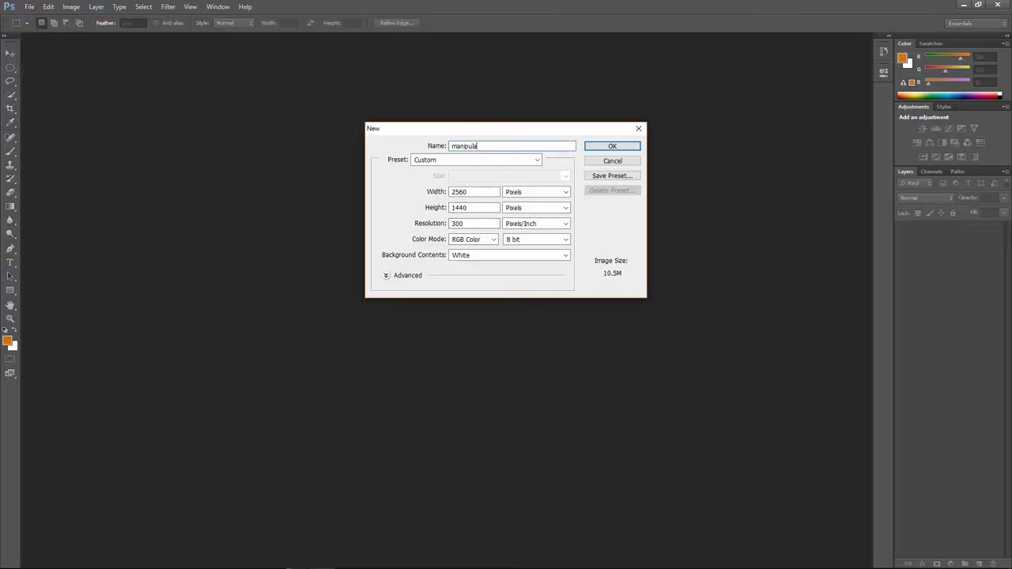
Create the 2560×1440, 300 ppi 'manipulation' canvas and open stone_wall_by_goblin_stock
click(603, 147)
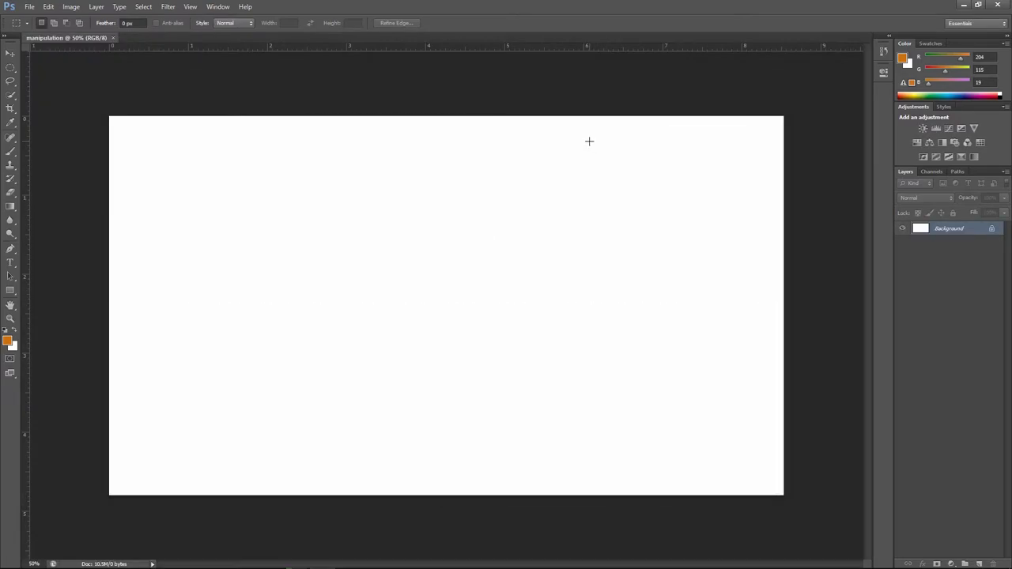
click(30, 7)
click(35, 27)
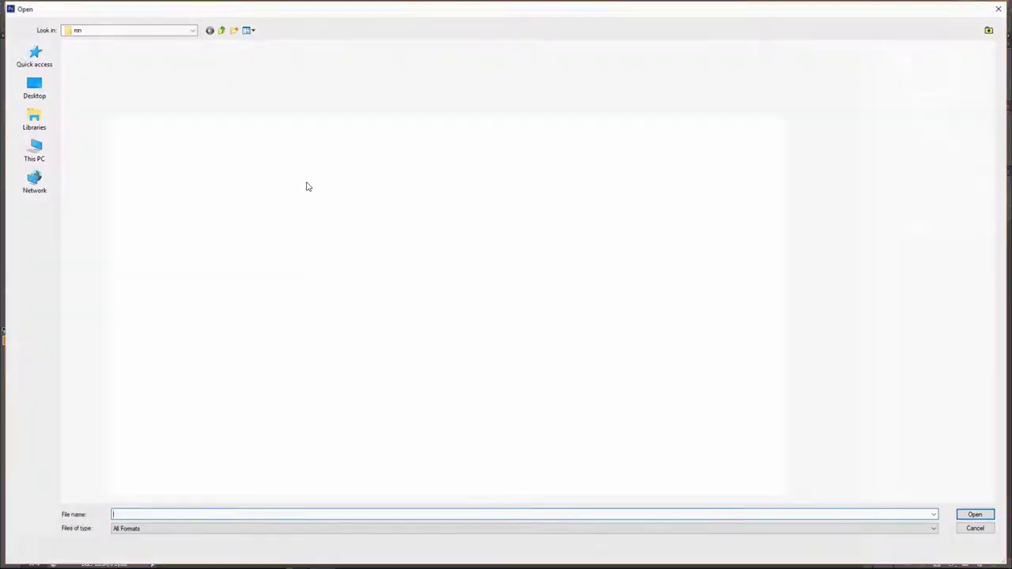
double_click(251, 226)
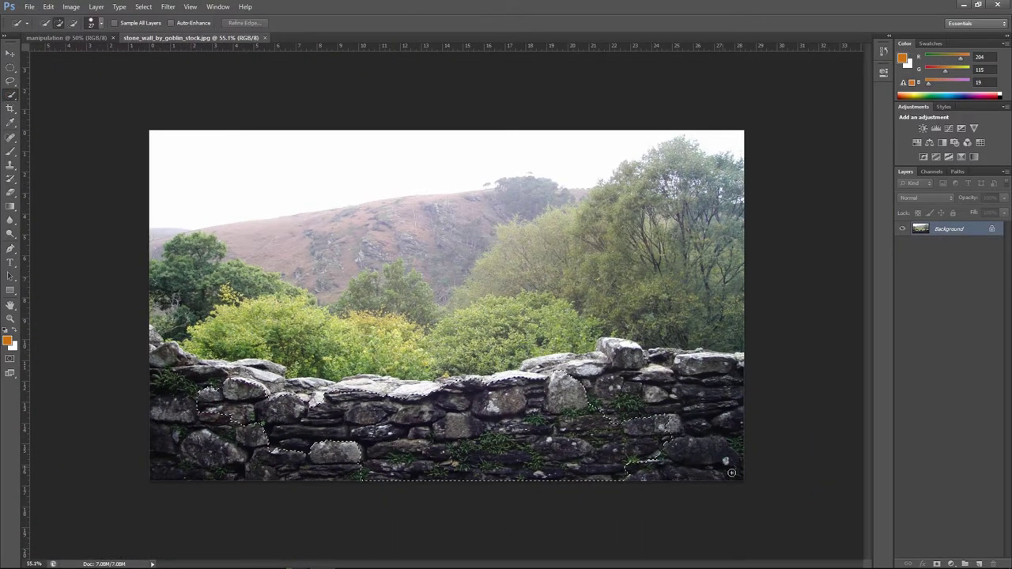
Quick-select the whole stone wall, including the top-left rocks, and feather the selection
click(657, 430)
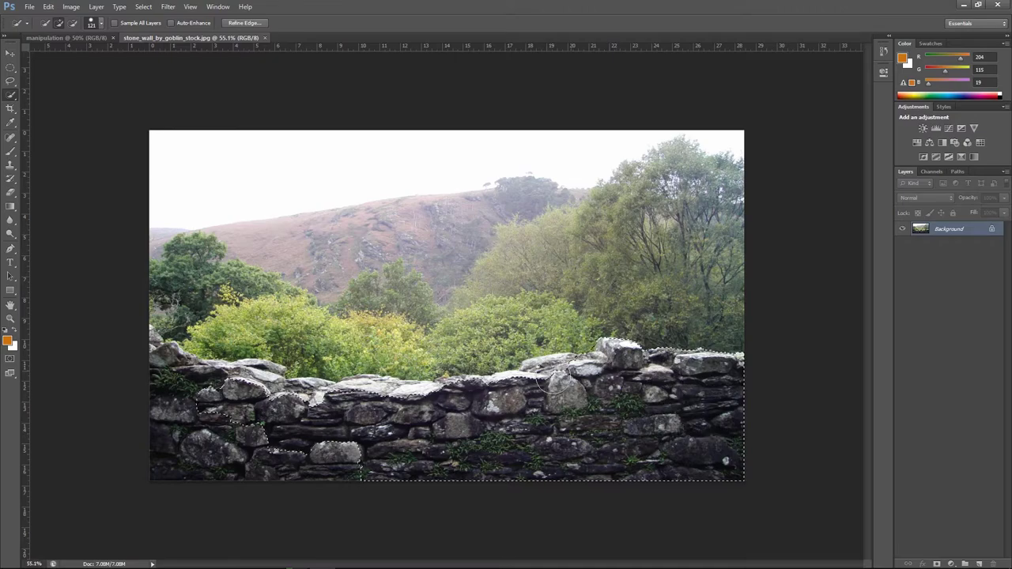
drag(159, 400, 175, 365)
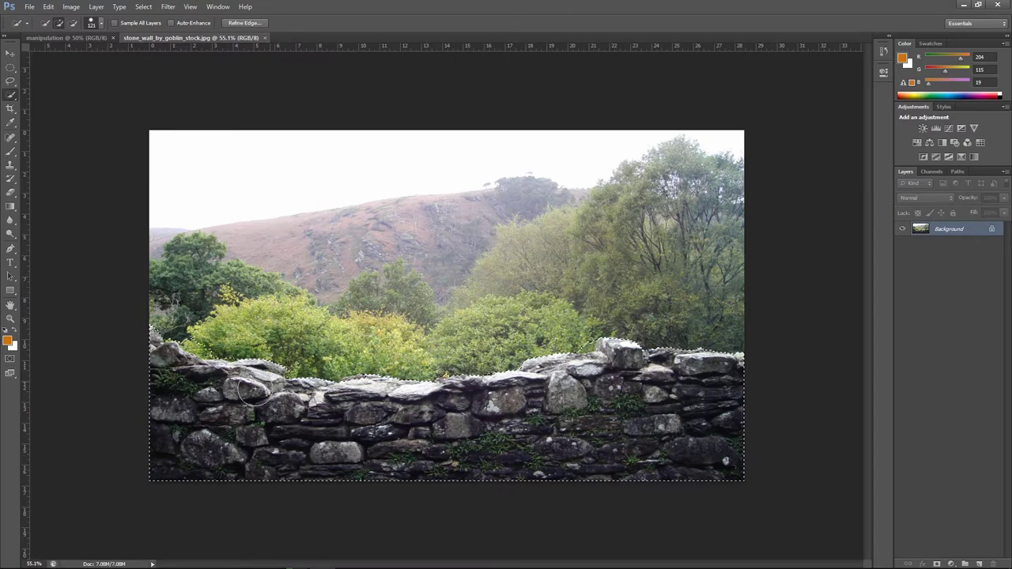
scroll(253, 391, up, 3)
scroll(253, 391, up, 3)
scroll(356, 332, right, 2)
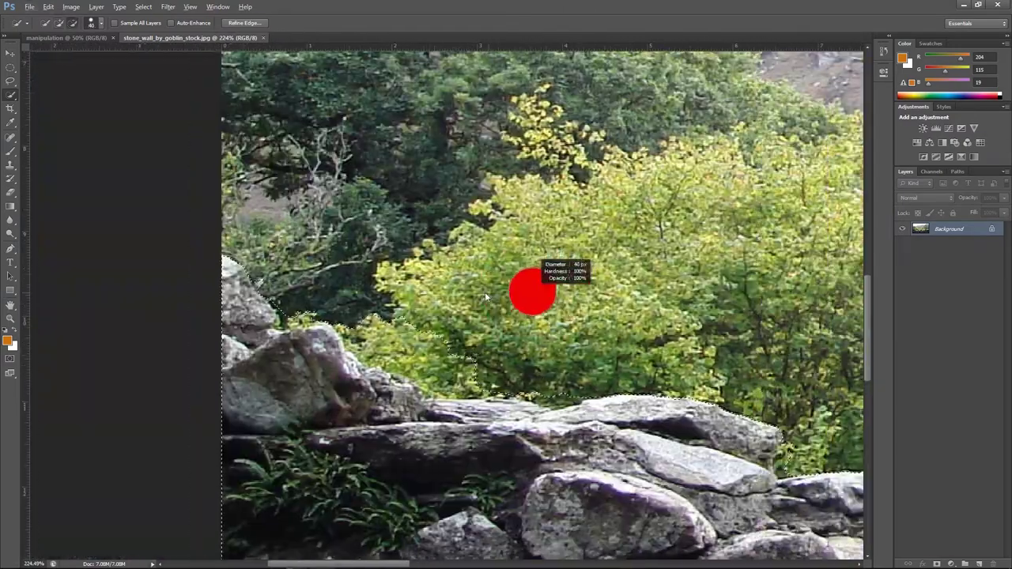
click(297, 299)
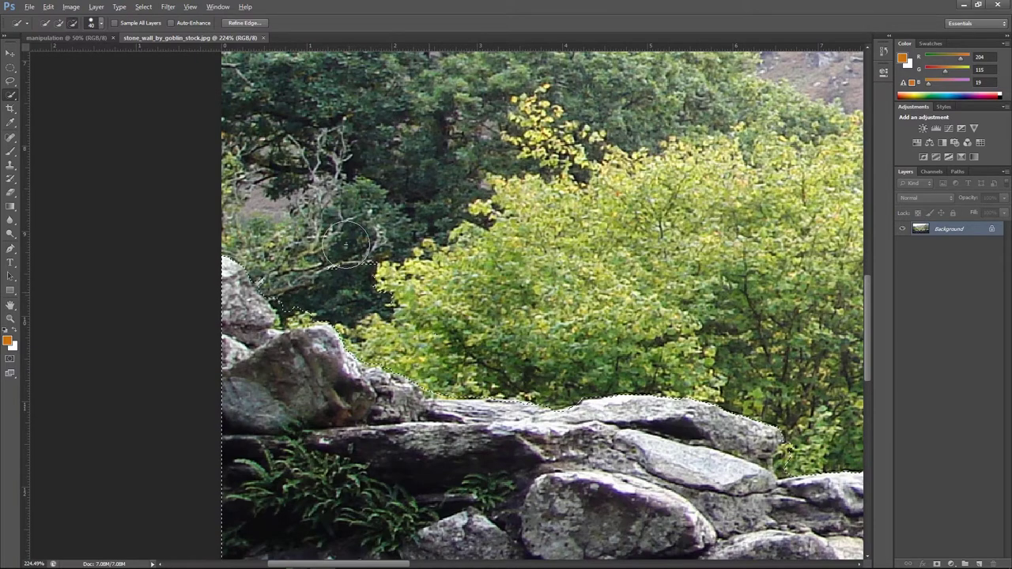
scroll(294, 292, down, 3)
scroll(294, 292, down, 2)
key(shift+F6)
text(0.)
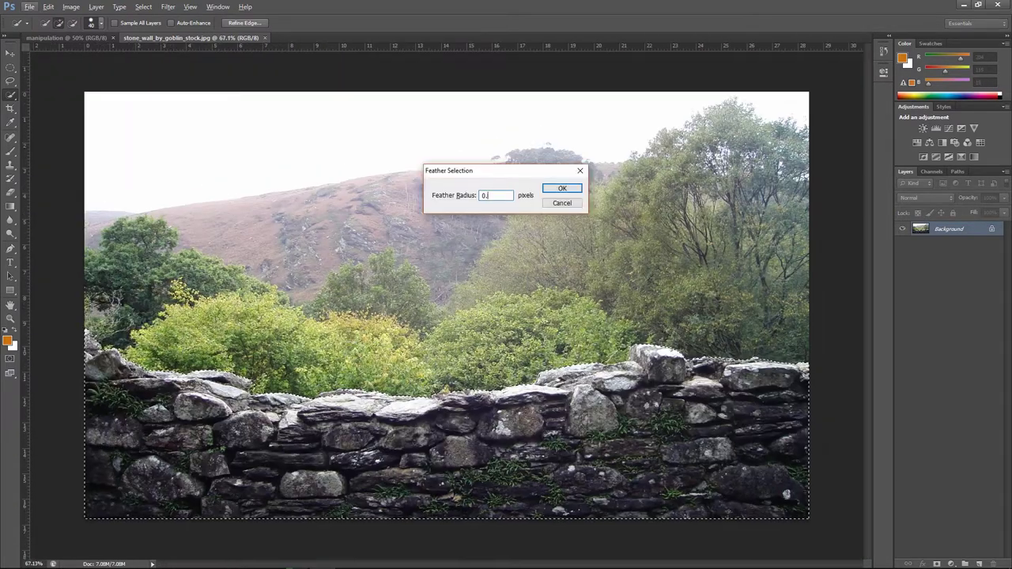
key(Return)
Copy the wall to its own layer, move it into manipulation, and close the source unsaved
key(ctrl+j)
key(v)
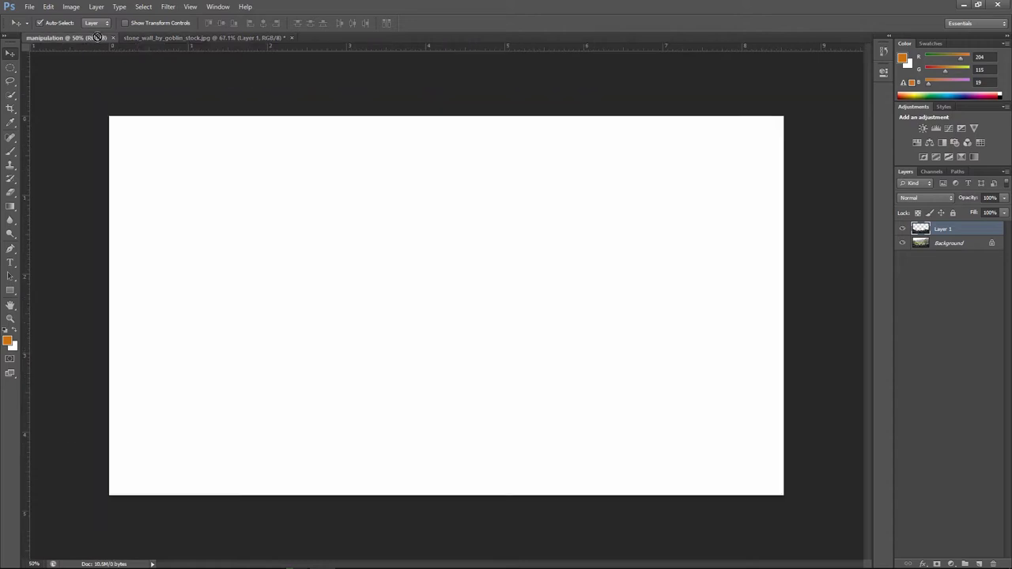
drag(520, 203, 189, 50)
click(319, 37)
click(504, 216)
Scale and position the wall to span the full width at the canvas bottom
drag(244, 264, 321, 348)
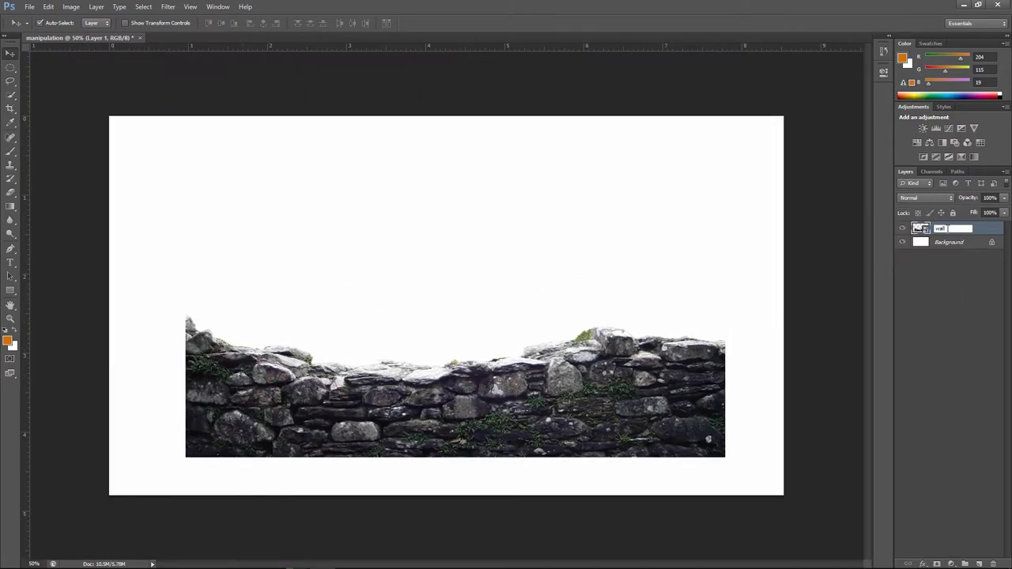
key(ctrl+t)
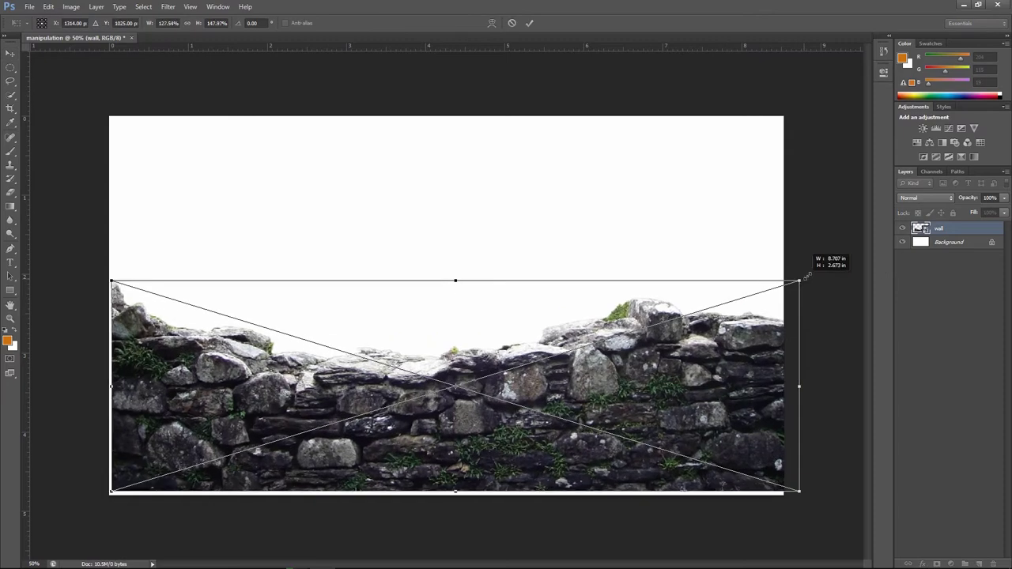
drag(728, 314, 812, 293)
drag(679, 360, 681, 401)
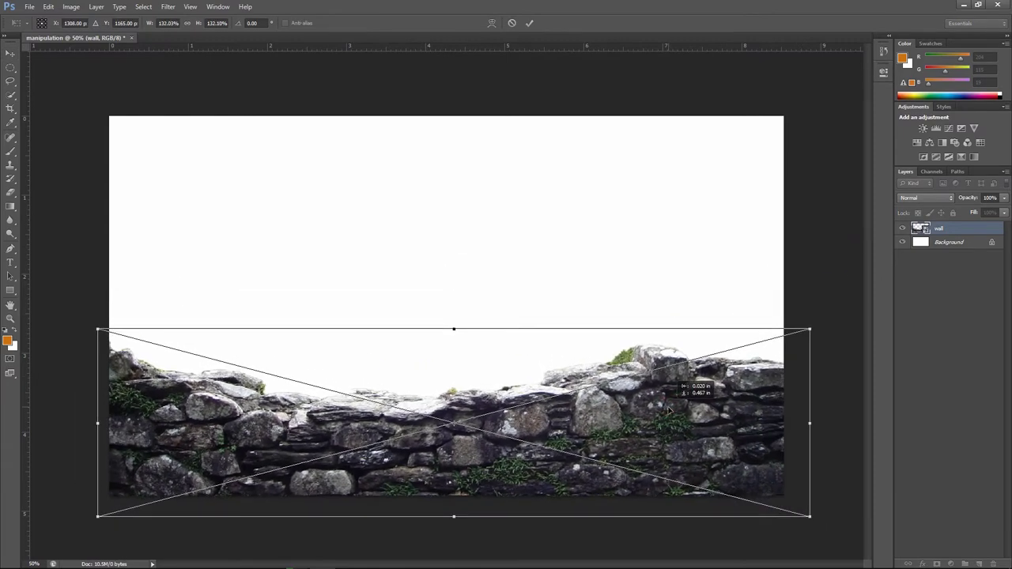
key(Return)
click(29, 10)
Open the view_over_bavaria_2 photo
click(47, 31)
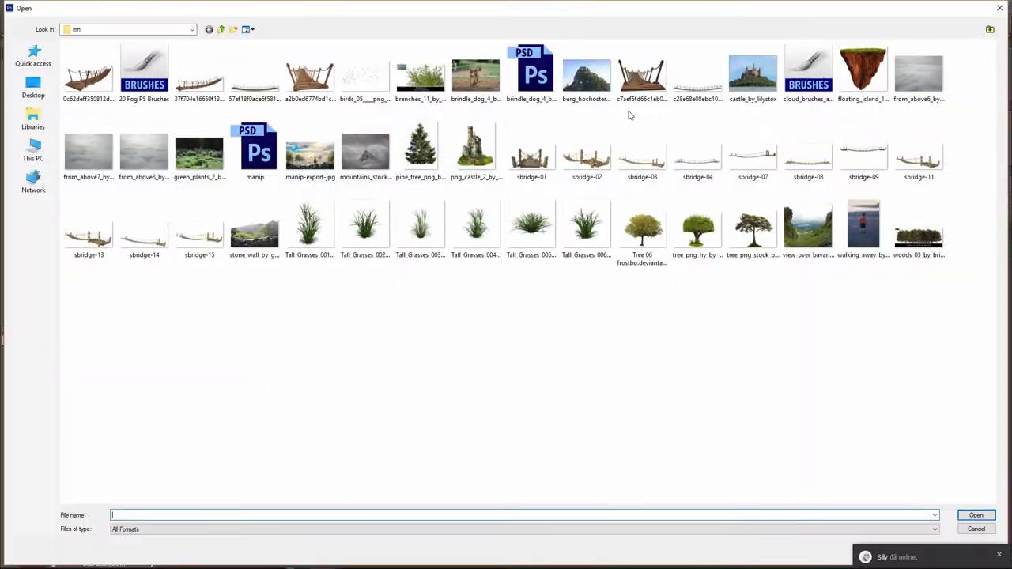
click(372, 154)
click(475, 154)
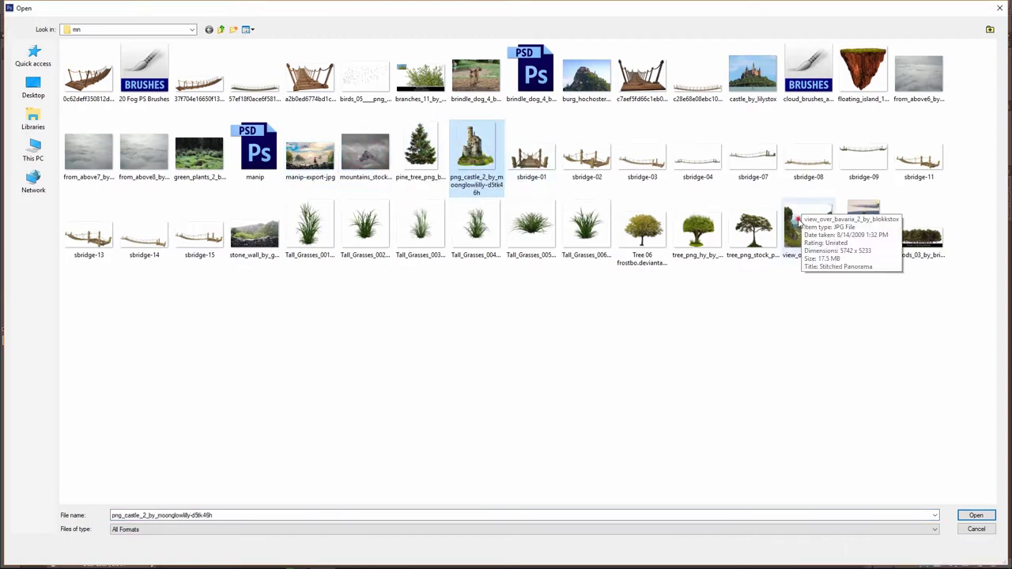
double_click(807, 228)
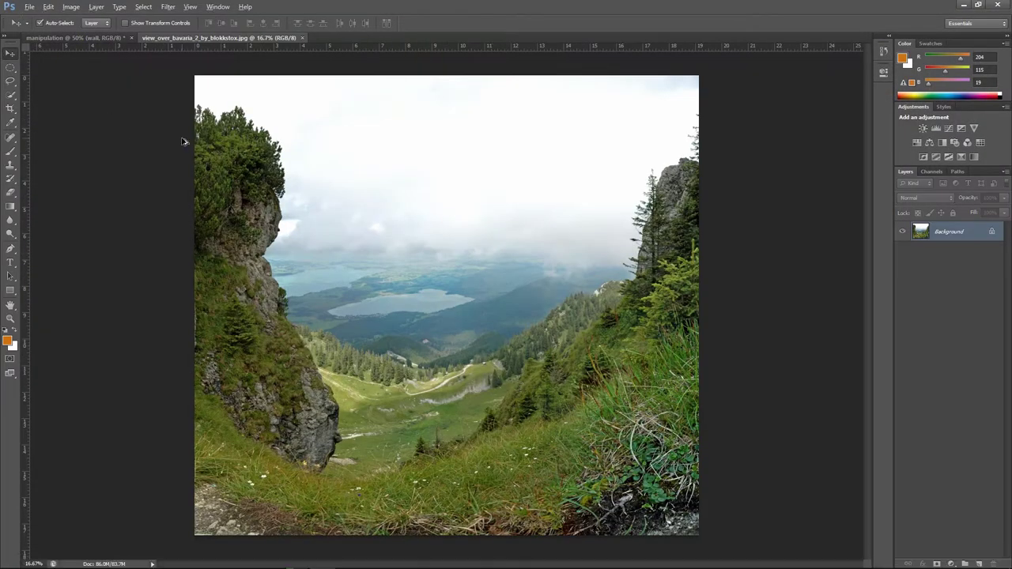
Quick-select the tree-topped cliff on the left side of the photo
scroll(182, 141, up, 5)
key(w)
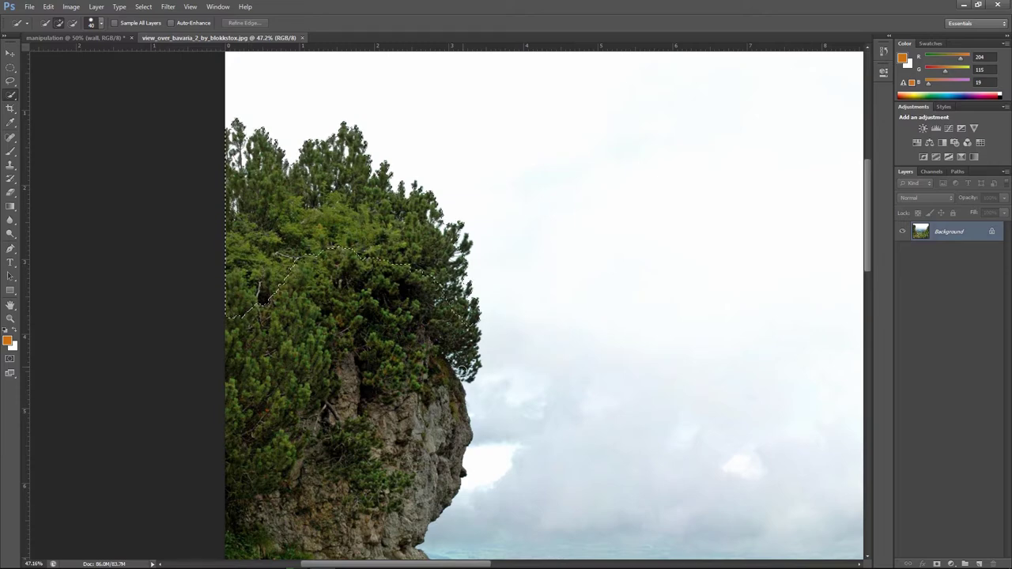
drag(461, 372, 323, 334)
scroll(324, 335, down, 3)
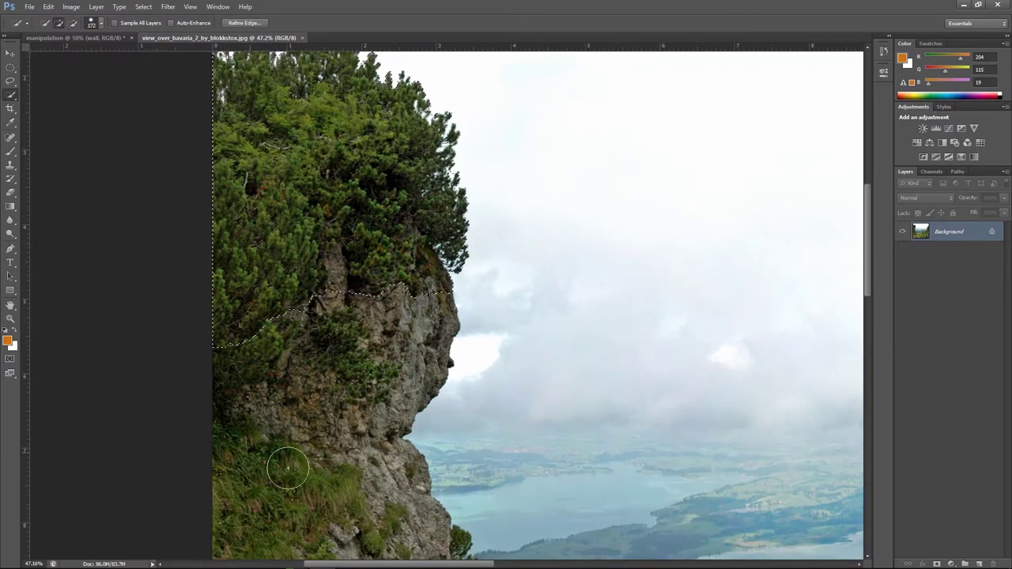
drag(287, 468, 311, 415)
scroll(218, 416, down, 5)
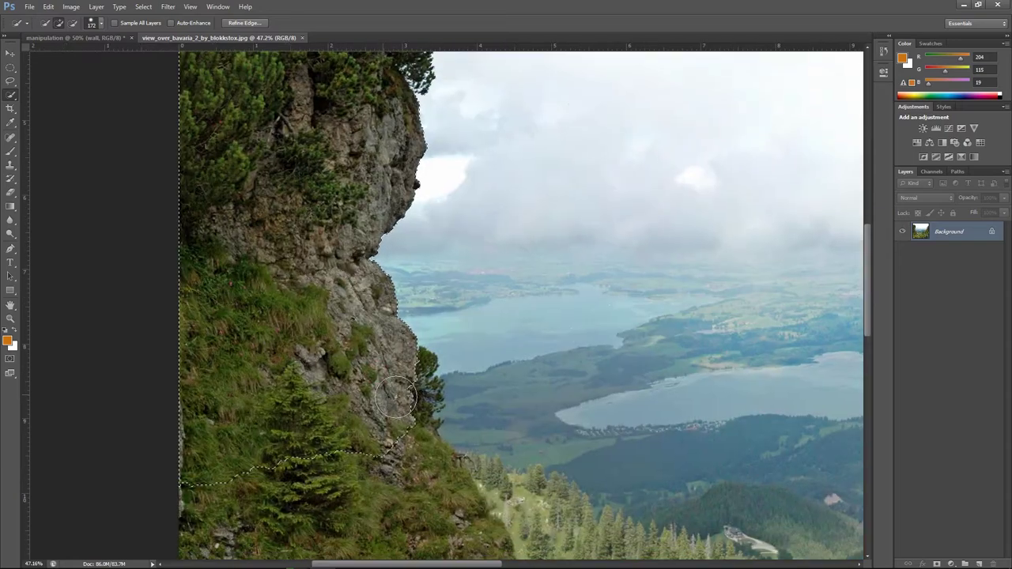
scroll(380, 402, down, 2)
click(244, 23)
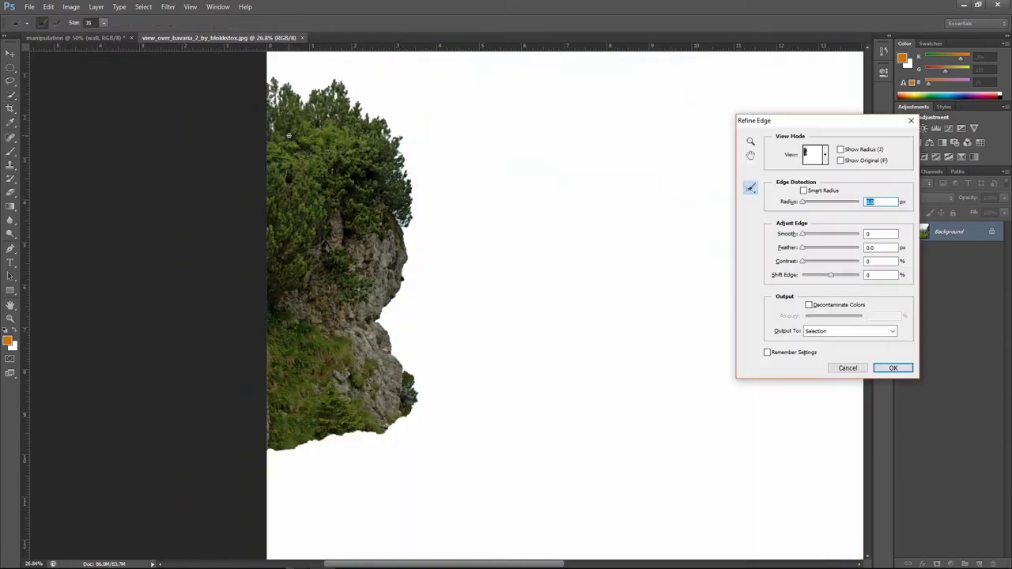
Refine the cliff's treetop edges viewed On Black, outputting to a new layer with mask
scroll(347, 127, up, 3)
scroll(361, 189, up, 2)
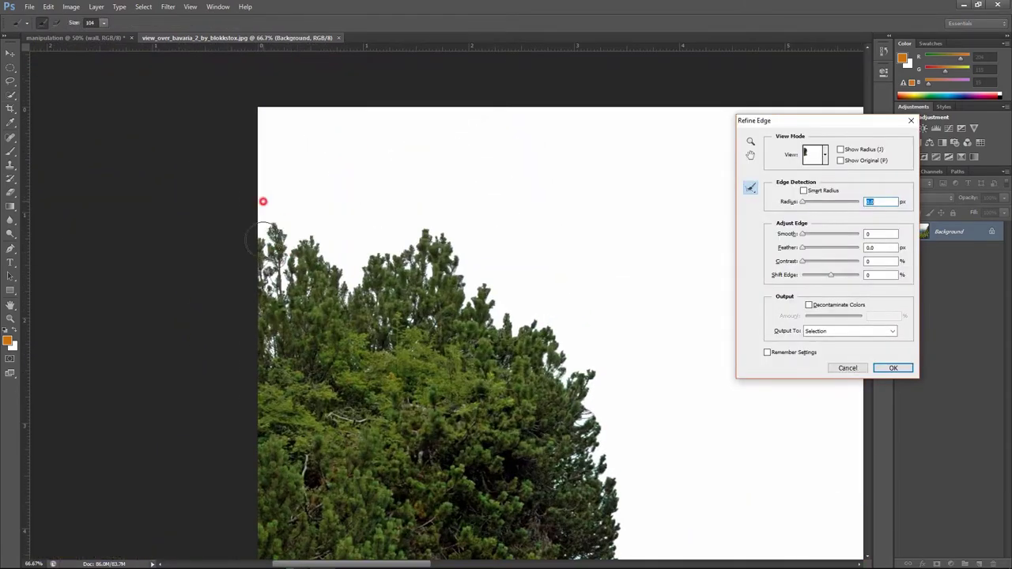
click(818, 155)
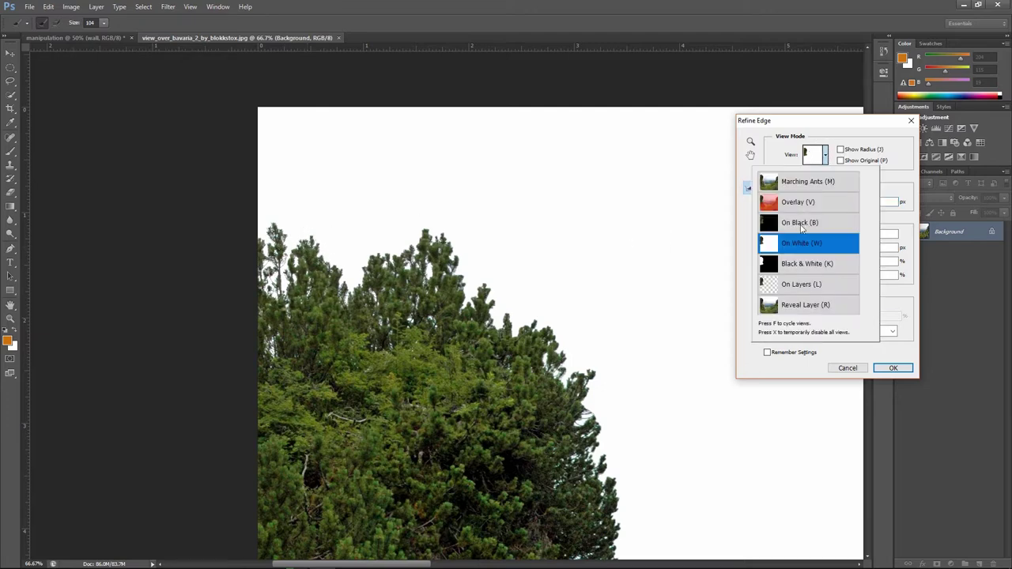
click(798, 224)
drag(342, 266, 617, 538)
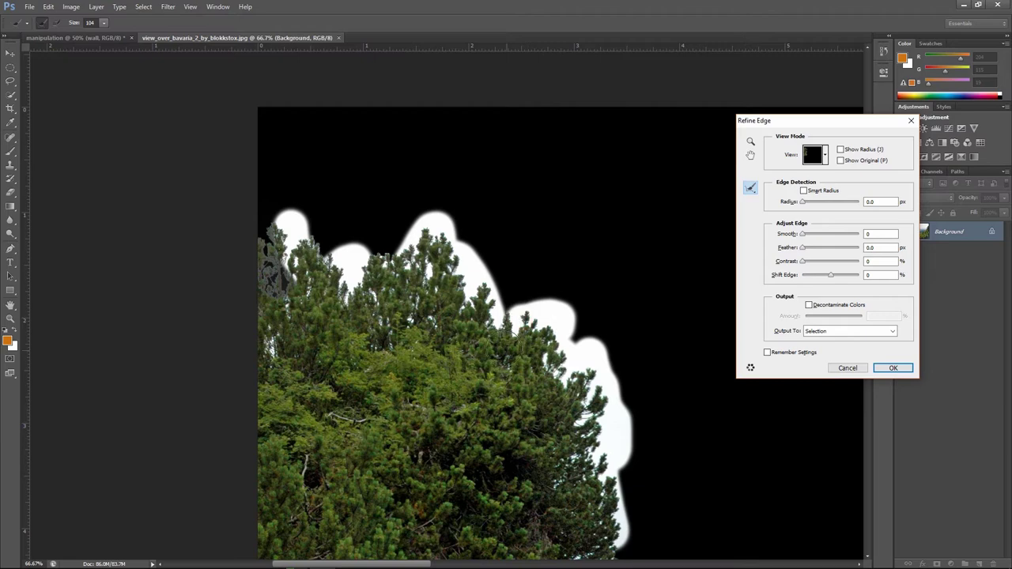
mouse_move(391, 261)
mouse_down()
mouse_move(357, 99)
mouse_move(551, 402)
mouse_up()
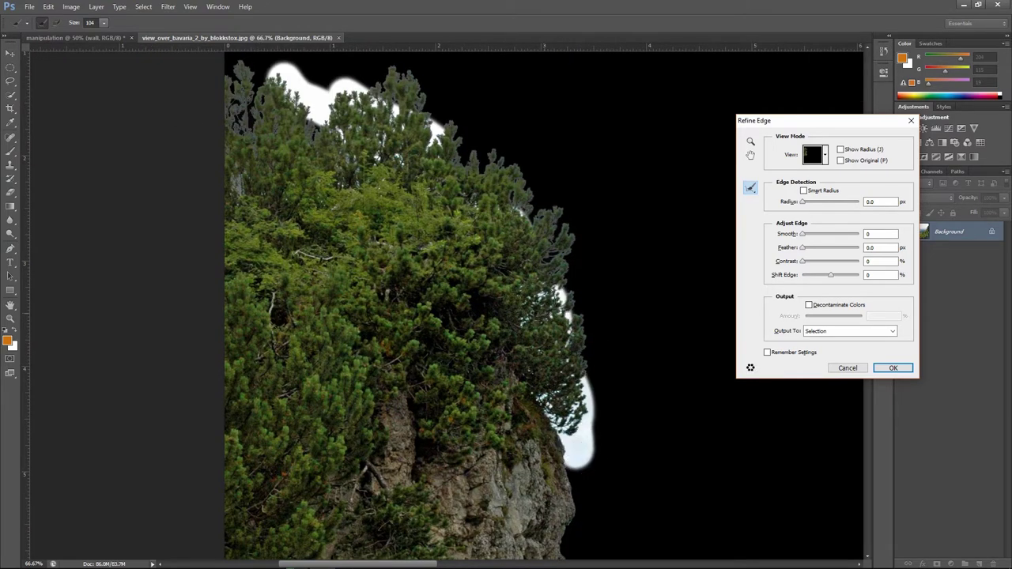
click(856, 332)
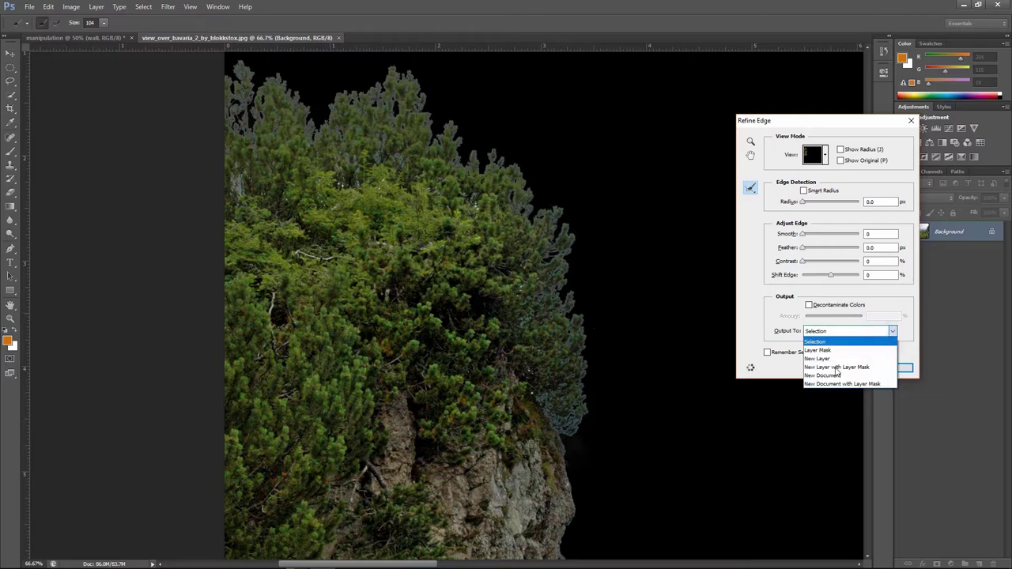
click(890, 369)
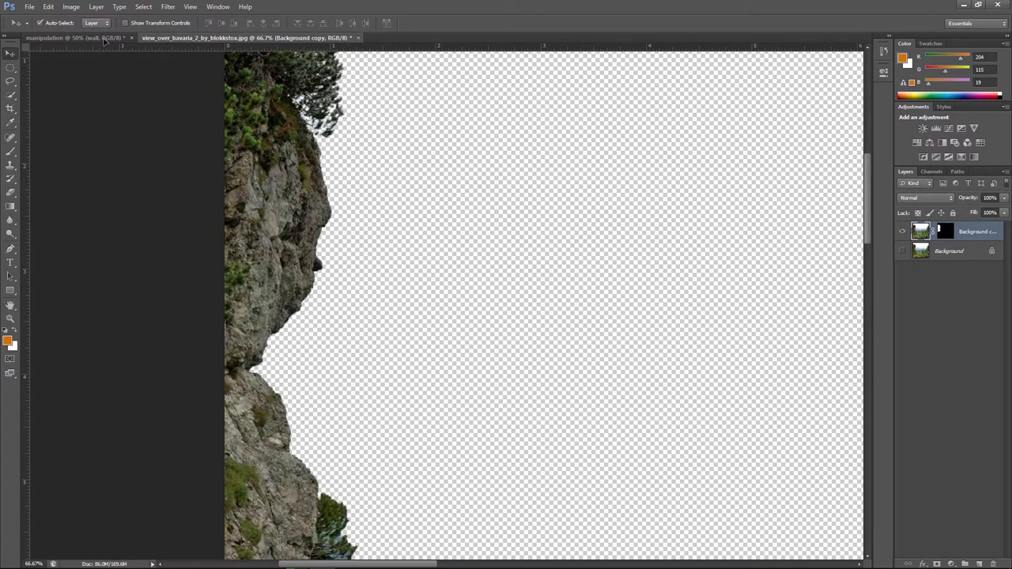
Move the masked cliff into manipulation, close the source unsaved, and place it beneath the wall
mouse_move(355, 345)
mouse_down()
mouse_move(271, 282)
mouse_move(254, 282)
mouse_up()
key(ctrl+w)
click(511, 215)
drag(969, 229, 969, 240)
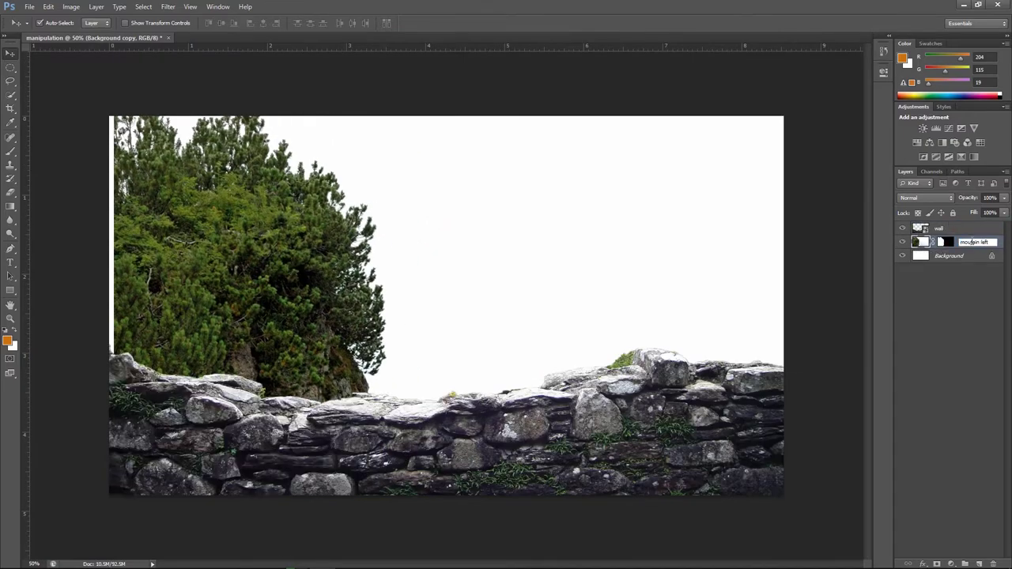
Apply the cliff's layer mask, move it down, and convert it to a smart object
right_click(978, 246)
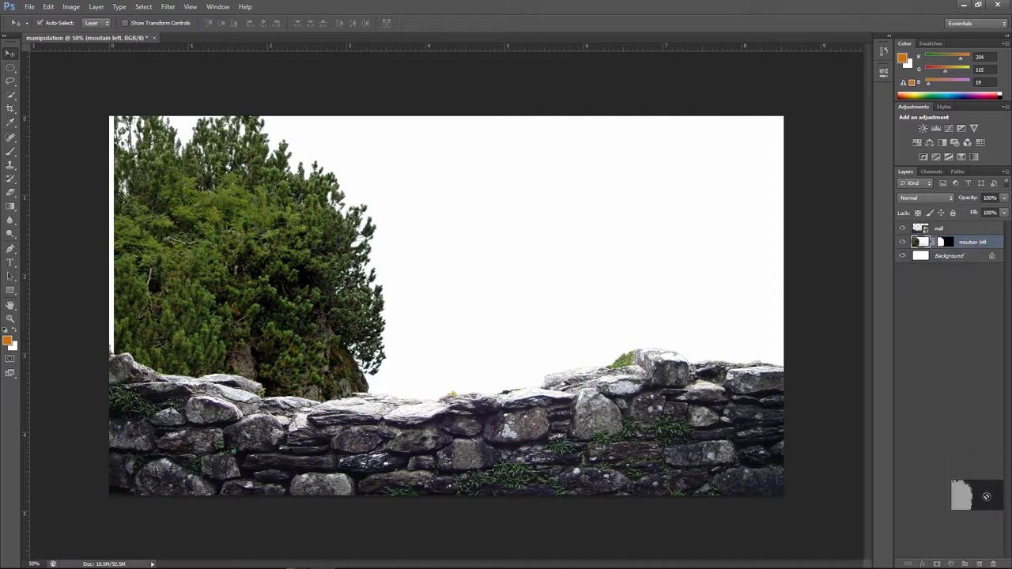
drag(946, 242, 993, 564)
key(Return)
drag(246, 250, 260, 317)
scroll(355, 285, down, 1)
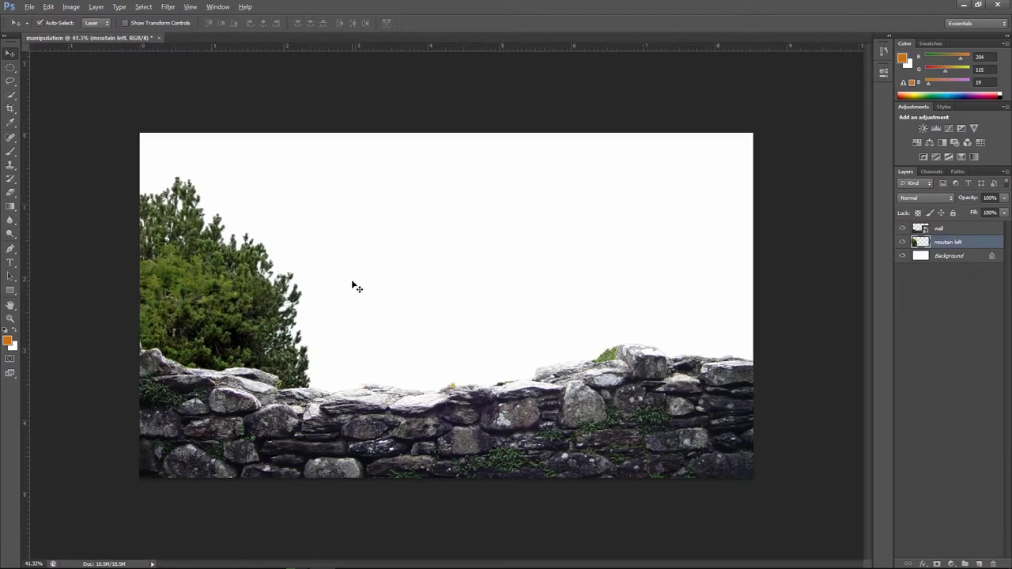
right_click(949, 242)
click(913, 269)
Shrink the cliff and position it at the canvas's left edge above the wall
key(ctrl+t)
mouse_move(338, 192)
mouse_down()
mouse_move(309, 273)
mouse_move(334, 154)
mouse_up()
scroll(334, 153, up, 1)
drag(303, 302, 344, 306)
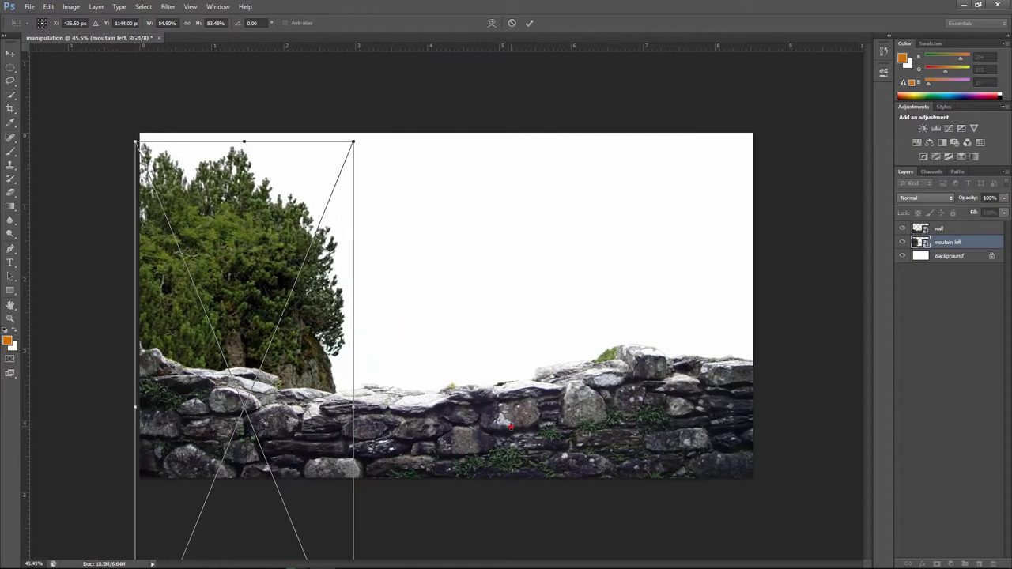
drag(355, 124, 327, 203)
drag(254, 307, 232, 307)
key(Return)
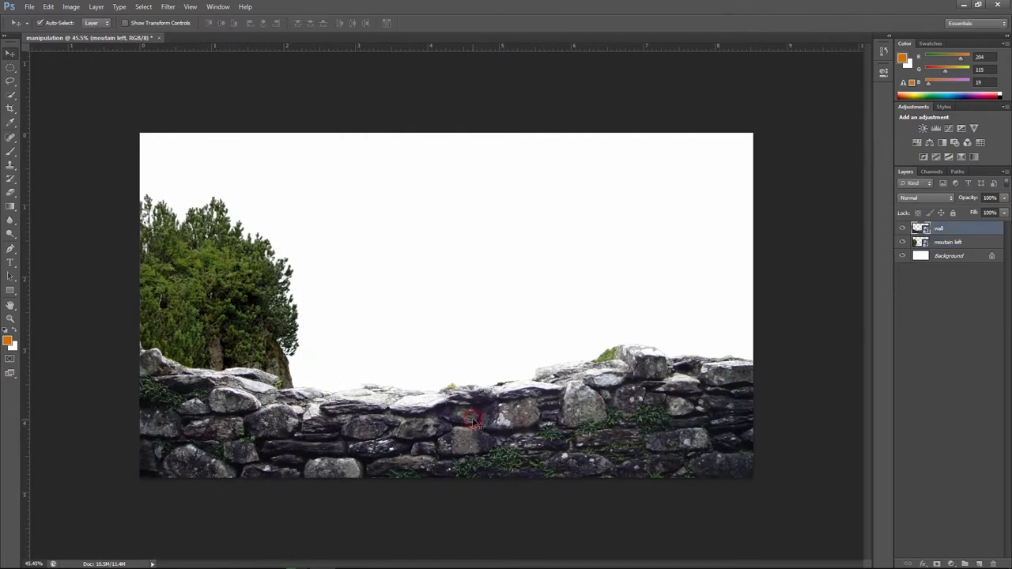
drag(229, 380, 229, 408)
drag(219, 332, 222, 307)
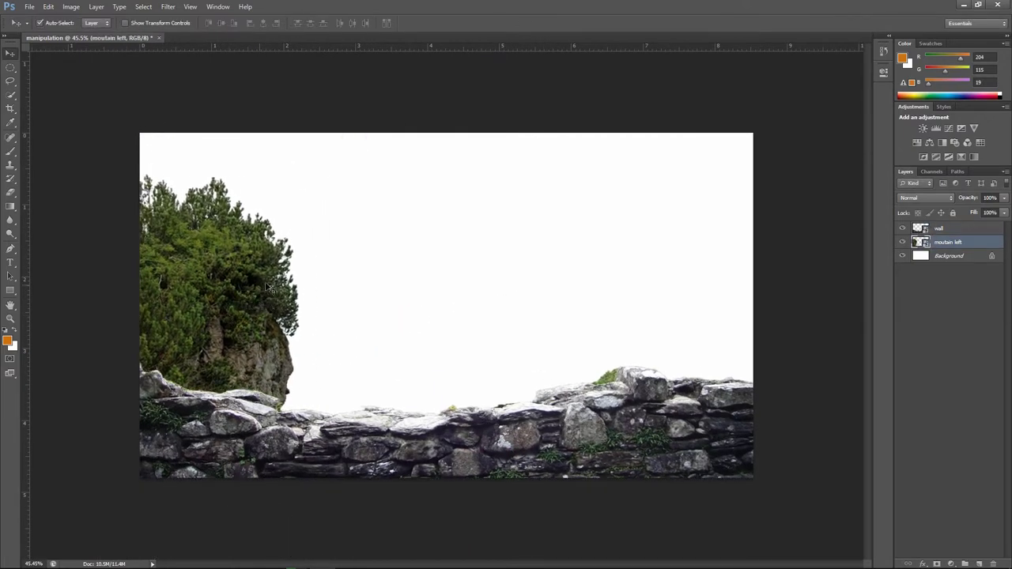
Scale the left cliff to about half size in the corner and lower the stone wall
key(ctrl+t)
drag(303, 174, 275, 208)
mouse_move(219, 296)
mouse_down()
mouse_move(226, 304)
mouse_move(216, 292)
mouse_up()
key(Return)
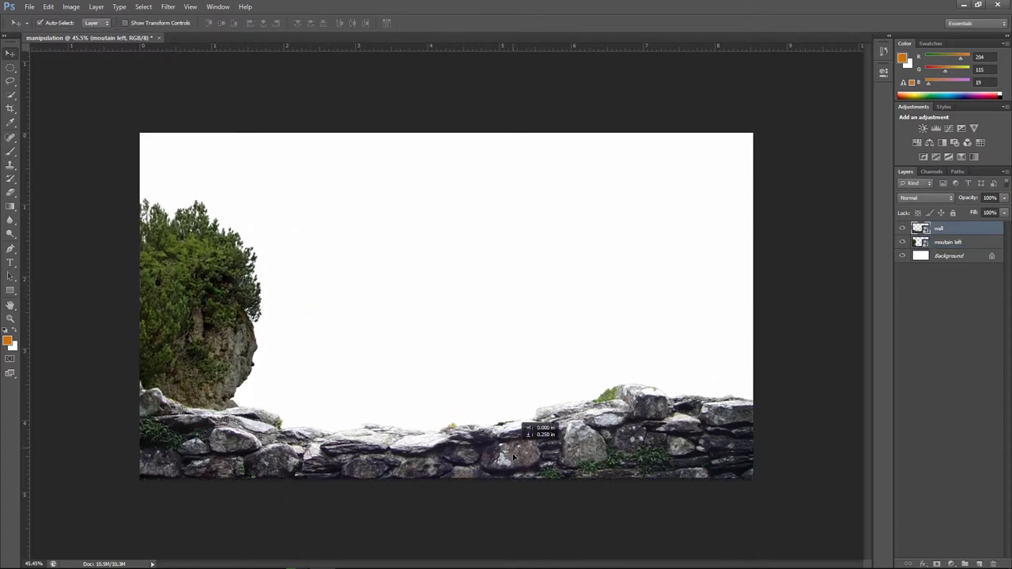
drag(461, 434, 462, 443)
Open view_over_bavaria_2_by_blokkstox.jpg again
click(28, 6)
click(47, 34)
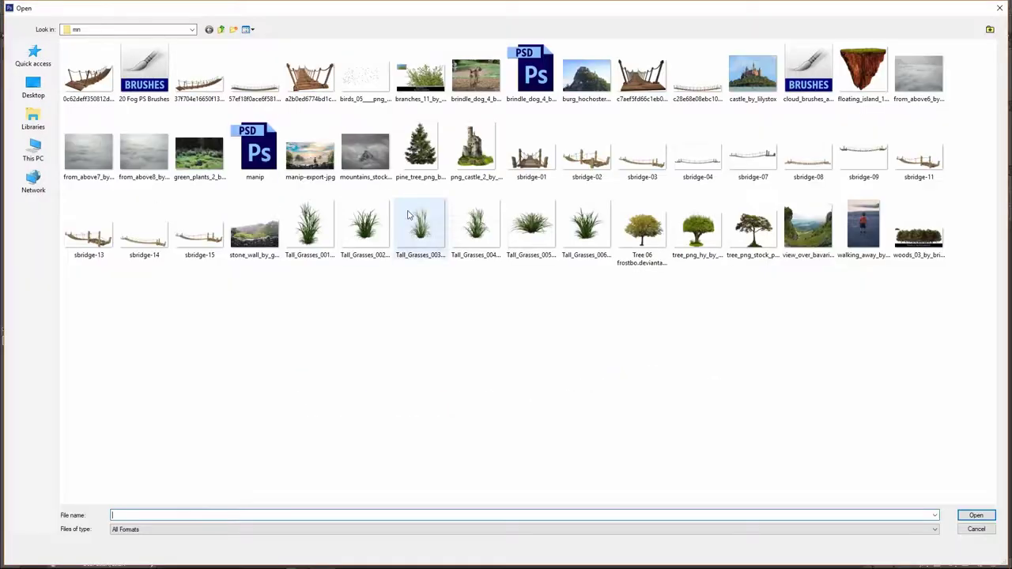
click(420, 150)
click(268, 236)
double_click(808, 227)
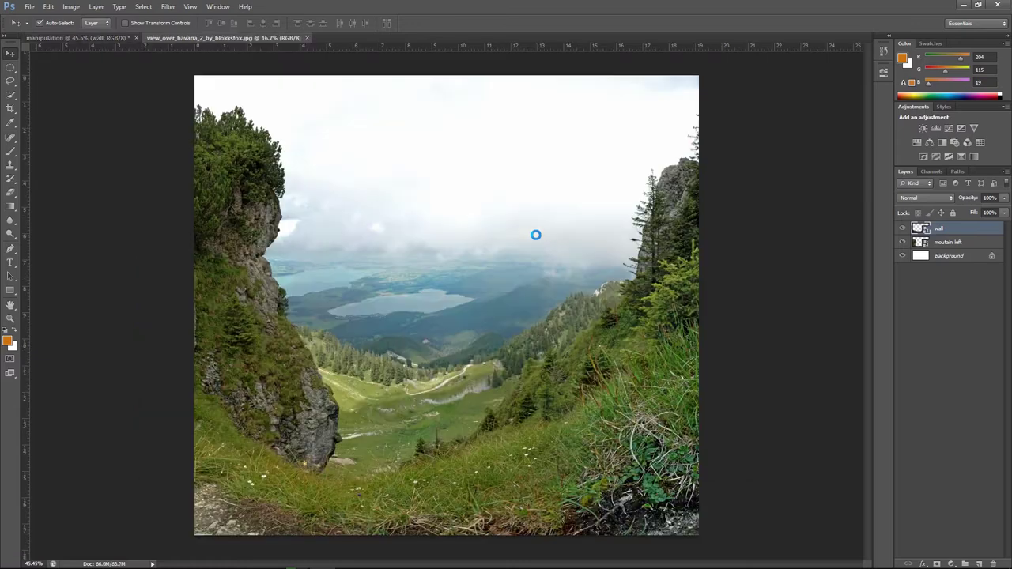
Quick-select the right-hand cliff, its lower trees and grass, and the tall fir
scroll(621, 257, up, 3)
drag(622, 257, 626, 257)
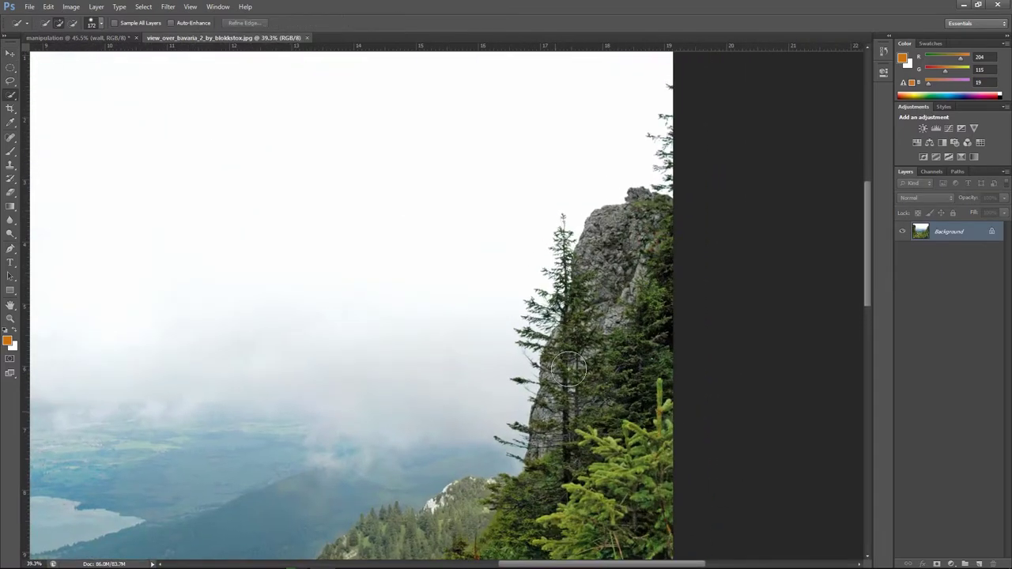
drag(627, 447, 537, 442)
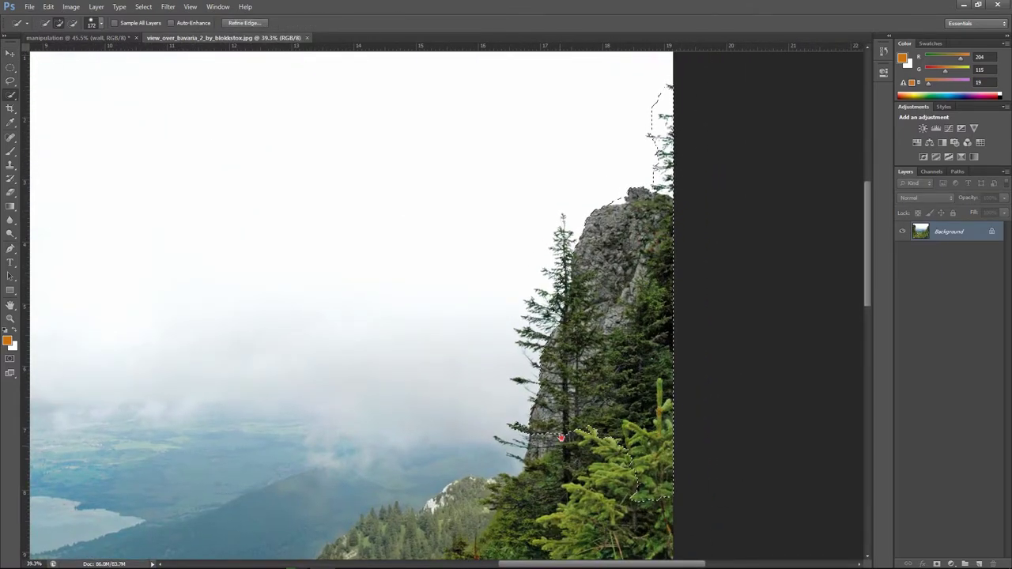
drag(548, 494, 564, 344)
drag(672, 425, 512, 446)
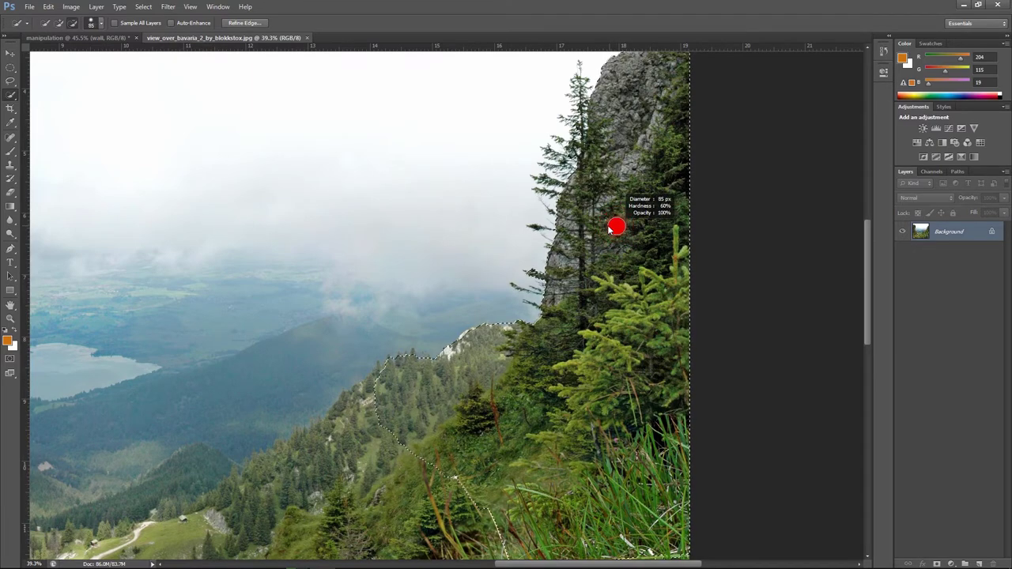
scroll(614, 226, up, 5)
drag(579, 239, 519, 264)
scroll(640, 133, up, 5)
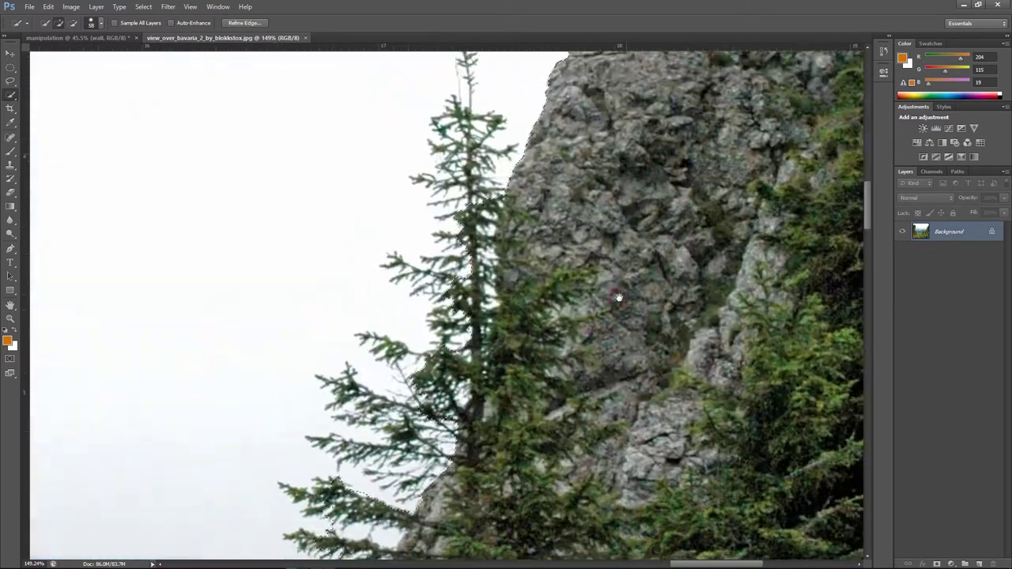
scroll(566, 166, down, 5)
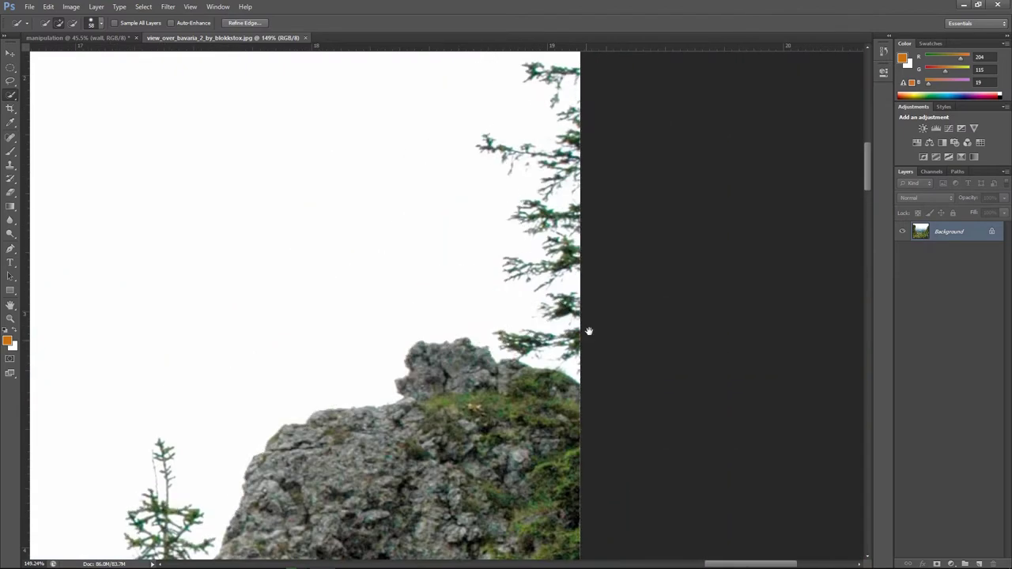
Refine the right cliff's tree edges with contrast 13, outputting to a new layer with mask
click(237, 23)
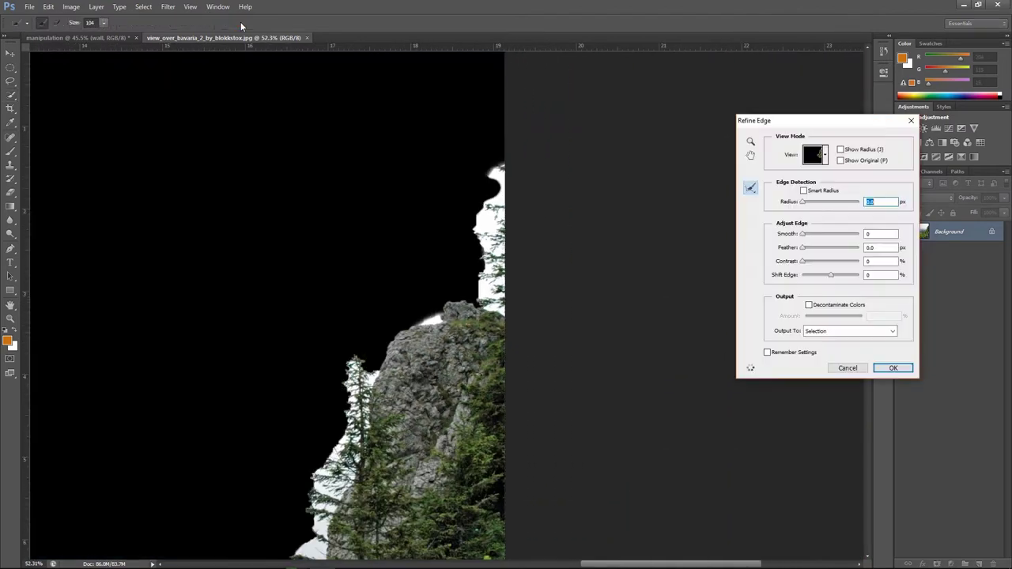
mouse_move(496, 305)
mouse_down()
mouse_move(432, 317)
mouse_move(511, 169)
mouse_up()
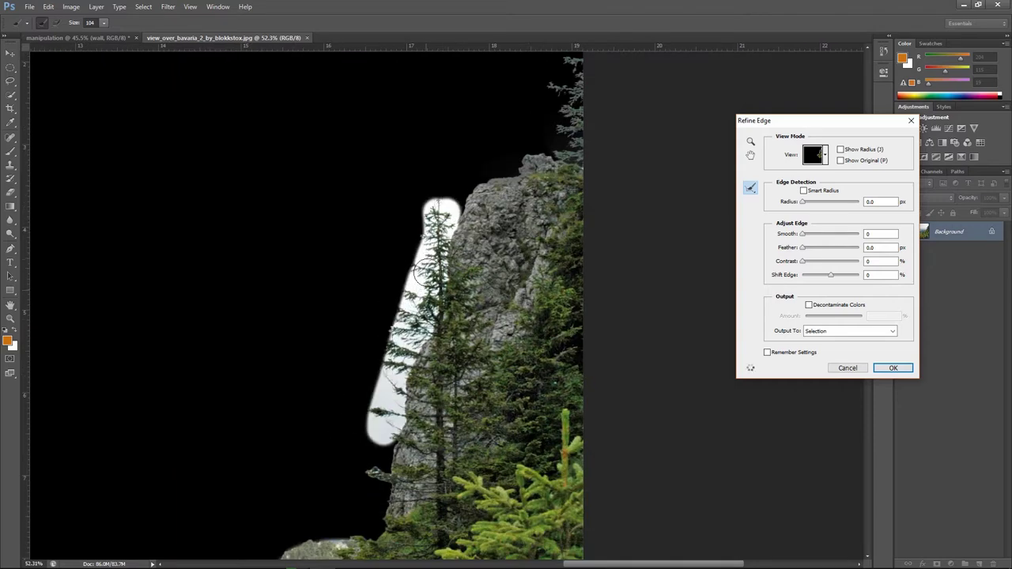
drag(424, 270, 377, 462)
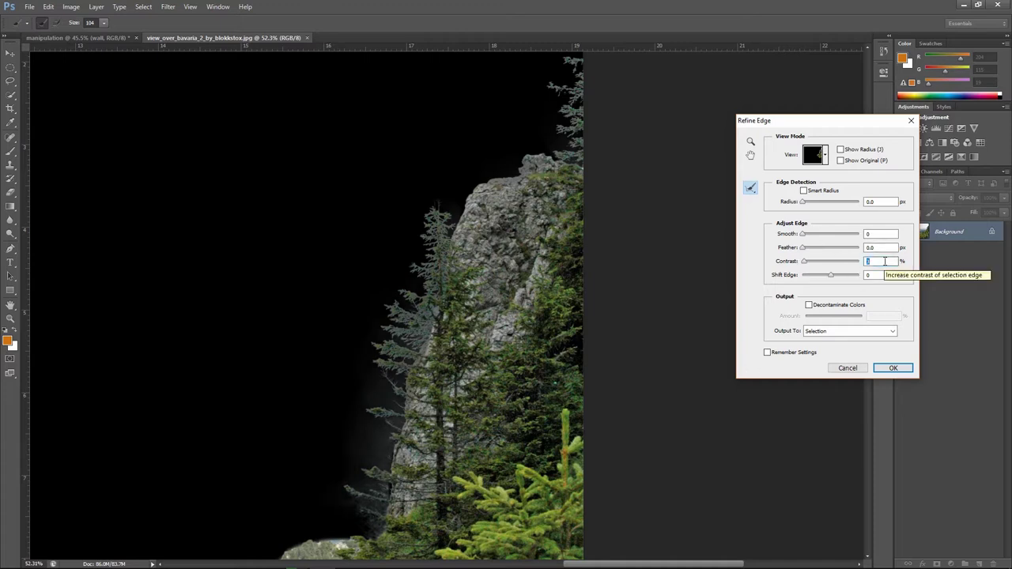
click(850, 330)
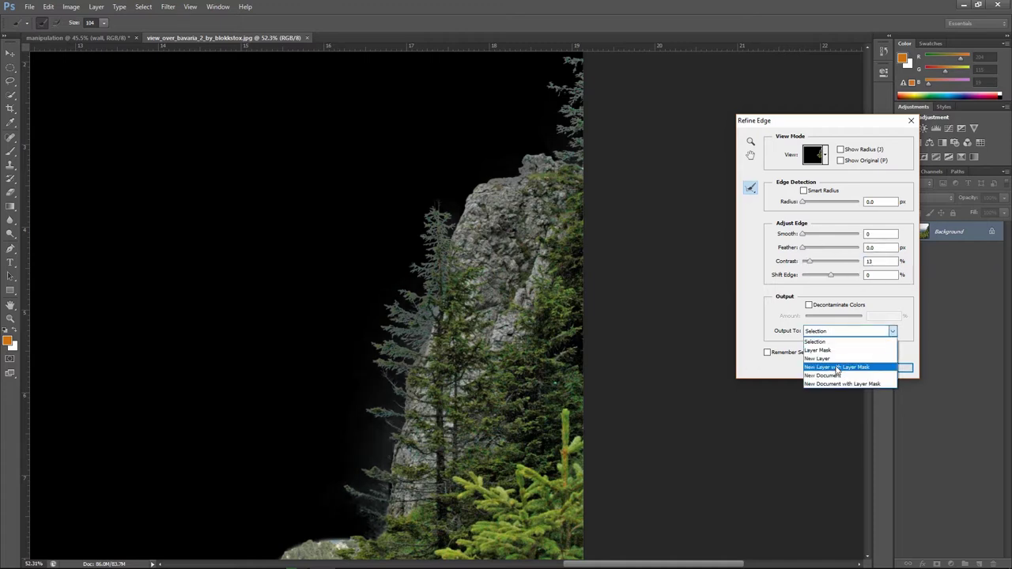
click(846, 365)
click(893, 368)
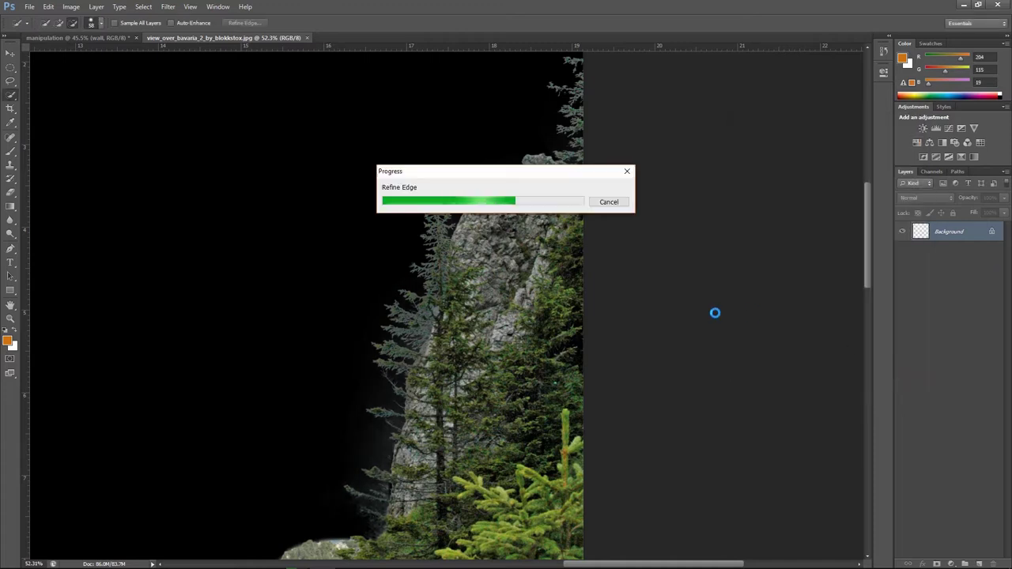
Bring the cliff cutout into the composite as 'moutain right' beneath the wall layer
key(v)
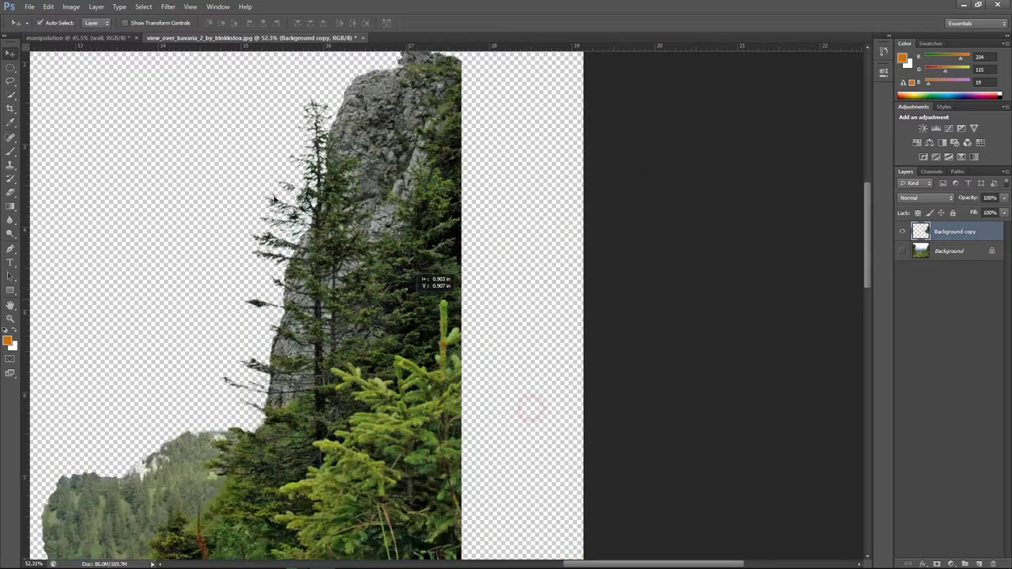
drag(714, 313, 616, 228)
click(963, 230)
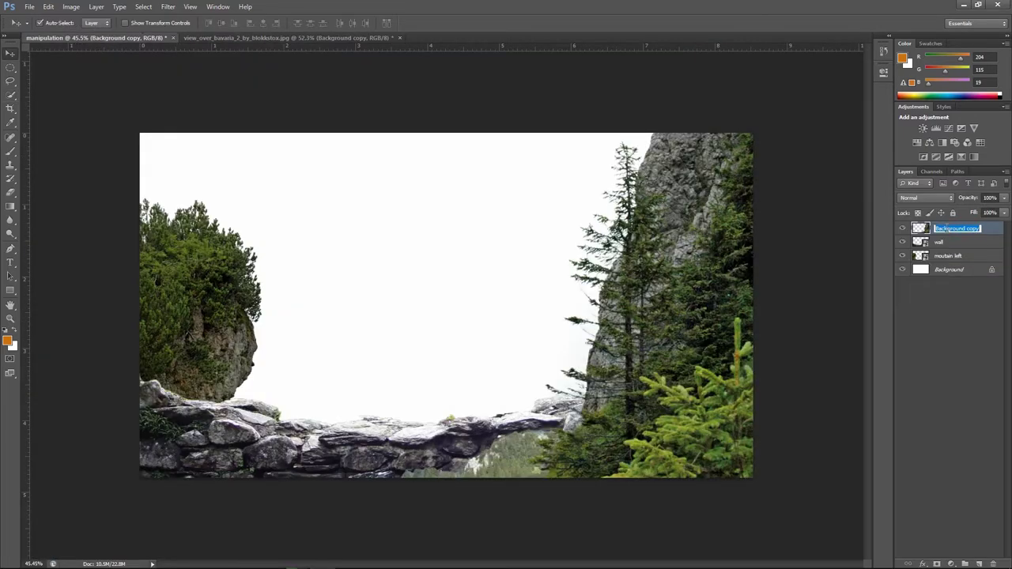
drag(939, 247, 940, 247)
drag(711, 269, 708, 340)
right_click(961, 242)
click(698, 279)
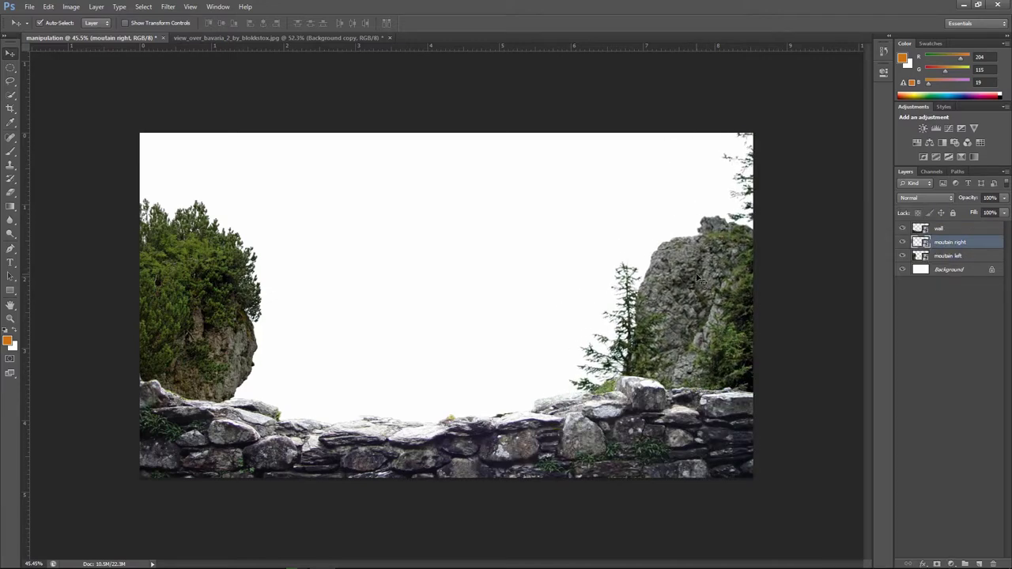
Scale the right mountain to about half size and move it into the right corner
key(ctrl+t)
drag(698, 281, 685, 278)
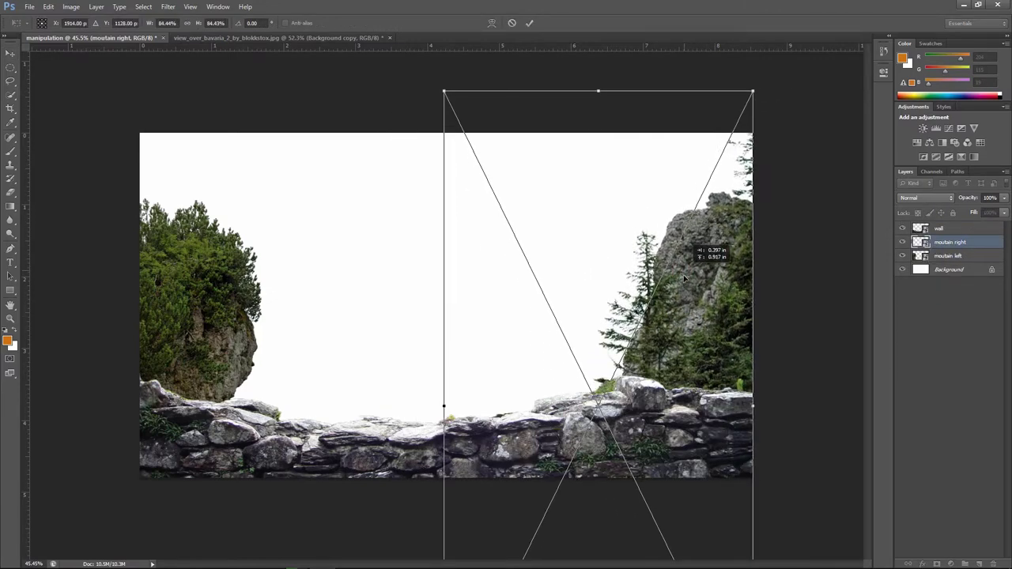
drag(752, 91, 695, 207)
drag(646, 332, 704, 245)
key(Return)
Move the left mountain down and right and re-transform it, with rulers hidden
mouse_move(214, 298)
mouse_down()
mouse_move(230, 304)
mouse_move(203, 321)
mouse_up()
key(ctrl+r)
key(ctrl+t)
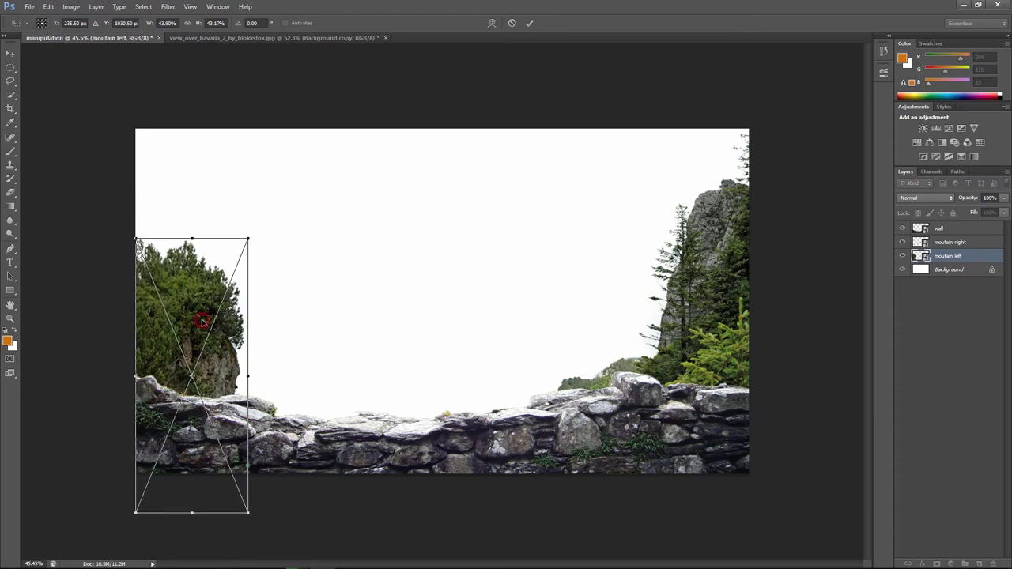
key(Return)
key(alt+bracketright)
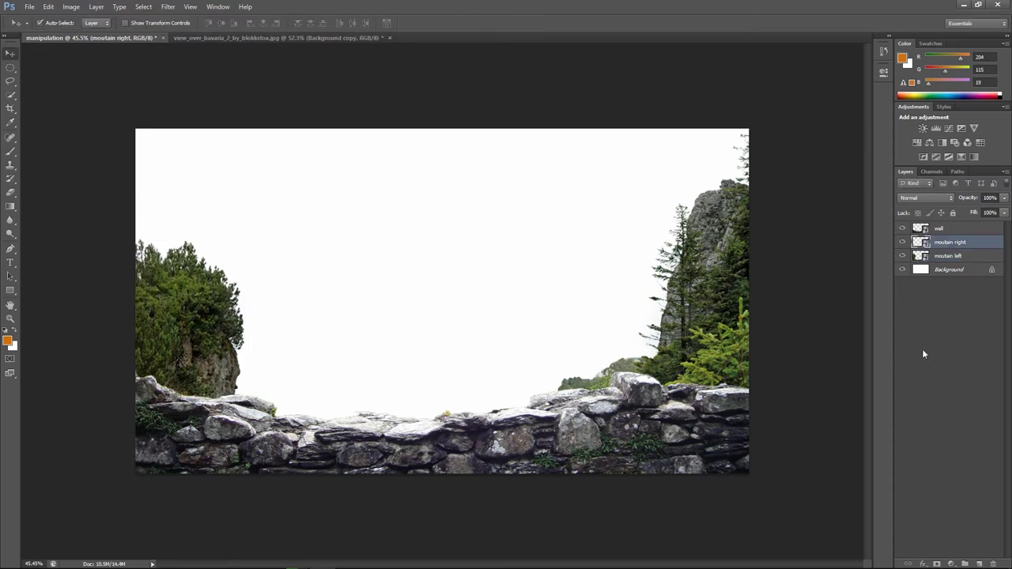
Add masks to moutain right and moutain left, then target the moutain right mask for brushing
click(936, 564)
key(b)
key(alt+bracketleft)
click(936, 564)
click(946, 247)
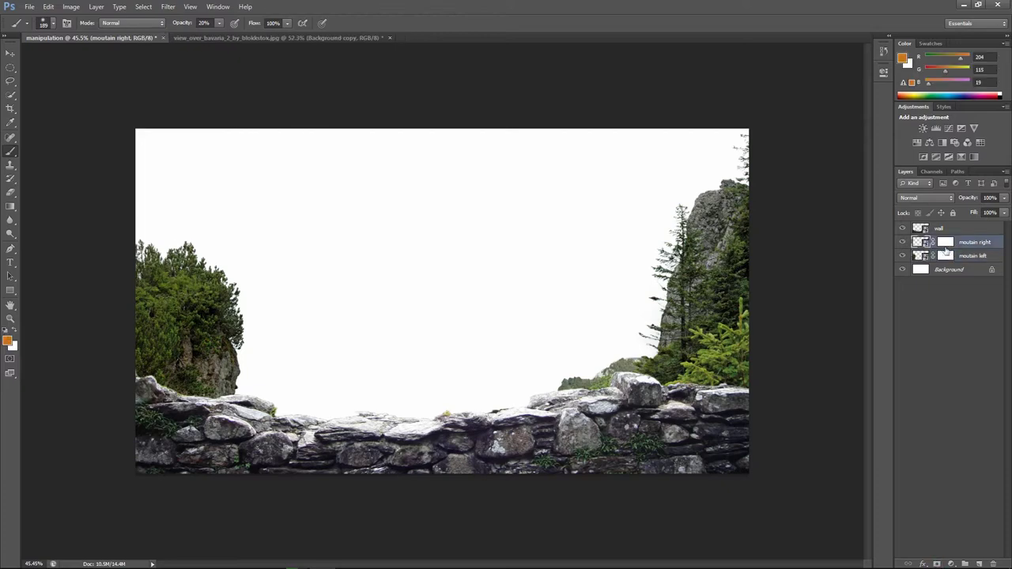
click(945, 242)
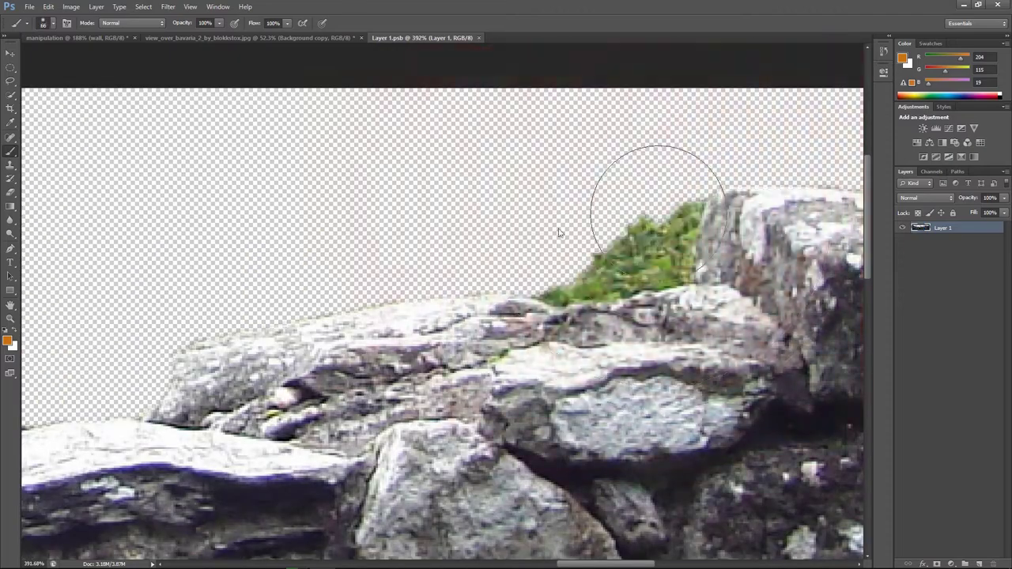
key(w)
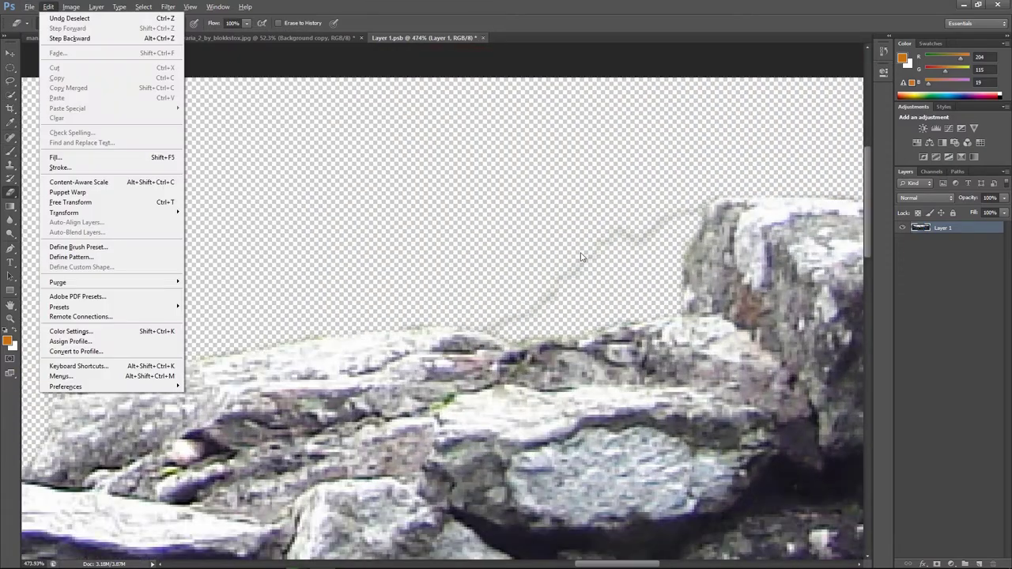
Erase the faint diagonal line above the wall's rocks and close the contents, saving
drag(701, 206, 524, 276)
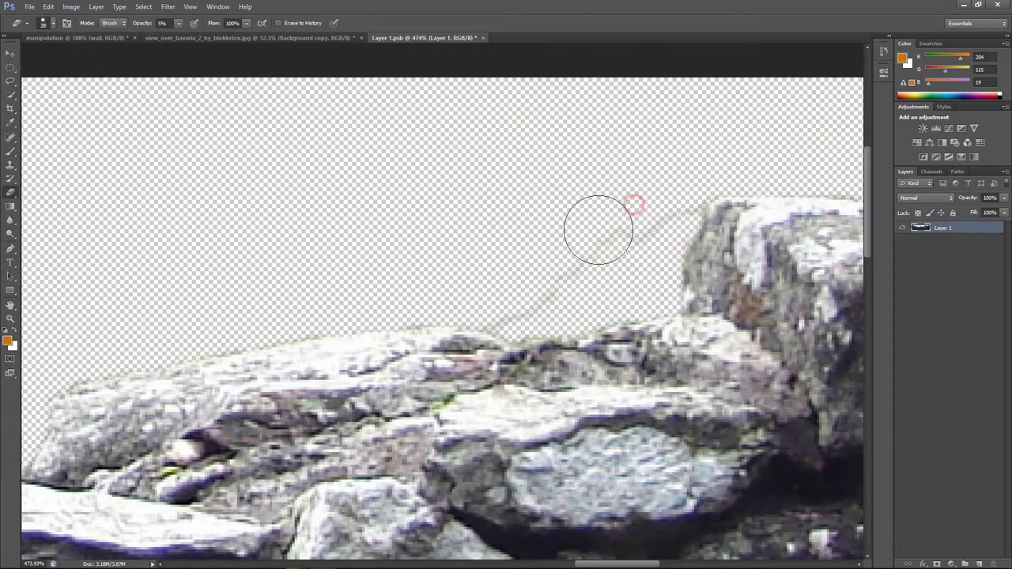
key(w)
drag(598, 229, 605, 238)
key(e)
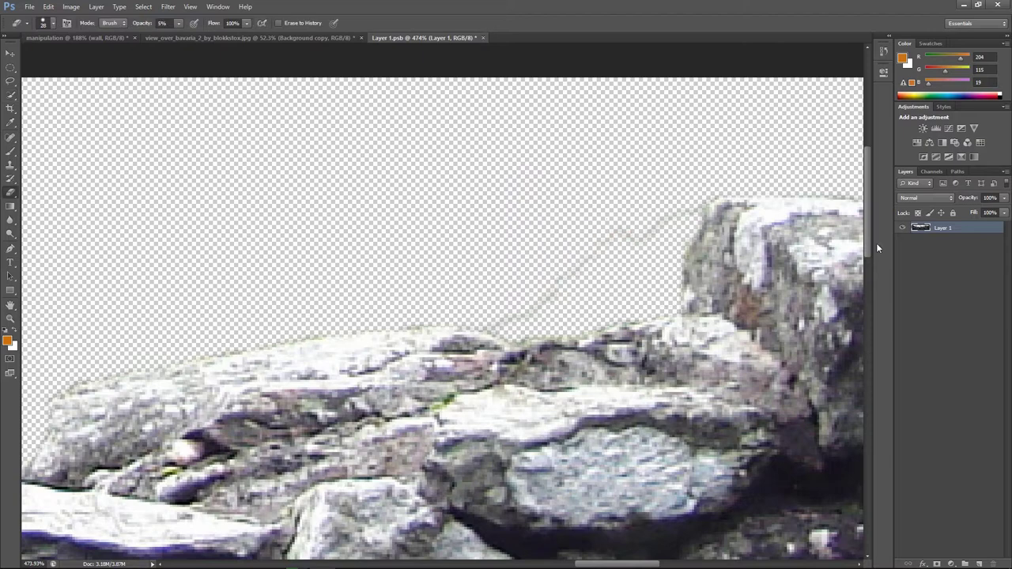
drag(519, 296, 664, 201)
key(ctrl+w)
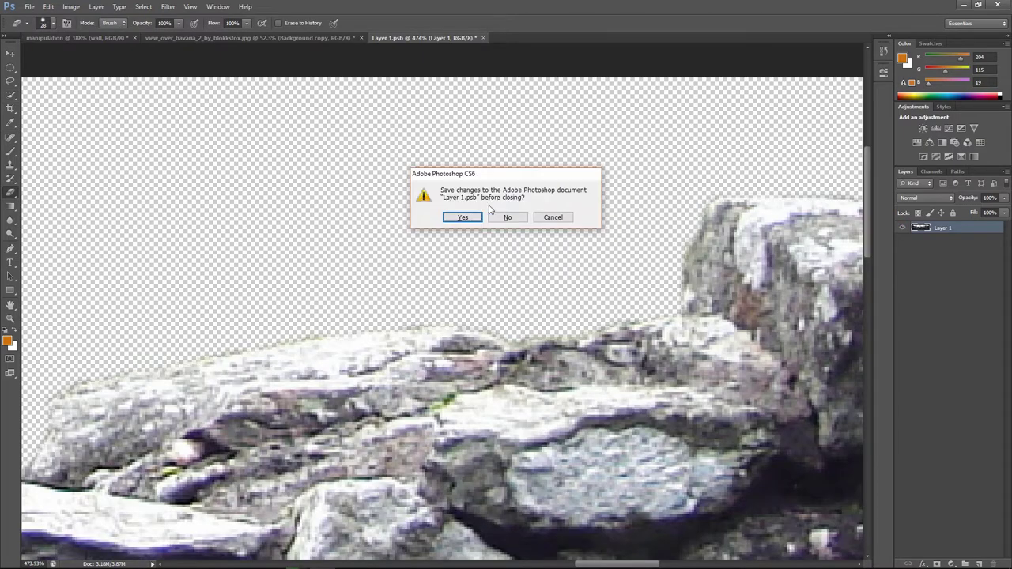
click(477, 218)
key(ctrl+0)
Reopen the wall contents to inspect them, then save and close back to the composite
double_click(920, 227)
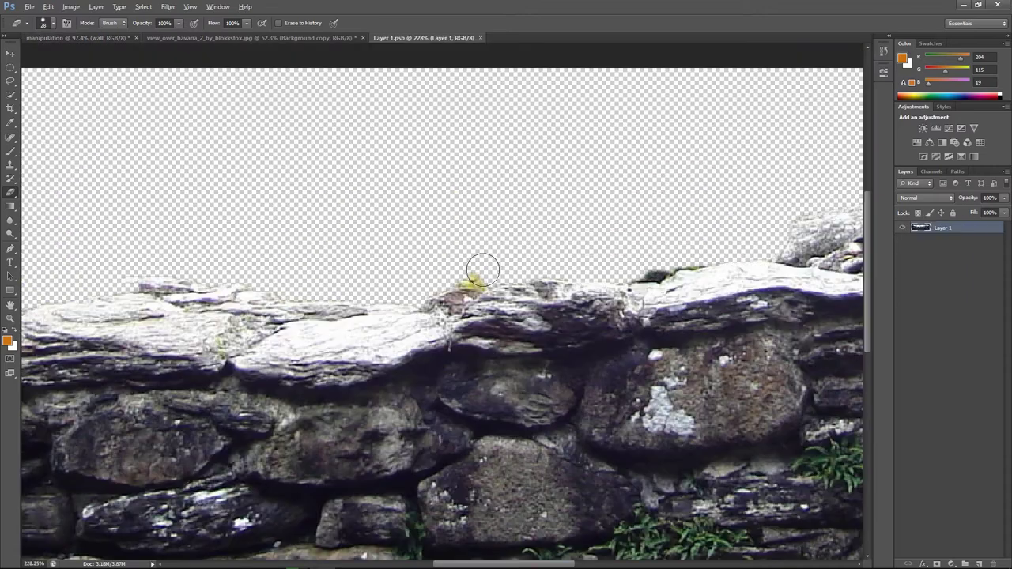
drag(695, 255, 444, 299)
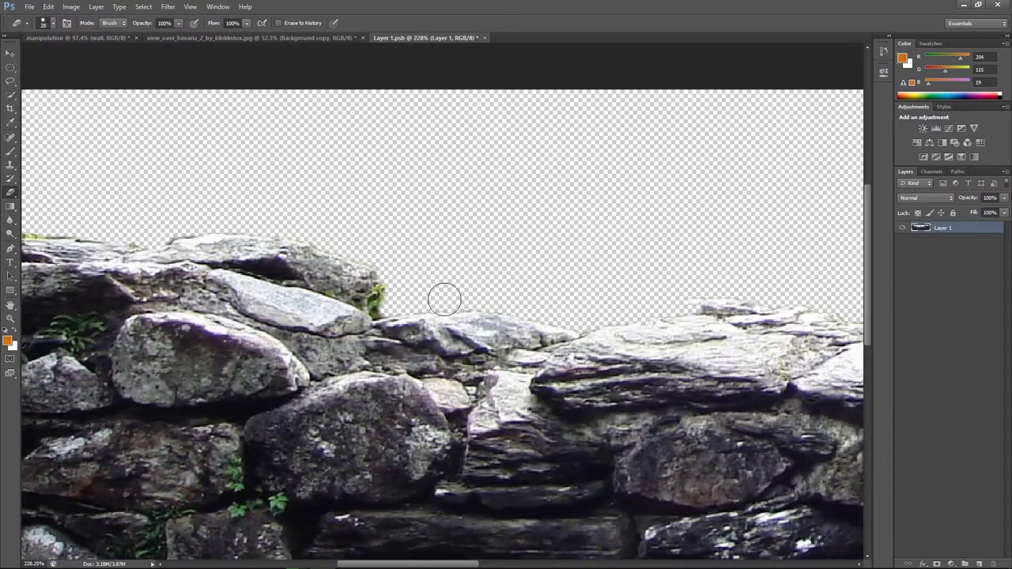
scroll(659, 305, up, 2)
scroll(506, 217, left, 5)
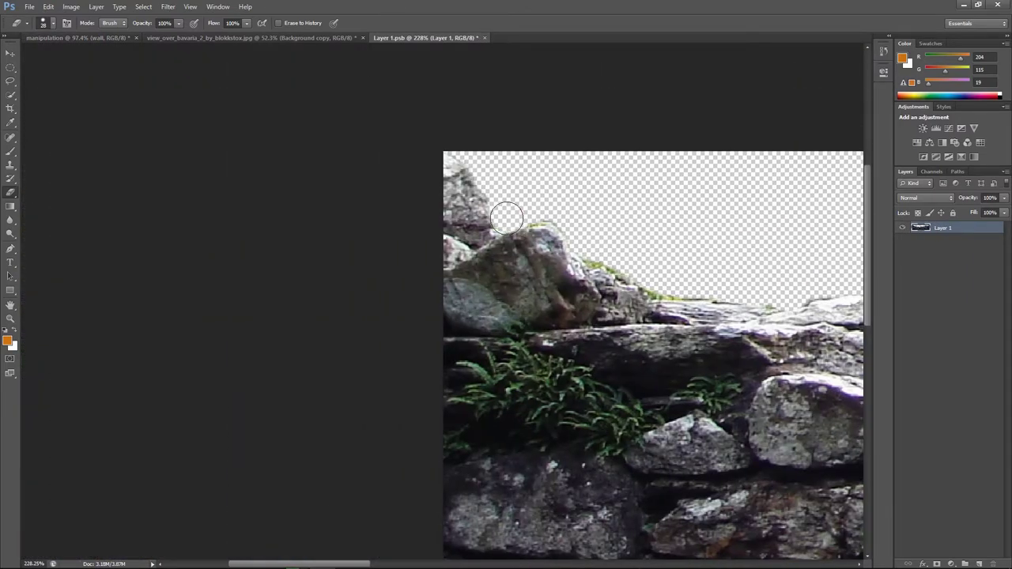
drag(659, 283, 363, 234)
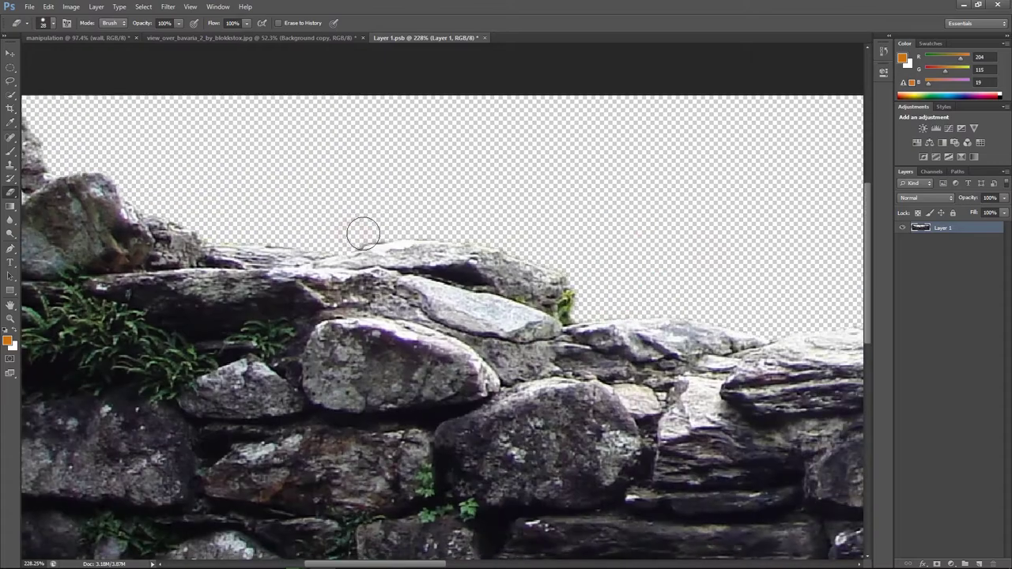
key(ctrl+minus)
key(ctrl+minus)
key(ctrl+s)
key(ctrl+w)
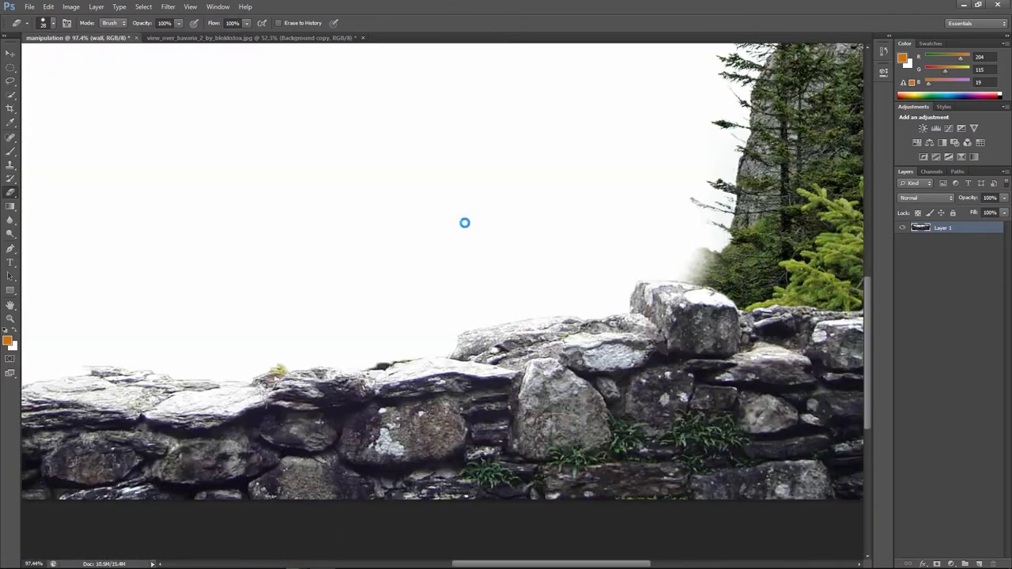
click(29, 6)
click(45, 33)
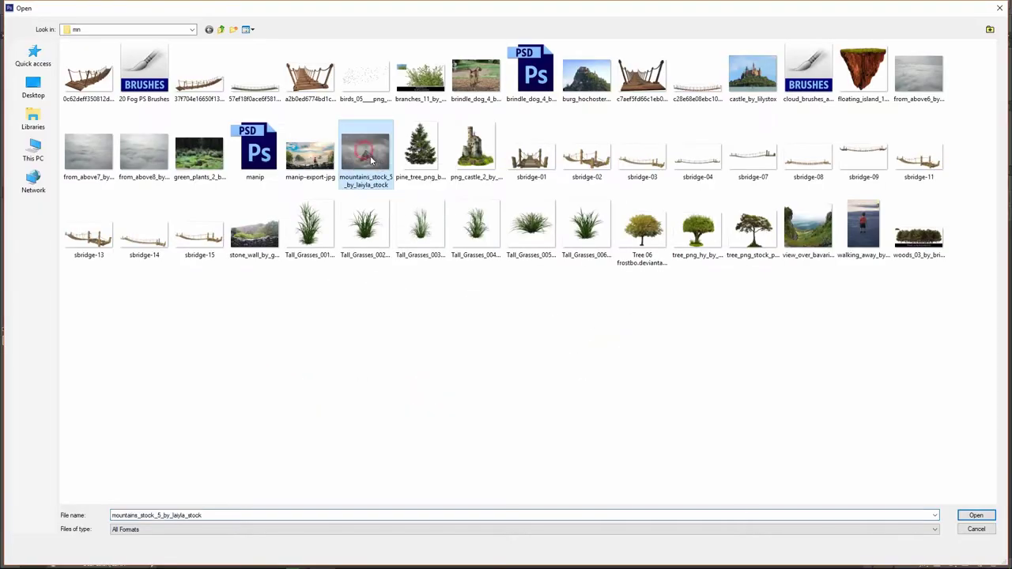
Open the from_above8 and from_above7 cloud photos
double_click(142, 155)
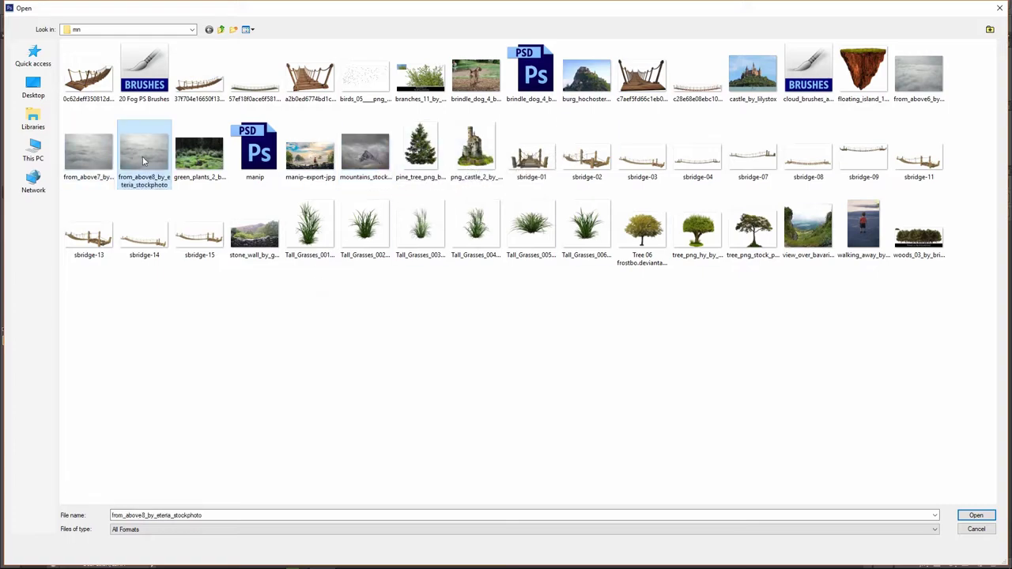
click(70, 39)
click(29, 7)
click(45, 34)
double_click(262, 163)
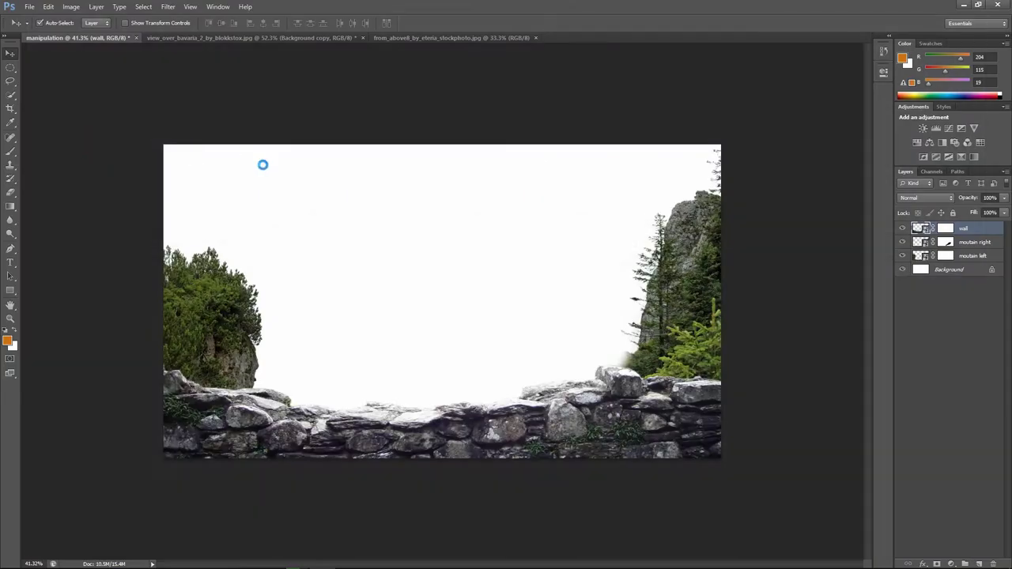
click(521, 42)
click(616, 37)
Copy the from_above7 clouds into the composite beneath the mountains and close the source tabs
drag(429, 213, 551, 268)
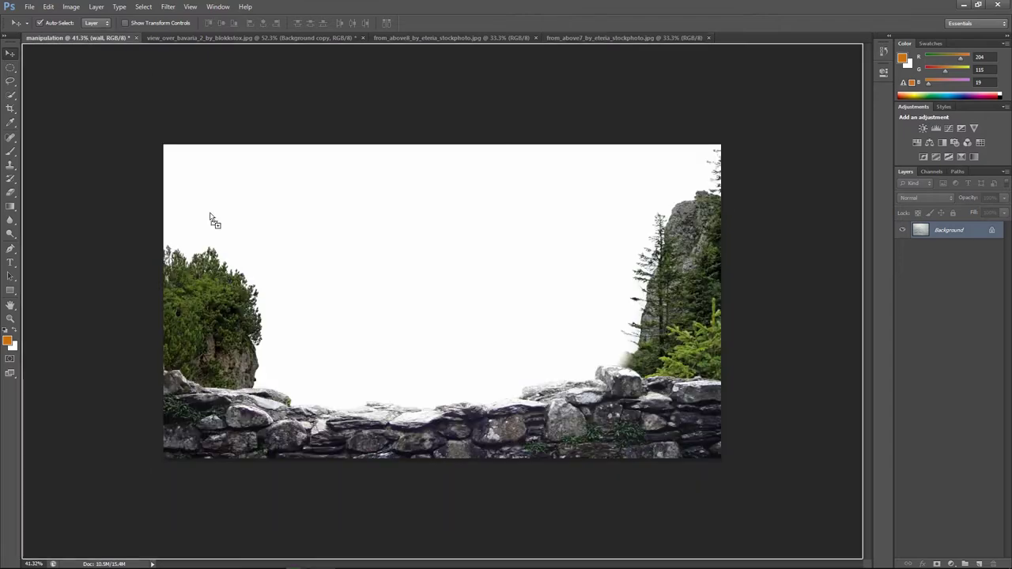
click(371, 38)
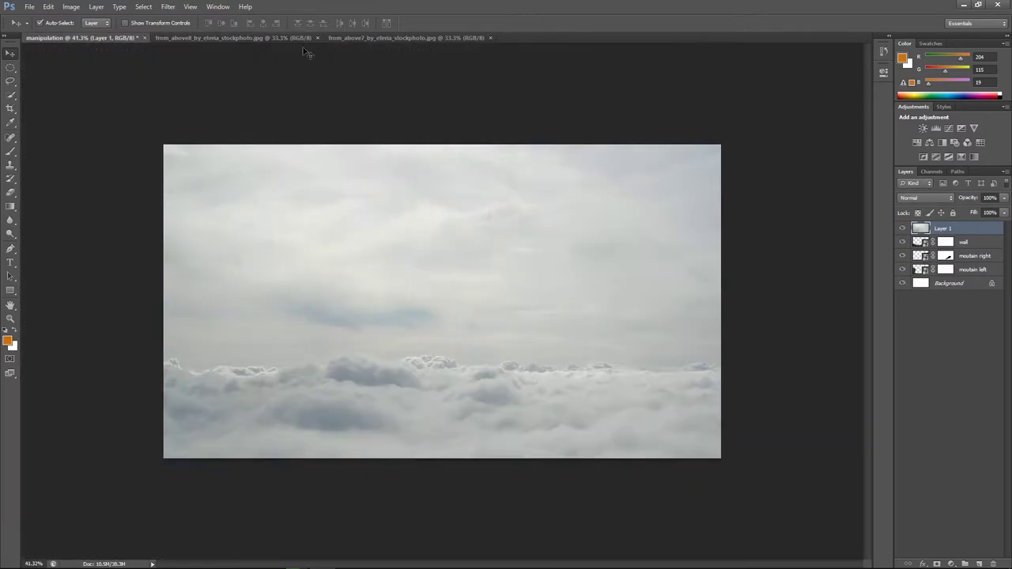
click(318, 37)
click(318, 38)
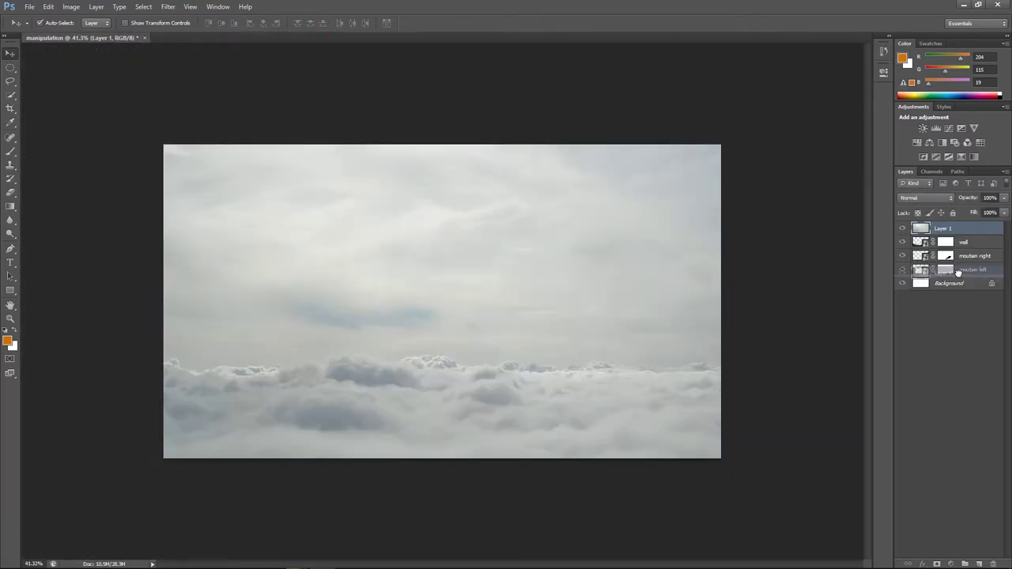
drag(957, 272, 958, 277)
drag(542, 334, 477, 294)
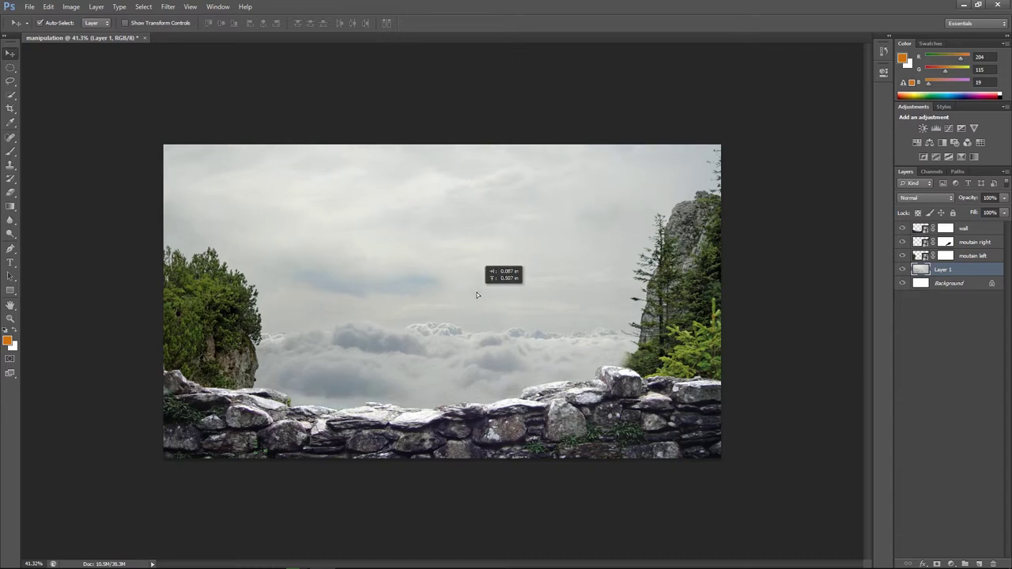
mouse_move(208, 327)
mouse_down()
mouse_move(207, 301)
mouse_move(211, 312)
mouse_move(190, 302)
mouse_up()
Flip the cloud sky layer horizontally and position it behind the wall and cliffs
key(ctrl+t)
key(Return)
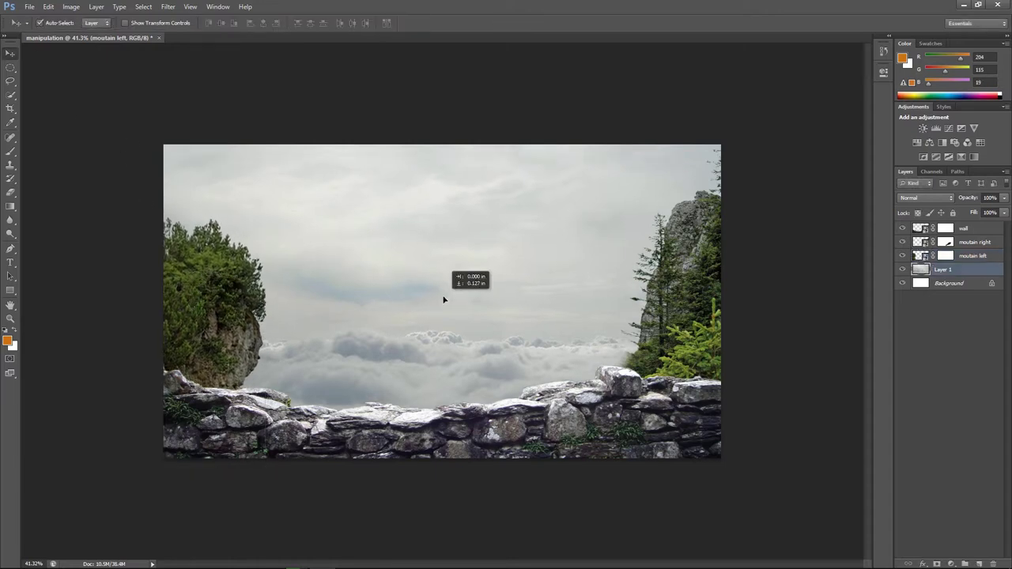
drag(445, 293, 401, 294)
key(ctrl+t)
right_click(434, 287)
click(472, 443)
drag(422, 328, 563, 328)
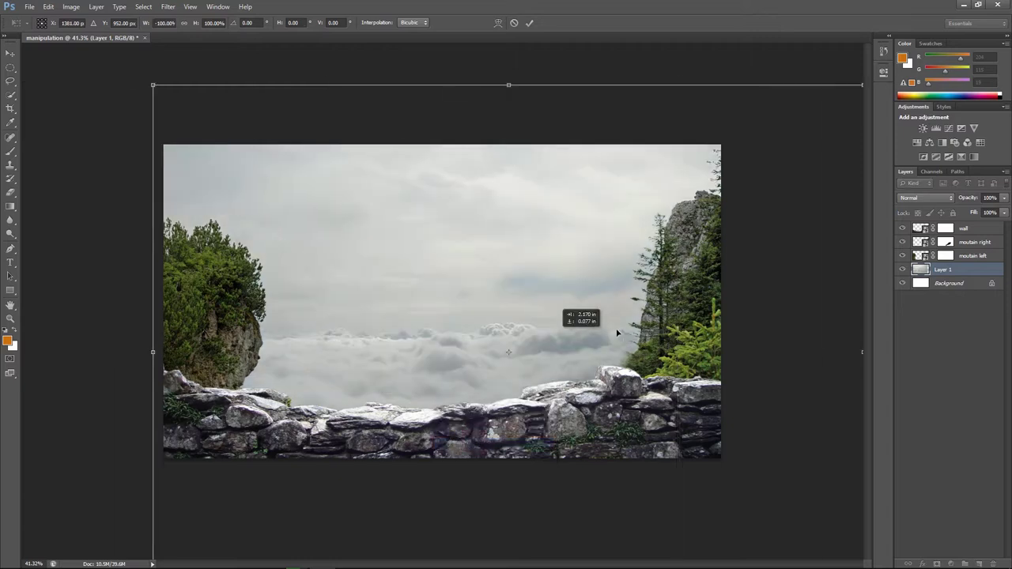
key(Return)
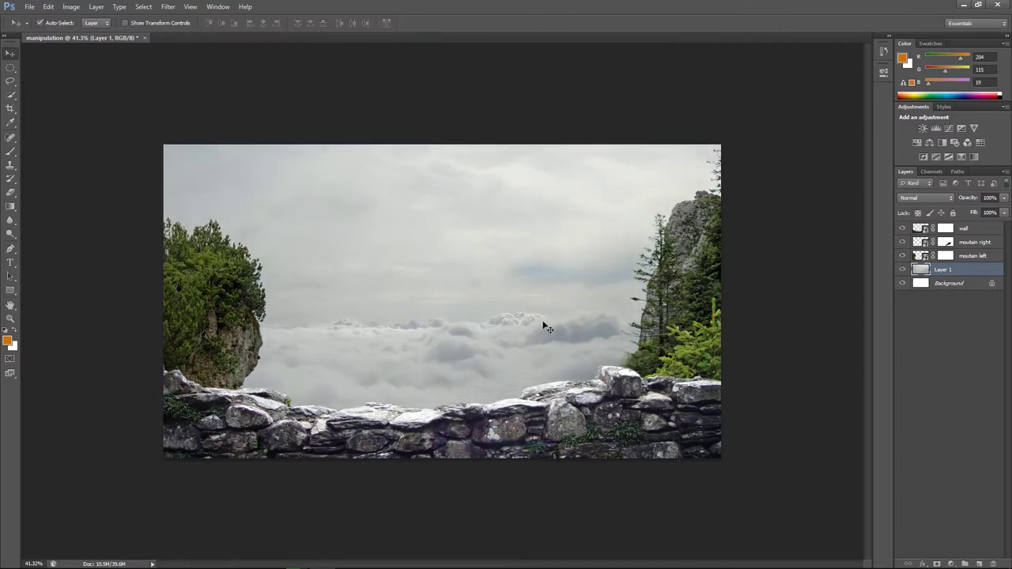
click(30, 8)
Bring the Woods 03 trees in as a scaled-down jungle 1 layer, with a new layer above
click(48, 46)
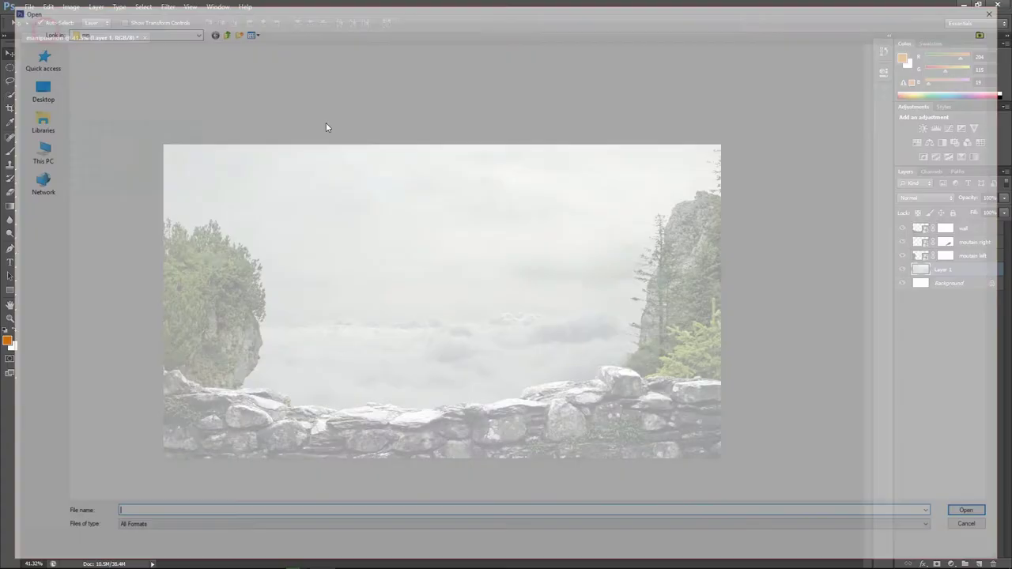
double_click(752, 75)
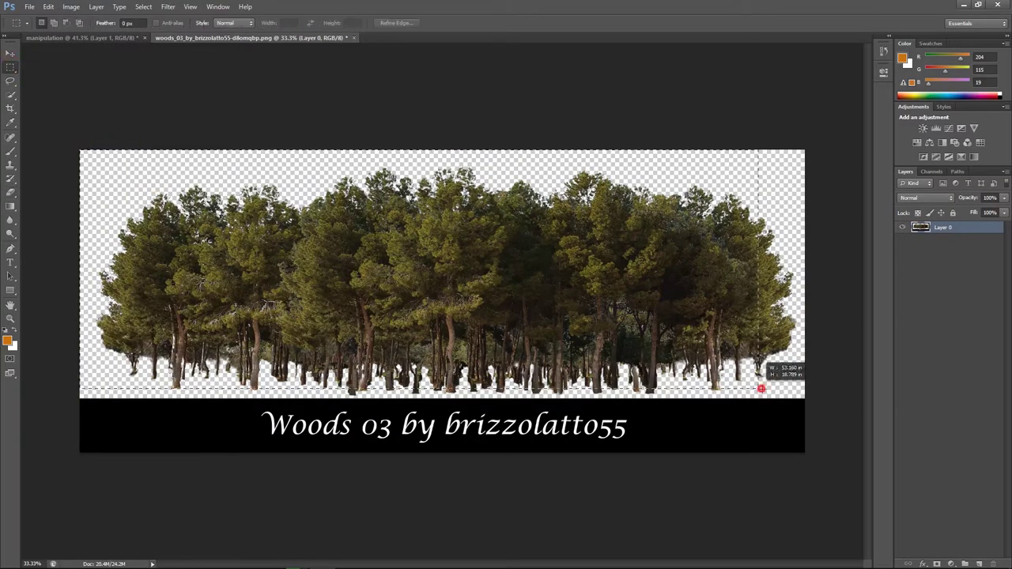
key(v)
mouse_move(450, 285)
mouse_down()
mouse_move(115, 39)
mouse_move(480, 396)
mouse_up()
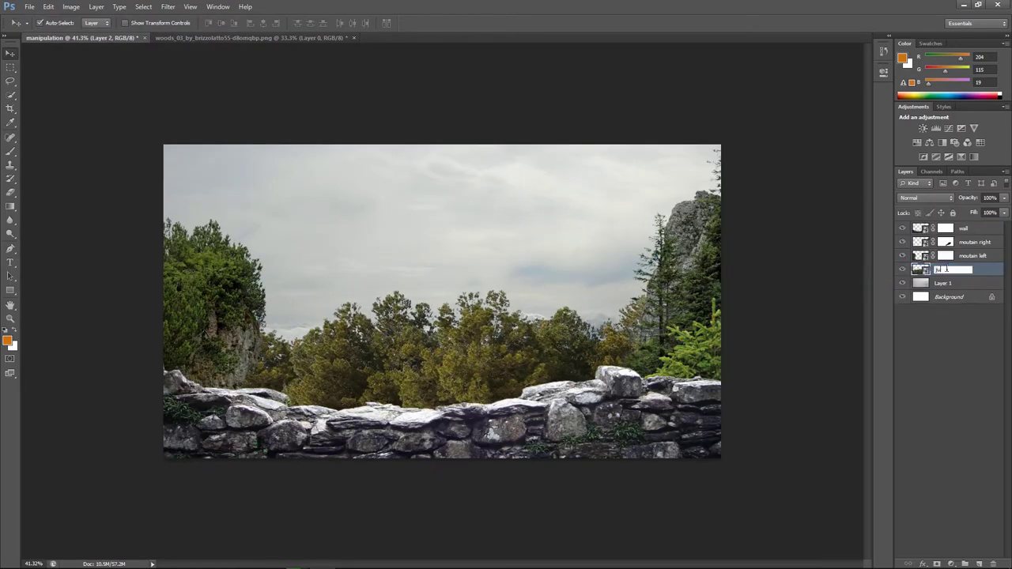
text(ngle 1)
key(ctrl+t)
mouse_move(36, 291)
mouse_down()
mouse_move(202, 387)
mouse_move(356, 385)
mouse_up()
click(978, 560)
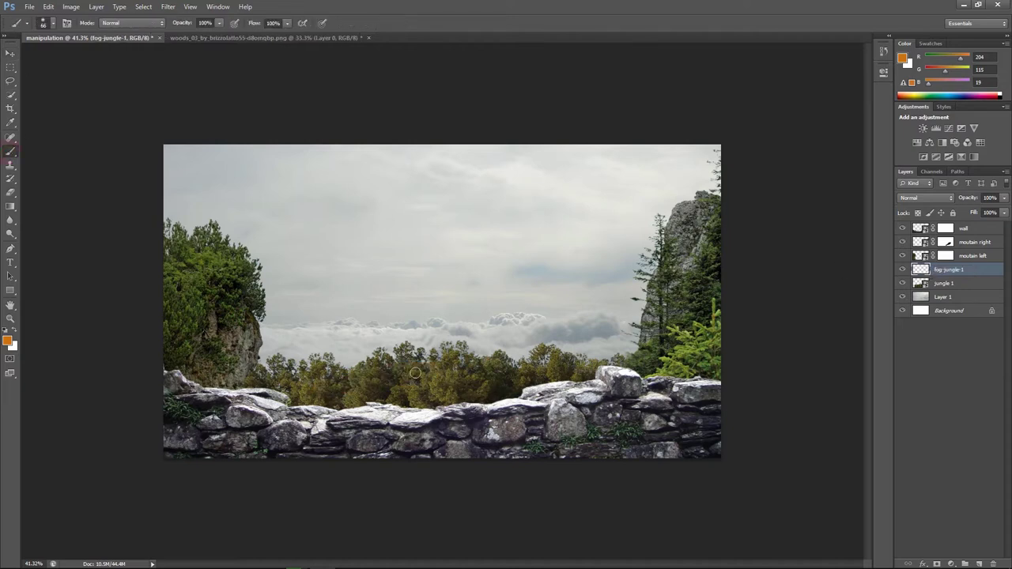
Paint light-grey fog with a soft ~473 px brush along the treeline, then mask jungle 1
right_click(551, 289)
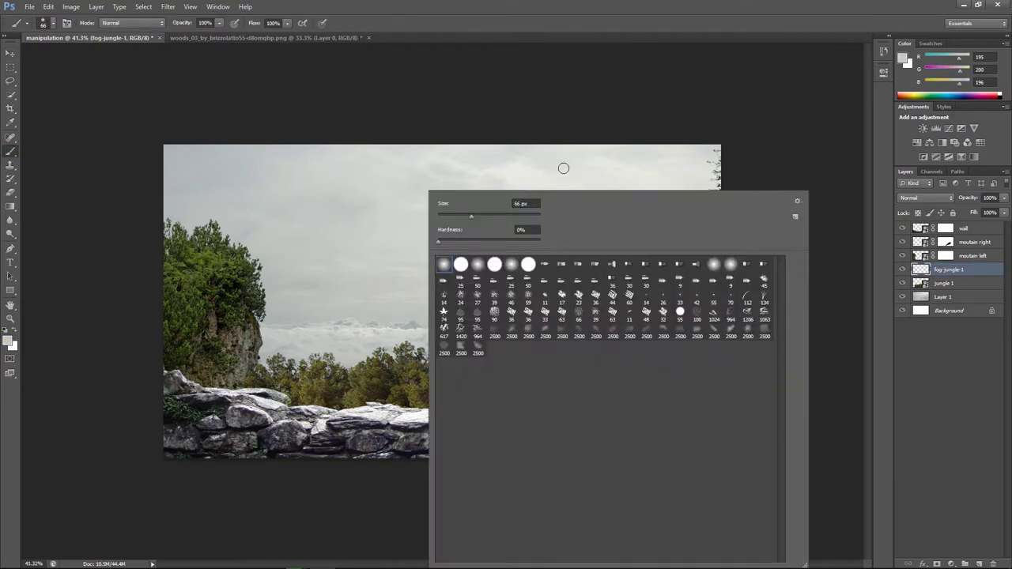
double_click(631, 334)
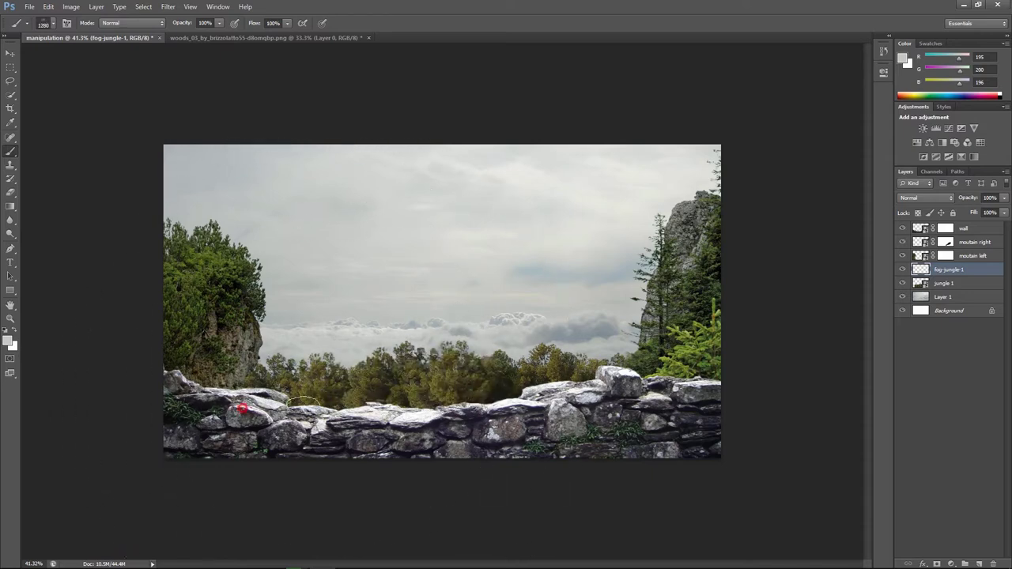
right_click(357, 364)
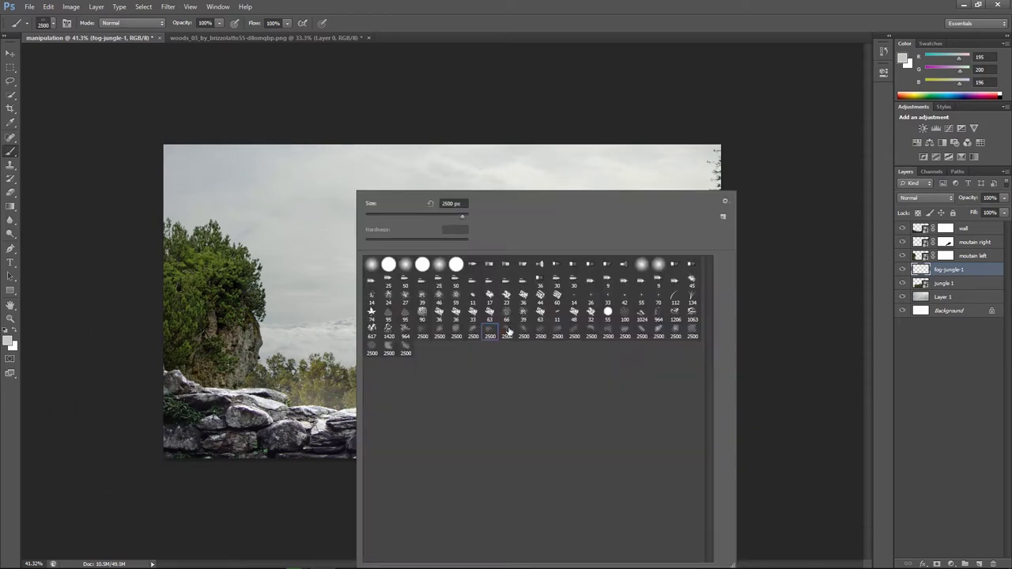
double_click(508, 332)
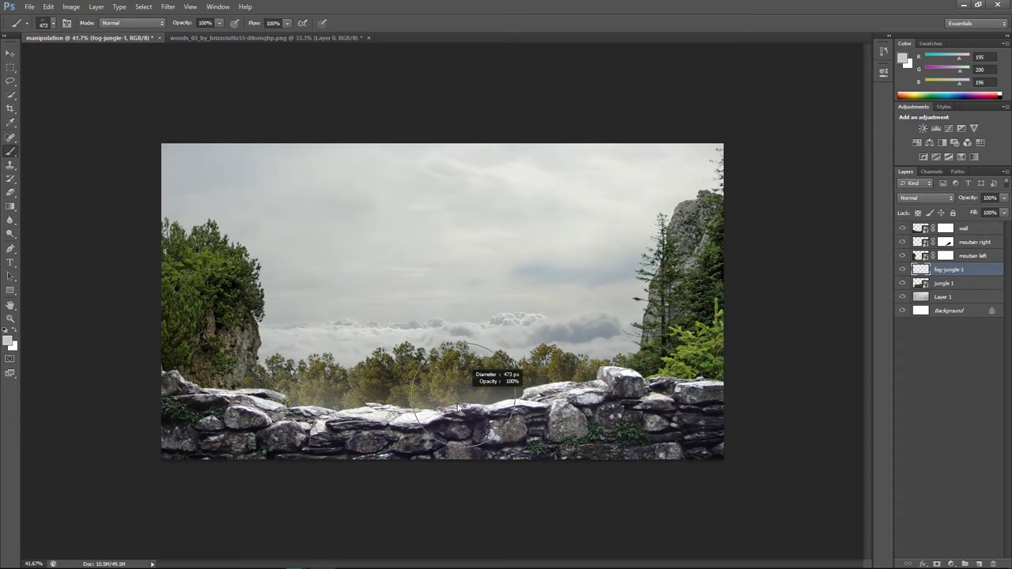
click(571, 384)
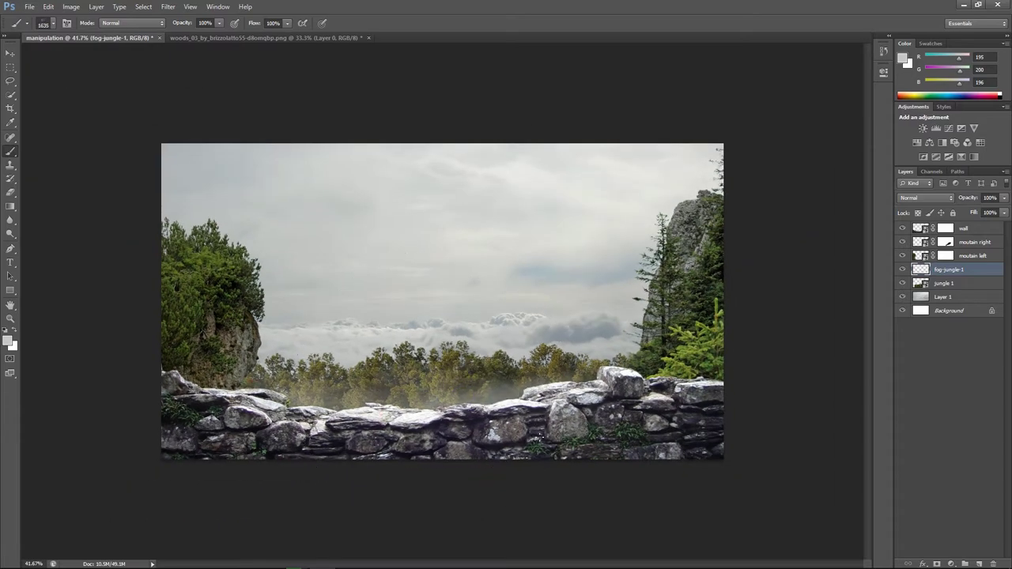
drag(379, 395, 585, 372)
click(943, 283)
click(937, 564)
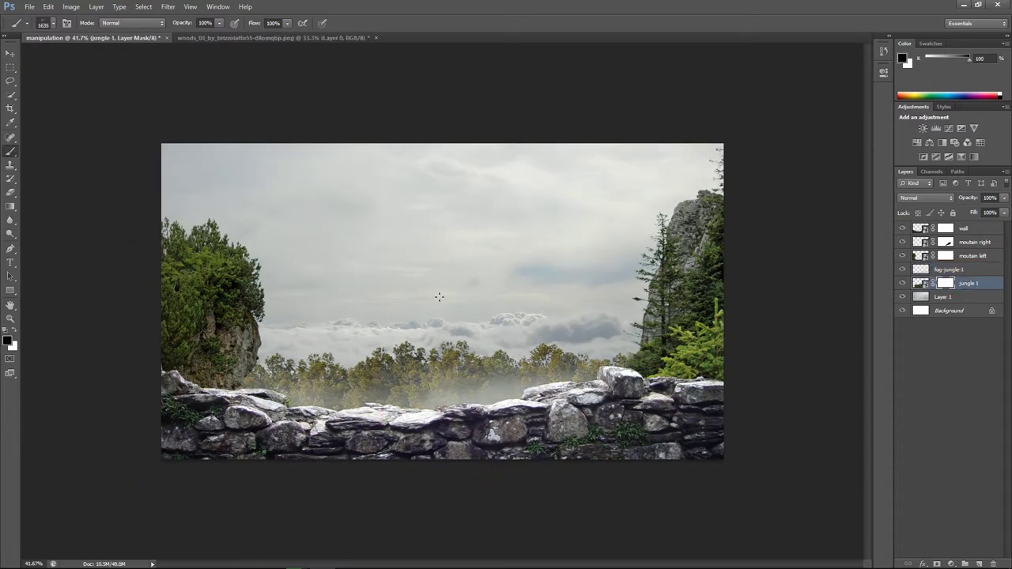
Fade jungle 1 with 20% black on its mask and add a Hue +12 adjustment in its smart object
key(2)
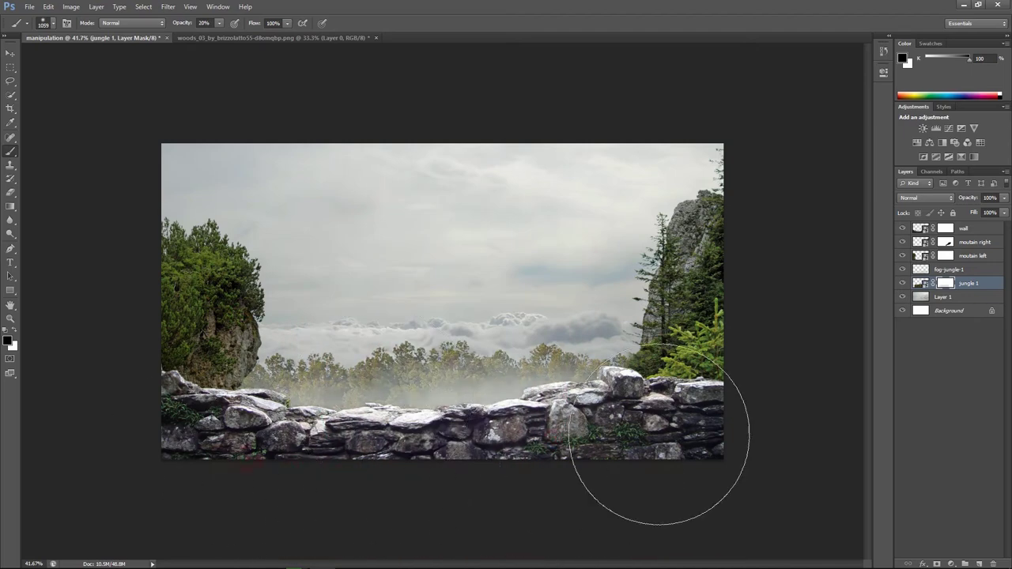
drag(659, 435, 456, 458)
double_click(921, 283)
click(950, 563)
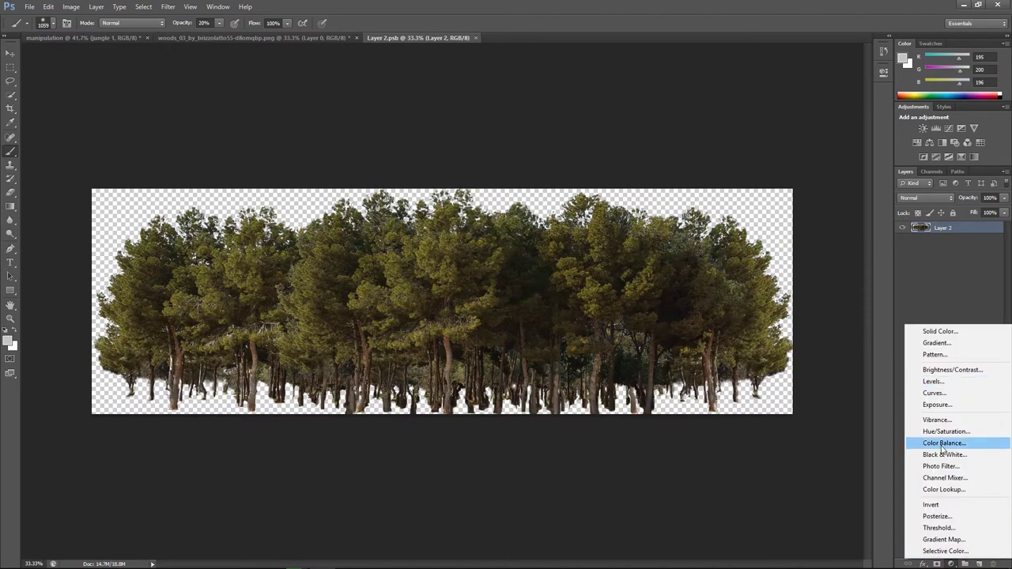
click(933, 443)
drag(778, 138, 801, 138)
click(852, 67)
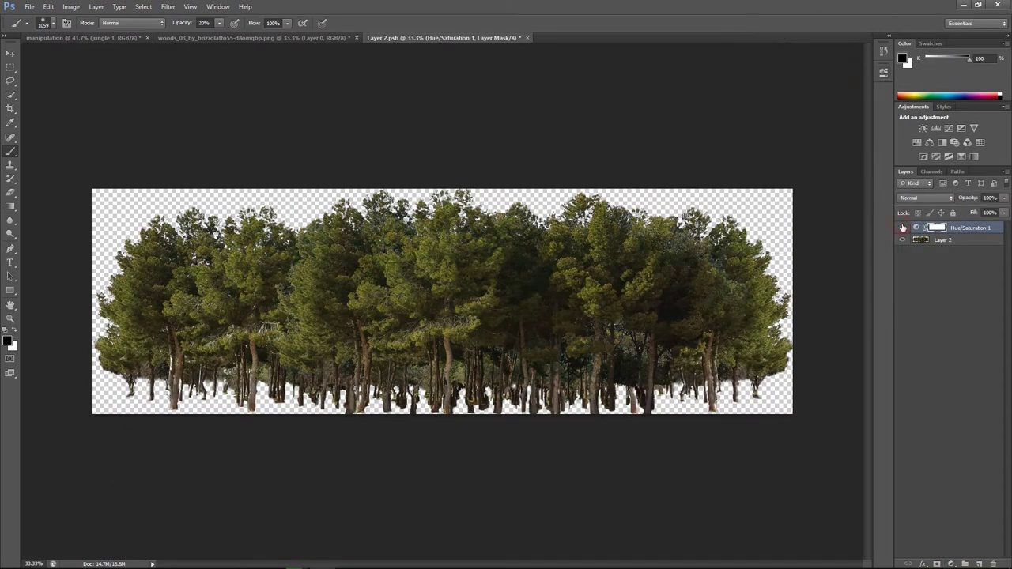
key(ctrl+w)
click(483, 253)
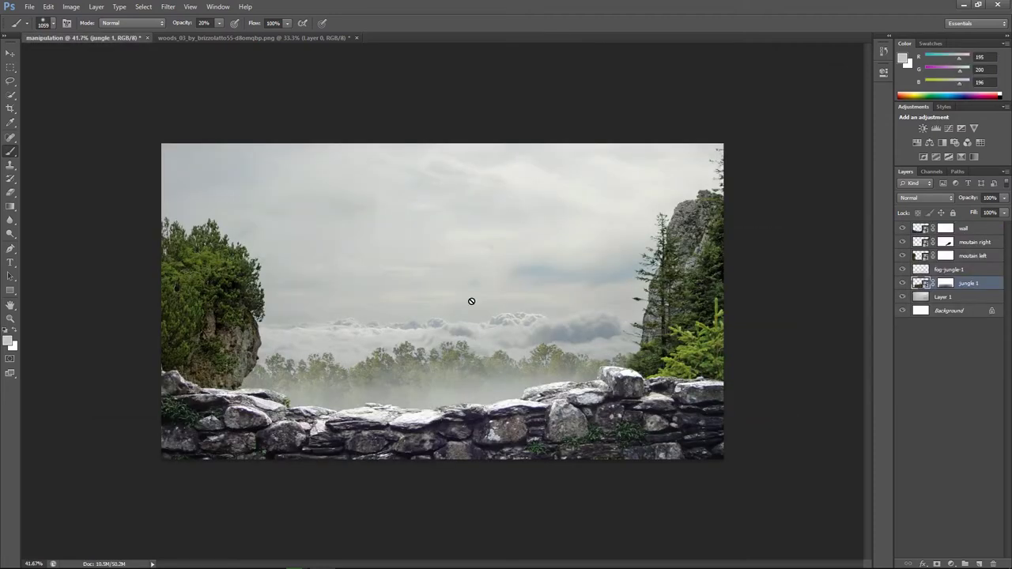
Duplicate jungle 1 and shrink the copy into a smaller distant band on the right
drag(962, 287, 969, 308)
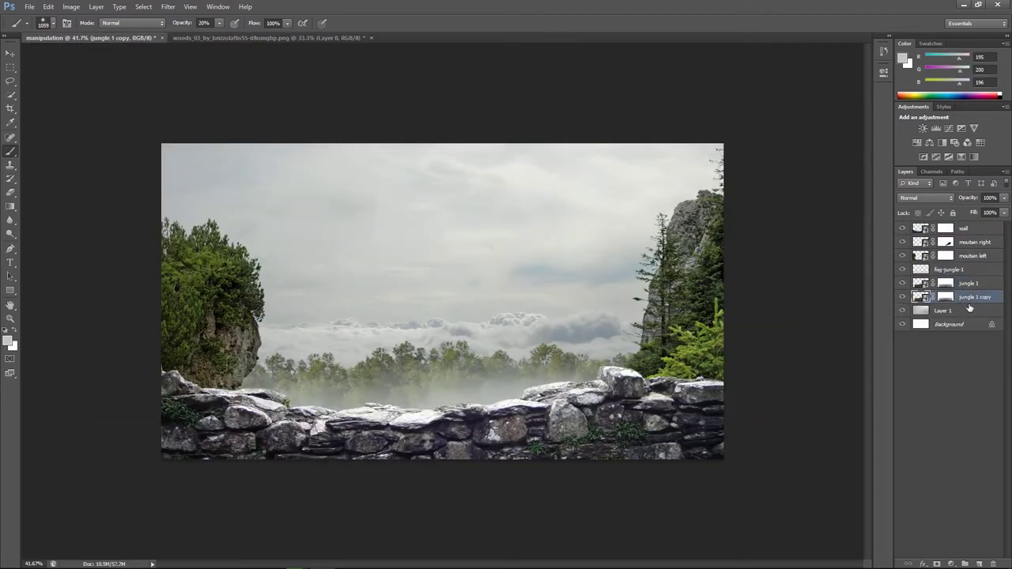
key(ctrl+t)
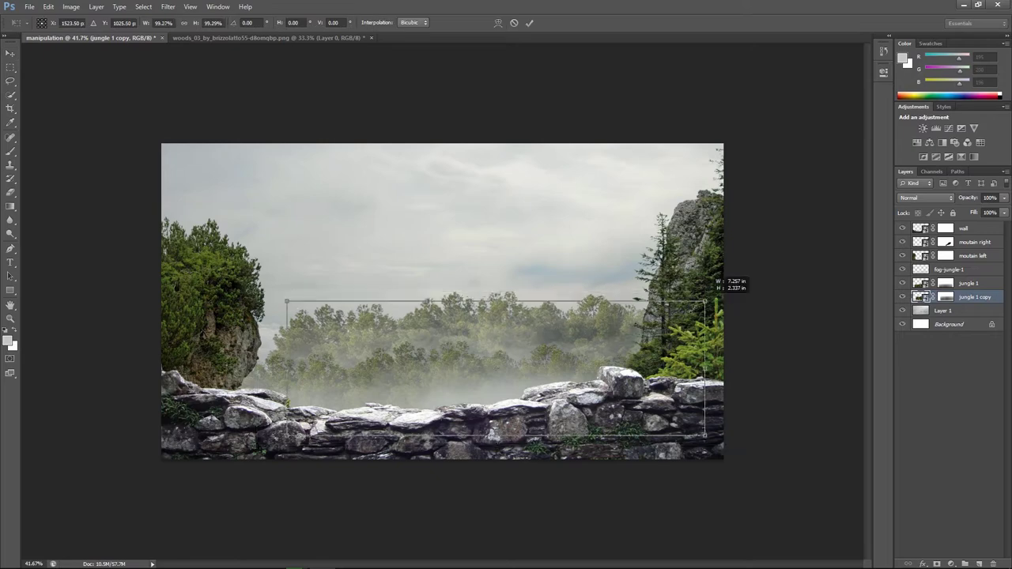
mouse_move(723, 282)
mouse_down()
mouse_move(697, 311)
mouse_move(640, 316)
mouse_up()
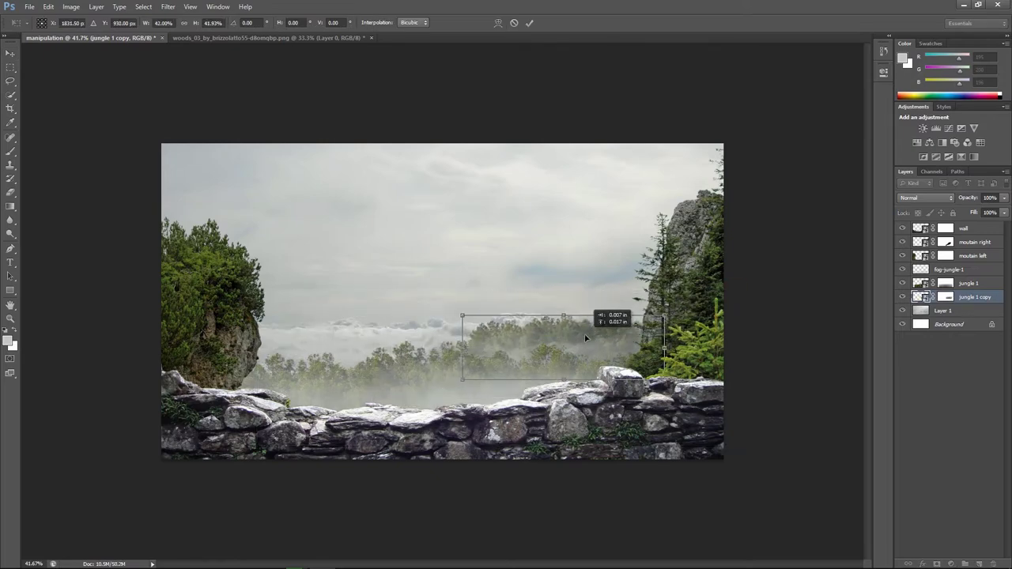
key(Return)
scroll(581, 333, down, 1)
scroll(523, 332, up, 2)
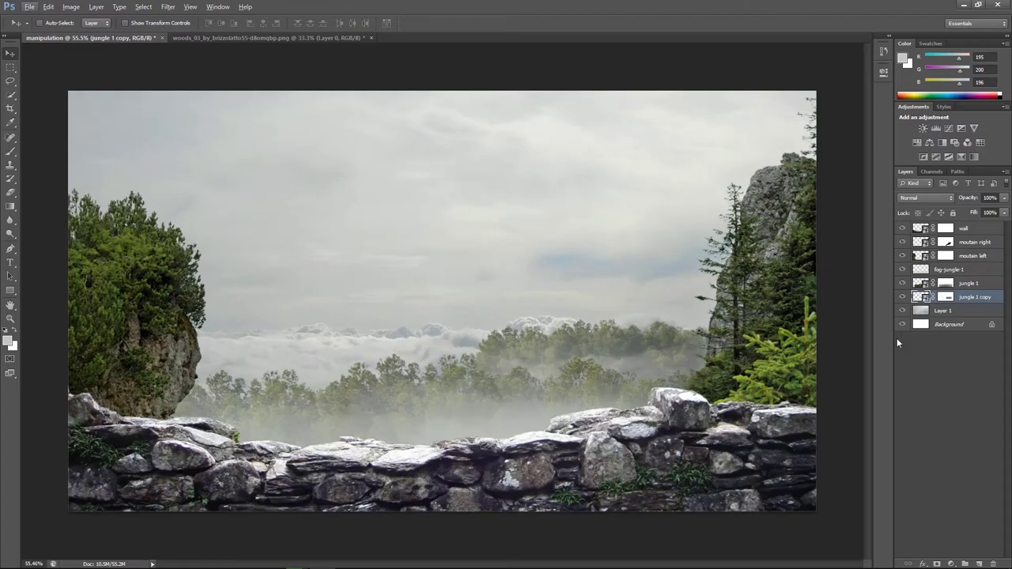
Mask the jungle 1 copy, fading its base with 20% black, and nudge it slightly lower
click(980, 563)
key(b)
drag(696, 364, 522, 372)
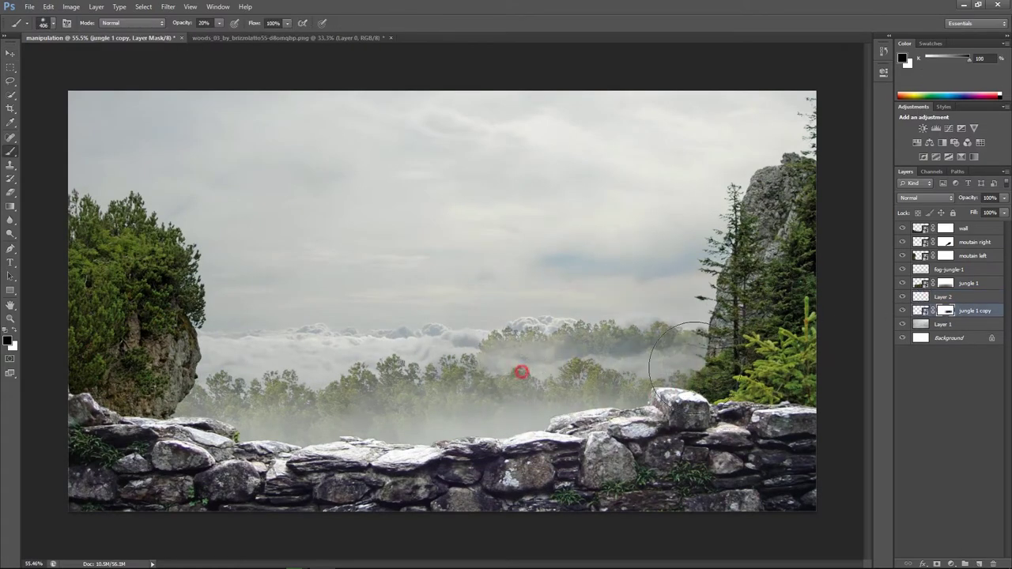
key(v)
drag(585, 338, 591, 348)
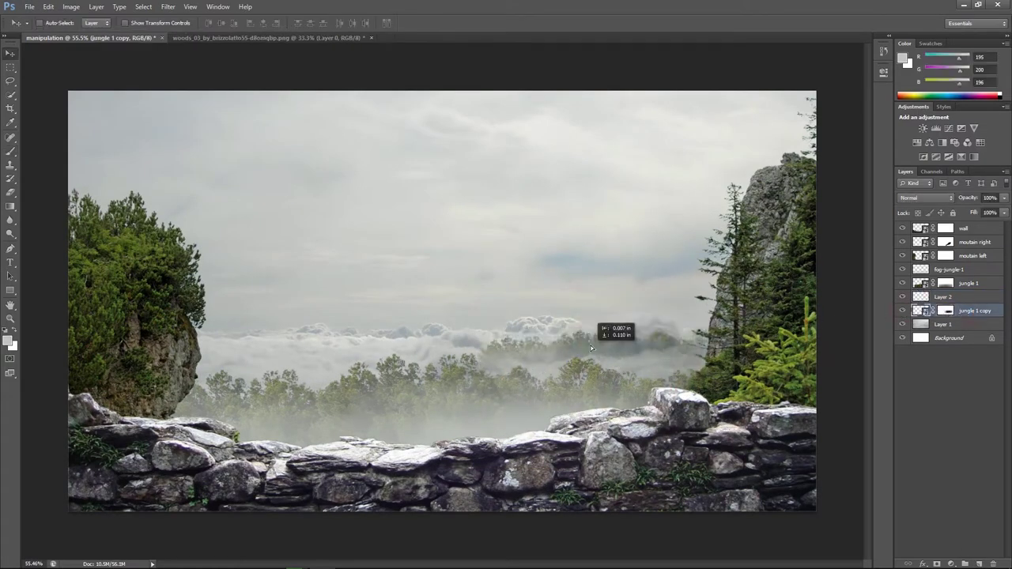
click(945, 311)
key(b)
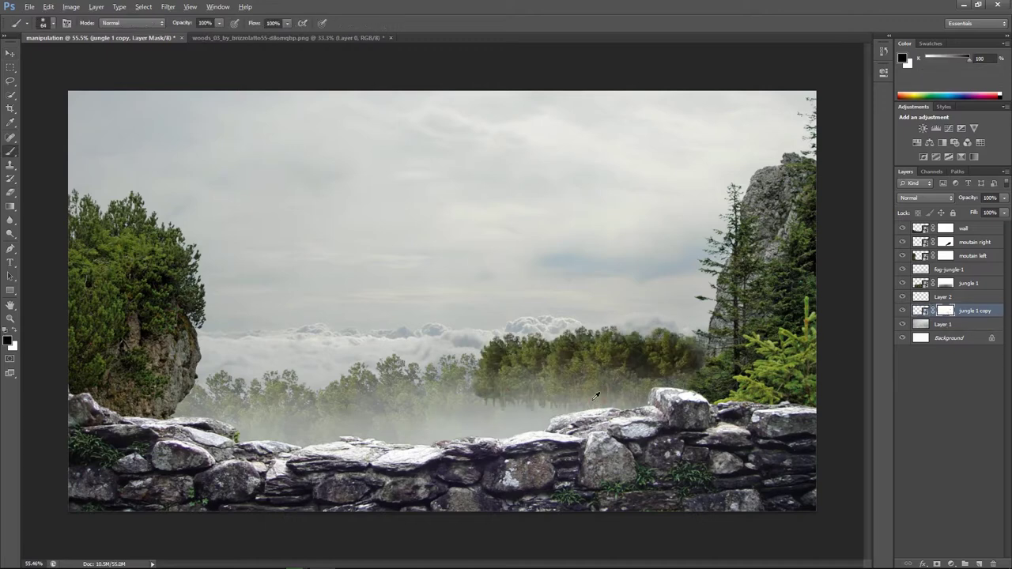
key(2)
drag(430, 418, 680, 372)
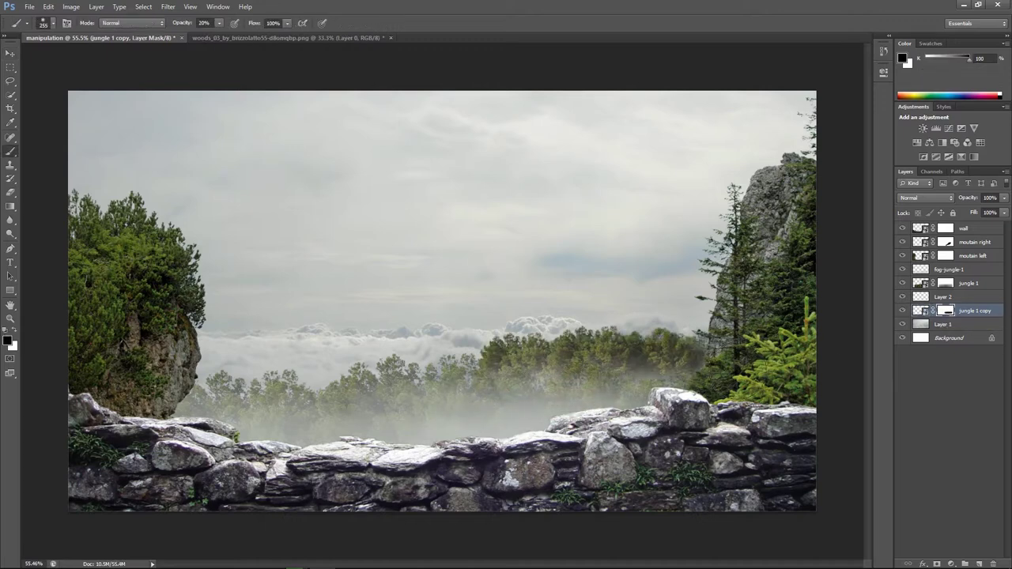
click(946, 297)
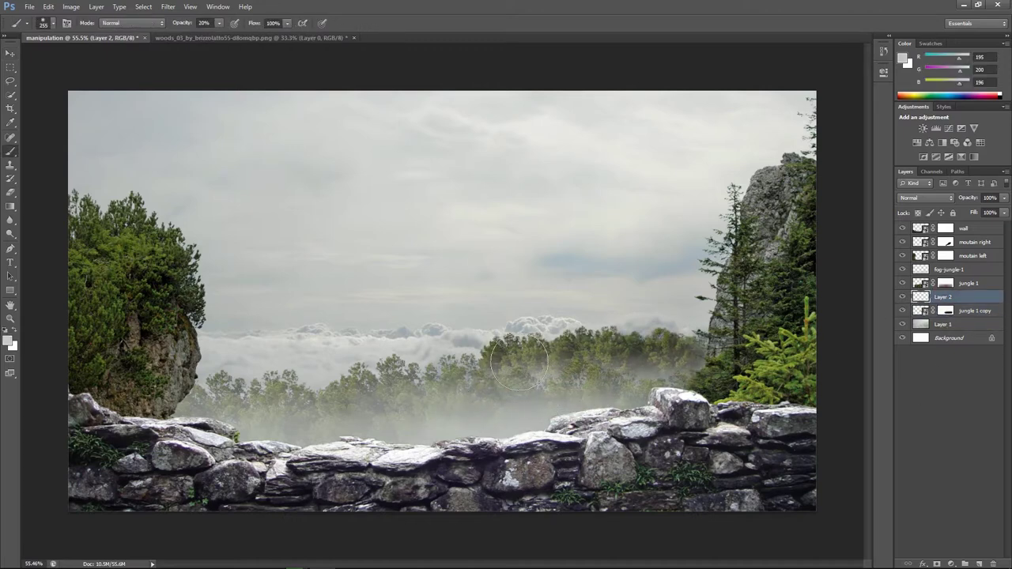
Link the fog layer with the jungle 1 copy, rename it, and nudge it into place
click(908, 562)
double_click(944, 297)
text(fog)
key(Return)
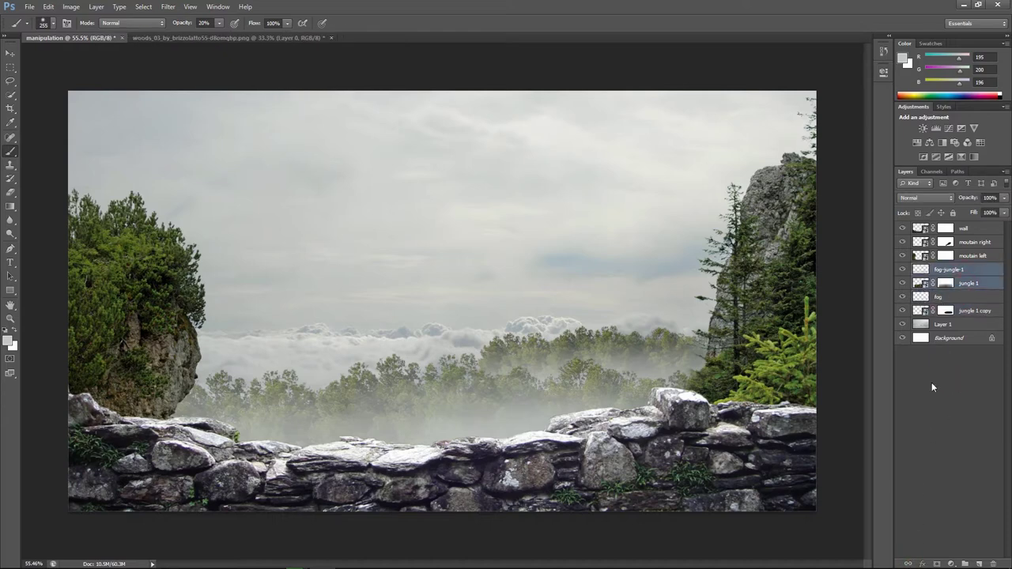
drag(624, 357, 648, 353)
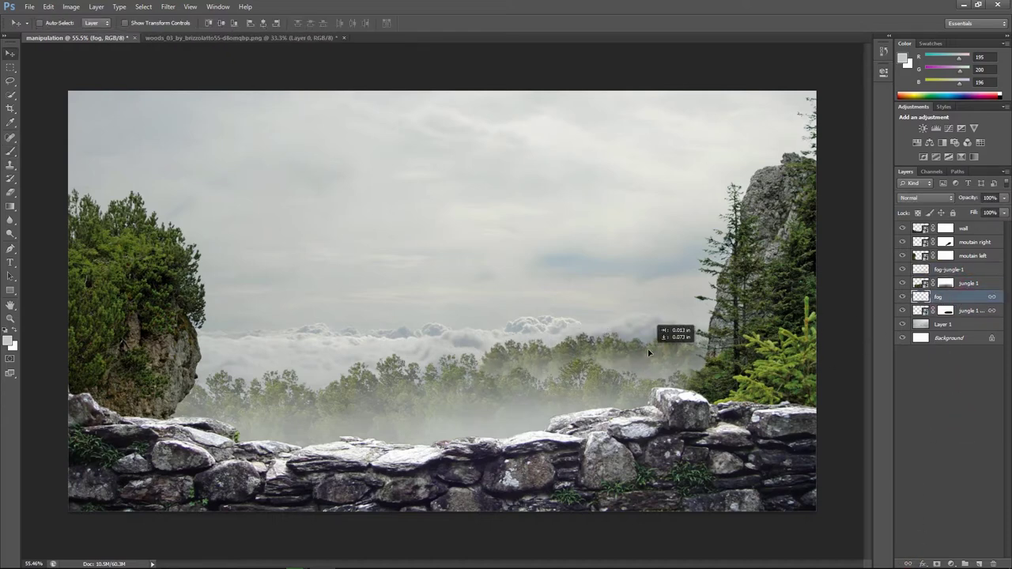
key(b)
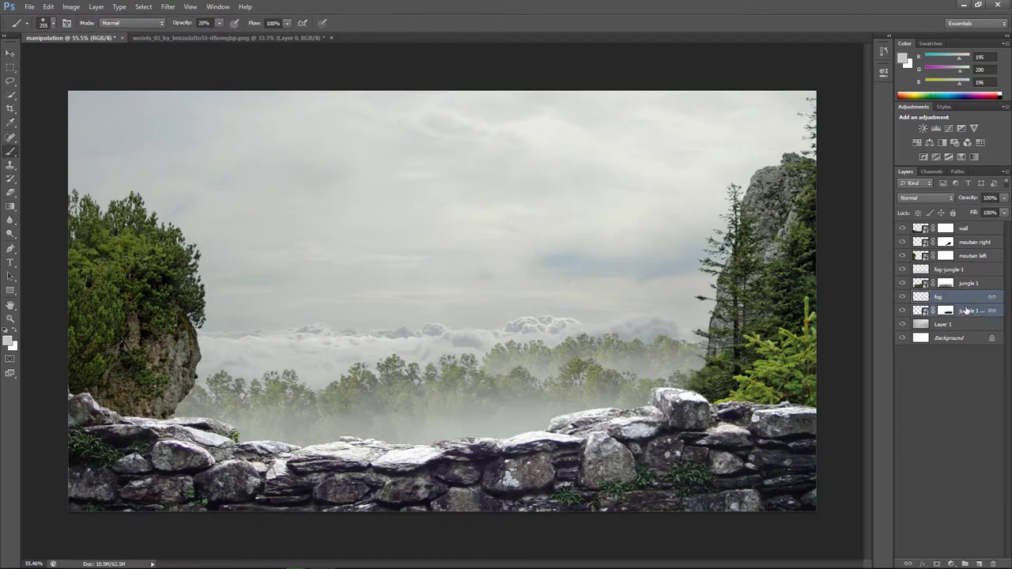
Duplicate the jungle and fog layers, then move and resize jungle 1 copy 2 leftward
key(ctrl+j)
click(968, 337)
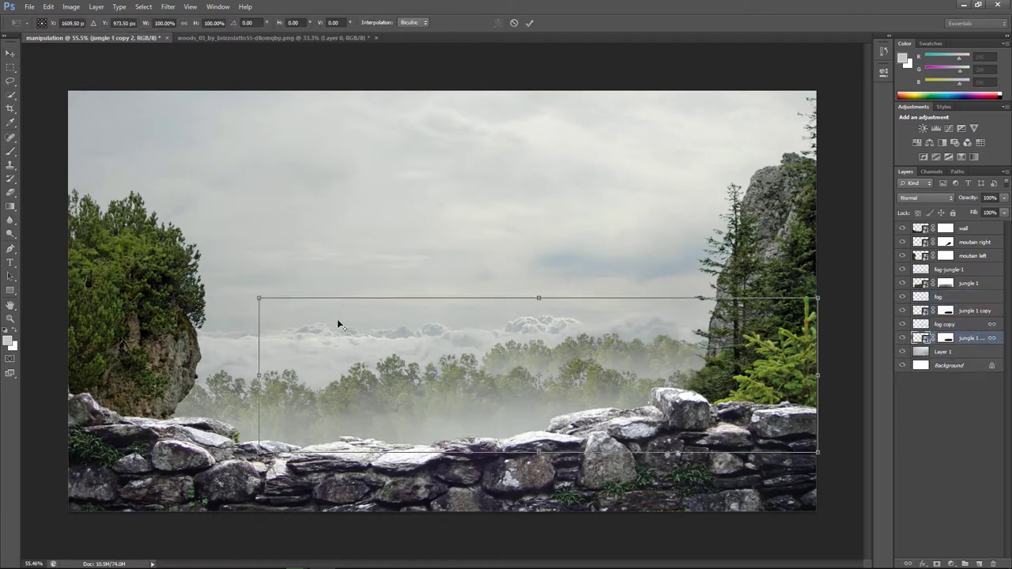
drag(339, 323, 371, 332)
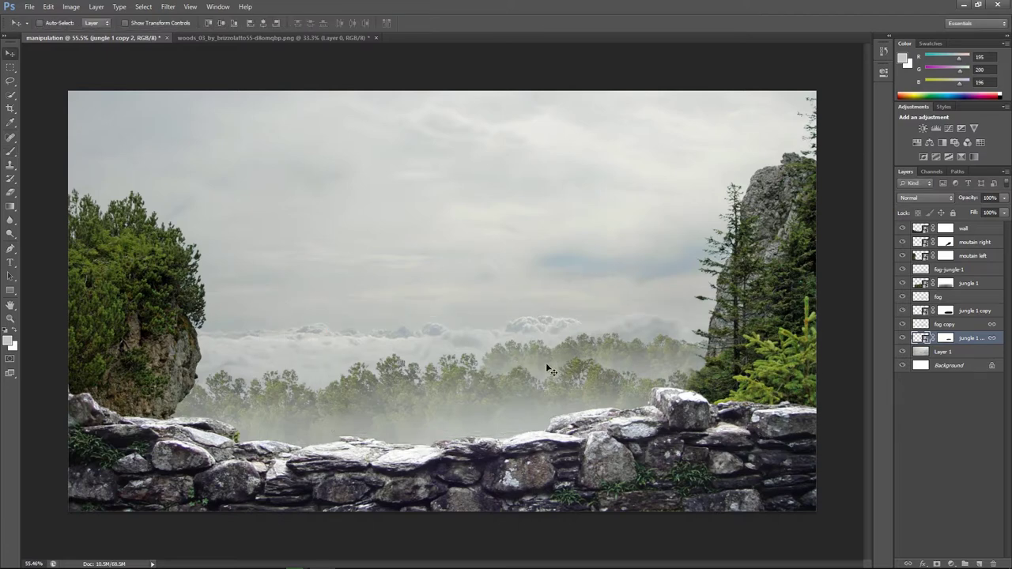
mouse_move(551, 370)
mouse_down()
mouse_move(244, 358)
mouse_move(287, 358)
mouse_up()
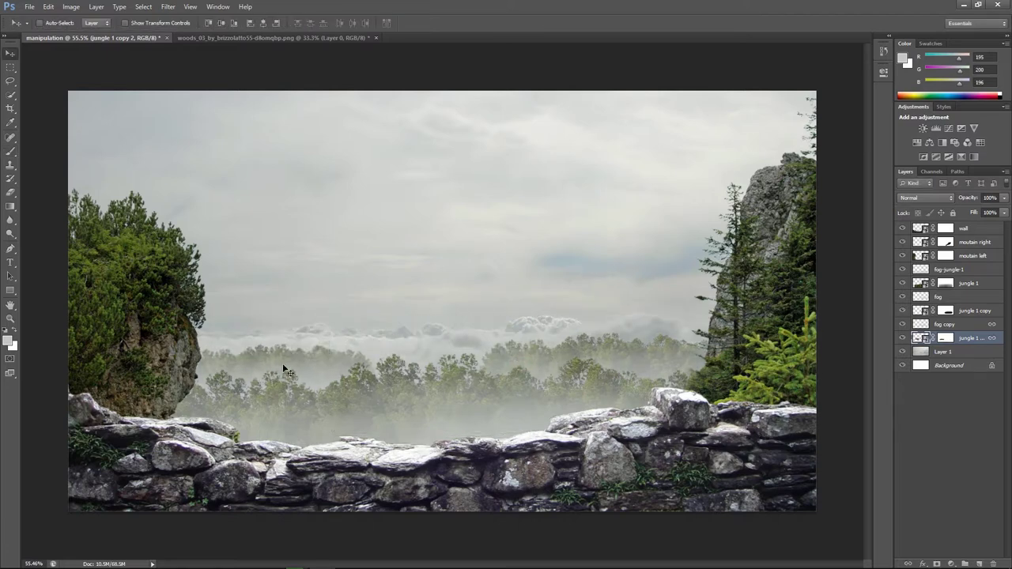
key(ctrl+t)
drag(452, 312, 441, 315)
Reposition jungle 1 copy and jungle 1 copy 2 so the forest fills the valley
double_click(309, 366)
click(969, 310)
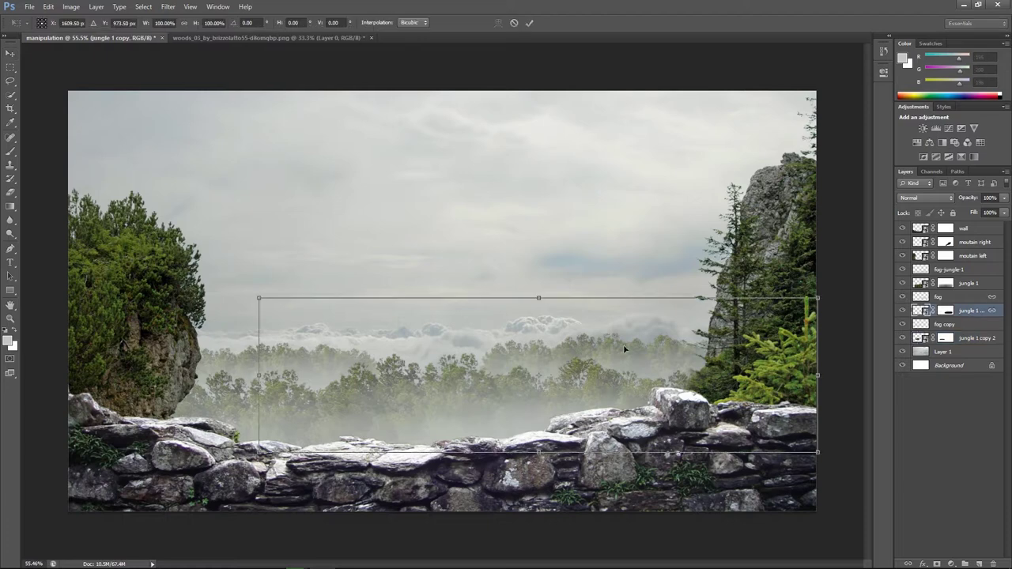
drag(609, 350, 641, 360)
click(976, 338)
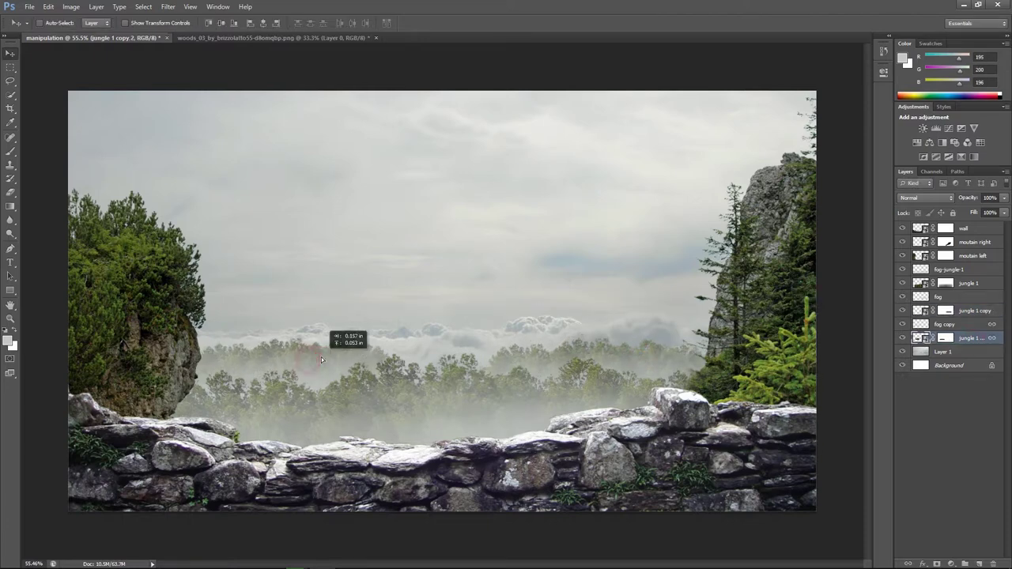
mouse_move(321, 357)
mouse_down()
mouse_move(300, 357)
mouse_move(321, 366)
mouse_up()
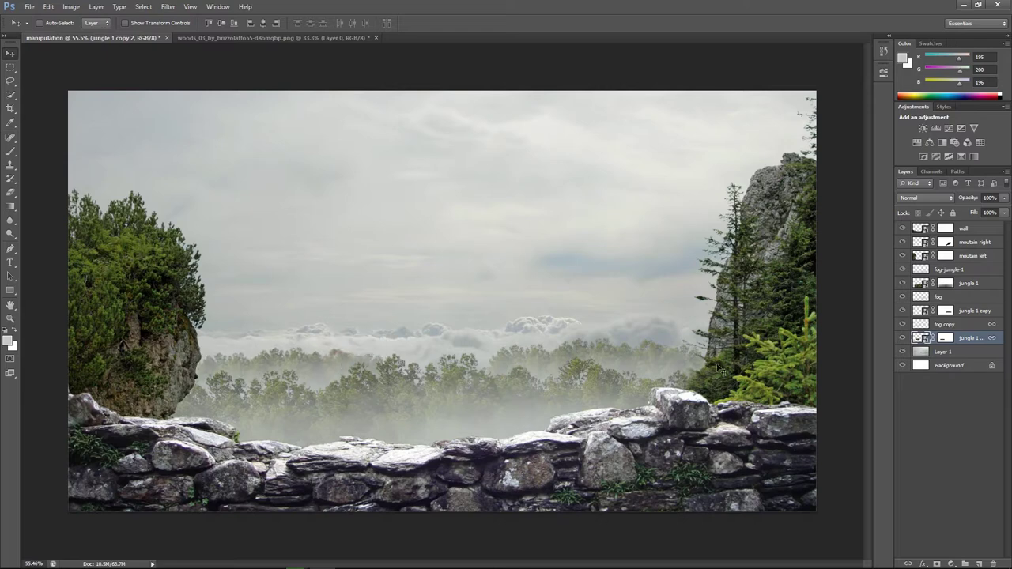
click(29, 7)
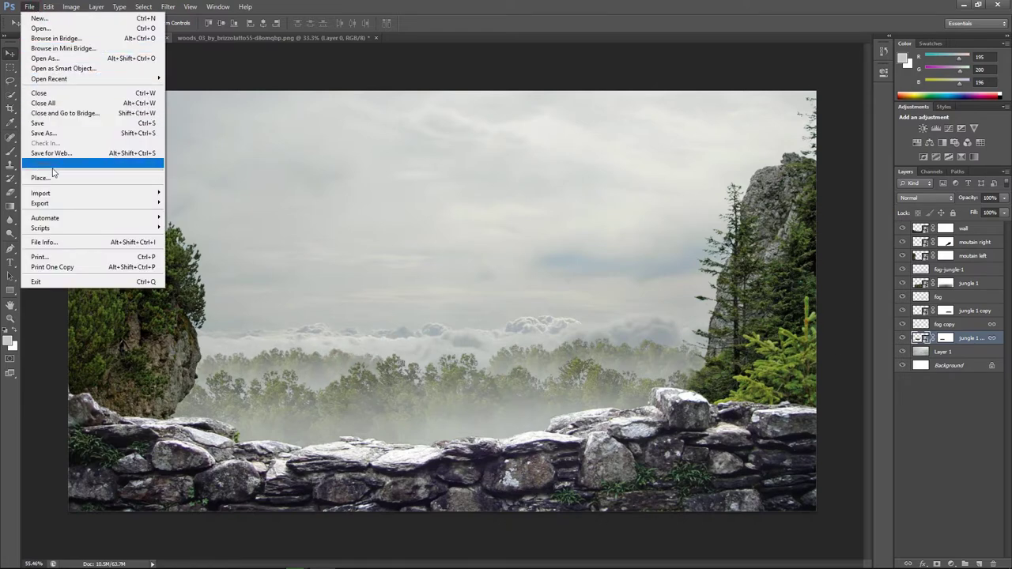
Open the burg_hochosterwitz castle photo and select everything except the sky
click(39, 27)
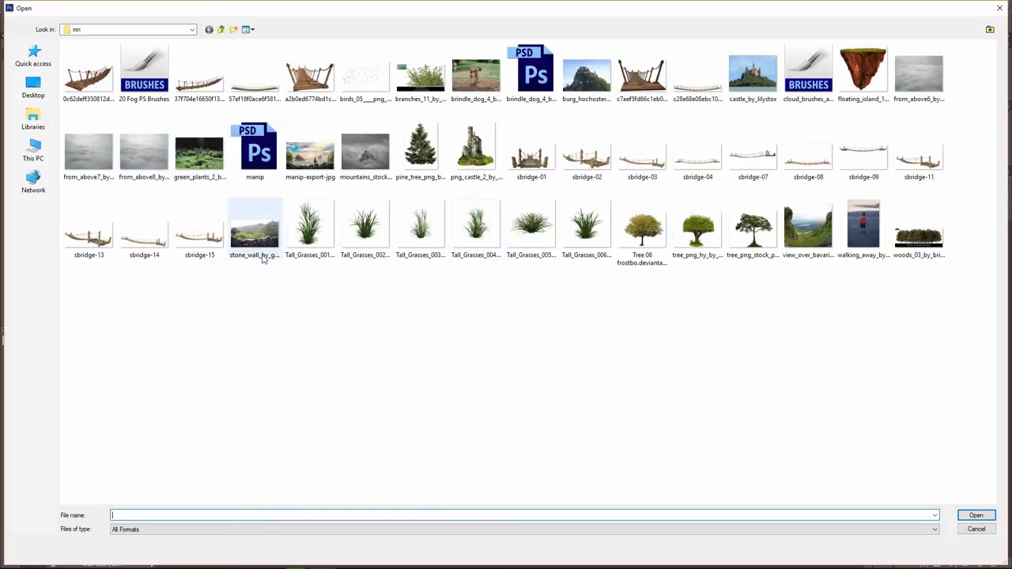
double_click(586, 121)
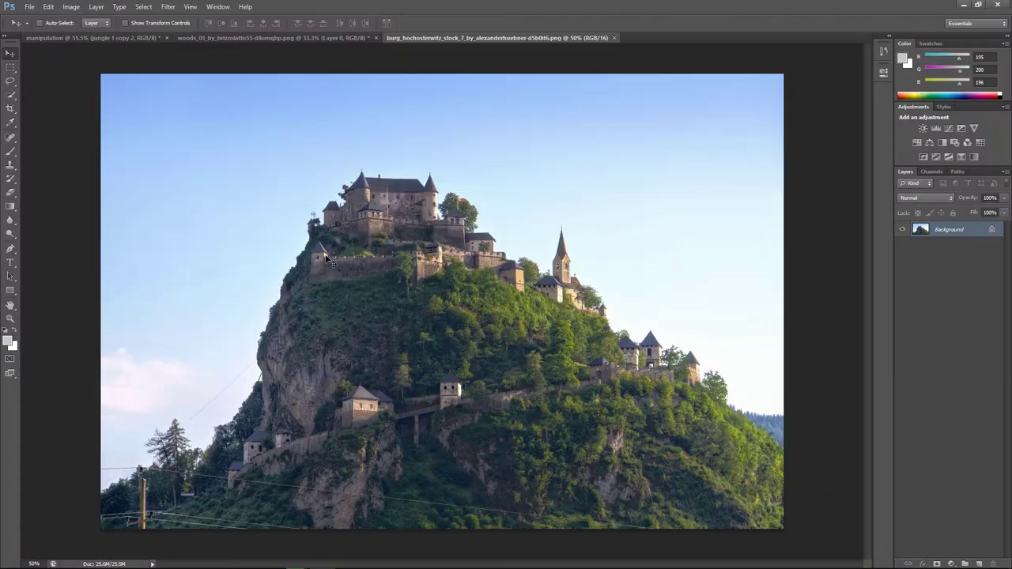
drag(213, 95, 739, 273)
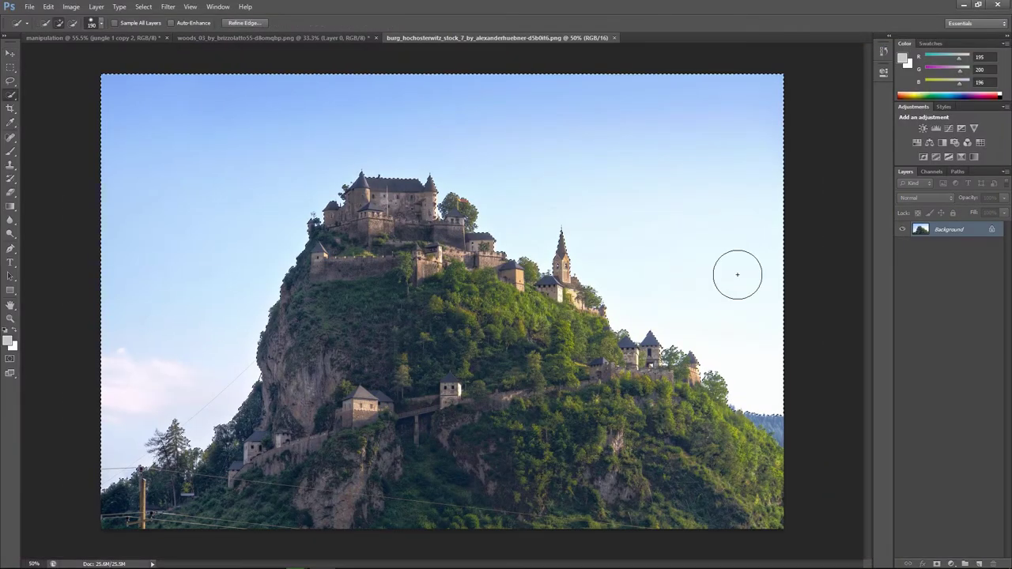
key(ctrl+shift+i)
Refine the castle's edges, output the cutout to a new layer, and drag it into the composite
key(ctrl+alt+r)
drag(300, 192, 291, 245)
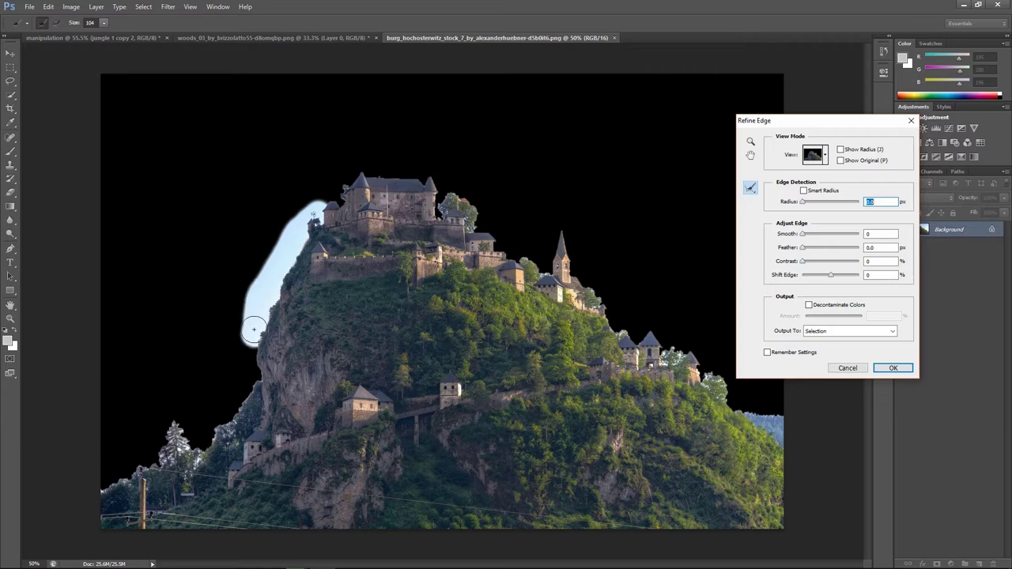
drag(253, 330, 52, 497)
drag(330, 183, 435, 174)
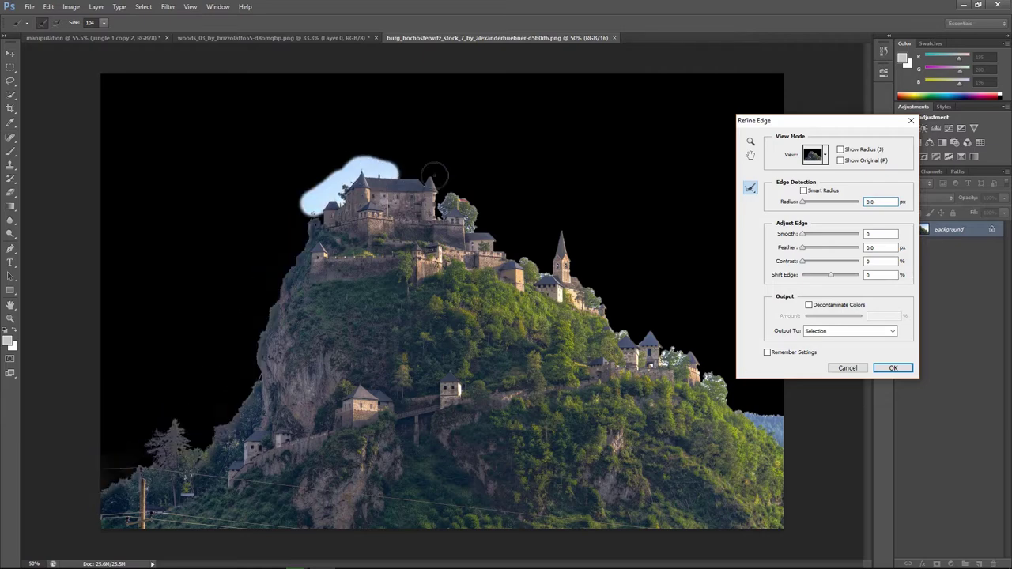
drag(539, 256, 662, 321)
drag(741, 397, 743, 400)
click(539, 262)
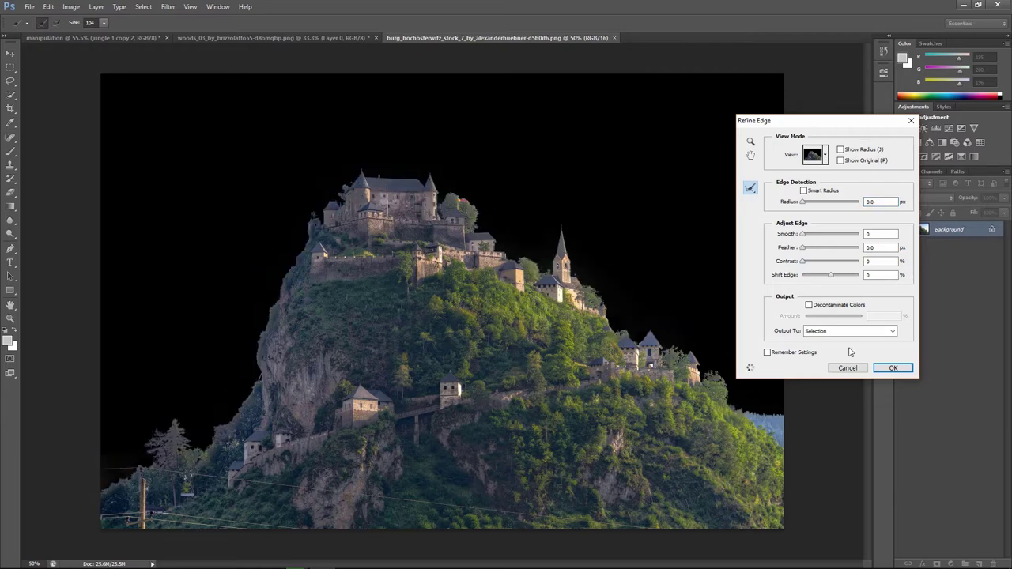
click(850, 330)
click(837, 358)
key(Return)
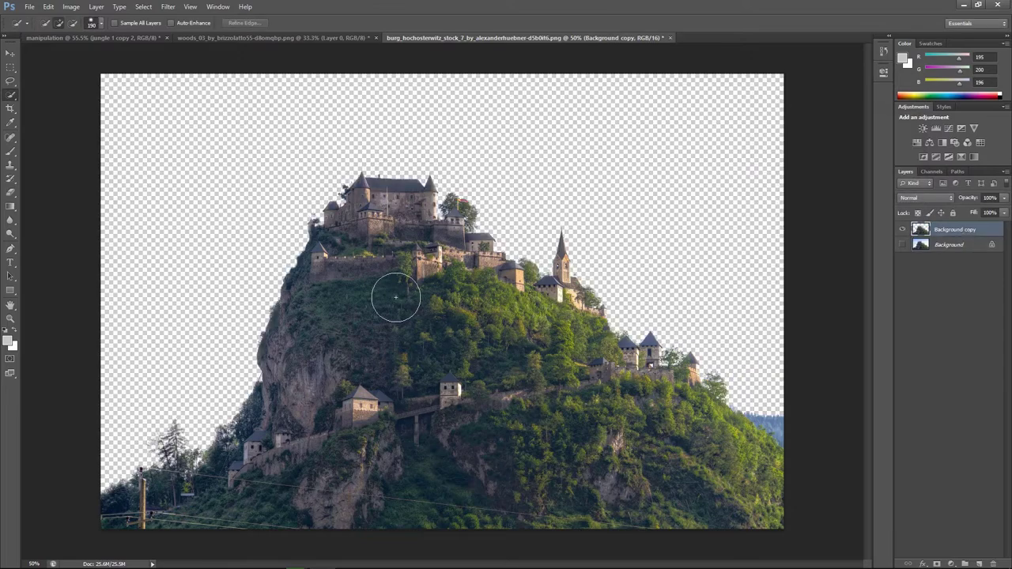
key(v)
drag(395, 298, 381, 48)
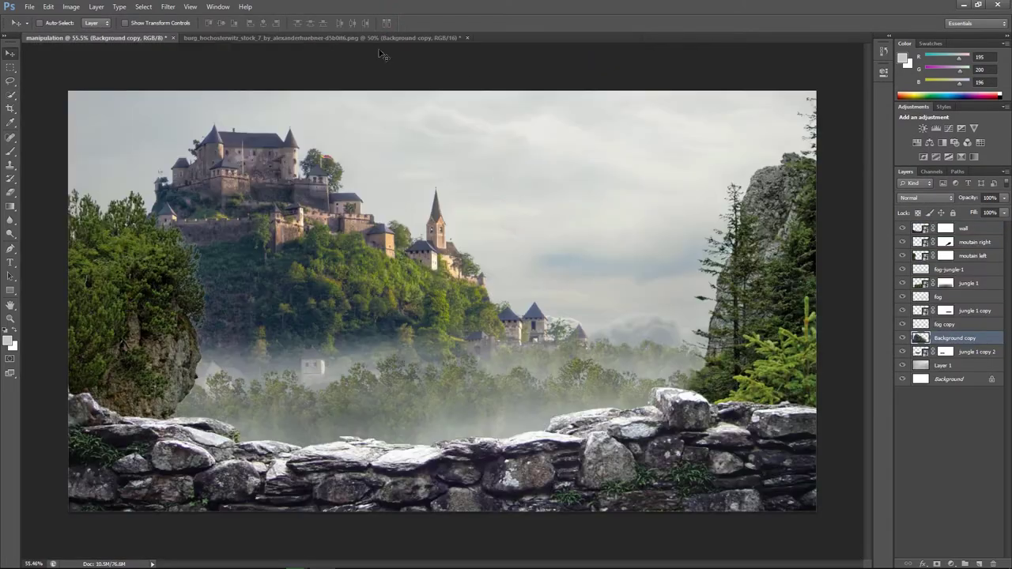
Close the castle source image and rename the Background copy layer to 'castle left'
click(467, 38)
click(554, 220)
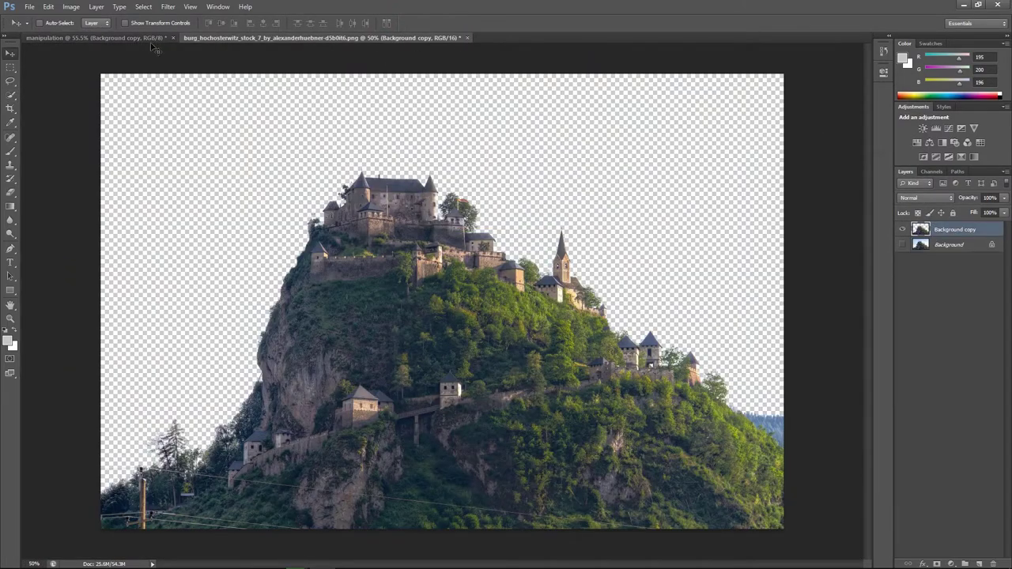
click(467, 38)
drag(336, 263, 384, 284)
right_click(956, 338)
double_click(956, 338)
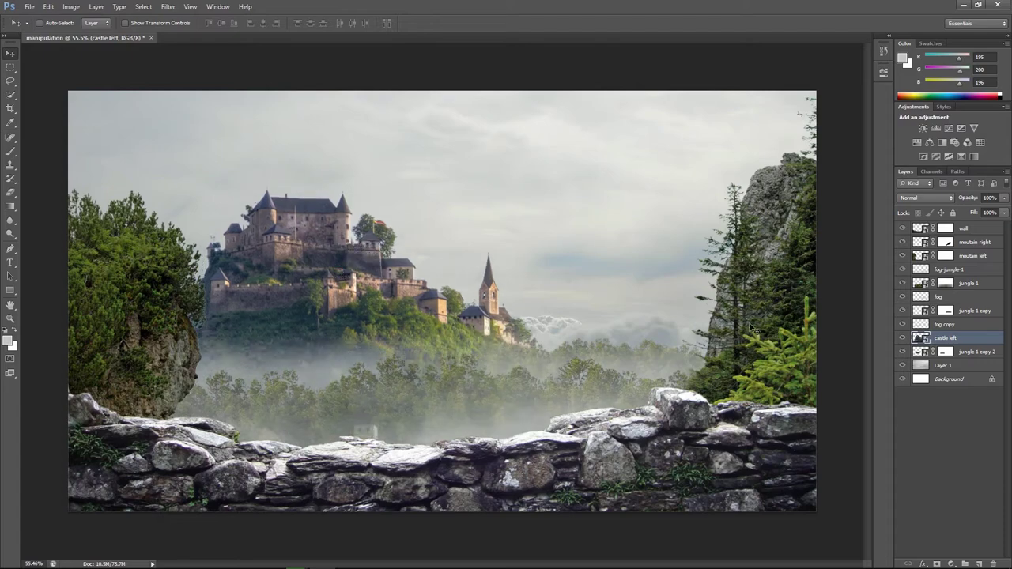
Shrink the castle, move it into the distance, and send it one layer back
key(ctrl+t)
drag(714, 198, 564, 266)
drag(475, 329, 321, 317)
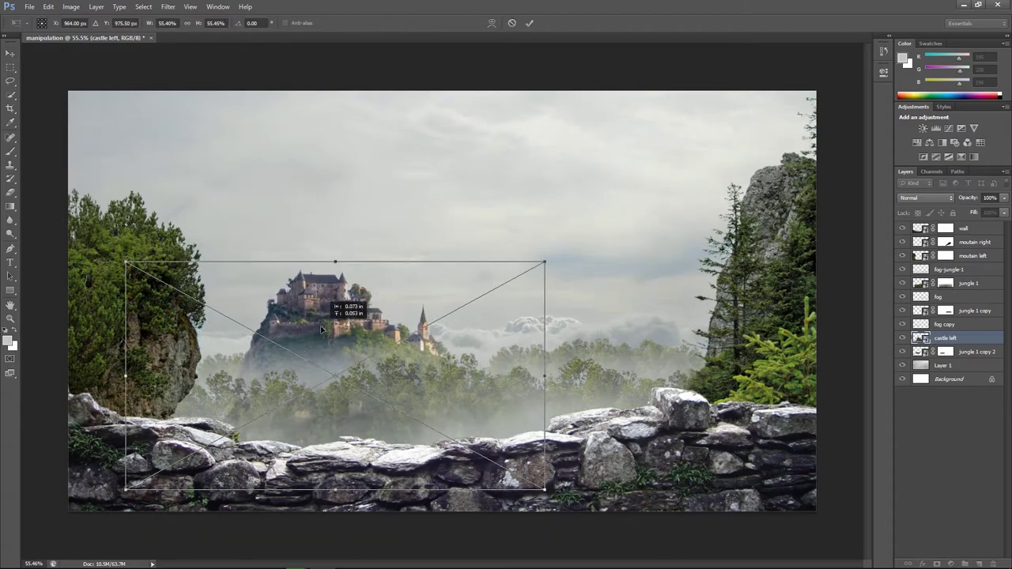
key(Return)
key(ctrl+bracketleft)
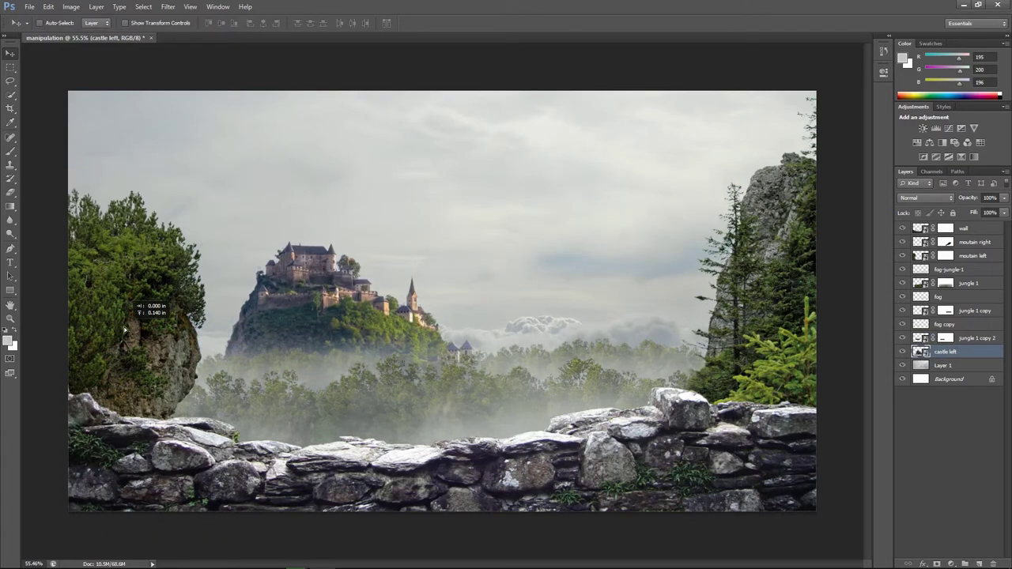
Shrink the castle further, move it down-left, and add a layer mask
key(ctrl+t)
drag(565, 177, 492, 229)
key(Return)
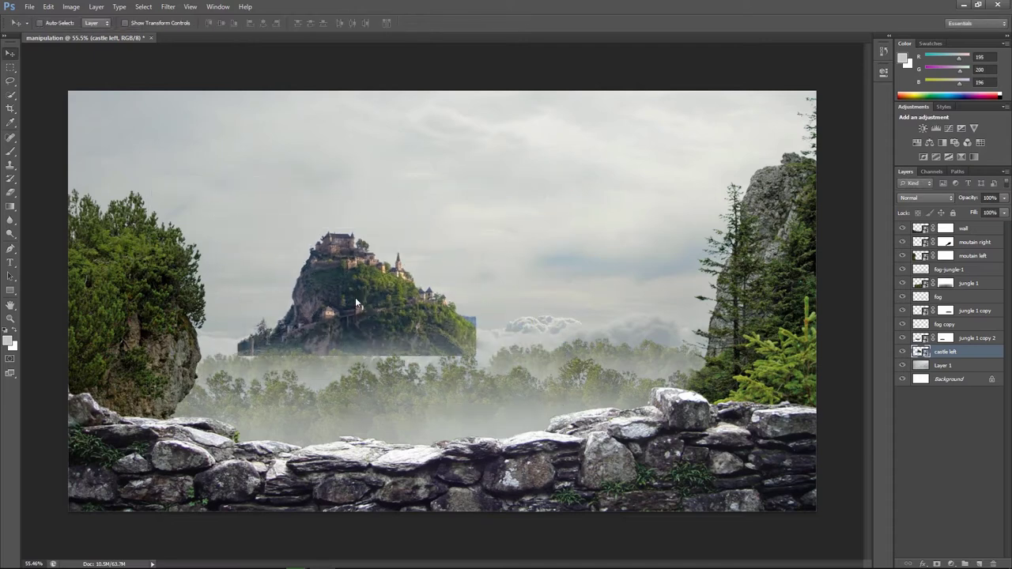
mouse_move(355, 297)
mouse_down()
mouse_move(322, 314)
mouse_move(323, 323)
mouse_up()
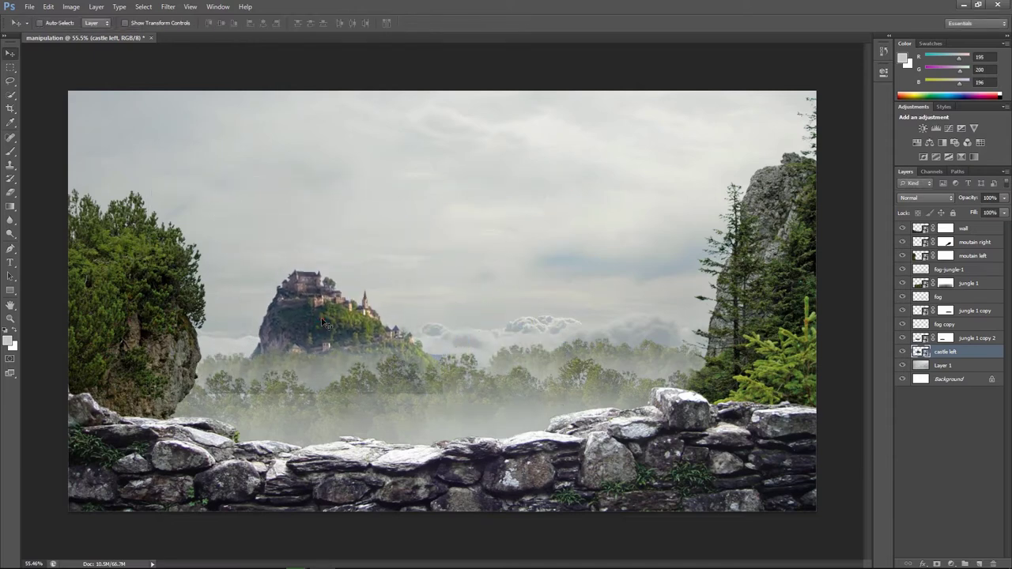
click(937, 563)
Shift the jungle 1 copy 2 and fog layers down and right, clipping the fog to jungle 1
key(b)
key(d)
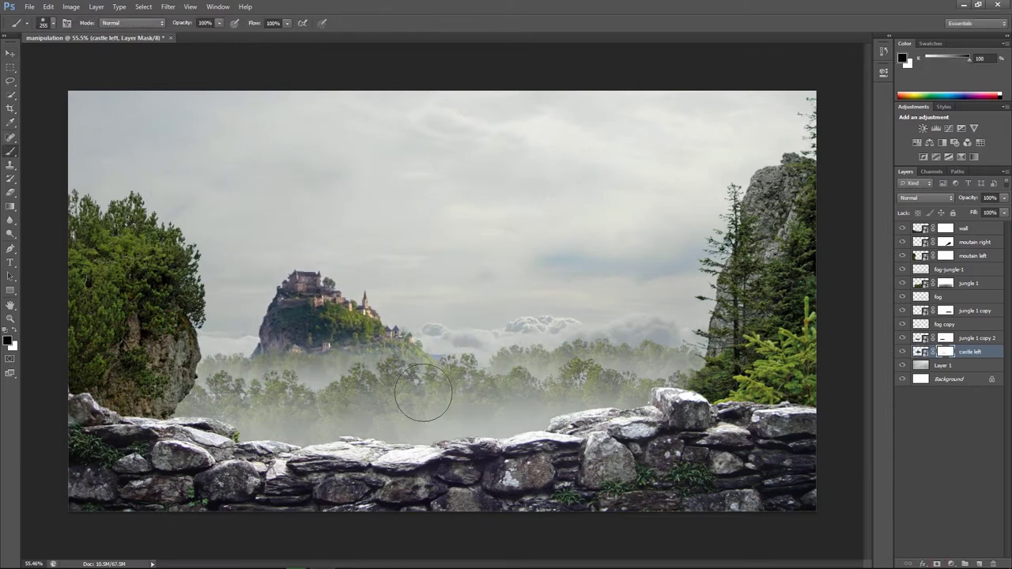
click(948, 330)
key(v)
drag(193, 381, 208, 390)
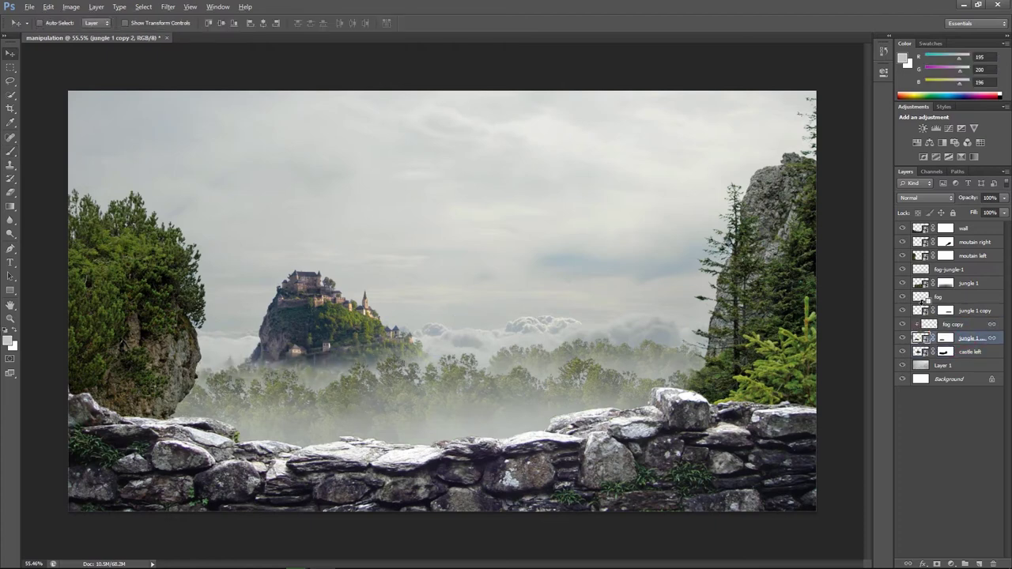
alt+click(927, 289)
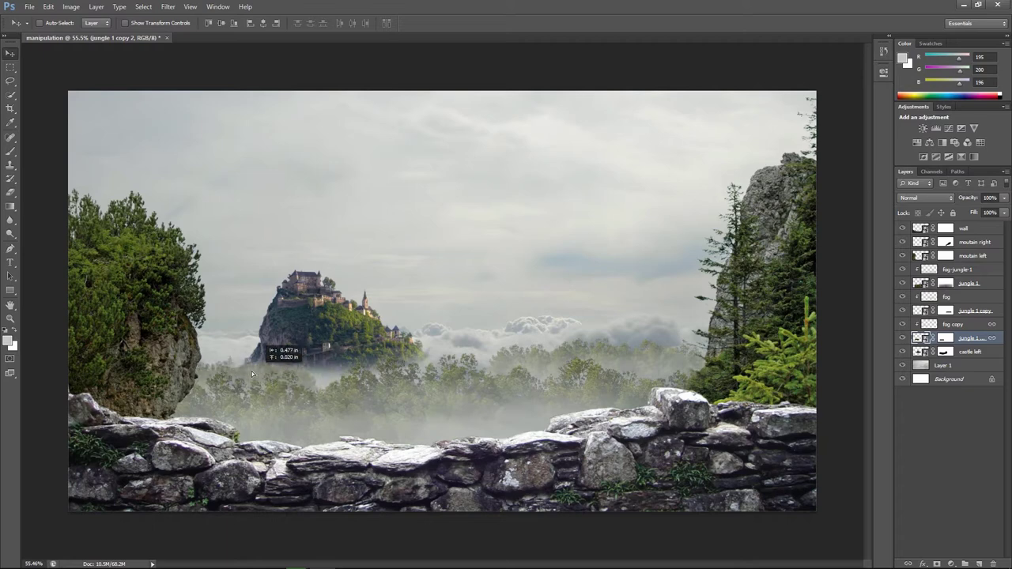
drag(236, 374, 312, 389)
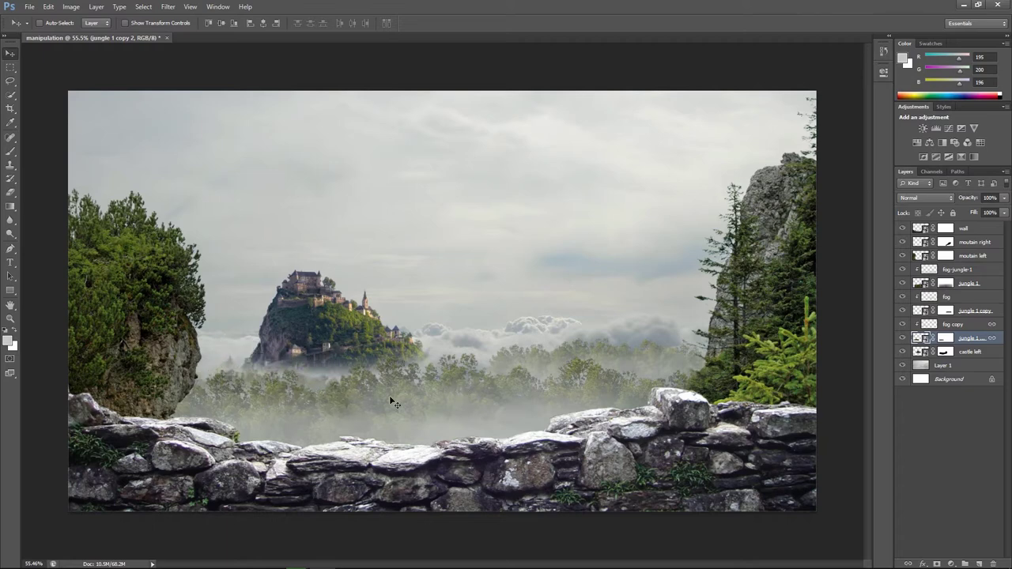
Release the three fog layers from clipping and toggle jungle 1 to compare the scene
alt+click(921, 330)
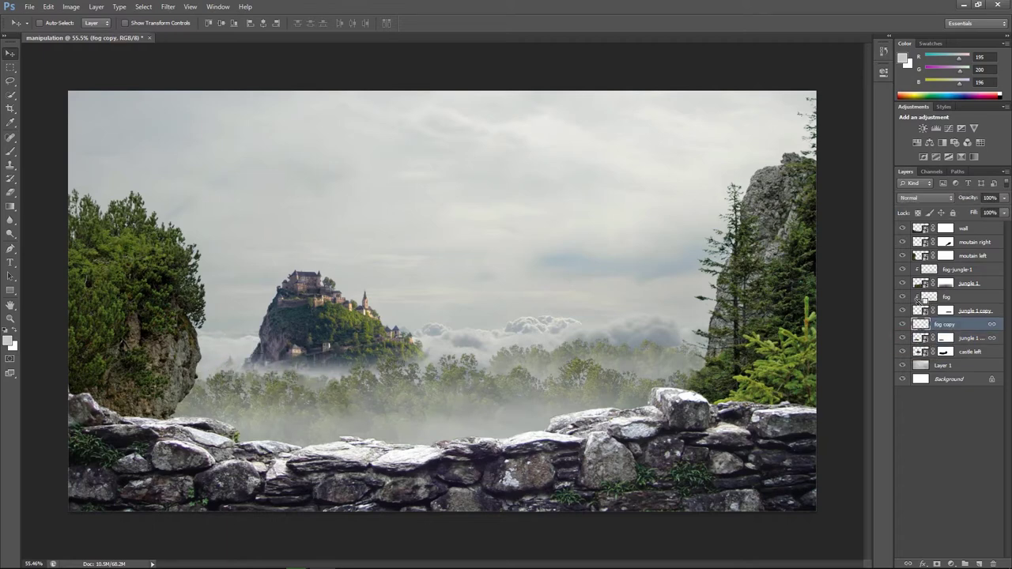
alt+click(921, 303)
alt+click(916, 269)
click(946, 283)
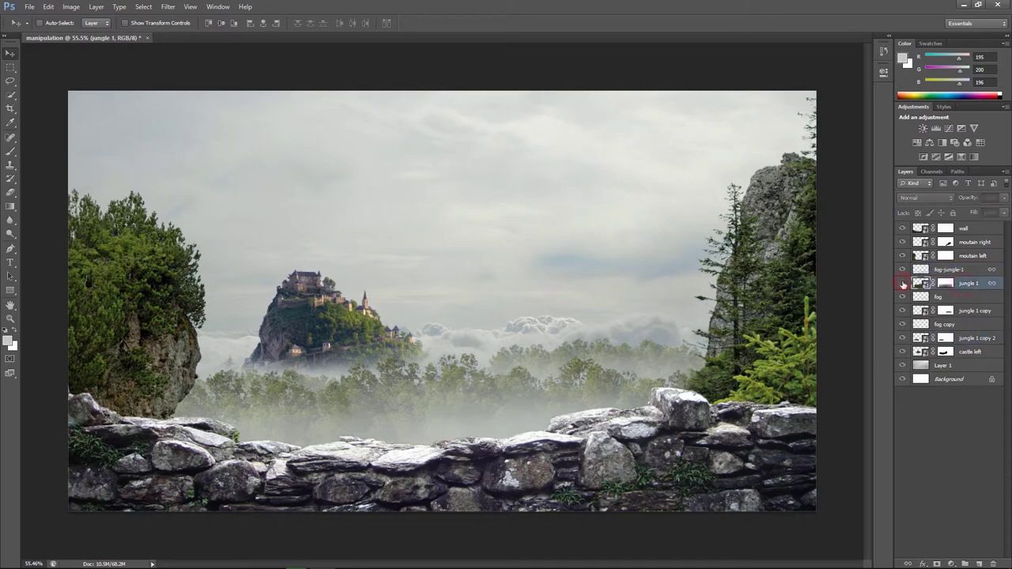
click(902, 283)
click(902, 283)
click(902, 283)
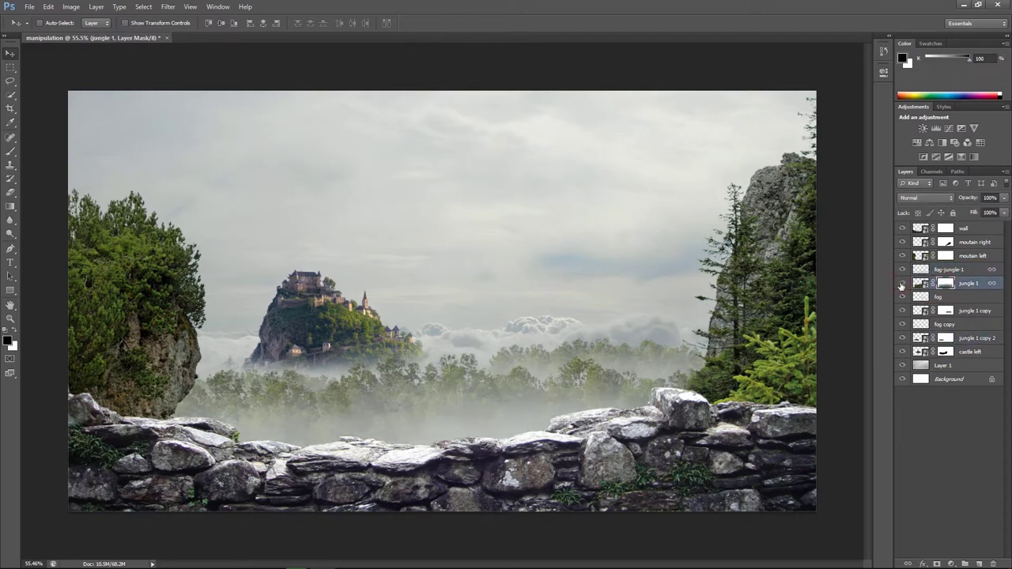
Paint white on the jungle 1 mask to reveal more trees above the wall, then shift them up-right
key(b)
key(x)
drag(178, 403, 601, 403)
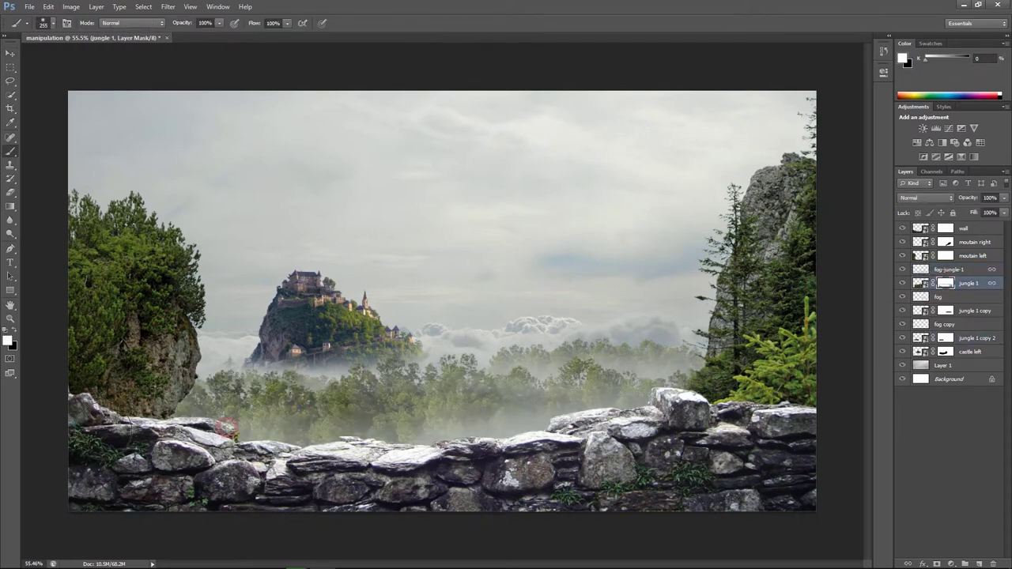
drag(350, 424, 263, 448)
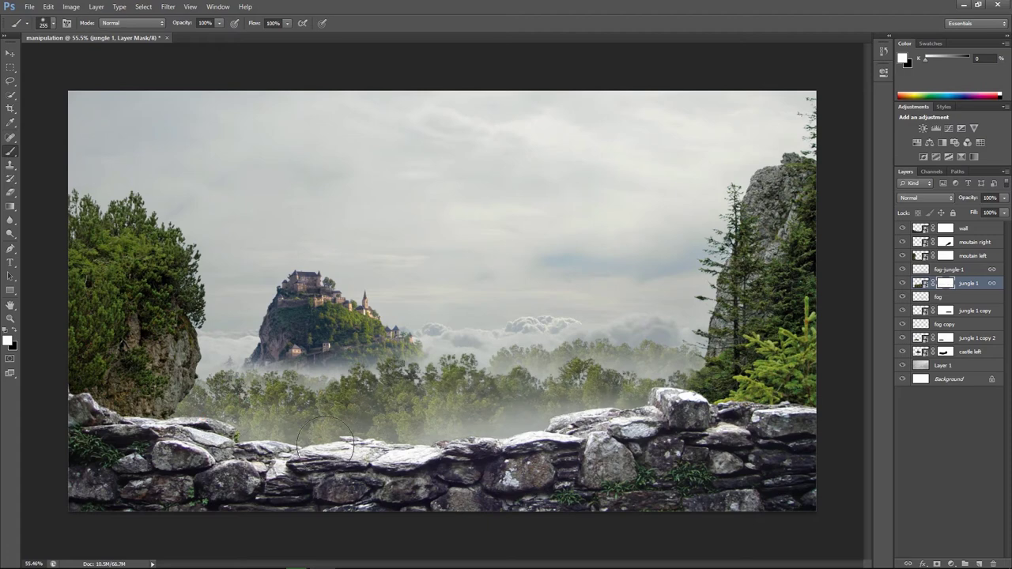
click(902, 351)
click(903, 351)
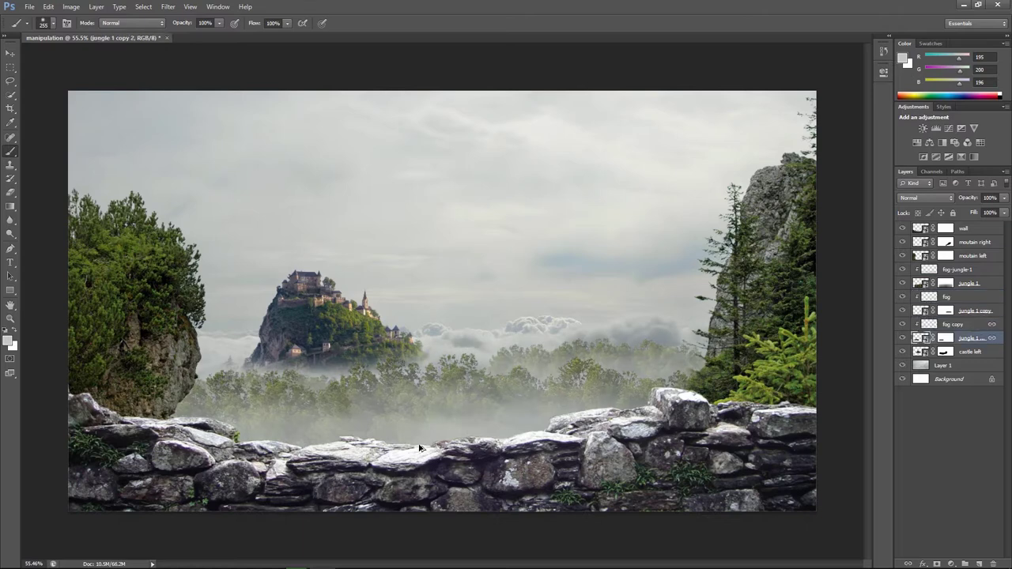
drag(314, 375, 508, 349)
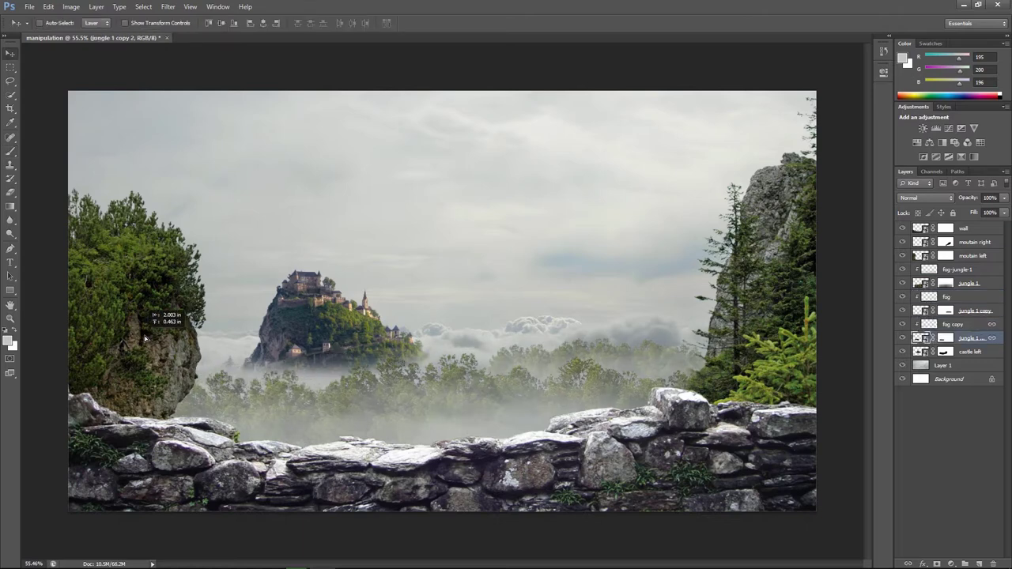
Delete the duplicate fog and jungle layers and, with Auto-Select on, nudge the left cliff up
ctrl+click(944, 332)
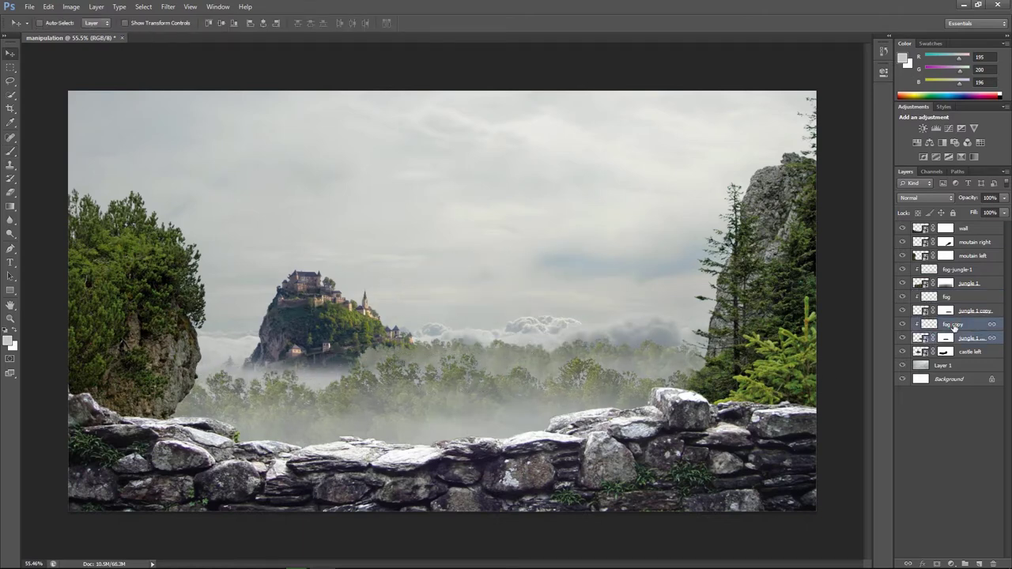
key(Delete)
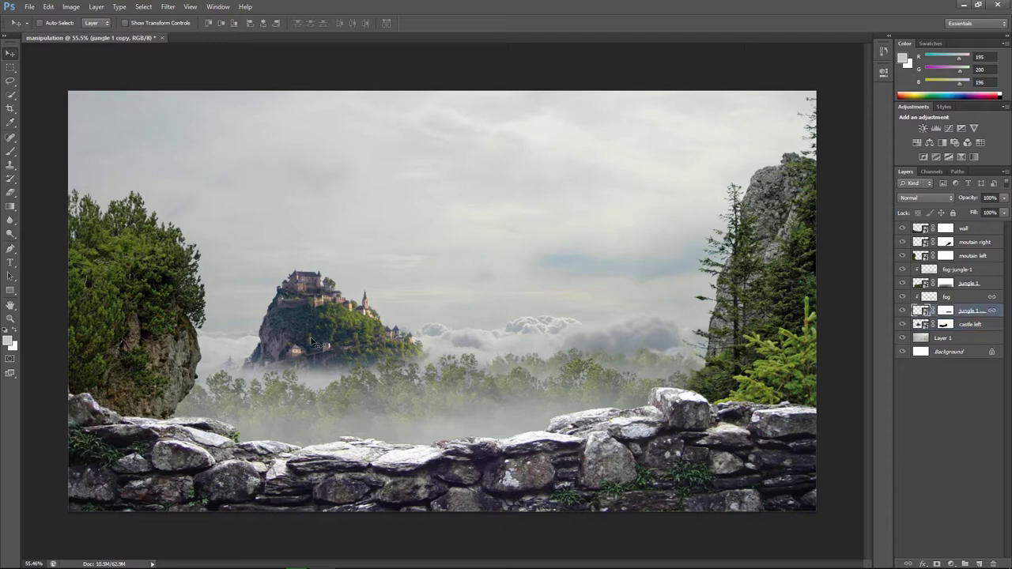
click(57, 24)
drag(108, 278, 109, 265)
Import the rope bridge image below the 'moutain left' layer and name it bridge-LC
key(ctrl+o)
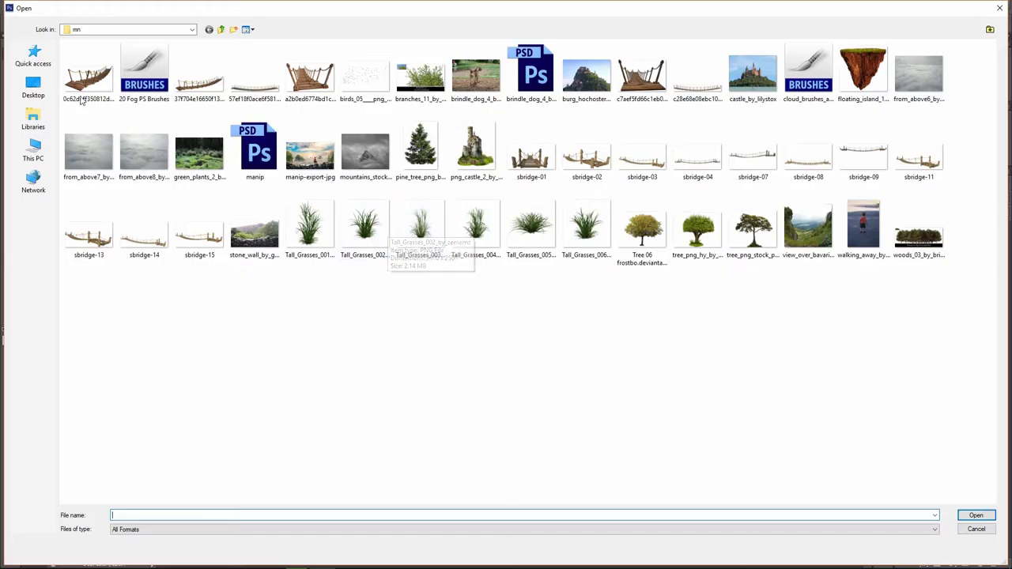
double_click(200, 79)
mouse_move(332, 229)
mouse_down()
mouse_move(222, 393)
mouse_move(207, 370)
mouse_up()
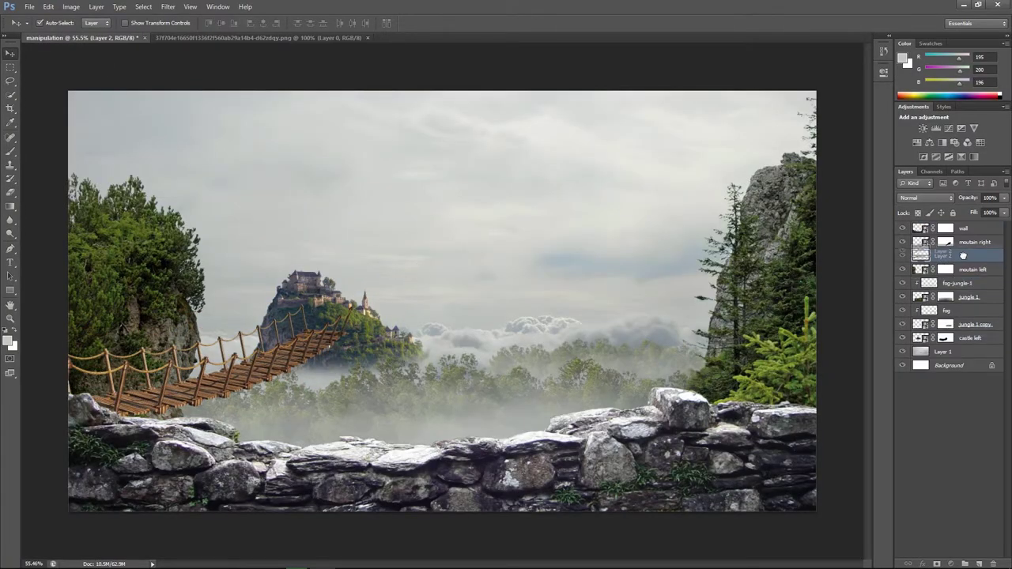
drag(963, 255, 963, 268)
double_click(945, 269)
text(bridge)
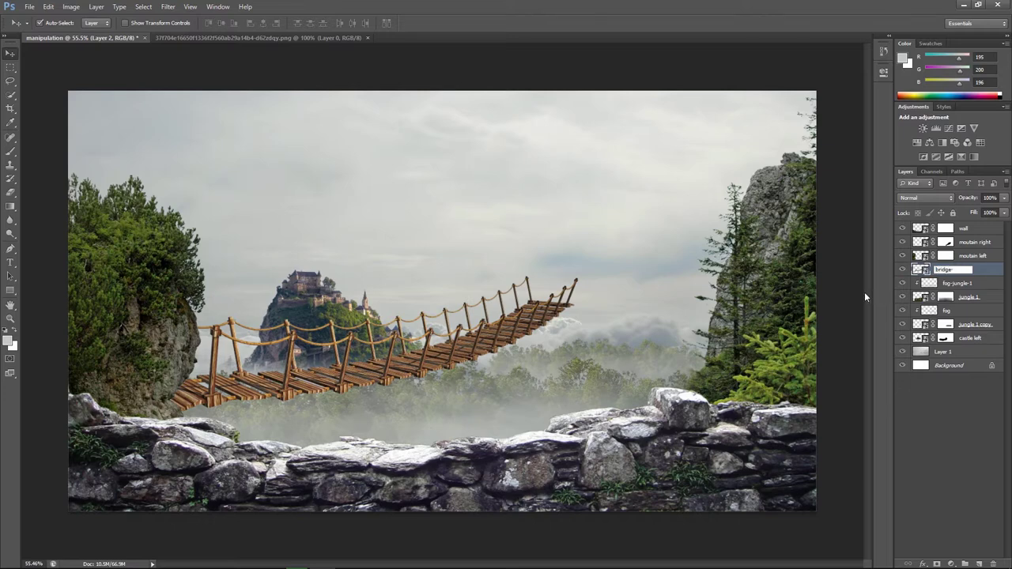
text(LC)
key(Return)
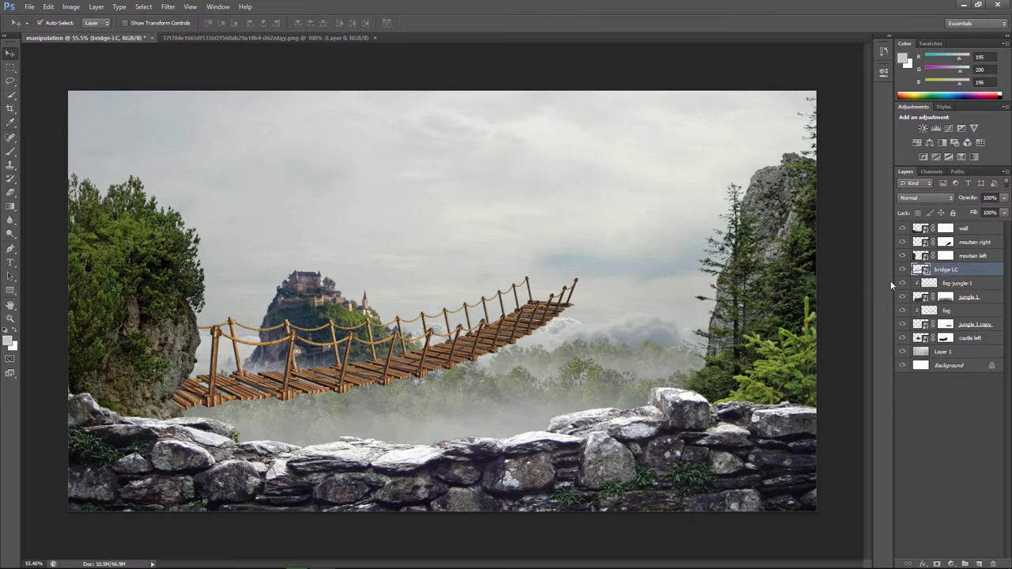
Shrink the bridge to about 22% width, tilt it a few degrees, and move it right
key(ctrl+t)
mouse_move(577, 276)
mouse_down()
mouse_move(475, 308)
mouse_move(252, 332)
mouse_move(261, 336)
mouse_up()
scroll(196, 375, up, 3)
drag(196, 375, 474, 343)
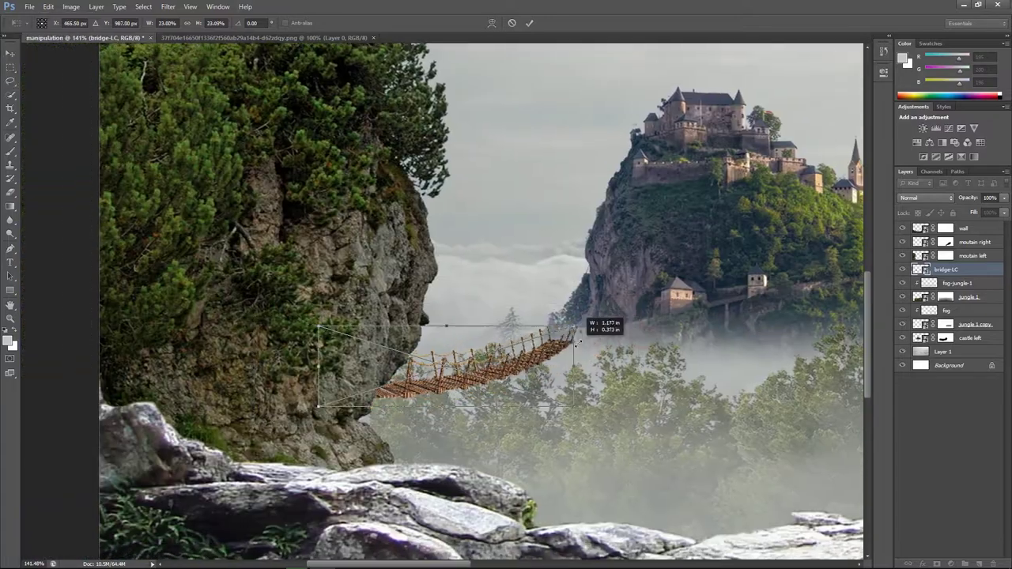
mouse_move(633, 317)
mouse_down()
mouse_move(600, 326)
mouse_move(664, 305)
mouse_move(594, 330)
mouse_up()
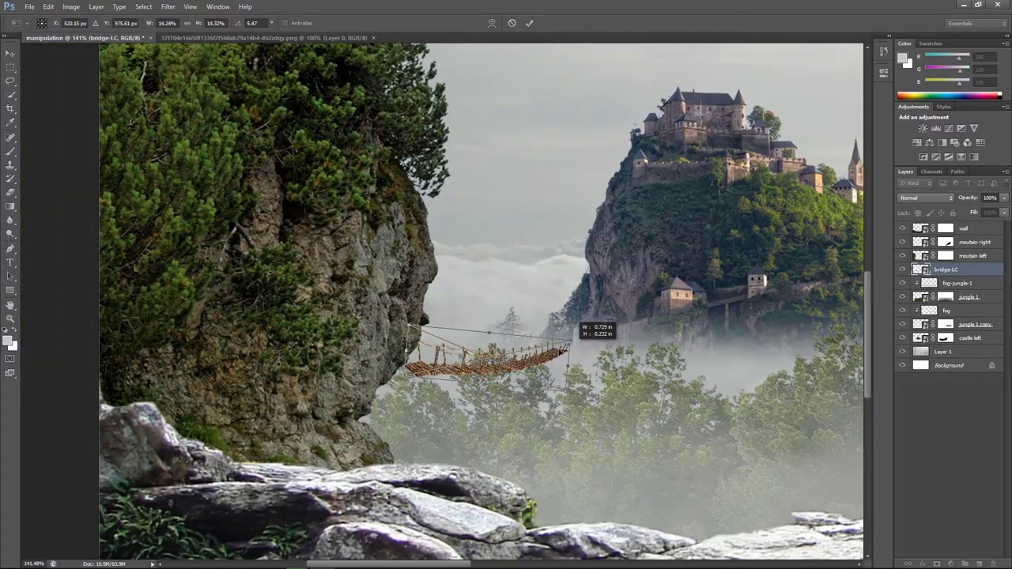
key(Return)
scroll(593, 330, up, 3)
mouse_move(528, 347)
mouse_down()
mouse_move(647, 347)
mouse_move(600, 361)
mouse_up()
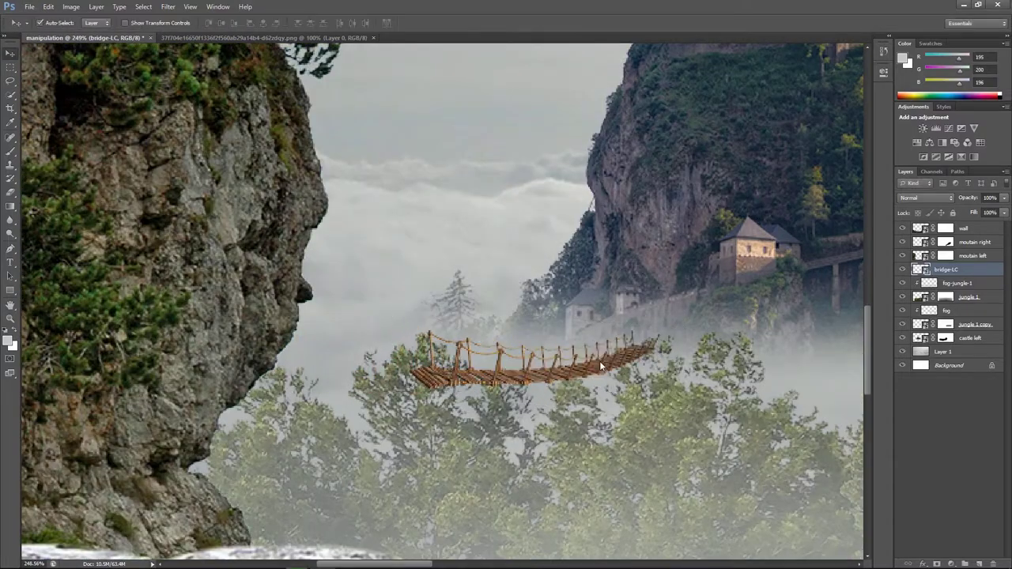
scroll(293, 327, down, 5)
scroll(293, 327, up, 3)
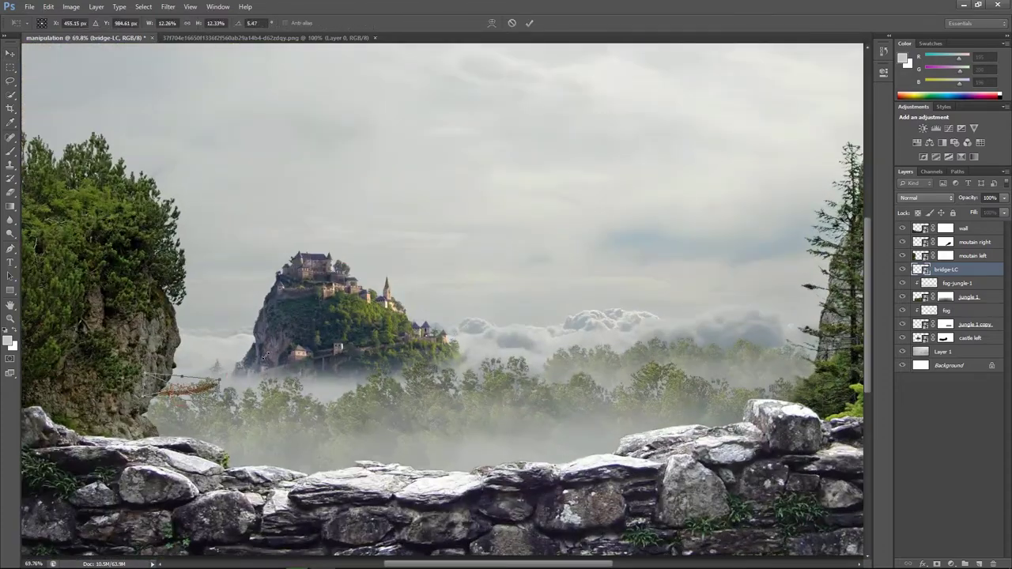
Nudge the castle hill, re-fit the bridge, and drag out a copy of it
mouse_move(210, 380)
mouse_down()
mouse_move(220, 391)
mouse_move(221, 375)
mouse_move(302, 353)
mouse_move(285, 372)
mouse_move(320, 373)
mouse_up()
click(212, 389)
key(ctrl+t)
scroll(268, 379, up, 3)
key(Return)
drag(229, 416, 332, 419)
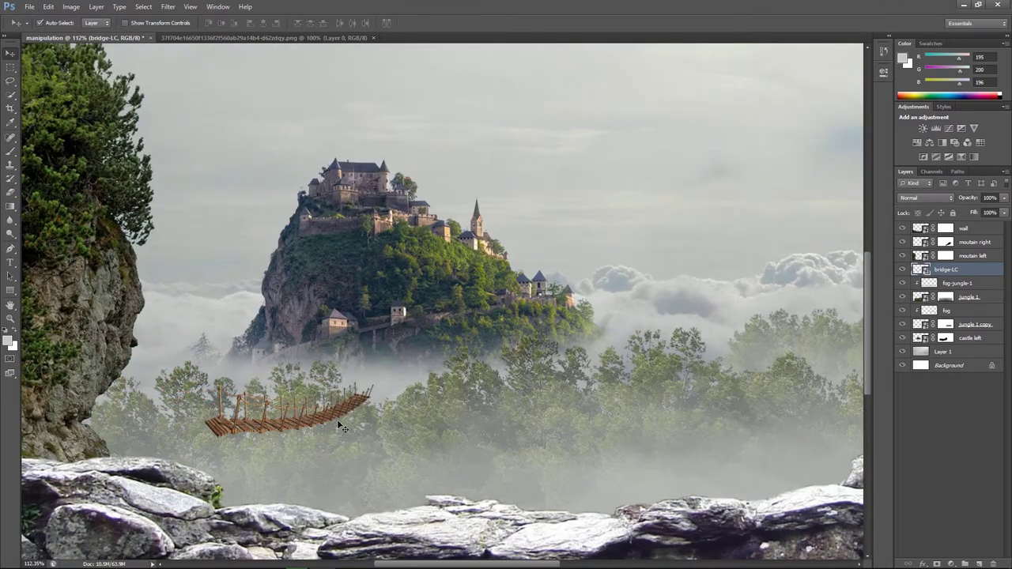
scroll(375, 377, up, 5)
key(ctrl+t)
Rotate the bridge copy about -14 degrees and move it up and right
drag(525, 237, 586, 346)
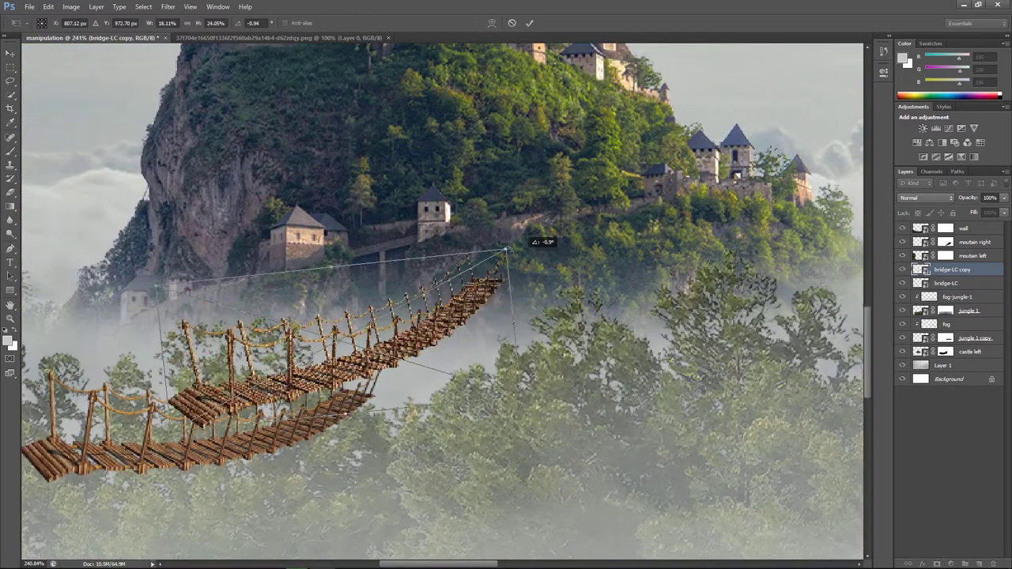
scroll(587, 346, up, 2)
key(Return)
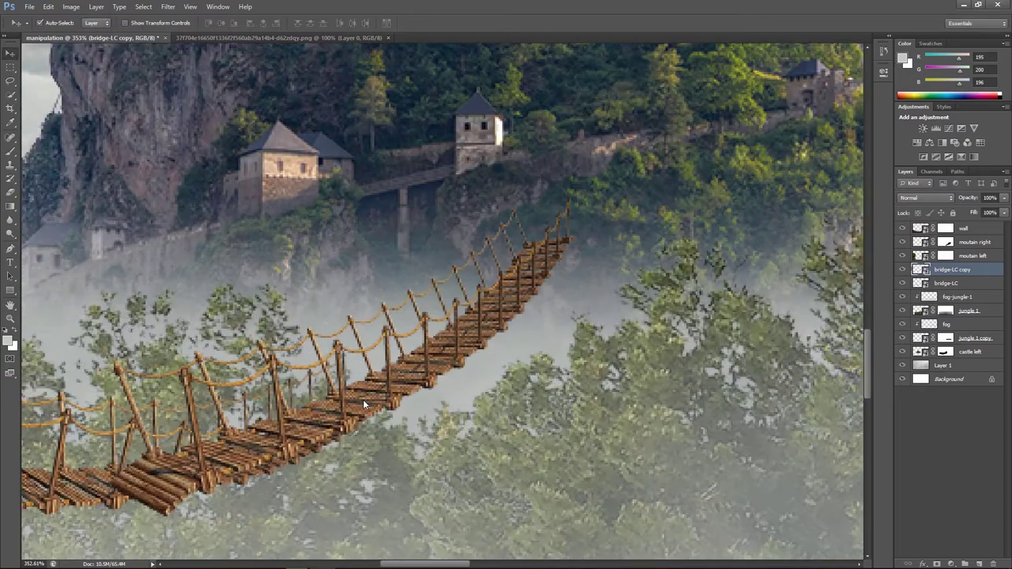
drag(384, 346, 463, 289)
Mask the bridge copy, painting out its overlapping planks and left end in black
click(951, 563)
key(b)
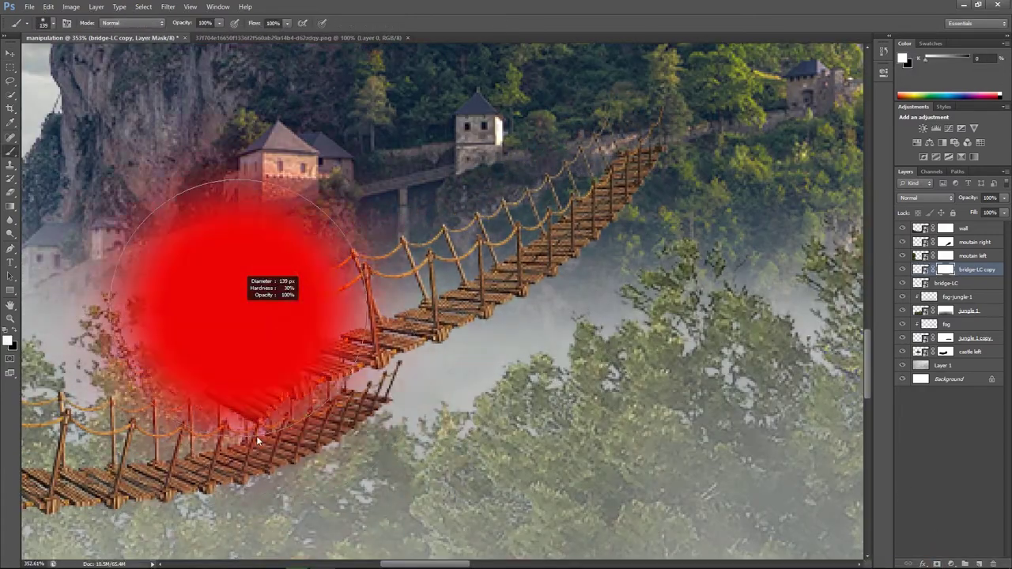
key(x)
drag(296, 425, 238, 388)
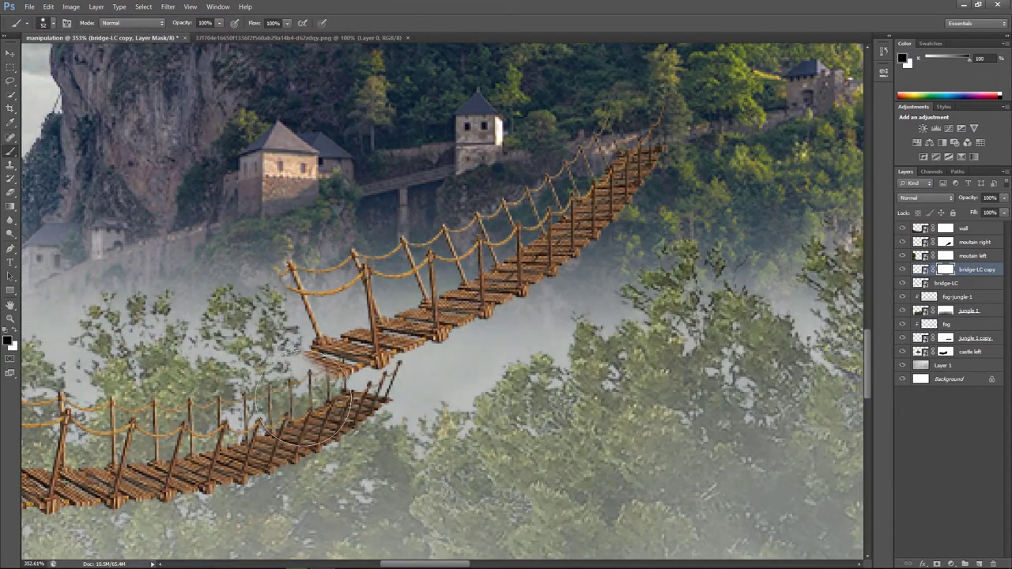
drag(341, 325, 392, 304)
click(964, 283)
alt+click(509, 352)
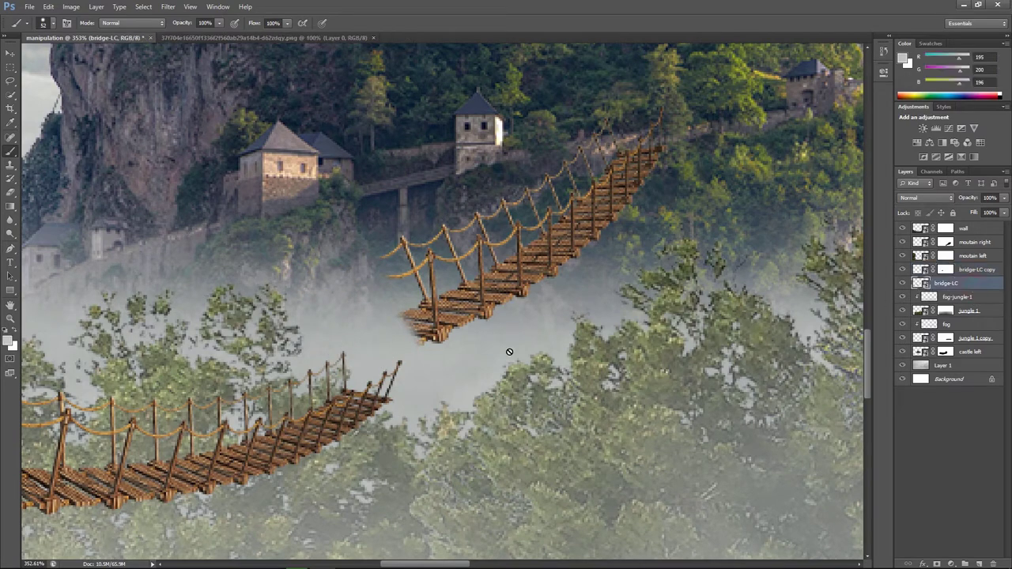
key(alt+bracketright)
Move the upper bridge, scale it to about 76%, and rotate it -0.7 degrees
key(ctrl+t)
mouse_move(406, 362)
mouse_down()
mouse_move(608, 212)
mouse_move(560, 239)
mouse_up()
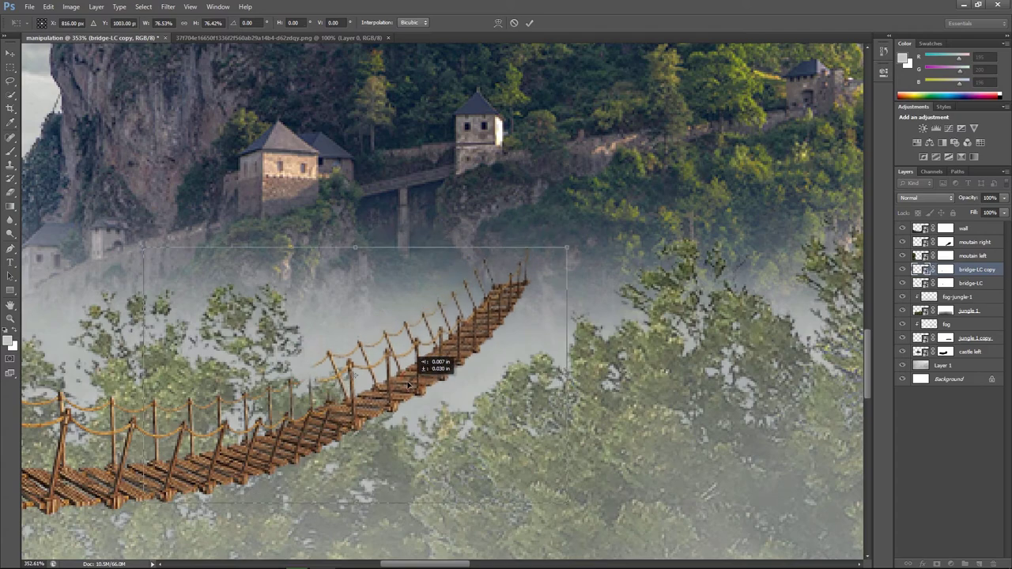
drag(398, 376, 402, 380)
key(Return)
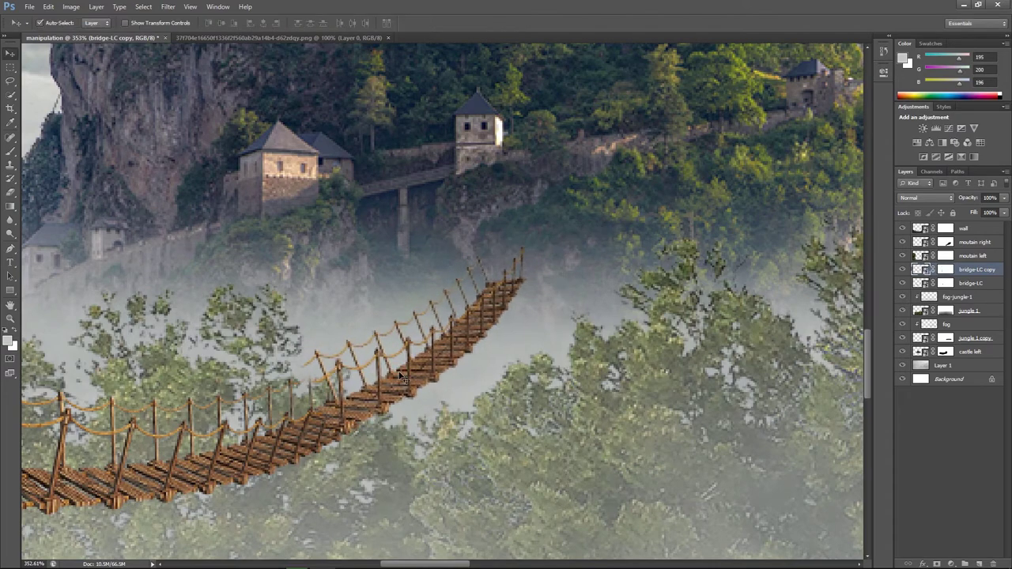
scroll(377, 382, down, 2)
key(ctrl+t)
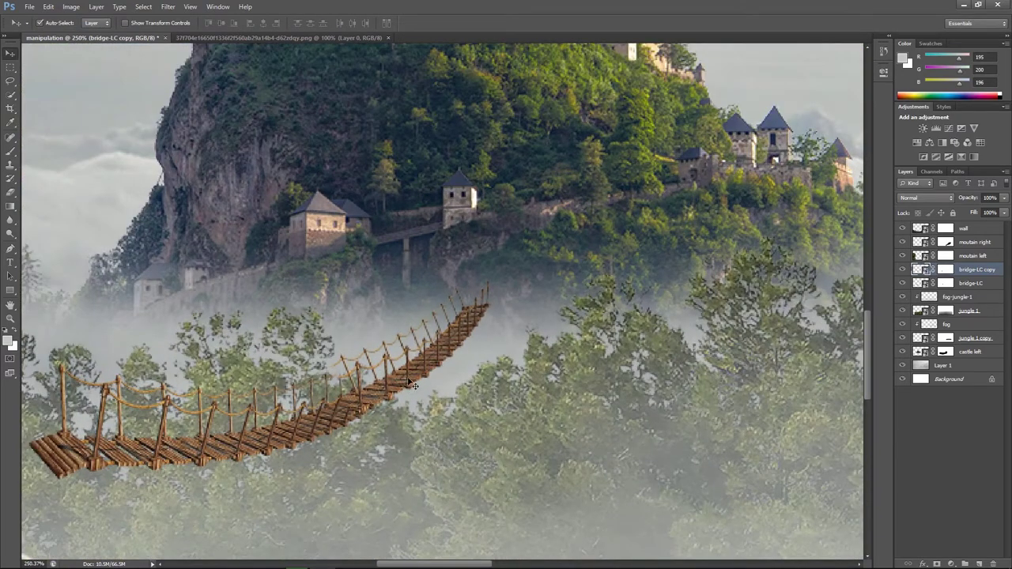
drag(502, 264, 504, 271)
key(Return)
Select both bridge layers and merge them into one
scroll(381, 373, down, 5)
scroll(434, 375, up, 6)
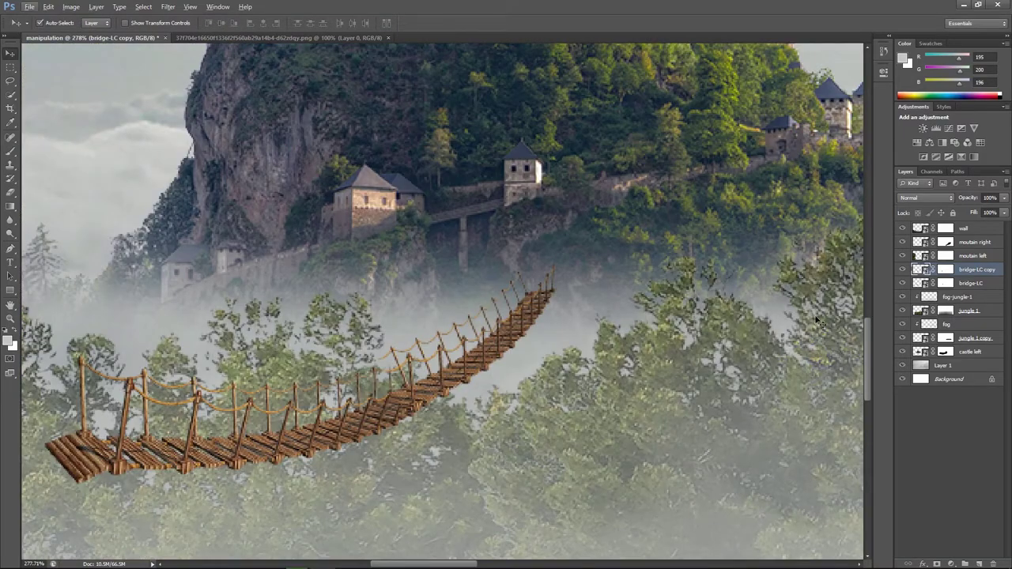
click(946, 271)
key(b)
scroll(406, 354, up, 6)
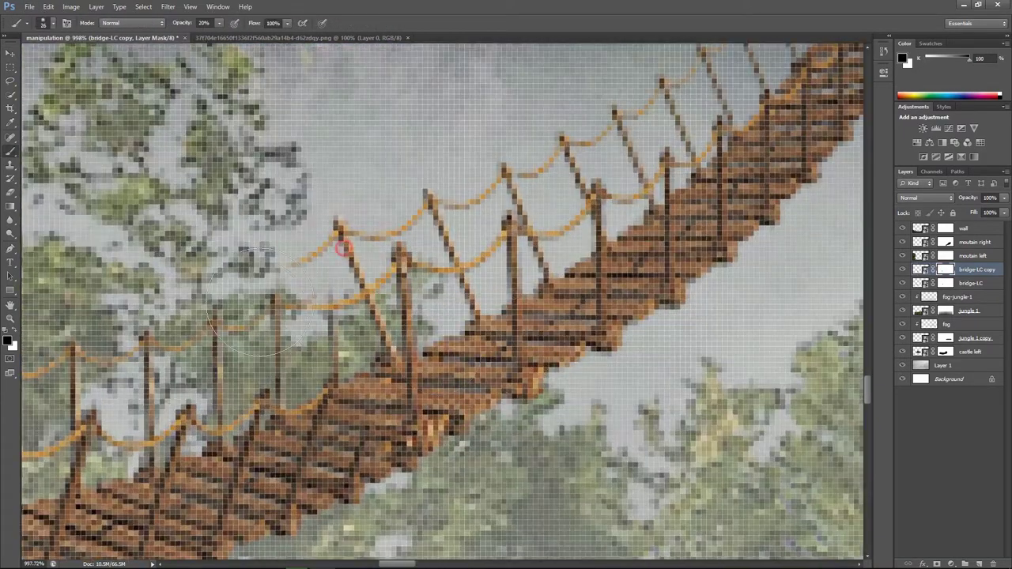
scroll(406, 354, down, 10)
ctrl+click(972, 284)
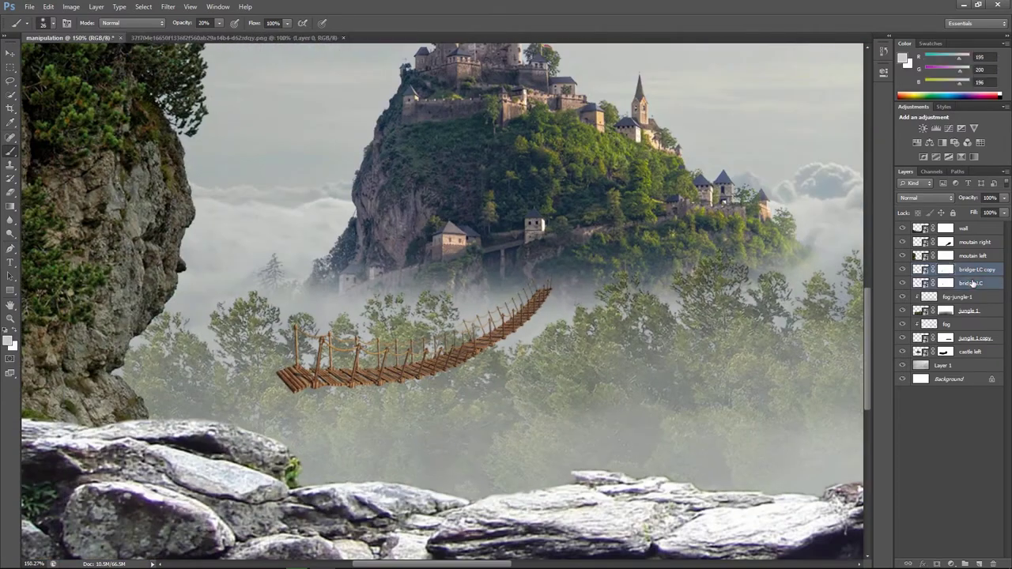
key(ctrl+e)
Move the merged bridge left to hang from the cliff and lower the misty trees about 40 px
key(ctrl+t)
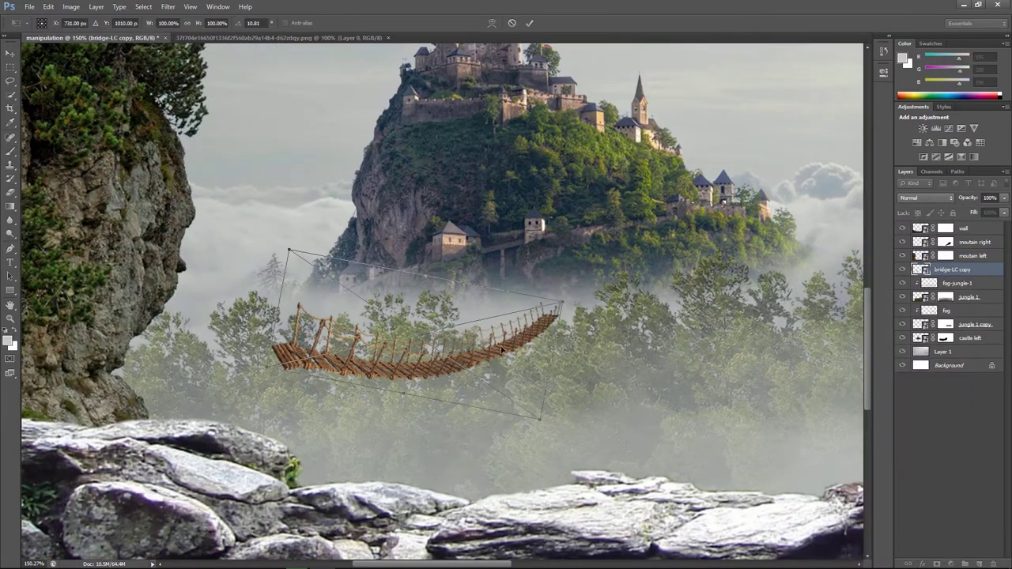
drag(512, 331, 340, 331)
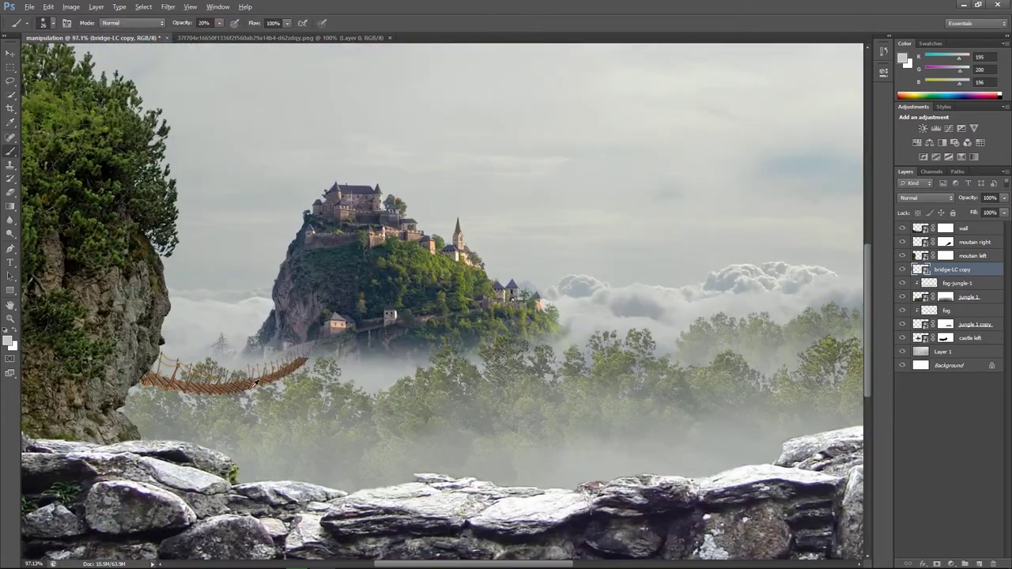
key(v)
click(948, 351)
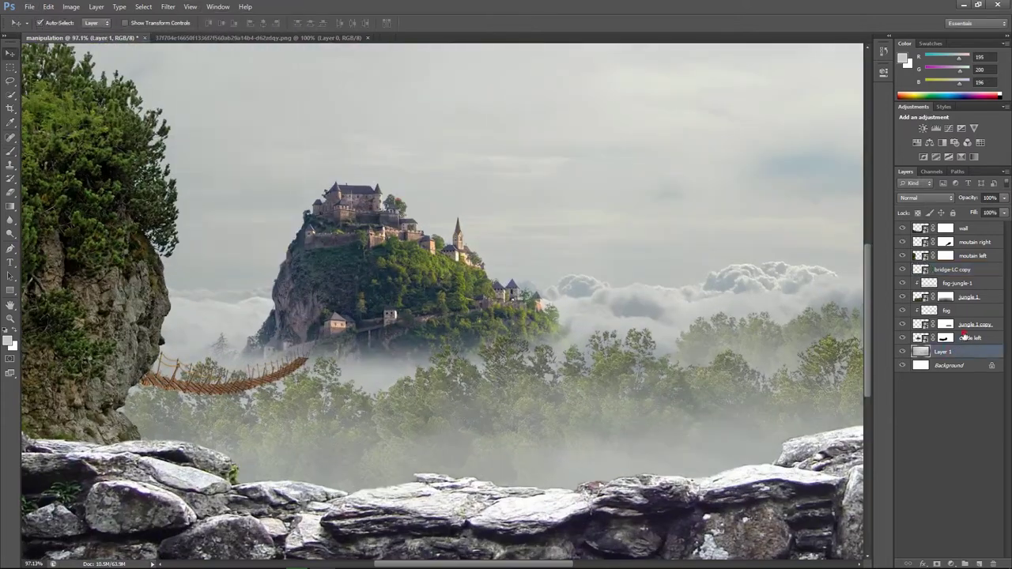
drag(554, 411, 554, 442)
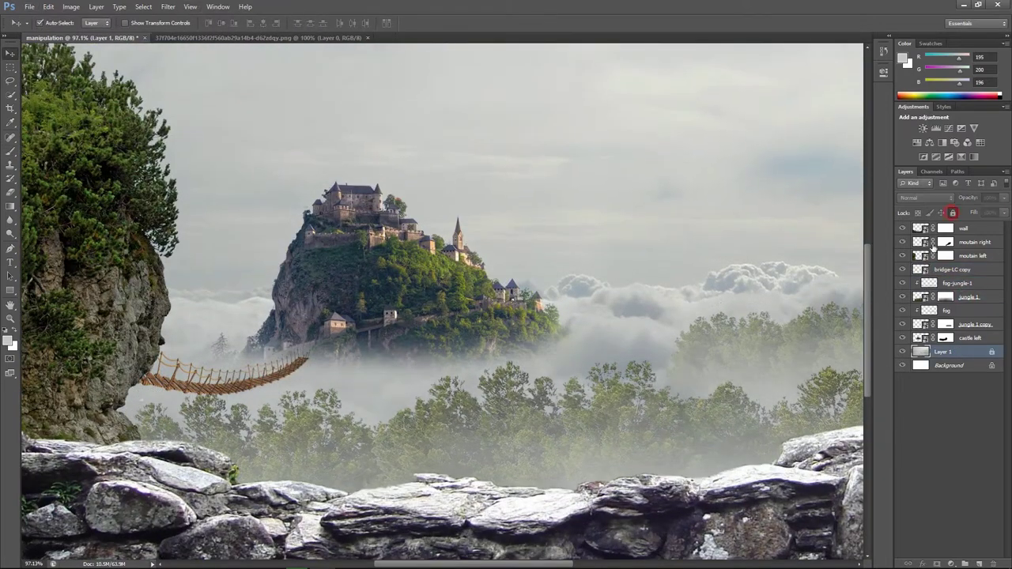
drag(228, 394, 230, 388)
Import the second bridge image, move it up and left, and select its layer
scroll(296, 384, down, 2)
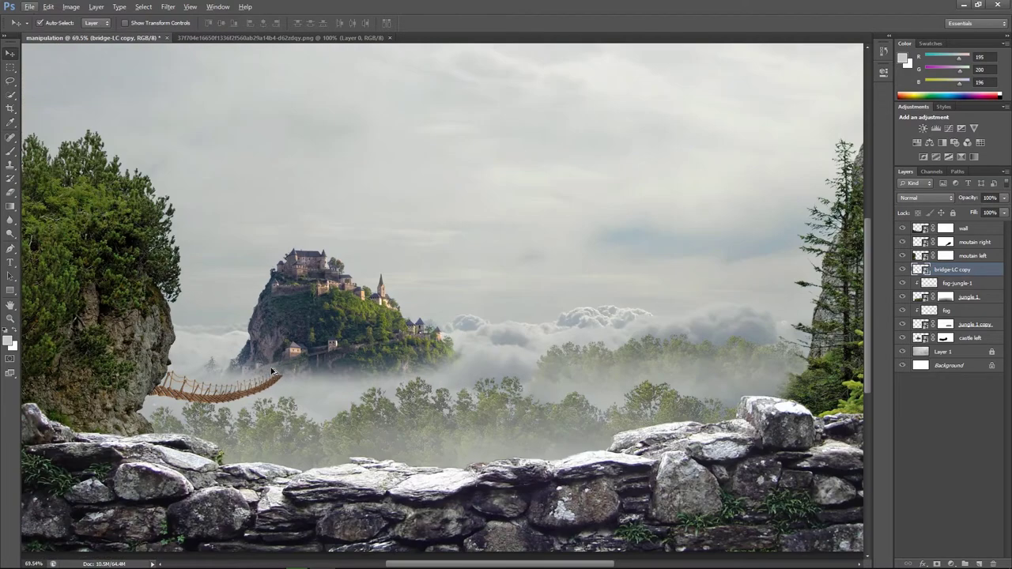
key(ctrl+o)
double_click(321, 169)
drag(419, 335, 317, 363)
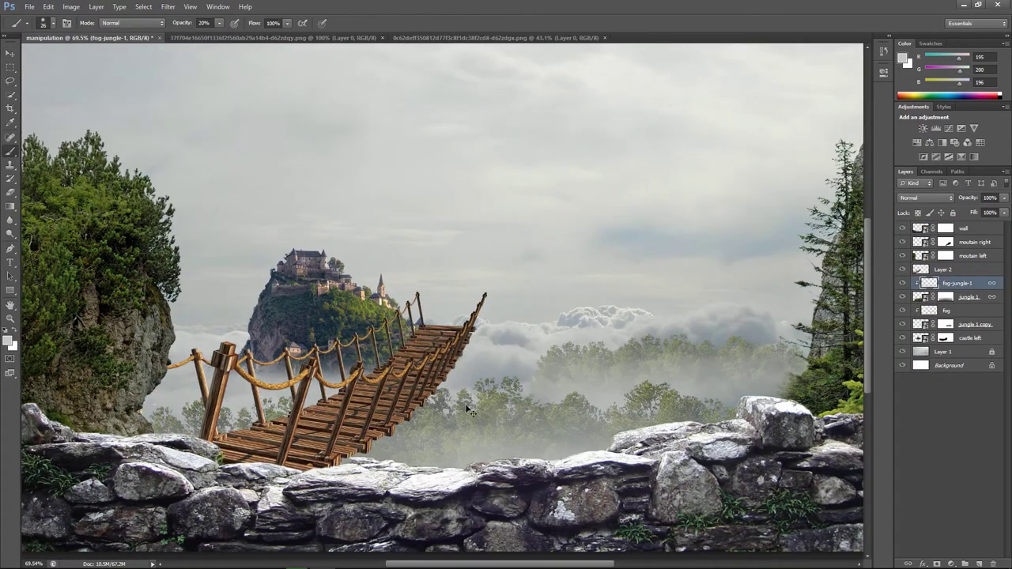
key(v)
mouse_move(379, 418)
mouse_down()
mouse_move(332, 318)
mouse_move(338, 396)
mouse_up()
right_click(339, 395)
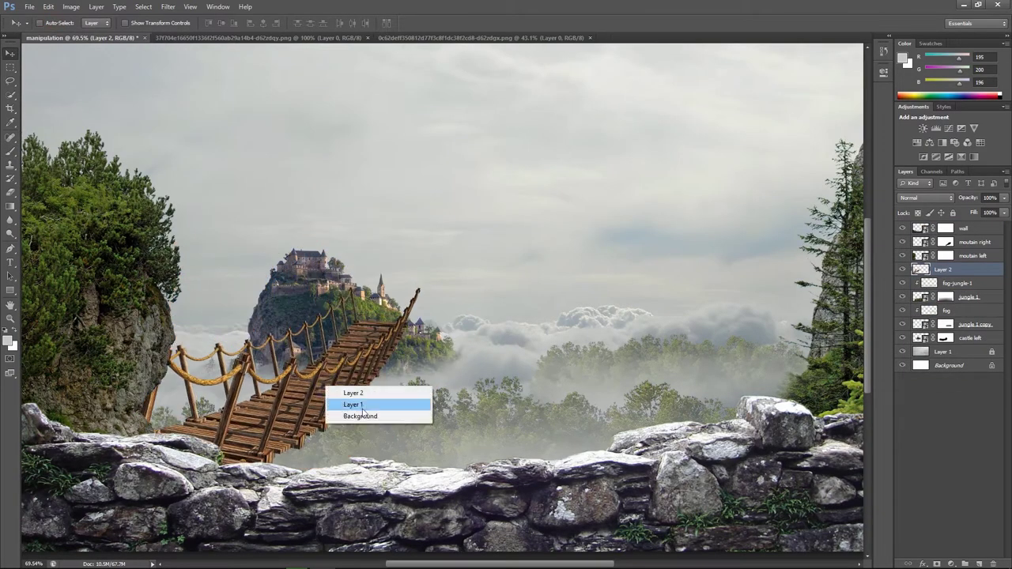
click(351, 402)
Scale the new bridge down to about 53% and smaller to fit the scene
key(ctrl+t)
mouse_move(338, 350)
mouse_down()
mouse_move(628, 199)
mouse_move(347, 332)
mouse_move(506, 235)
mouse_up()
drag(576, 197, 452, 267)
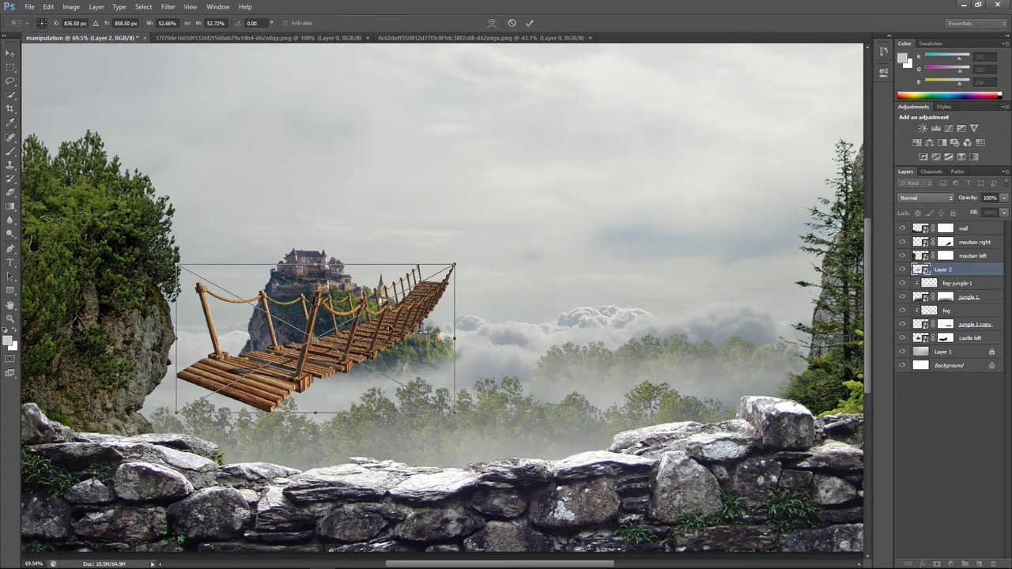
drag(383, 332, 230, 411)
mouse_move(298, 419)
mouse_down()
mouse_move(237, 364)
mouse_move(282, 340)
mouse_up()
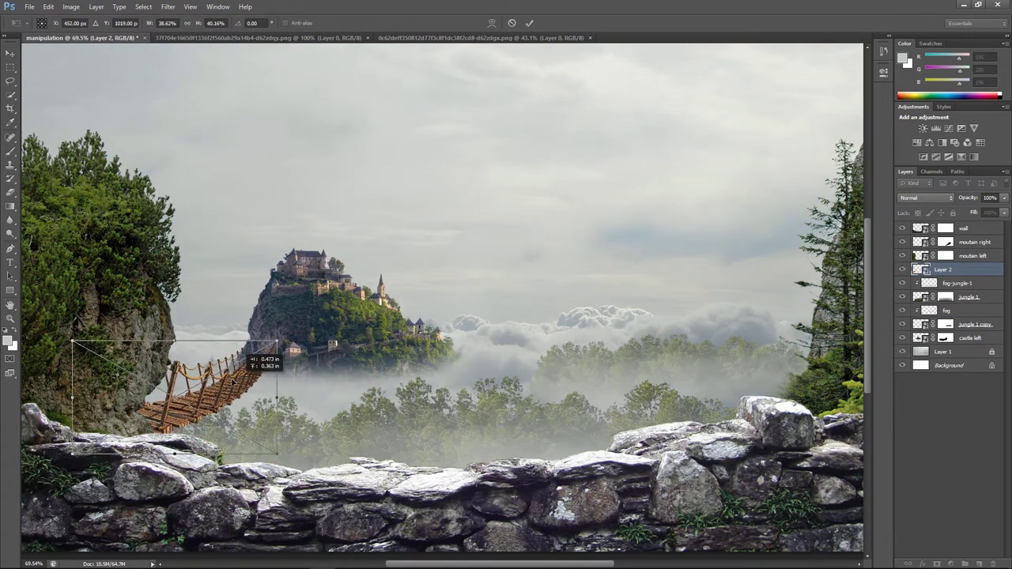
scroll(233, 374, up, 1)
scroll(237, 372, up, 1)
drag(238, 290, 361, 305)
Position the bridge beside the left cliff and distort it into perspective
drag(474, 372, 585, 357)
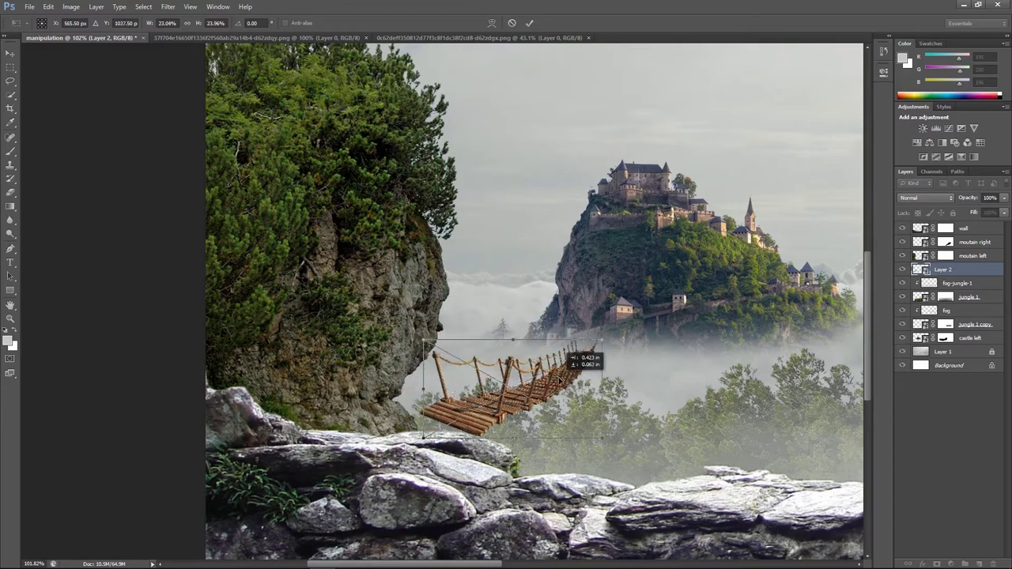
drag(609, 437, 594, 479)
drag(431, 438, 342, 457)
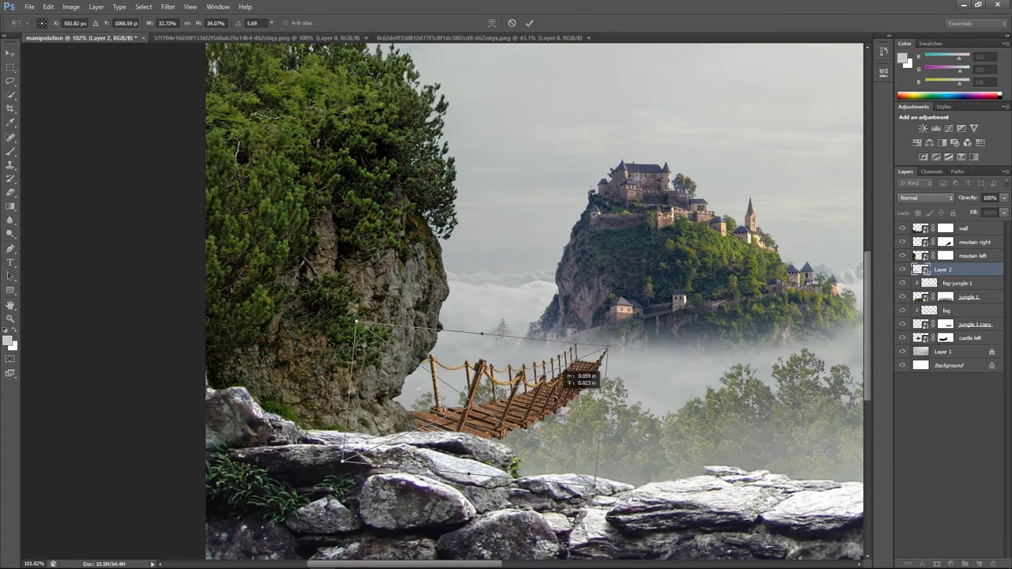
mouse_move(431, 340)
mouse_down()
mouse_move(353, 320)
mouse_move(388, 316)
mouse_up()
drag(595, 372, 564, 372)
key(Return)
Move the bridge to the cliff's edge and lower the jungle 1 copy forest layer
scroll(474, 316, down, 2)
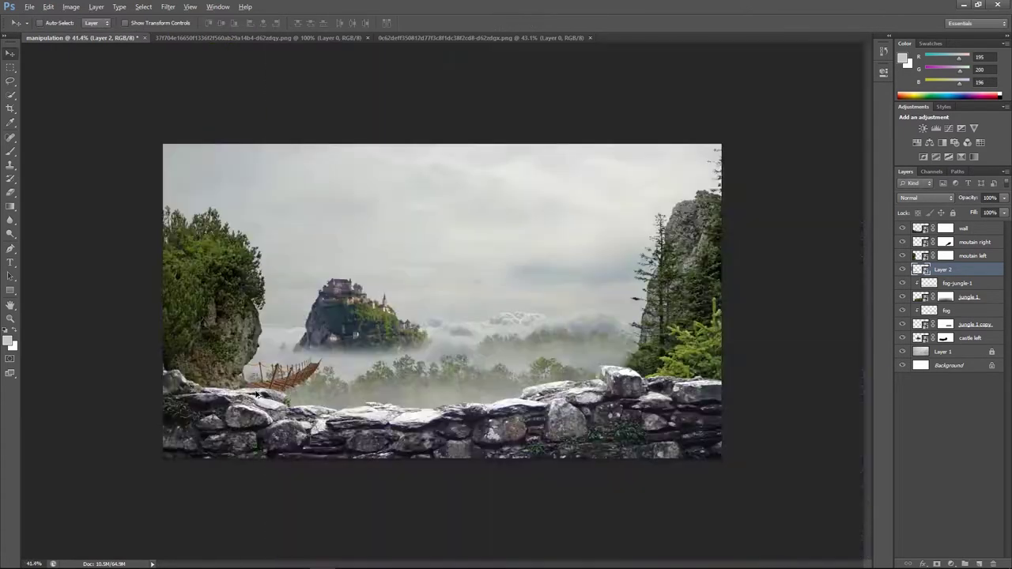
drag(190, 360, 204, 371)
key(ctrl+t)
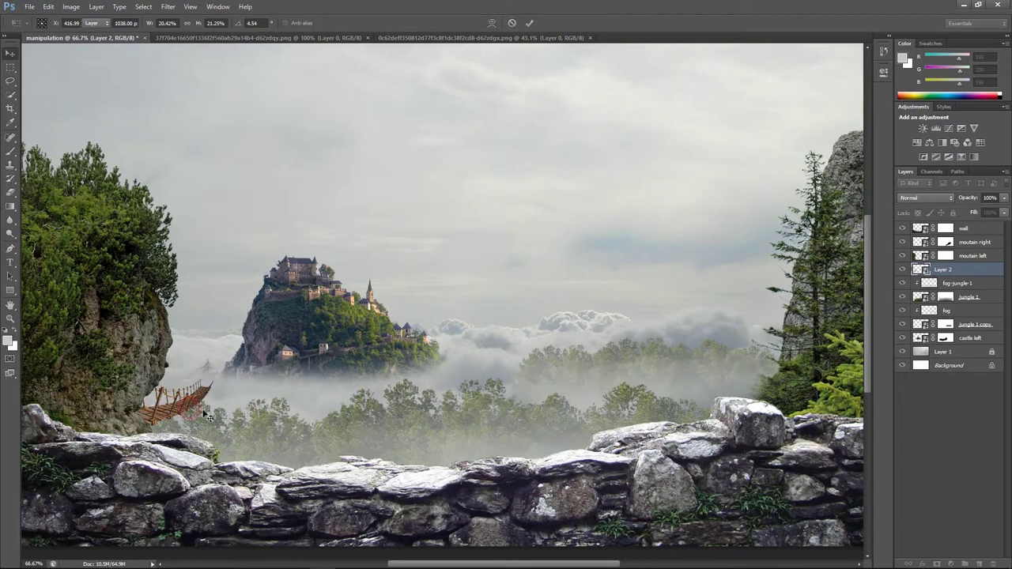
drag(590, 396, 591, 414)
click(974, 324)
drag(647, 378, 651, 390)
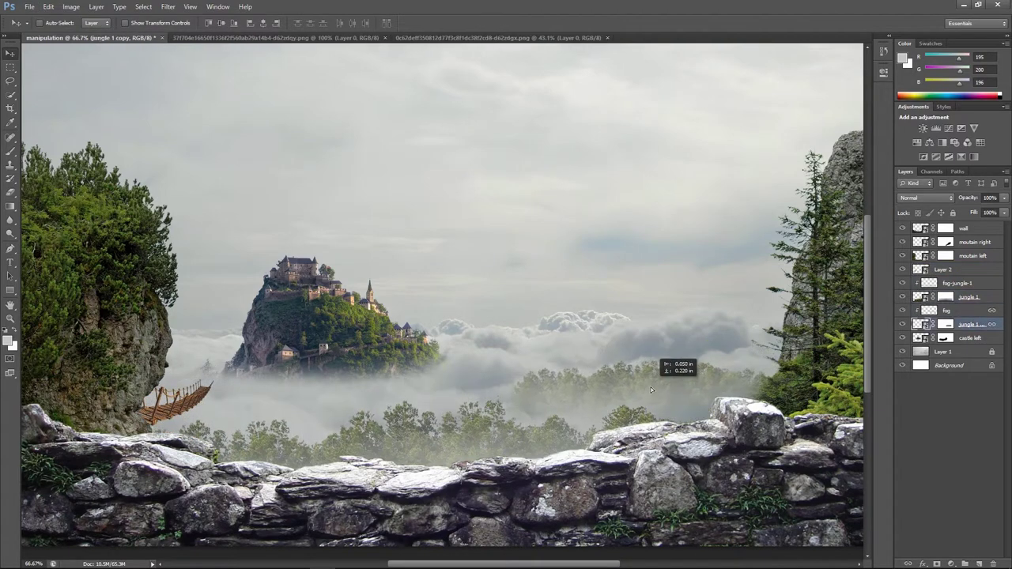
drag(173, 409, 159, 414)
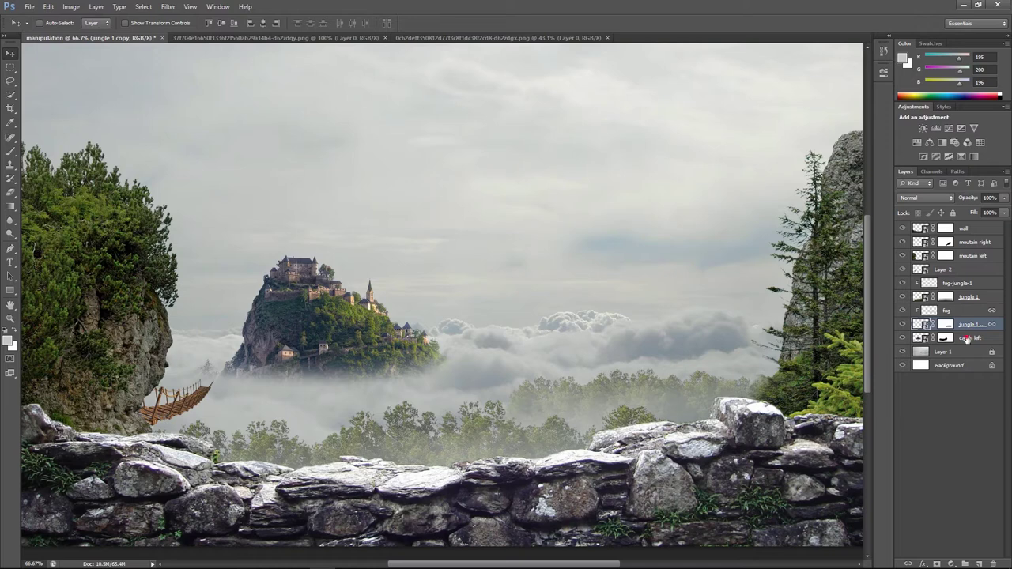
Stretch the Layer 2 bridge slightly taller and add a layer mask to fade it
click(962, 271)
text(bridge)
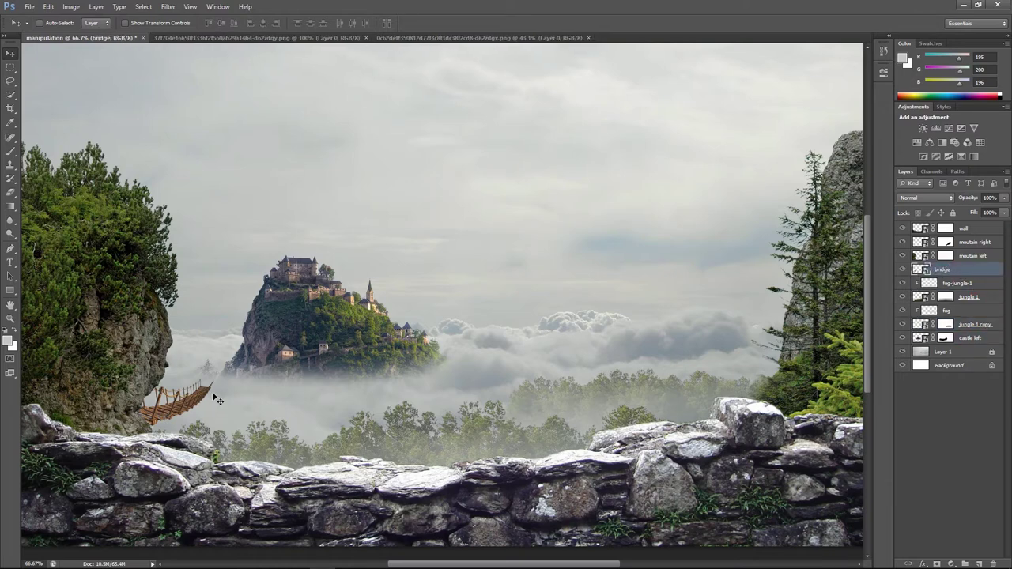
key(ctrl+t)
drag(221, 381, 227, 370)
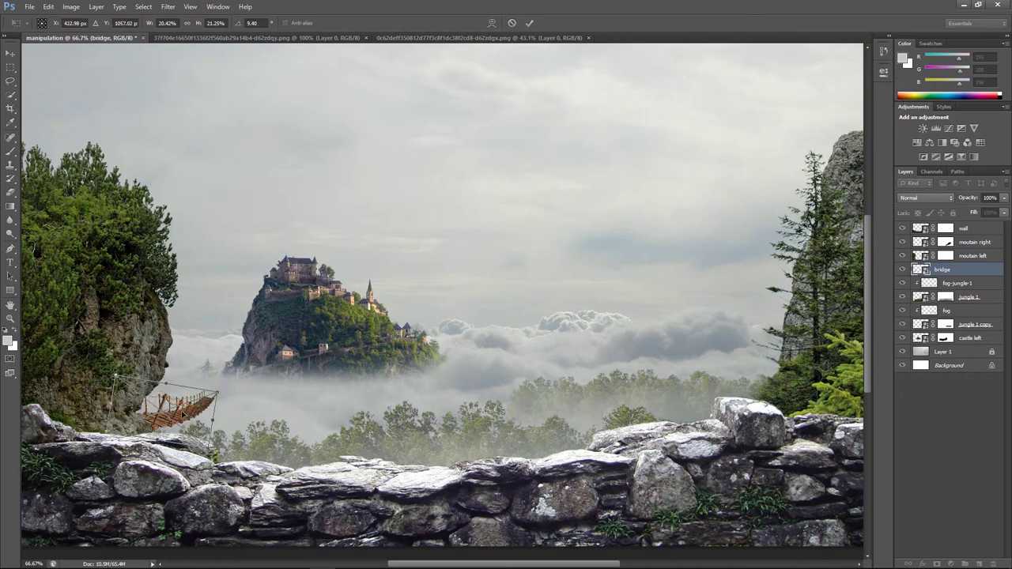
key(Return)
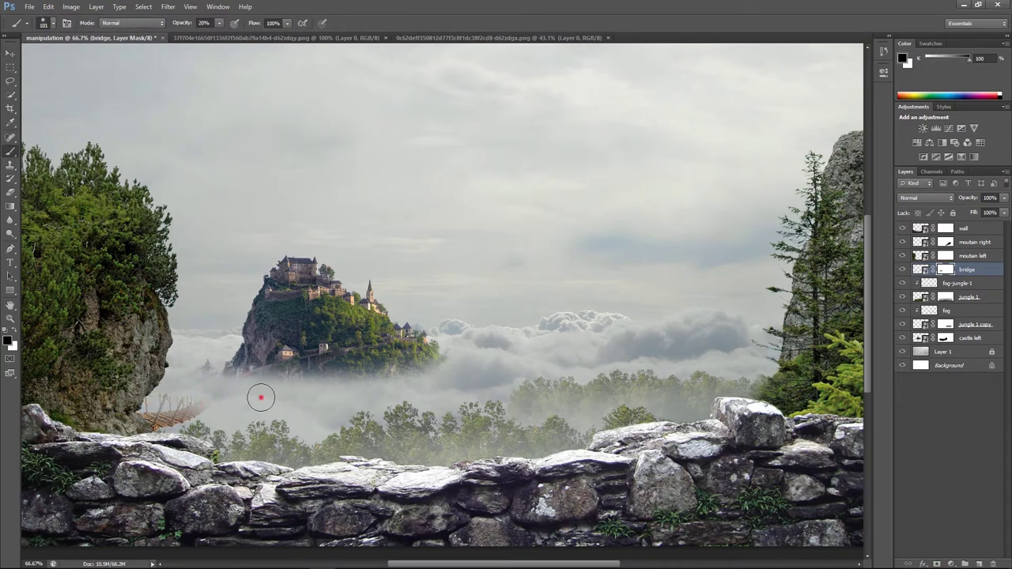
scroll(370, 351, down, 2)
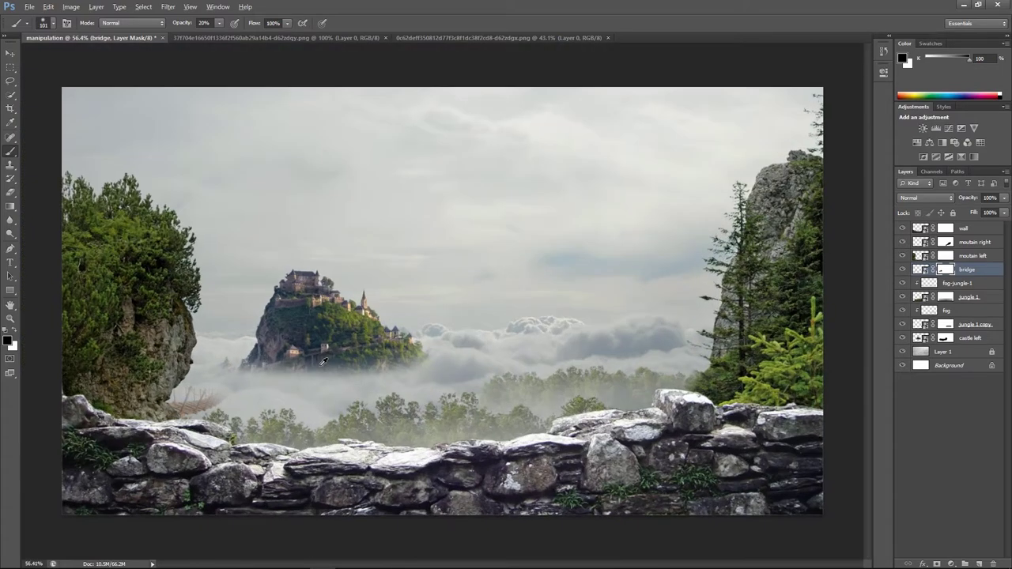
Open png_castle_2 and the floating island image together
click(36, 8)
click(49, 34)
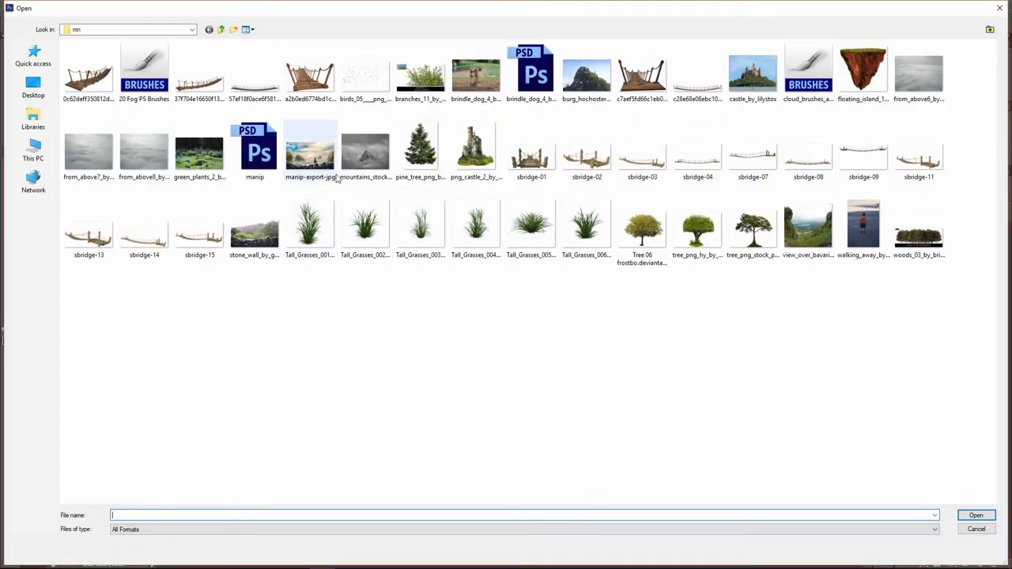
click(473, 146)
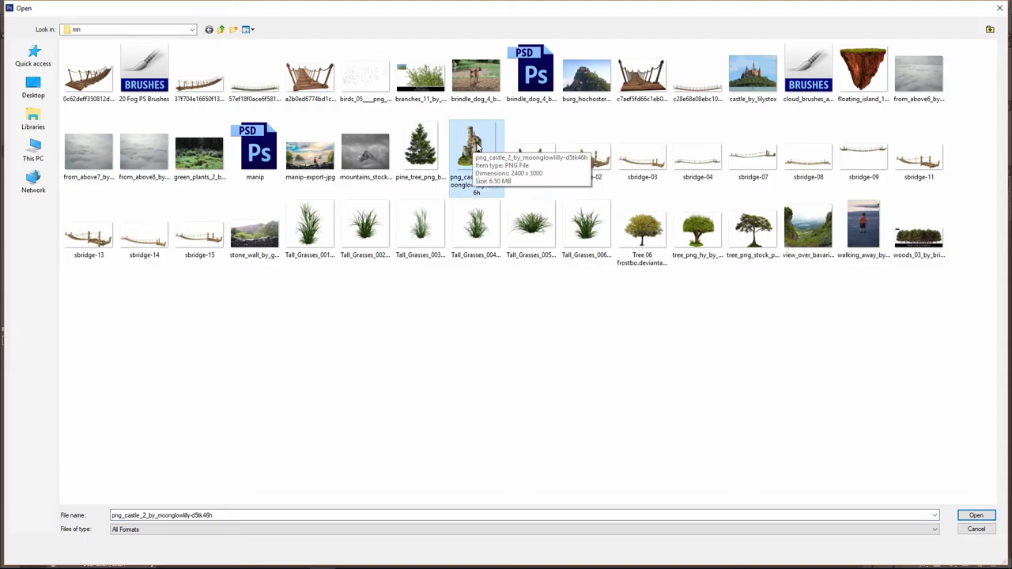
ctrl+click(862, 76)
key(Return)
Close the unneeded bridge source documents and cycle through the open images
click(270, 38)
key(ctrl+w)
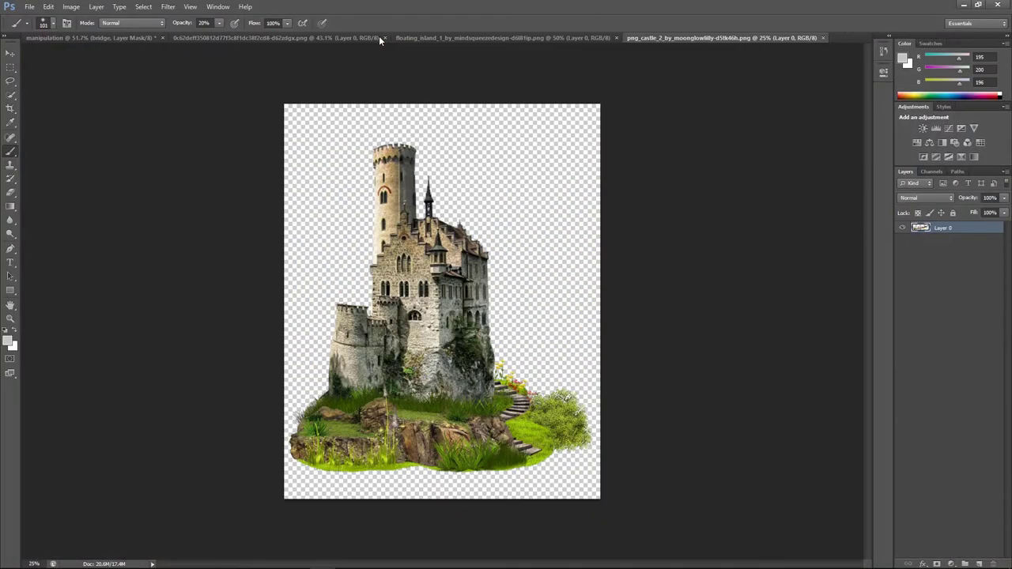
click(447, 38)
click(790, 37)
click(372, 37)
key(ctrl+w)
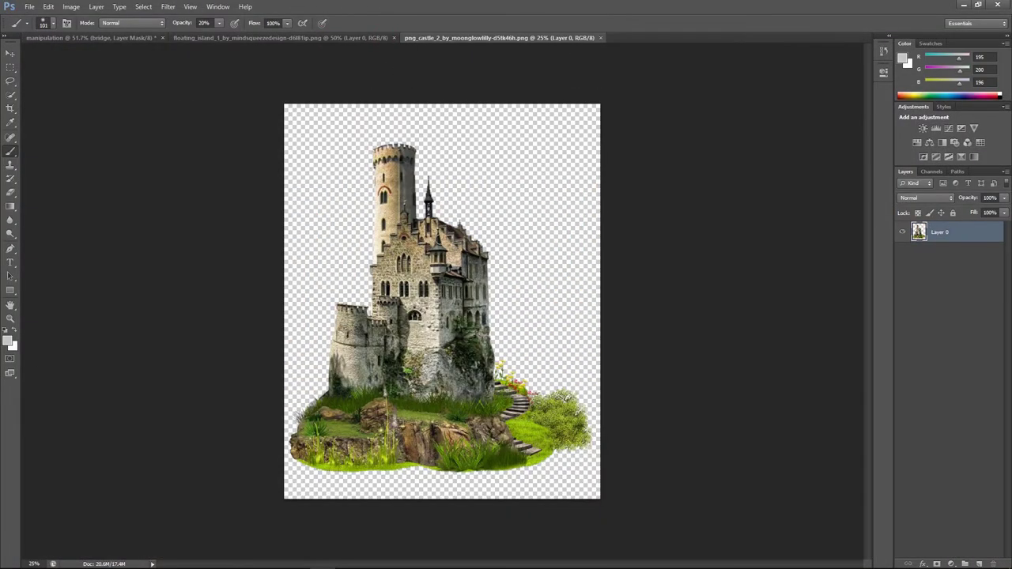
key(ctrl+Tab)
key(ctrl+Tab)
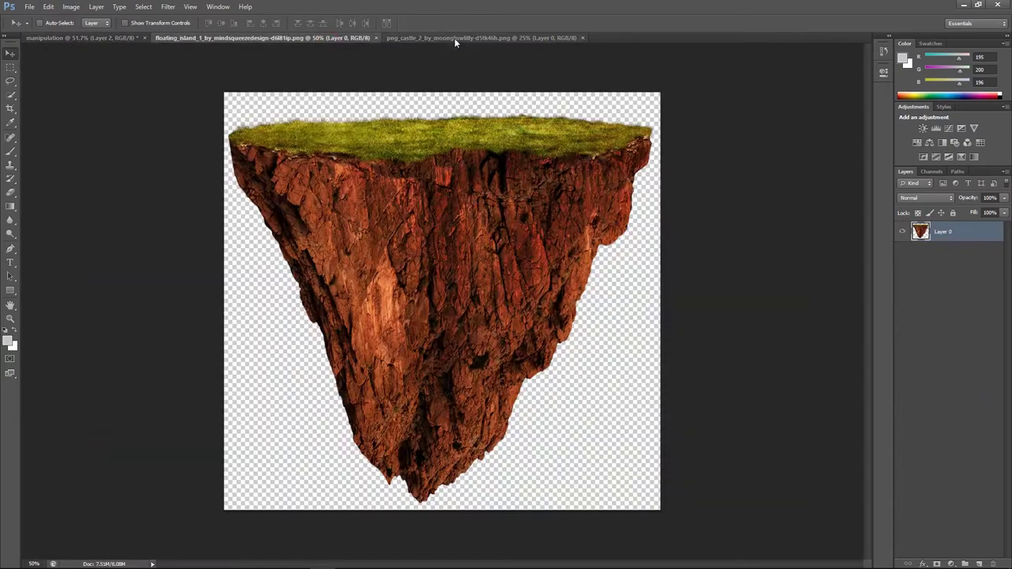
key(ctrl+Tab)
key(ctrl+Tab)
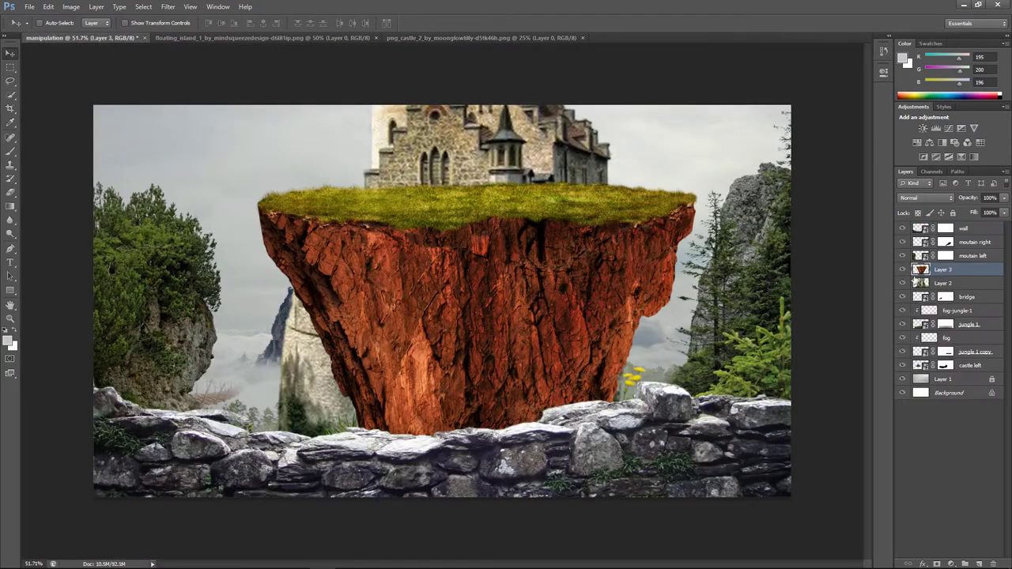
Convert the castle layer to a Smart Object and shrink it down
right_click(942, 283)
click(870, 262)
key(ctrl+t)
key(ctrl+0)
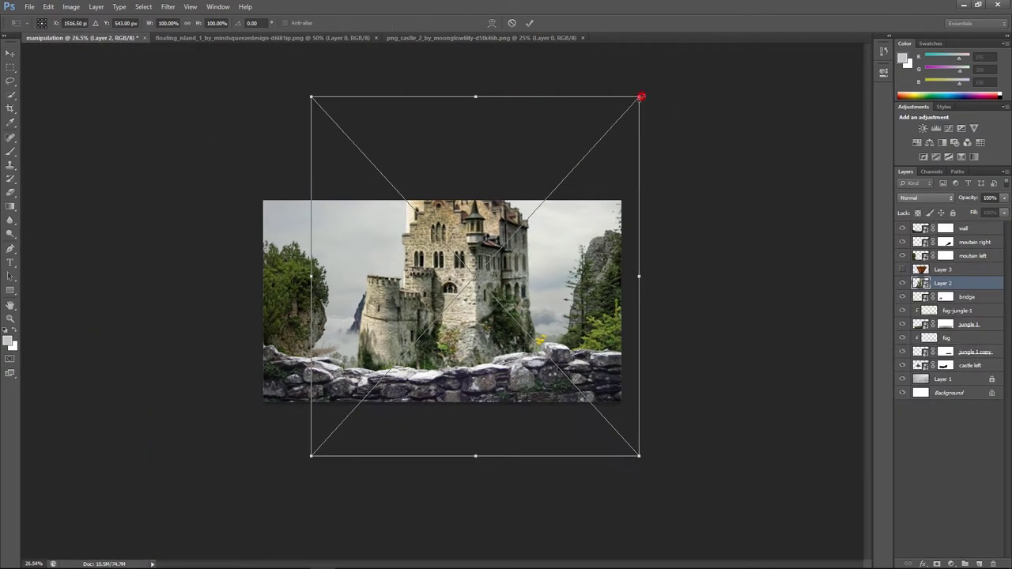
mouse_move(644, 95)
mouse_down()
mouse_move(510, 237)
mouse_move(610, 261)
mouse_up()
scroll(481, 281, up, 3)
scroll(481, 280, up, 2)
drag(688, 179, 648, 218)
Place the small castle over the clouds right of the hilltop and scale it down
drag(609, 261, 341, 310)
scroll(341, 310, up, 2)
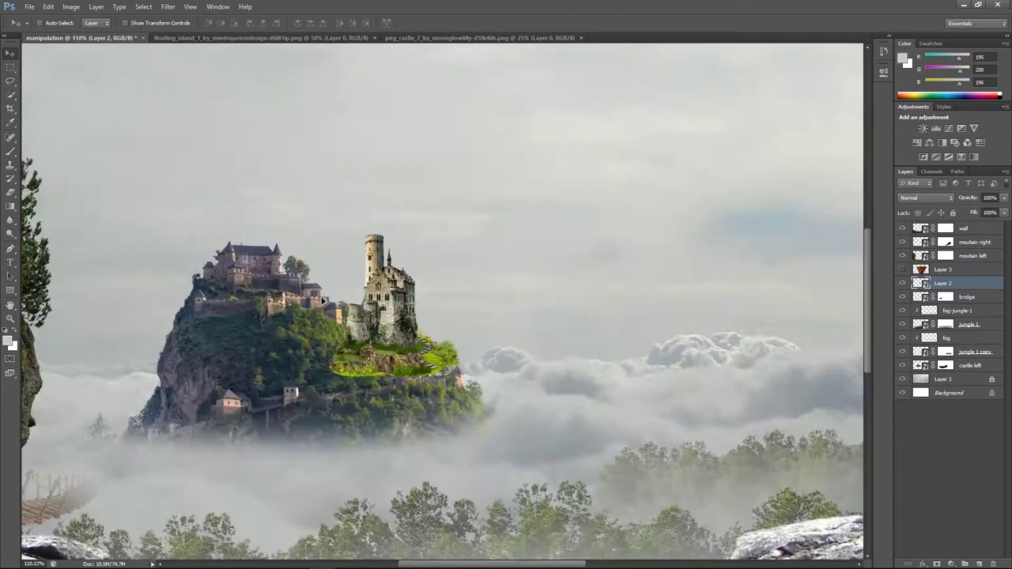
scroll(340, 311, up, 4)
drag(476, 213, 451, 245)
scroll(340, 340, down, 4)
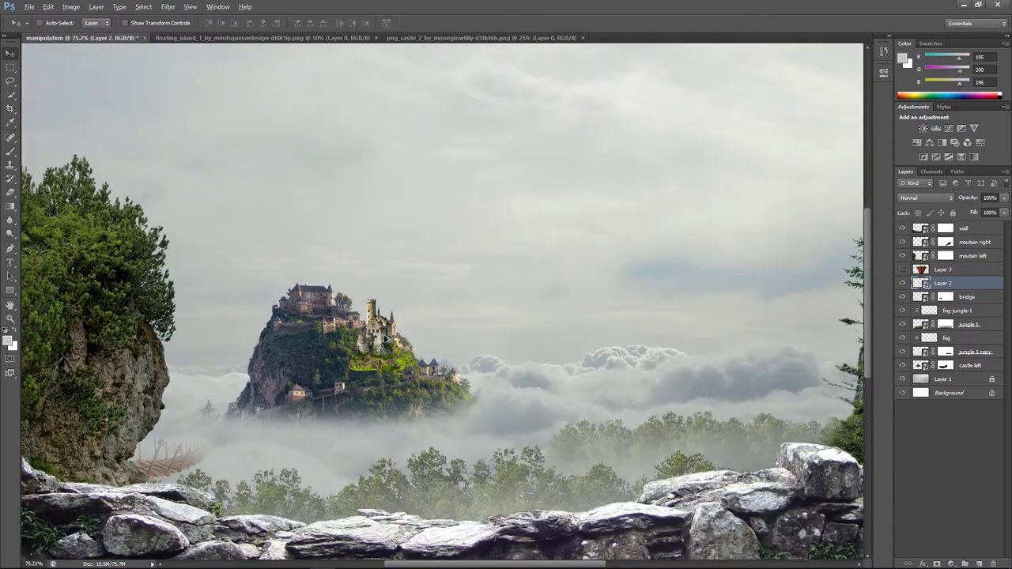
drag(386, 275, 700, 307)
Show the floating island layer, convert it to a Smart Object, and shrink it
key(Return)
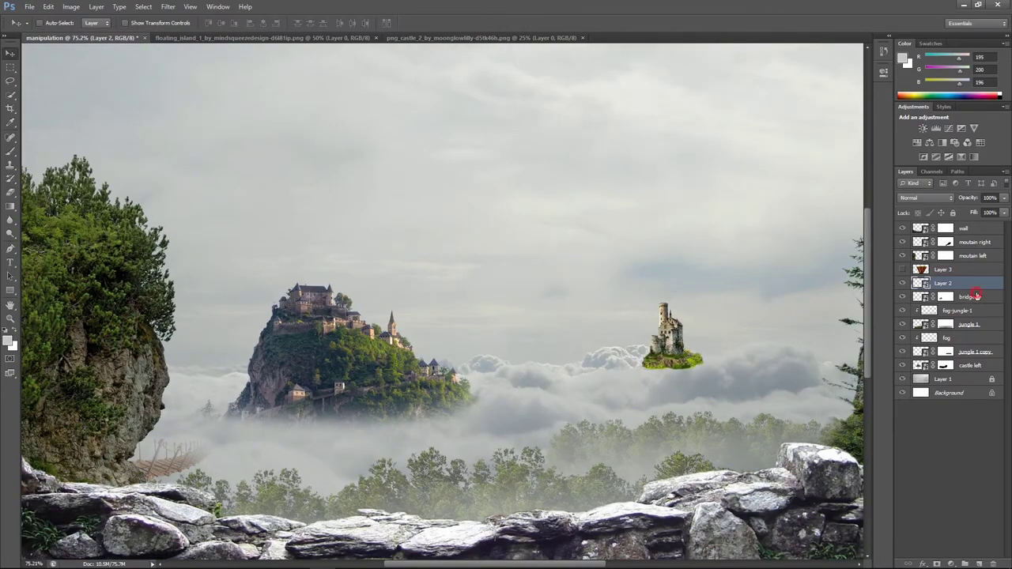
click(944, 271)
text(castle2)
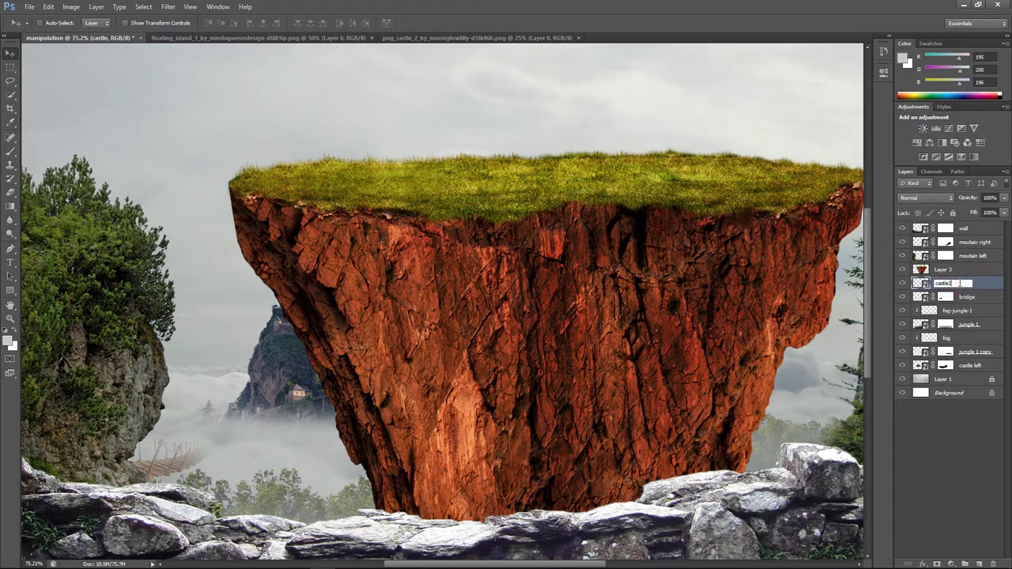
right_click(945, 271)
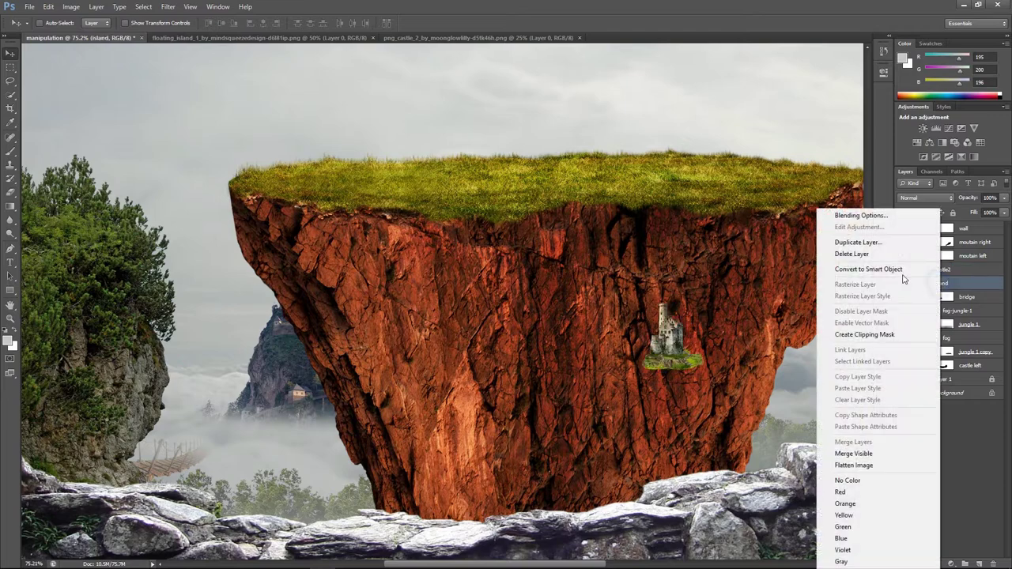
click(868, 270)
key(ctrl+t)
drag(269, 139, 538, 357)
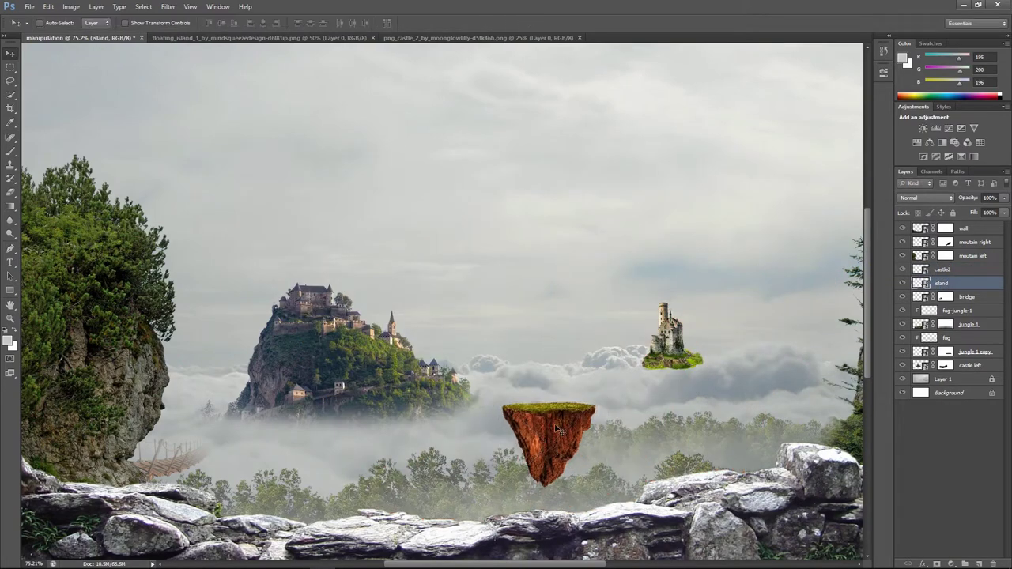
Move the island under the small castle and shrink it slightly
drag(546, 435, 669, 399)
scroll(669, 379, up, 2)
scroll(612, 317, up, 2)
scroll(612, 306, up, 3)
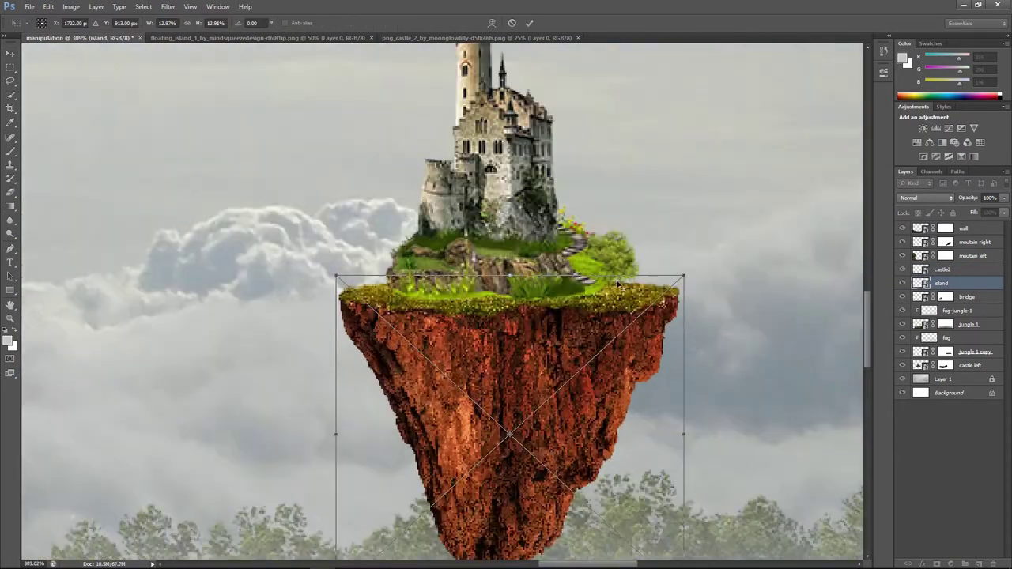
drag(684, 282, 669, 287)
drag(551, 316, 523, 315)
key(Return)
Shift the island slightly right and enlarge castle2 to rest on it
scroll(524, 315, down, 4)
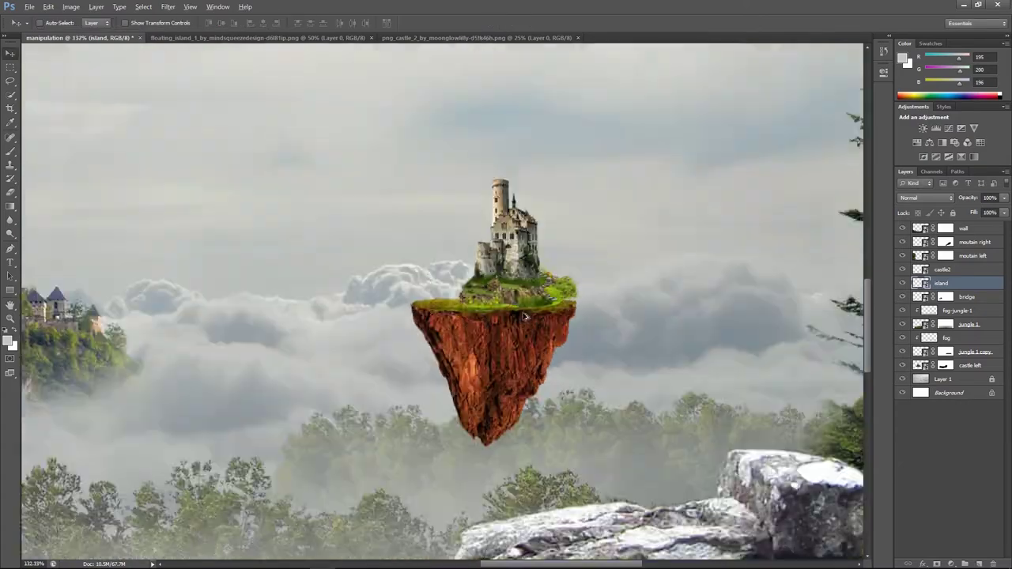
scroll(613, 334, down, 3)
scroll(614, 334, up, 2)
scroll(614, 334, up, 3)
drag(633, 308, 654, 310)
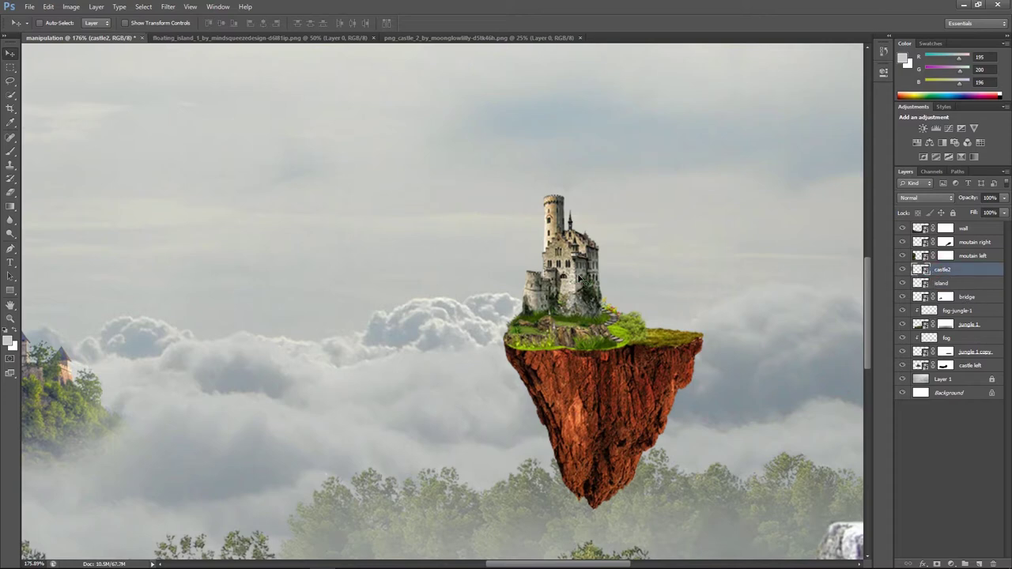
key(ctrl+t)
drag(579, 278, 567, 269)
Commit the castle and paint Multiply shadows along the tower's left edge and base
key(Return)
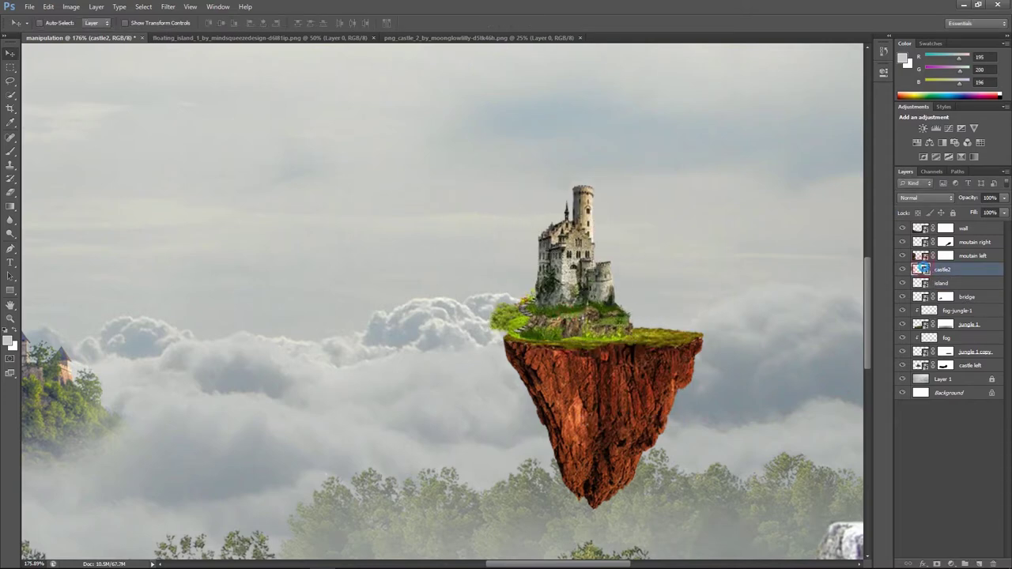
double_click(922, 269)
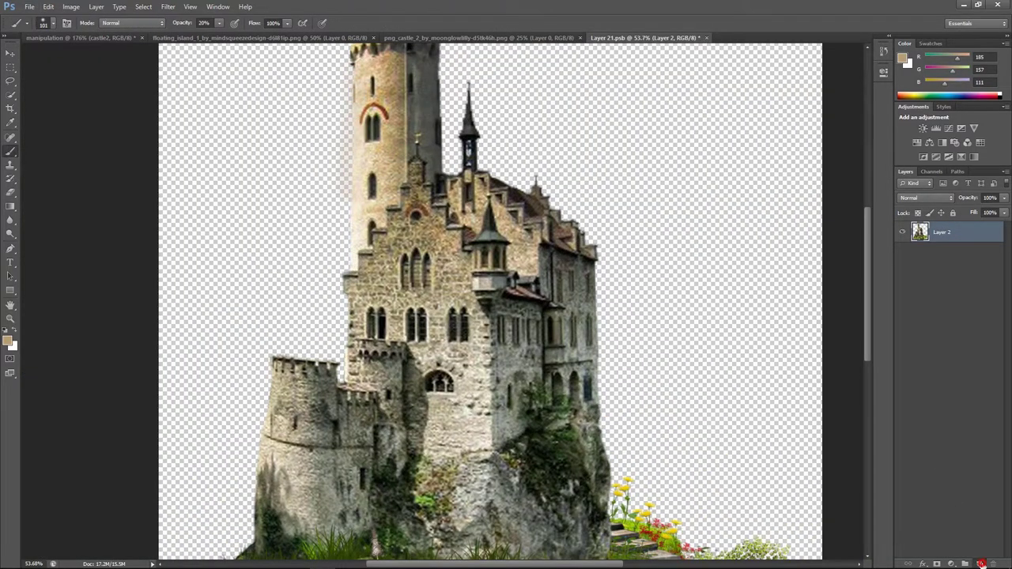
drag(353, 79, 347, 285)
drag(348, 47, 344, 154)
drag(344, 119, 341, 286)
drag(351, 249, 426, 268)
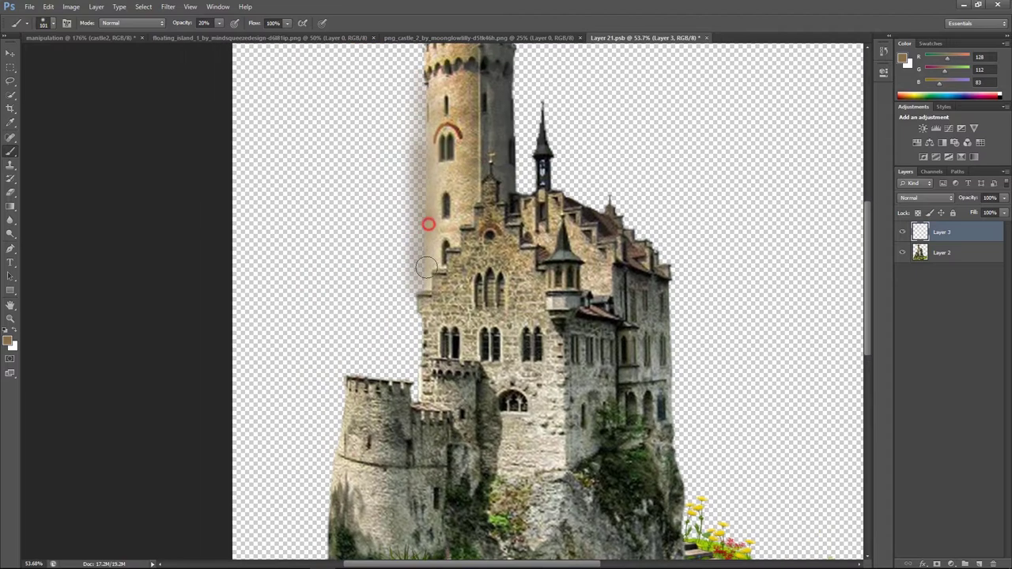
key(alt+shift+m)
scroll(474, 170, down, 5)
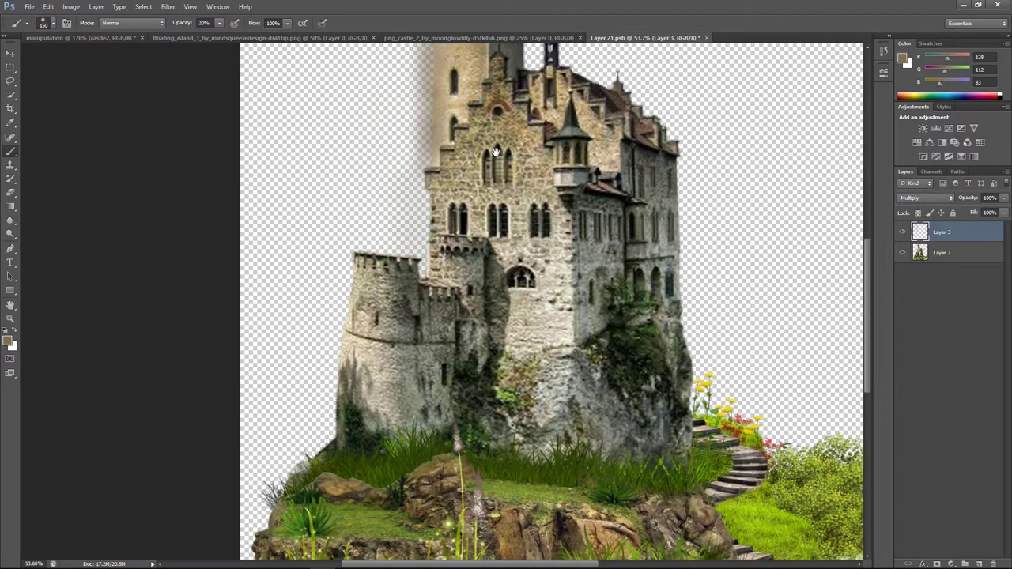
drag(372, 407, 393, 423)
scroll(632, 395, up, 2)
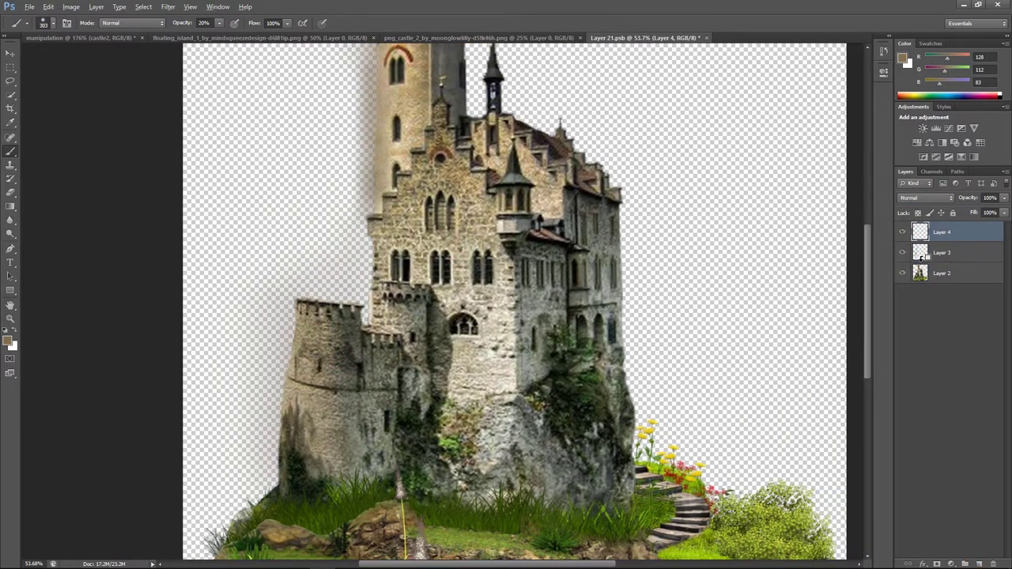
Clip Layers 3 and 4 to the castle with Screen blending
alt+click(921, 262)
alt+click(921, 242)
alt+click(632, 285)
click(925, 198)
click(925, 288)
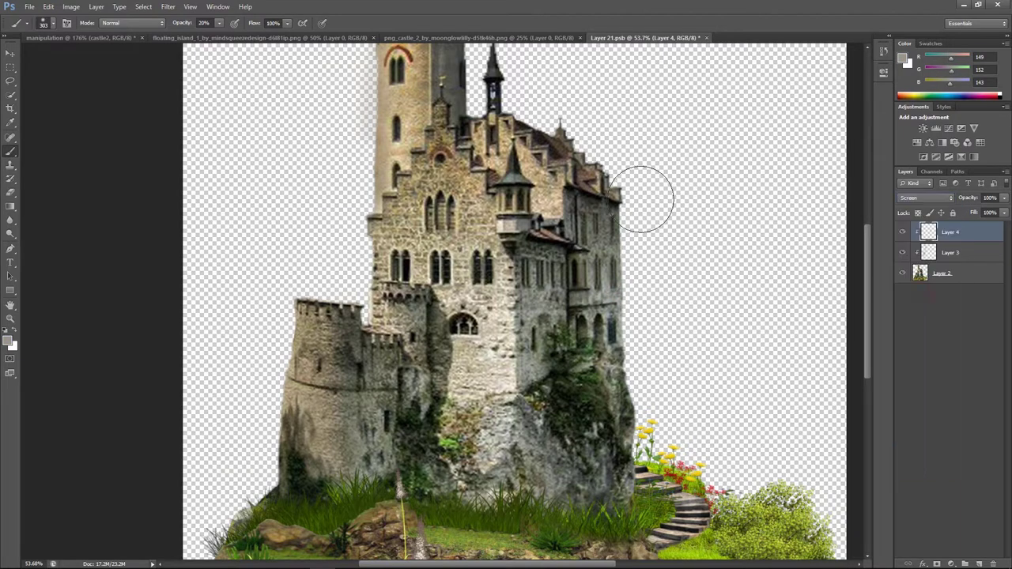
scroll(645, 199, up, 2)
scroll(553, 144, up, 1)
scroll(553, 144, down, 3)
scroll(574, 297, down, 1)
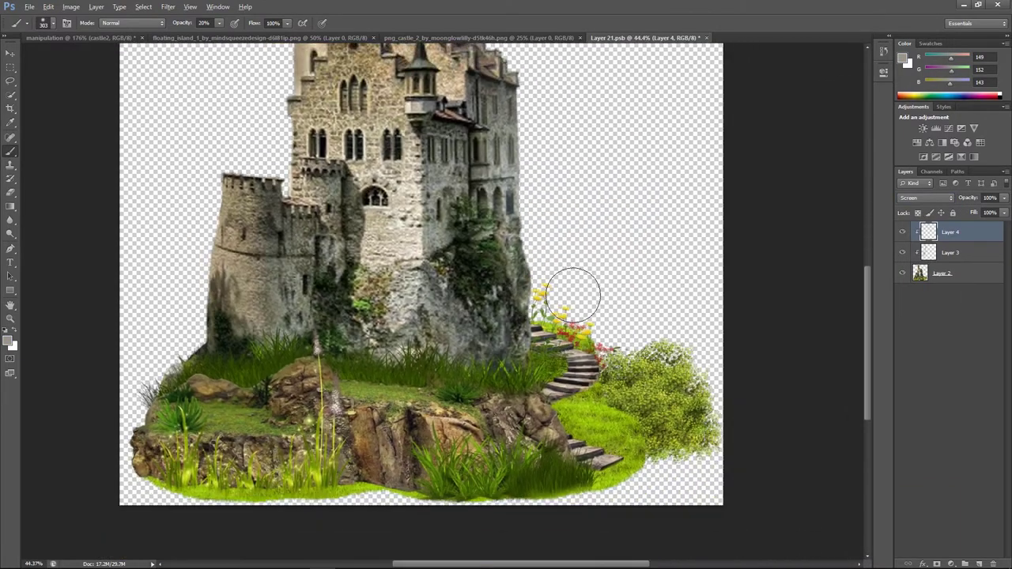
scroll(573, 296, down, 2)
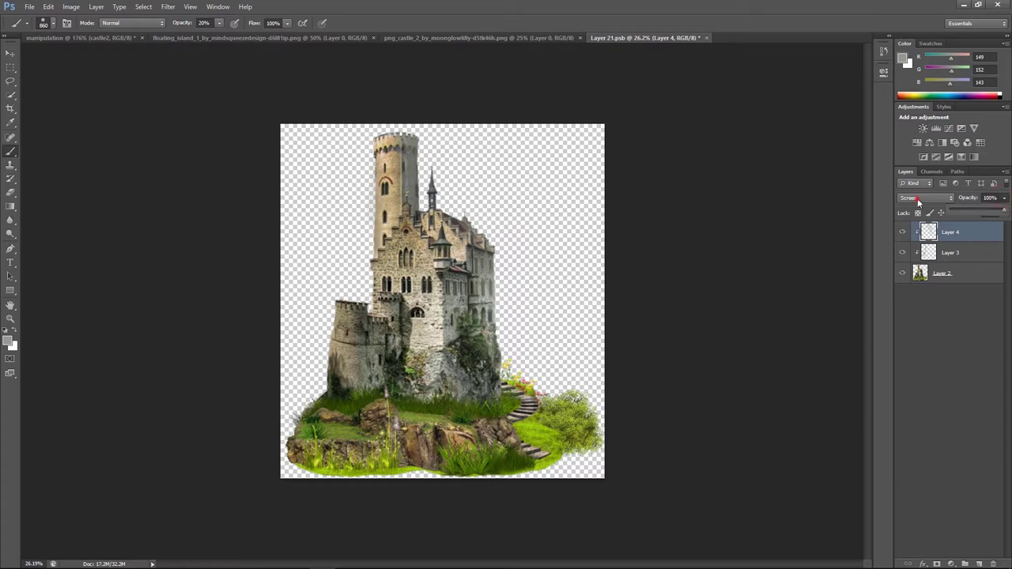
Try other blend modes, settling on Color Dodge, and adjust the layer's fill
click(918, 200)
click(914, 342)
click(925, 198)
click(917, 230)
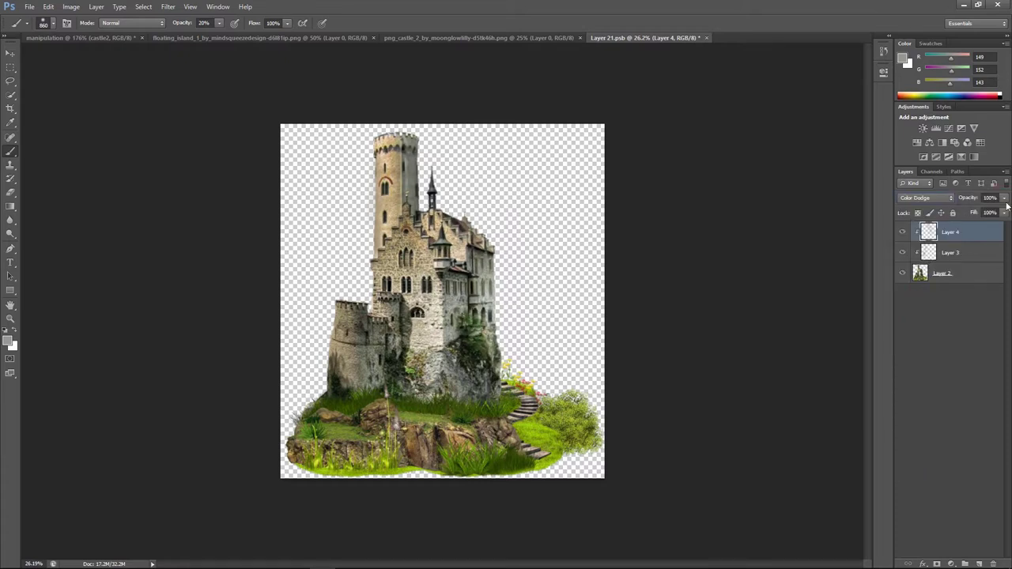
click(949, 252)
click(1002, 212)
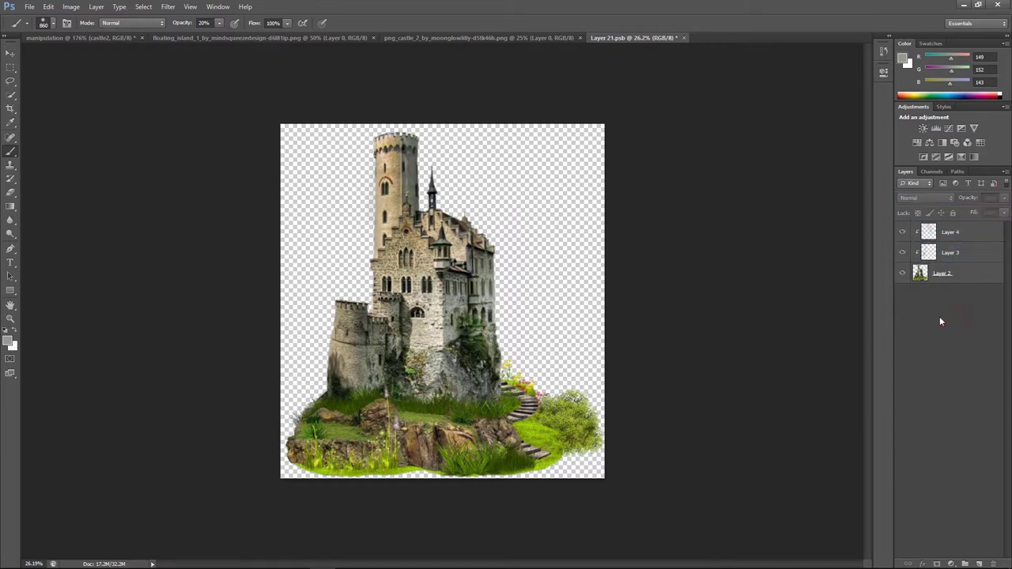
Save and close Layer 21.psb, then shift the castle slightly right on the island
key(ctrl+w)
click(443, 218)
key(v)
drag(570, 302, 583, 305)
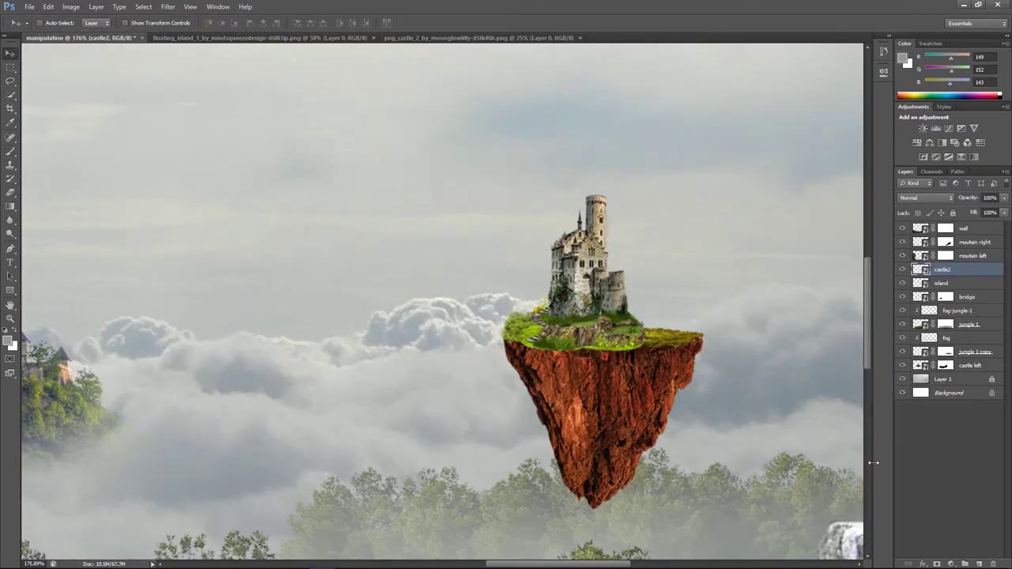
Add a layer mask to castle2 and paint it with an 80% opacity brush
click(964, 269)
click(937, 564)
key(b)
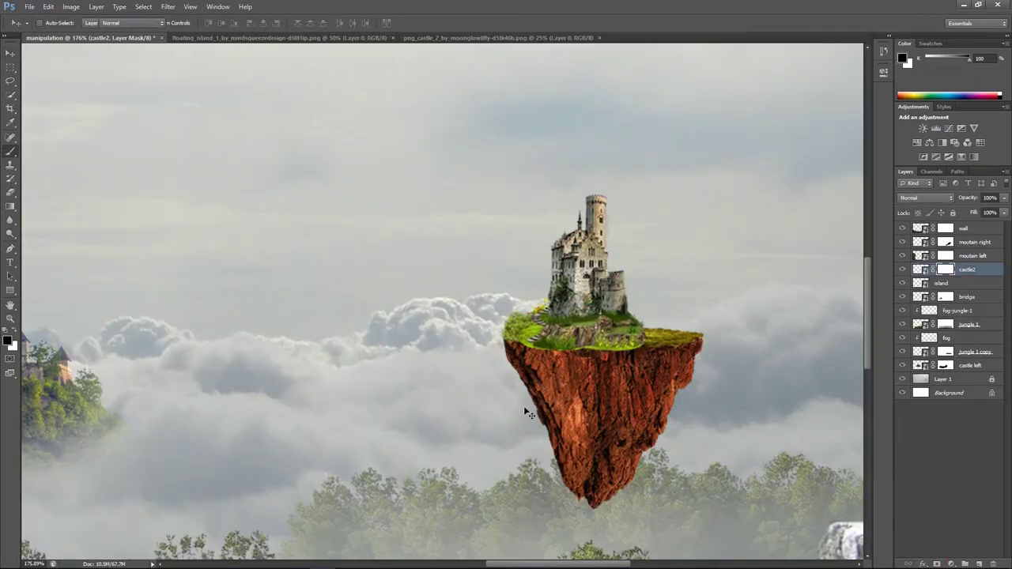
scroll(592, 316, up, 2)
scroll(642, 347, up, 2)
key(8)
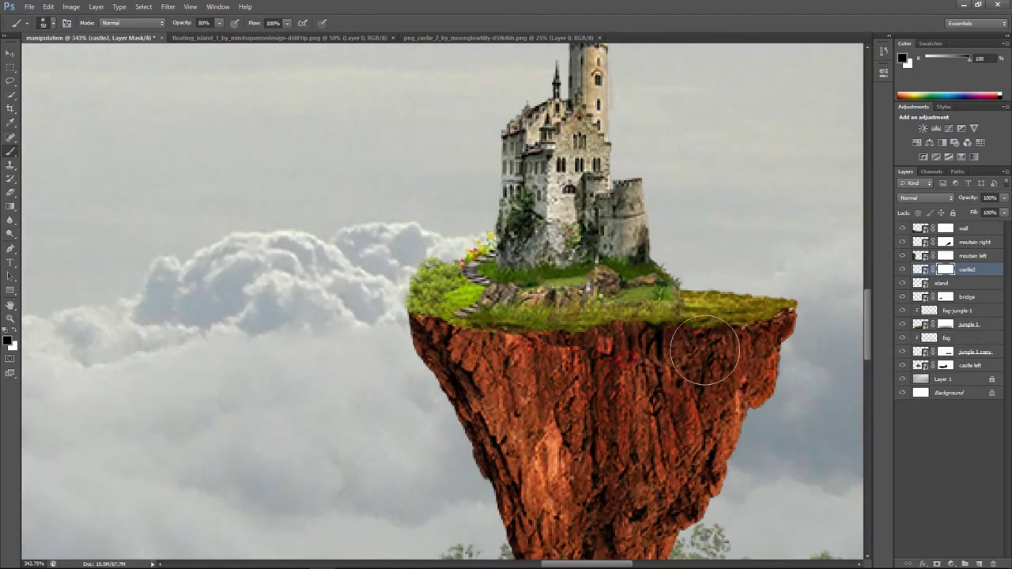
scroll(438, 345, down, 3)
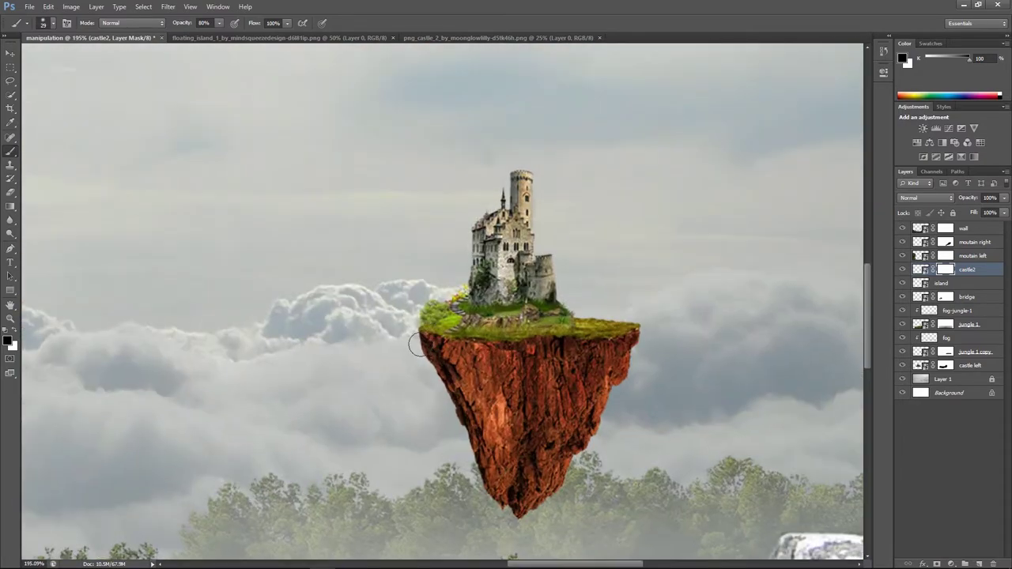
key(ctrl)
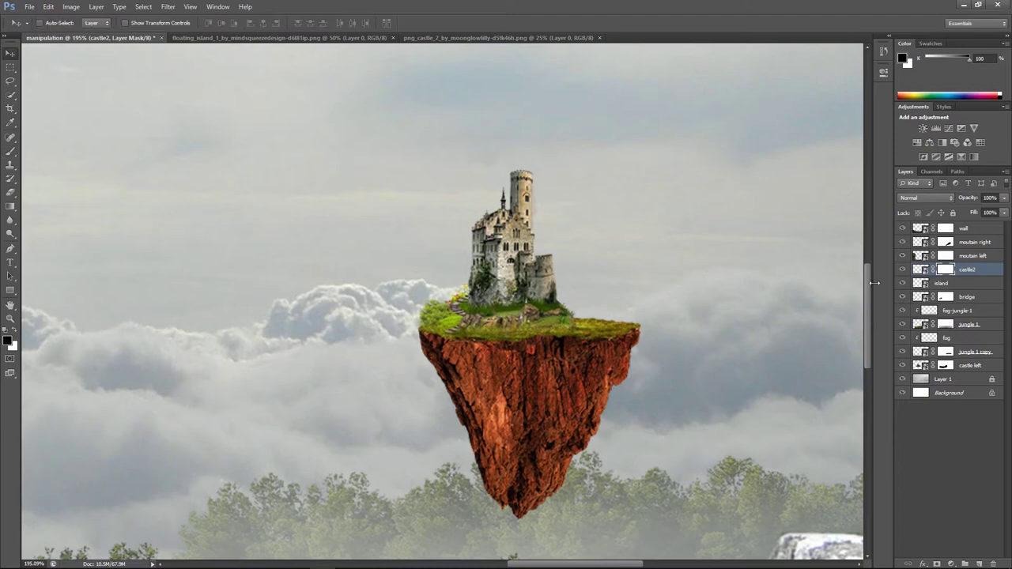
Slightly reshape the island's top-right corner, then open pine_tree_png_by_paradise234
click(941, 282)
drag(639, 324, 641, 322)
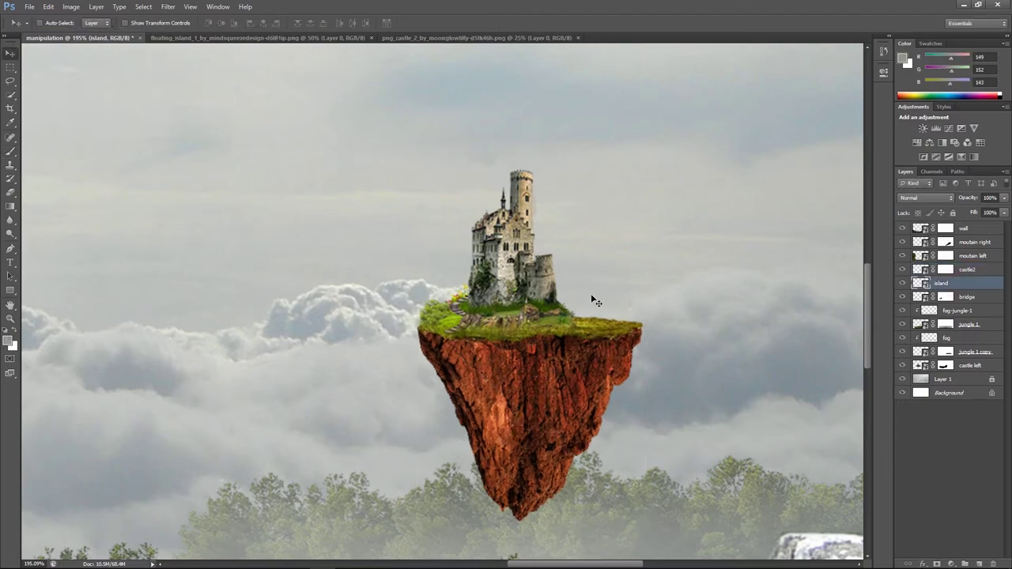
click(30, 6)
click(40, 32)
double_click(420, 158)
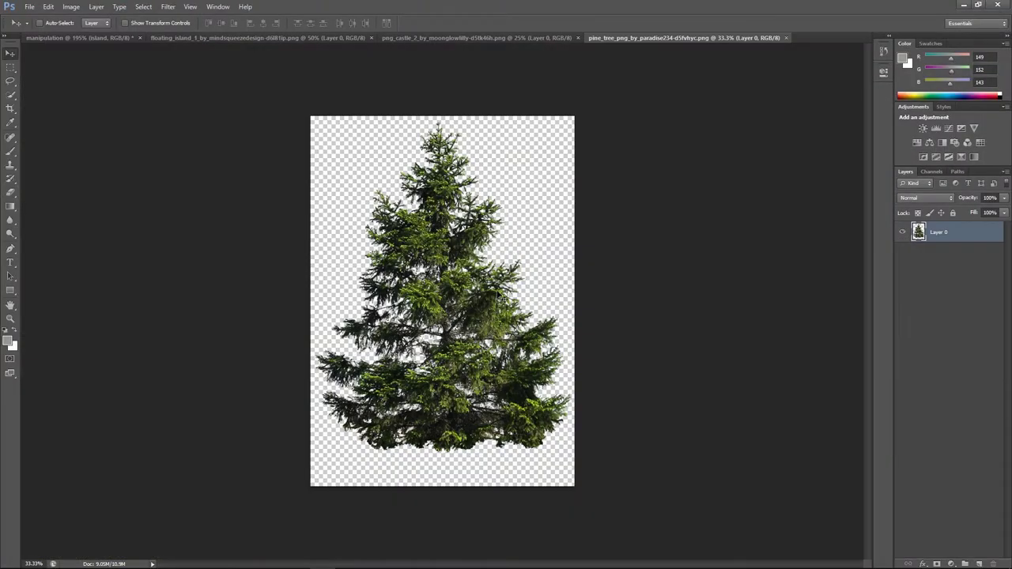
Bring the pine tree into the composite as a Smart Object, scaled down and flipped horizontally
click(119, 37)
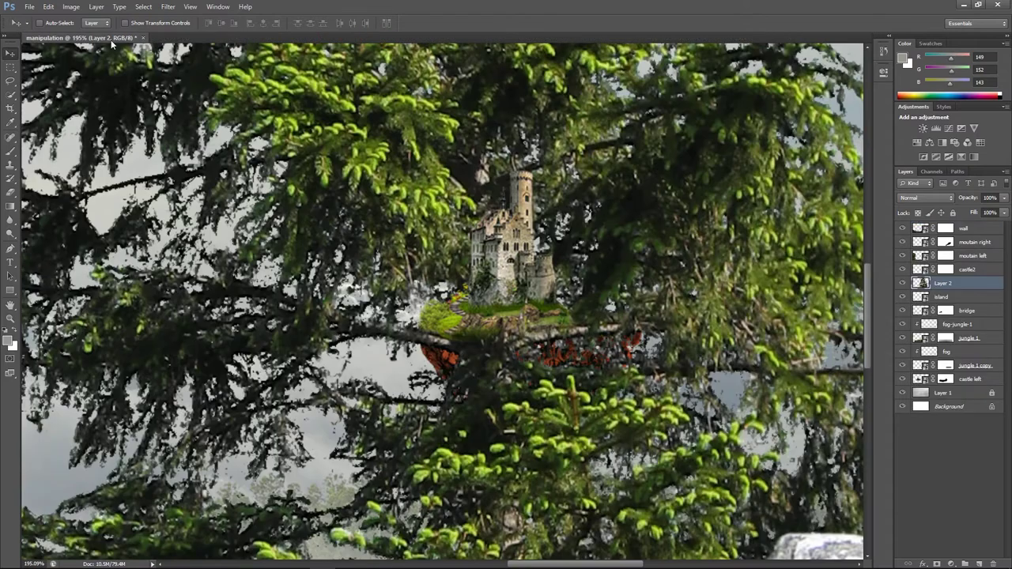
right_click(944, 282)
click(877, 269)
key(ctrl+0)
key(ctrl+t)
mouse_move(678, 97)
mouse_down()
mouse_move(588, 192)
mouse_move(598, 223)
mouse_up()
right_click(531, 254)
click(561, 399)
scroll(553, 316, up, 3)
key(Return)
Place the pine tree beside the castle on the floating island
scroll(648, 266, up, 2)
scroll(577, 310, up, 2)
drag(494, 225, 605, 406)
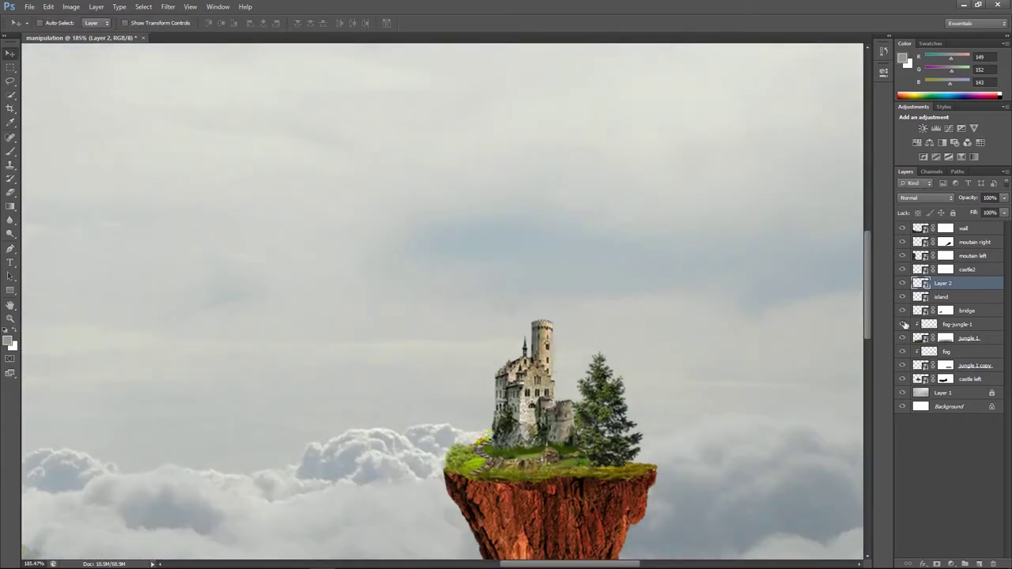
key(b)
key(x)
scroll(578, 455, up, 2)
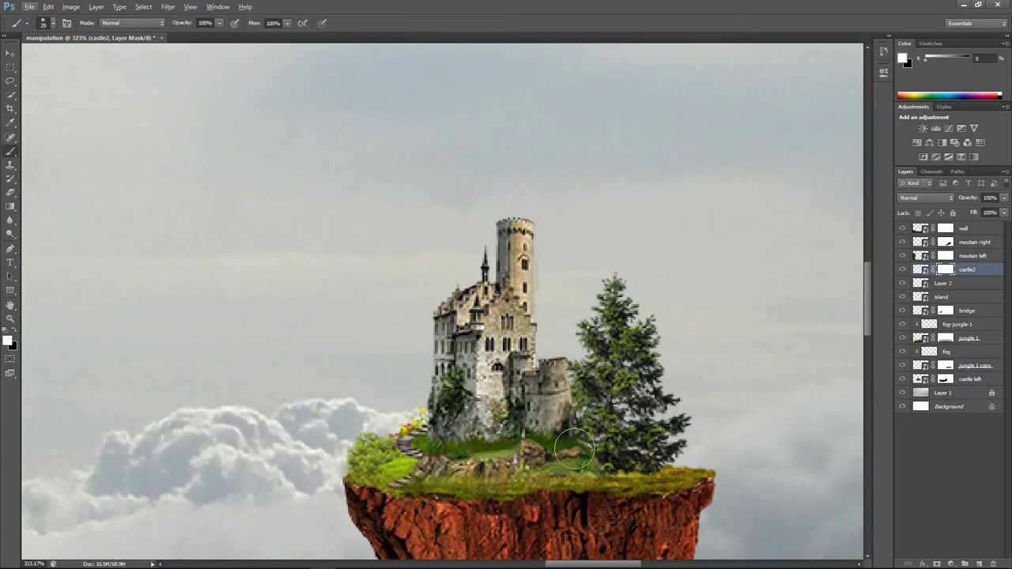
click(942, 284)
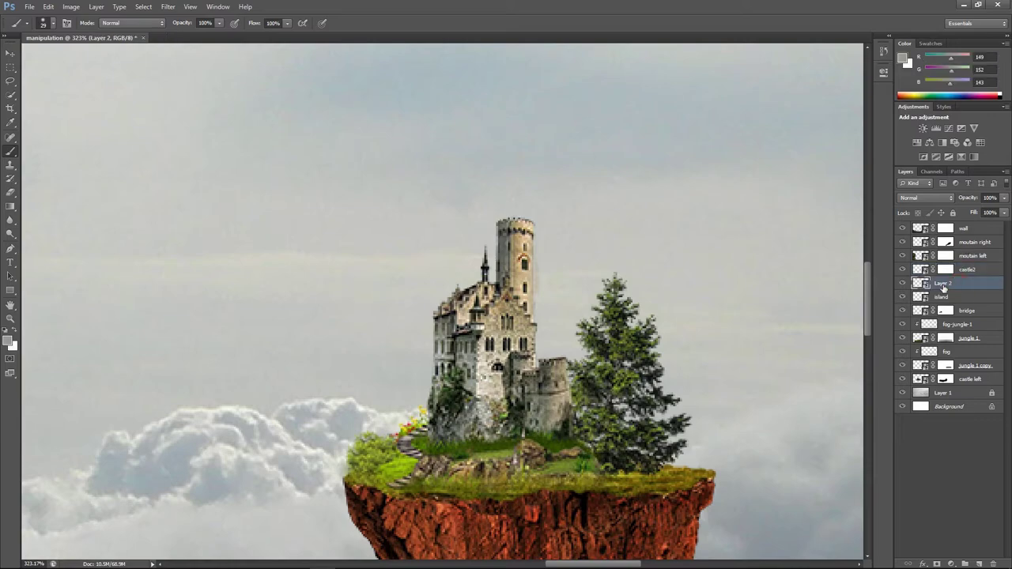
drag(630, 389, 616, 381)
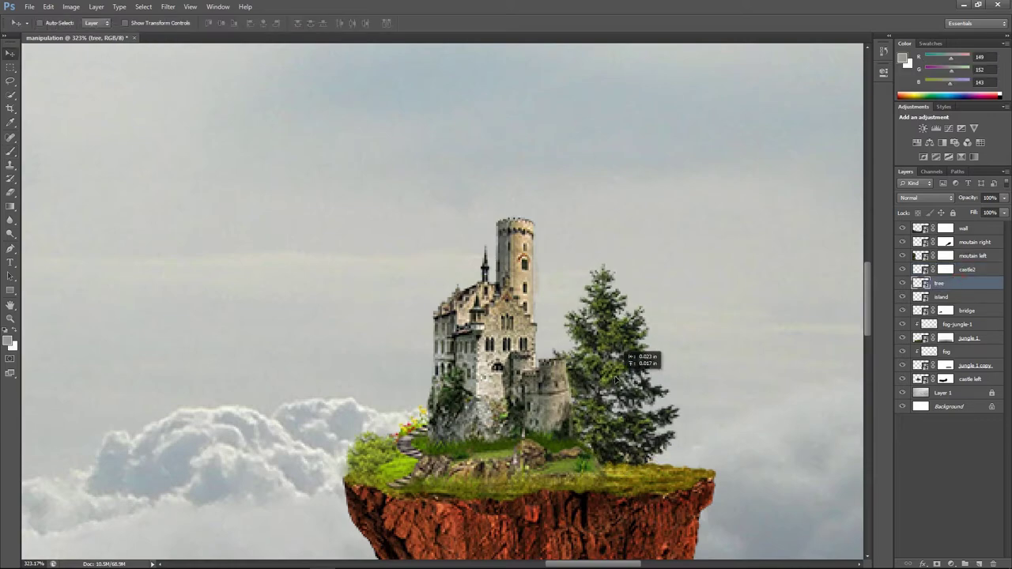
Shrink the pine tree further and nudge it into place beside the castle
click(944, 269)
key(b)
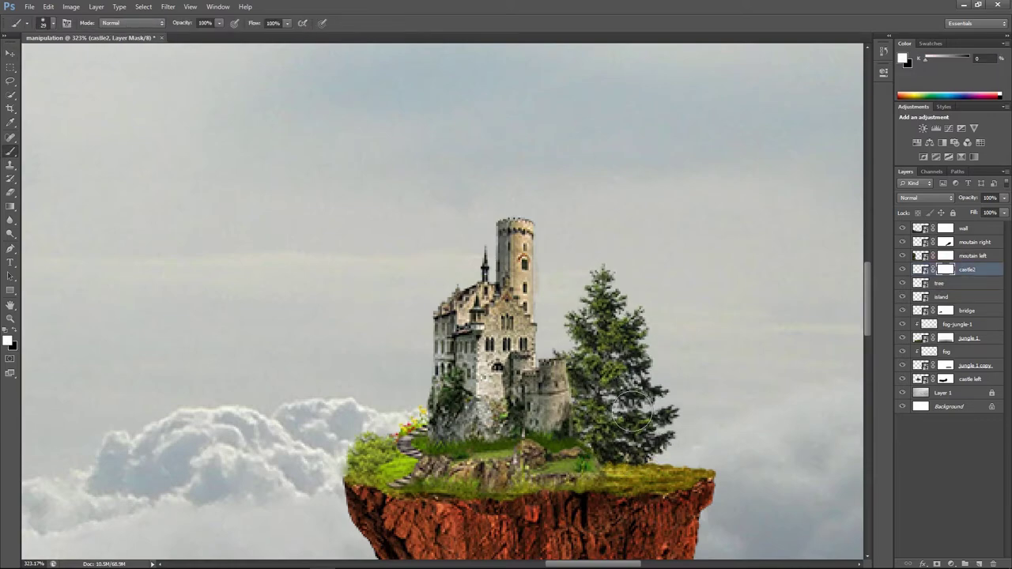
scroll(632, 411, down, 3)
click(940, 283)
key(ctrl+t)
drag(602, 336, 581, 358)
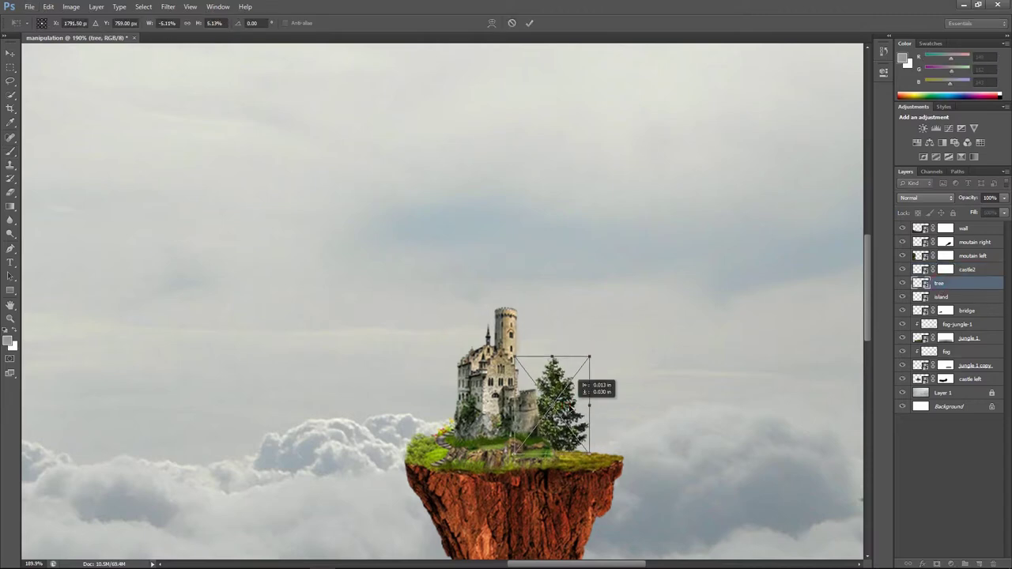
key(Return)
key(v)
drag(561, 406, 553, 403)
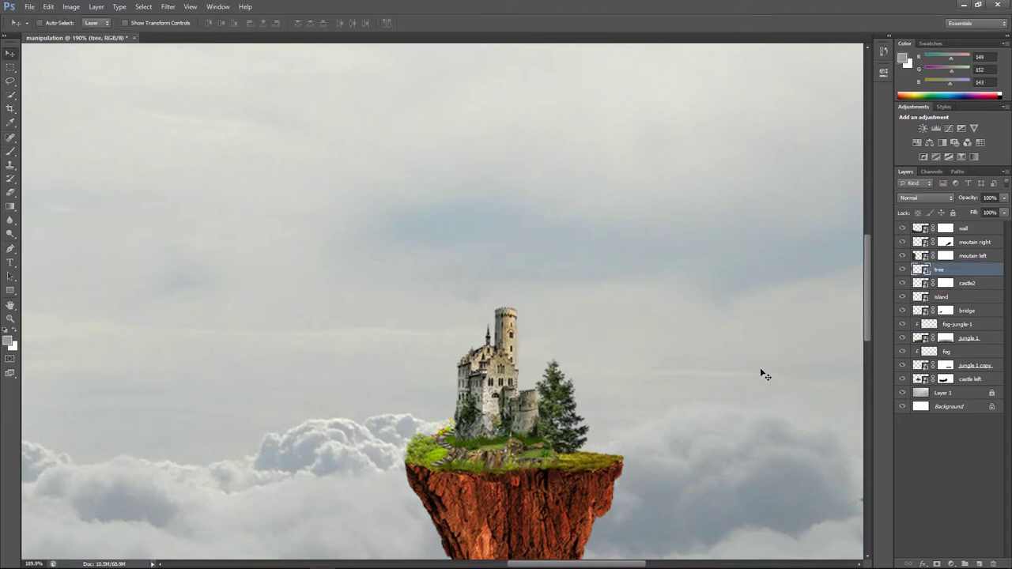
Brighten the pine with a Curves adjustment inside its smart object and save it
double_click(921, 270)
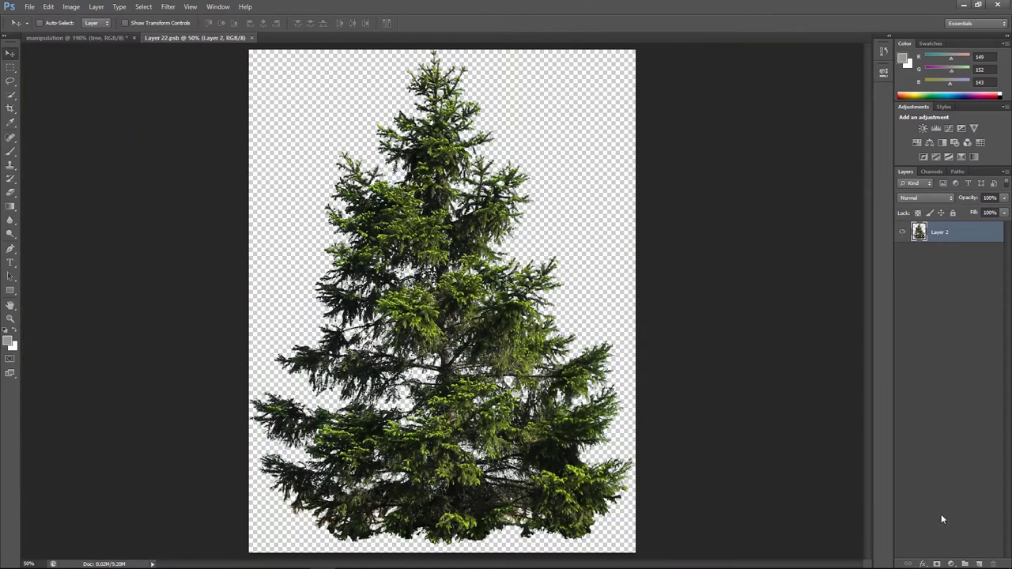
click(951, 564)
click(925, 395)
drag(802, 150, 823, 140)
mouse_move(771, 202)
mouse_down()
mouse_move(770, 190)
mouse_move(773, 202)
mouse_up()
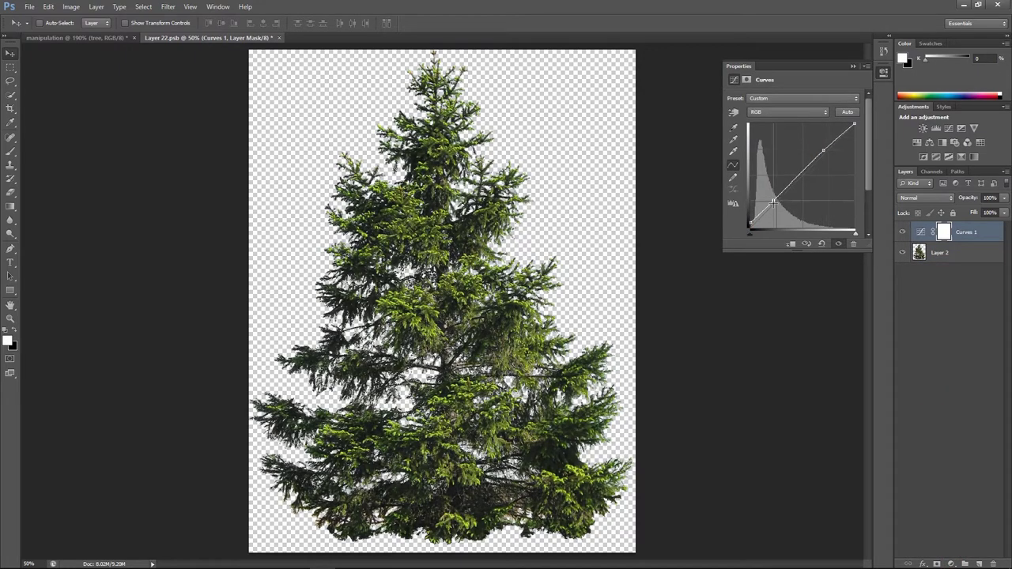
key(ctrl+w)
click(547, 212)
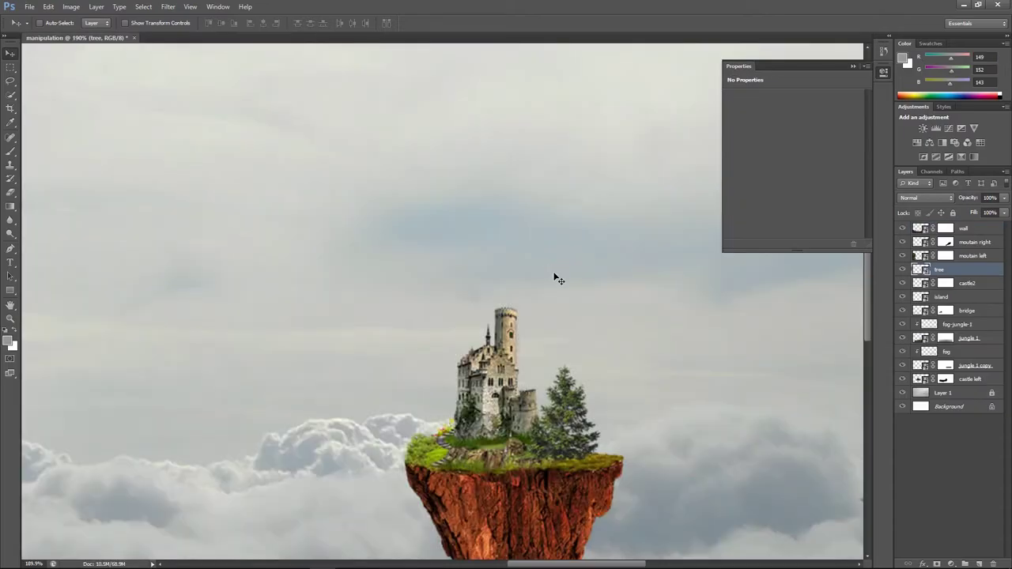
click(853, 69)
key(ctrl+0)
key(alt+f)
Open the leafy tree PNG and drag it into the composite
key(o)
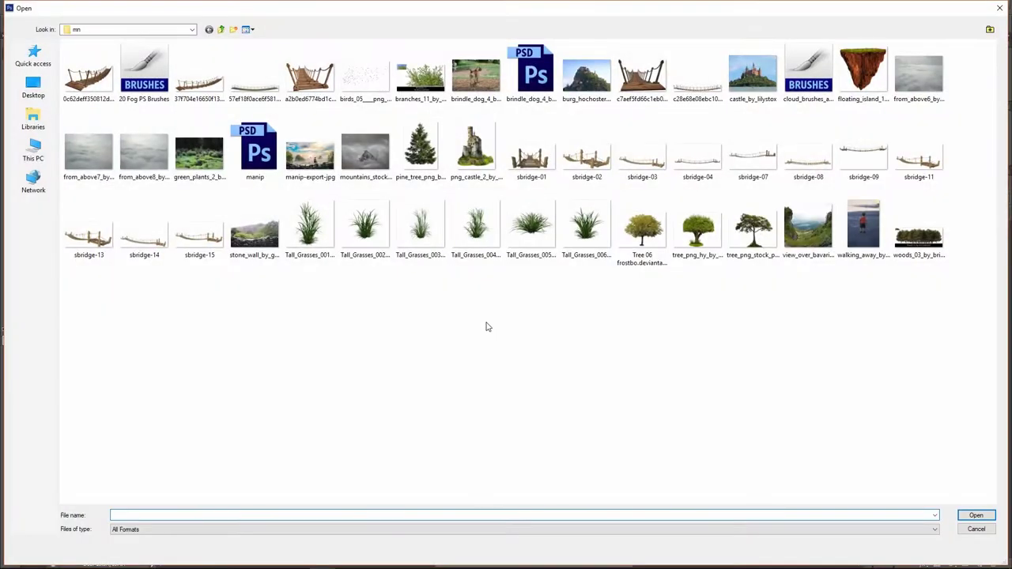
double_click(740, 230)
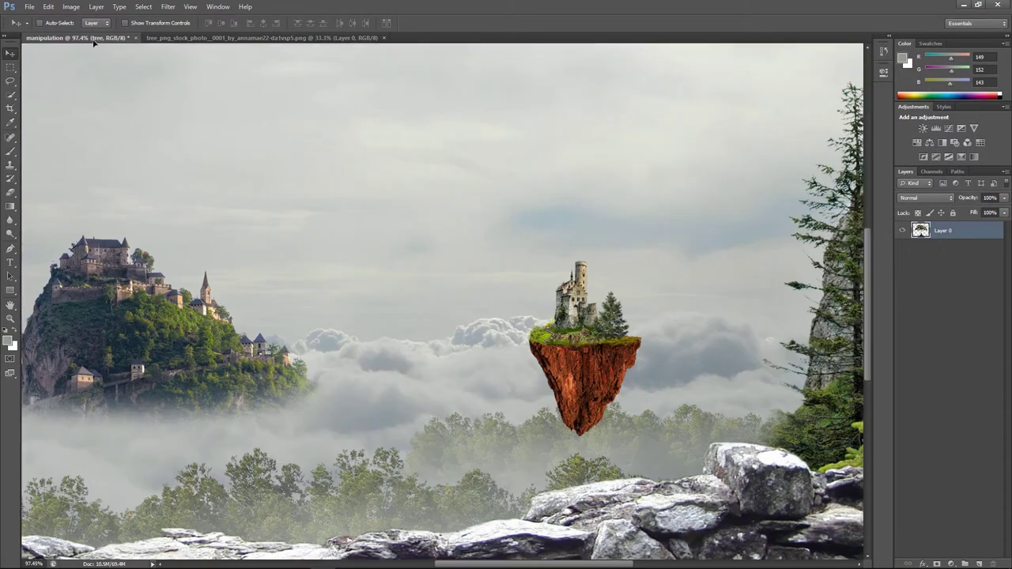
mouse_move(392, 100)
mouse_down()
mouse_move(951, 286)
mouse_move(948, 306)
mouse_up()
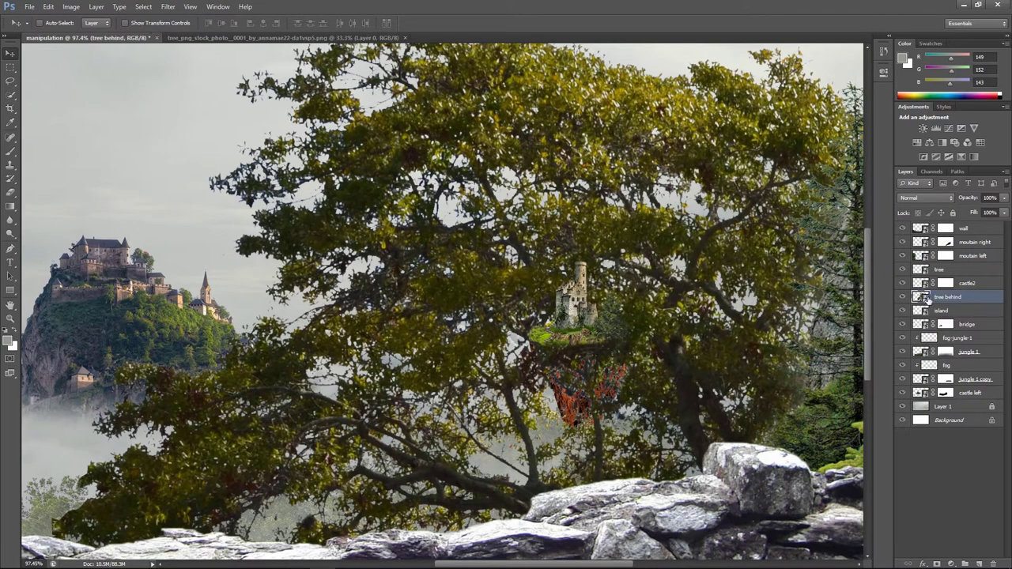
Shrink the leafy tree onto the island beside the castle and hide the pine tree
key(ctrl+t)
key(ctrl+0)
mouse_move(280, 135)
mouse_down()
mouse_move(409, 237)
mouse_move(549, 287)
mouse_move(596, 269)
mouse_up()
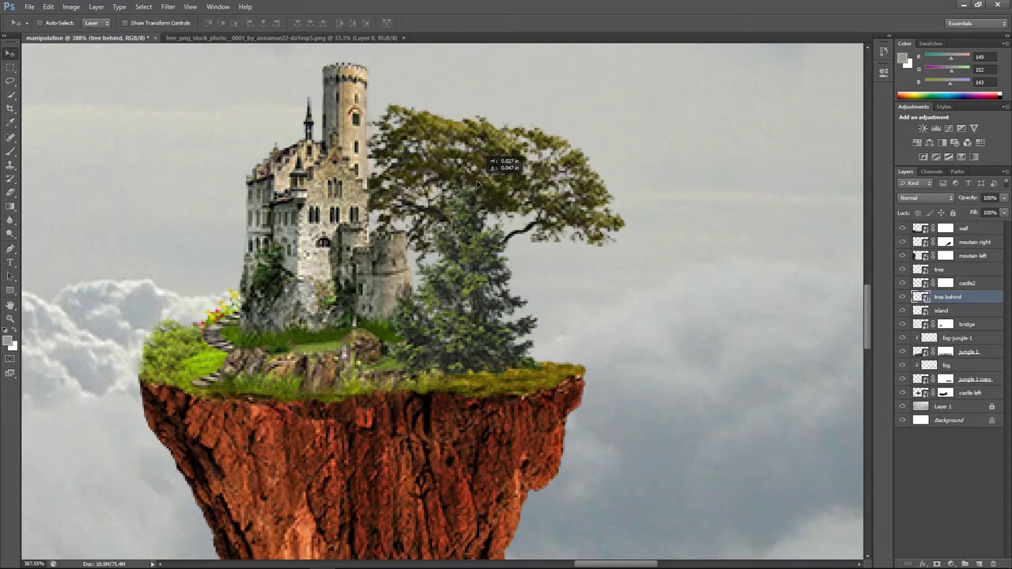
click(902, 269)
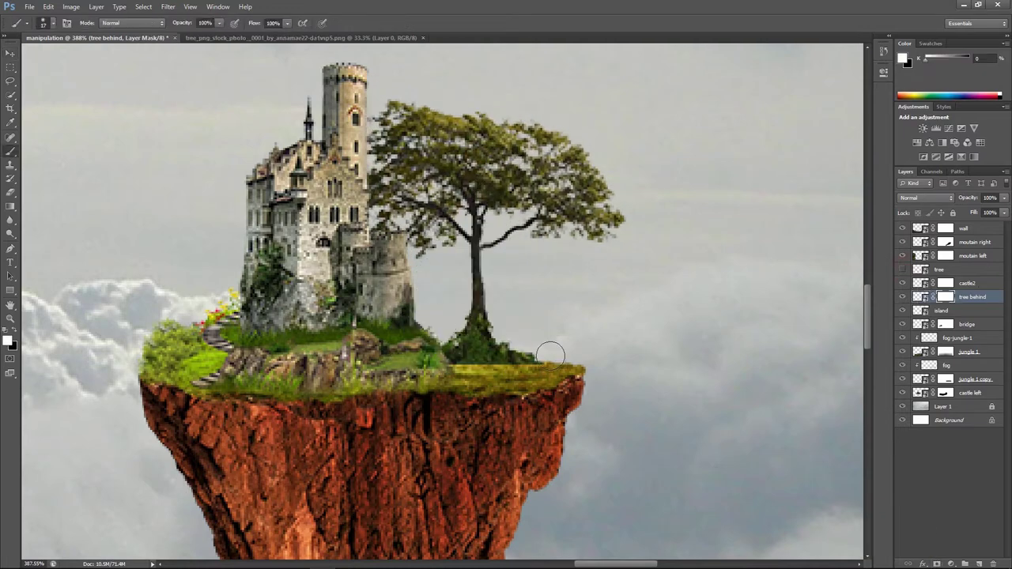
key(v)
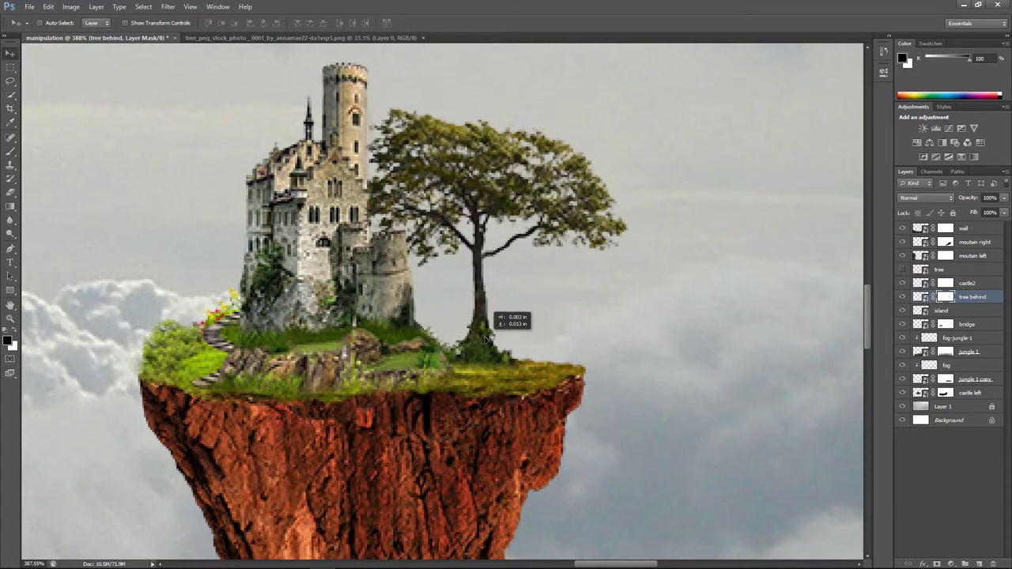
drag(487, 316, 435, 357)
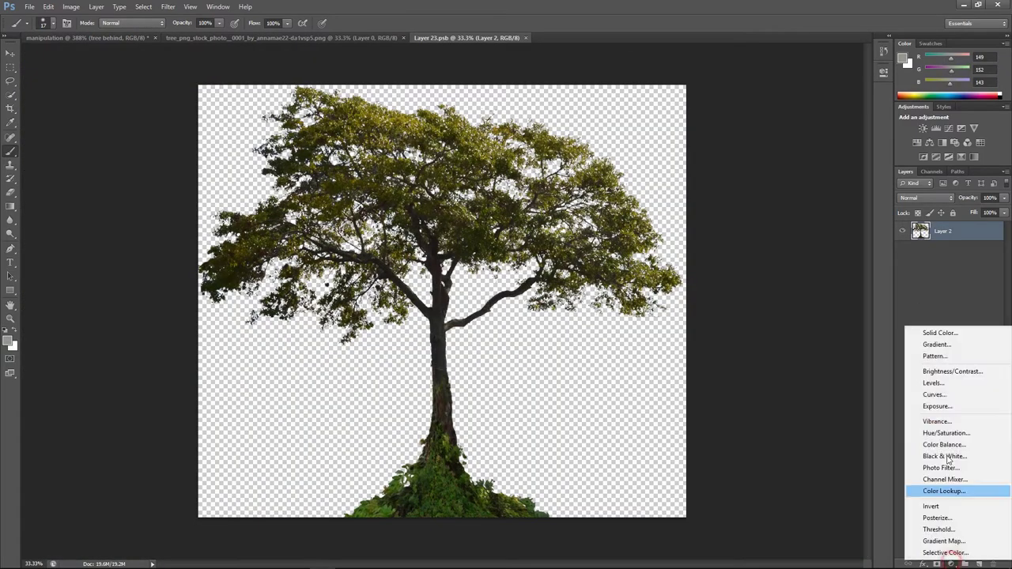
Add a Curves adjustment inside the leafy tree's contents and save Layer 22.psb
click(948, 427)
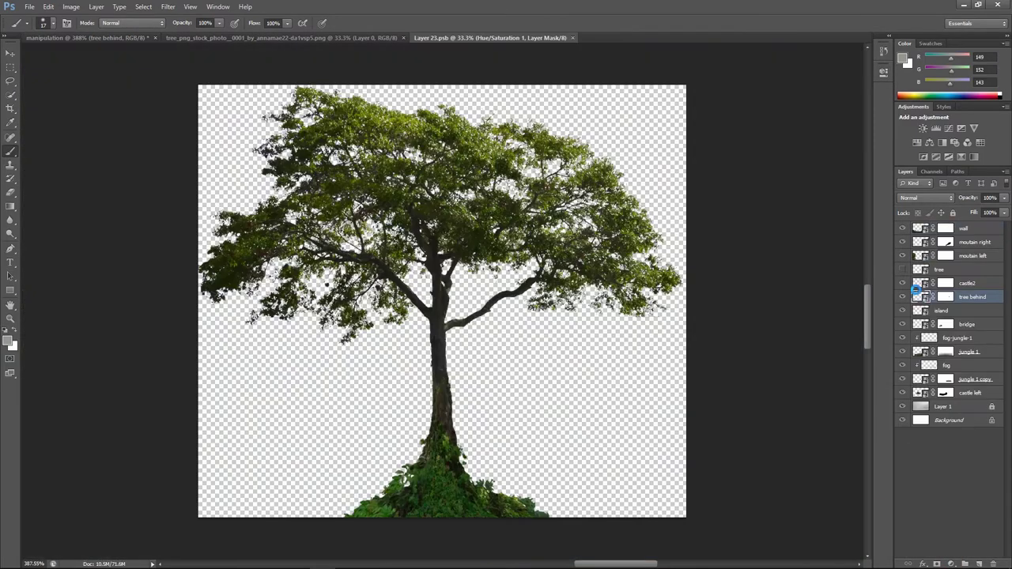
click(965, 563)
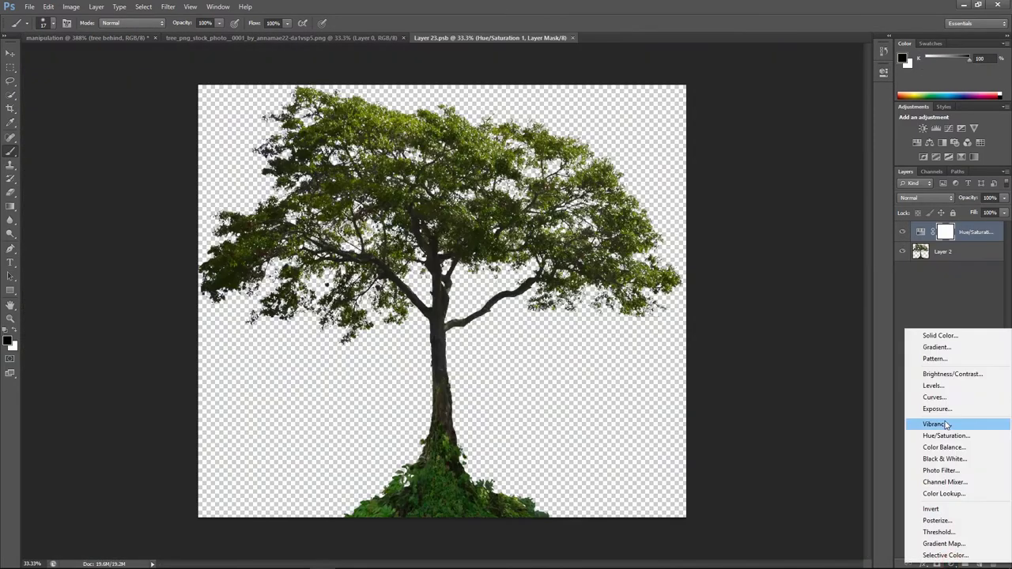
click(932, 397)
key(ctrl+w)
click(465, 219)
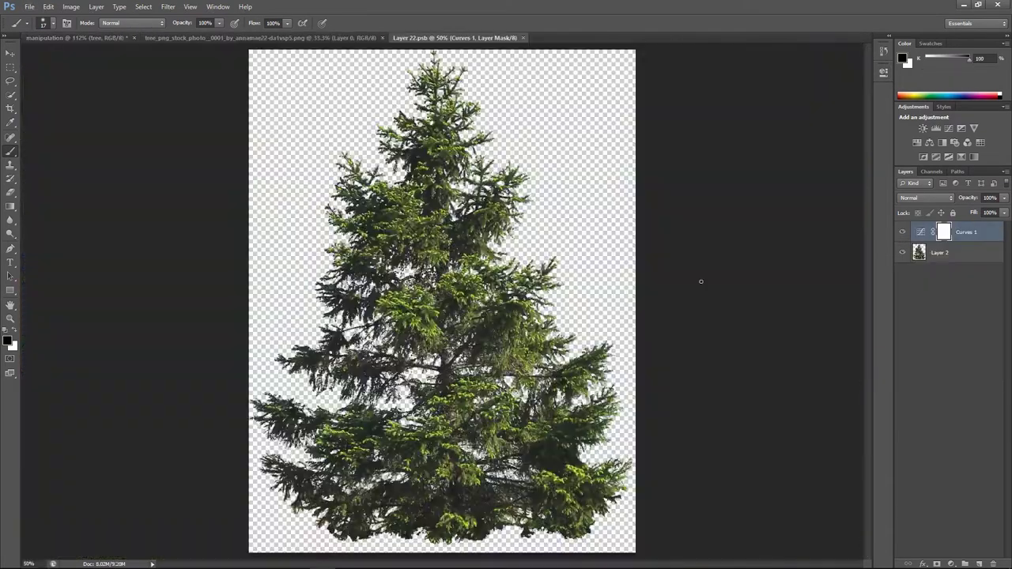
key(ctrl+w)
click(465, 219)
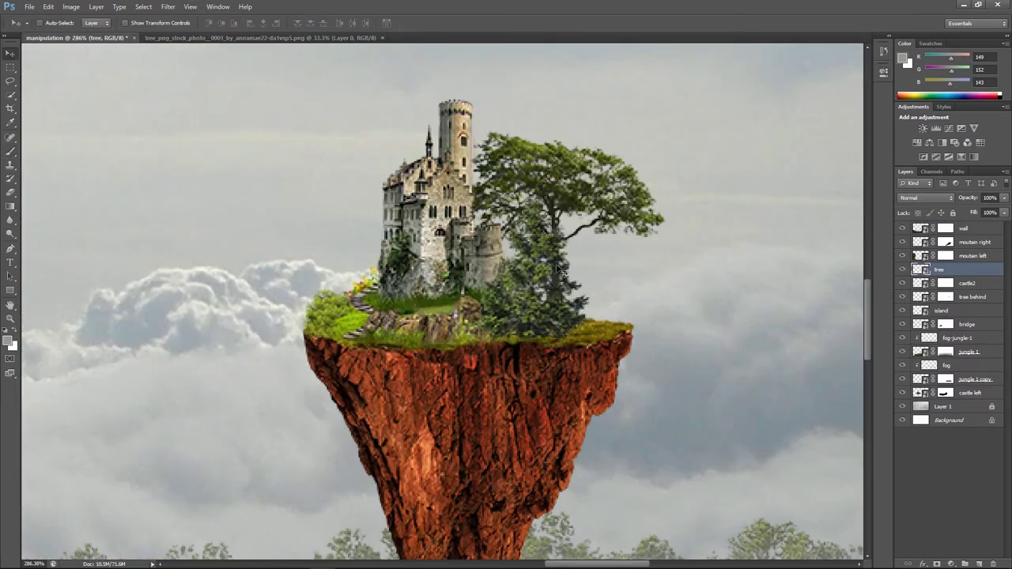
Enlarge the pine and big tree and reposition them on the floating island
key(ctrl+t)
drag(527, 284, 585, 231)
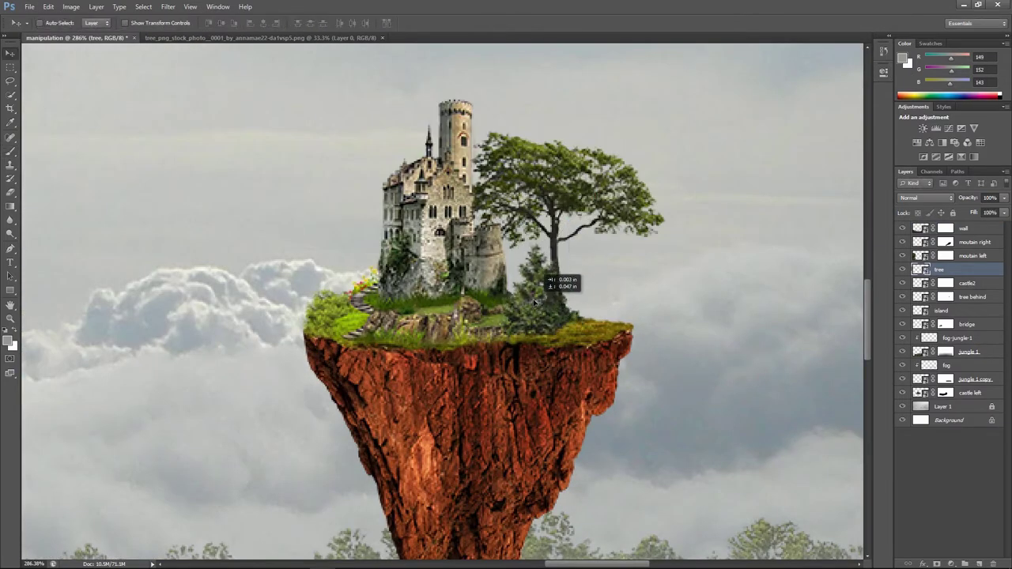
key(Return)
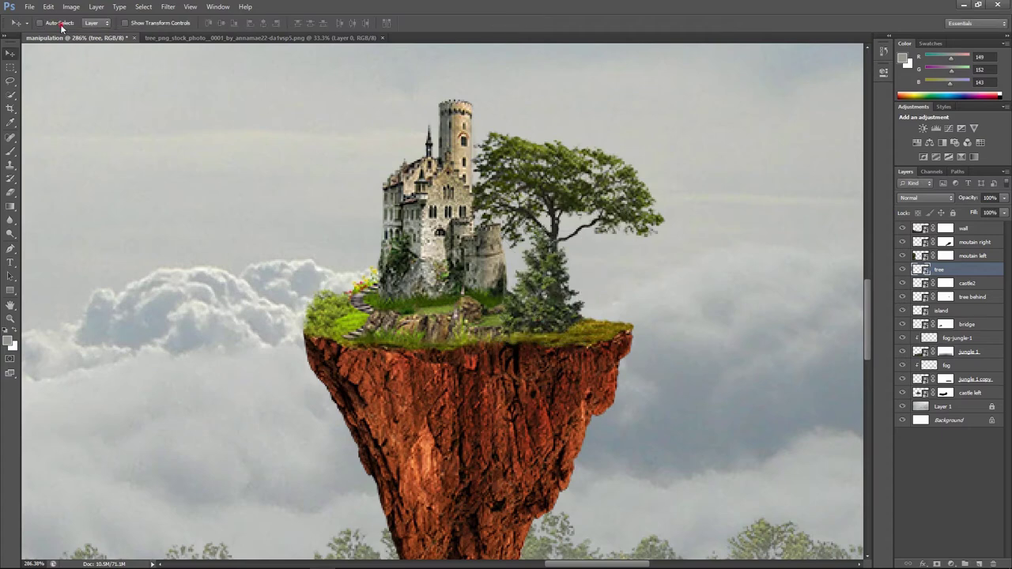
click(972, 296)
key(ctrl+t)
drag(676, 134, 705, 113)
key(Return)
drag(583, 165, 563, 227)
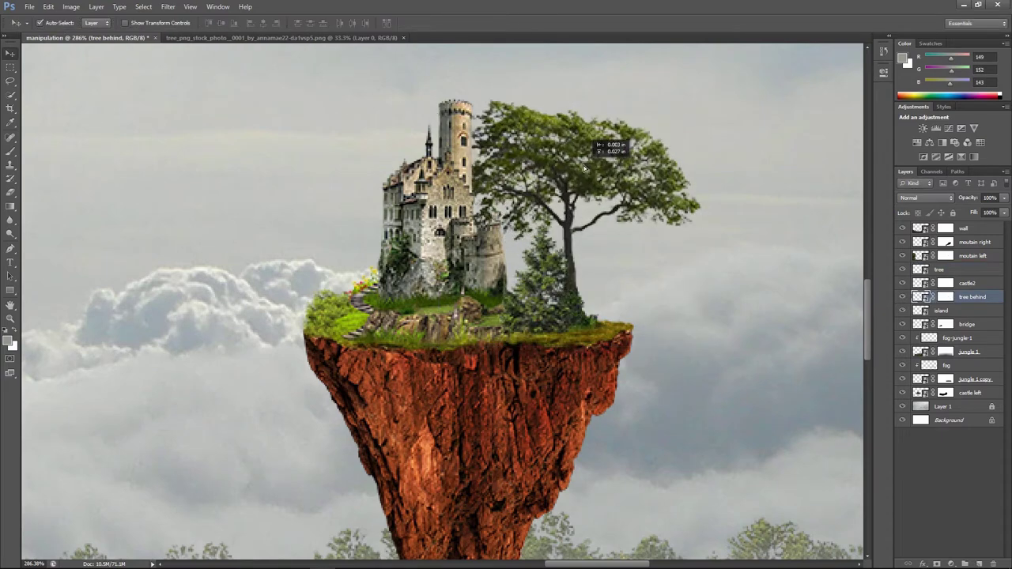
drag(545, 273, 553, 291)
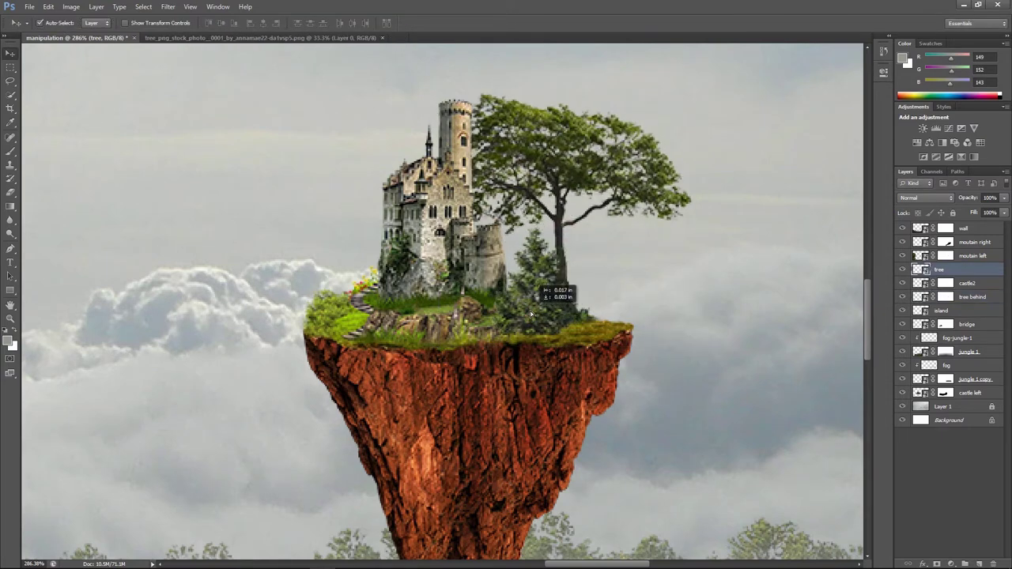
scroll(673, 293, down, 3)
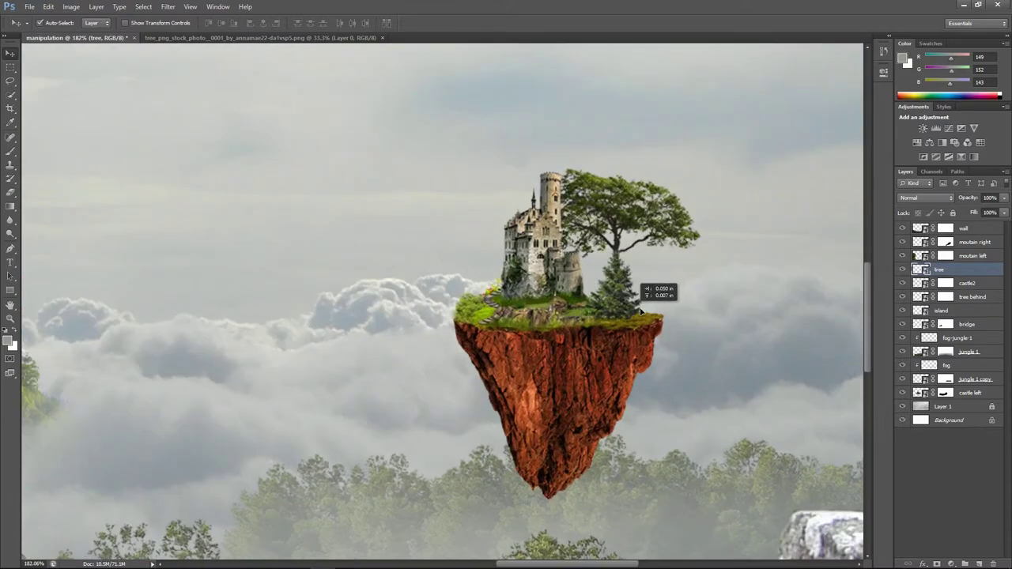
drag(640, 313, 632, 302)
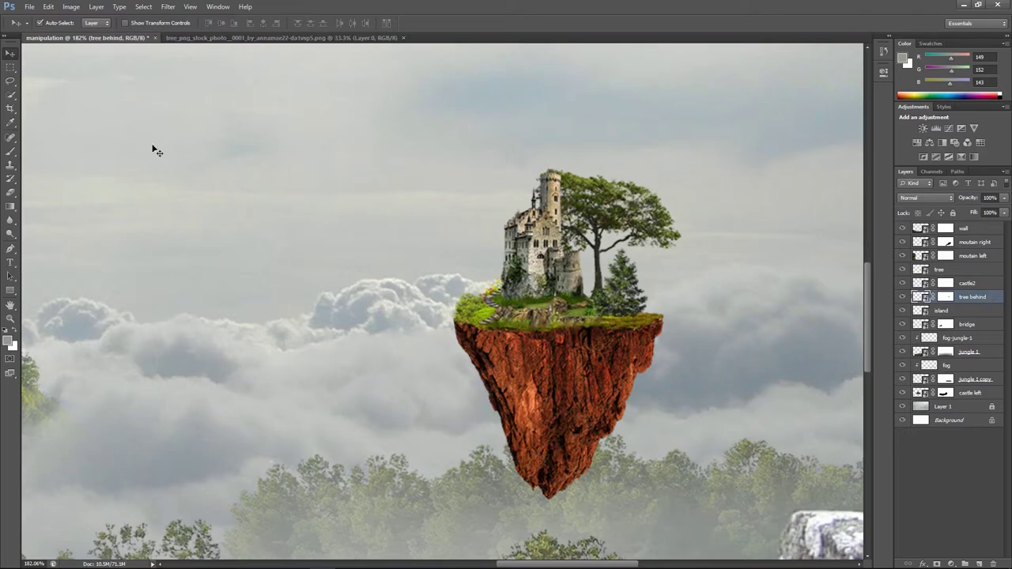
click(29, 6)
click(48, 29)
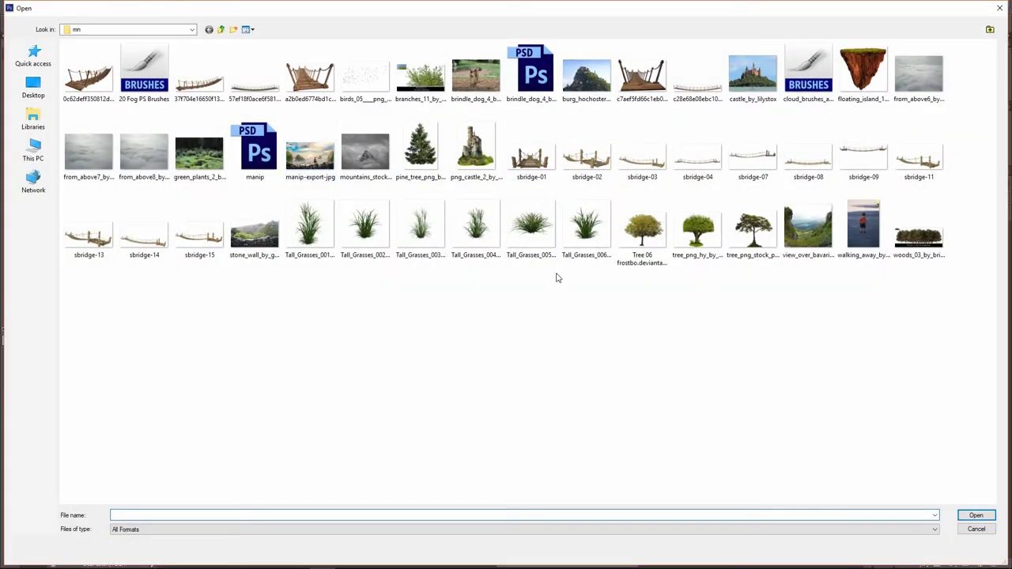
Open castle_by_lilystox.jpg, select the castle and hill, and refine edges around the spires
double_click(753, 75)
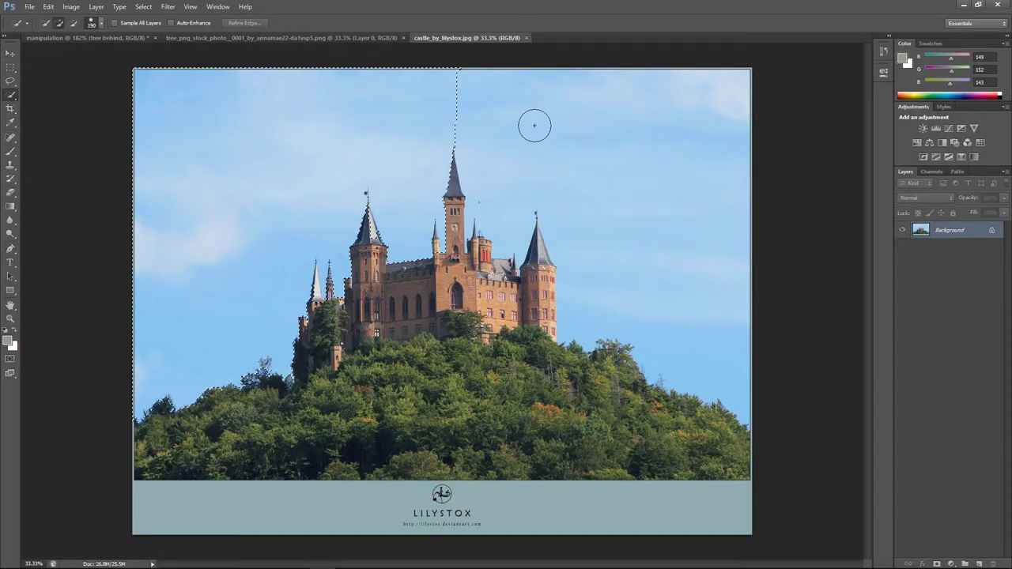
drag(535, 125, 688, 250)
key(ctrl+shift+i)
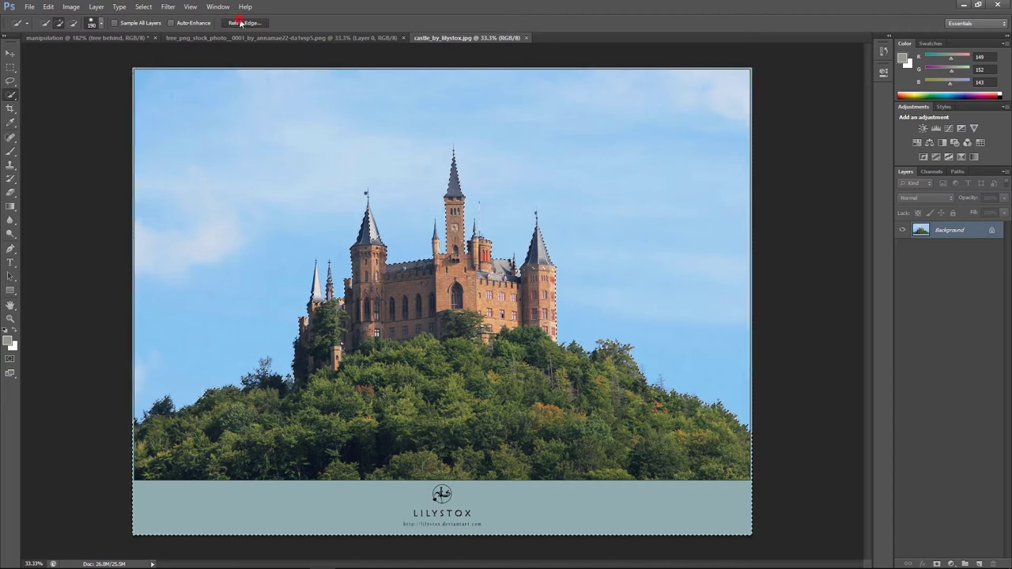
click(241, 23)
drag(371, 231, 364, 203)
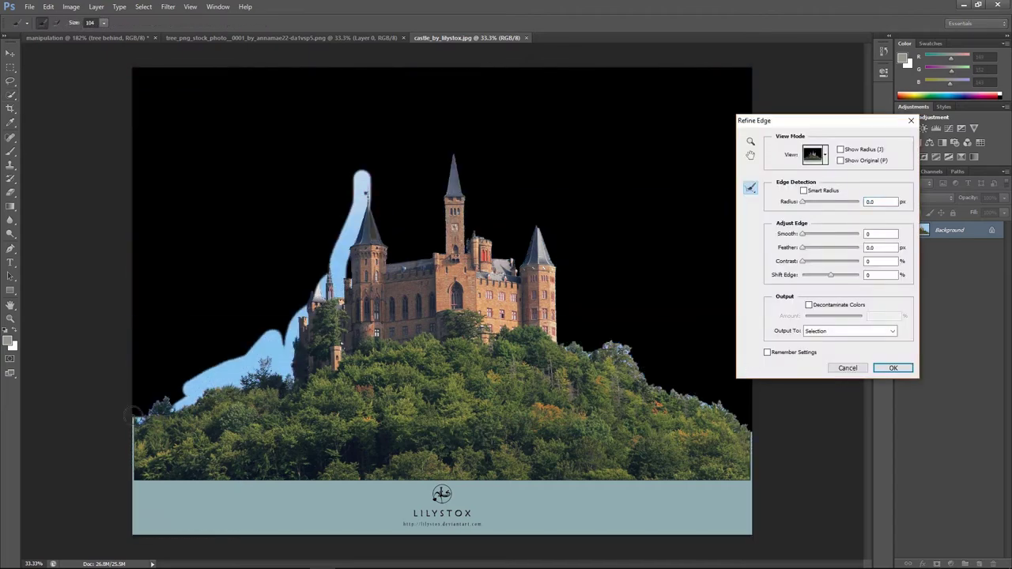
drag(189, 387, 136, 417)
mouse_move(365, 196)
mouse_down()
mouse_move(485, 214)
mouse_move(735, 418)
mouse_up()
scroll(293, 289, up, 2)
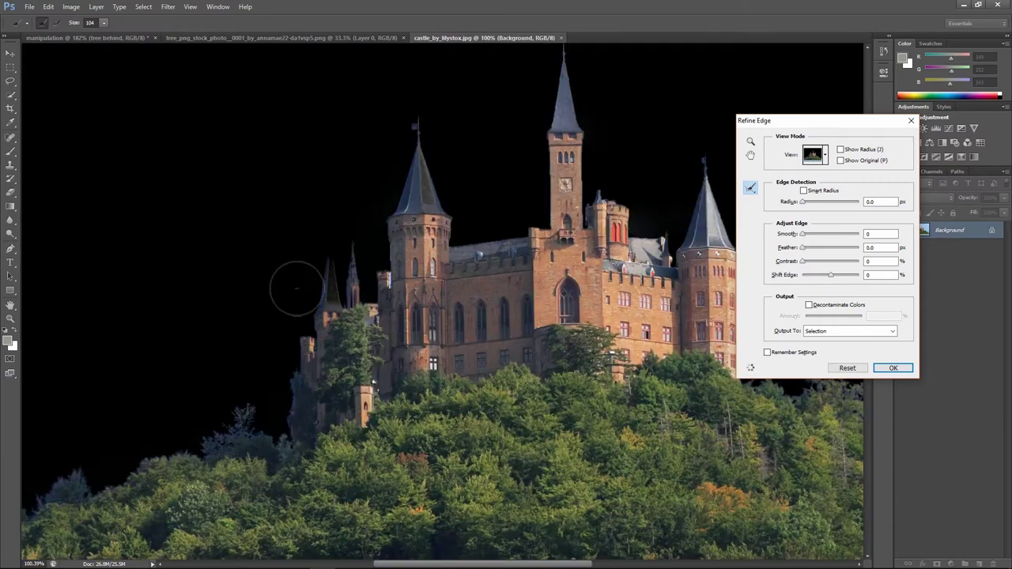
scroll(293, 289, up, 3)
drag(405, 200, 409, 166)
drag(474, 142, 508, 203)
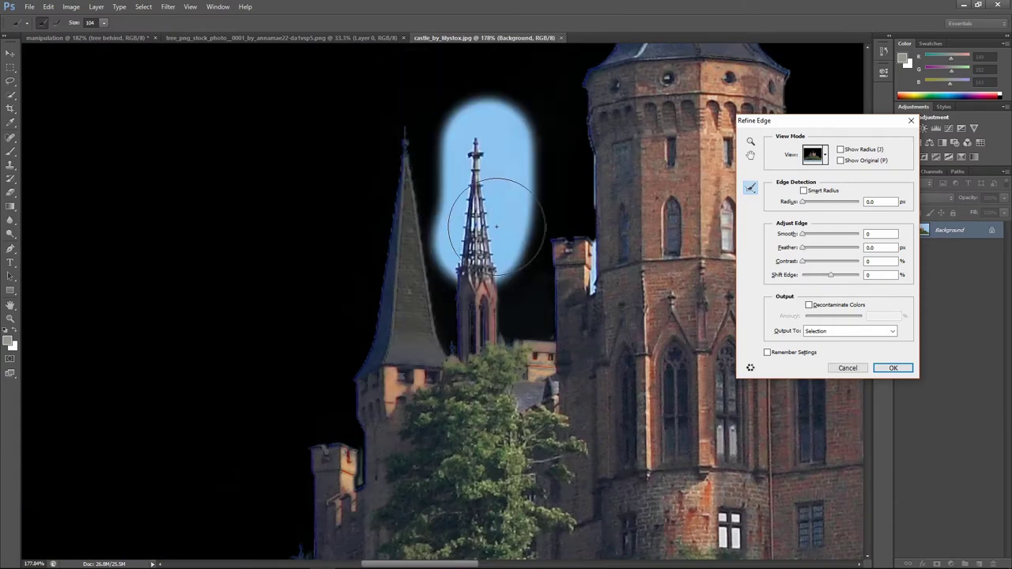
Output the refined castle cutout to a New Layer
click(850, 331)
click(842, 357)
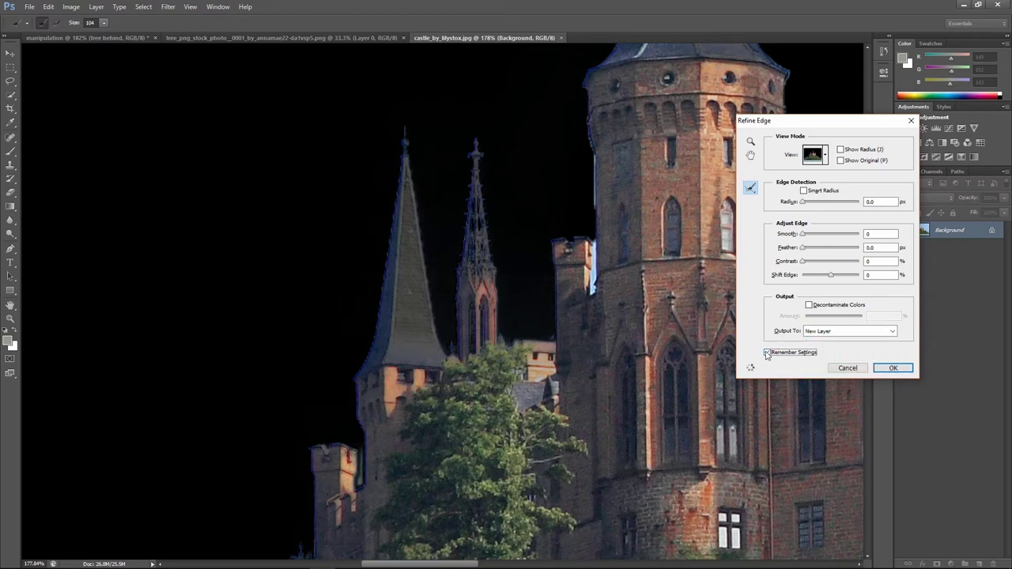
click(893, 368)
key(ctrl+0)
Move the castle cutout into the composite, place it below castle left, and hide it
click(11, 53)
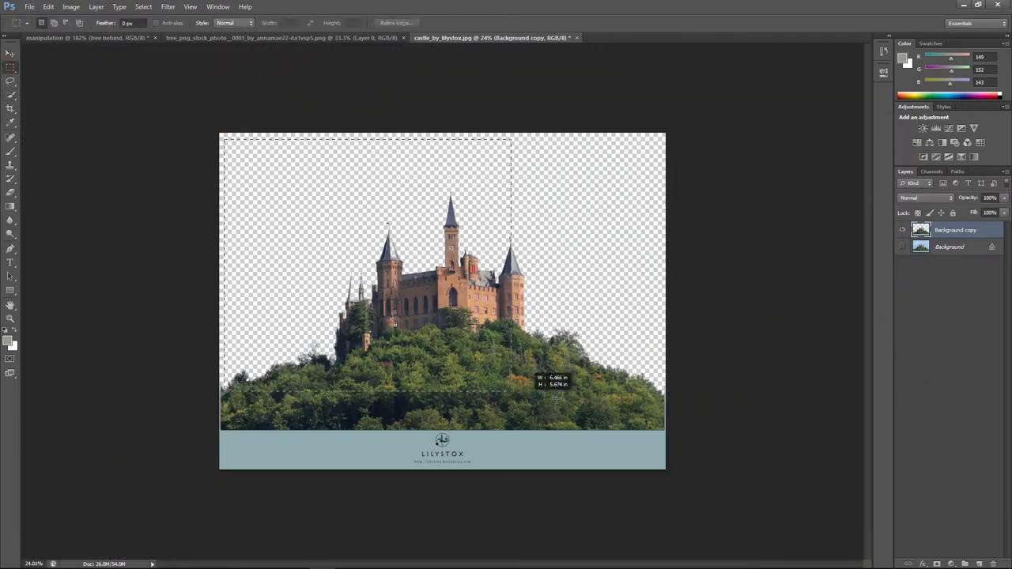
drag(521, 368, 261, 317)
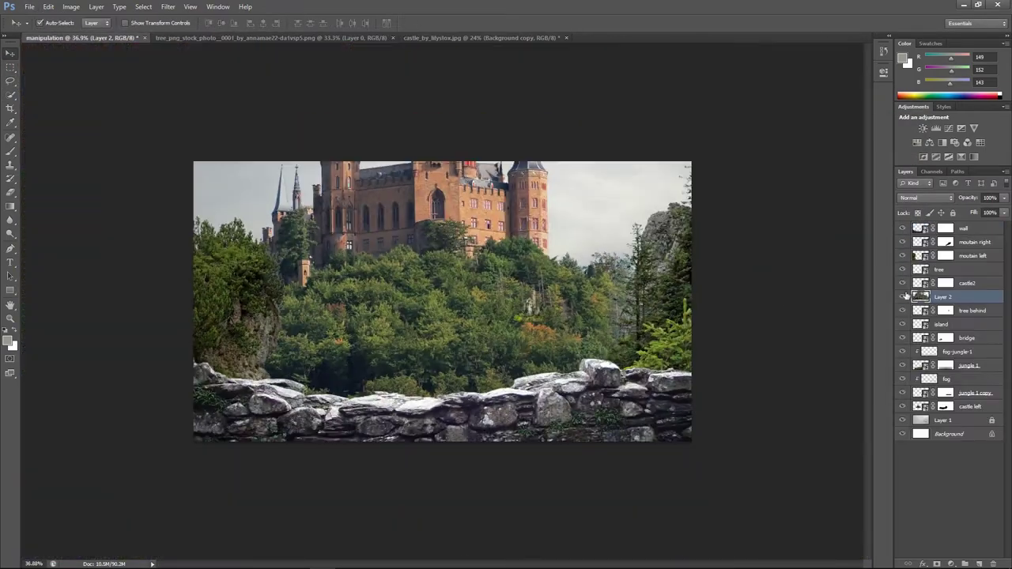
drag(942, 297, 964, 413)
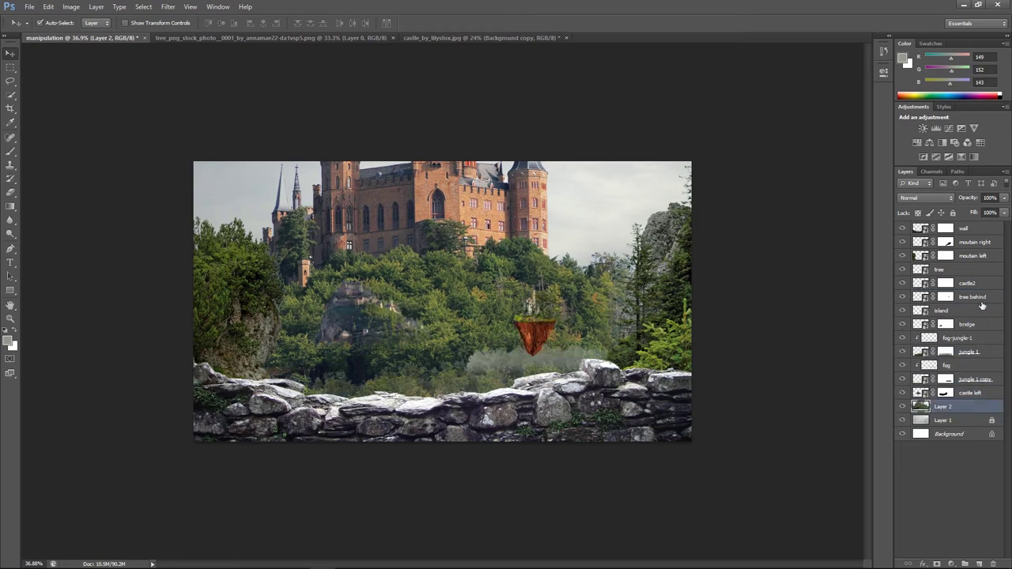
click(964, 269)
shift+click(963, 314)
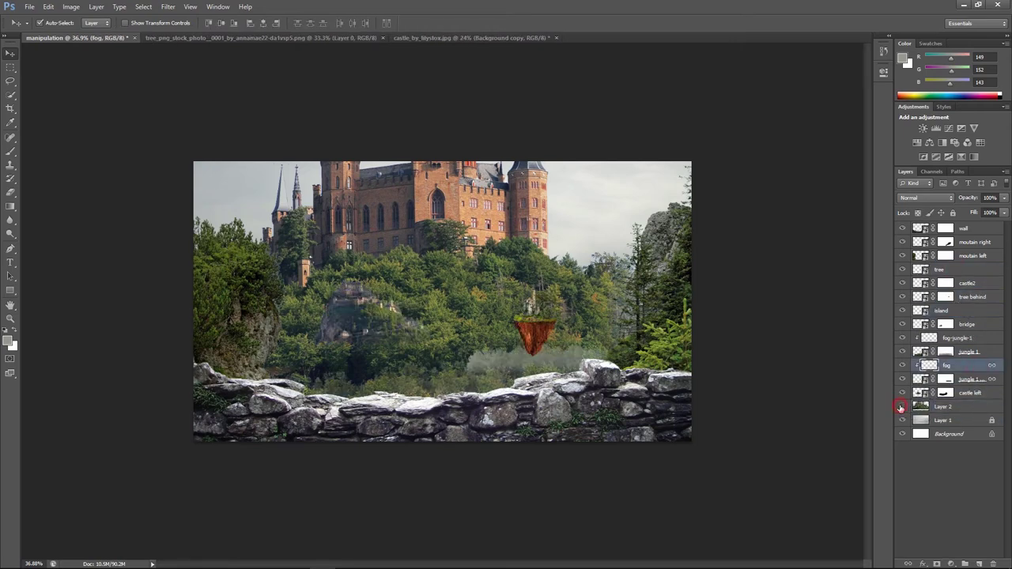
click(902, 406)
click(363, 329)
Group the tree, castle2, tree behind and island layers below castle left as 'island'
click(963, 269)
shift+click(964, 310)
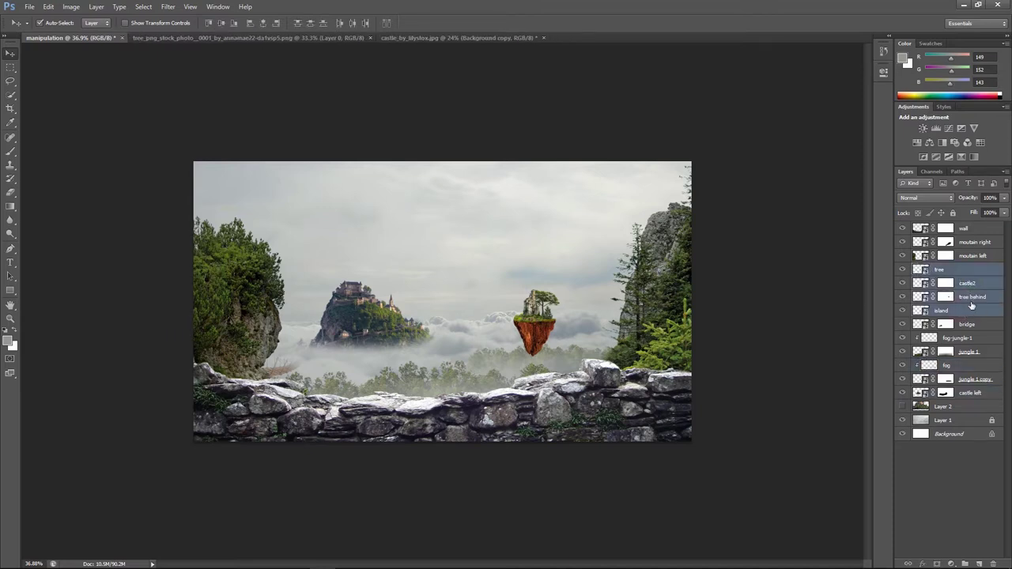
drag(972, 299, 964, 384)
key(ctrl+g)
text(island)
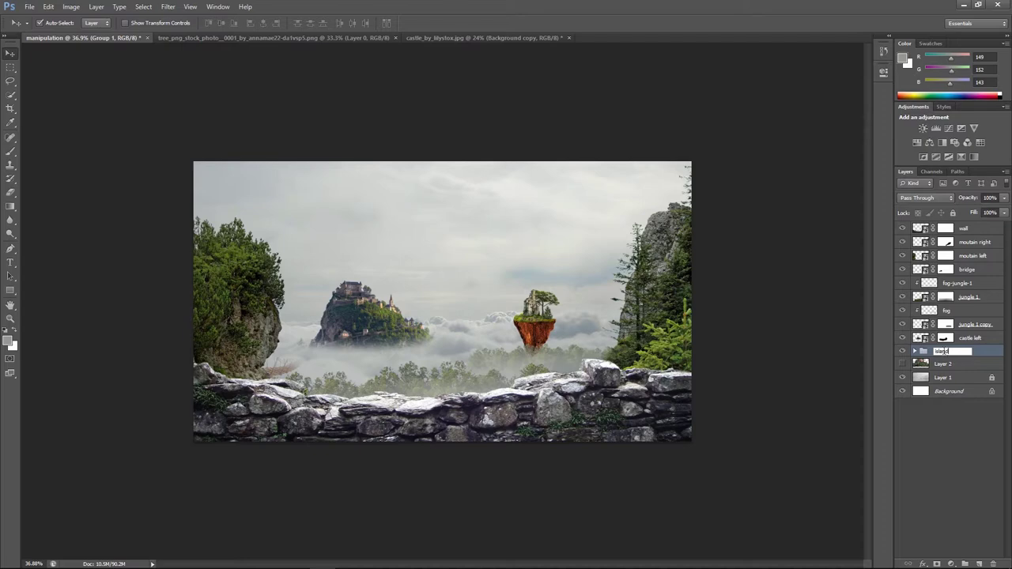
key(Return)
Paint black on the island layer's mask with a large brush to hide the lower rock
click(915, 350)
click(954, 405)
key(d)
key(b)
scroll(485, 319, up, 5)
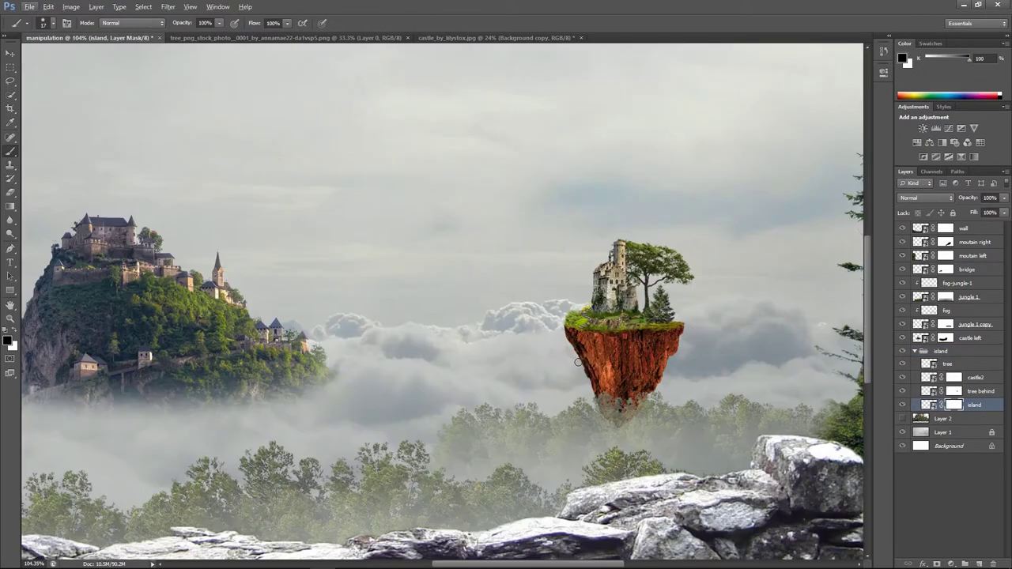
key(bracketright)
key(bracketright)
key(bracketright)
drag(578, 361, 670, 395)
Mask away more of the island's rock base with a bigger brush, redoing one stroke
drag(616, 372, 556, 397)
key(bracketright)
key(bracketright)
key(bracketright)
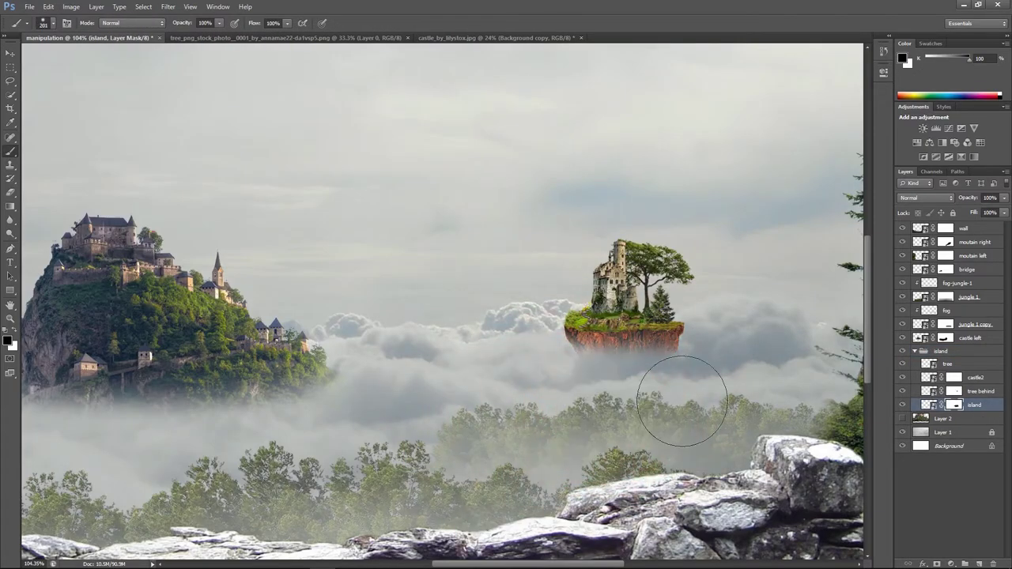
drag(681, 402, 546, 395)
key(ctrl+z)
drag(698, 412, 691, 384)
Fit the image on screen and nudge the island group slightly into place
key(ctrl+0)
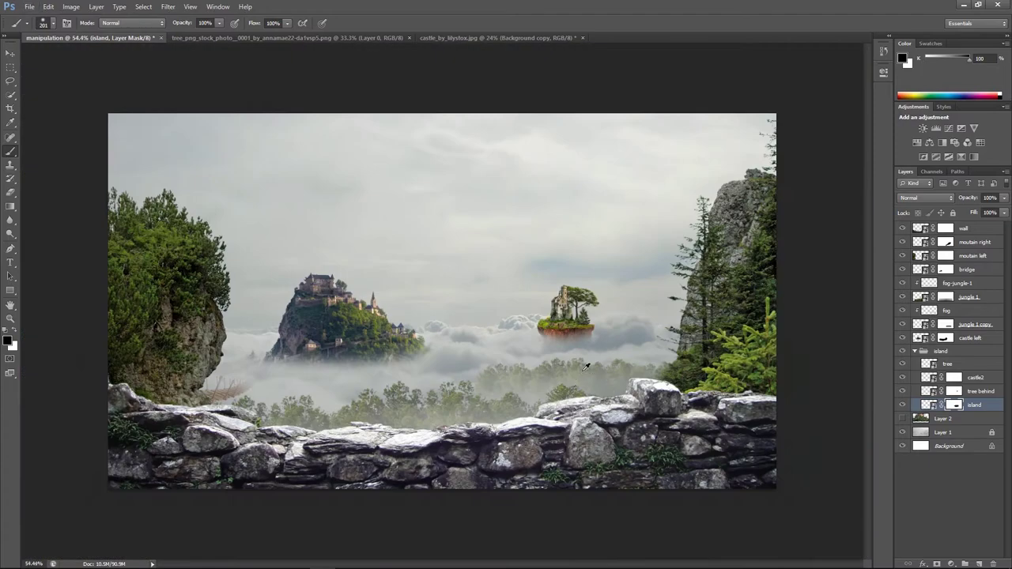
key(ctrl+0)
key(v)
ctrl+click(593, 316)
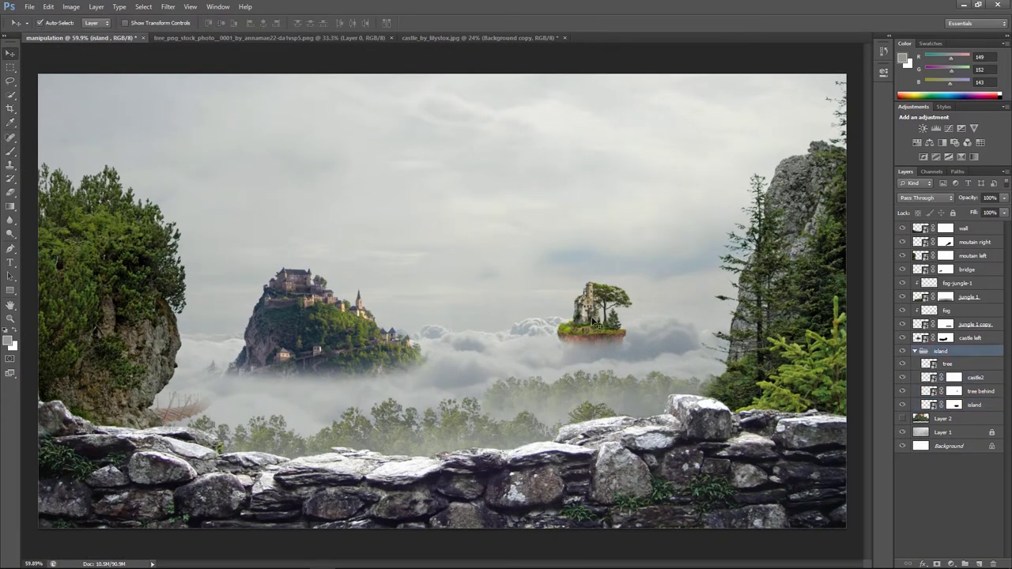
drag(608, 316, 589, 315)
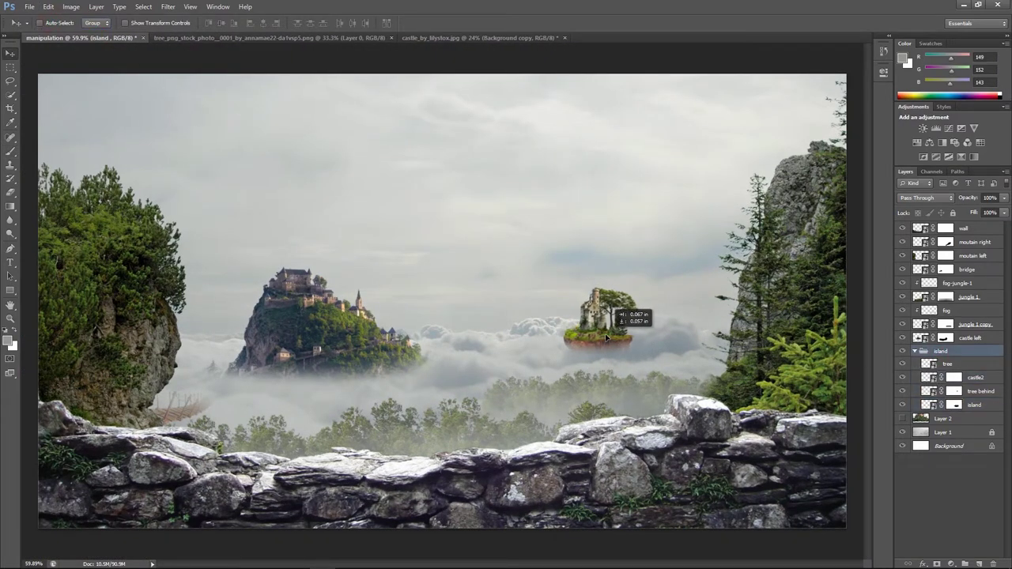
scroll(528, 319, down, 2)
drag(528, 319, 543, 327)
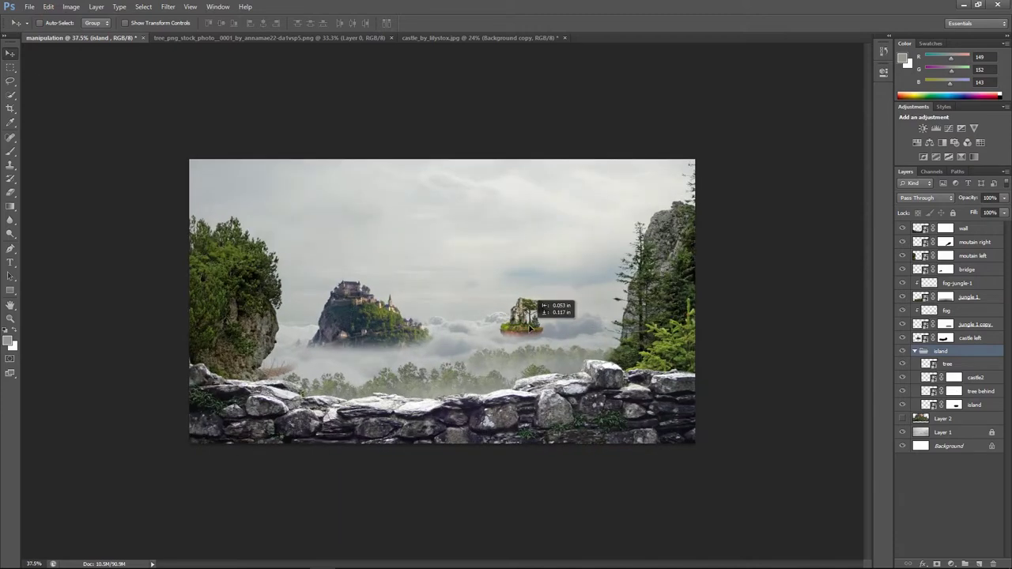
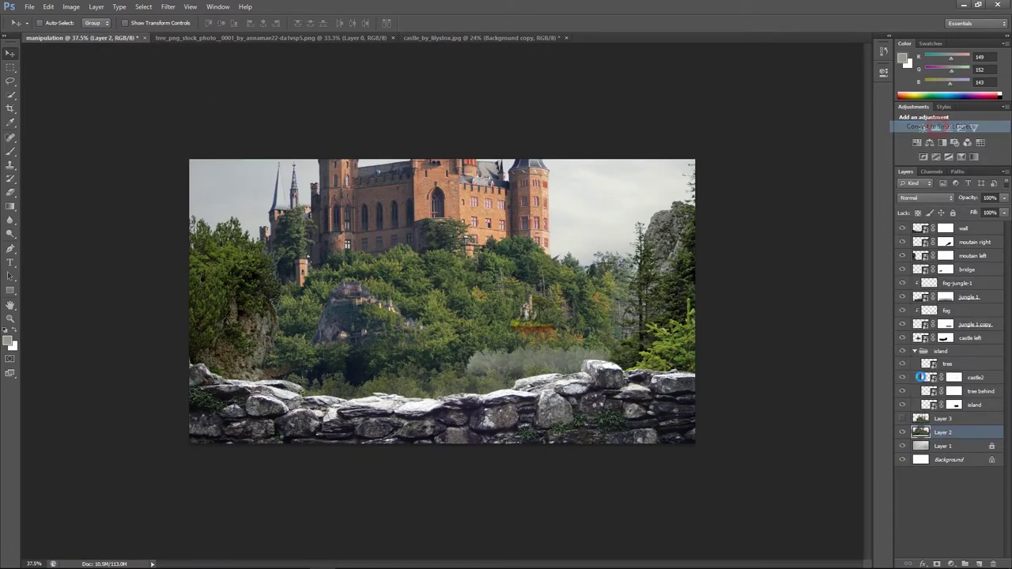
Rename Layer 2 to castle 3, then scale and position it left of centre
double_click(944, 432)
text(castle 3)
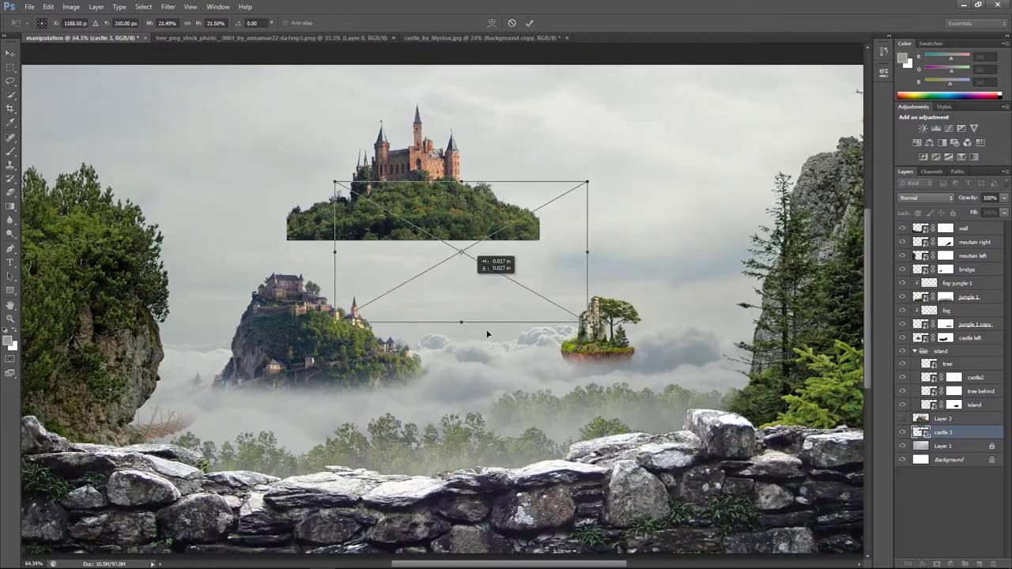
drag(487, 334, 508, 408)
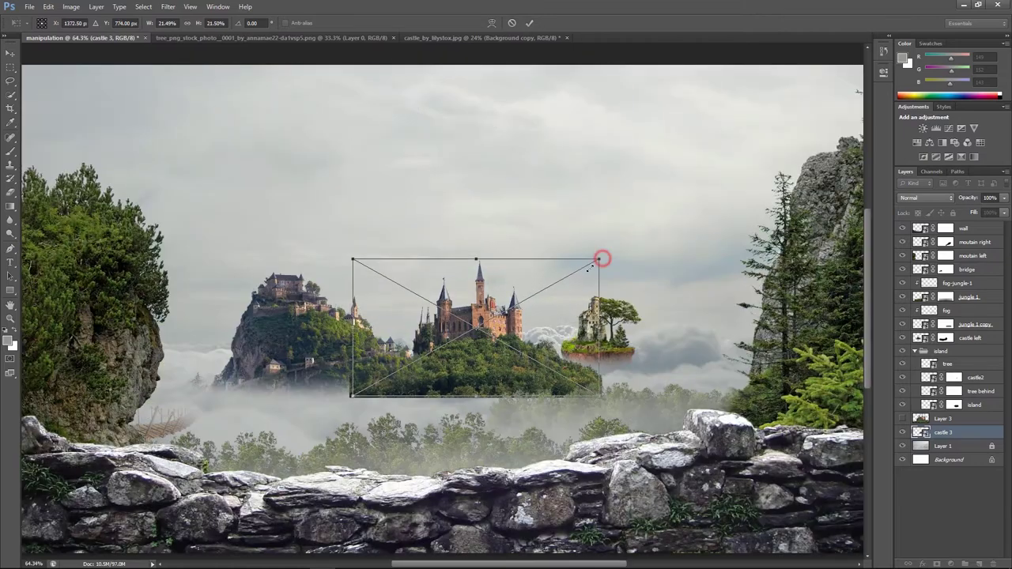
drag(601, 256, 558, 289)
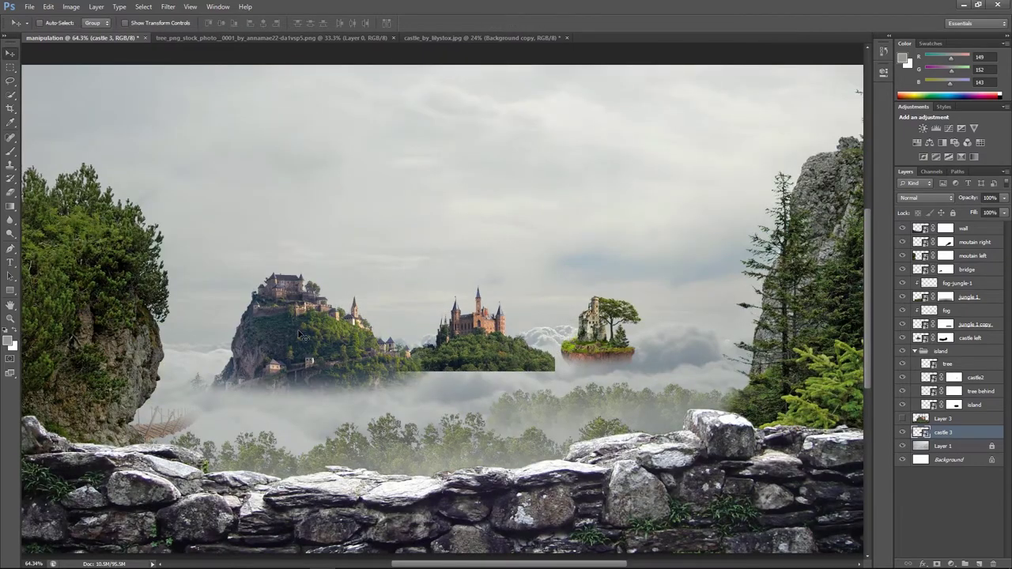
mouse_move(487, 347)
mouse_down()
mouse_move(548, 344)
mouse_move(324, 365)
mouse_up()
drag(366, 318, 417, 289)
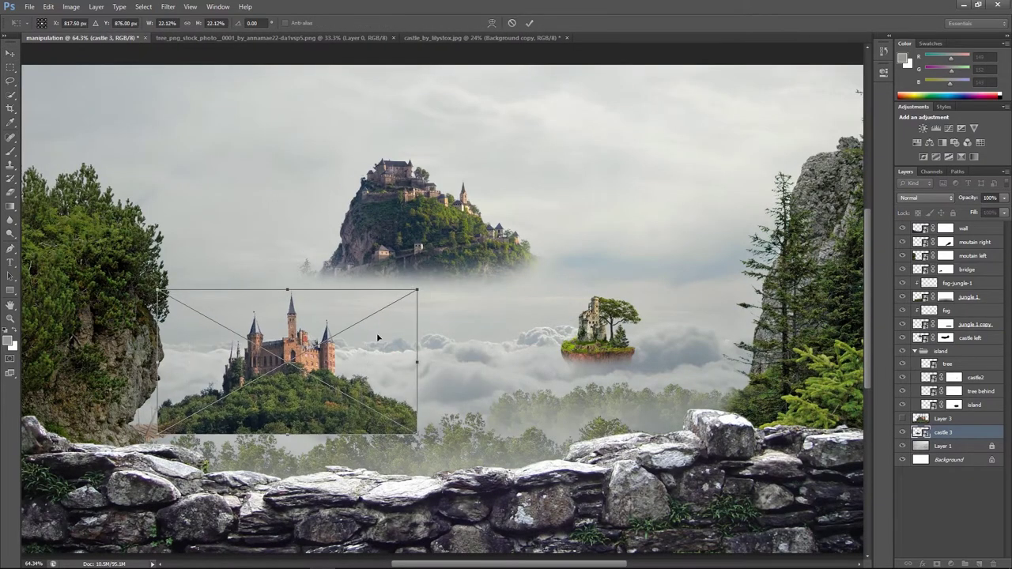
key(Return)
drag(311, 401, 330, 347)
Add a layer mask to castle 3 and brush away the island's square bottom
click(937, 563)
key(b)
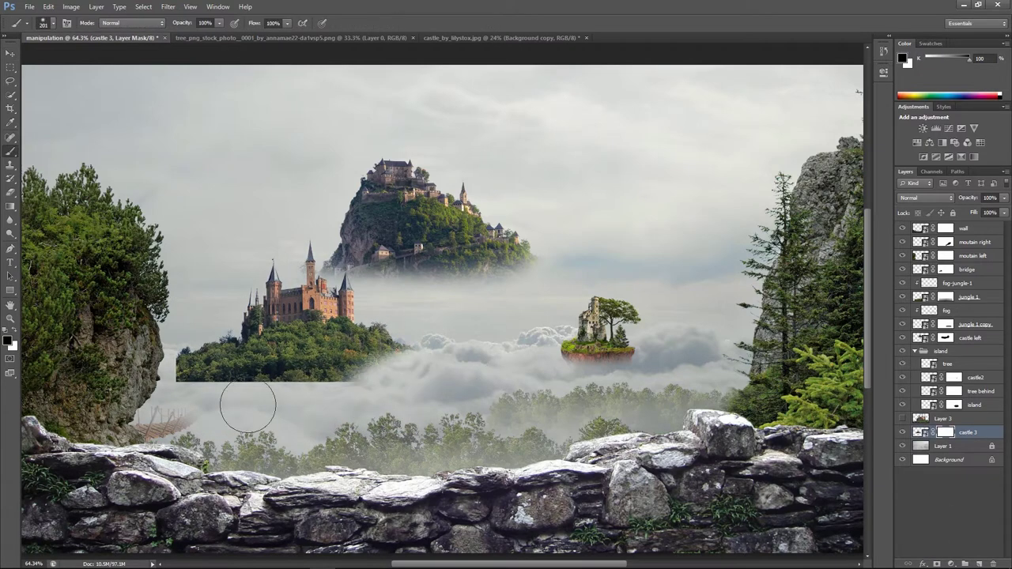
drag(248, 407, 409, 404)
Enlarge castle 3 to about 129%, then fine-tune its size and shift it slightly left and down
key(ctrl+t)
drag(437, 237, 473, 215)
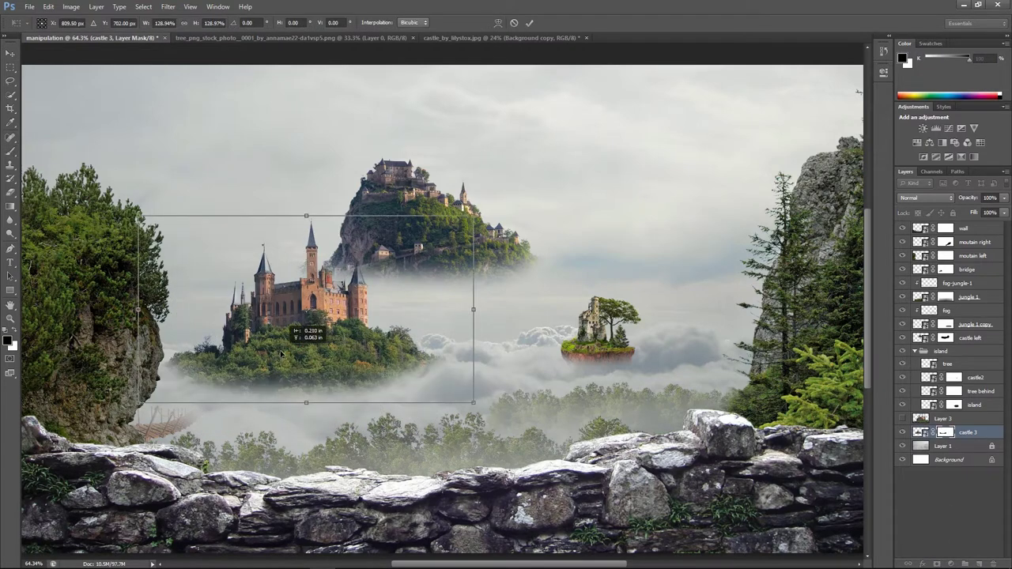
key(Return)
key(ctrl+t)
drag(281, 355, 271, 368)
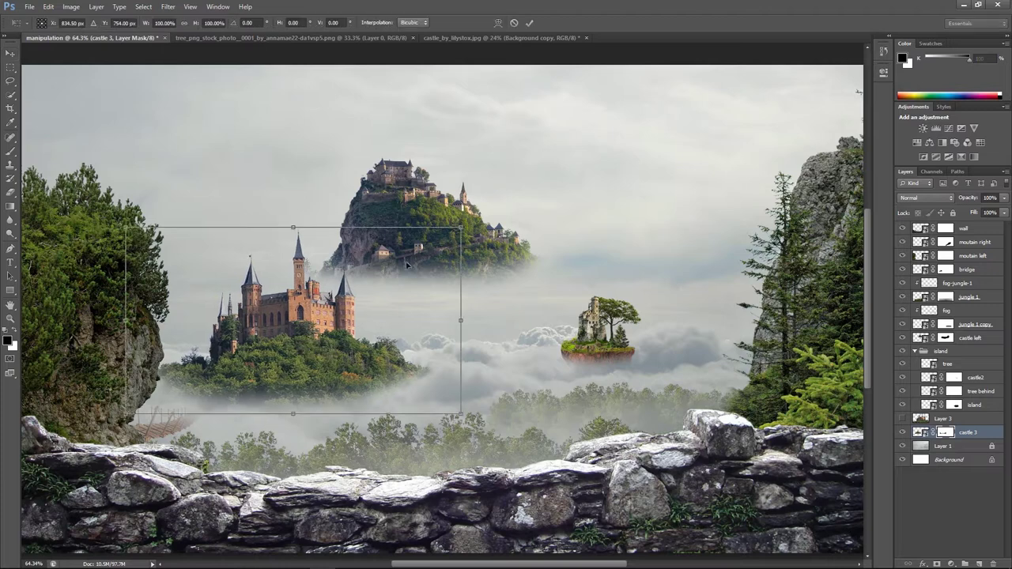
drag(449, 236, 448, 234)
key(Return)
drag(284, 332, 277, 340)
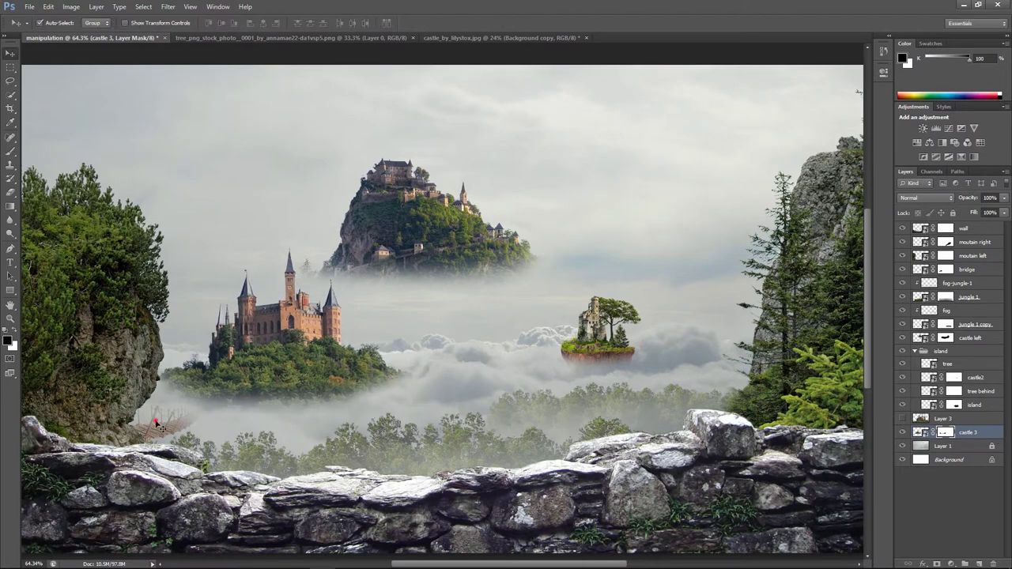
click(153, 437)
click(945, 432)
Fade castle 3's lower edge into the fog on its mask
key(d)
key(b)
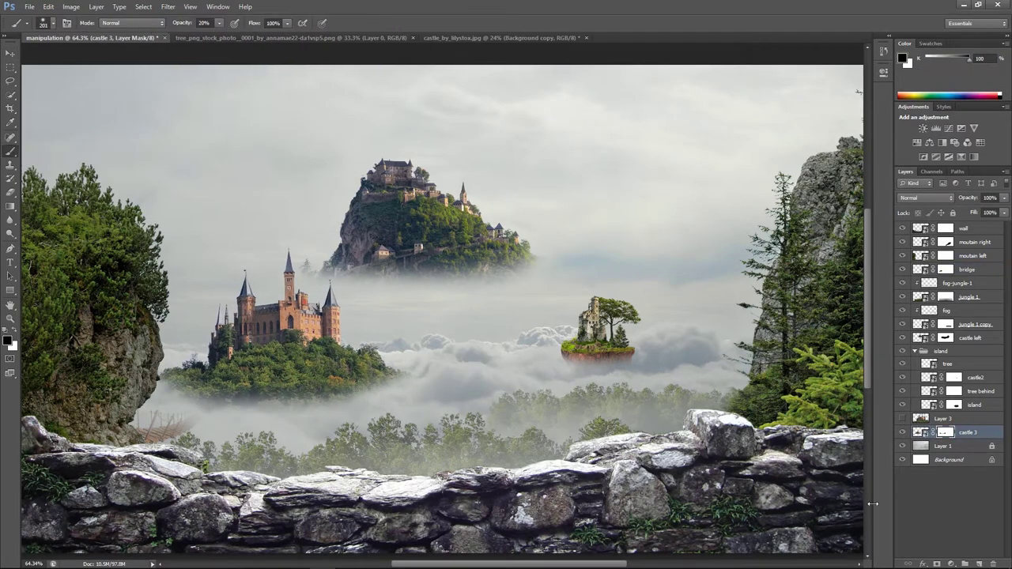
drag(232, 419, 297, 427)
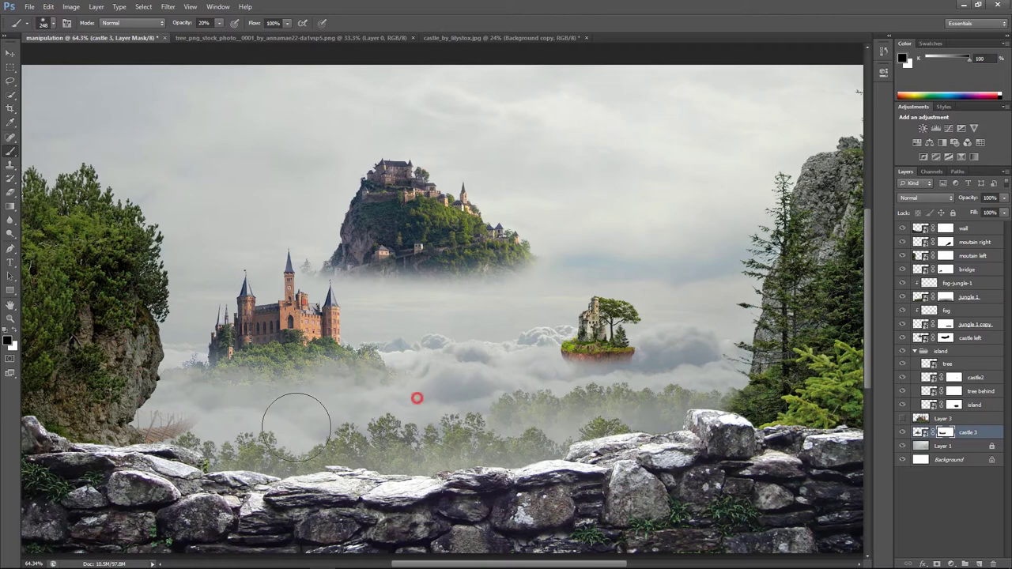
Mask the island group and paint grey fog over the floating island's red base
click(940, 351)
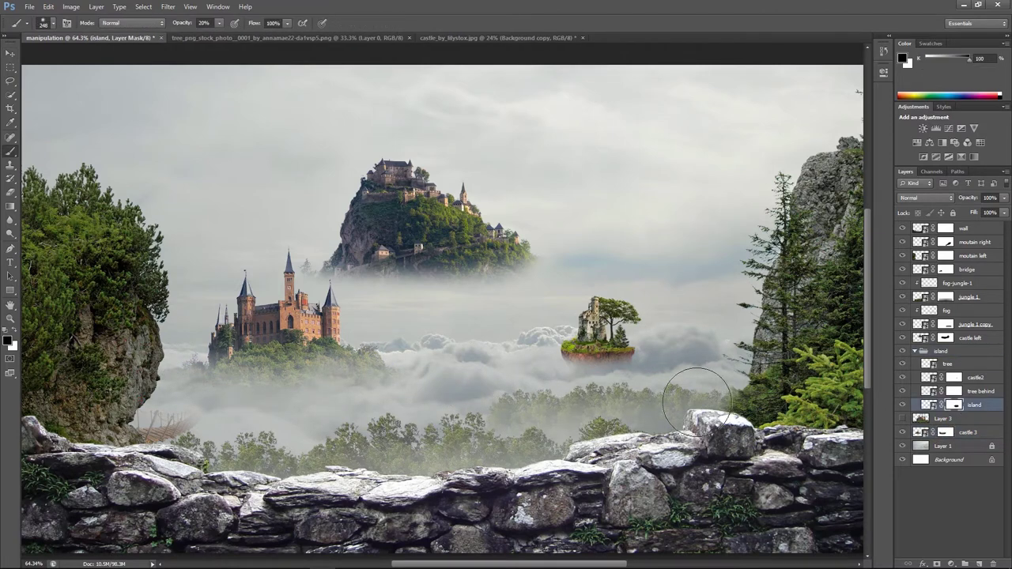
click(937, 564)
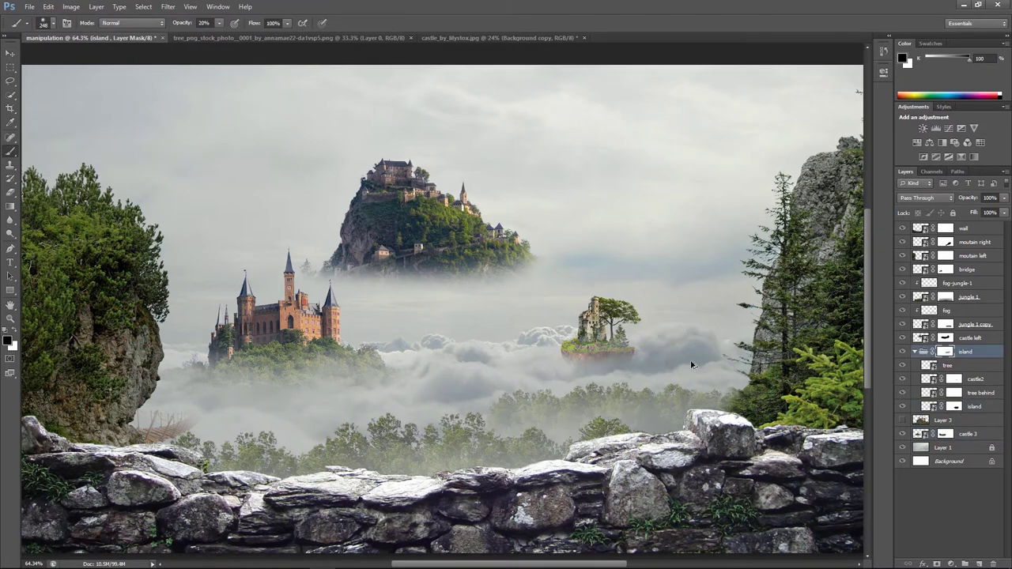
key(ctrl+shift+alt+n)
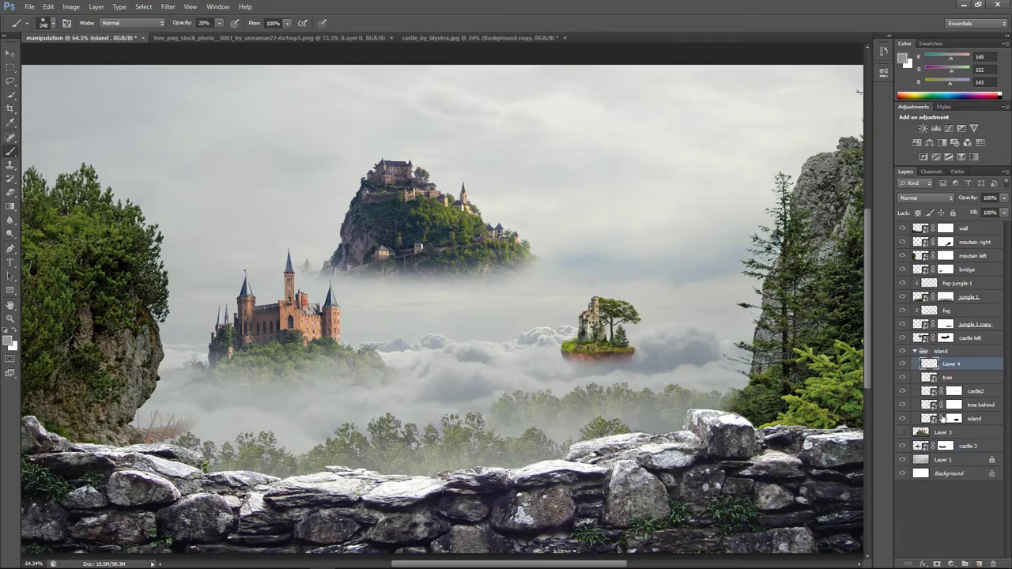
mouse_move(649, 371)
mouse_down()
mouse_move(694, 306)
mouse_move(561, 406)
mouse_up()
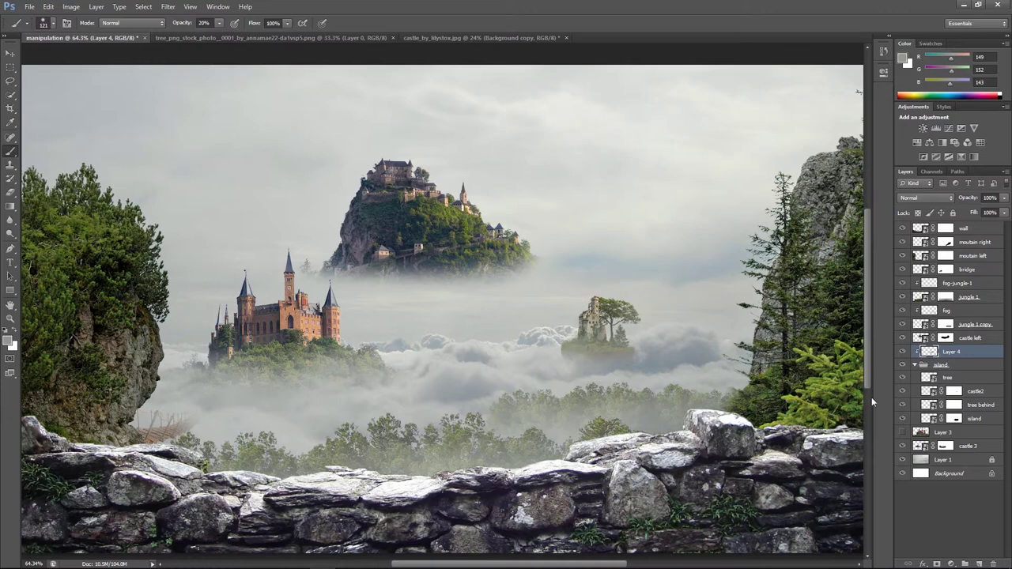
Paint fog around castle 3's base on a new layer clipped to it
ctrl+click(278, 332)
key(ctrl+shift+alt+n)
key(ctrl+alt+g)
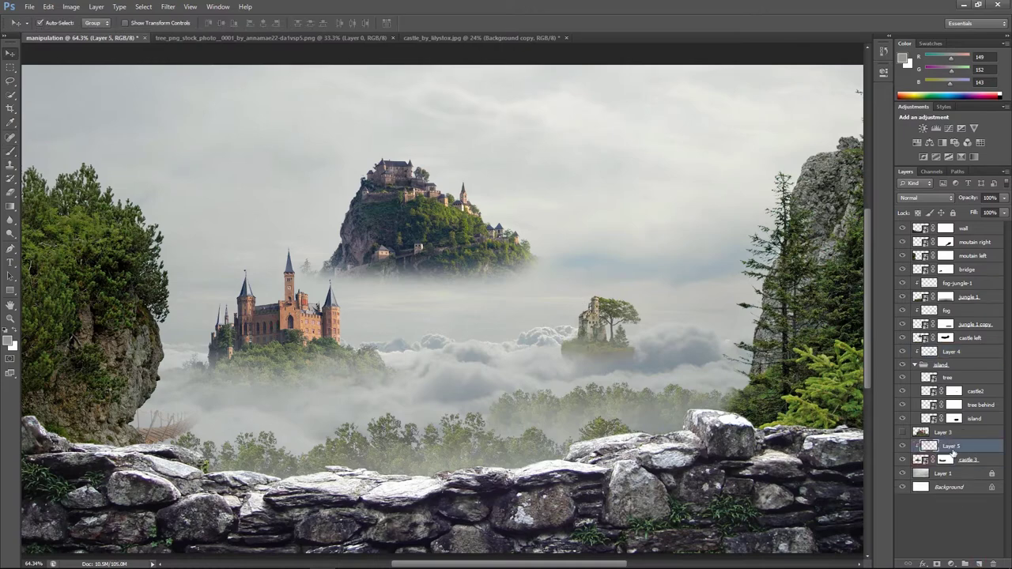
key(b)
drag(219, 368, 419, 410)
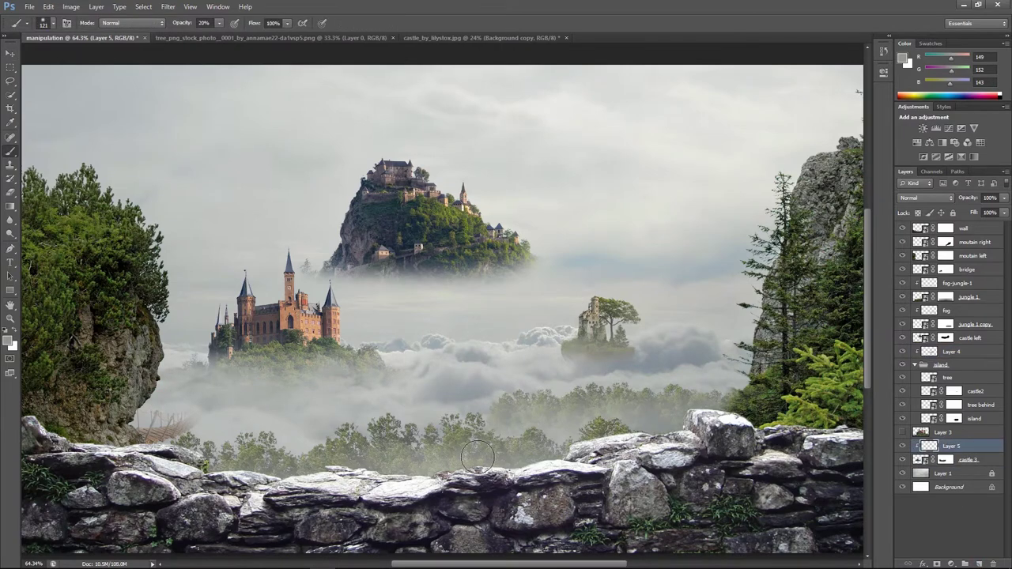
Erase excess fog to reveal the island's stairs and greenery
click(954, 418)
scroll(605, 328, up, 5)
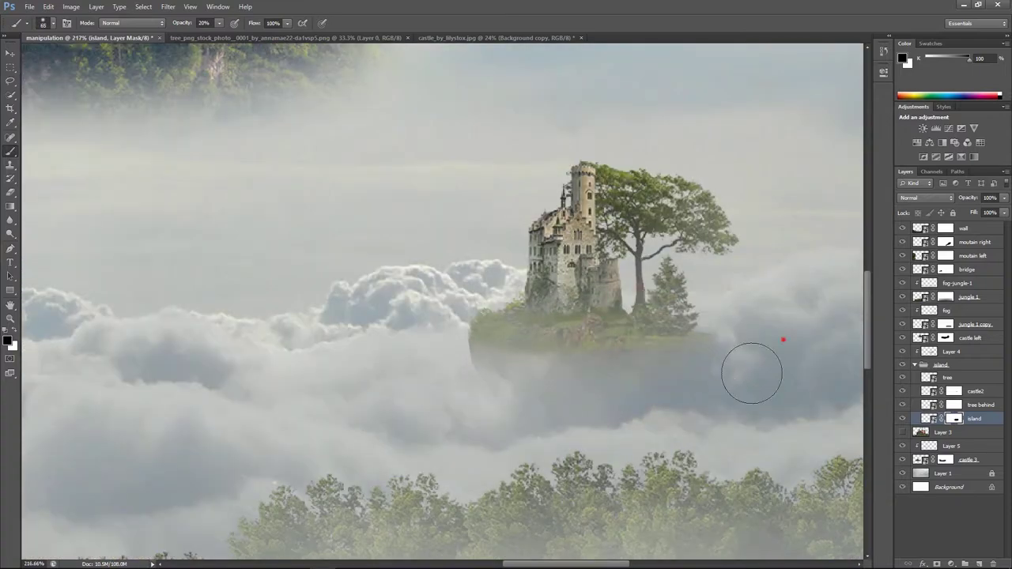
scroll(569, 402, down, 3)
scroll(583, 356, up, 5)
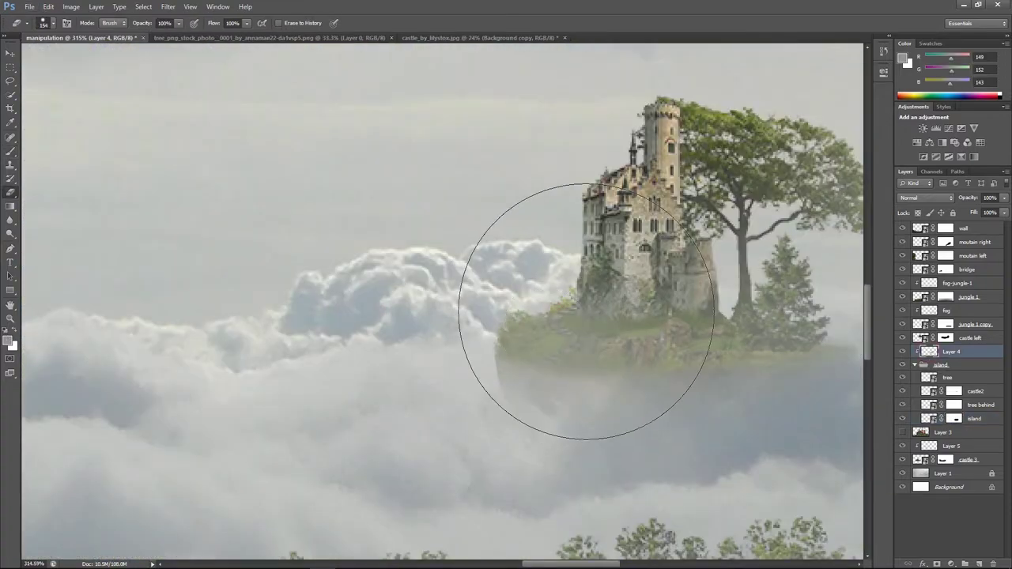
key(e)
drag(638, 273, 511, 341)
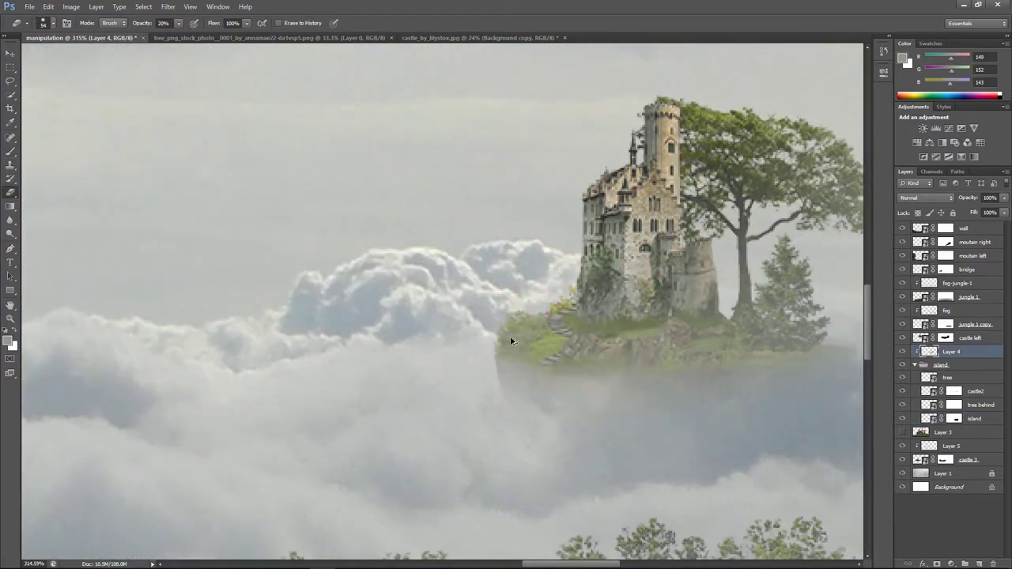
scroll(605, 324, down, 3)
Shrink the mountain castle island to about 70% and move it lower and right
key(v)
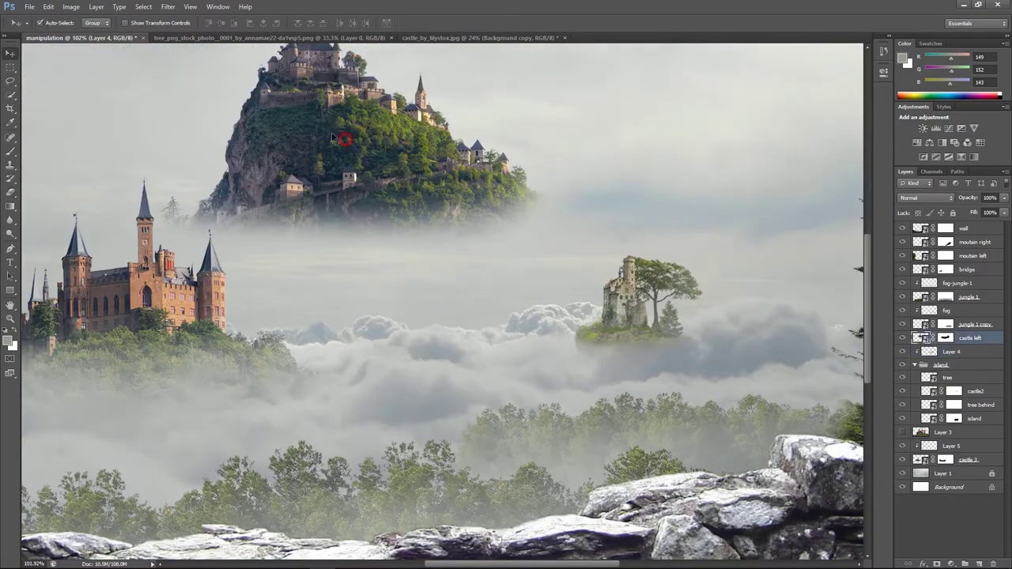
drag(355, 129, 417, 241)
right_click(417, 241)
key(Escape)
key(ctrl+t)
drag(621, 149, 526, 199)
key(Return)
drag(434, 269, 447, 299)
key(ctrl+0)
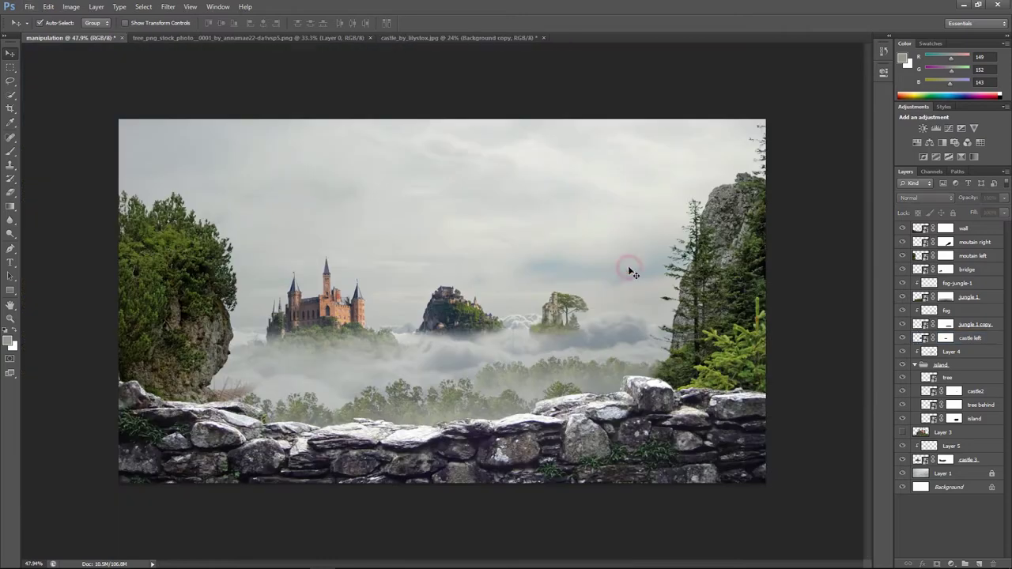
Shift the sky layer upward and raise the mountain castle island slightly
click(992, 475)
drag(517, 248, 518, 222)
drag(457, 316, 459, 297)
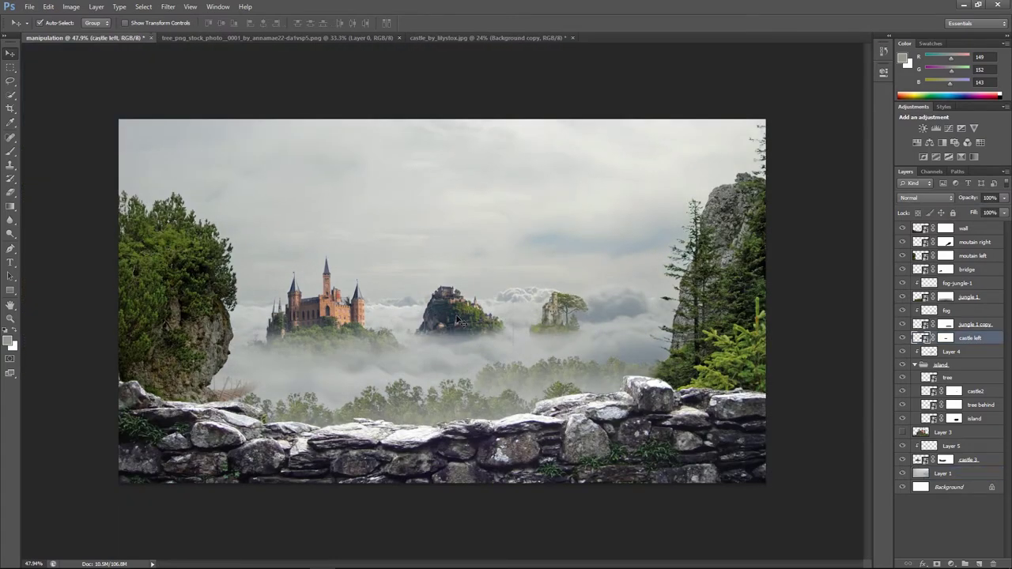
Create Layer 6 clipped to castle left, with default colours and 20% brush opacity
key(b)
key(ctrl+backslash)
key(d)
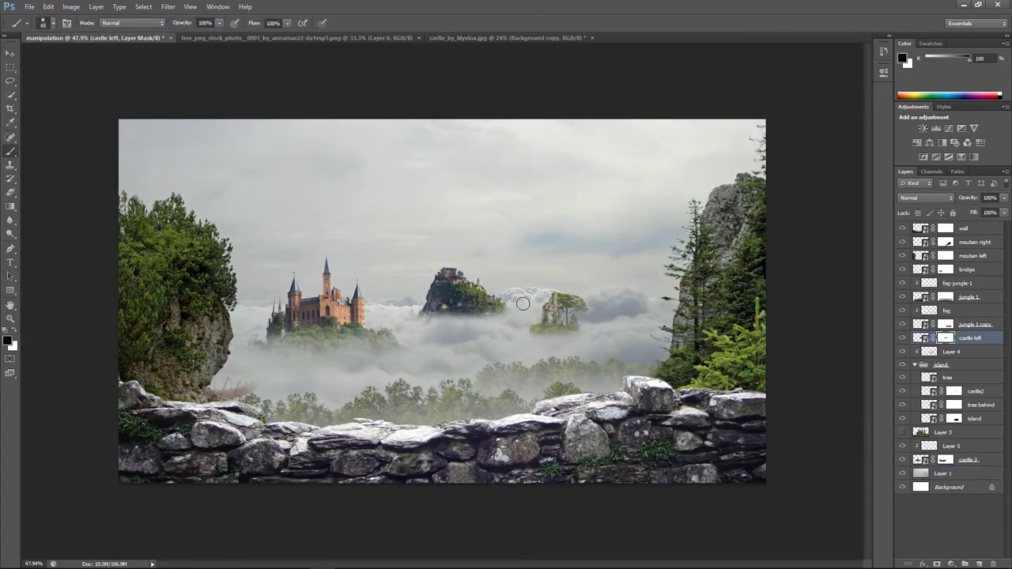
click(975, 556)
key(ctrl+alt+g)
key(2)
Paint soft grey fog over the island's dark rocky base with a 172 px brush
right_click(458, 300)
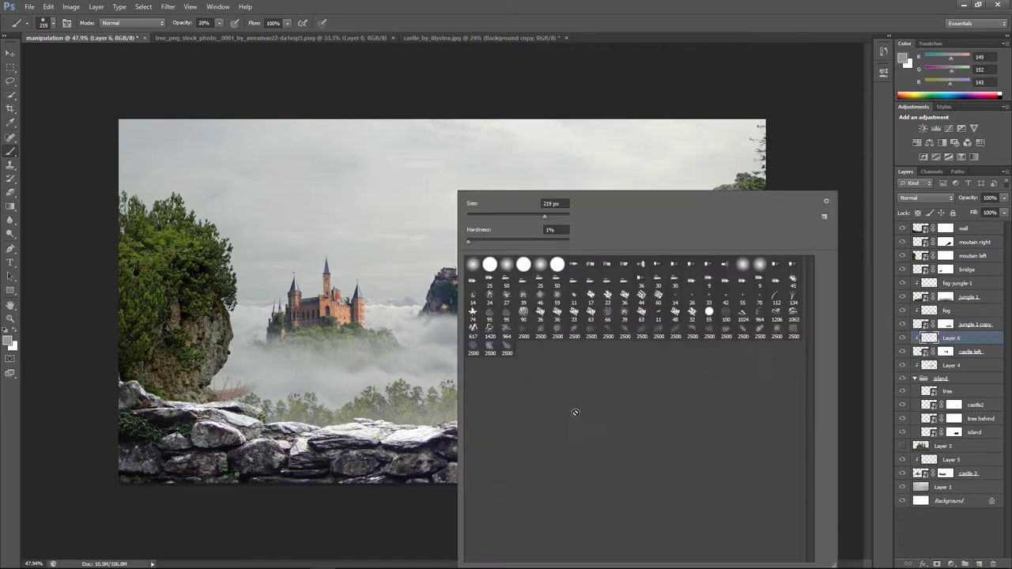
key(Return)
key(0)
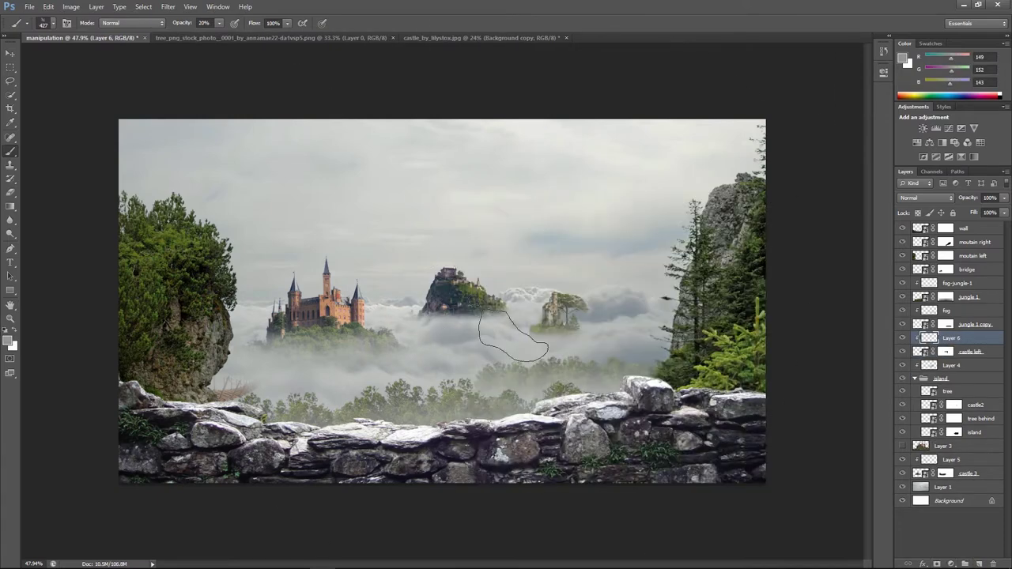
scroll(485, 327, up, 3)
right_click(498, 332)
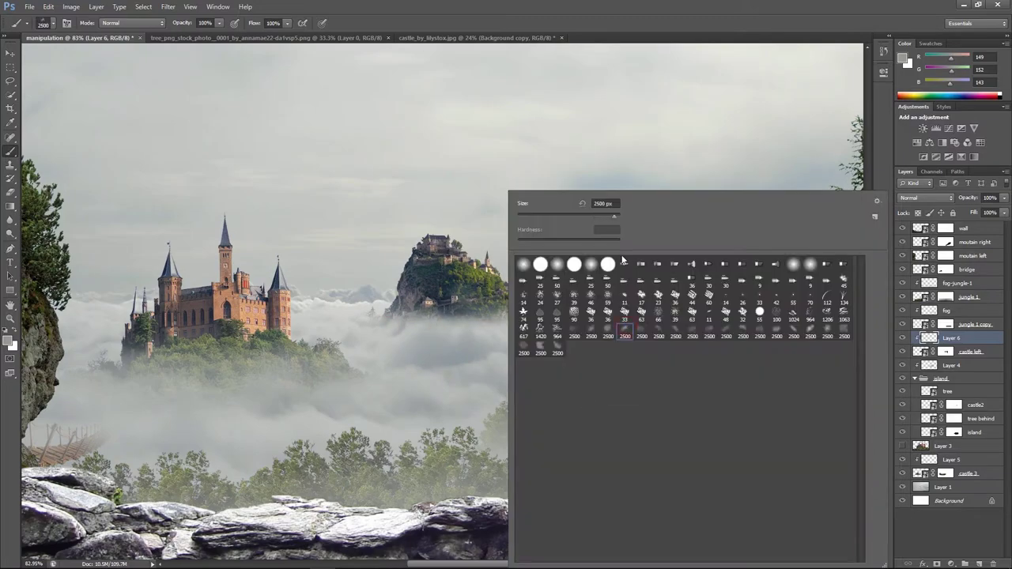
key(Return)
right_click(445, 324)
key(Return)
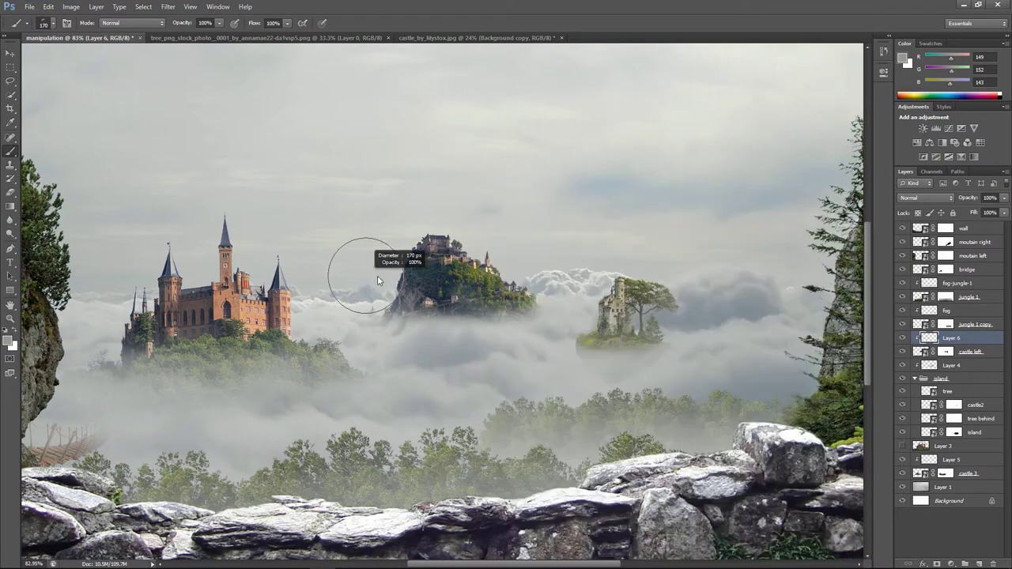
right_click(475, 340)
text(252)
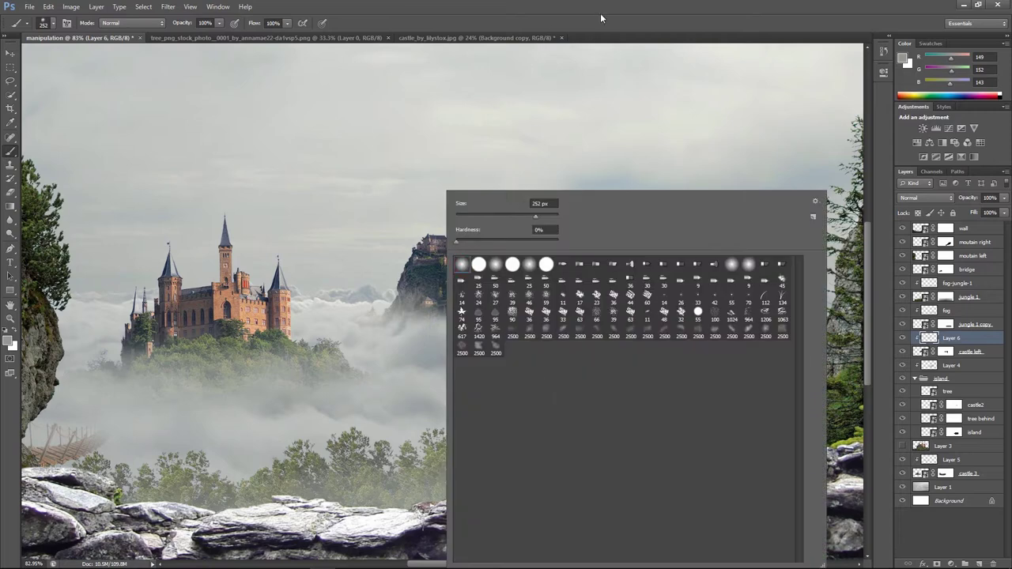
key(Return)
click(436, 314)
key(1)
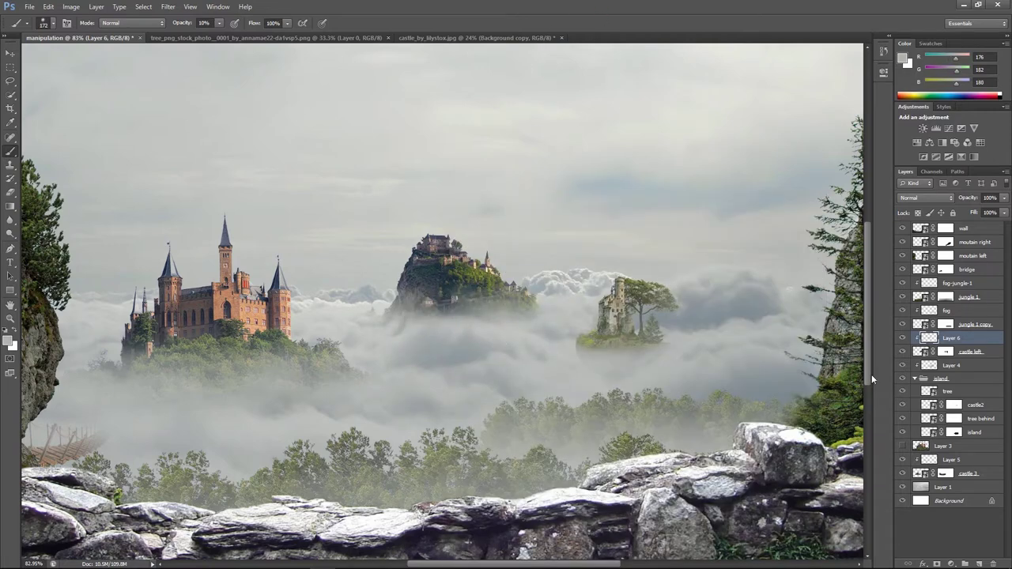
Brighten the painted fog by raising Lightness in Hue/Saturation
key(ctrl+u)
mouse_move(713, 289)
mouse_down()
mouse_move(757, 289)
mouse_move(739, 289)
mouse_up()
click(831, 177)
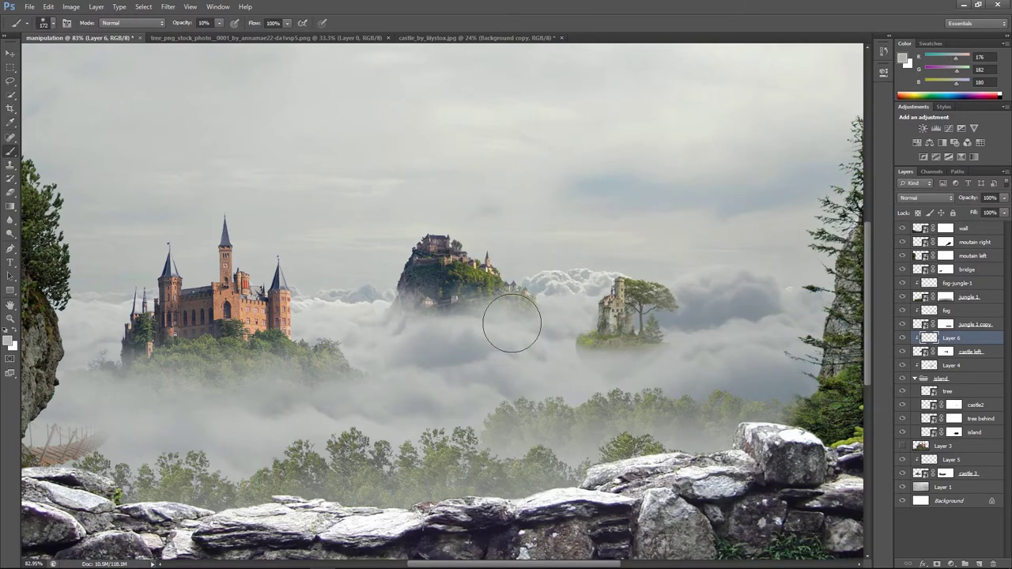
key(v)
click(448, 270)
Link Layer 6 with castle left and scale them together to about 90%
ctrl+click(951, 337)
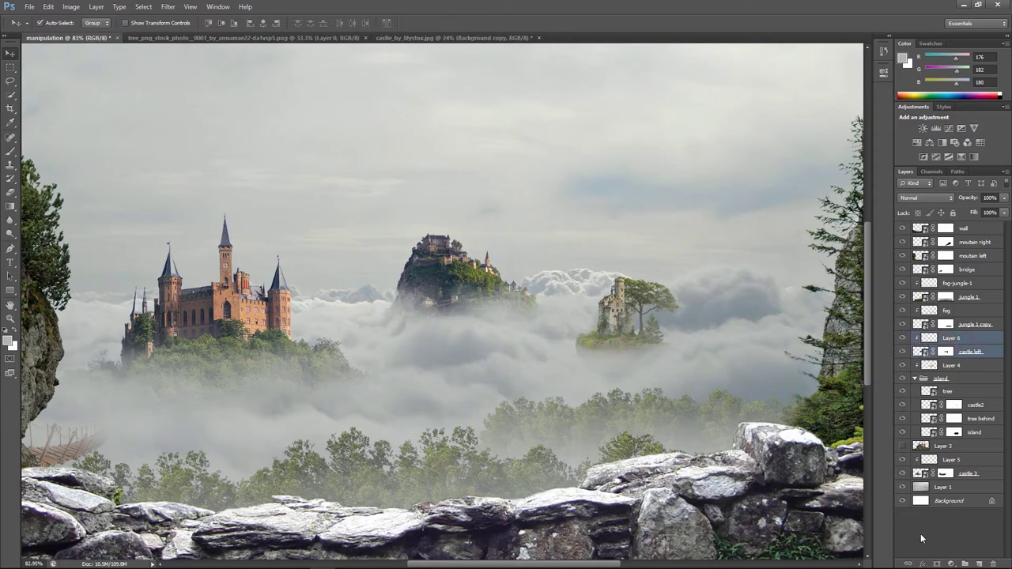
click(907, 563)
key(ctrl+t)
drag(598, 226, 581, 238)
drag(477, 282, 474, 287)
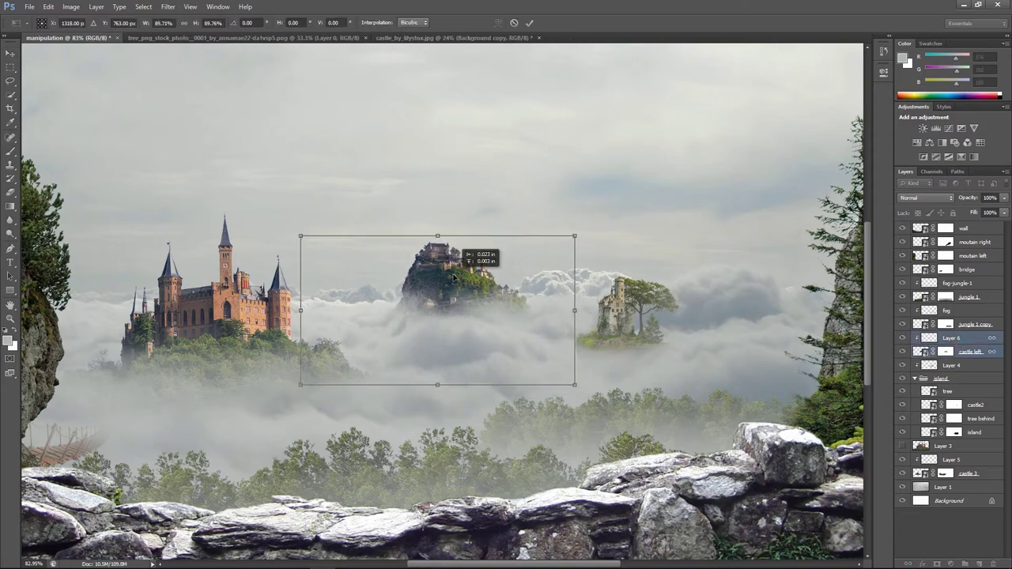
key(Return)
scroll(468, 306, down, 3)
scroll(468, 307, up, 4)
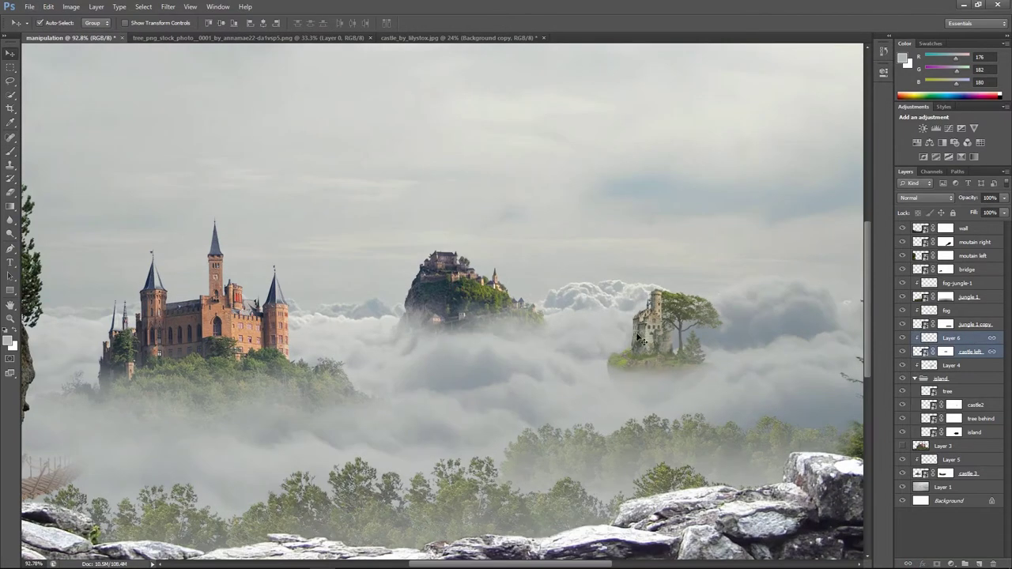
Move the ruined-castle island up and left and shift the middle island slightly
click(664, 339)
drag(664, 335, 648, 324)
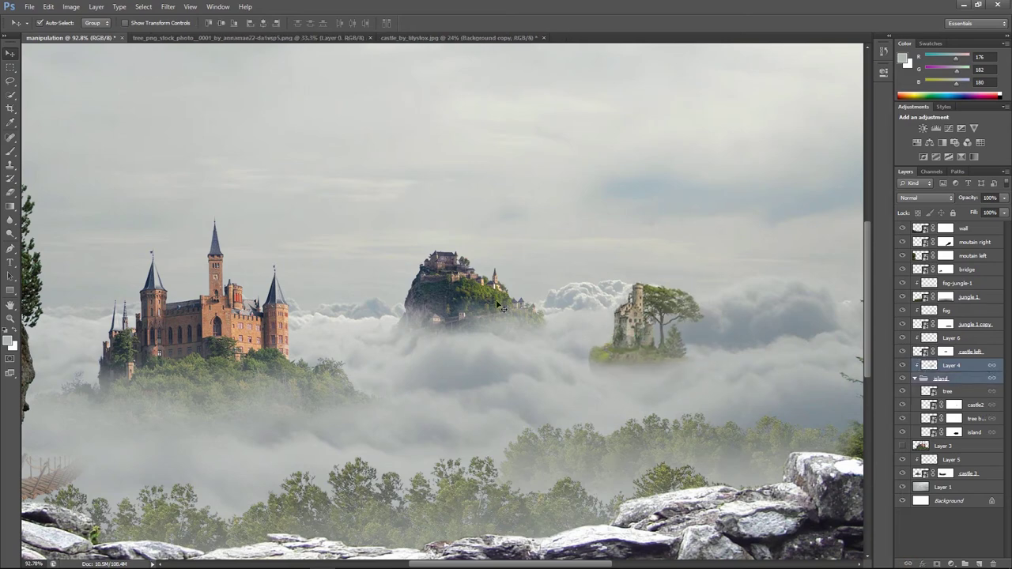
drag(474, 292, 426, 289)
scroll(443, 288, down, 3)
Set up a black soft brush for the castle left mask, then select Layer 4
key(b)
key(d)
key(ctrl+backslash)
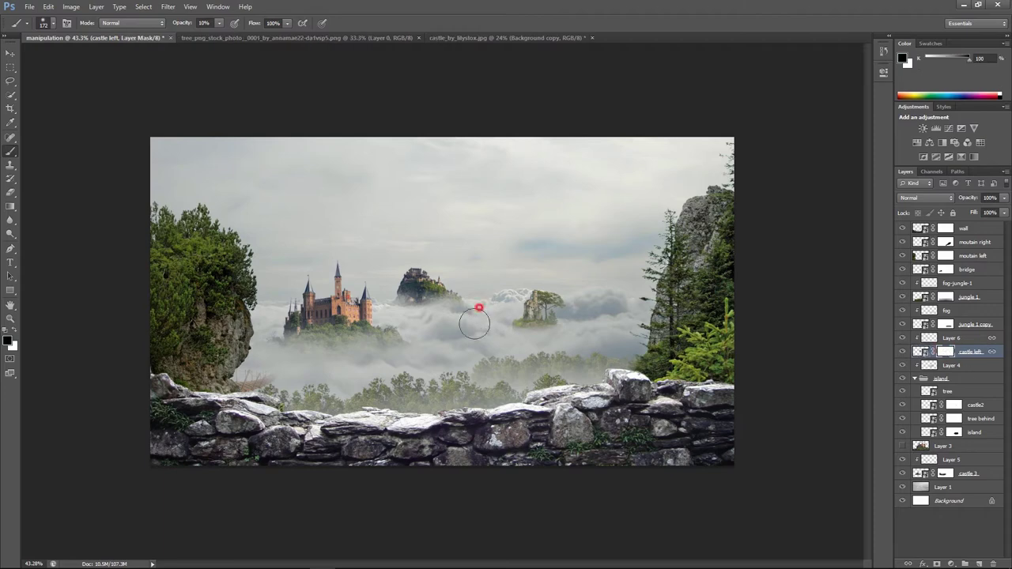
scroll(474, 320, up, 2)
scroll(446, 316, down, 2)
key(v)
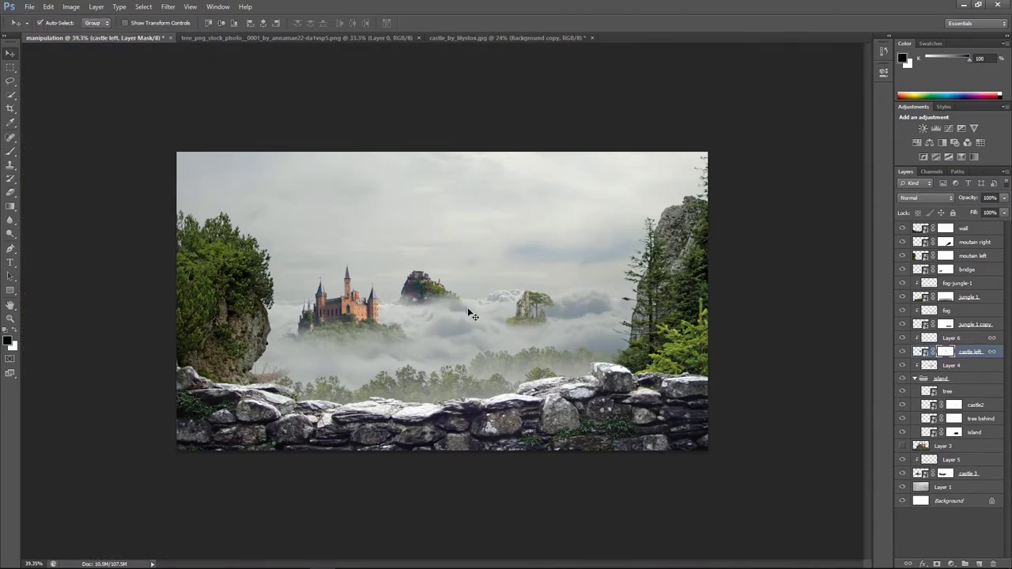
key(b)
scroll(466, 321, up, 2)
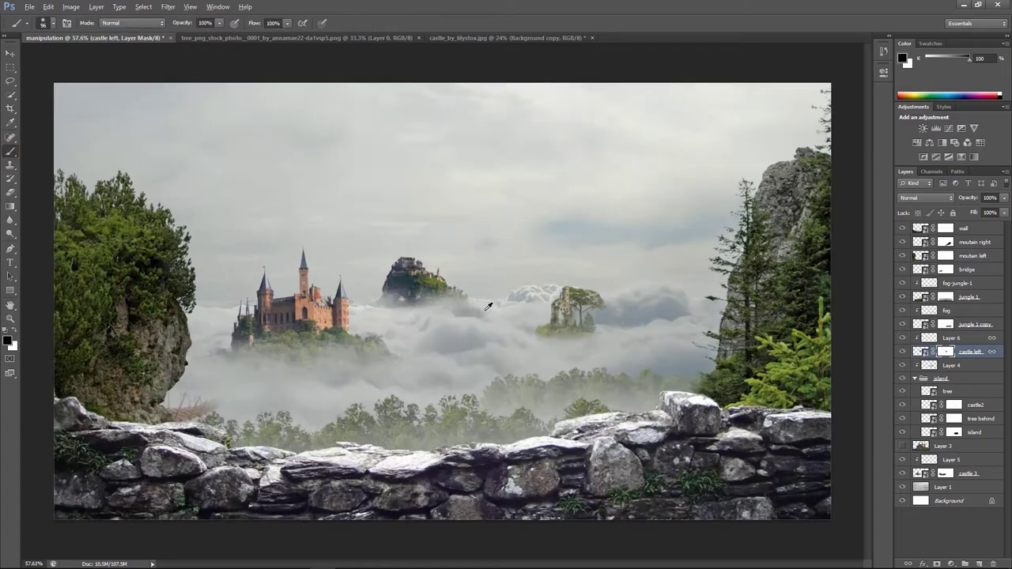
scroll(469, 339, down, 3)
scroll(469, 338, up, 2)
key(v)
click(557, 299)
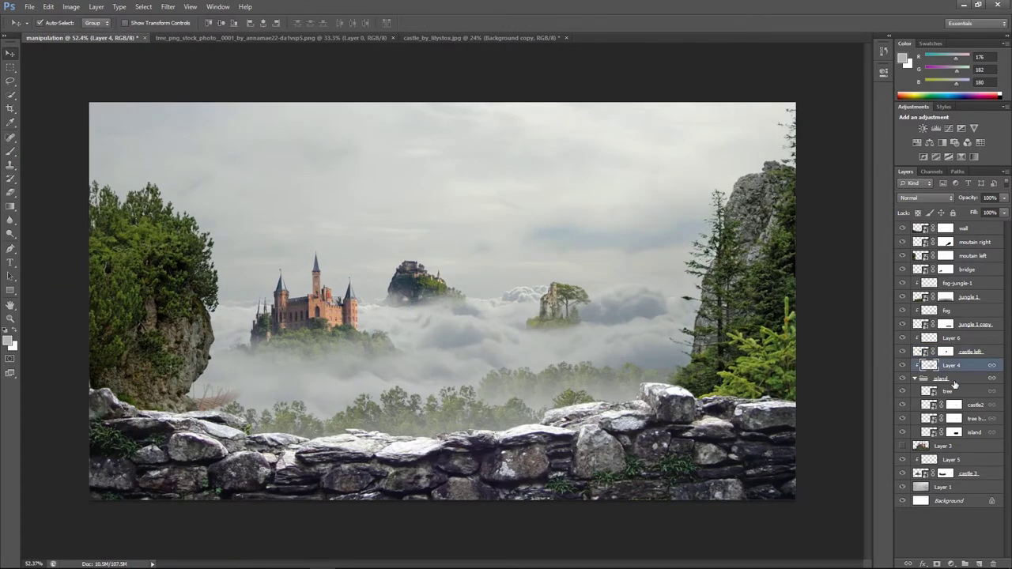
Scale the whole island group up to about 104%
click(958, 391)
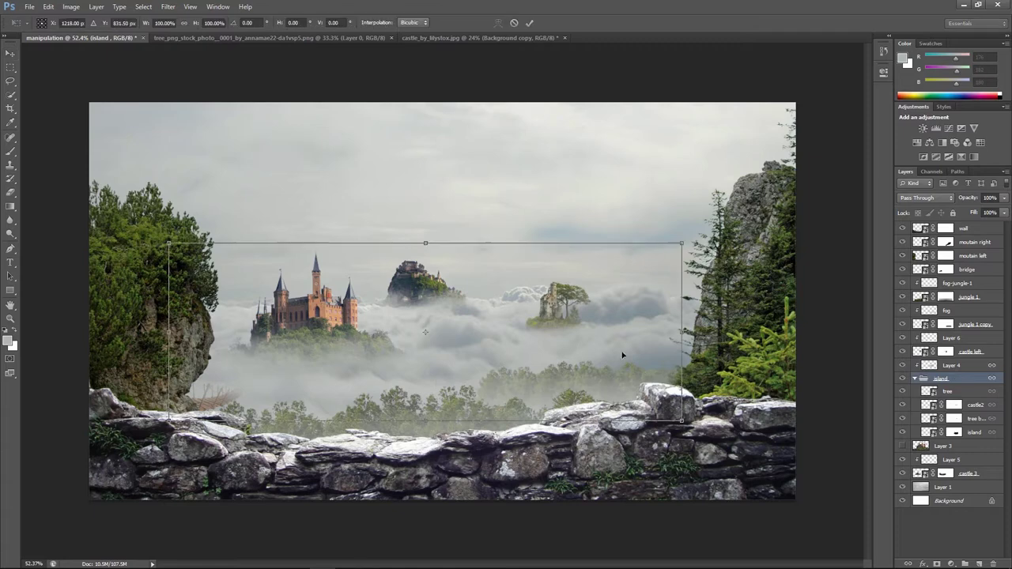
click(960, 379)
key(ctrl+t)
drag(673, 251, 685, 248)
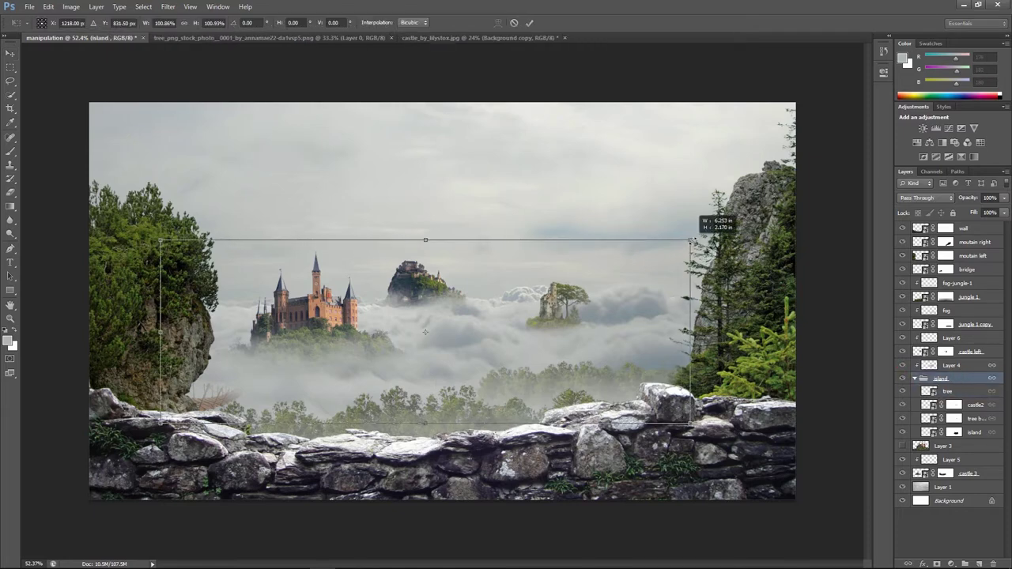
key(Return)
Enlarge the castle2, tree behind and island layers to about 117.5%
click(974, 432)
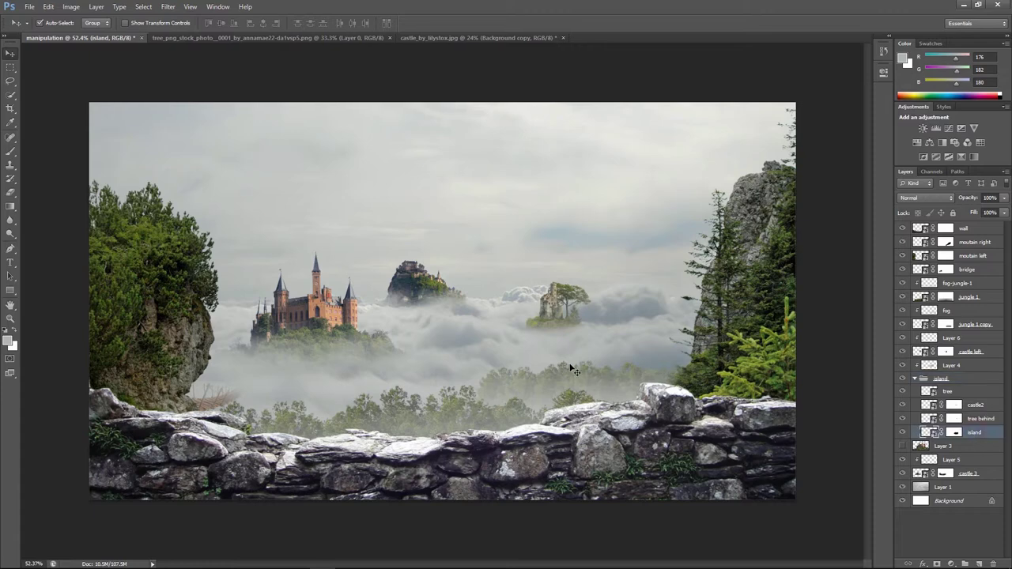
shift+click(947, 391)
key(ctrl+t)
drag(591, 281, 599, 274)
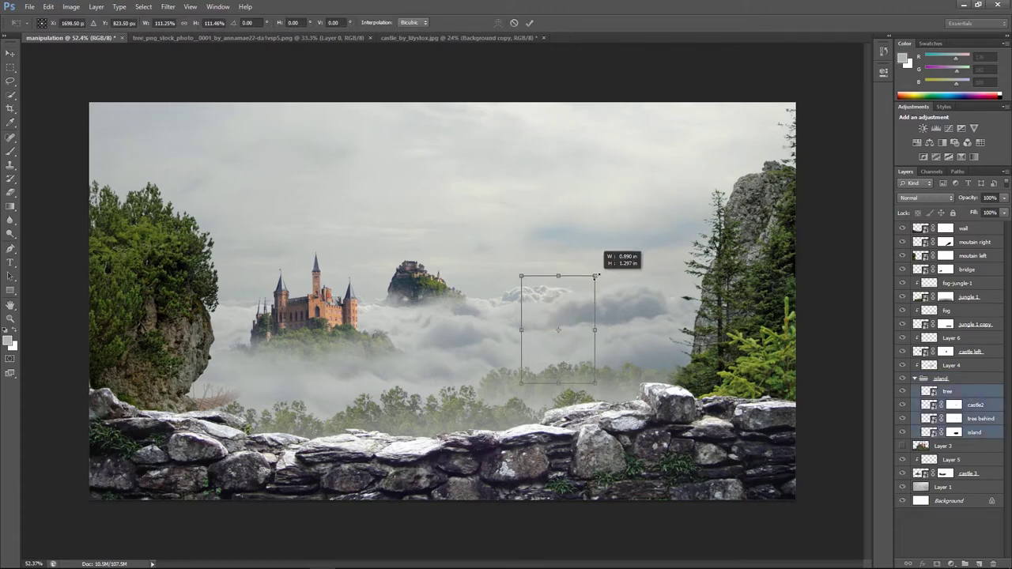
key(Return)
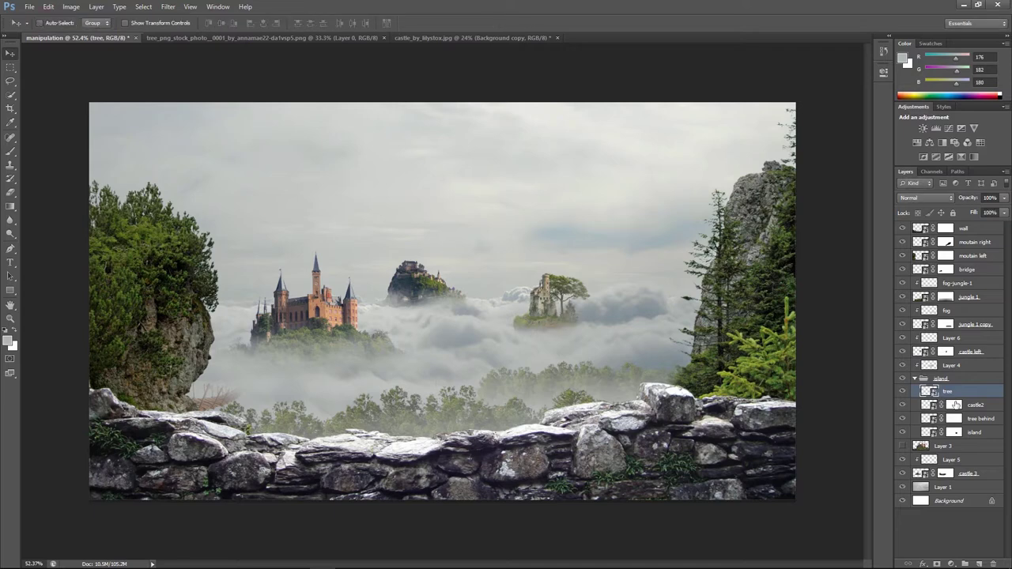
Fine-tune the tree island's size and nudge it slightly up and right
shift+click(974, 433)
key(ctrl+t)
drag(591, 274, 597, 271)
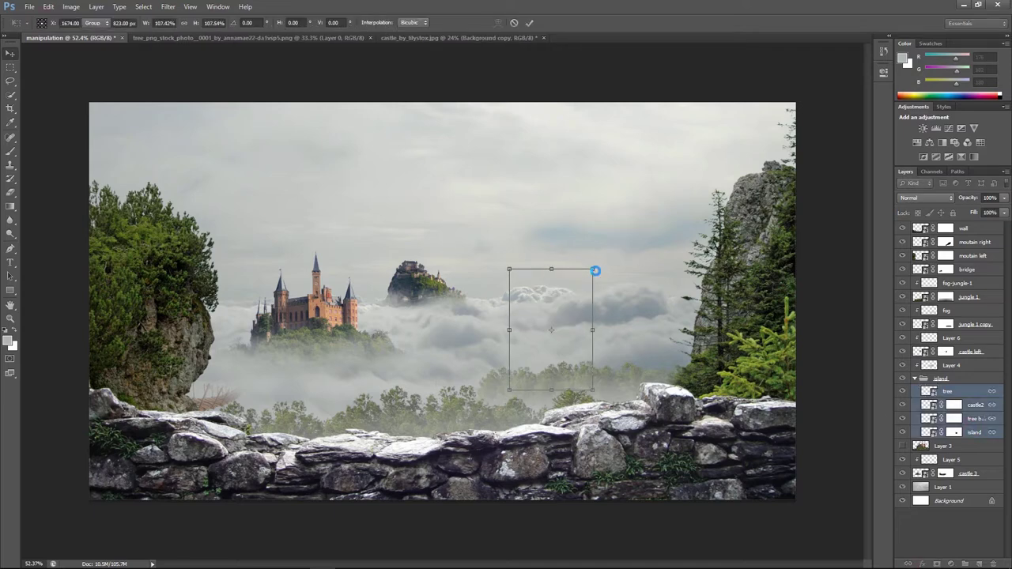
key(Return)
drag(549, 328, 567, 324)
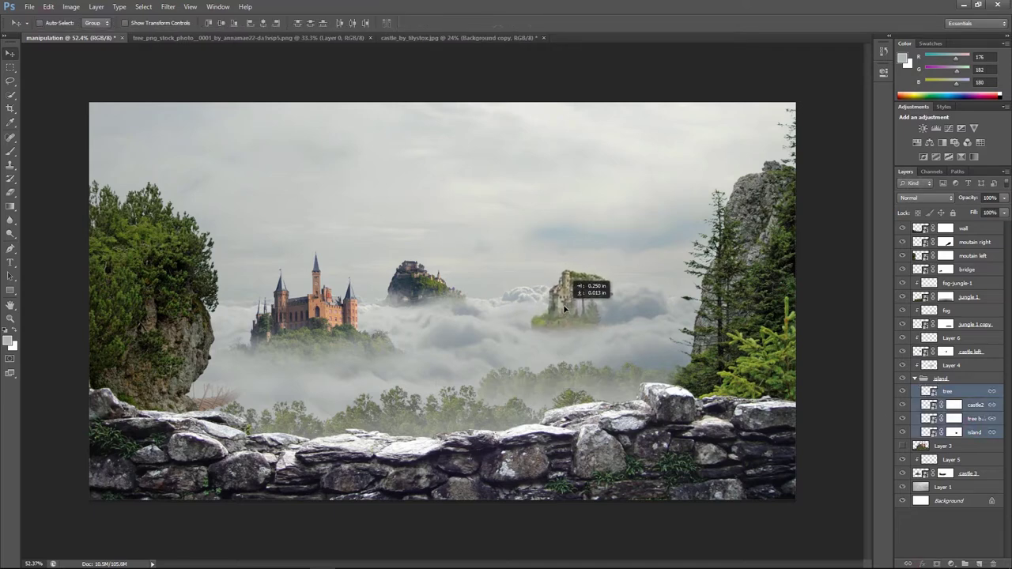
double_click(959, 488)
Name Layer 1 'cloud' and move it into position
text(cloud)
key(Return)
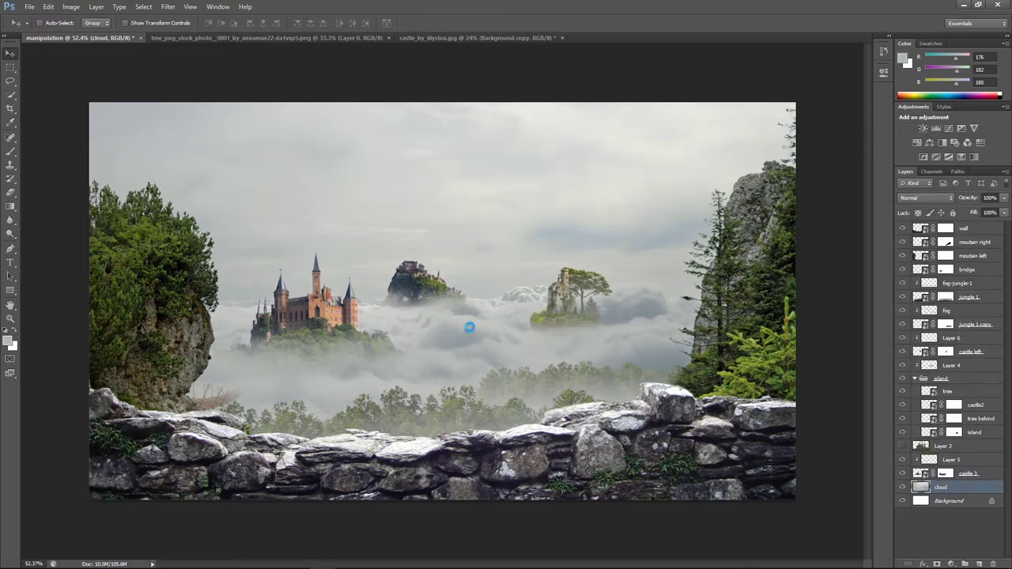
scroll(469, 326, down, 3)
mouse_move(483, 264)
mouse_down()
mouse_move(453, 280)
mouse_move(481, 248)
mouse_up()
Scale the cloud layer up well beyond the canvas edges
key(ctrl+t)
mouse_move(725, 137)
mouse_down()
mouse_move(809, 68)
mouse_move(664, 177)
mouse_up()
scroll(553, 260, down, 3)
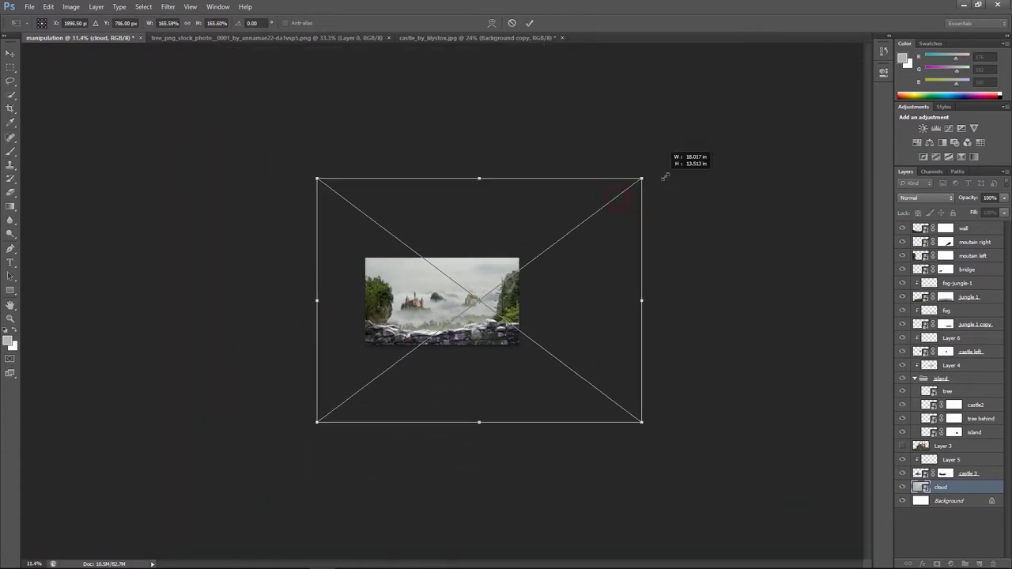
key(Return)
scroll(524, 283, up, 3)
scroll(598, 292, up, 2)
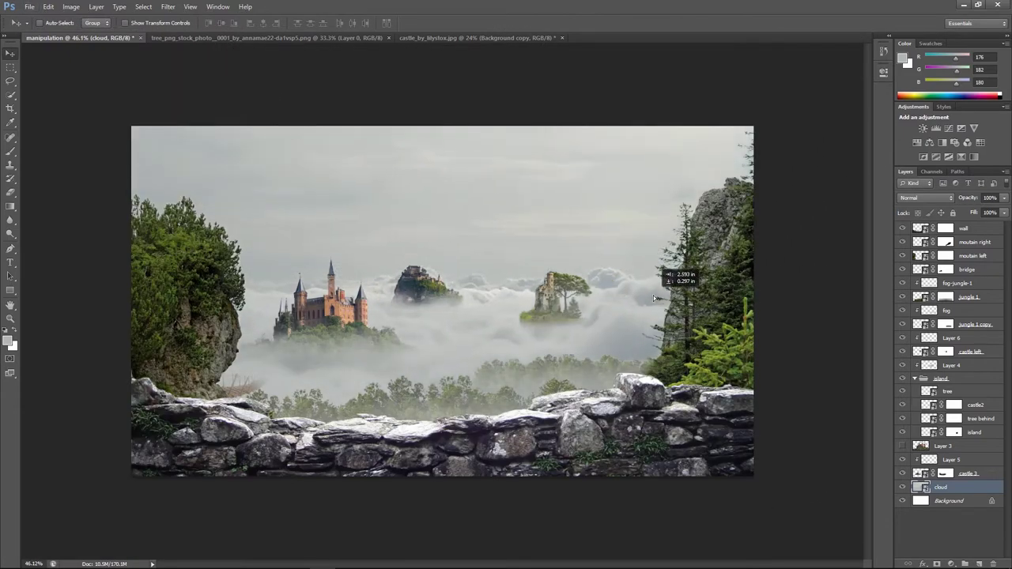
scroll(653, 297, down, 1)
scroll(503, 299, down, 1)
scroll(398, 351, down, 1)
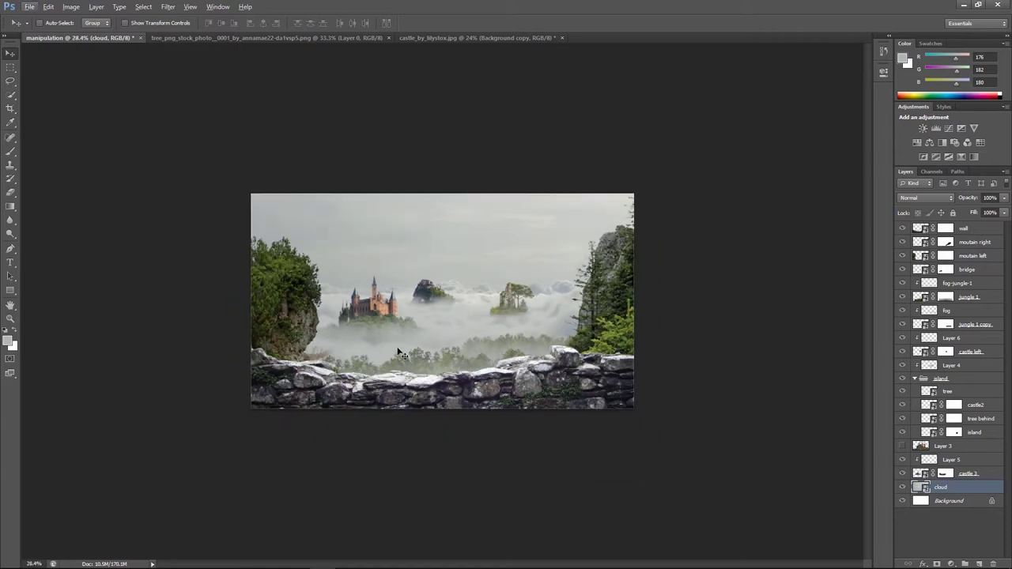
Target the castle 3 and castle left masks with a black brush, then reselect cloud
click(52, 24)
key(alt+bracketright)
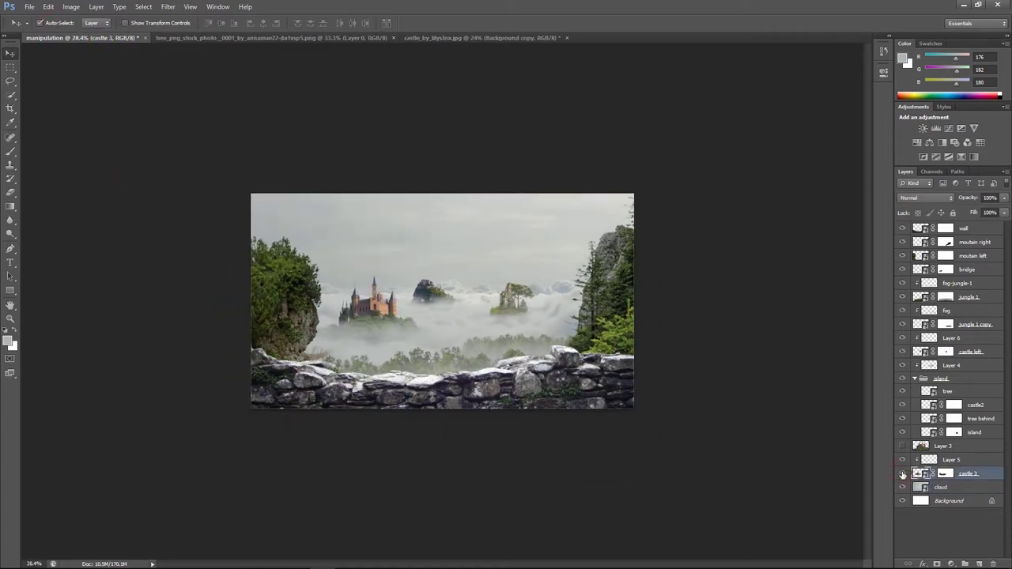
click(944, 472)
key(b)
key(d)
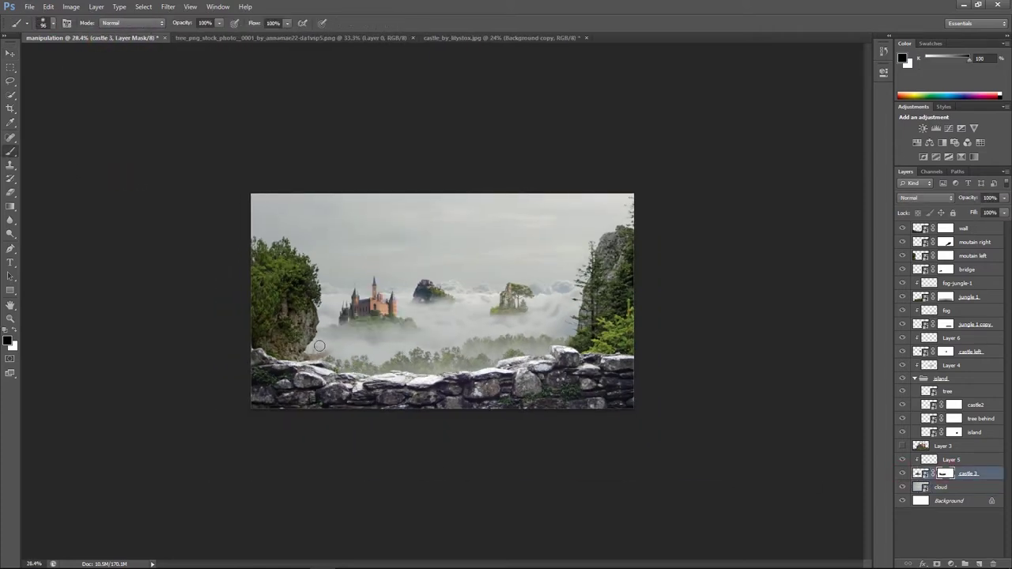
click(946, 352)
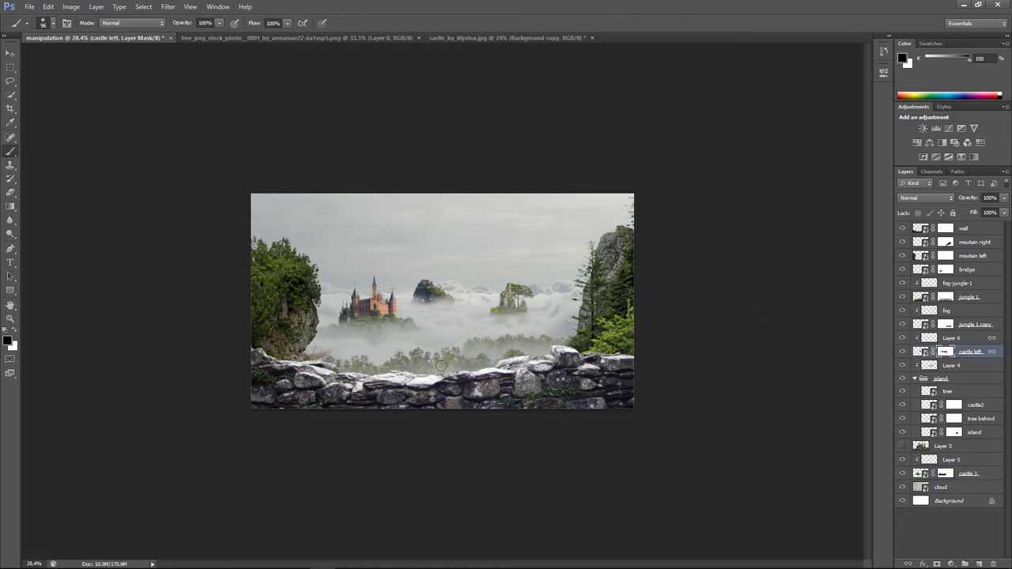
click(940, 487)
Apply a Gaussian Blur smart filter to the cloud layer, adjusting its radius to 8.2 pixels
click(30, 7)
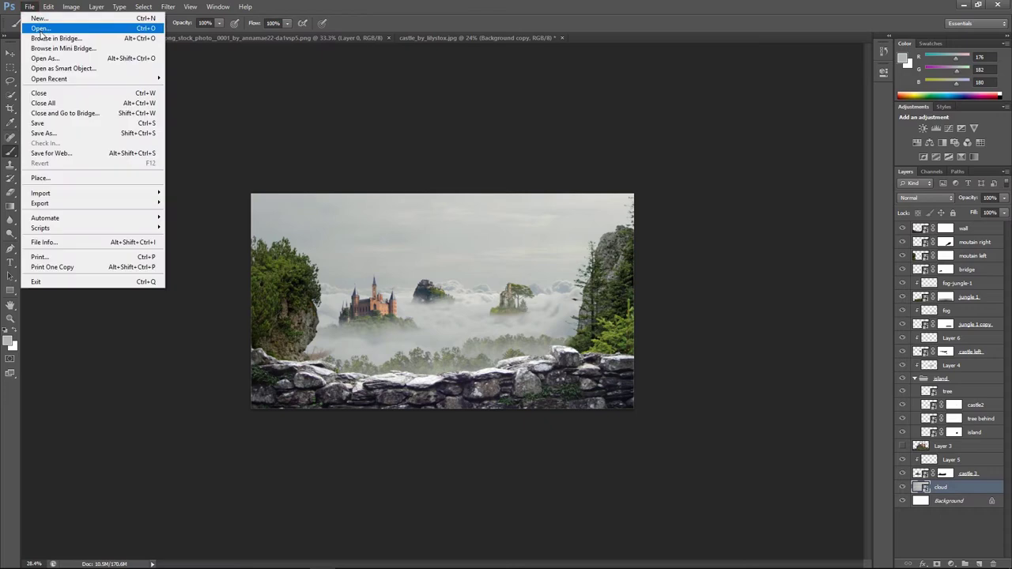
click(324, 190)
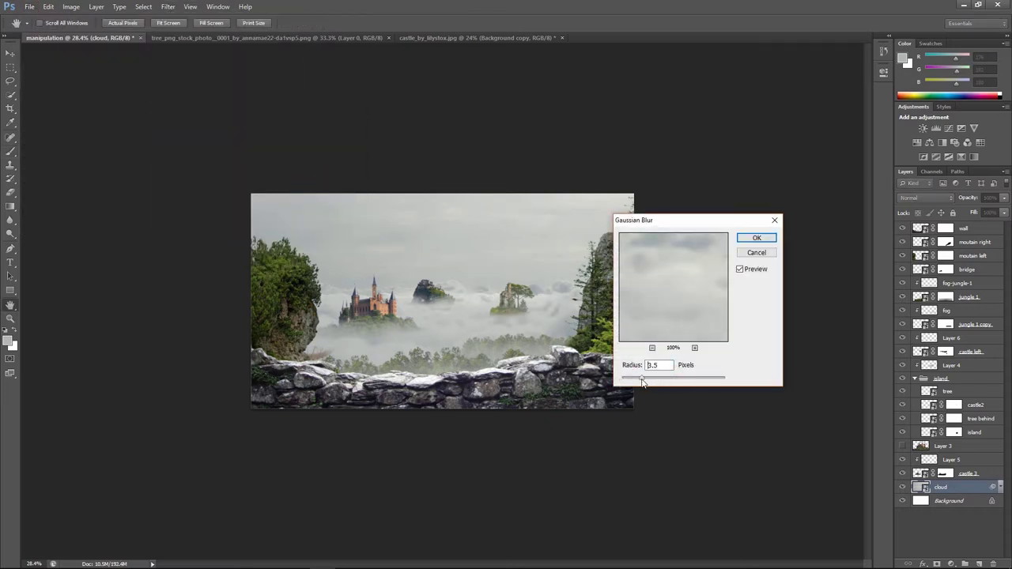
click(757, 238)
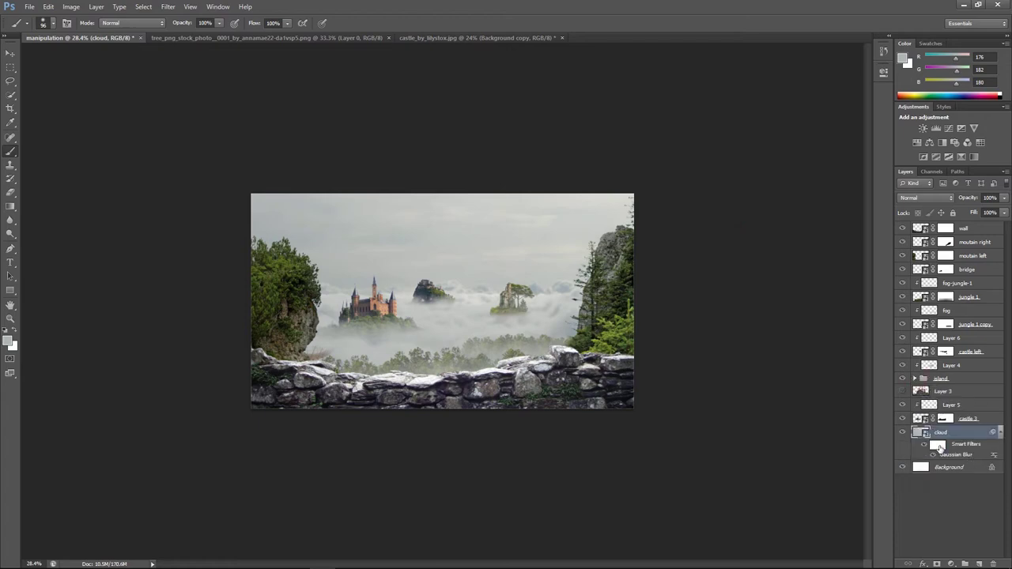
click(937, 444)
key(b)
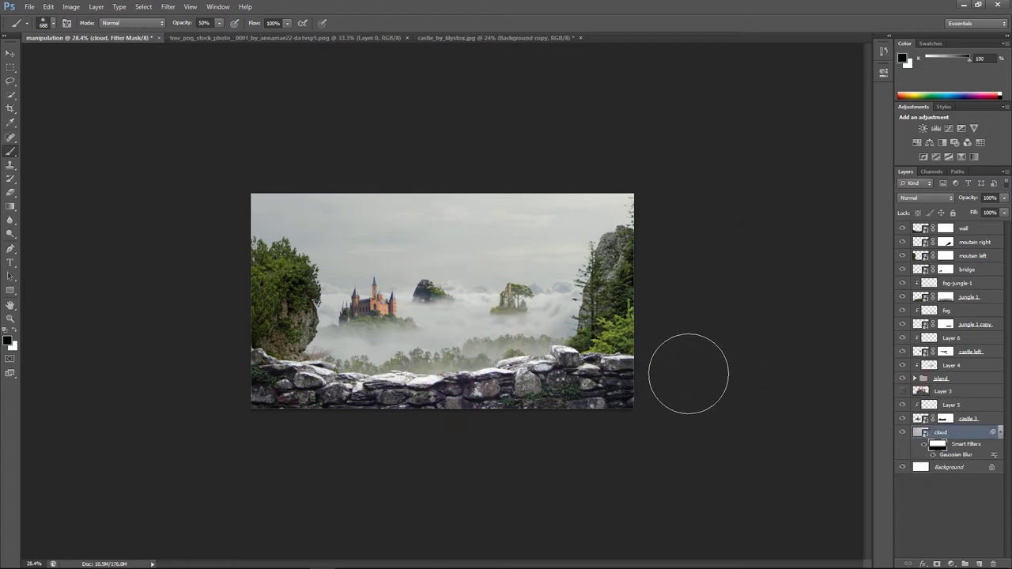
click(922, 433)
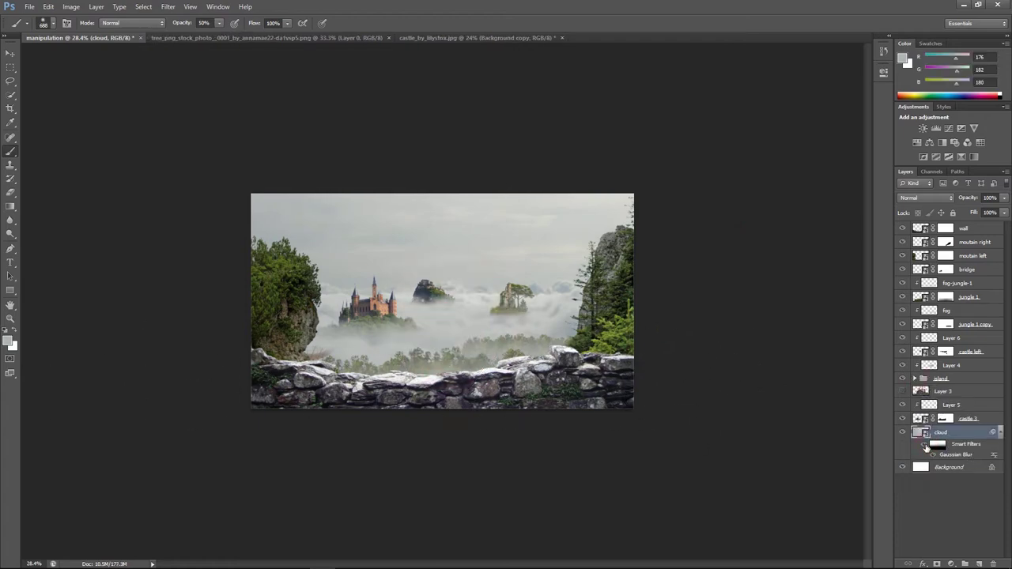
double_click(951, 454)
click(756, 238)
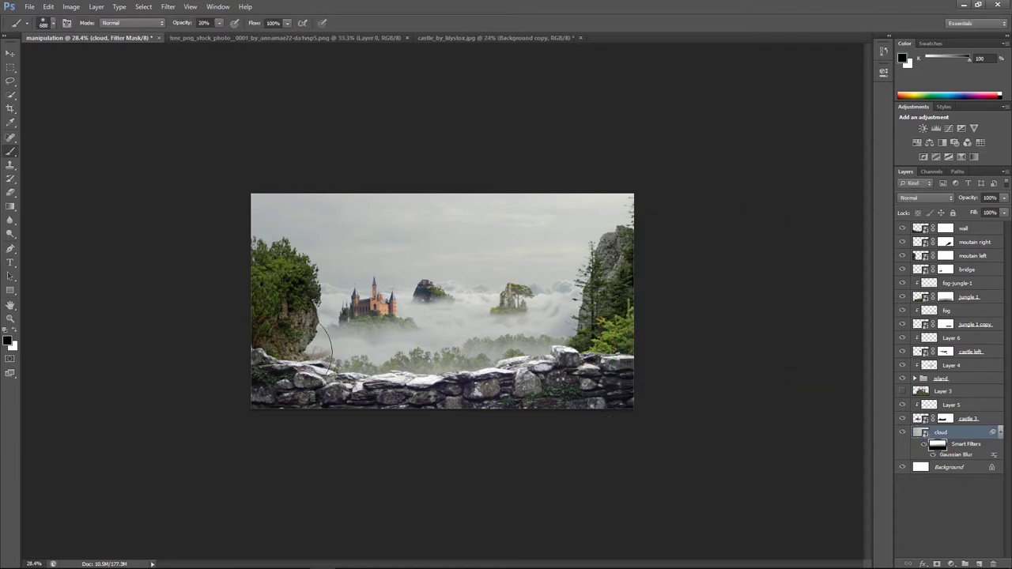
Paint the blur's filter mask with a 10% white brush so only the upper sky stays soft
alt+click(937, 445)
key(x)
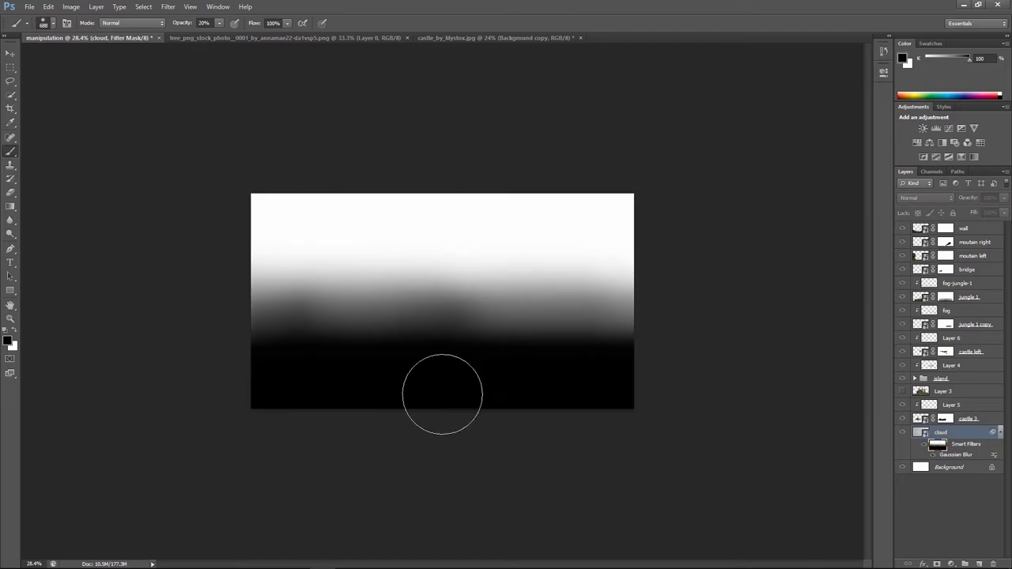
key(1)
mouse_move(292, 340)
mouse_down()
mouse_move(709, 343)
mouse_move(171, 332)
mouse_up()
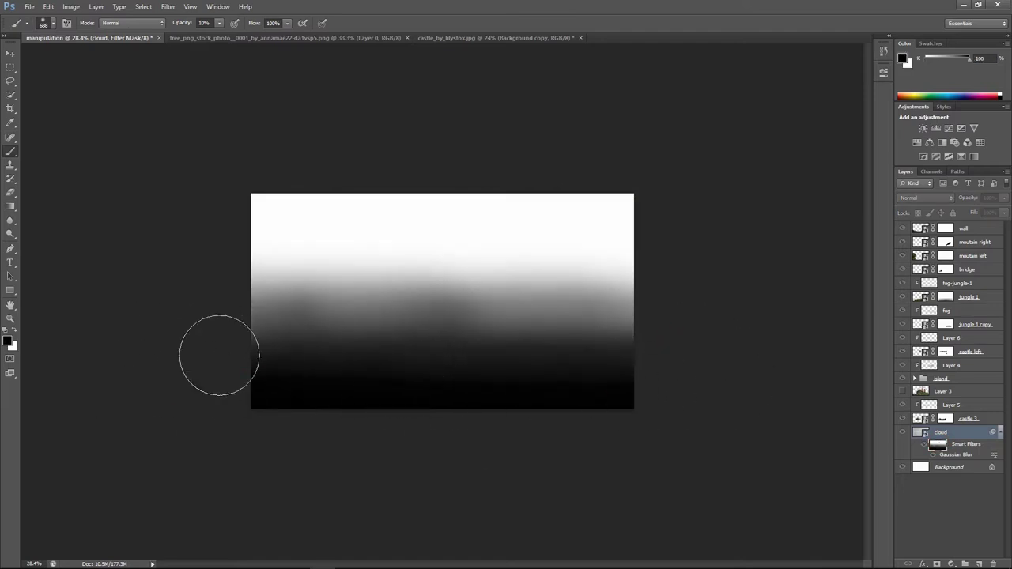
drag(219, 355, 731, 400)
click(952, 433)
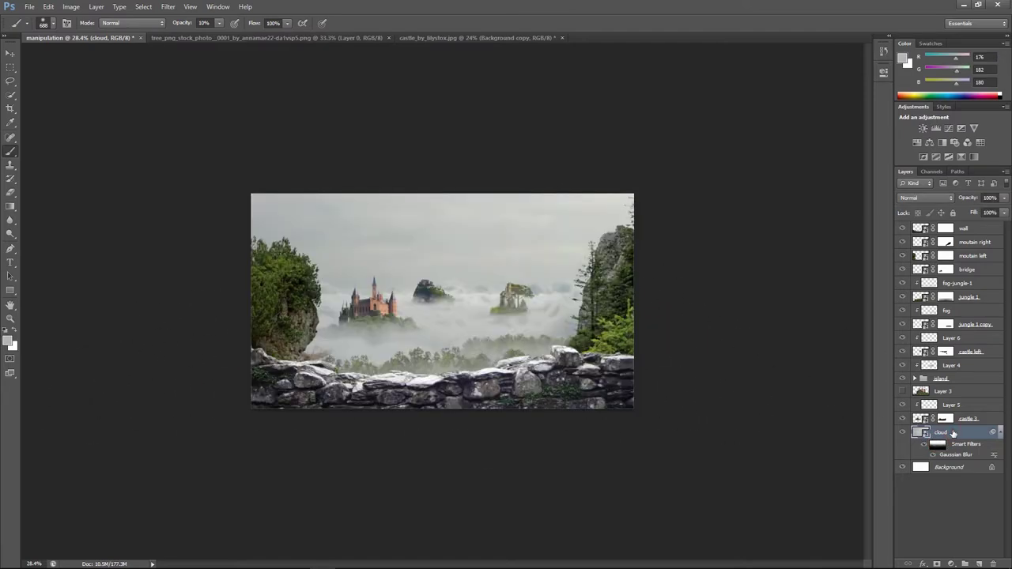
Open the beach sunset photo and drag it into the manipulation document
key(ctrl+o)
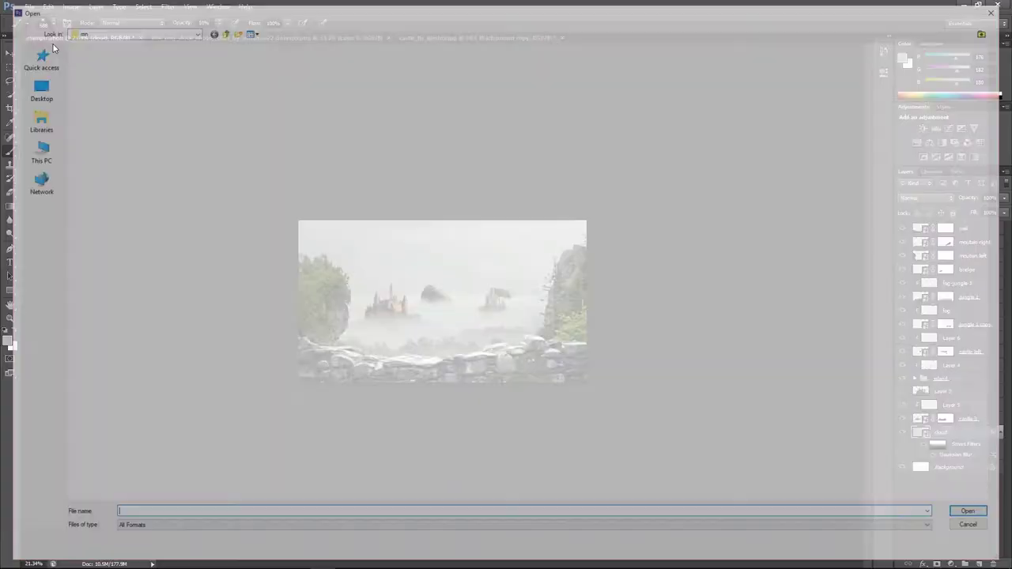
click(199, 158)
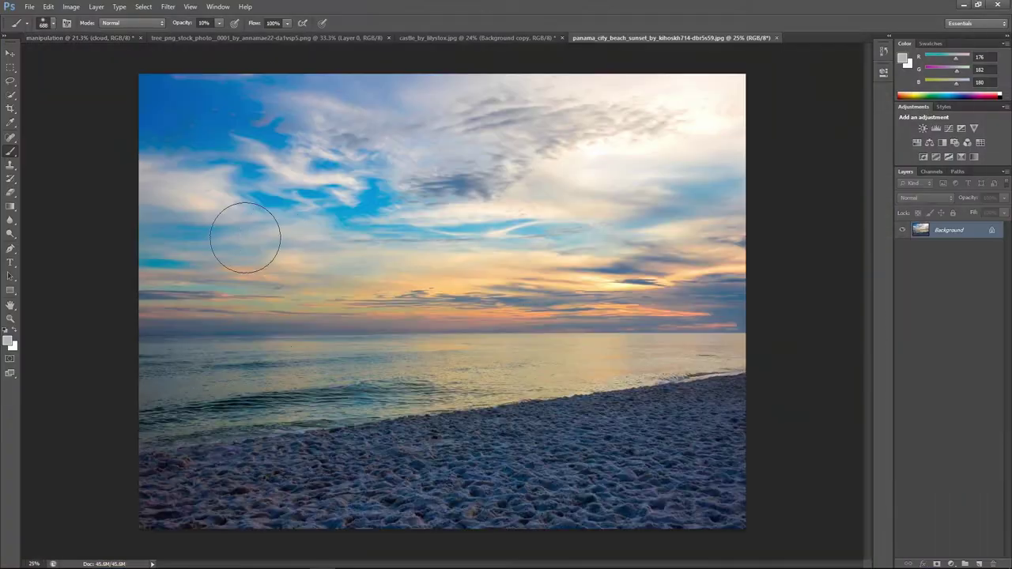
key(v)
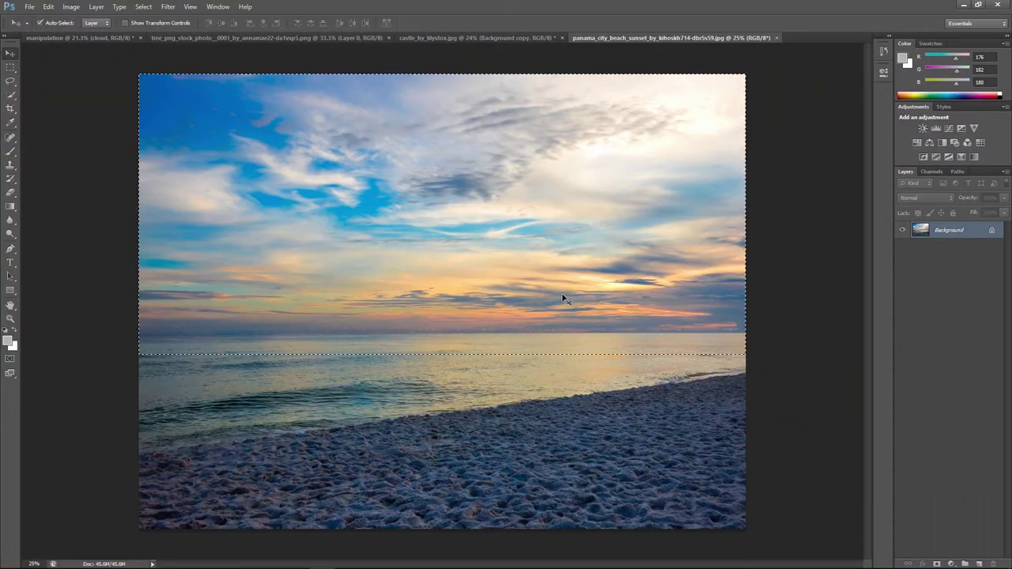
drag(556, 289, 456, 295)
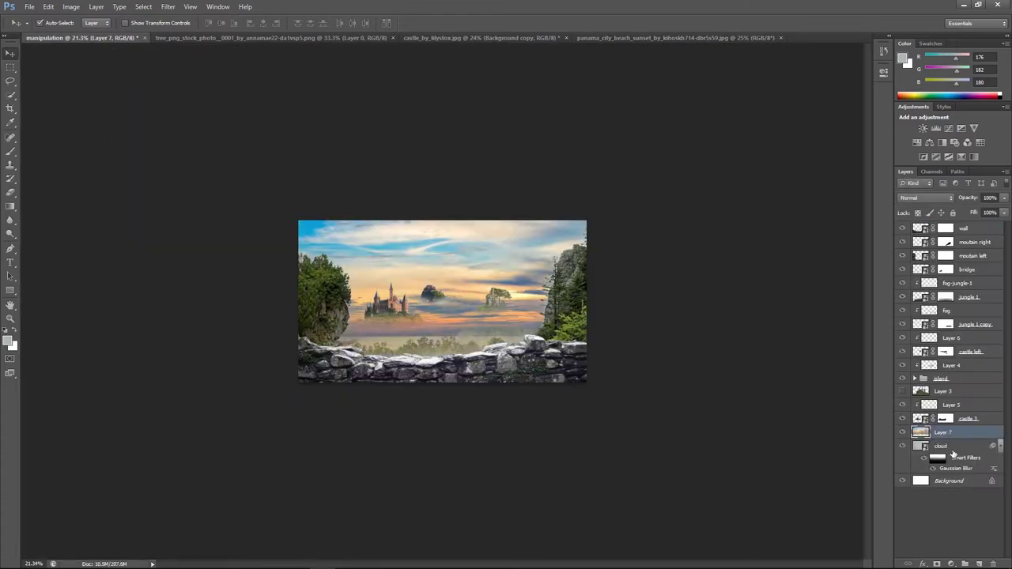
Position the sunset sky layer (Layer 7) above the cloud layer
click(1000, 446)
drag(481, 257, 478, 230)
right_click(945, 432)
click(933, 235)
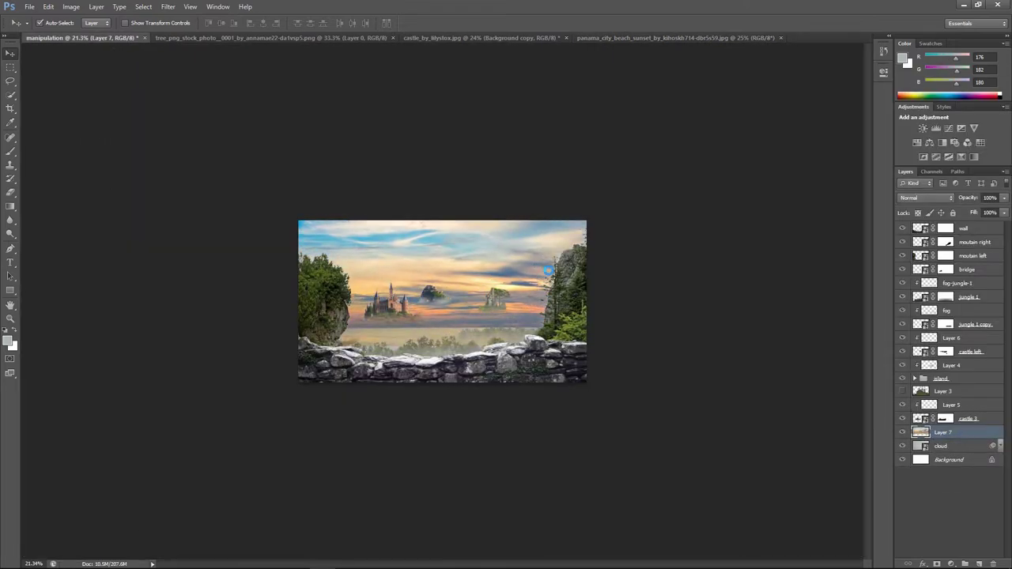
key(ctrl+t)
key(Return)
drag(557, 249, 536, 158)
key(ctrl+0)
Add an inverted black layer mask to the sky layer, checking placement at 58% opacity first
key(5)
key(8)
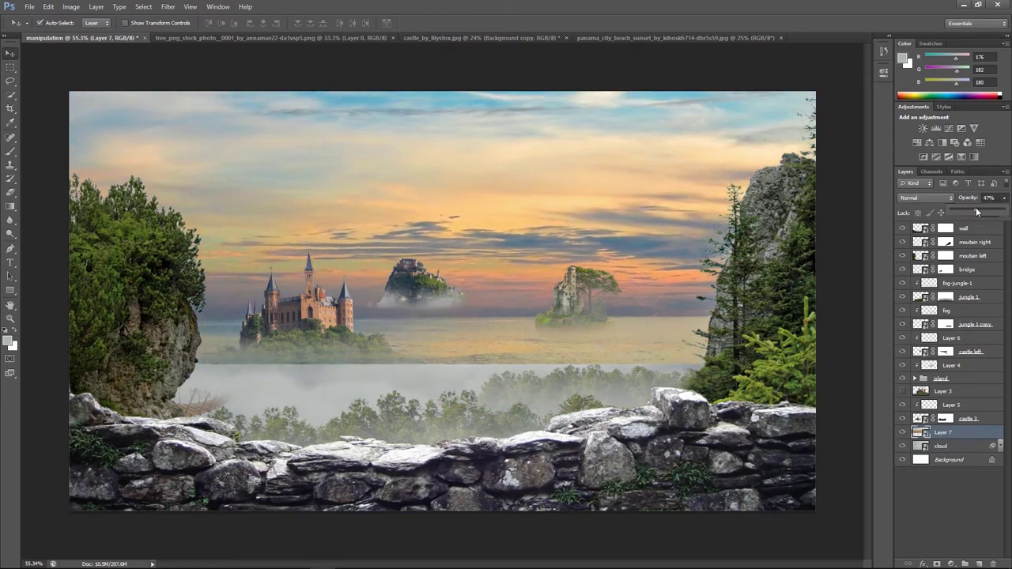
scroll(540, 215, down, 2)
scroll(540, 215, down, 2)
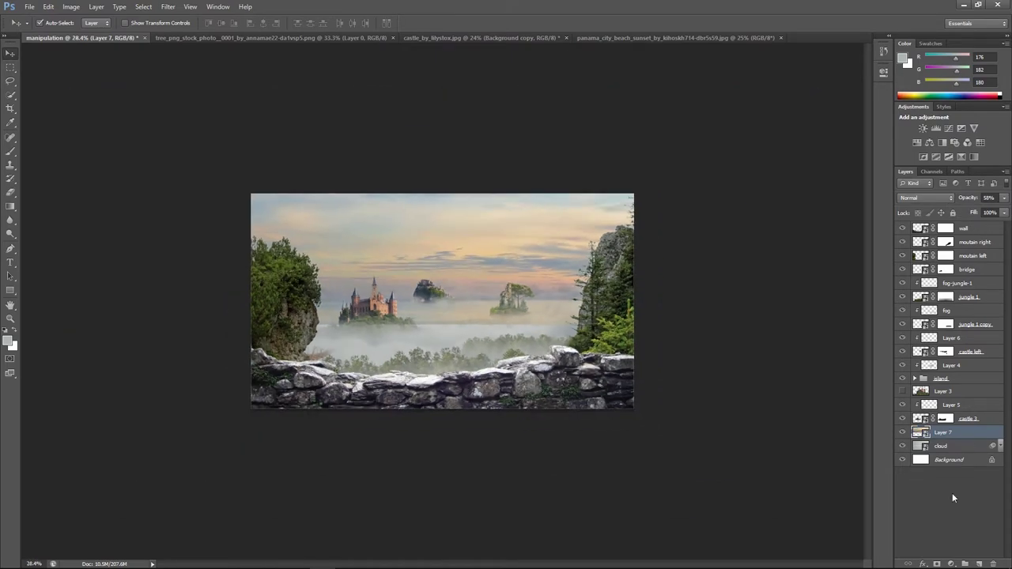
click(937, 563)
key(b)
key(d)
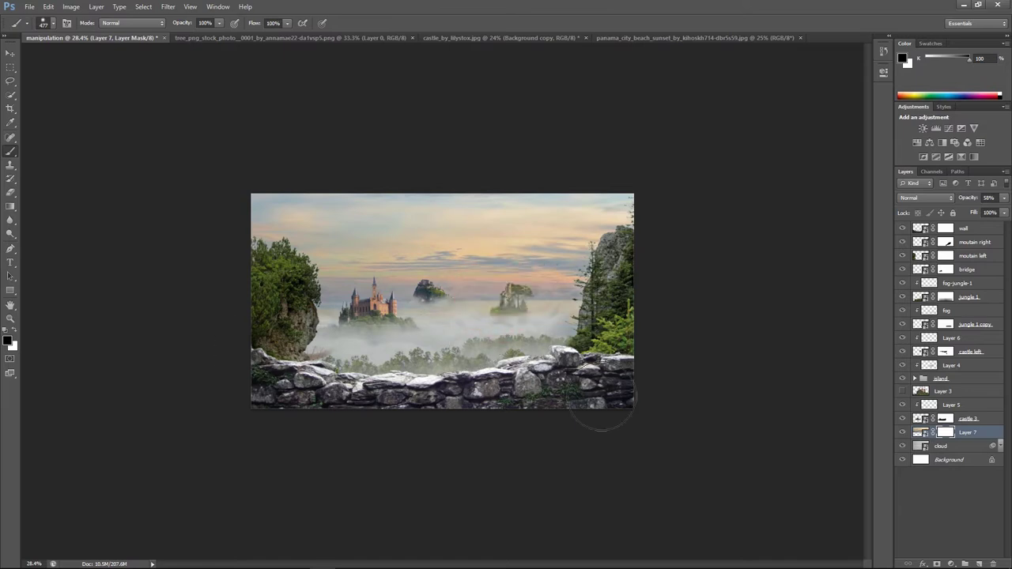
key(ctrl+i)
key(0)
Paint the mask with a large soft white brush at 5% opacity to reveal fog over the island bases
scroll(442, 302, up, 2)
scroll(442, 302, up, 1)
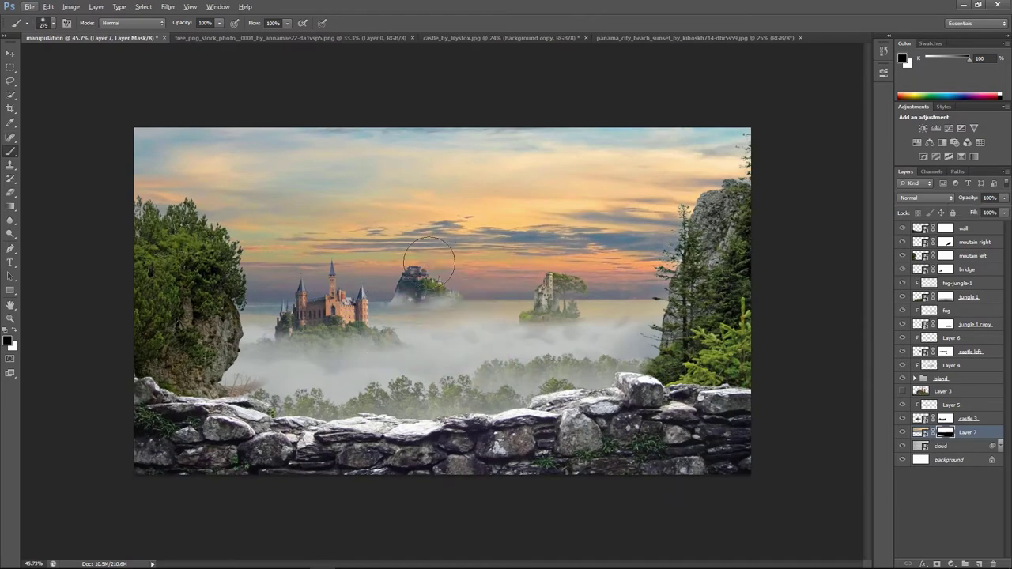
mouse_move(458, 320)
mouse_down()
mouse_move(805, 324)
mouse_move(382, 345)
mouse_up()
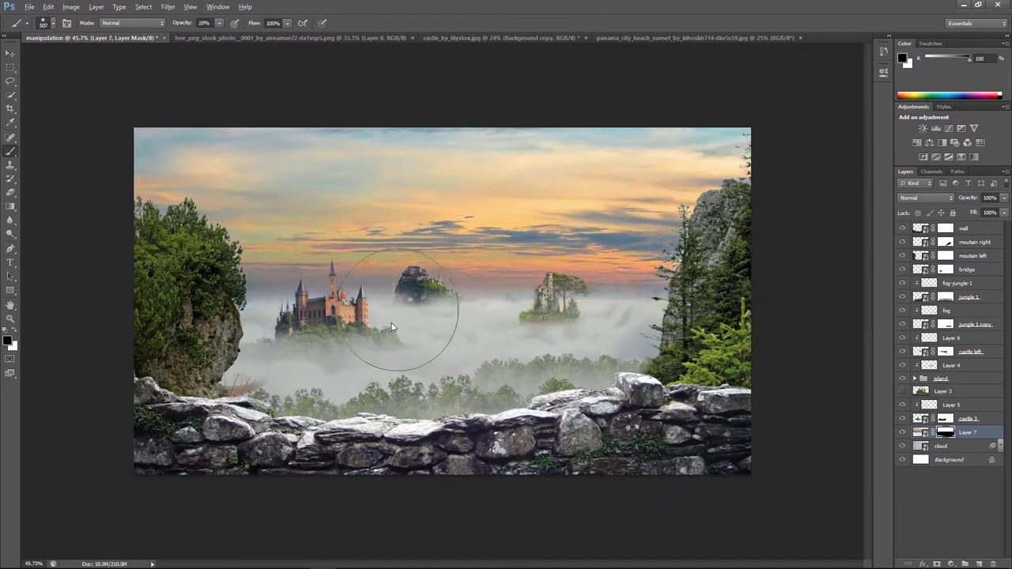
key(0)
key(5)
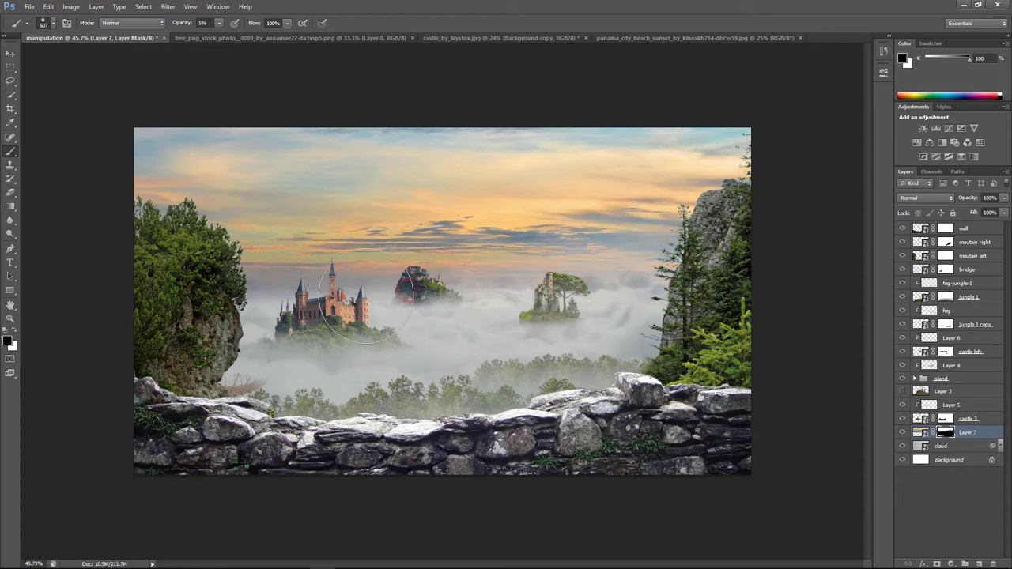
scroll(140, 293, down, 2)
scroll(741, 334, up, 1)
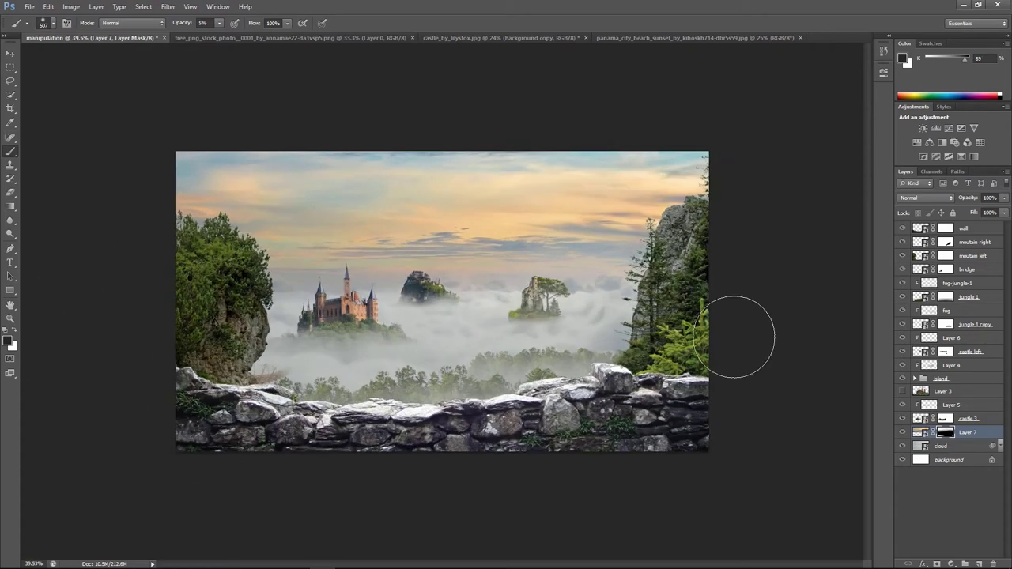
click(904, 432)
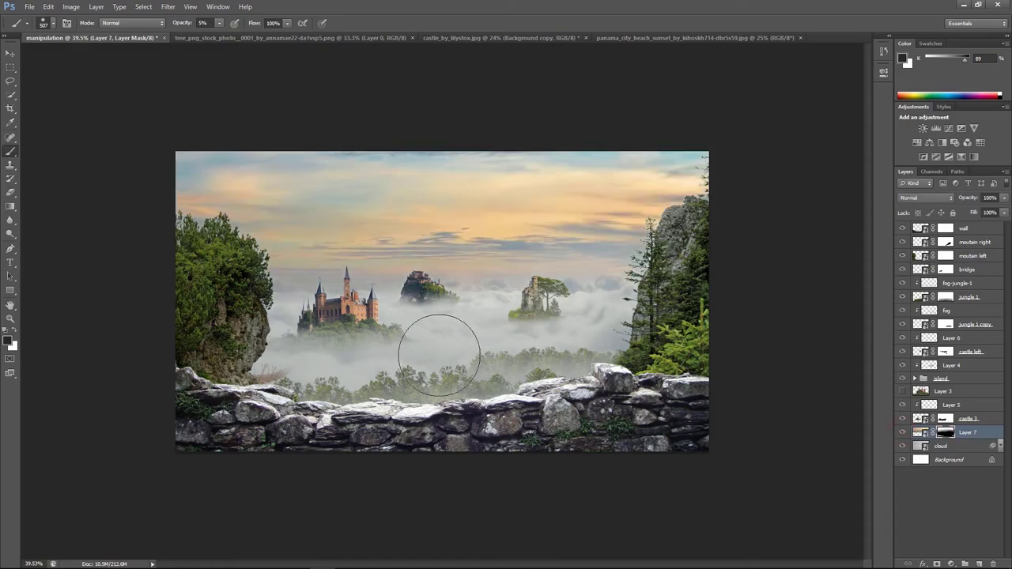
Open brindle_dog_4_by_jettstock.jpg from the mn folder
click(29, 7)
click(33, 23)
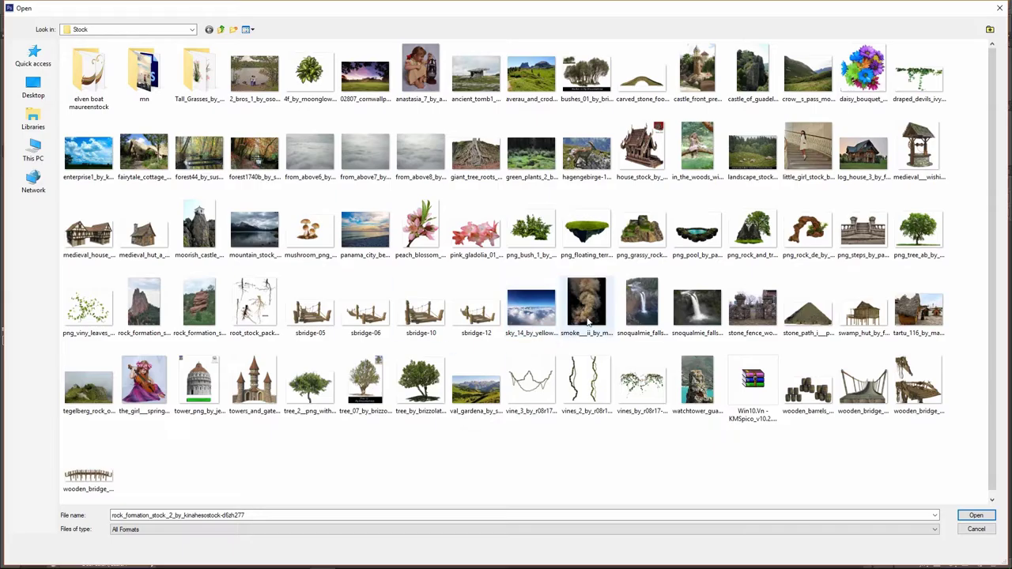
click(593, 306)
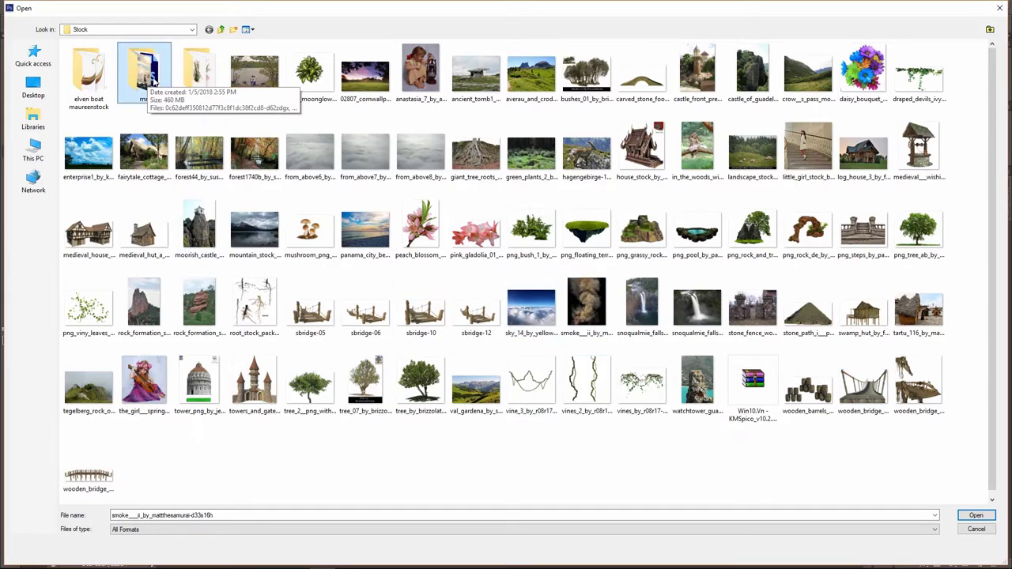
double_click(145, 87)
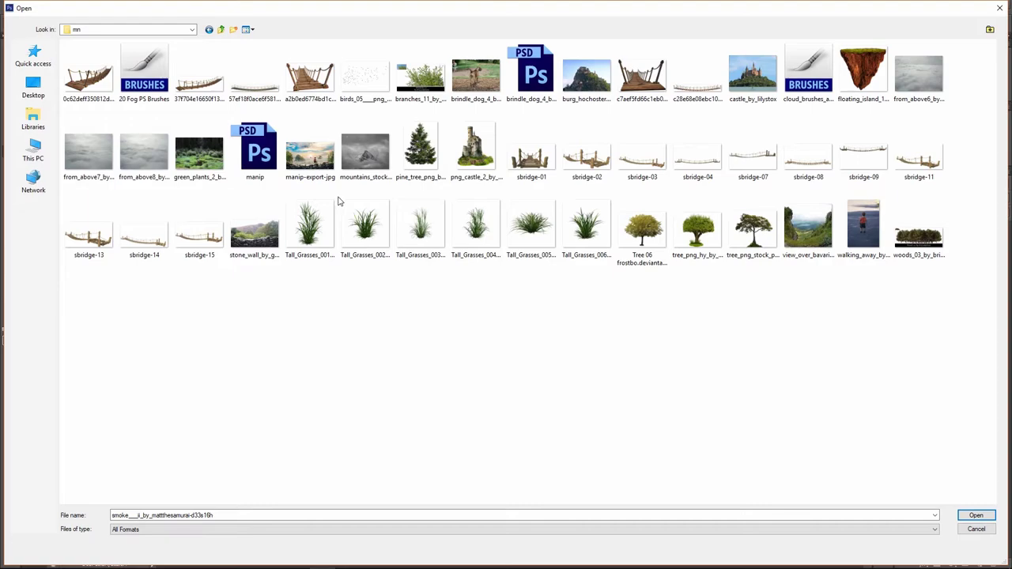
double_click(475, 75)
Start a Pen path around the dog's head, nose, mouth and tongue
scroll(411, 163, up, 3)
scroll(411, 162, up, 4)
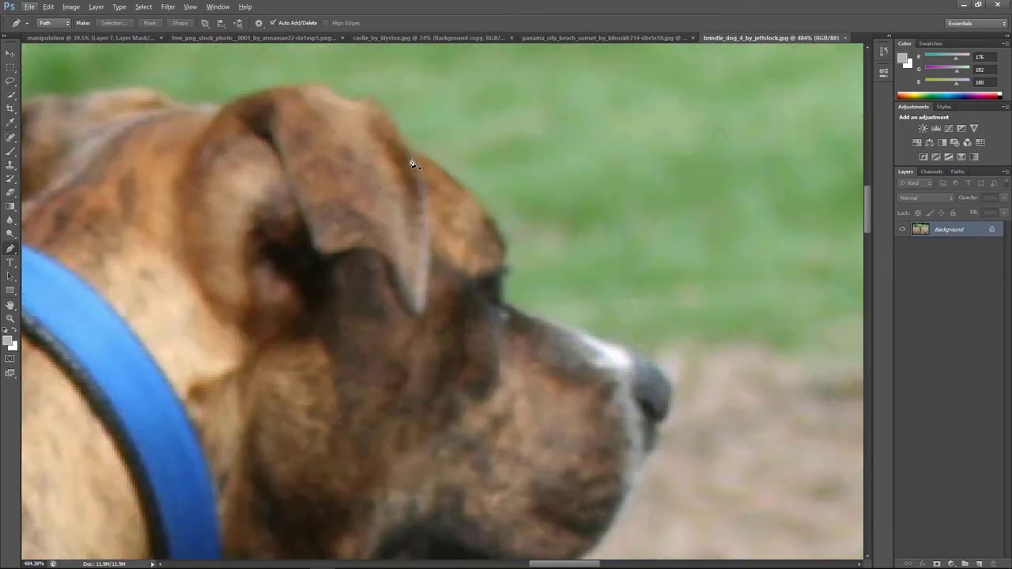
click(410, 154)
click(466, 191)
click(481, 211)
click(500, 237)
click(664, 391)
scroll(632, 371, down, 3)
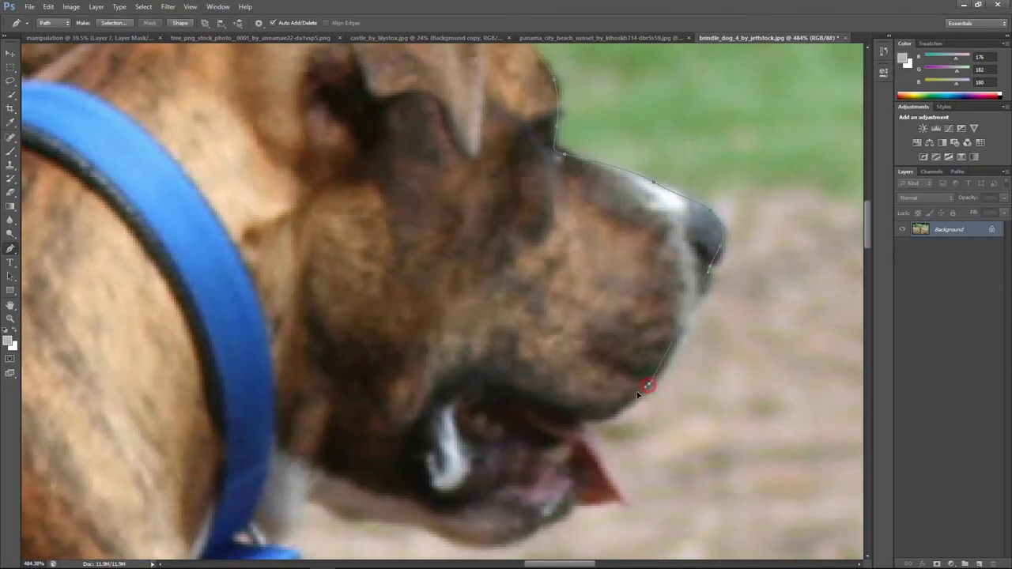
click(646, 375)
click(576, 413)
scroll(584, 419, down, 3)
click(589, 339)
Extend the path along the dog's neck, collar tag and chest edge
scroll(490, 380, left, 3)
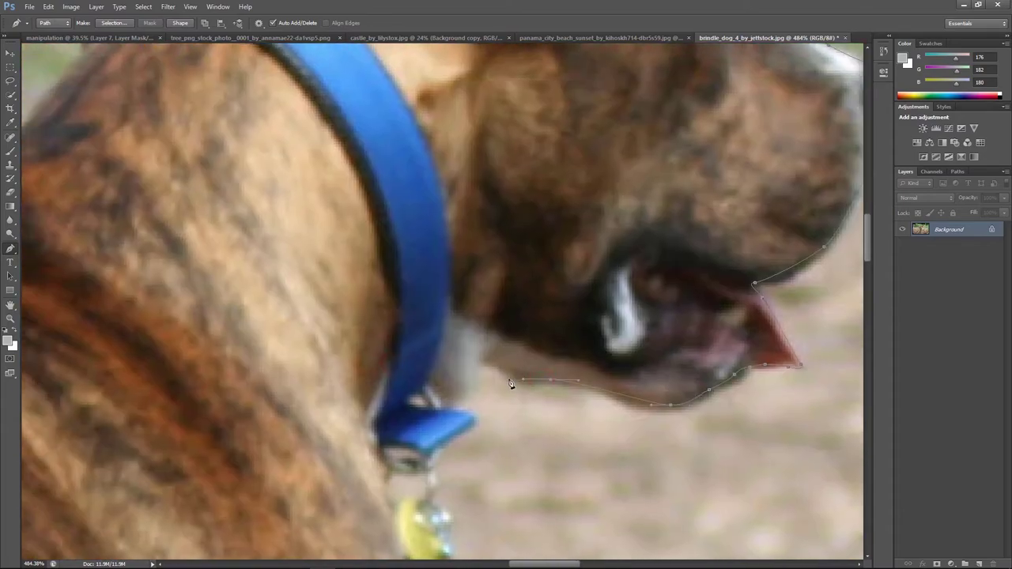
click(487, 414)
scroll(482, 348, down, 2)
click(472, 323)
click(487, 417)
scroll(506, 332, down, 3)
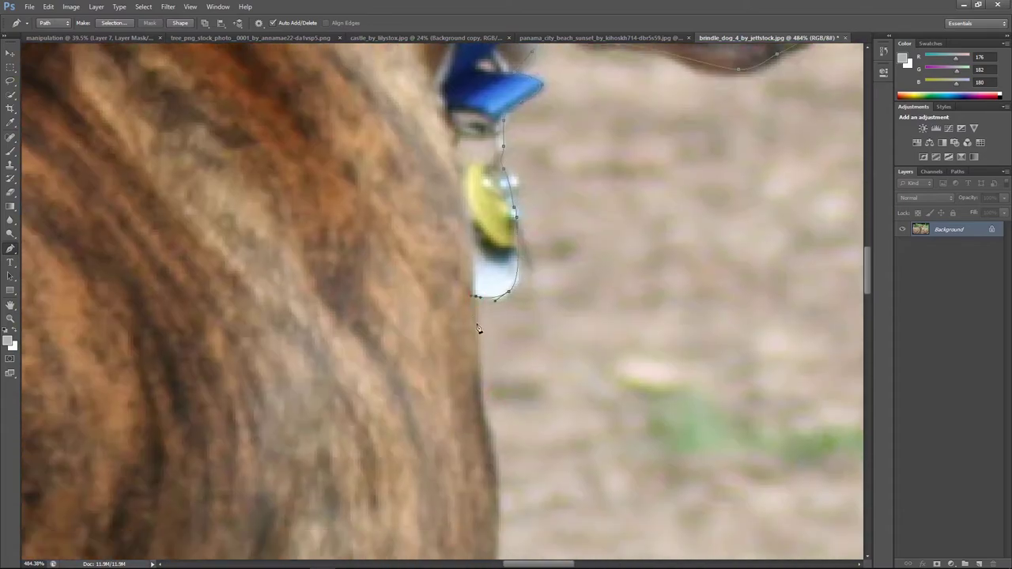
scroll(476, 332, down, 3)
click(491, 210)
Trace the path down the dog's front leg and around its paw
scroll(523, 167, down, 5)
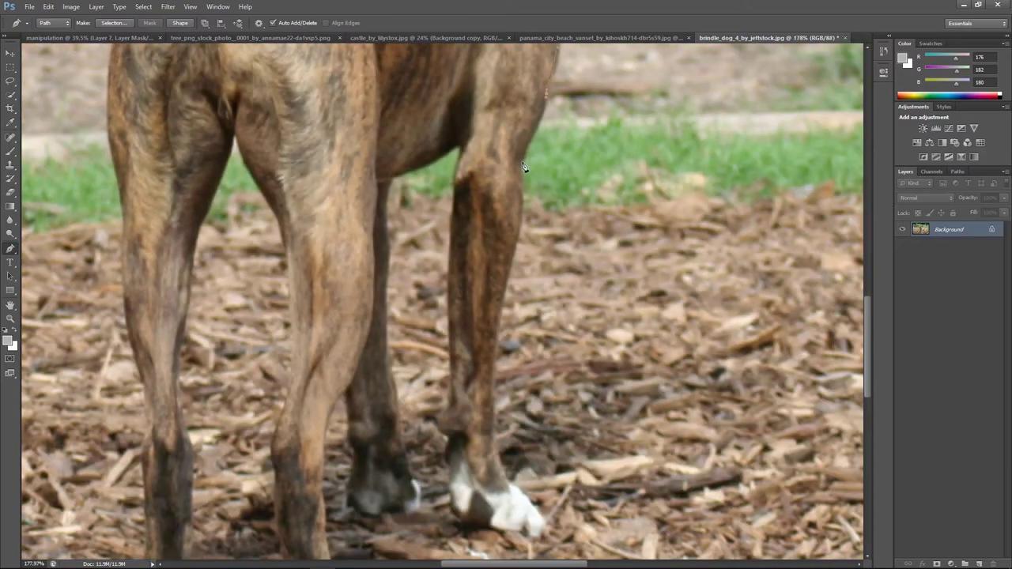
click(496, 330)
scroll(498, 332, down, 3)
click(434, 279)
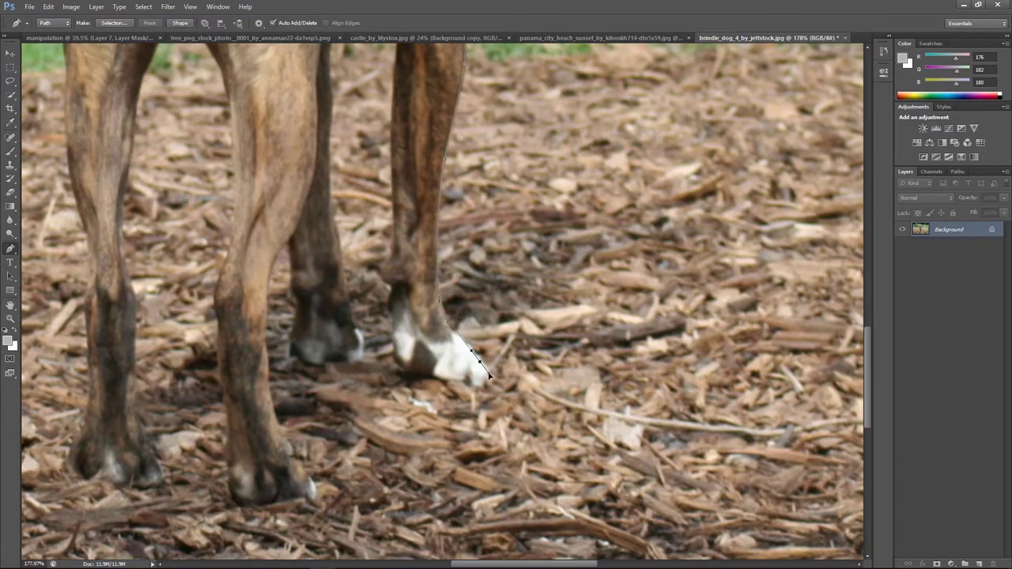
scroll(394, 247, up, 3)
click(395, 242)
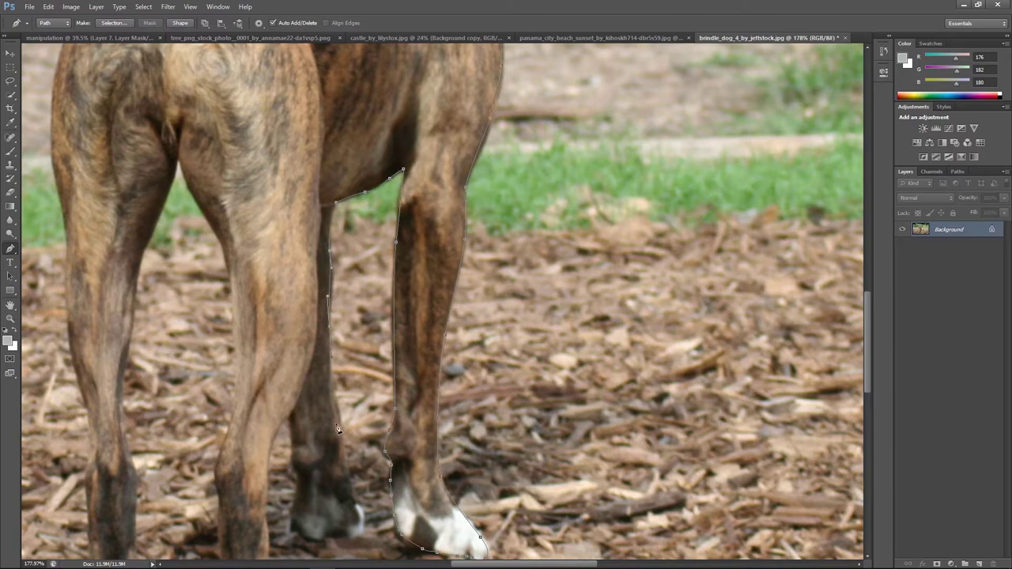
scroll(352, 490, down, 2)
click(416, 372)
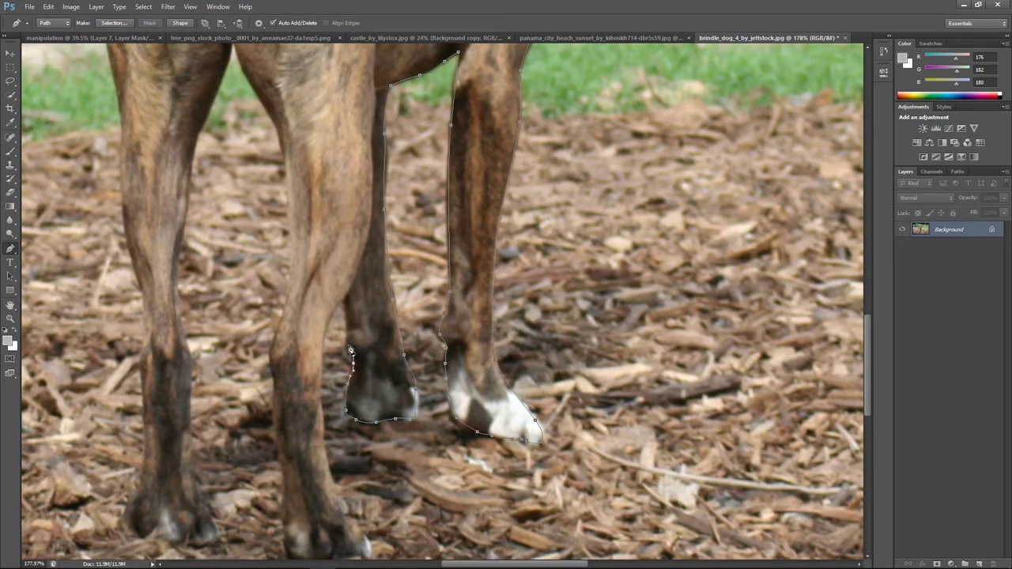
scroll(344, 334, down, 2)
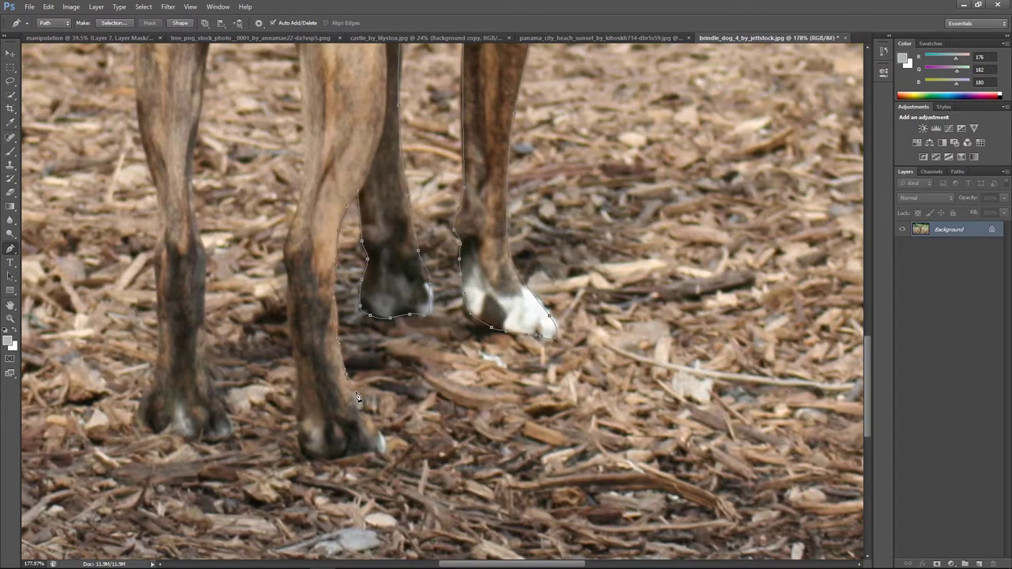
Continue the outline down and up the remaining legs toward the dog's rear
drag(287, 280, 374, 404)
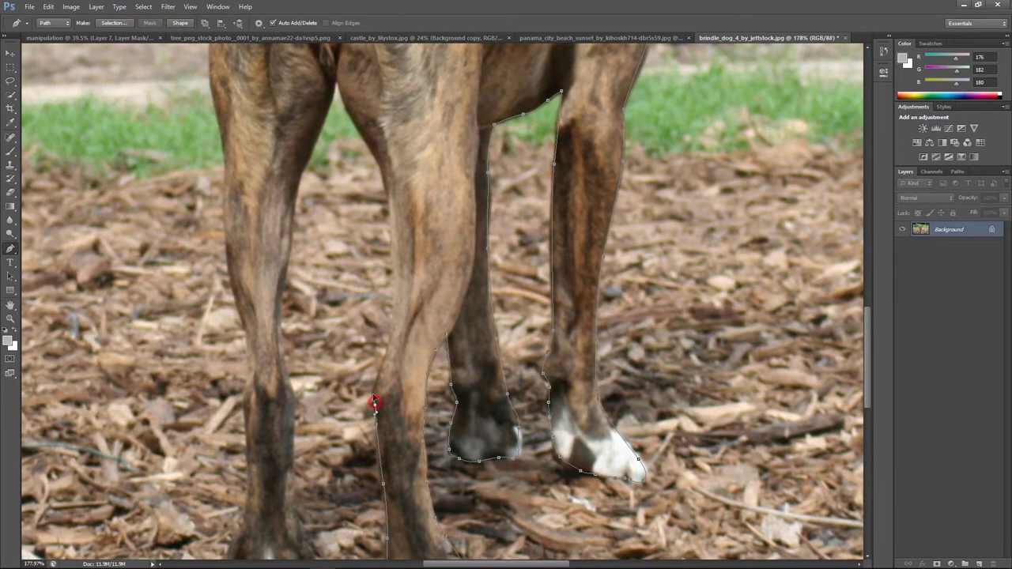
drag(395, 216, 437, 361)
click(424, 318)
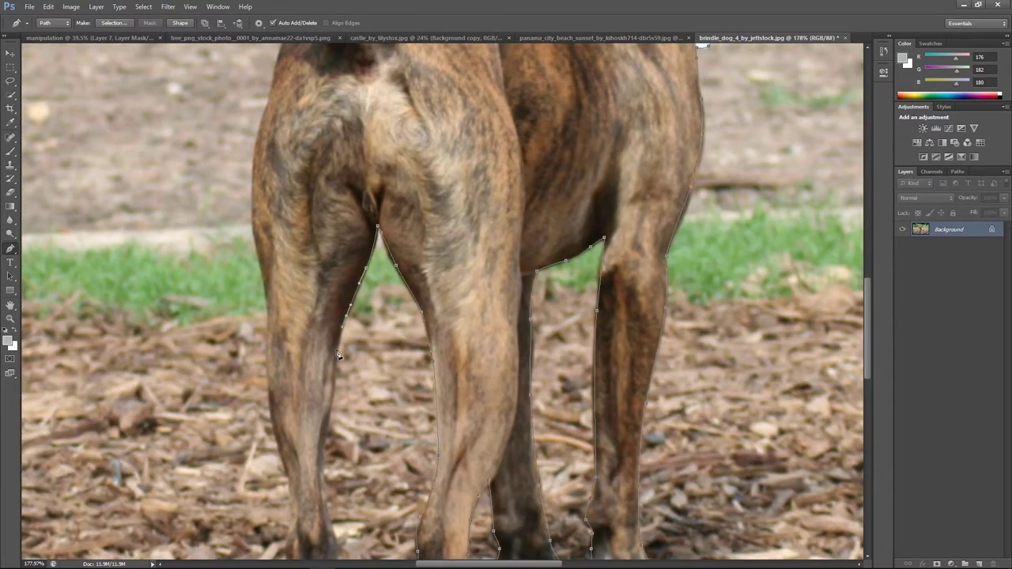
drag(325, 469, 395, 319)
click(409, 467)
scroll(420, 311, down, 3)
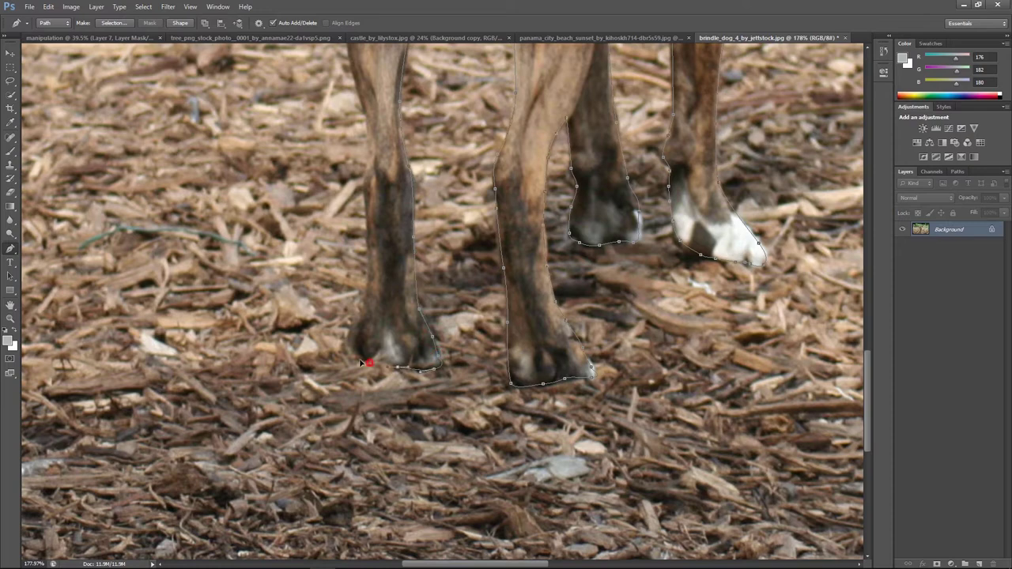
drag(371, 257, 399, 439)
click(407, 336)
drag(379, 244, 506, 423)
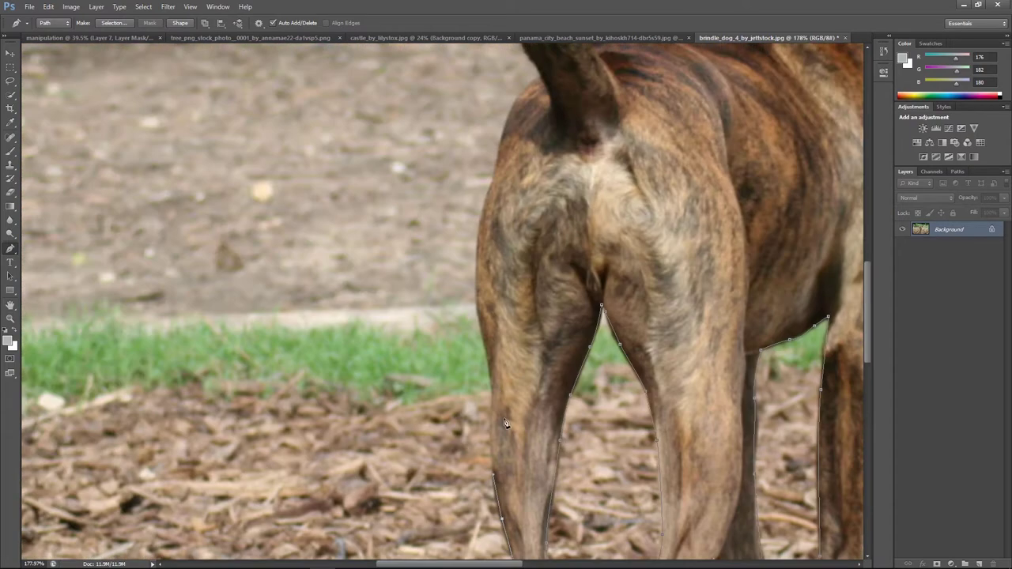
drag(481, 323, 348, 424)
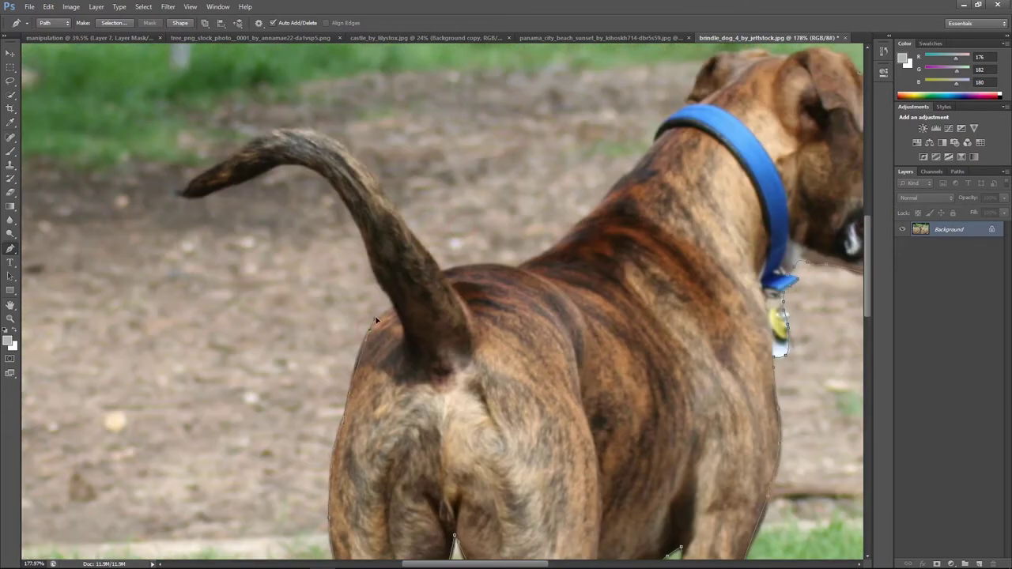
scroll(395, 308, up, 5)
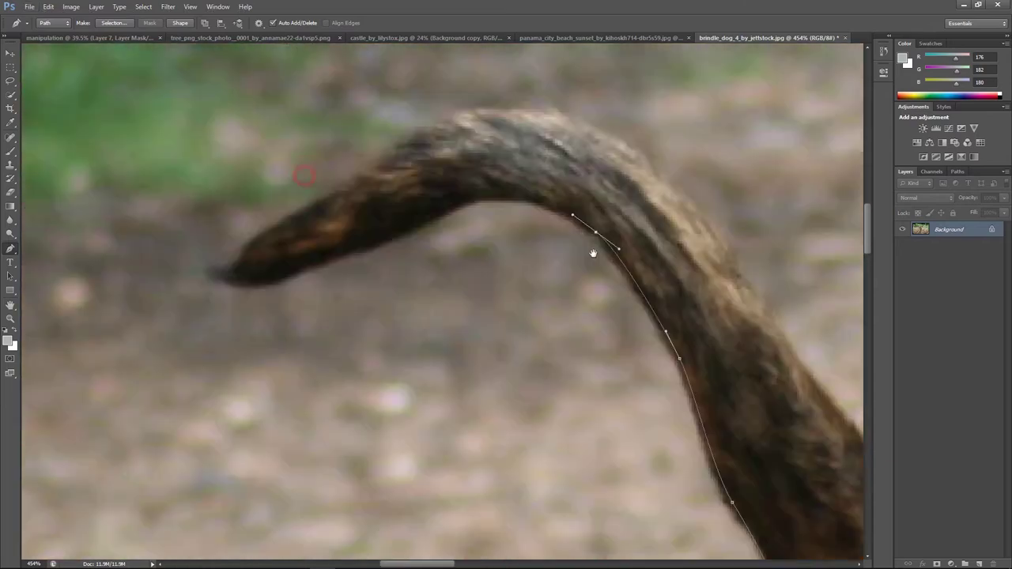
Curve the path around the dog's tail, from tip to base
drag(515, 245, 429, 299)
click(315, 297)
click(463, 202)
drag(474, 237, 222, 305)
click(558, 343)
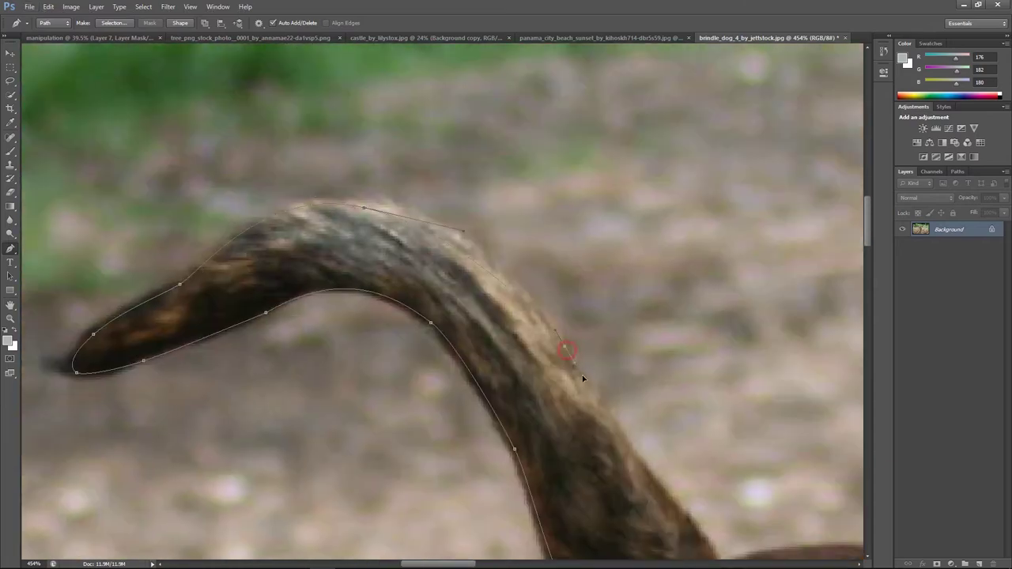
drag(558, 343, 318, 154)
drag(474, 372, 500, 407)
Trace the dog's back up to the collar and the top of the head
drag(540, 366, 230, 374)
click(206, 355)
click(266, 296)
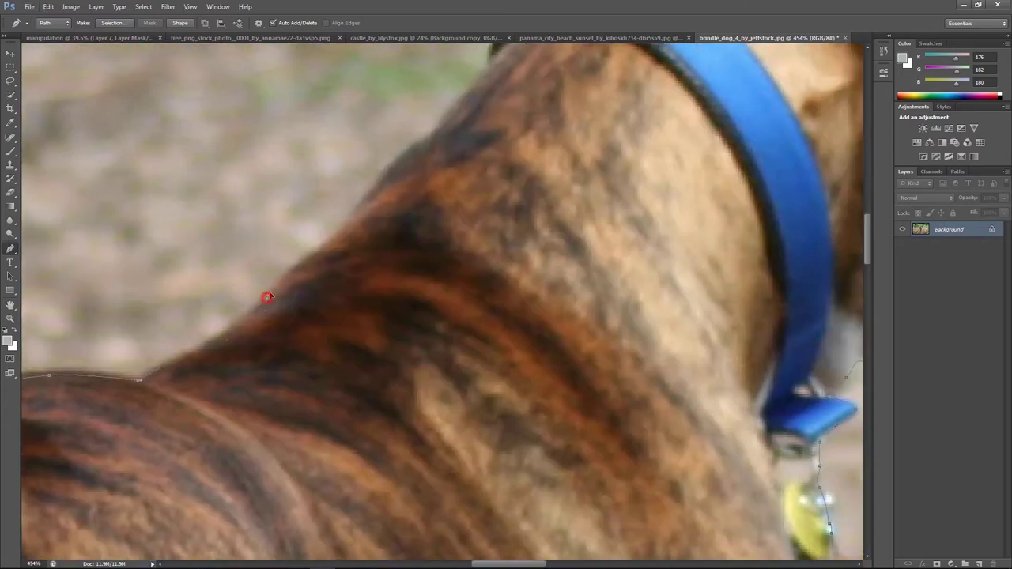
drag(266, 295, 414, 331)
drag(510, 237, 397, 344)
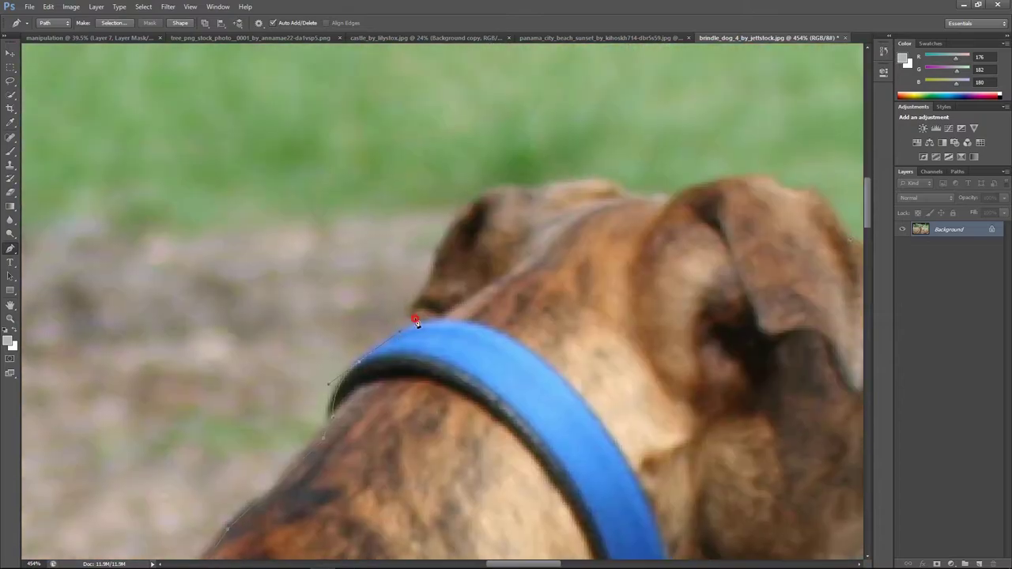
click(490, 190)
drag(590, 182, 443, 288)
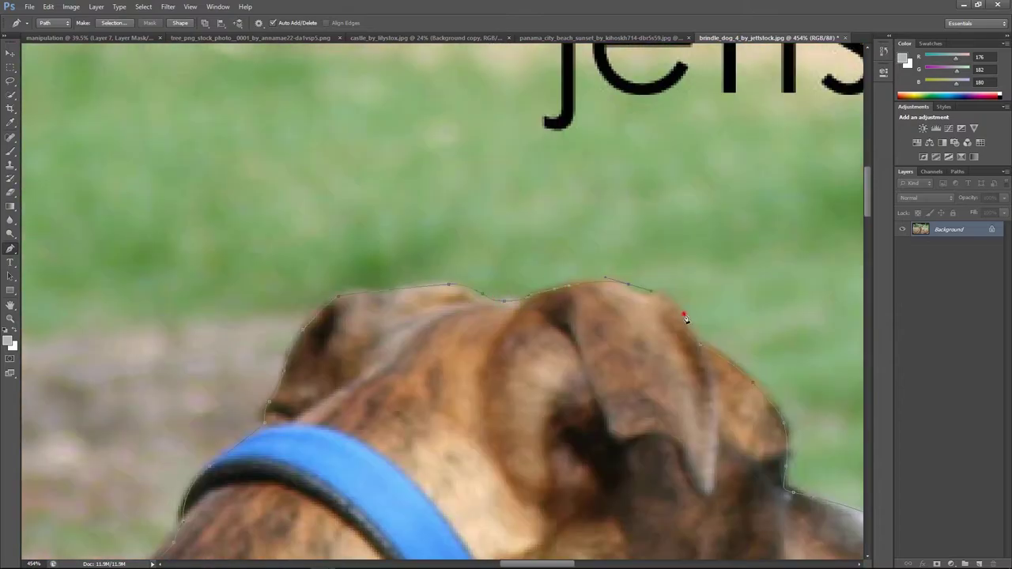
Load the dog outline path as a selection with a 0.5 pixel feather
key(ctrl+0)
right_click(506, 262)
key(Escape)
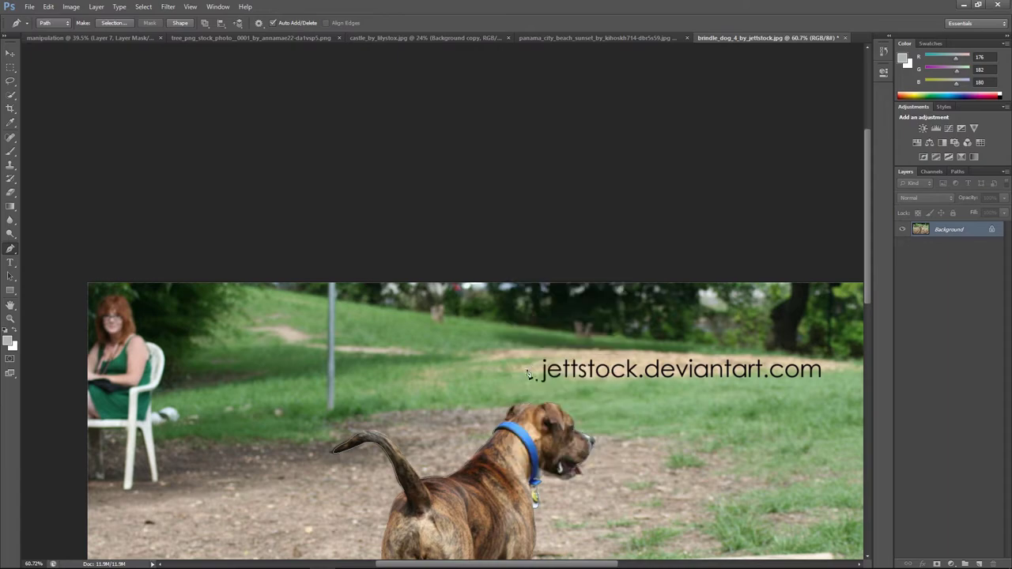
click(958, 171)
alt+click(937, 564)
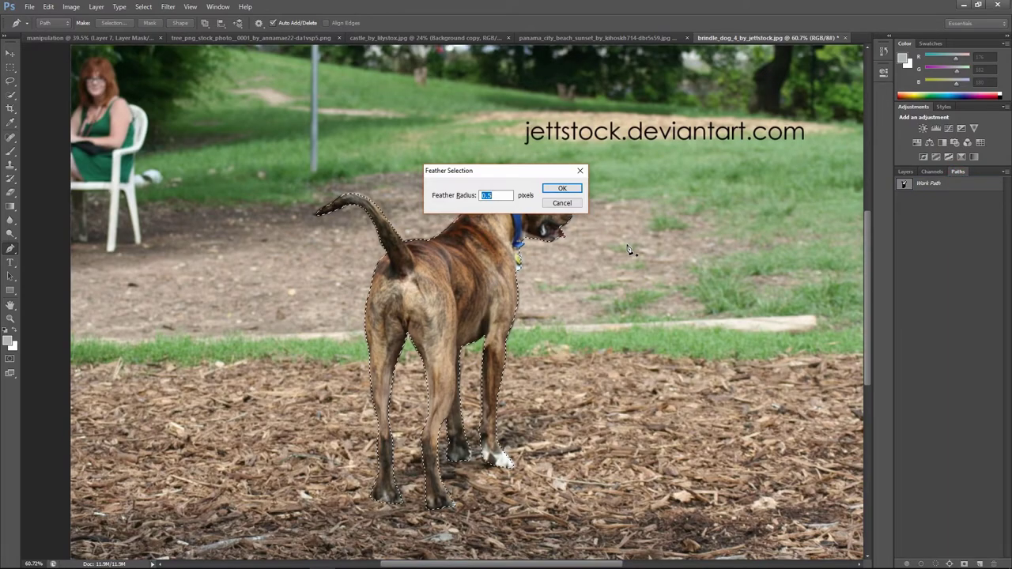
key(Return)
key(v)
Bring the cut-out dog into the castle composite as a smart object above the wall layer
drag(459, 295, 484, 355)
click(905, 170)
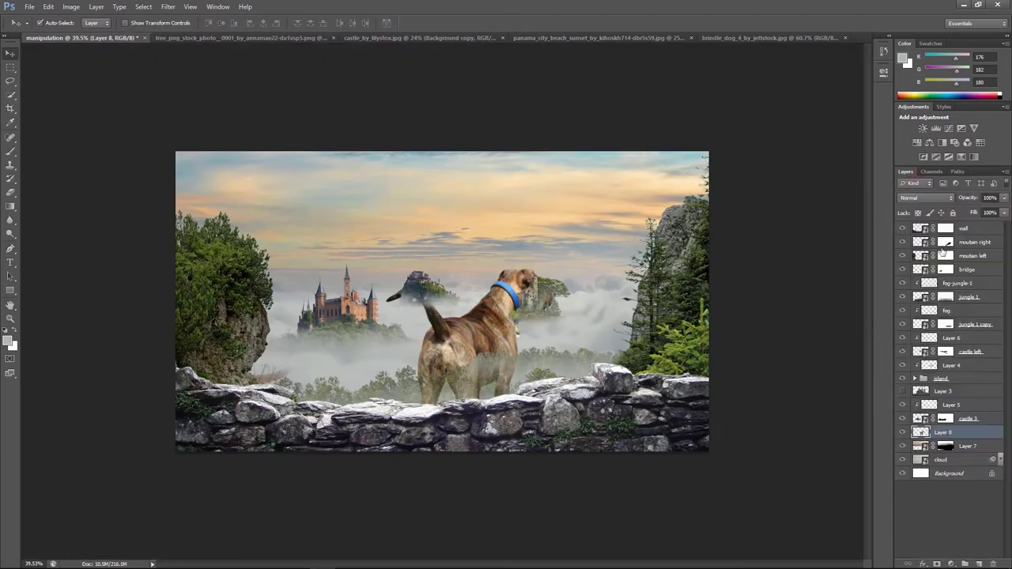
right_click(942, 432)
click(925, 131)
drag(943, 432, 942, 227)
Flip the dog horizontally and scale it down so it stands on the stone wall
key(ctrl+t)
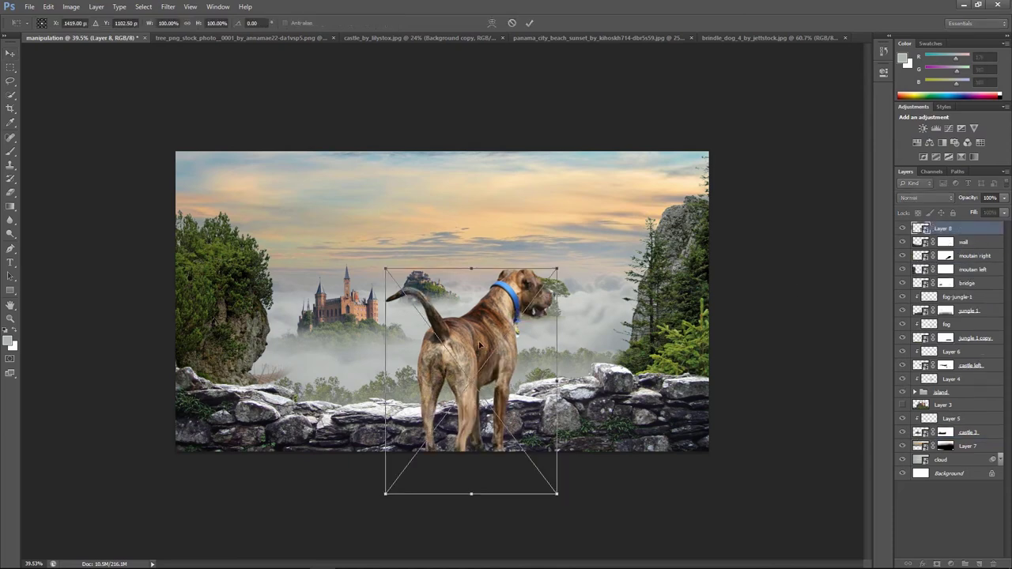
mouse_move(482, 339)
mouse_down()
mouse_move(440, 296)
mouse_move(356, 295)
mouse_up()
right_click(357, 295)
click(388, 445)
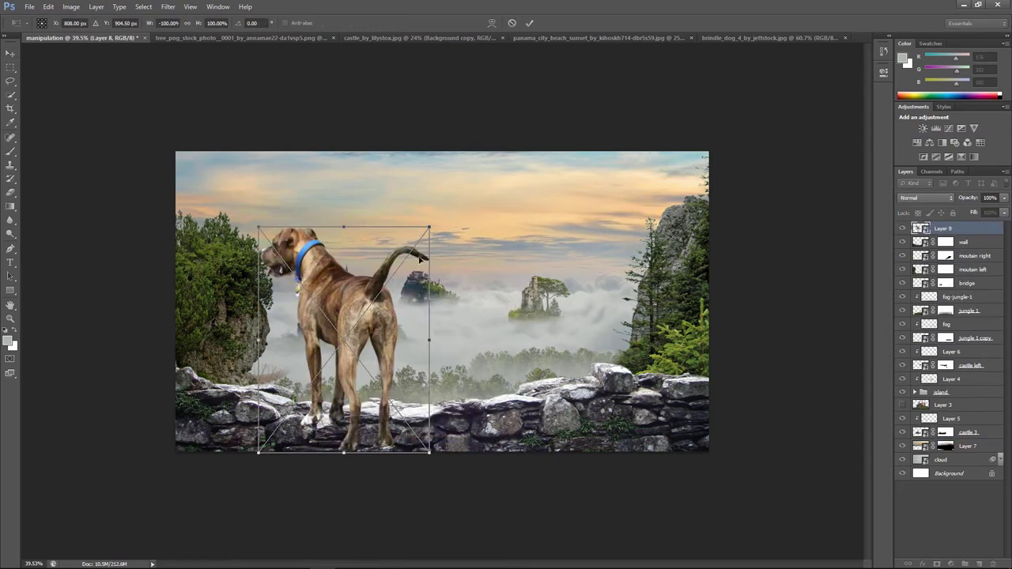
drag(429, 227, 372, 299)
drag(344, 332, 548, 342)
key(Return)
scroll(548, 341, up, 3)
scroll(624, 384, up, 2)
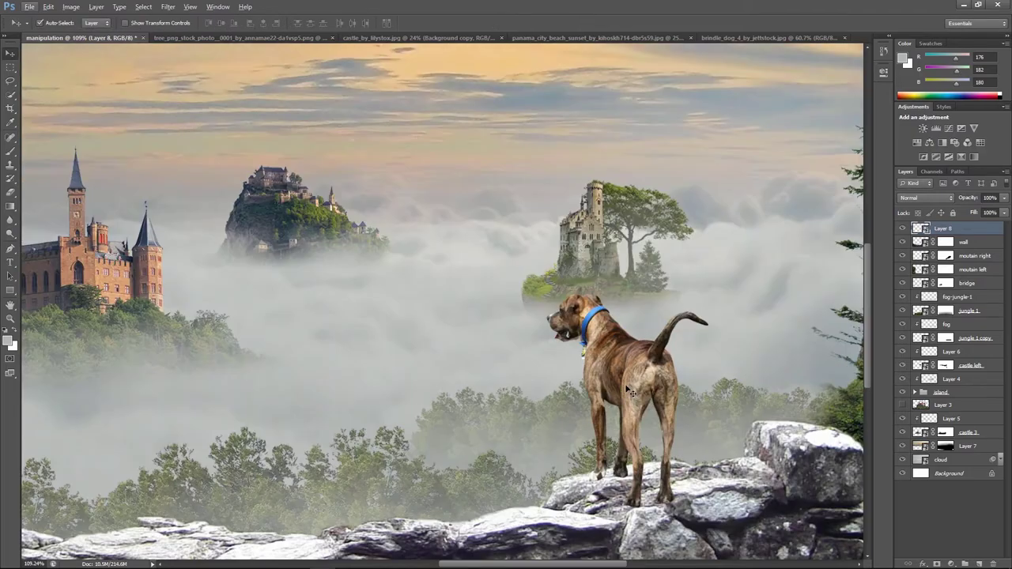
Open the walking boy photo
click(29, 6)
click(48, 36)
double_click(865, 228)
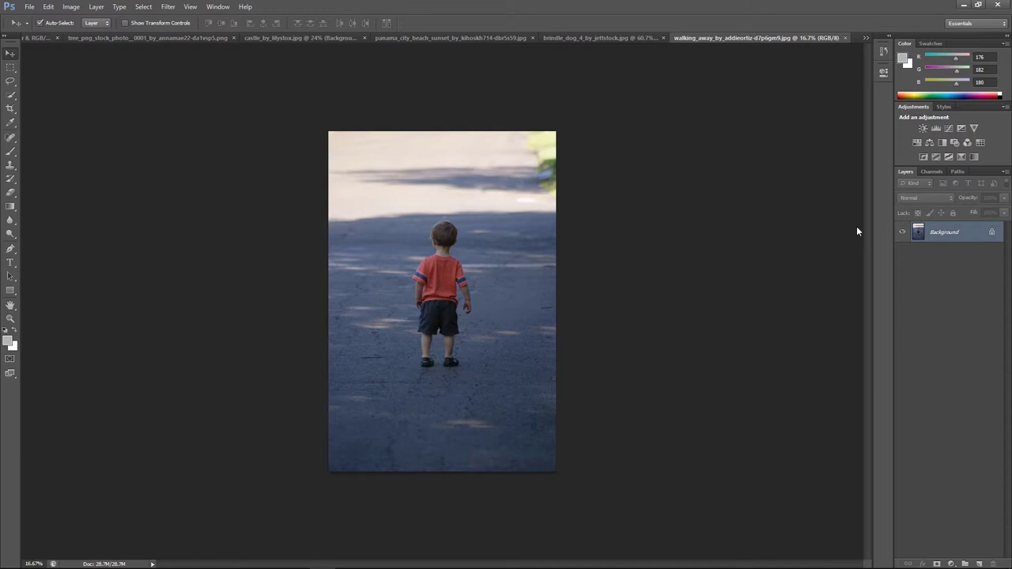
Start the Pen outline at the boy's ear and trace down his shoulder, sleeve and fingers
scroll(442, 261, up, 10)
key(p)
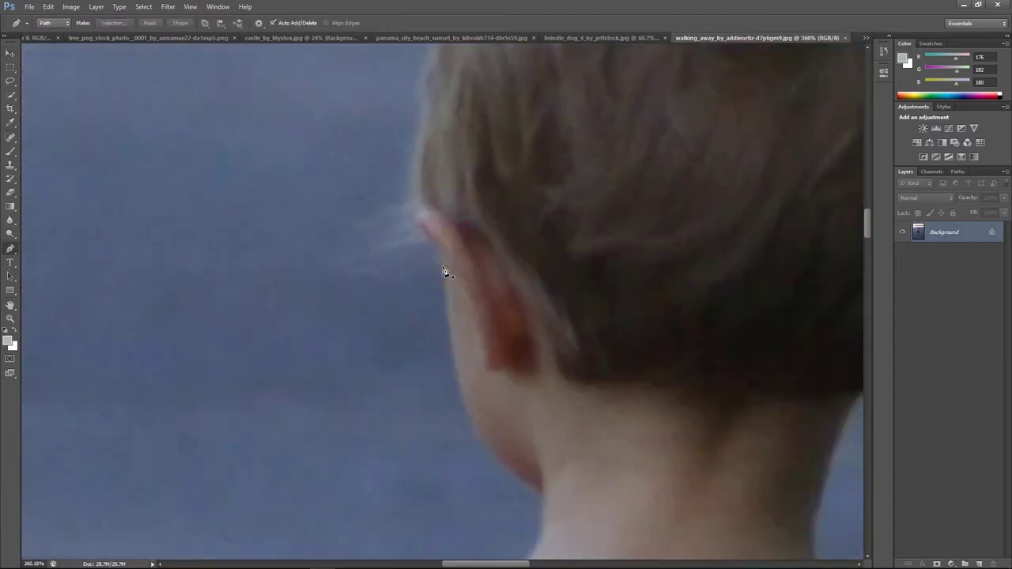
scroll(444, 272, up, 1)
click(447, 257)
click(458, 391)
drag(587, 504, 597, 110)
click(530, 216)
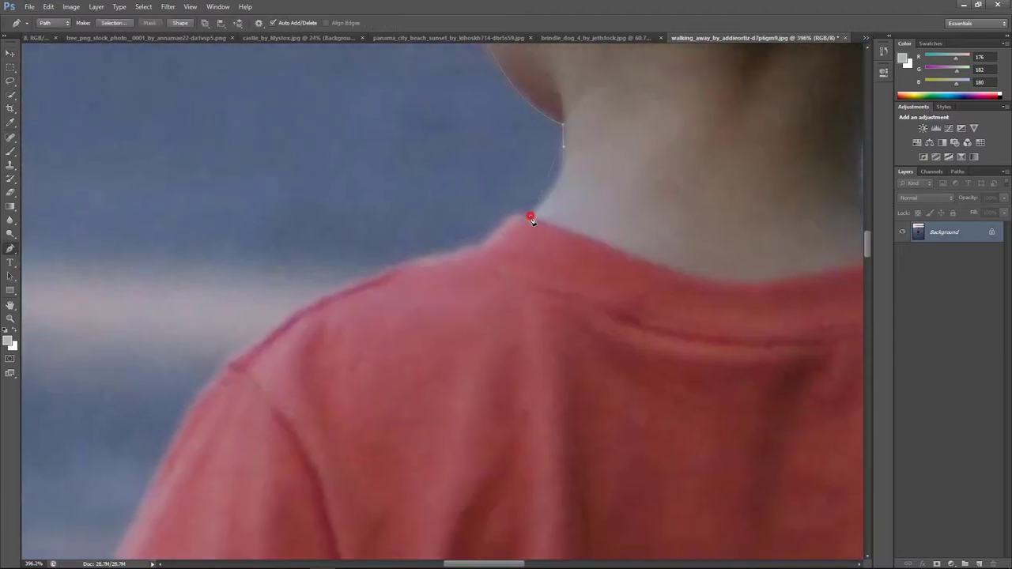
drag(352, 294, 445, 267)
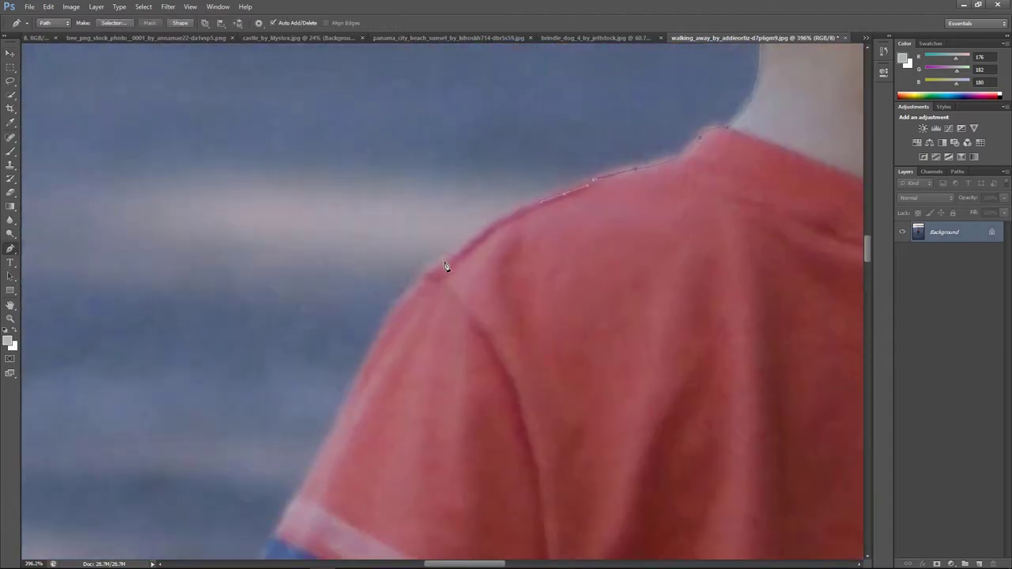
click(288, 505)
mouse_move(289, 506)
mouse_down()
mouse_move(431, 313)
mouse_move(485, 273)
mouse_up()
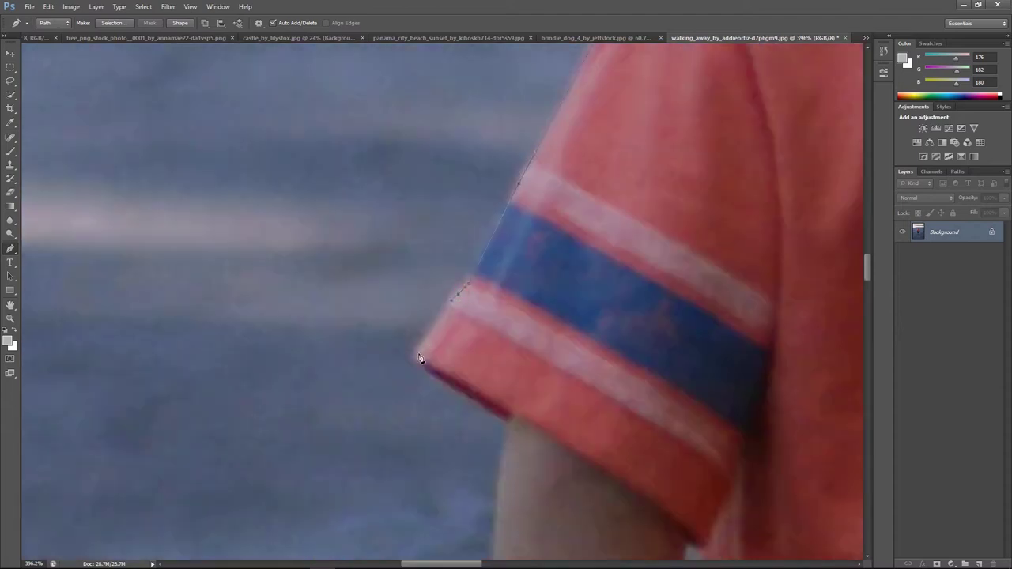
click(503, 460)
drag(503, 459, 518, 115)
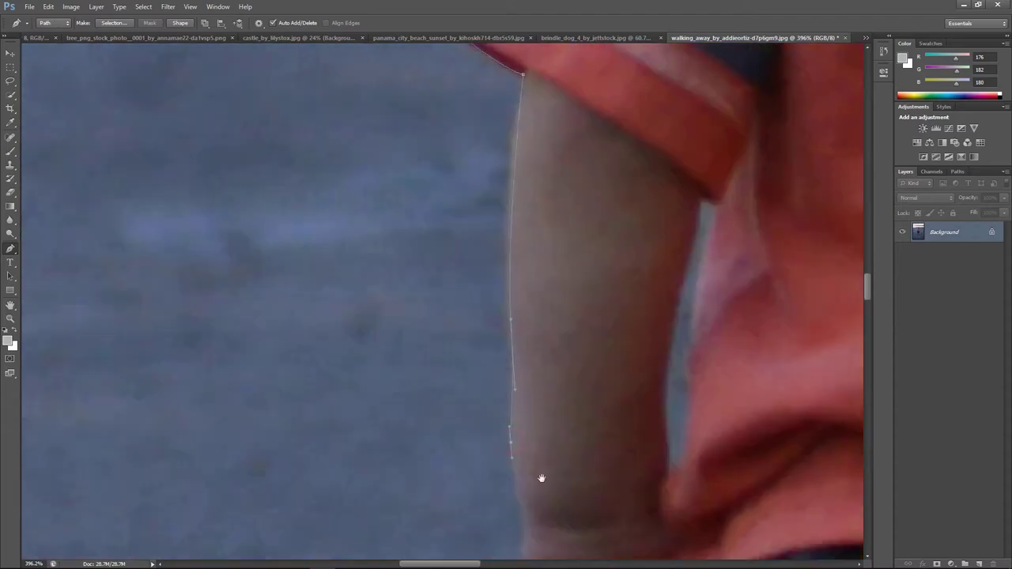
mouse_move(541, 479)
mouse_down()
mouse_move(520, 309)
mouse_move(500, 273)
mouse_up()
drag(503, 366, 529, 390)
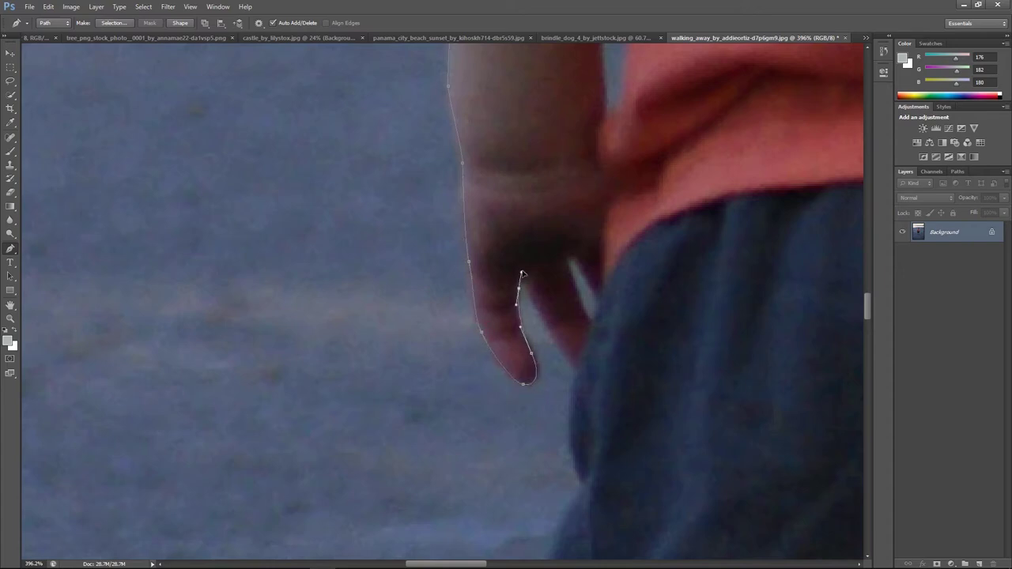
click(568, 387)
Trace the path down the shorts and leg and around the first shoe
drag(566, 439, 512, 248)
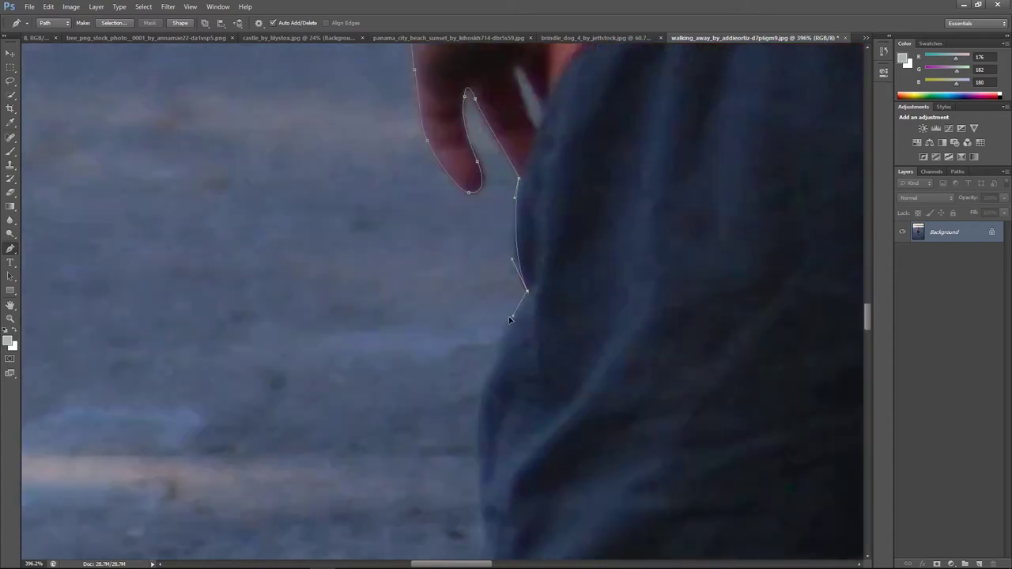
drag(509, 320, 491, 82)
drag(465, 266, 468, 309)
click(421, 492)
drag(479, 425, 479, 291)
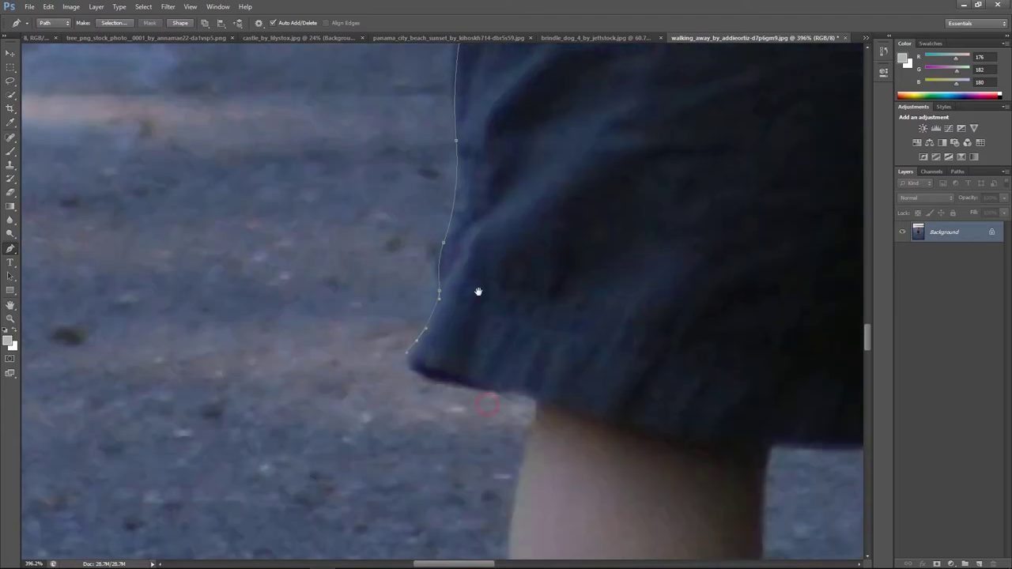
click(483, 387)
drag(531, 448, 530, 255)
mouse_move(494, 400)
mouse_down()
mouse_move(494, 274)
mouse_move(514, 346)
mouse_up()
click(494, 275)
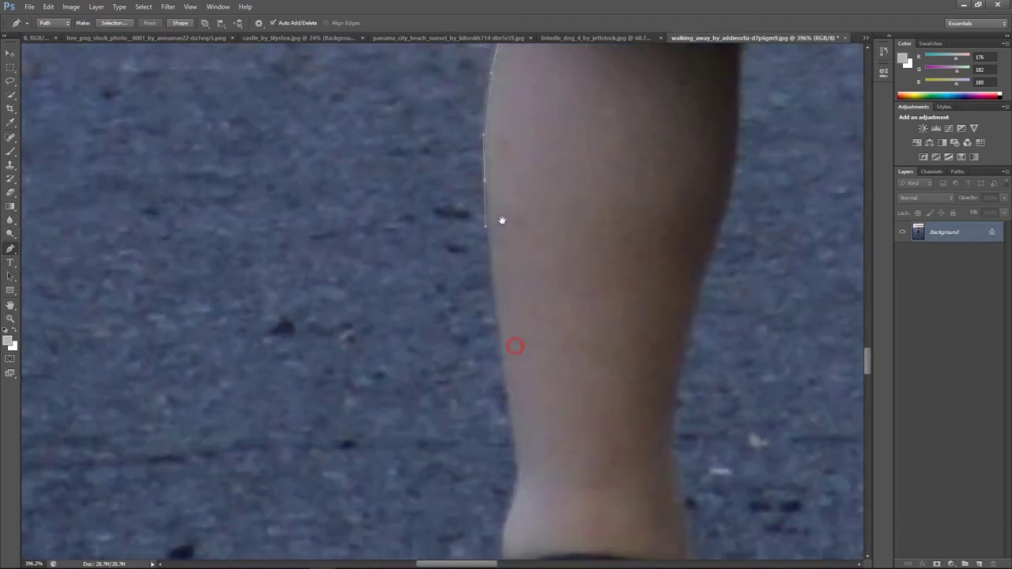
click(514, 395)
mouse_move(542, 554)
mouse_down()
mouse_move(542, 420)
mouse_move(491, 300)
mouse_up()
click(445, 269)
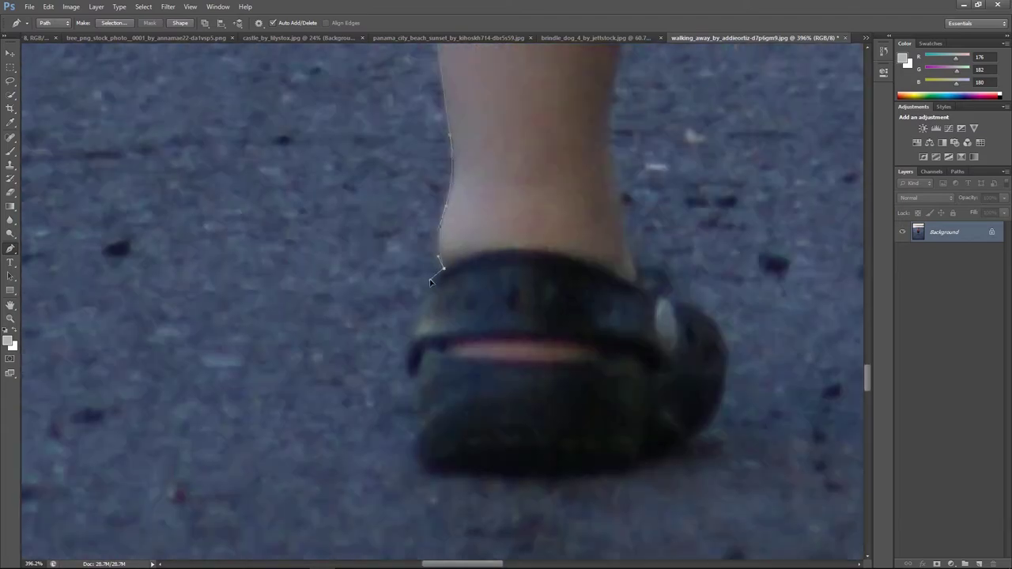
click(441, 469)
click(594, 472)
click(677, 448)
click(717, 411)
click(728, 357)
drag(713, 317, 726, 323)
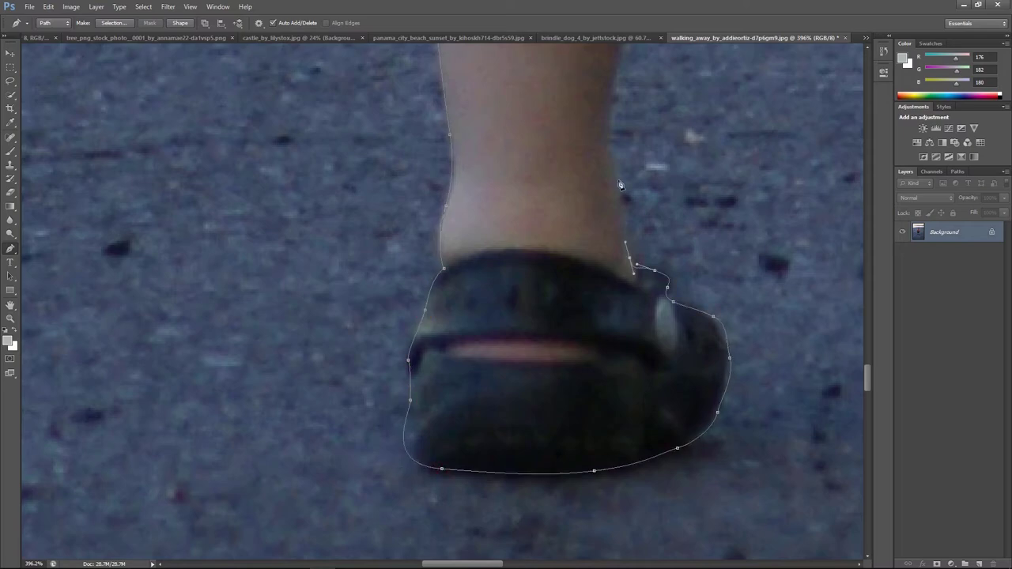
Continue the path up the calf, through the gap between the legs, and around the second shoe
drag(620, 184, 462, 279)
click(451, 185)
drag(452, 185, 427, 377)
click(424, 227)
drag(424, 226, 440, 302)
click(453, 241)
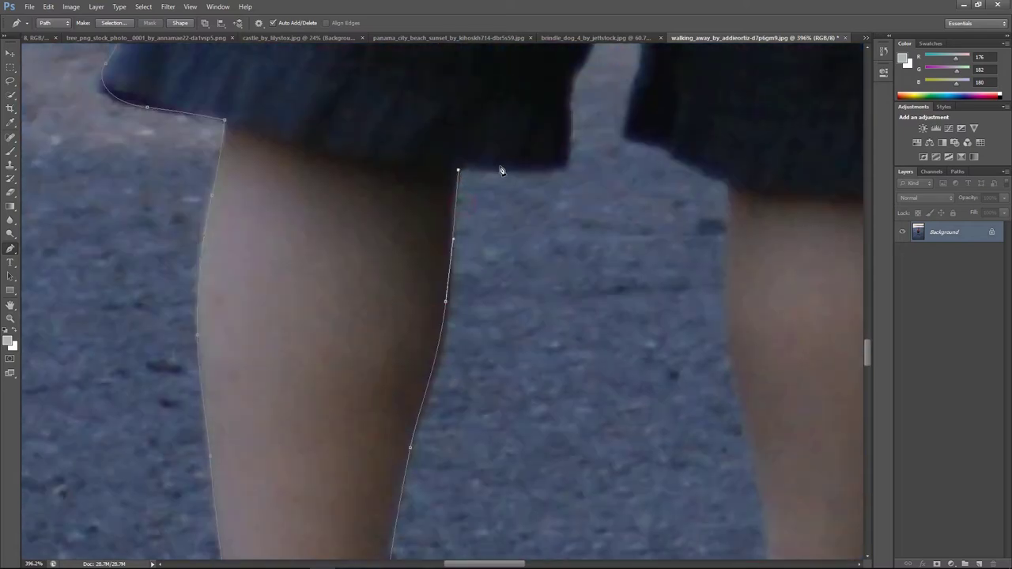
drag(588, 163, 503, 454)
click(484, 378)
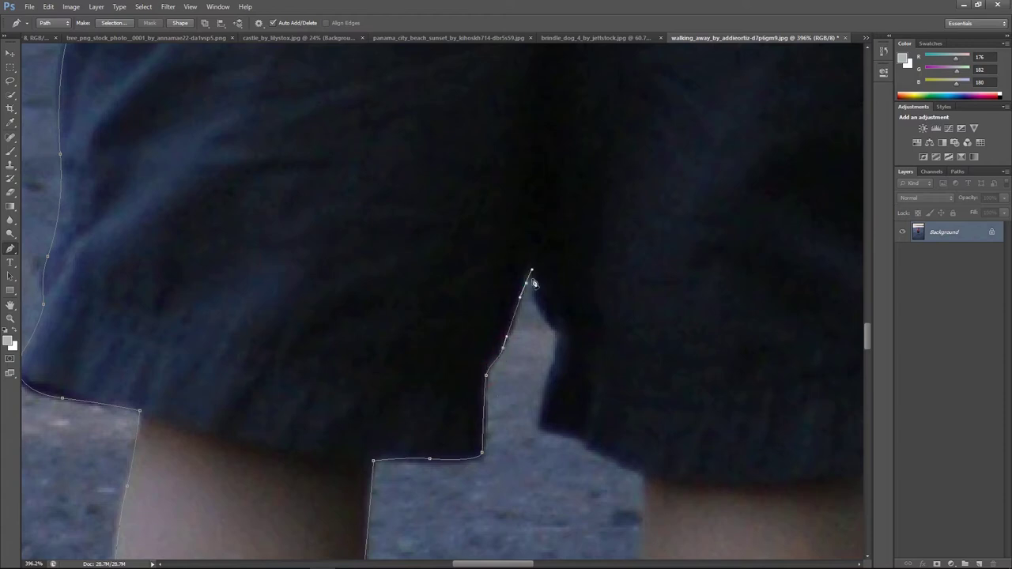
drag(650, 504, 560, 221)
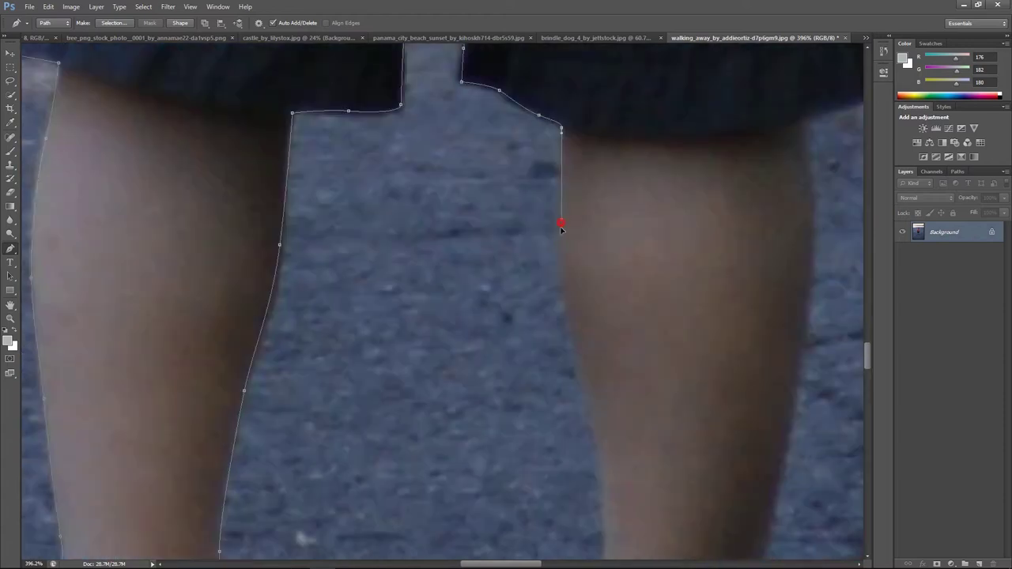
mouse_move(569, 443)
mouse_down()
mouse_move(569, 222)
mouse_move(547, 268)
mouse_up()
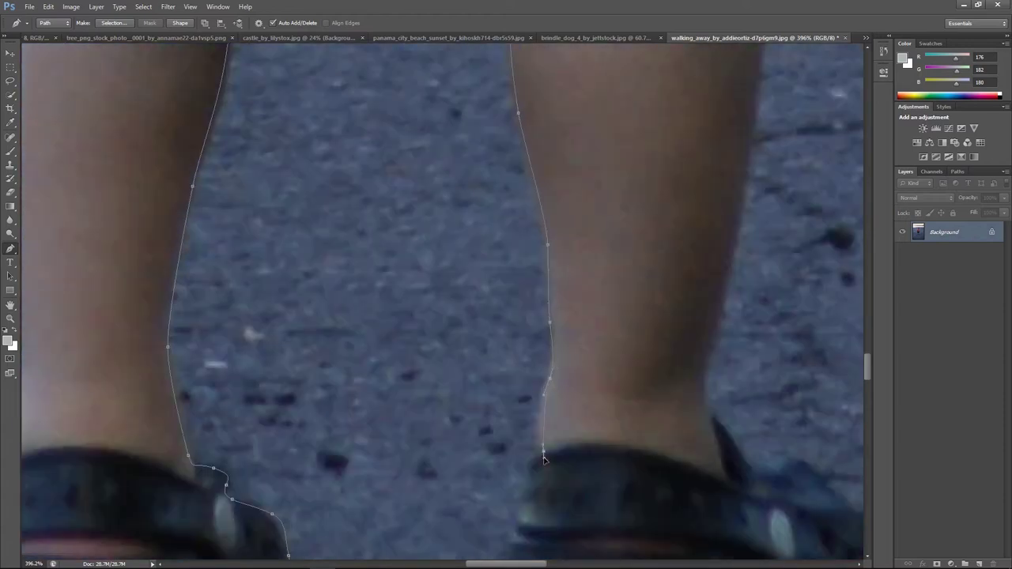
click(518, 469)
drag(523, 538, 461, 336)
click(457, 324)
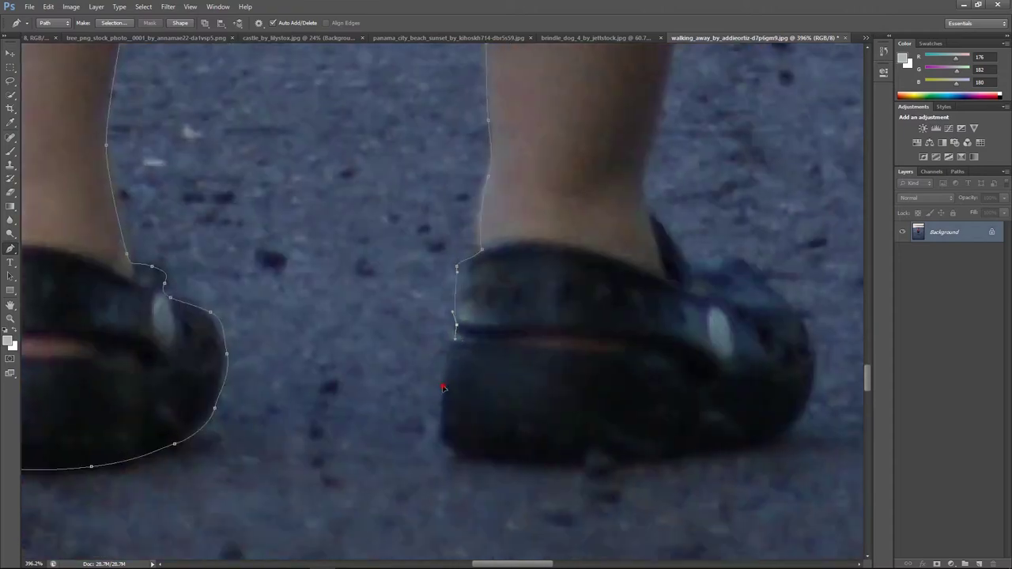
click(662, 461)
drag(661, 461, 379, 461)
click(528, 439)
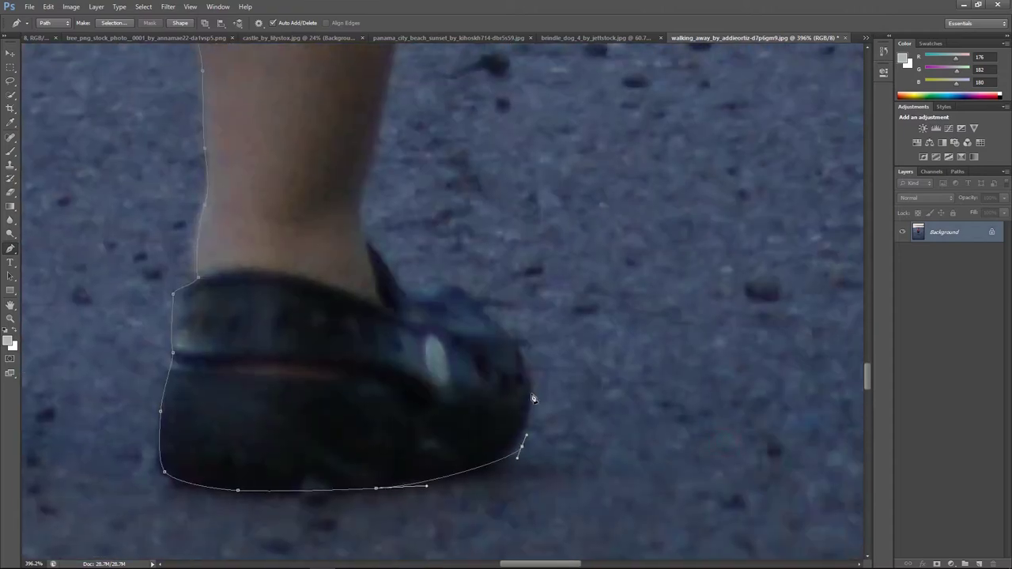
click(406, 290)
drag(407, 290, 470, 463)
click(436, 413)
drag(454, 275, 466, 231)
Trace up the far side of the shorts to the orange shirt's fold
mouse_move(490, 63)
mouse_down()
mouse_move(462, 335)
mouse_move(462, 289)
mouse_up()
drag(521, 149, 455, 373)
click(507, 369)
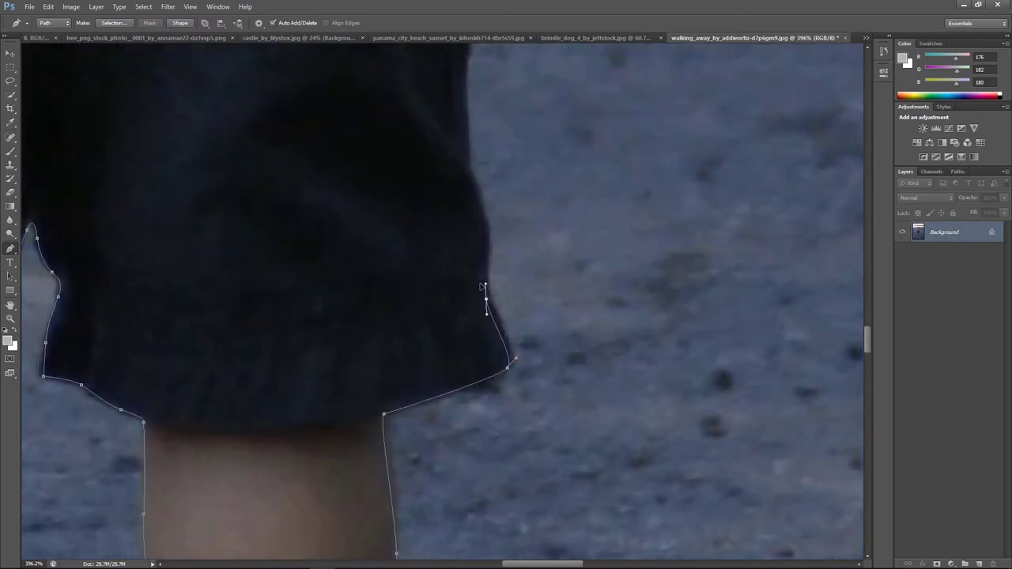
drag(454, 229, 468, 396)
drag(481, 97, 535, 361)
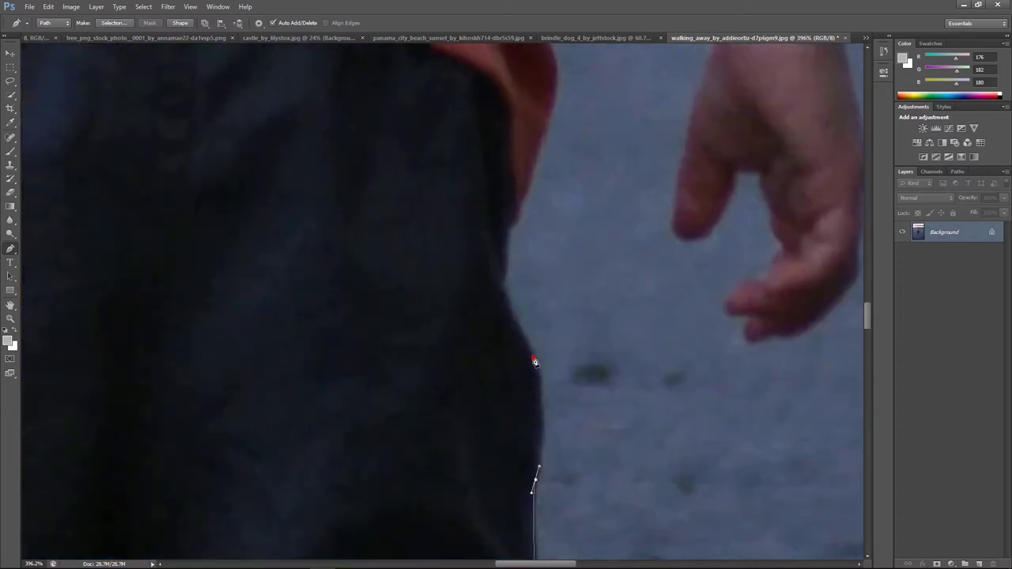
drag(502, 284, 442, 532)
drag(473, 407, 483, 382)
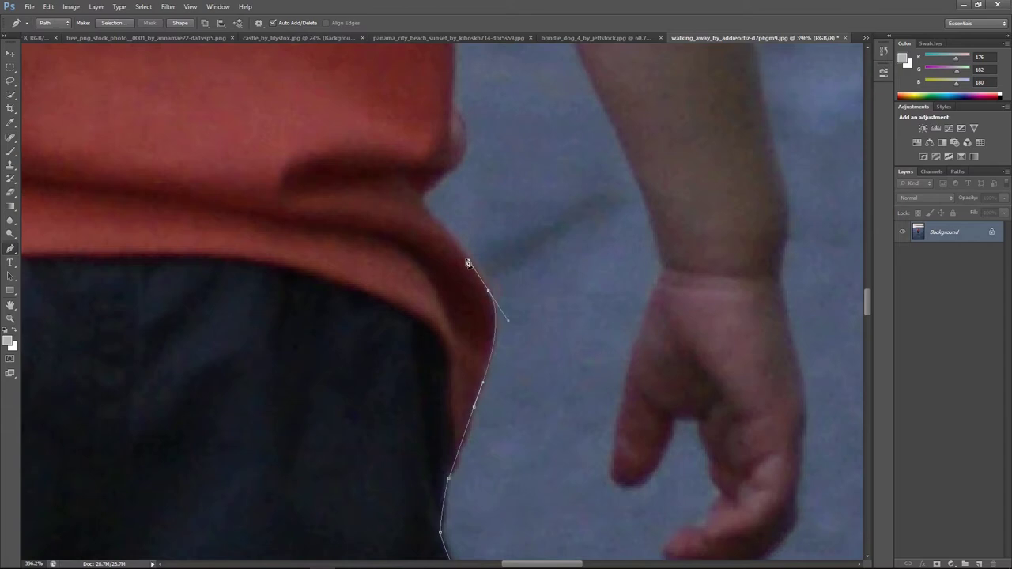
click(425, 192)
drag(447, 229, 396, 460)
drag(405, 403, 415, 393)
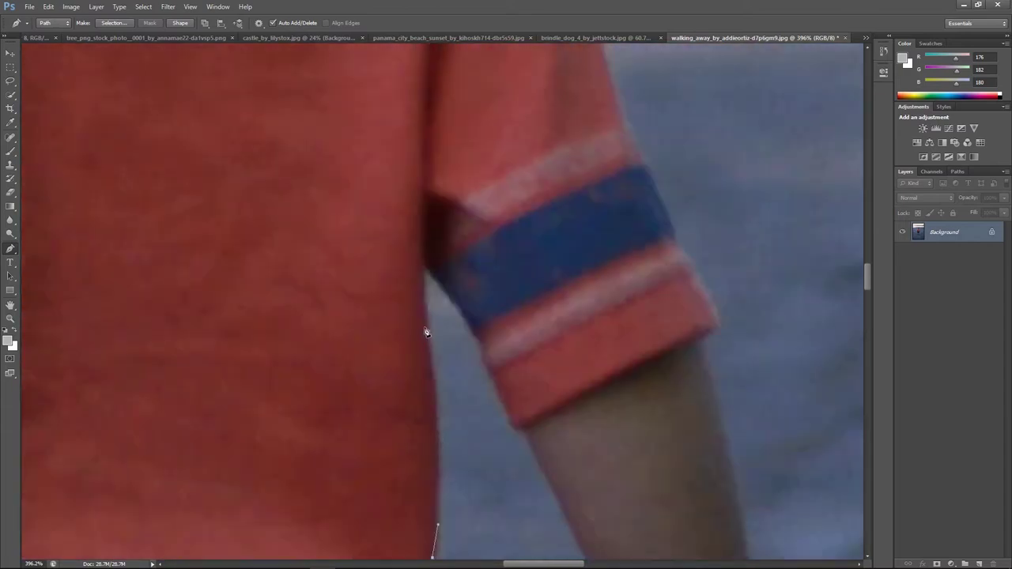
Outline the other arm down around the hand and back up to the sleeve
drag(406, 223, 438, 441)
click(425, 267)
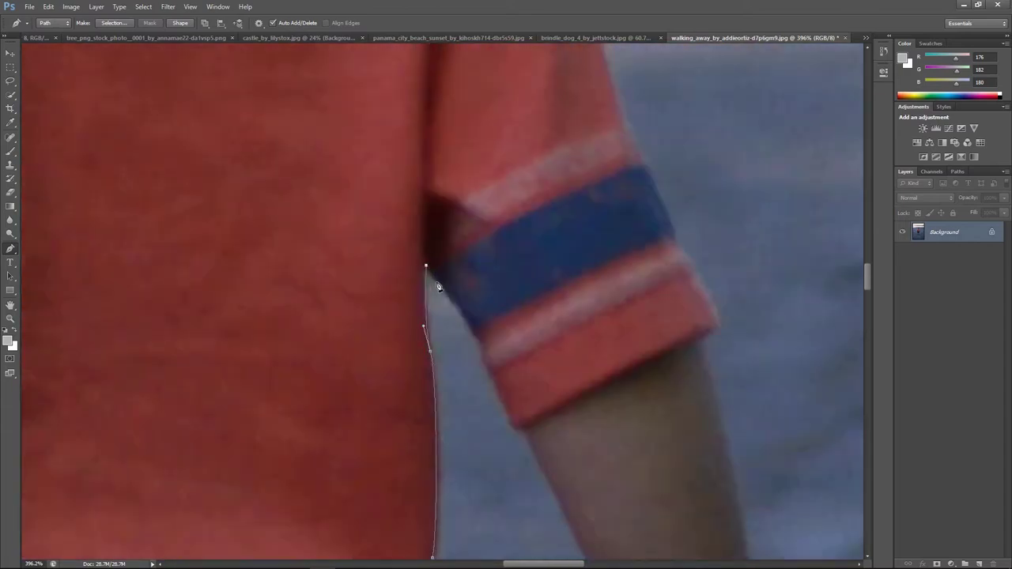
drag(524, 429, 454, 229)
click(500, 345)
drag(500, 345, 506, 202)
drag(514, 443, 514, 308)
click(538, 317)
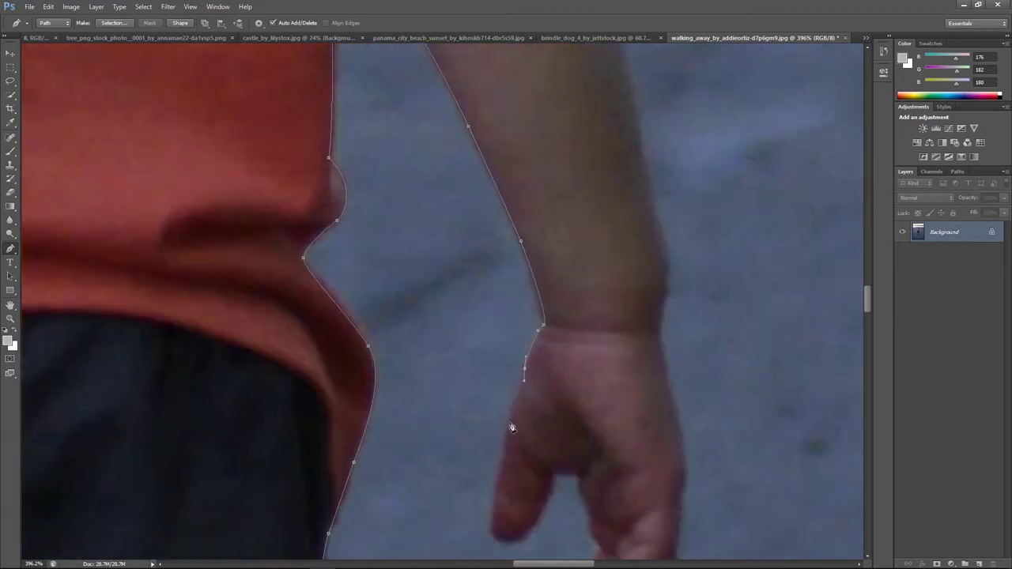
drag(503, 520, 495, 417)
drag(591, 412, 496, 298)
click(494, 294)
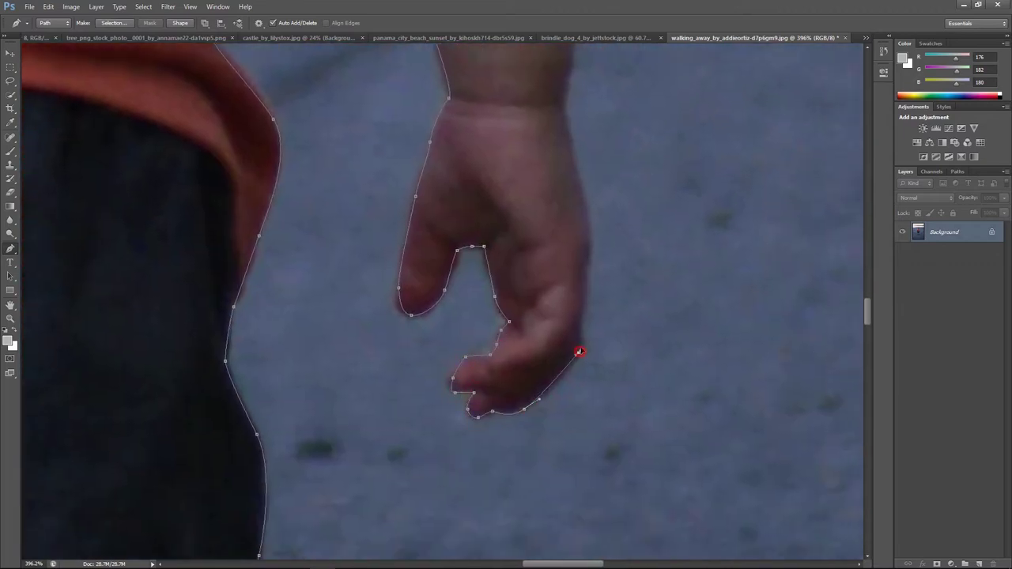
drag(580, 351, 539, 498)
click(546, 401)
drag(521, 258, 521, 380)
click(522, 379)
drag(530, 237, 533, 369)
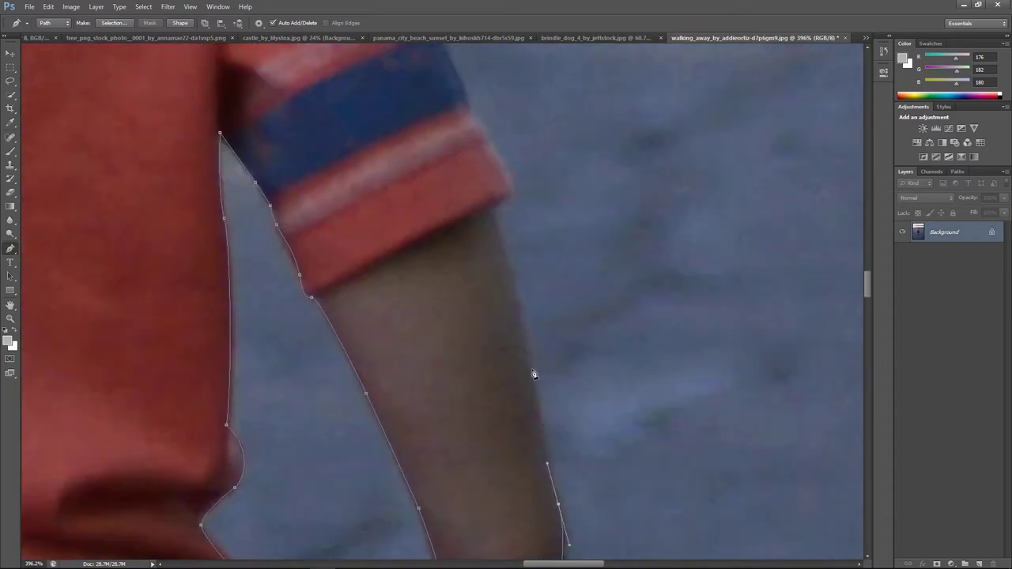
mouse_move(514, 215)
mouse_down()
mouse_move(512, 326)
mouse_move(539, 454)
mouse_up()
click(505, 390)
Close the path over the shoulder, neckline and around the hair back past the ear
drag(434, 196, 456, 361)
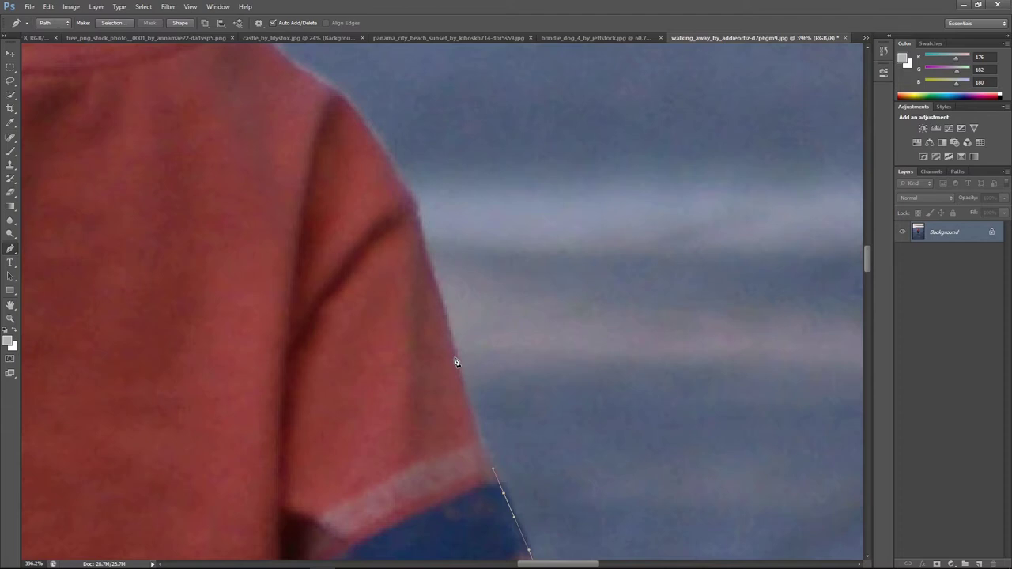
click(420, 226)
drag(420, 226, 477, 388)
click(466, 317)
drag(466, 316, 488, 387)
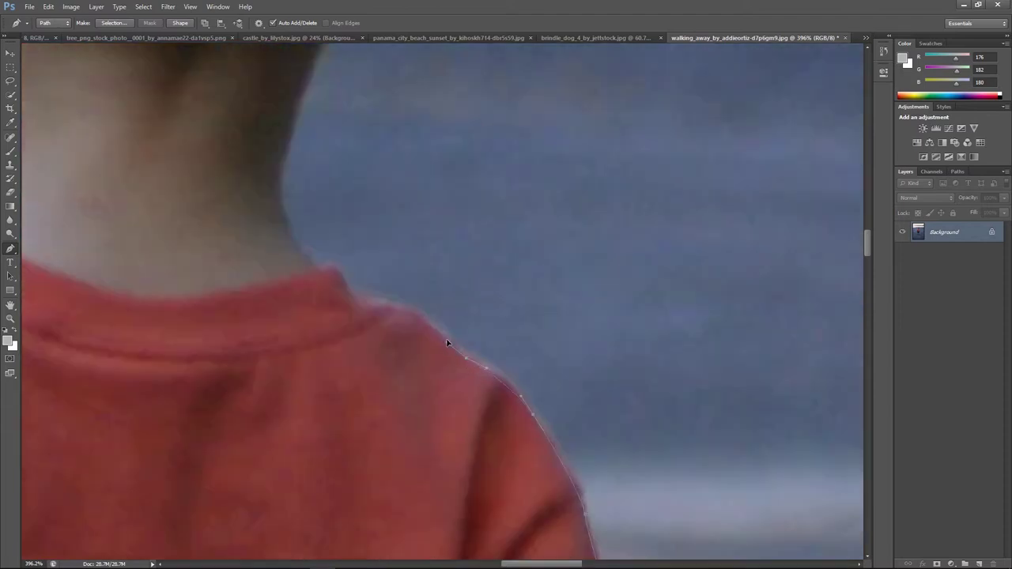
click(352, 298)
drag(353, 297, 441, 437)
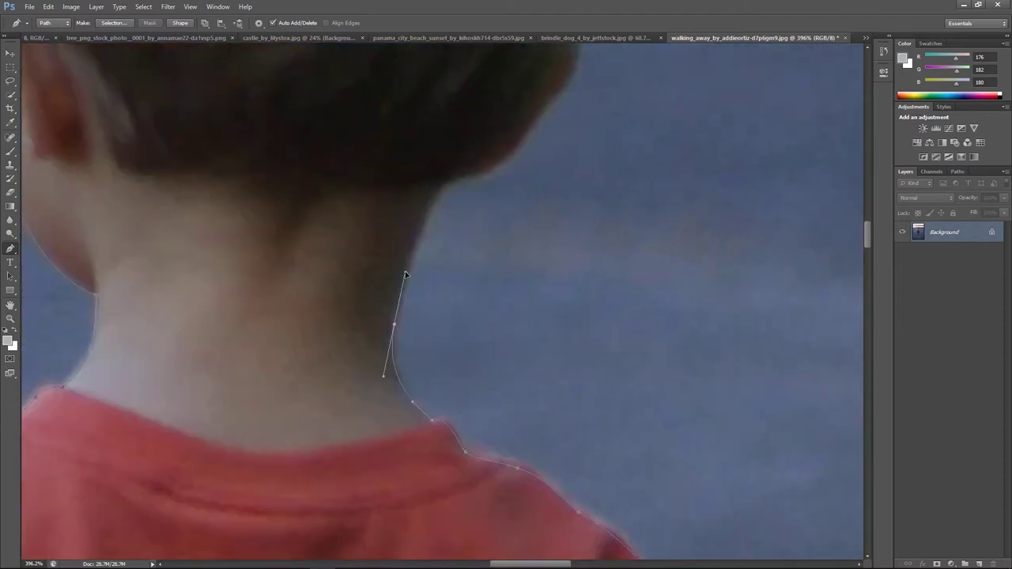
mouse_move(431, 235)
mouse_down()
mouse_move(449, 230)
mouse_move(393, 354)
mouse_up()
mouse_move(412, 306)
mouse_down()
mouse_move(441, 264)
mouse_move(467, 372)
mouse_up()
click(468, 284)
drag(501, 409, 534, 269)
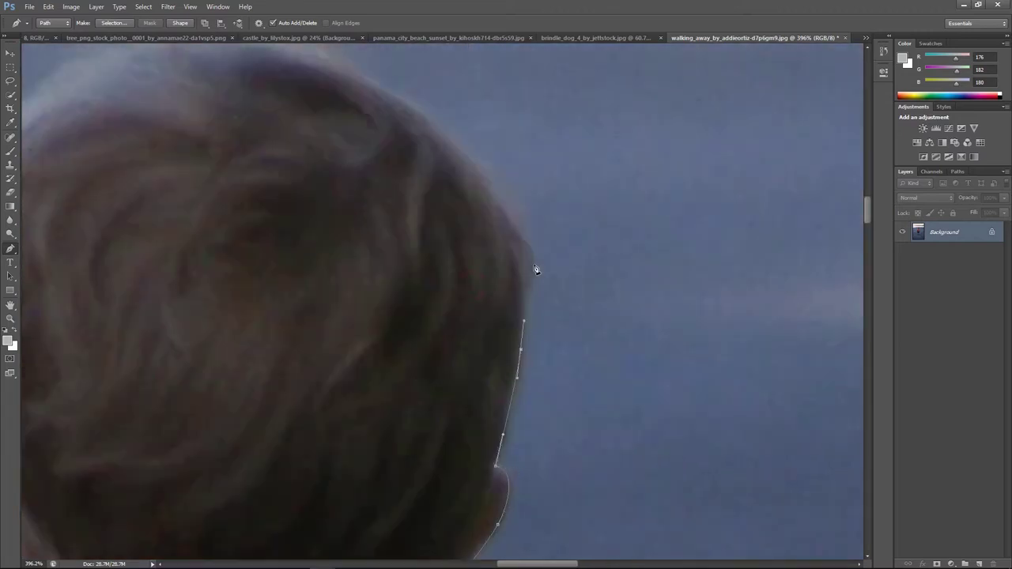
drag(451, 177, 603, 396)
click(531, 285)
drag(267, 258, 512, 207)
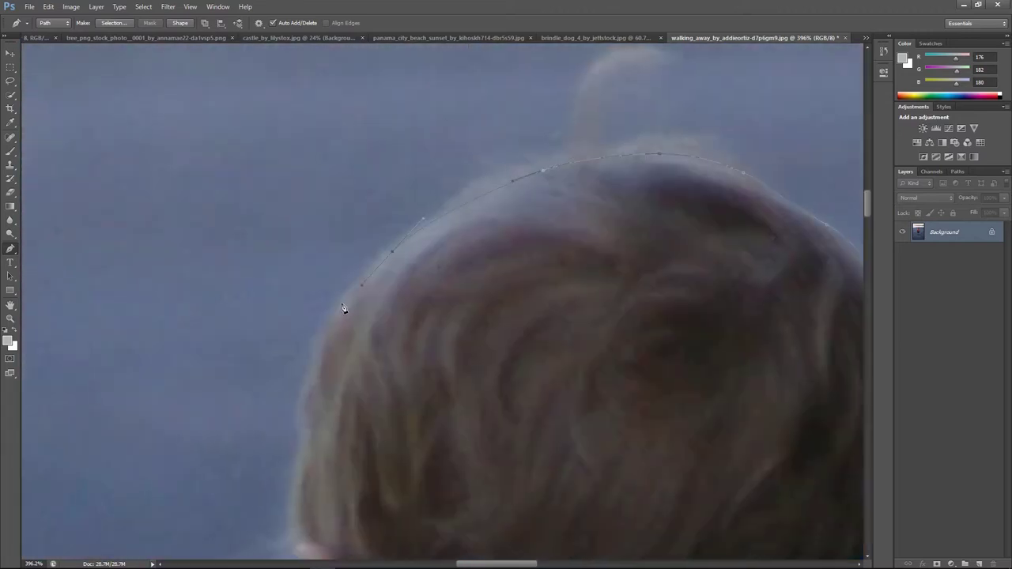
click(364, 283)
drag(397, 431, 412, 298)
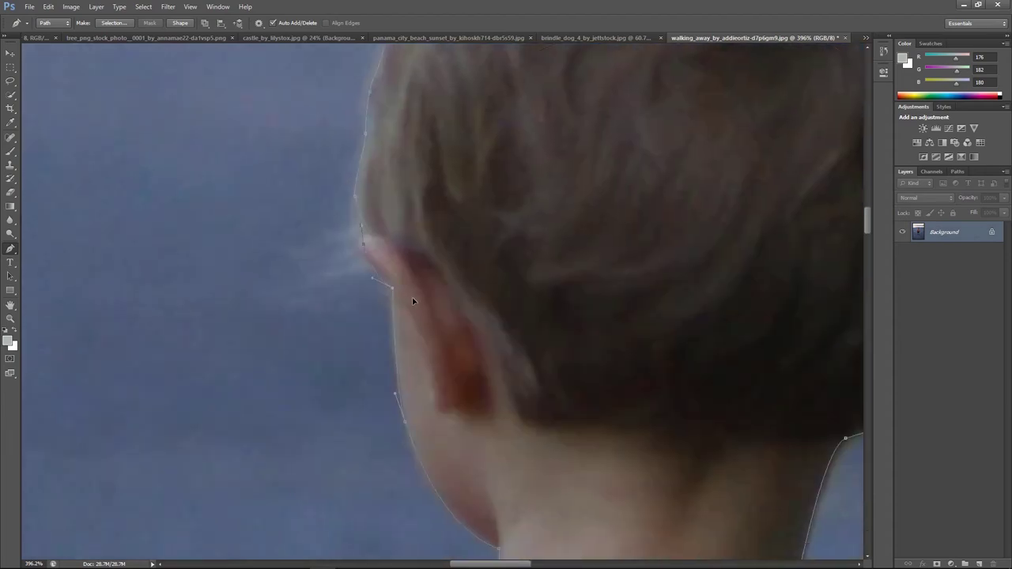
Convert the traced path into a selection with Make Selection
right_click(593, 226)
key(Escape)
click(957, 172)
Confirm the selection from the path and copy the boy onto a new layer
key(ctrl+0)
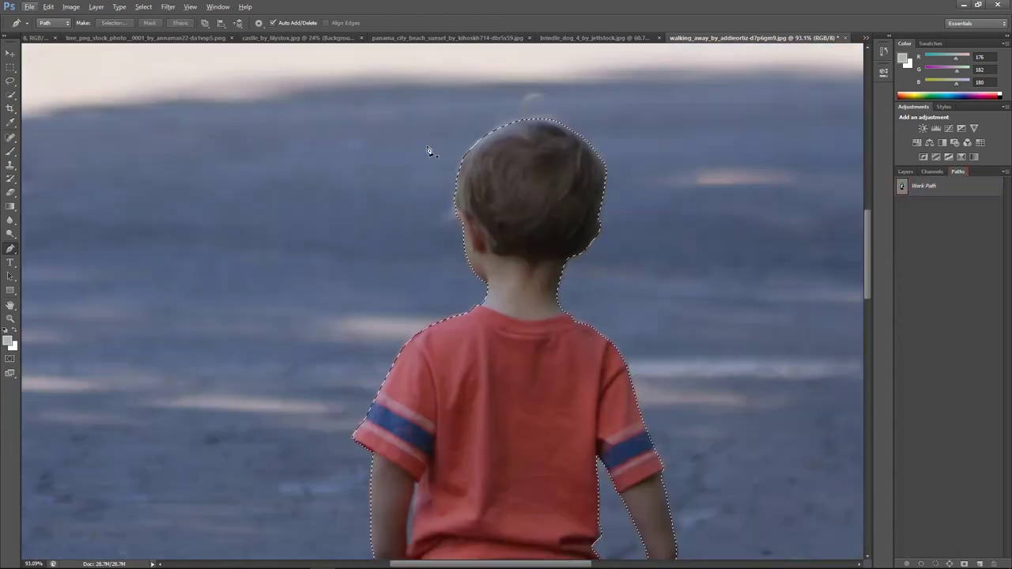
right_click(429, 151)
click(466, 189)
key(Return)
key(v)
key(Escape)
key(ctrl+j)
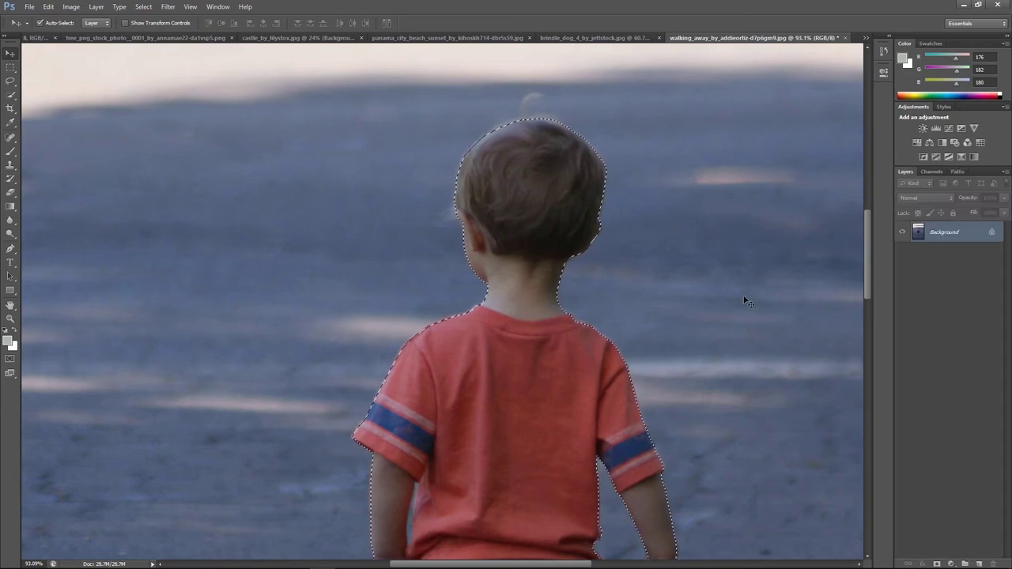
Drag the boy layer into manipulation.psd and close the tree, sunset, dog and boy photos without saving
drag(414, 248, 261, 37)
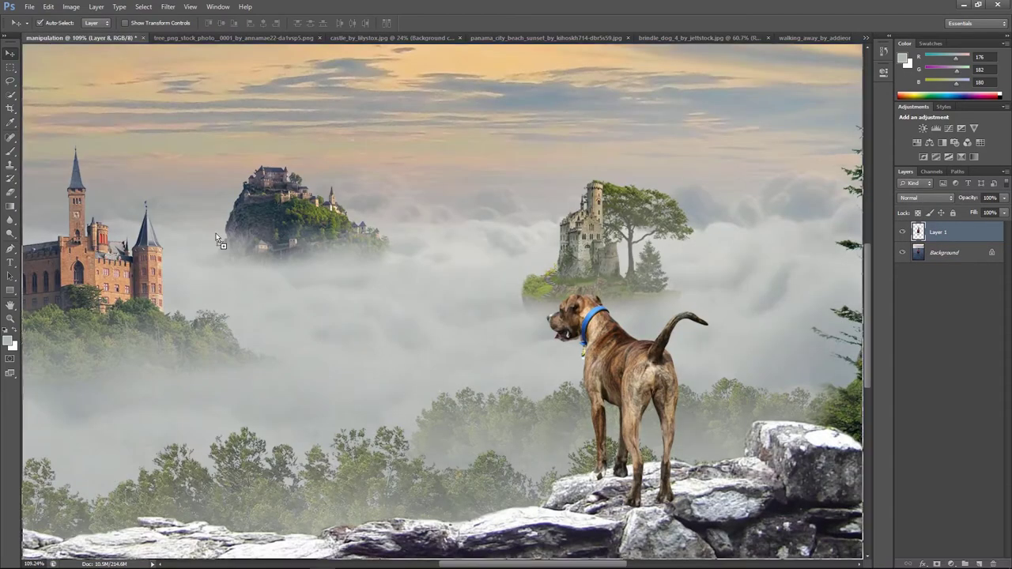
drag(457, 181, 261, 316)
click(379, 37)
click(321, 37)
key(n)
click(357, 37)
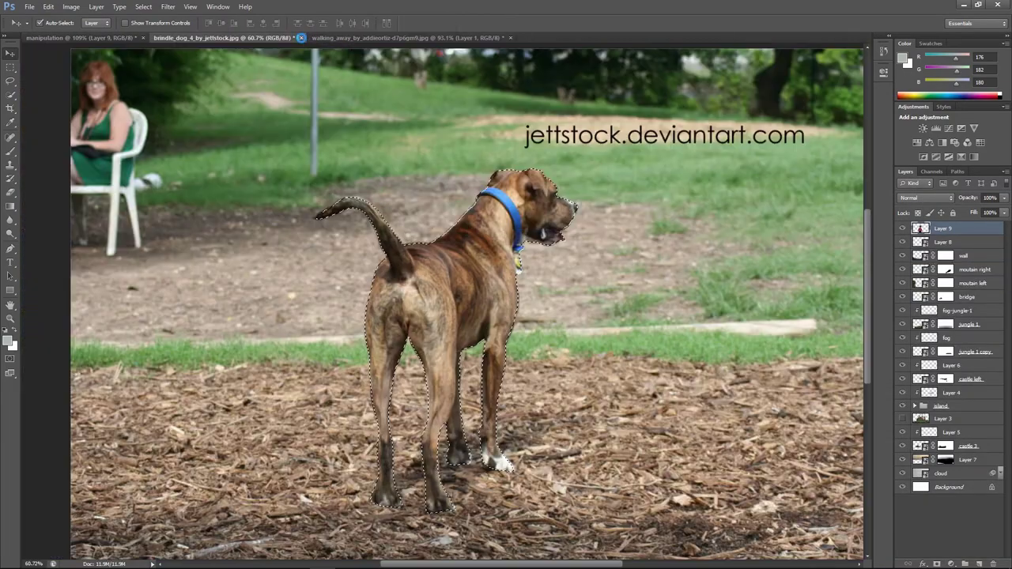
click(301, 37)
click(351, 38)
key(n)
drag(284, 351, 478, 267)
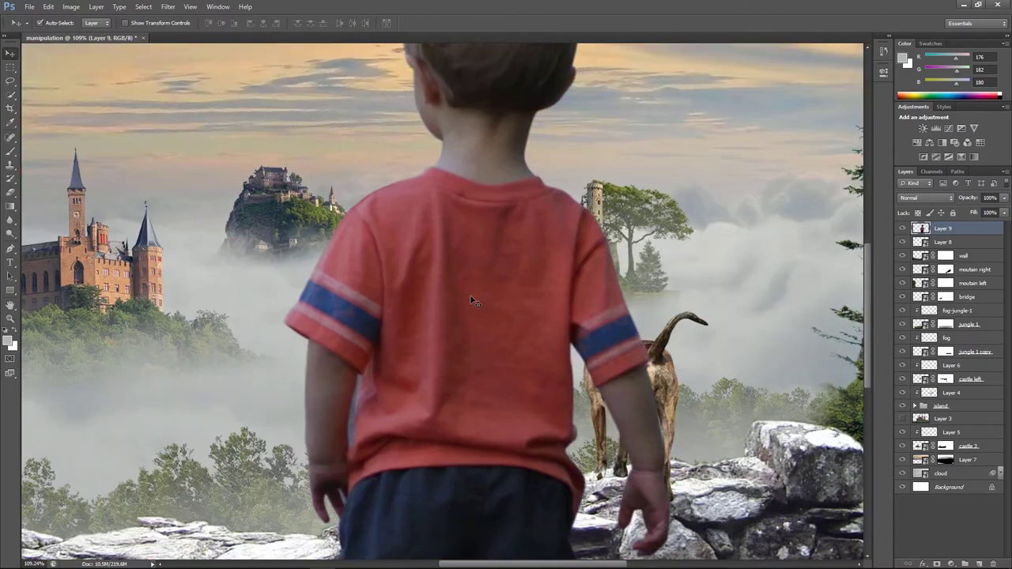
Save the composite as manipulation.psd
key(ctrl+s)
click(984, 423)
scroll(483, 332, down, 5)
key(ctrl+0)
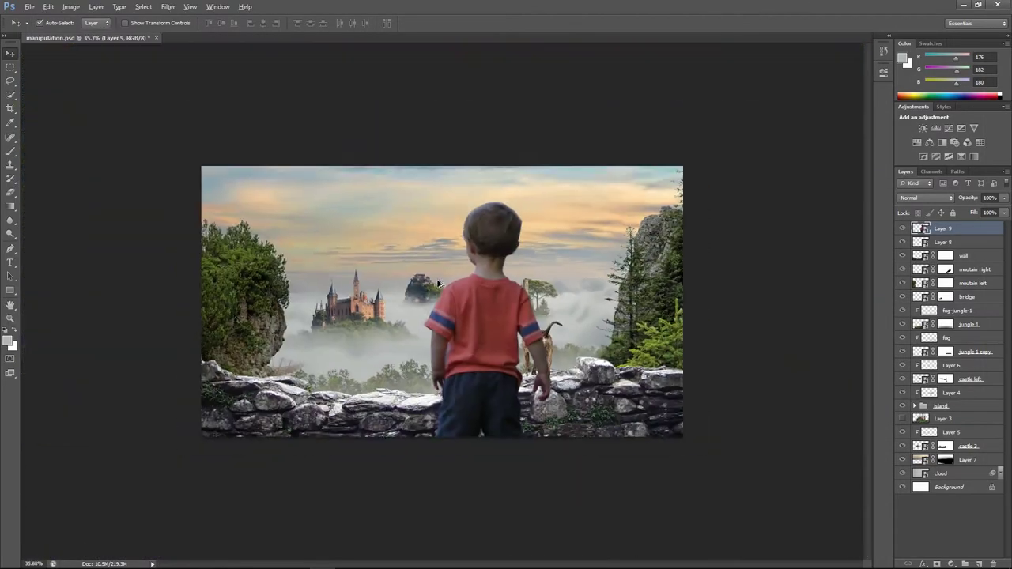
Scale the boy to about 32% and place him on the stone wall beside the dog
key(ctrl+t)
mouse_move(622, 140)
mouse_down()
mouse_move(583, 244)
mouse_move(558, 276)
mouse_up()
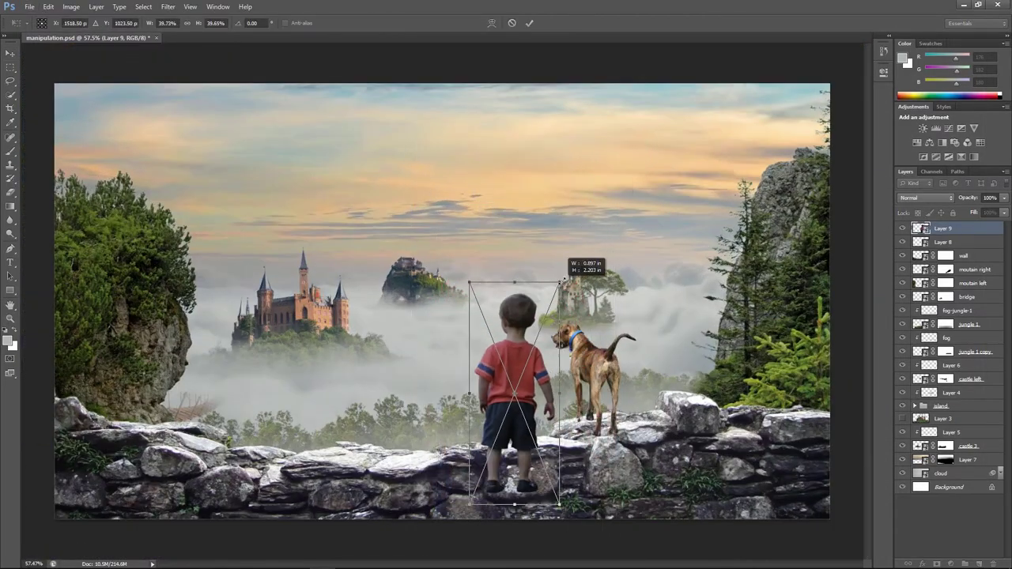
key(Return)
drag(530, 355, 545, 336)
key(ctrl+t)
mouse_move(583, 207)
mouse_down()
mouse_move(515, 283)
mouse_move(532, 284)
mouse_up()
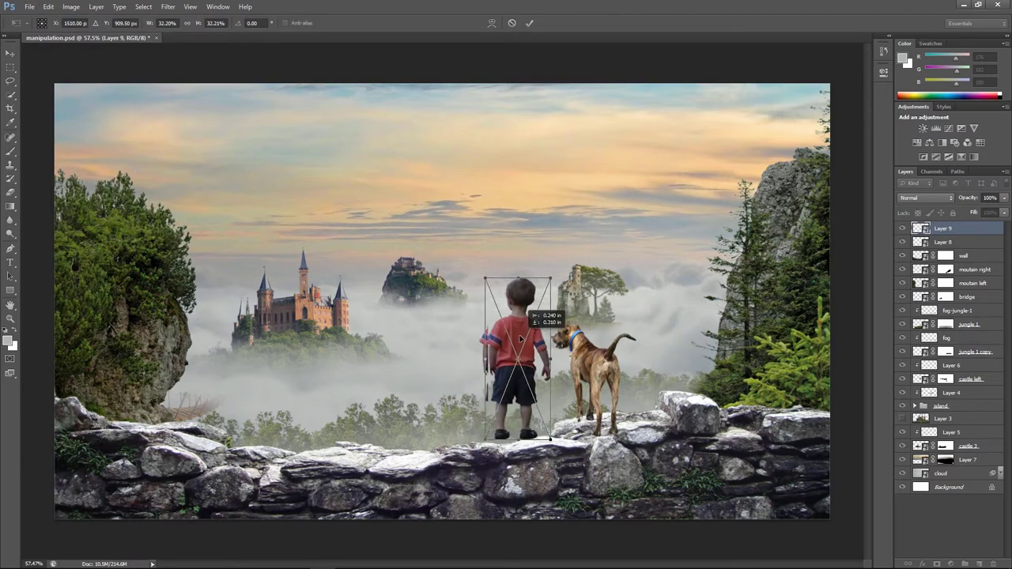
key(Return)
scroll(534, 429, up, 2)
scroll(533, 430, up, 1)
Move the dog left beside the boy and commit its transform
scroll(534, 429, down, 2)
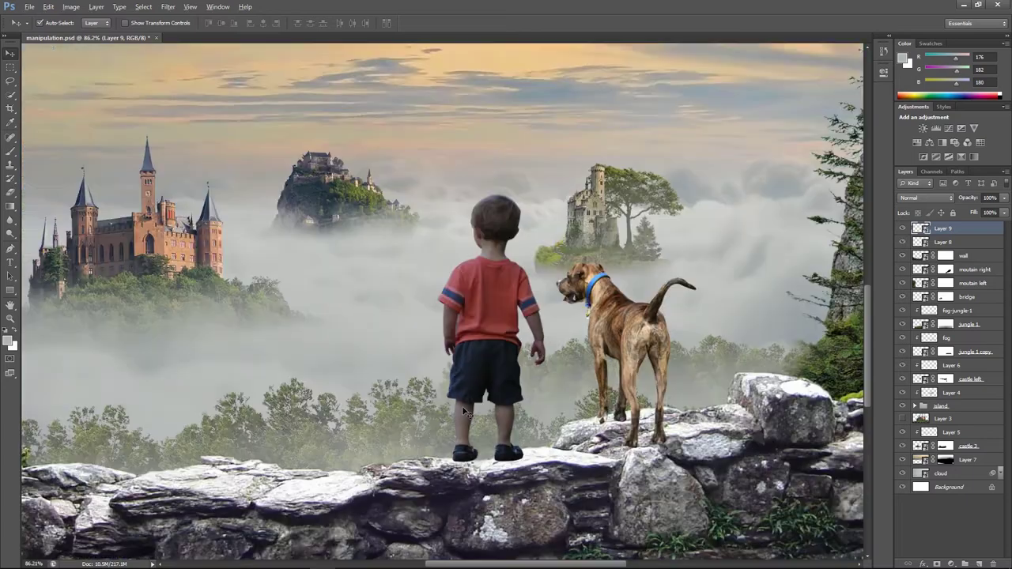
scroll(534, 429, down, 1)
mouse_move(594, 348)
mouse_down()
mouse_move(542, 366)
mouse_move(575, 360)
mouse_up()
key(ctrl+t)
key(Return)
Nudge the boy and dog closer together and squash the dog slightly in height
drag(475, 364, 513, 363)
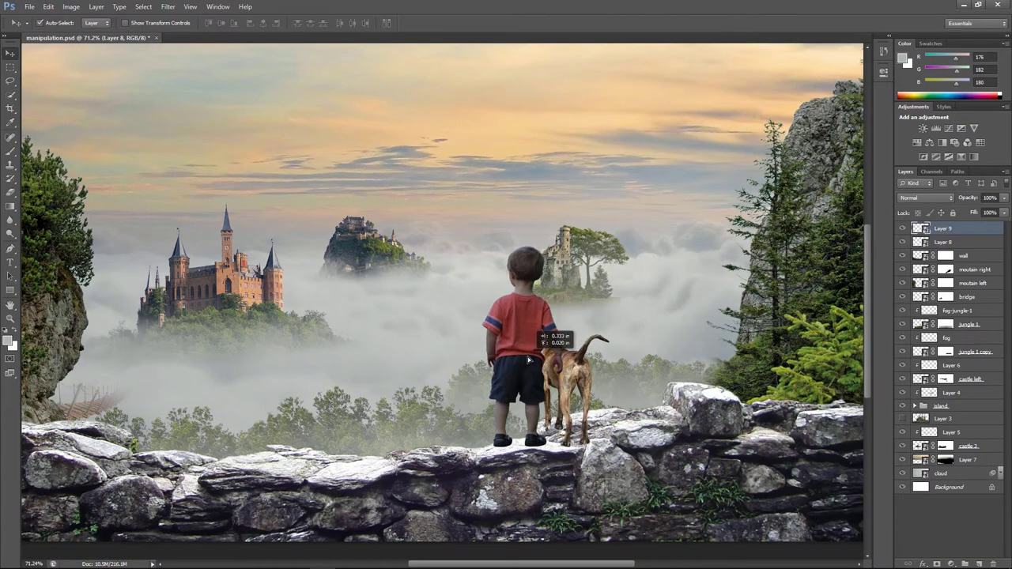
drag(587, 371, 582, 377)
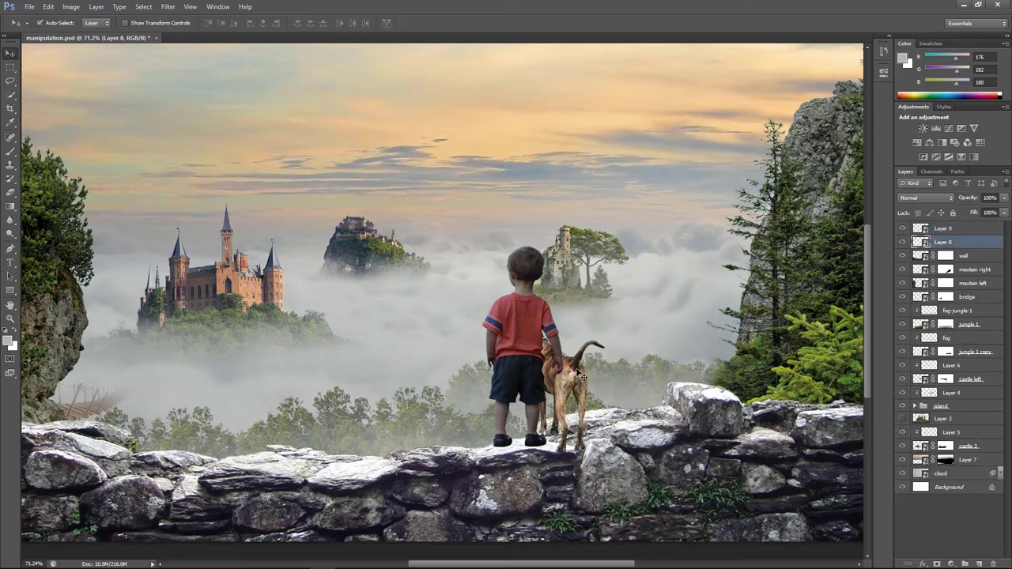
drag(531, 358, 499, 358)
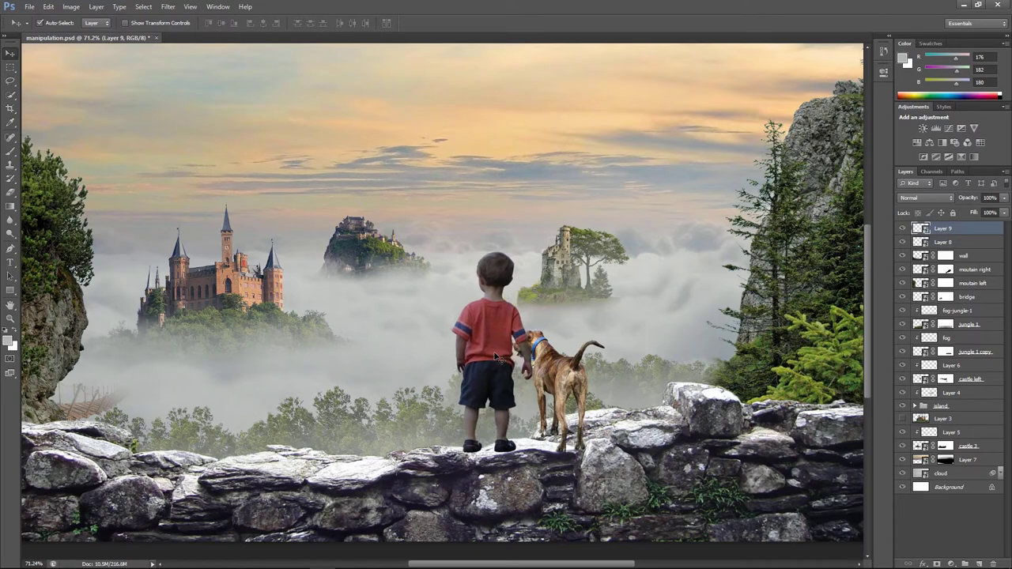
drag(569, 370, 537, 370)
key(ctrl+t)
mouse_move(533, 326)
mouse_down()
mouse_move(560, 352)
mouse_move(550, 382)
mouse_up()
key(Return)
Shift the boy right toward the dog and tilt him about -1.2°
click(498, 378)
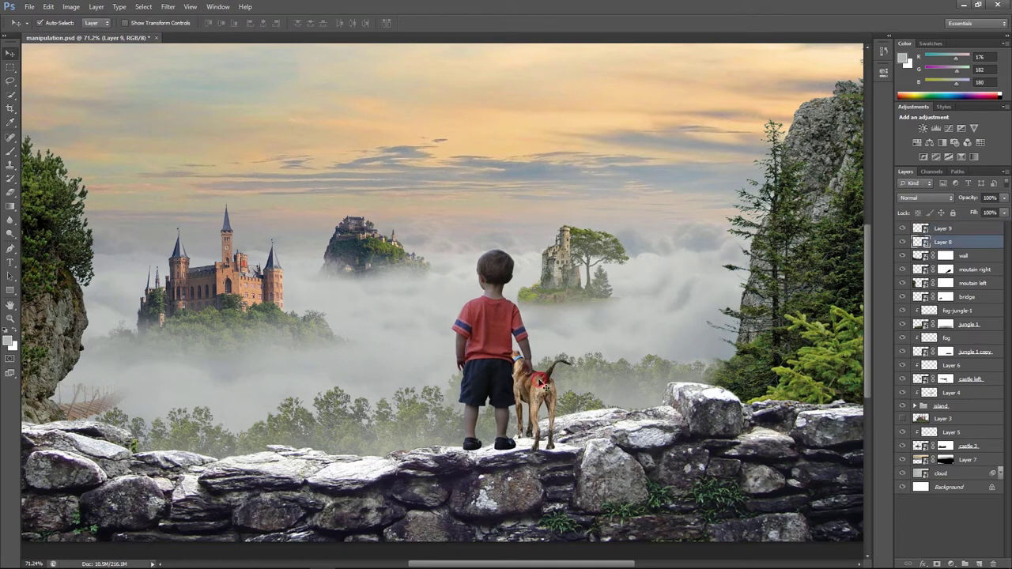
drag(494, 332, 513, 332)
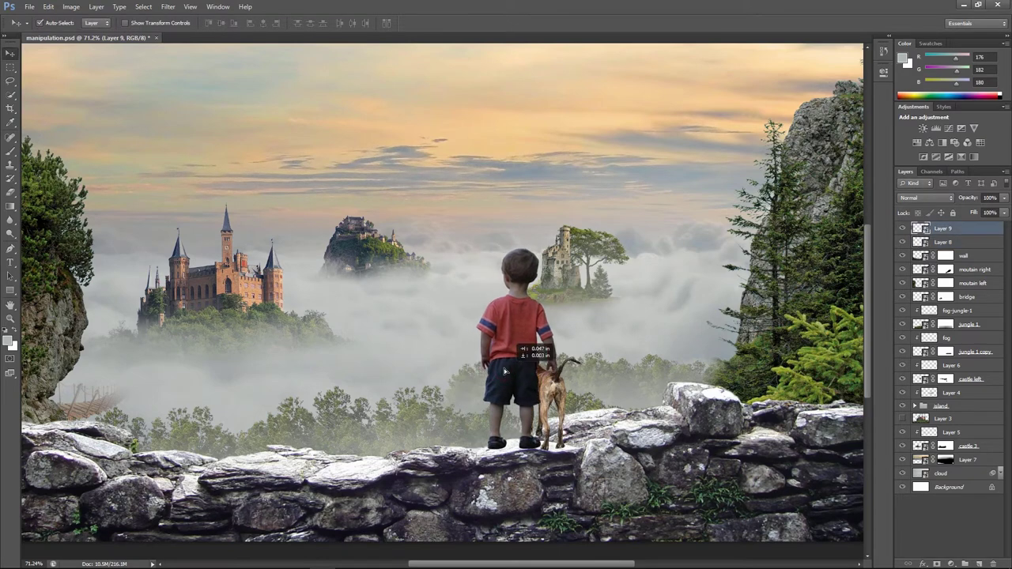
key(ctrl+t)
drag(563, 234, 577, 222)
key(Return)
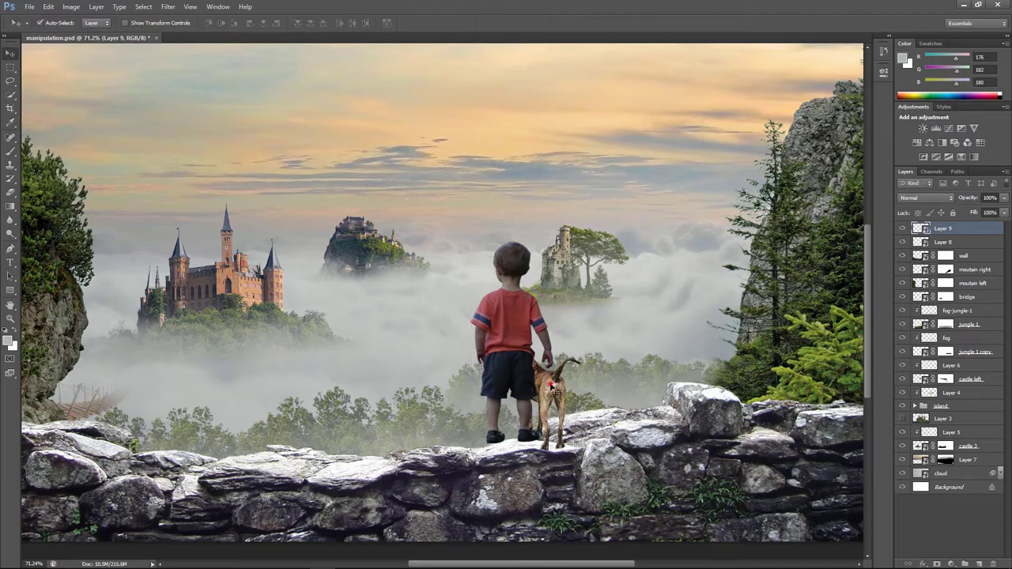
Resize the dog so it sits snugly next to the boy
click(545, 387)
key(ctrl+t)
drag(541, 357, 542, 349)
key(Return)
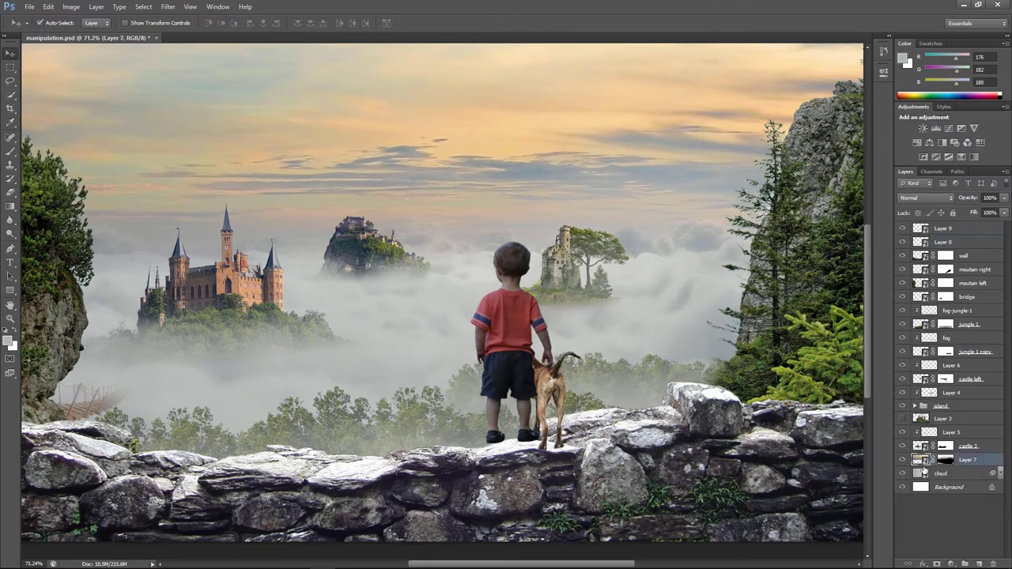
Open the wall smart object and crop its canvas taller
click(921, 255)
double_click(921, 255)
key(c)
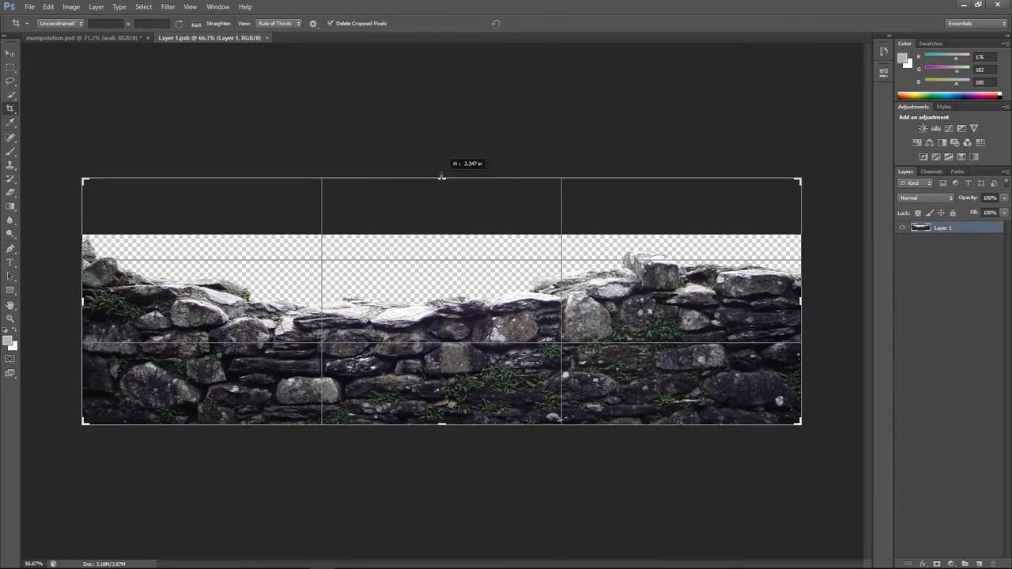
key(ctrl+j)
Stretch a copy of the wall layer taller with Free Transform
key(v)
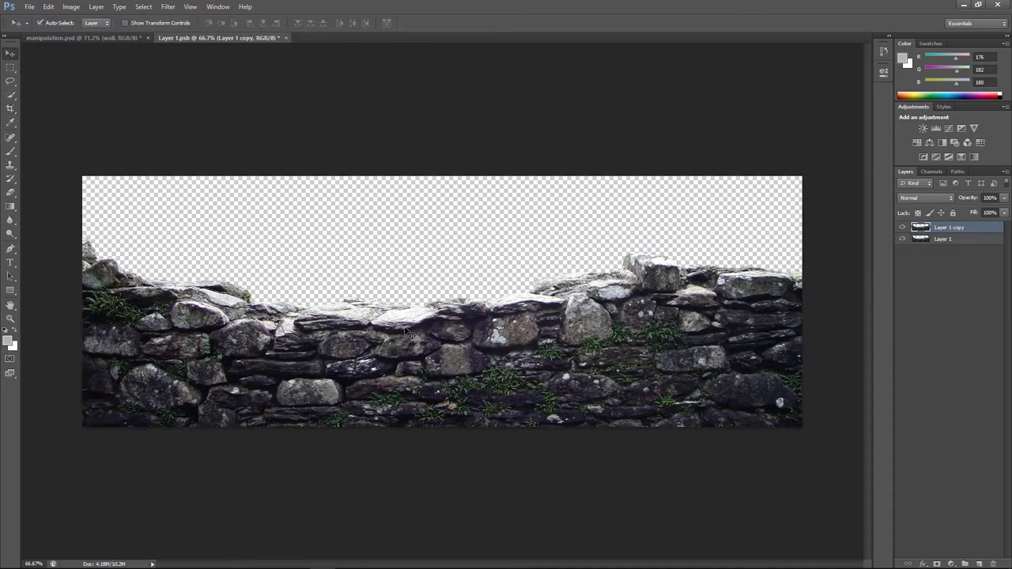
key(ctrl+t)
drag(445, 232, 445, 171)
key(Return)
Copy a band of wall stones to a new layer and stretch it upward
key(m)
drag(76, 229, 793, 353)
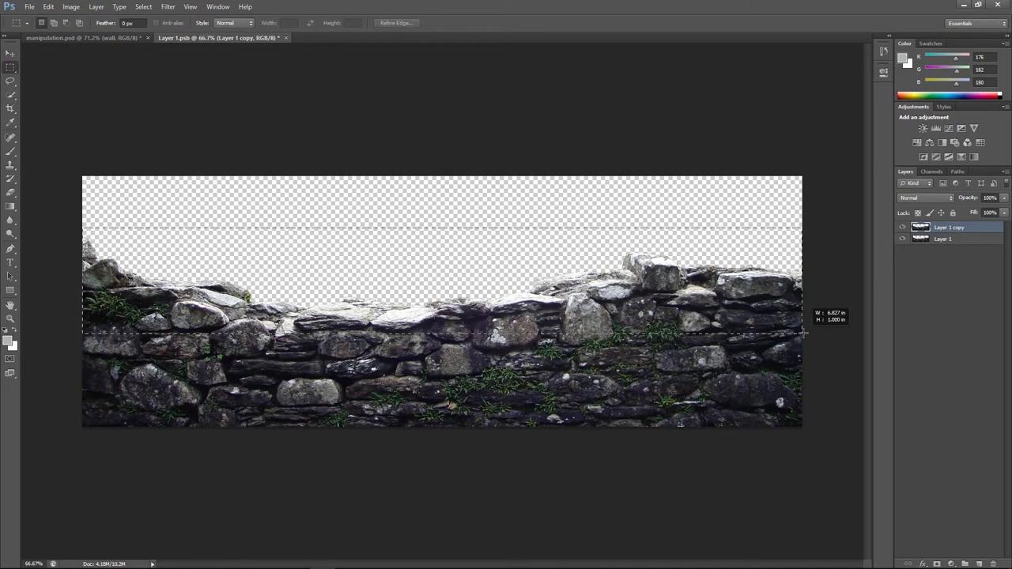
key(ctrl+j)
key(ctrl+t)
drag(442, 227, 443, 199)
key(Return)
Erase the stretched edges, then close Layer 1.psb, saving the changes to the composite
key(e)
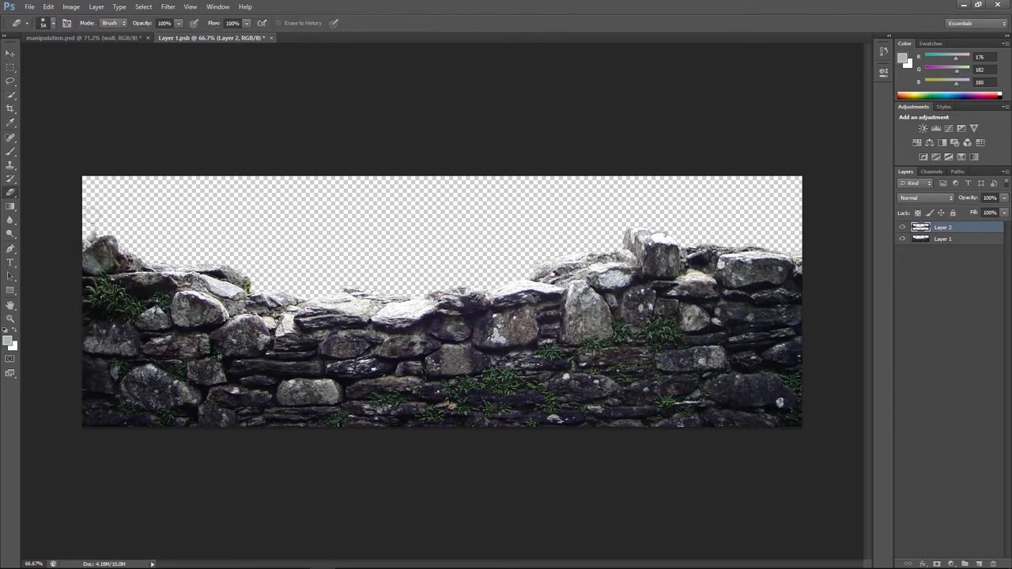
scroll(153, 260, up, 3)
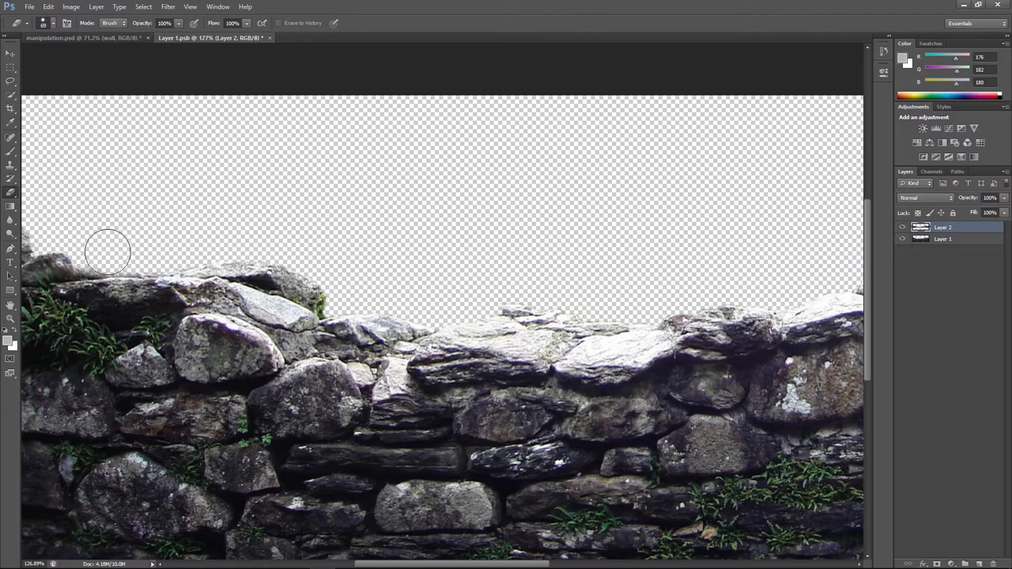
scroll(85, 267, down, 3)
key(ctrl+w)
key(Return)
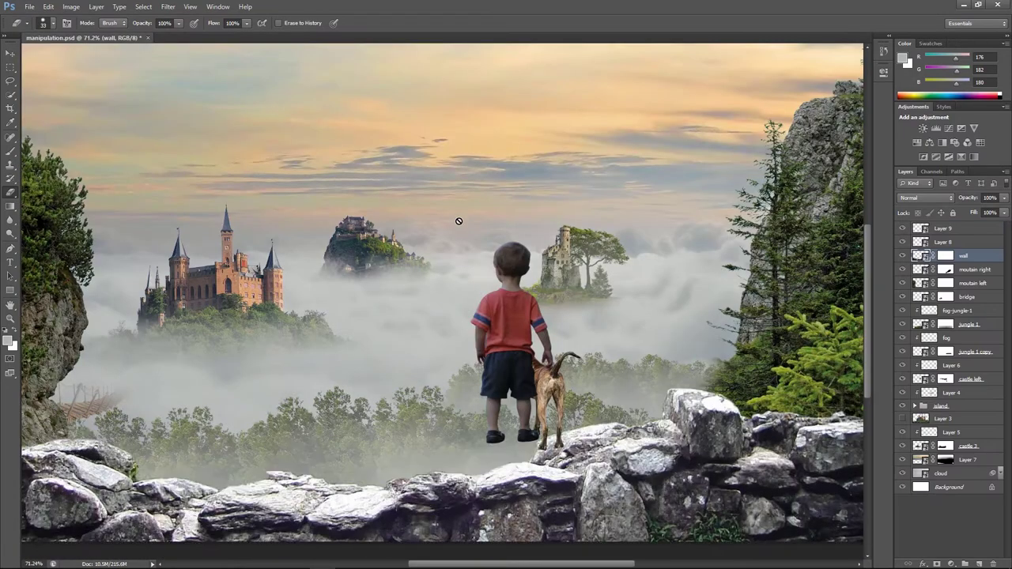
Lower the wall about 10 px and nudge the boy slightly right and down
key(v)
scroll(486, 330, up, 2)
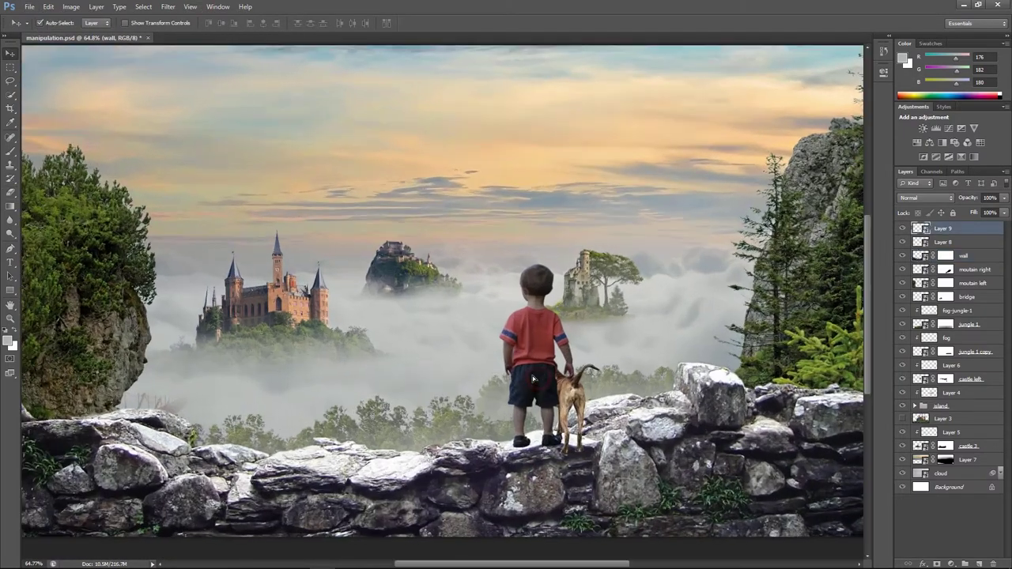
click(567, 401)
drag(623, 442, 623, 451)
drag(529, 382, 536, 386)
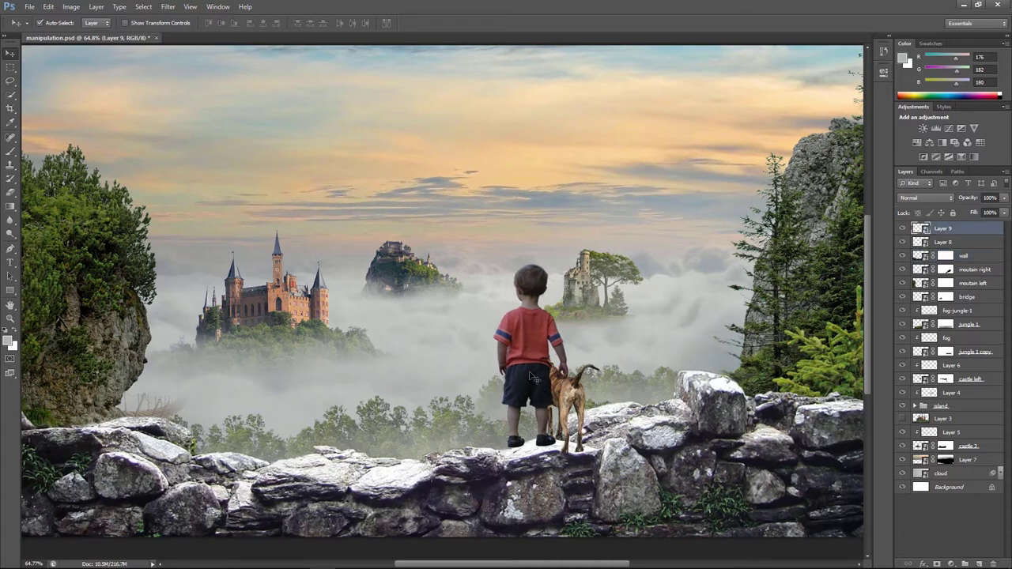
Place the dog at the boy's right, tucked under his hand
click(575, 398)
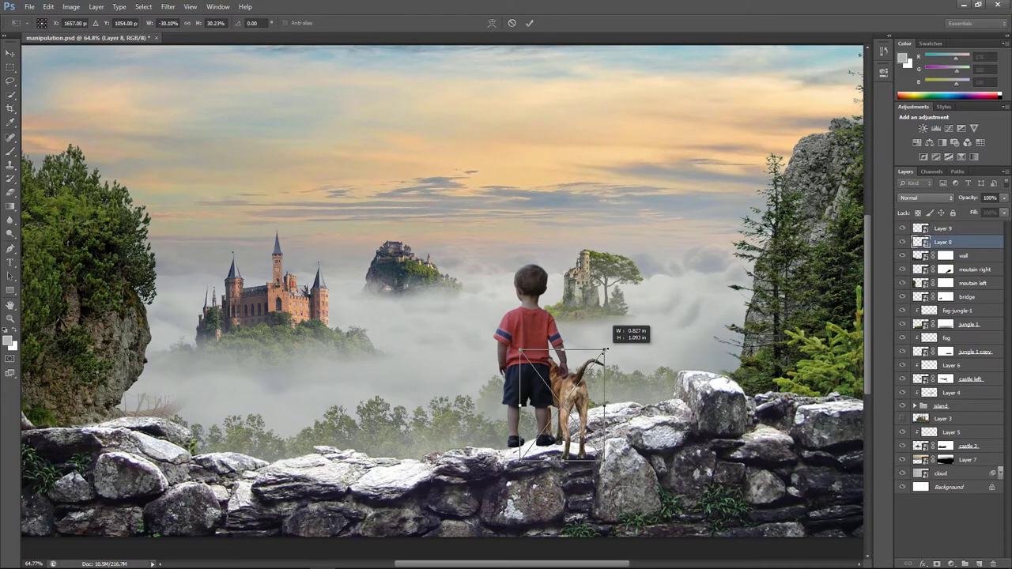
mouse_move(554, 399)
mouse_down()
mouse_move(495, 399)
mouse_move(599, 372)
mouse_up()
mouse_move(533, 370)
mouse_down()
mouse_move(566, 377)
mouse_move(546, 360)
mouse_up()
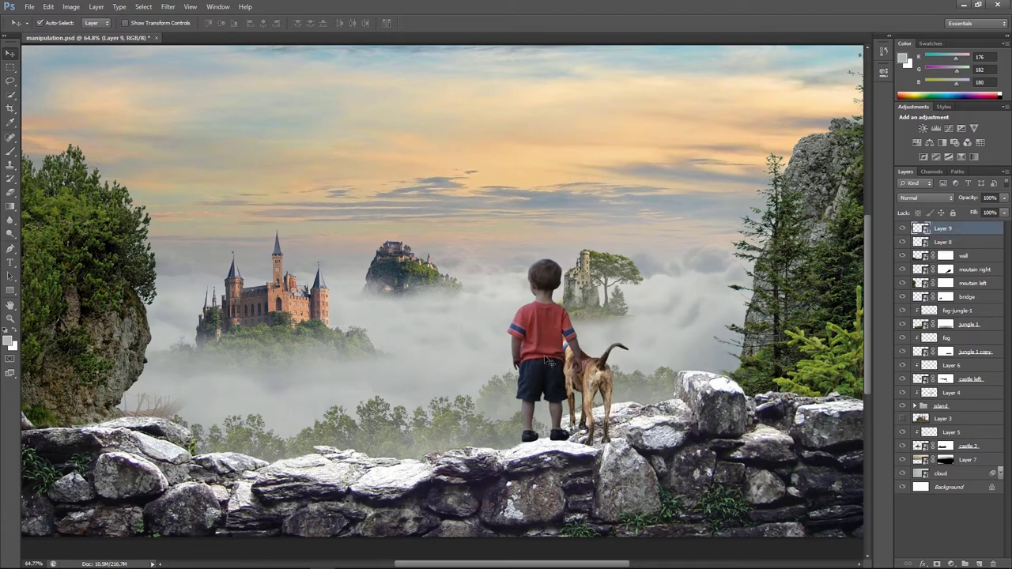
scroll(544, 359, up, 5)
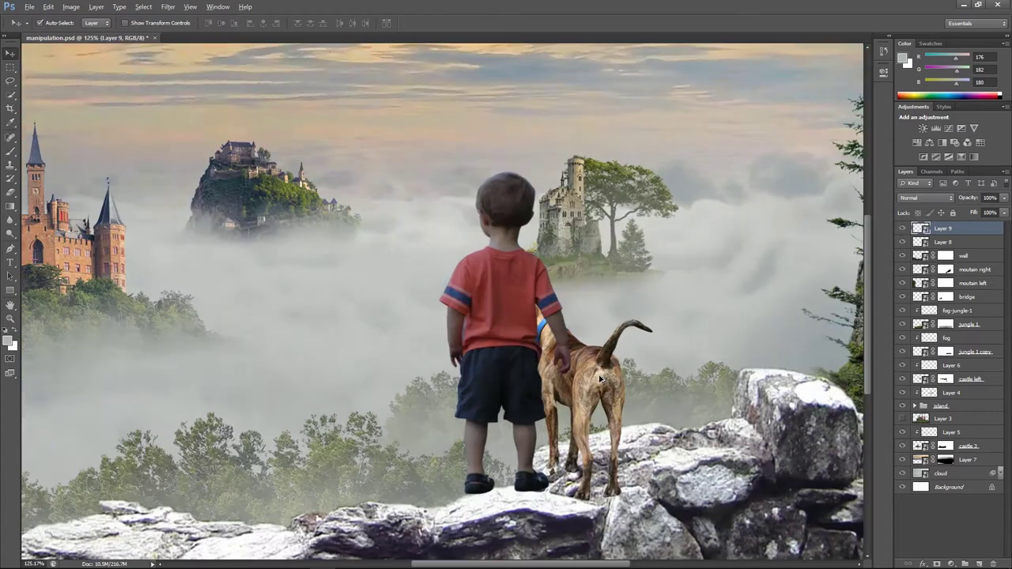
mouse_move(548, 383)
mouse_down()
mouse_move(559, 321)
mouse_move(545, 324)
mouse_up()
scroll(501, 370, up, 2)
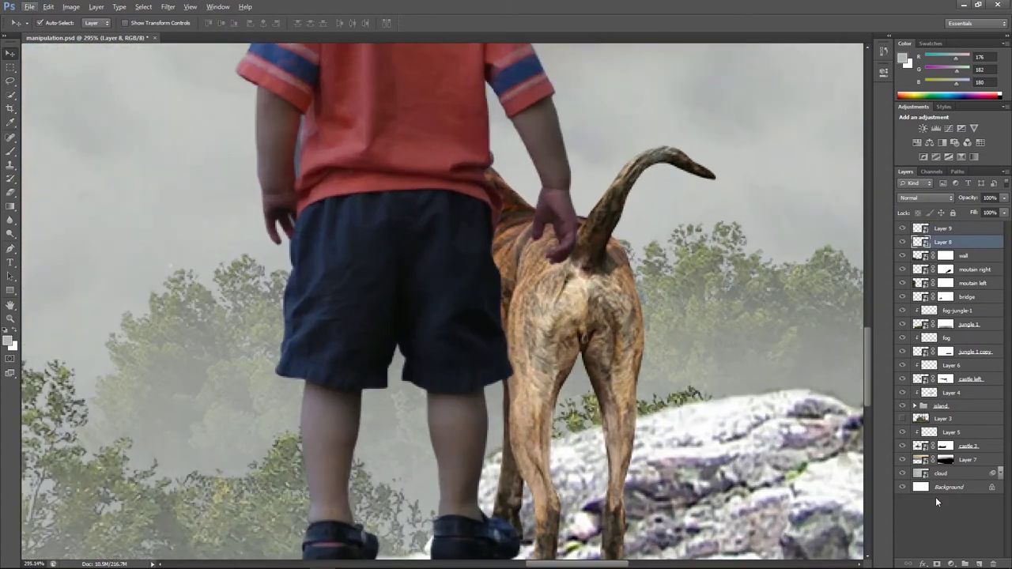
Rename the boy's layer to 'child' and give it a layer mask
click(942, 229)
click(936, 563)
key(e)
double_click(962, 228)
Set a small black brush on the mask and zoom around the boy's hand edges
key(b)
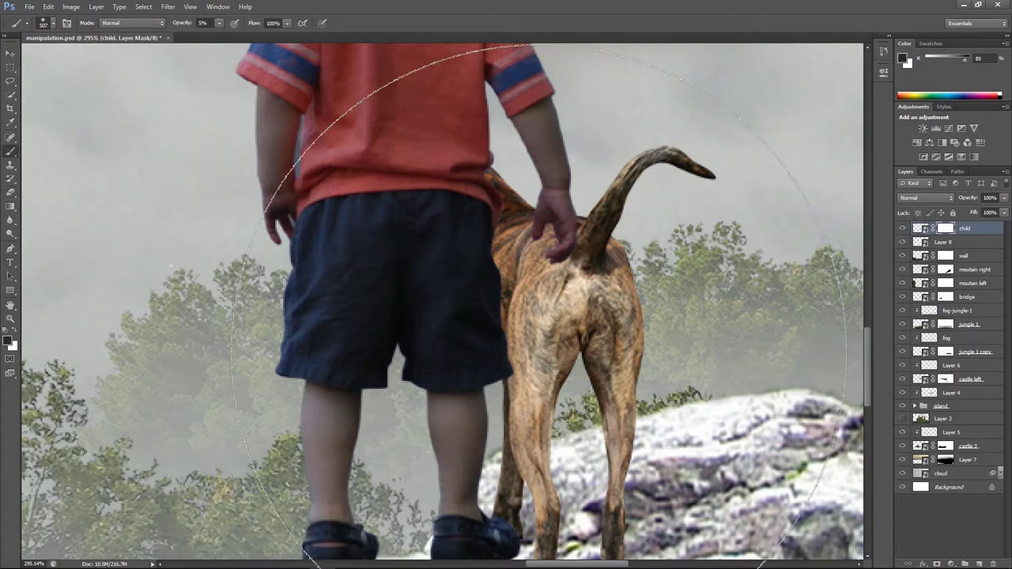
key(d)
key([)
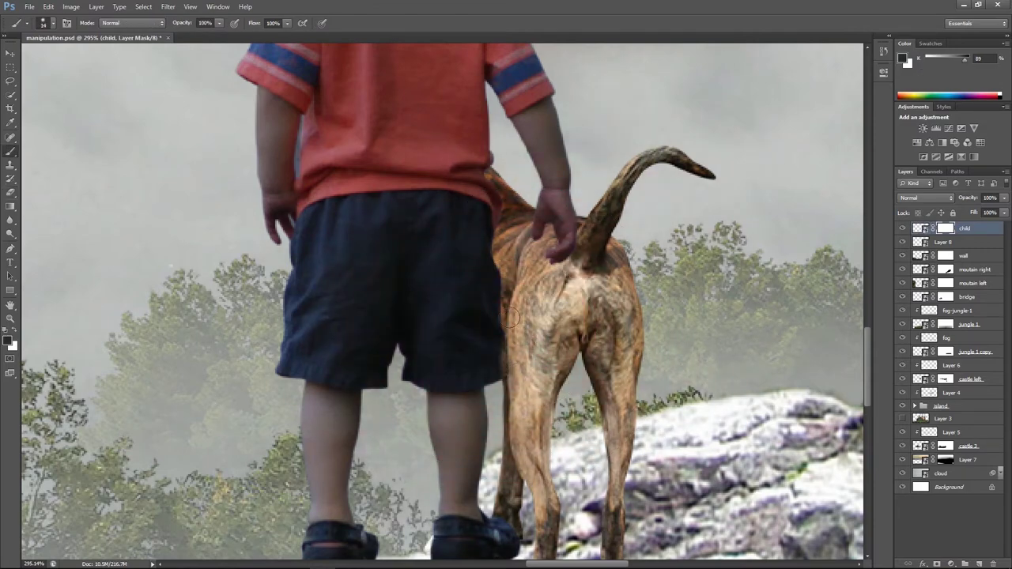
scroll(626, 346, up, 3)
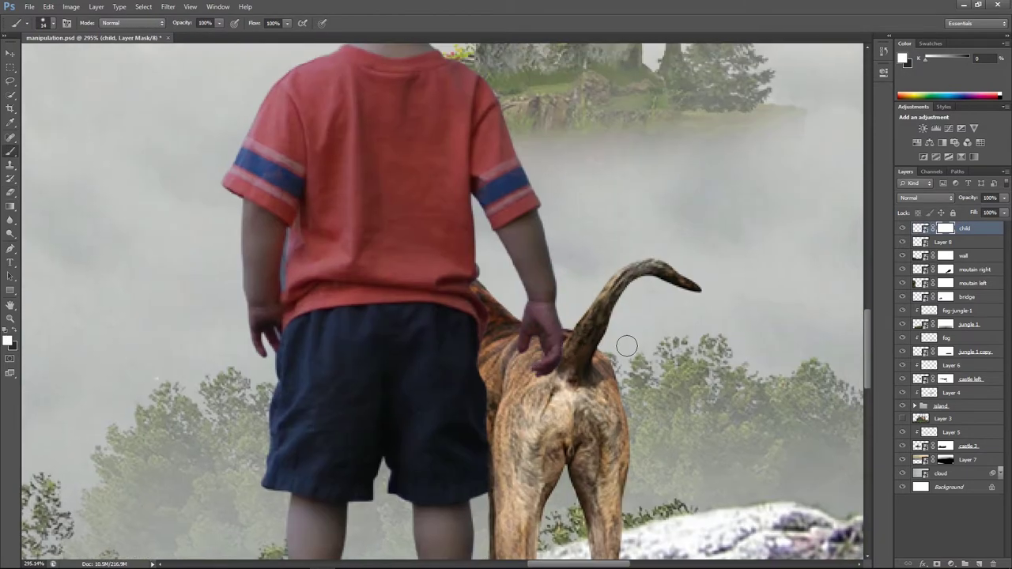
scroll(540, 311, up, 2)
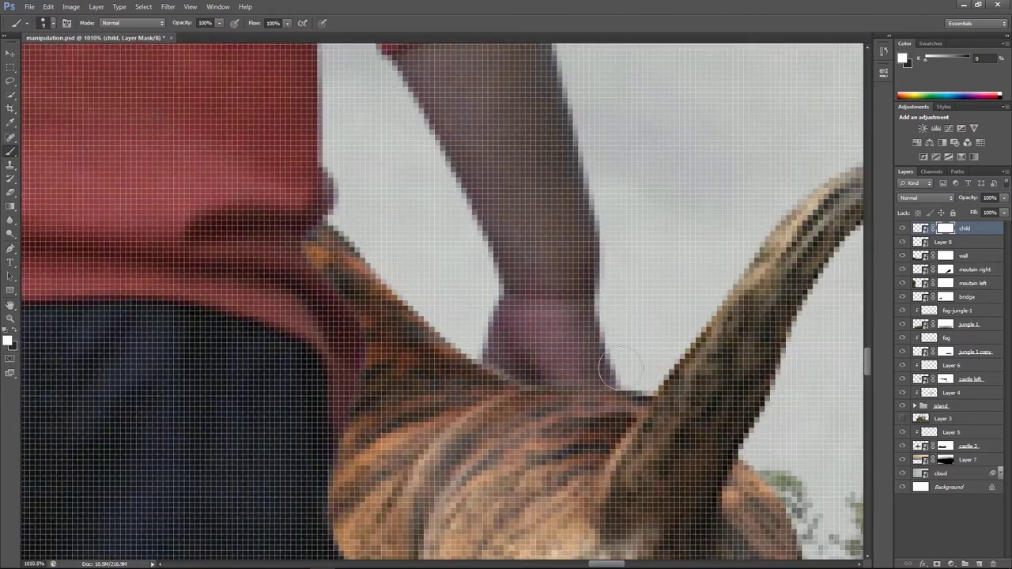
scroll(560, 334, down, 3)
scroll(571, 317, down, 2)
scroll(572, 317, down, 2)
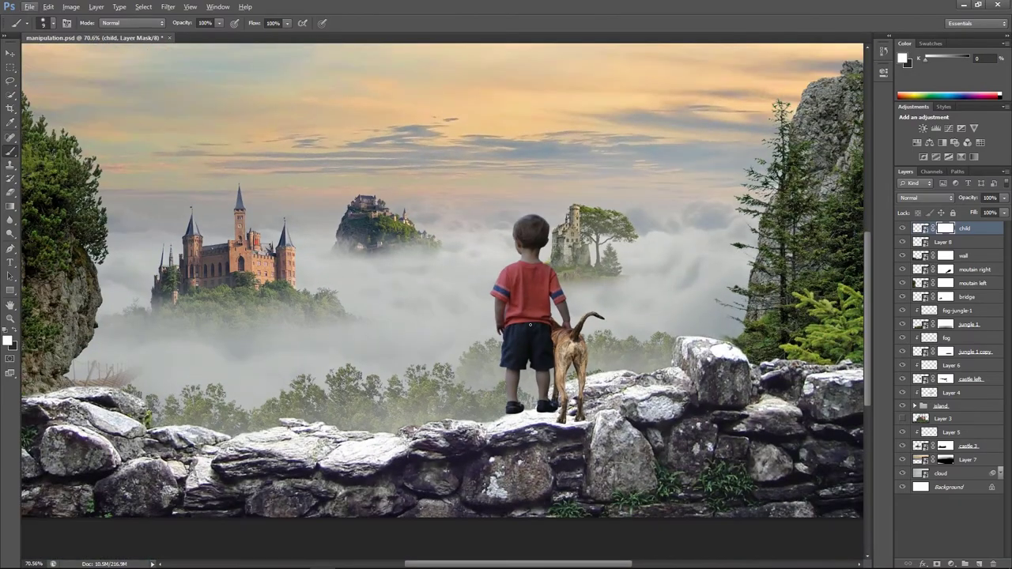
scroll(529, 324, up, 4)
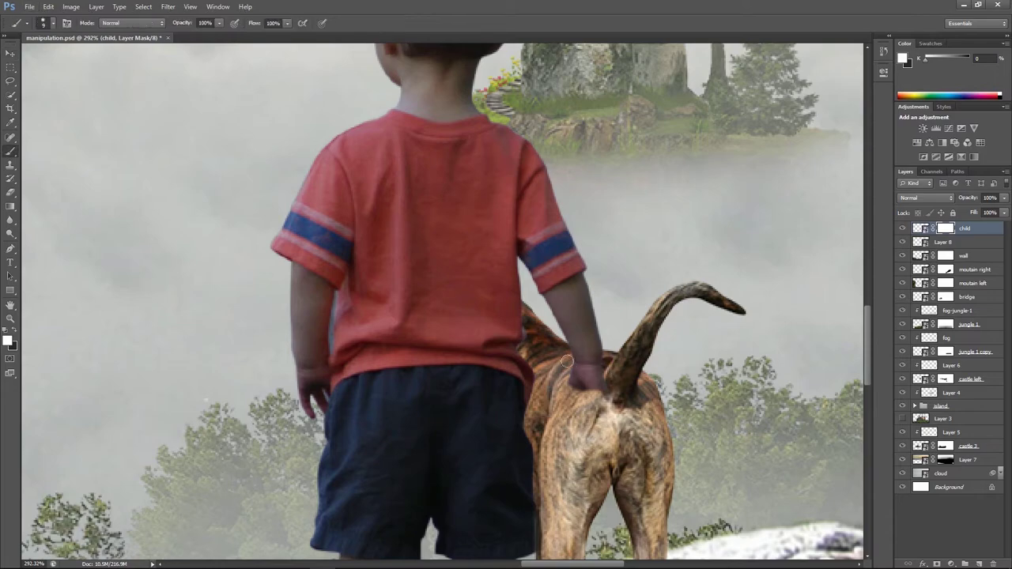
scroll(579, 343, down, 5)
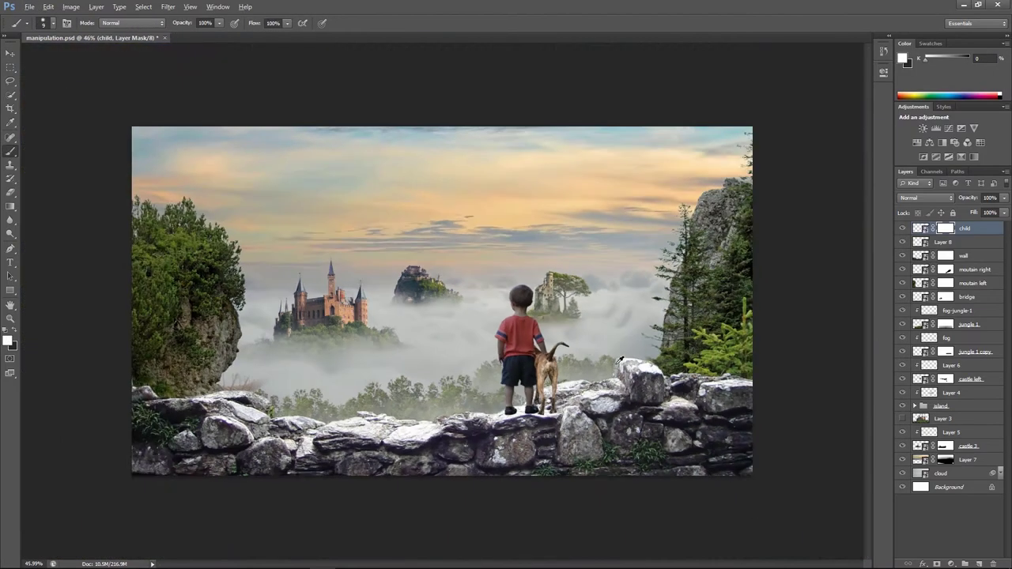
scroll(443, 340, down, 2)
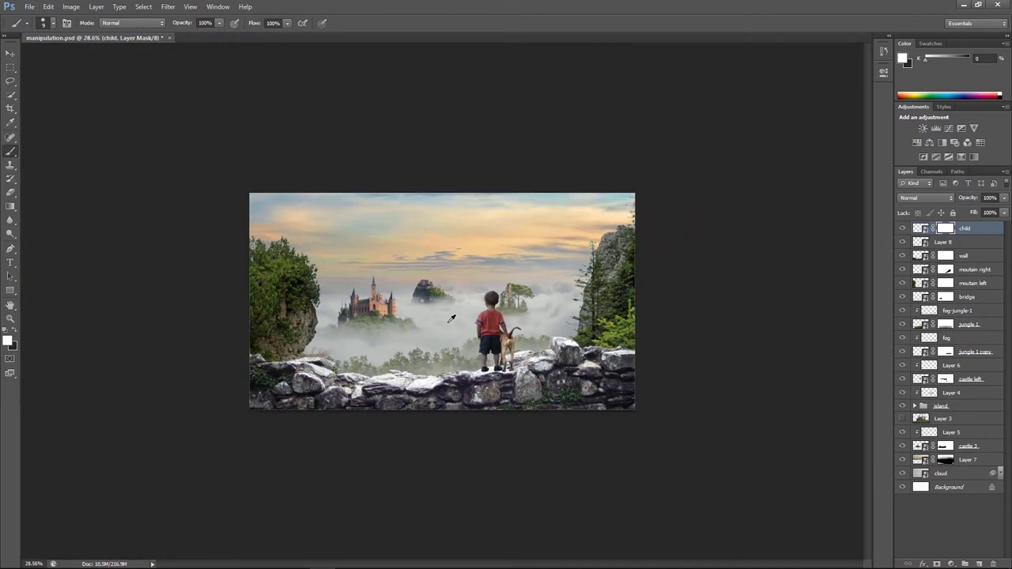
scroll(451, 318, down, 1)
scroll(451, 318, up, 2)
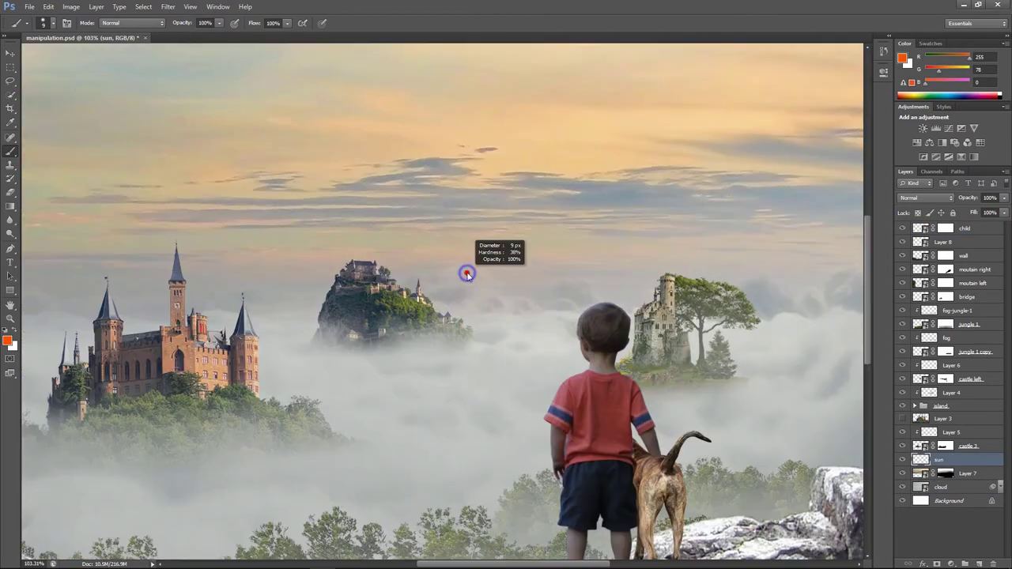
Paint a large orange sun on the sun layer and blend it as Color Dodge
key(bracketright)
key(bracketright)
key(bracketright)
click(502, 232)
scroll(639, 258, down, 3)
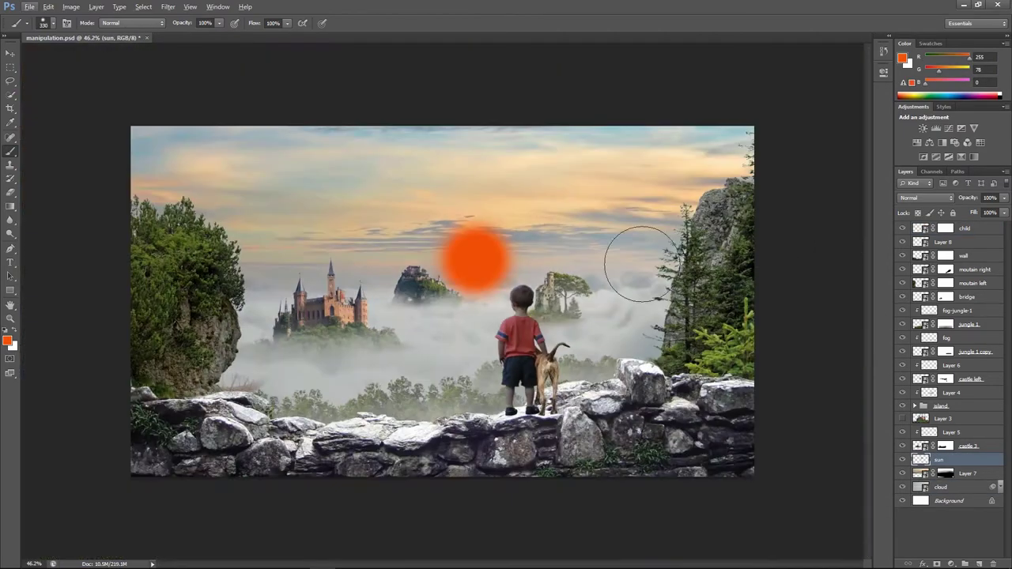
click(925, 198)
click(906, 335)
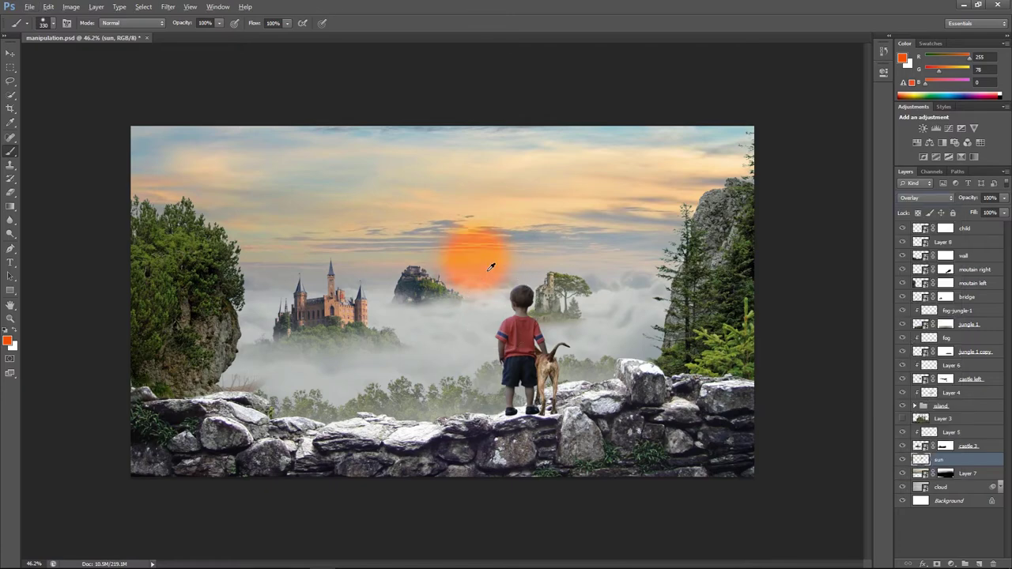
click(923, 197)
click(925, 286)
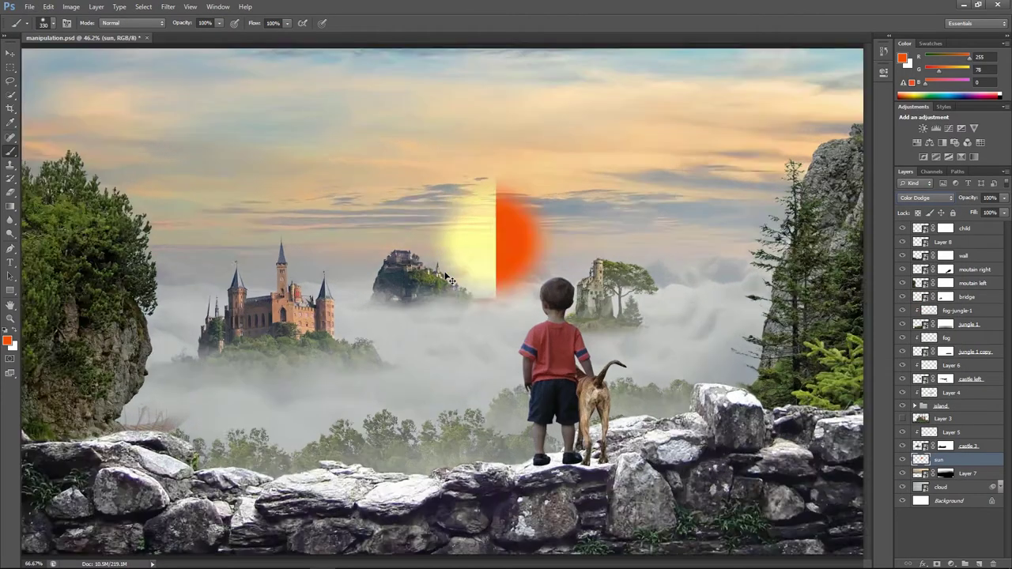
Shift the sun slightly in the sky and add a new layer above it
scroll(540, 272, up, 5)
scroll(540, 271, down, 4)
scroll(539, 271, down, 1)
key(v)
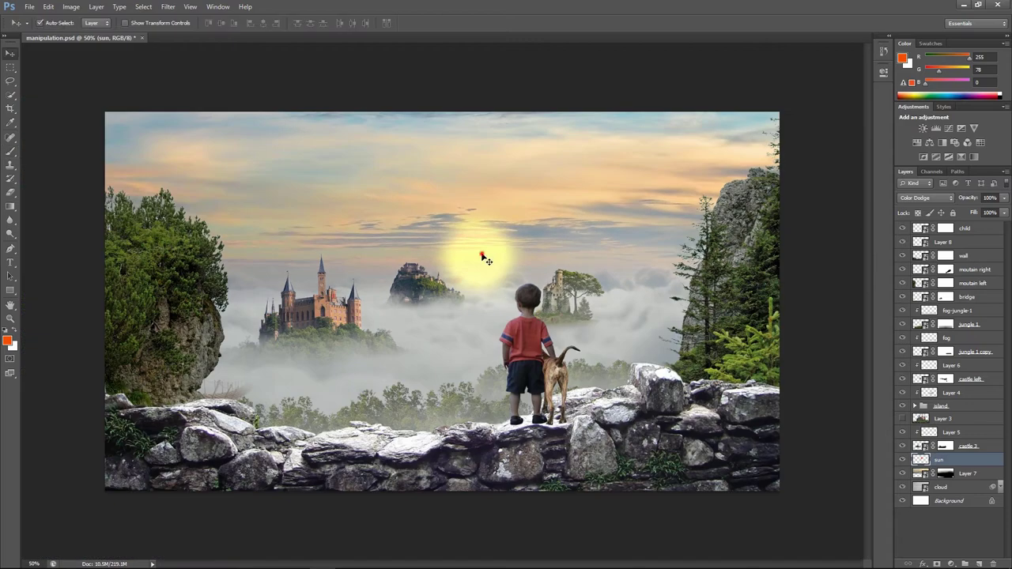
drag(477, 247, 474, 249)
key(b)
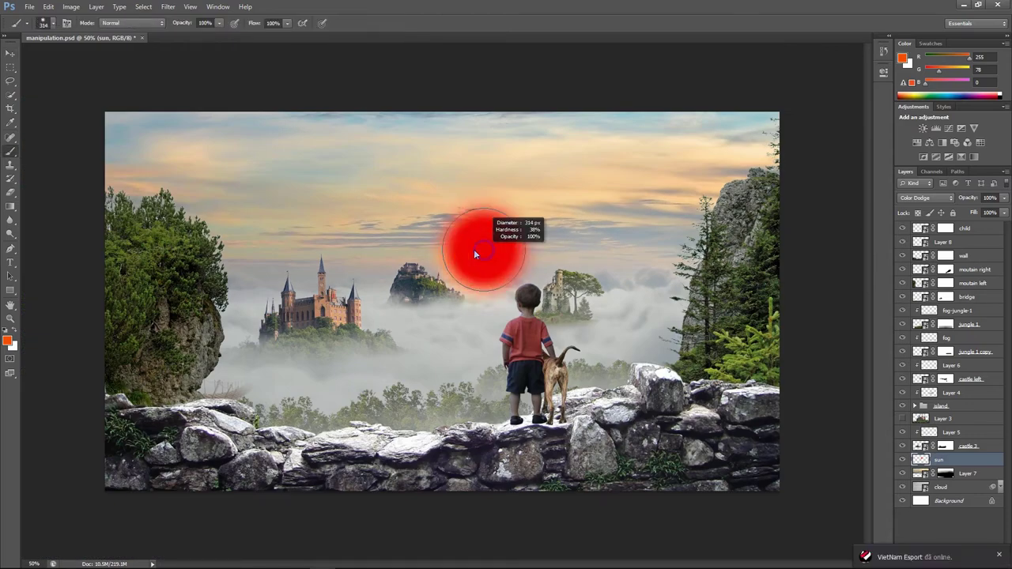
click(978, 563)
Paint an orange Color Dodge dot over the sun, brightening and hue-shifting it
click(472, 255)
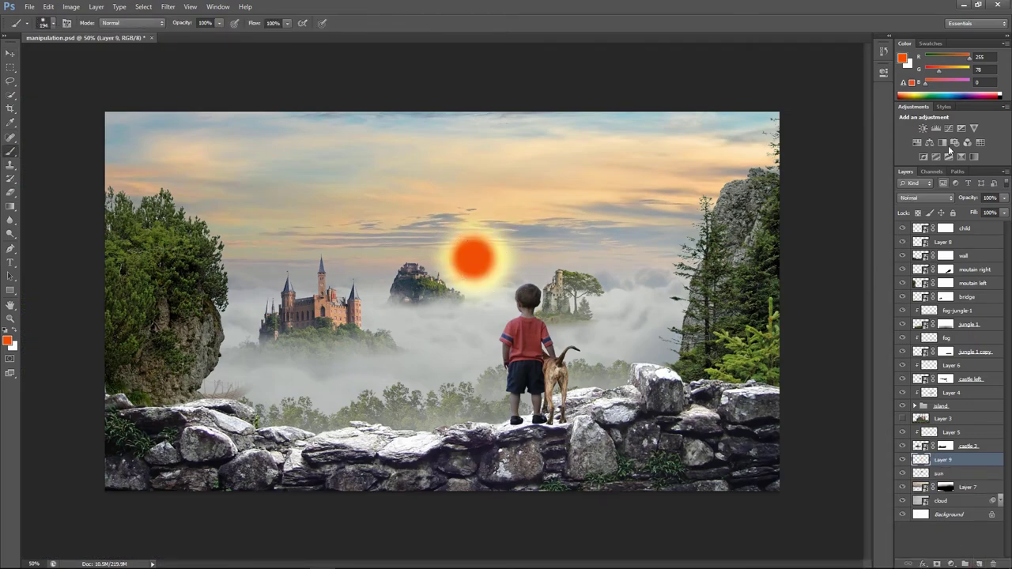
click(925, 197)
click(925, 286)
key(ctrl+u)
mouse_move(706, 281)
mouse_down()
mouse_move(732, 285)
mouse_move(711, 290)
mouse_up()
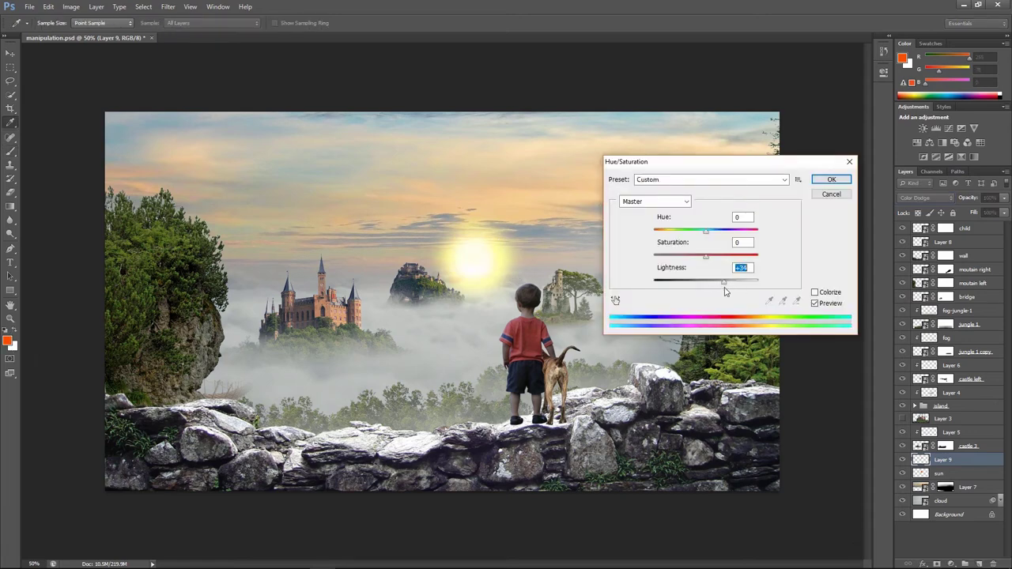
drag(718, 233, 729, 230)
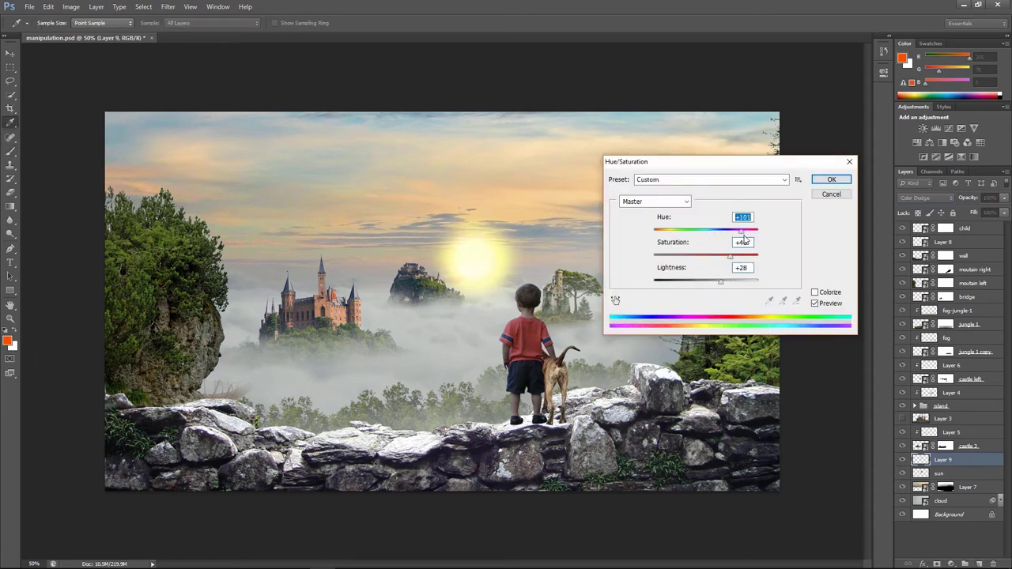
key(Return)
Pick a red-orange foreground colour and raise the glow layer's lightness
click(902, 58)
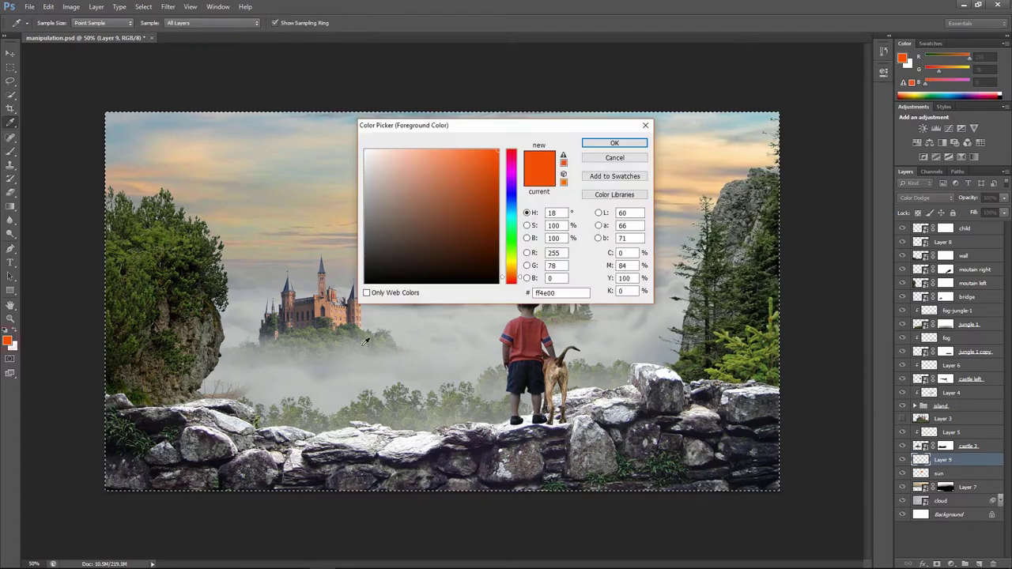
click(505, 300)
click(495, 146)
click(641, 139)
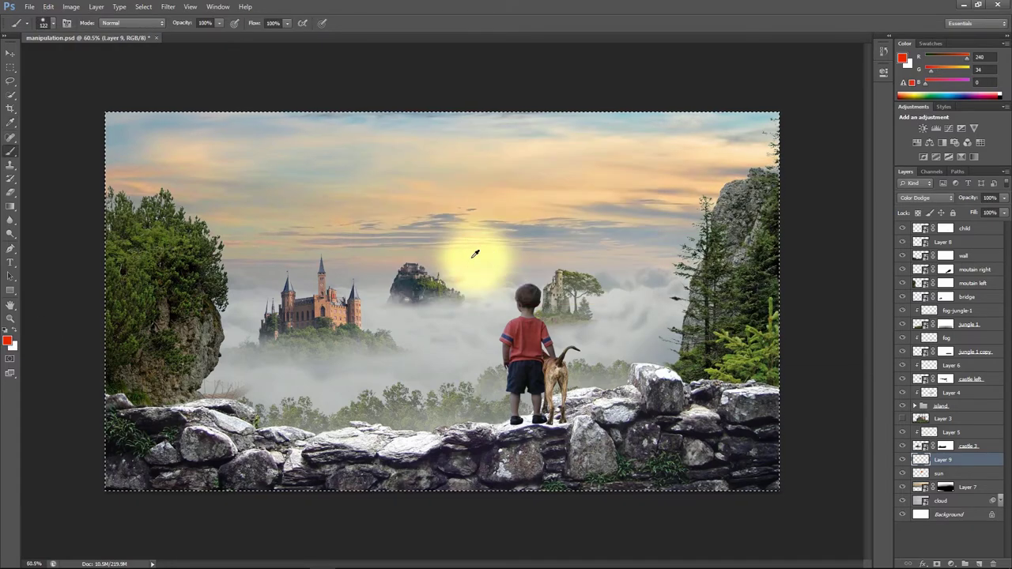
scroll(475, 254, up, 5)
click(7, 340)
key(Escape)
key(ctrl+u)
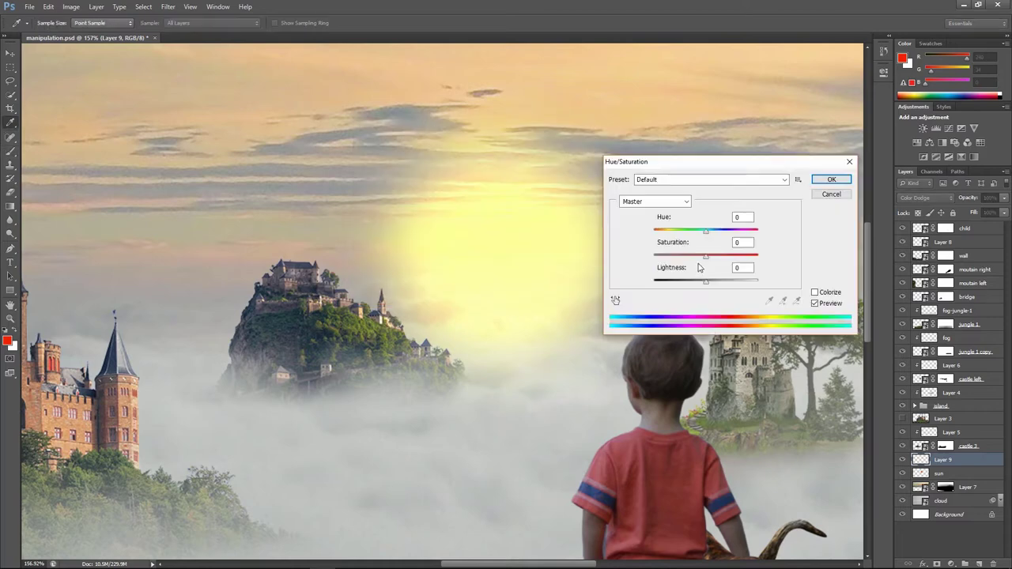
drag(705, 281, 730, 282)
click(830, 180)
Gaussian Blur the glow layer at 14.1 px radius, then blur the sun layer too
click(167, 7)
click(316, 212)
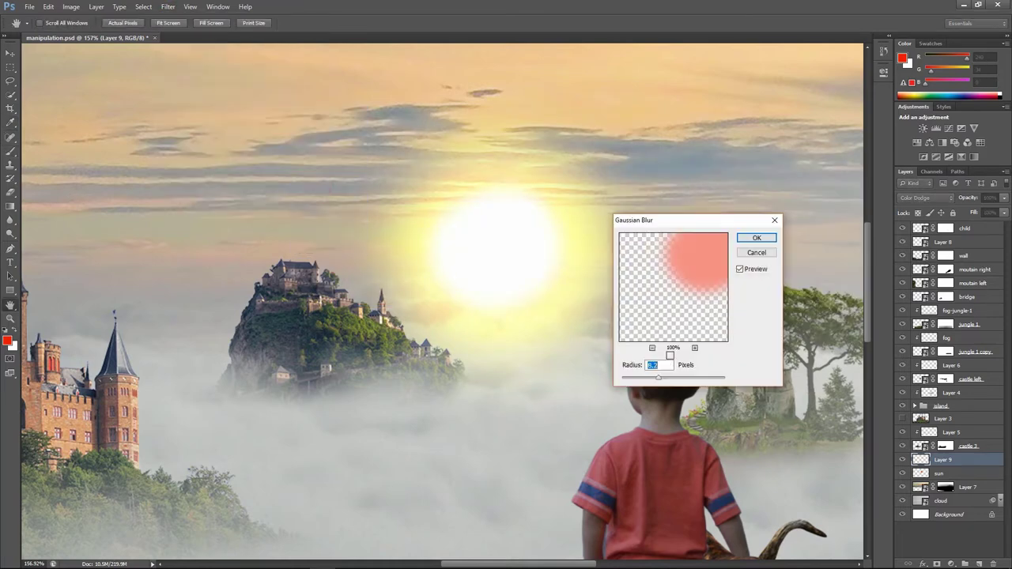
drag(657, 377, 664, 377)
click(755, 238)
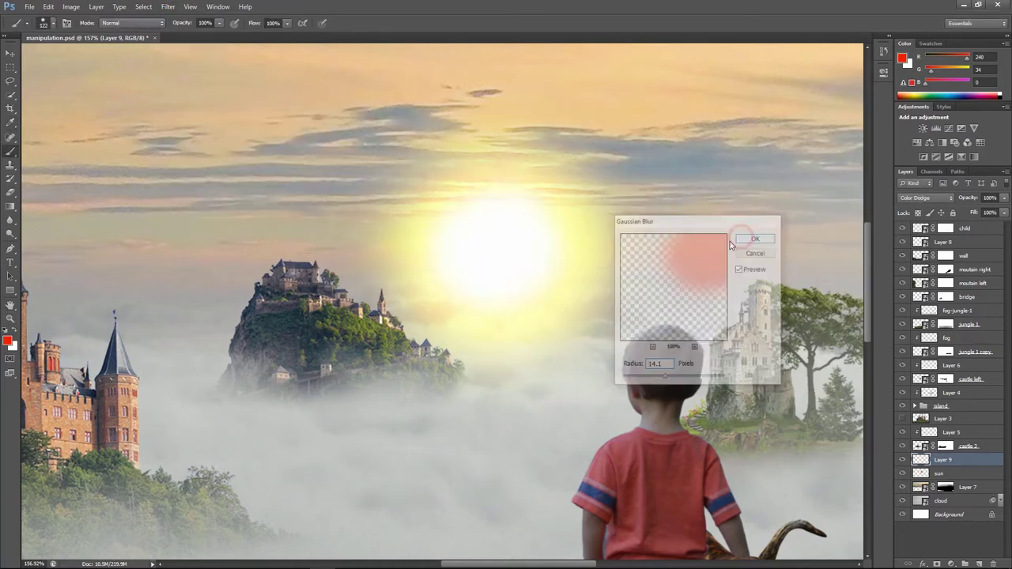
key(alt+bracketleft)
click(168, 7)
click(328, 198)
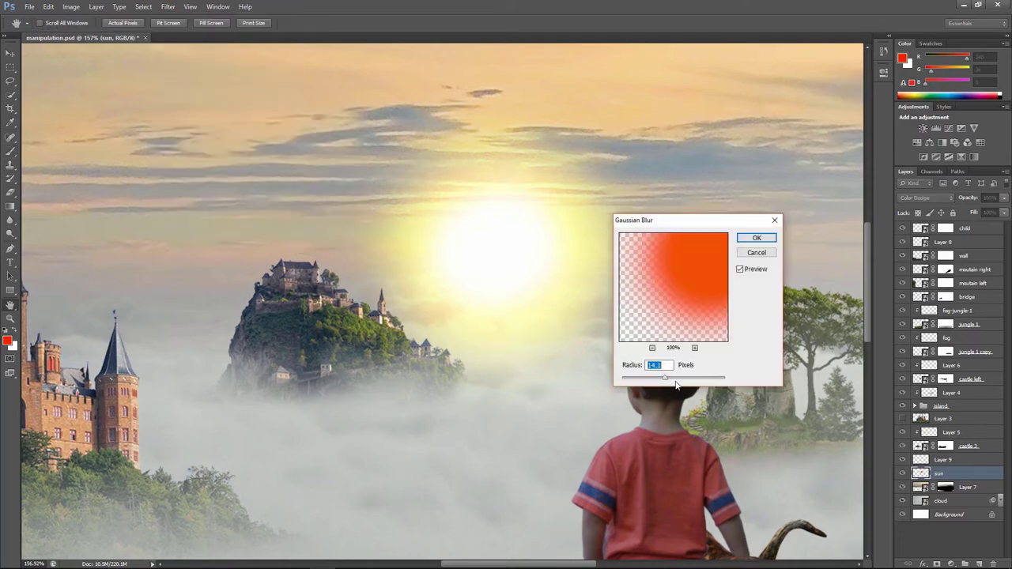
key(Return)
key(ctrl+0)
Return the sun layer to Normal blending and make it redder, more saturated and darker
key(ctrl+u)
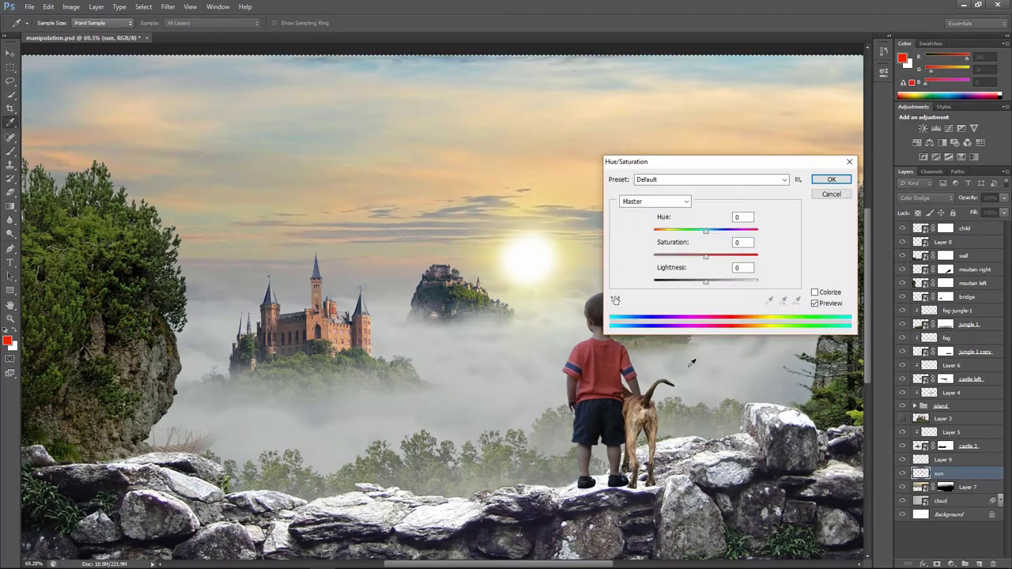
click(831, 194)
click(927, 197)
key(ctrl+u)
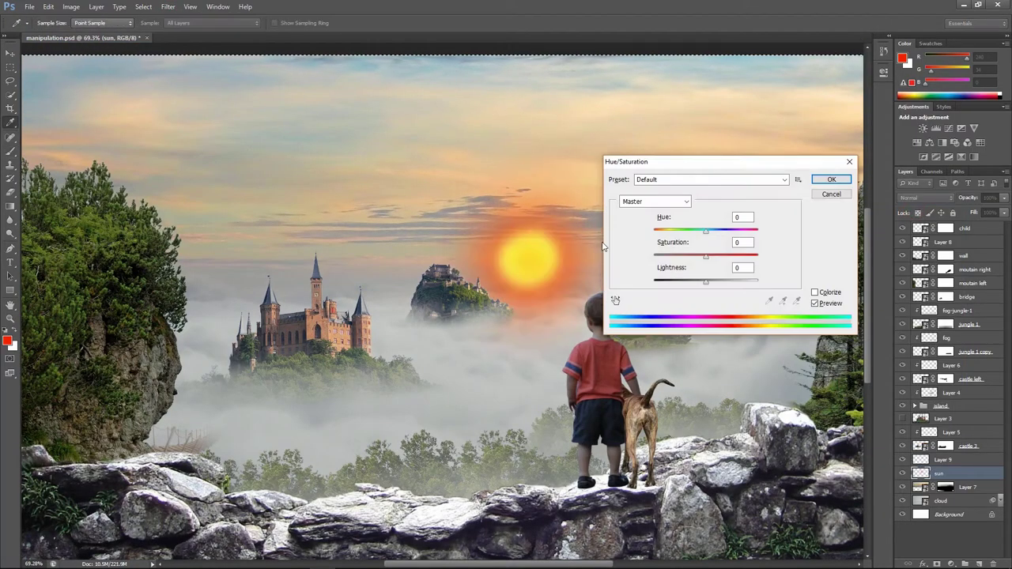
mouse_move(706, 255)
mouse_down()
mouse_move(720, 255)
mouse_move(702, 236)
mouse_up()
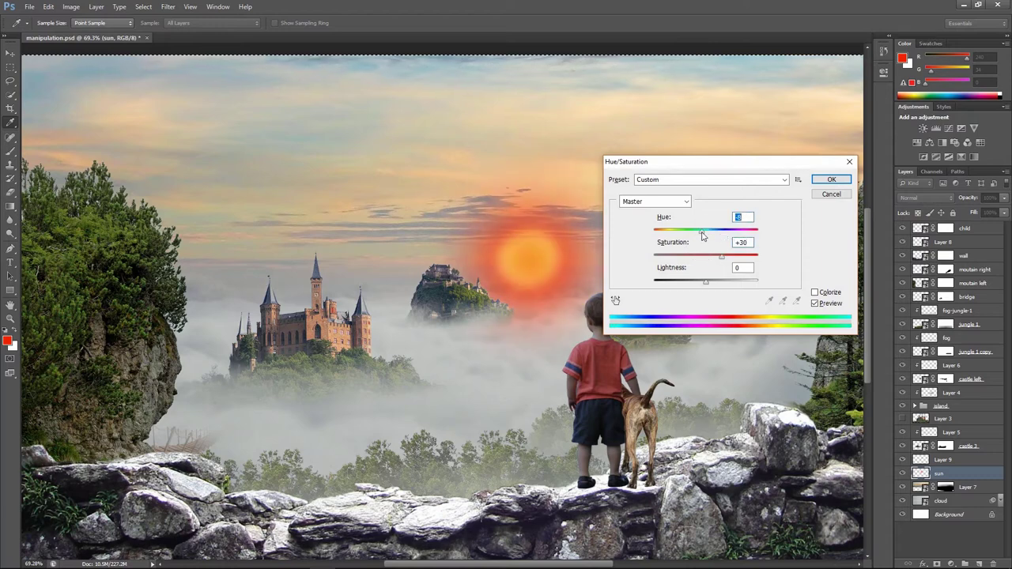
click(831, 180)
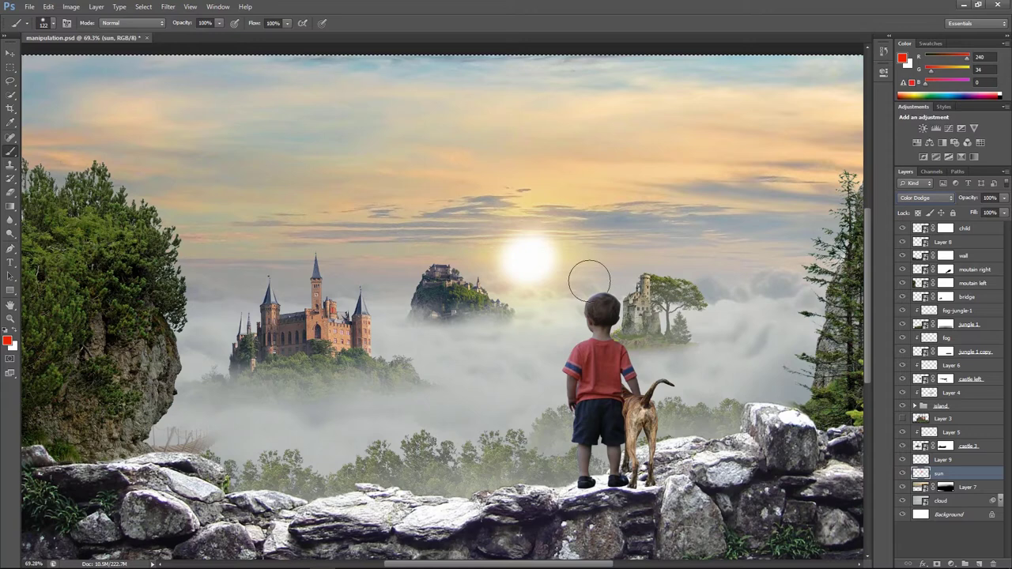
key(ctrl+u)
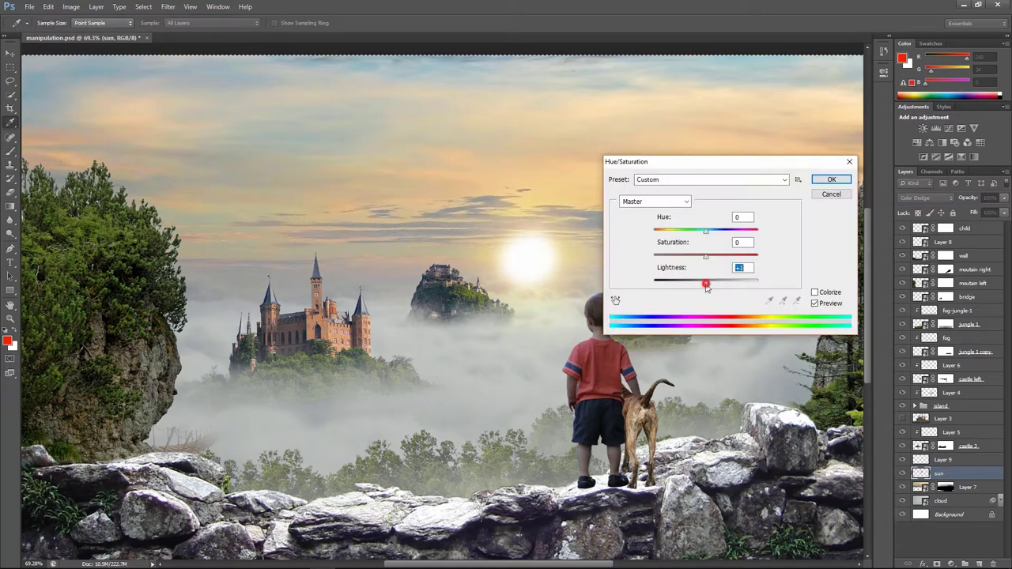
drag(706, 282, 676, 286)
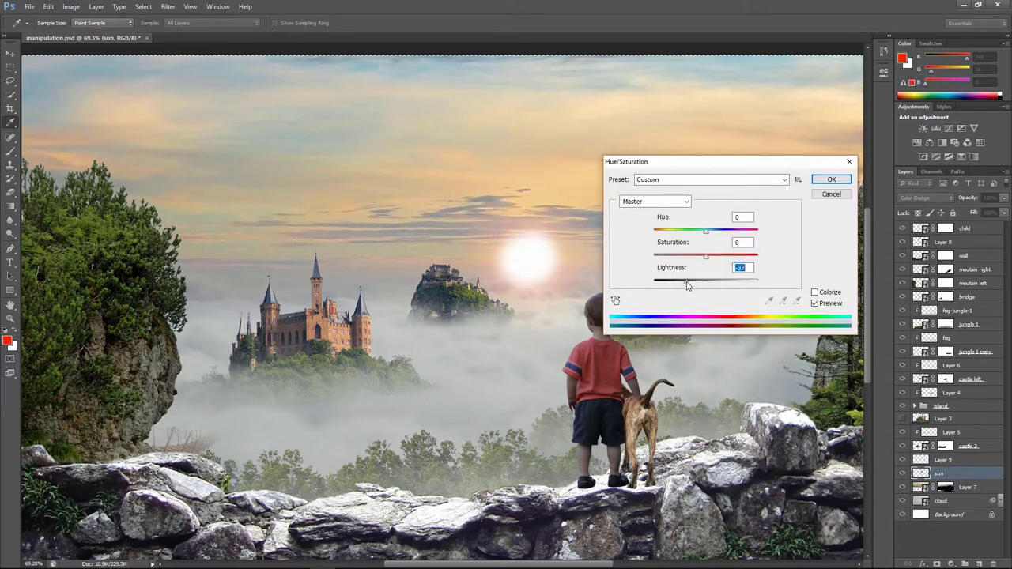
key(Return)
Restore the warm orange glow layer and move Layer 10 below the sun layer
key(ctrl+shift+alt+n)
key(b)
key(ctrl+alt+z)
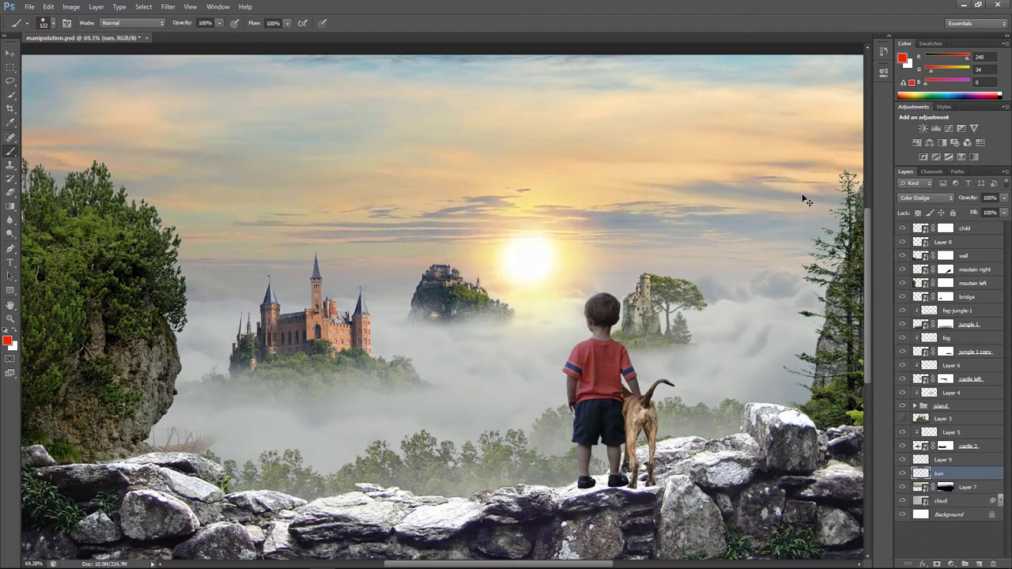
key(ctrl+shift+z)
key(ctrl+minus)
key(ctrl+minus)
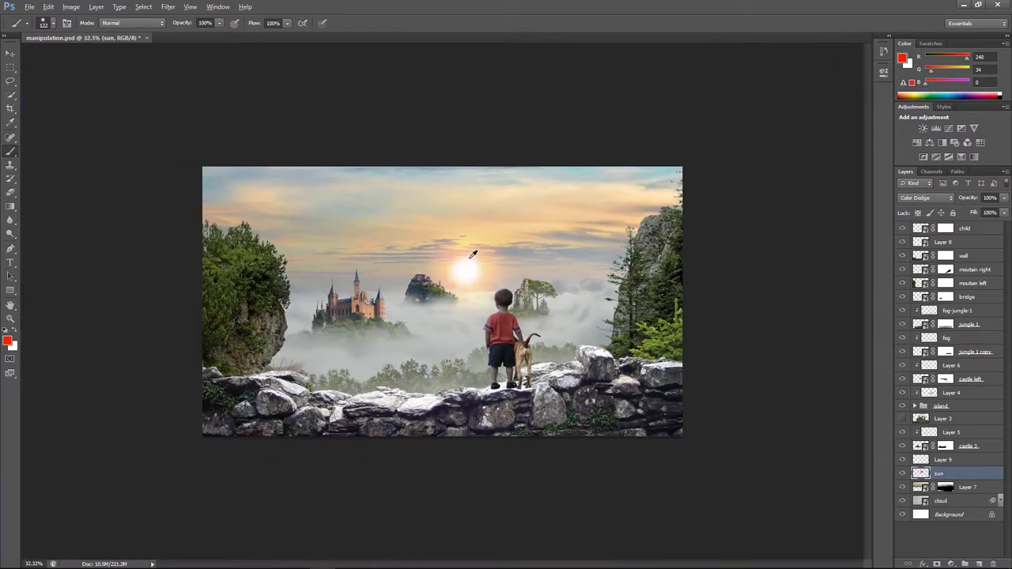
key(ctrl+shift+z)
drag(946, 474, 944, 487)
text(sunlight)
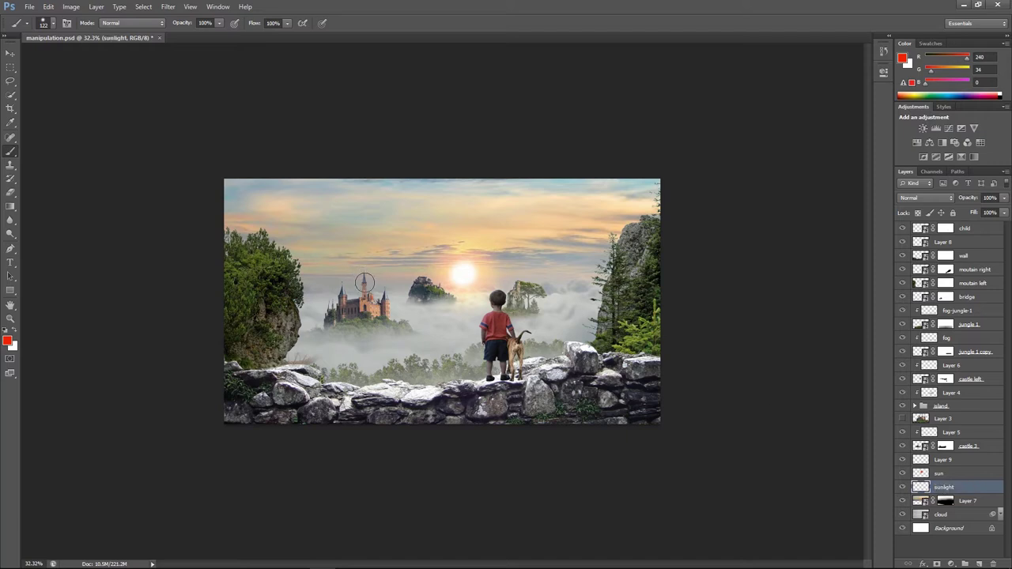
Paint warm pink-orange light across the sky and fog with a large low-opacity brush
key(bracketright)
key(bracketright)
key(bracketright)
key(2)
mouse_move(340, 291)
mouse_down()
mouse_move(529, 309)
mouse_move(561, 261)
mouse_move(443, 316)
mouse_move(314, 243)
mouse_up()
key(0)
key(5)
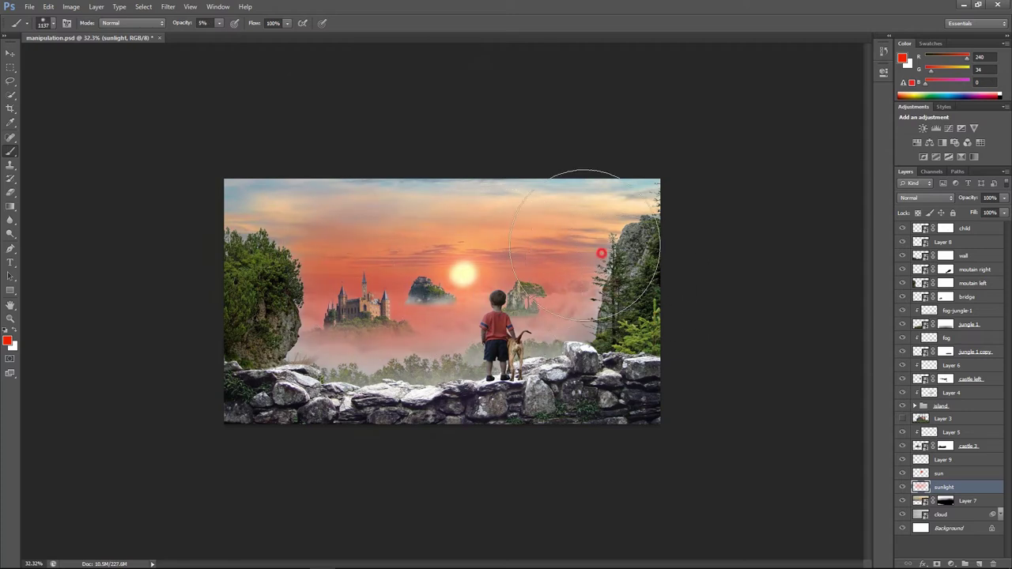
Blend the sunlight layer as Overlay and shift its hue by +14
click(917, 197)
click(907, 335)
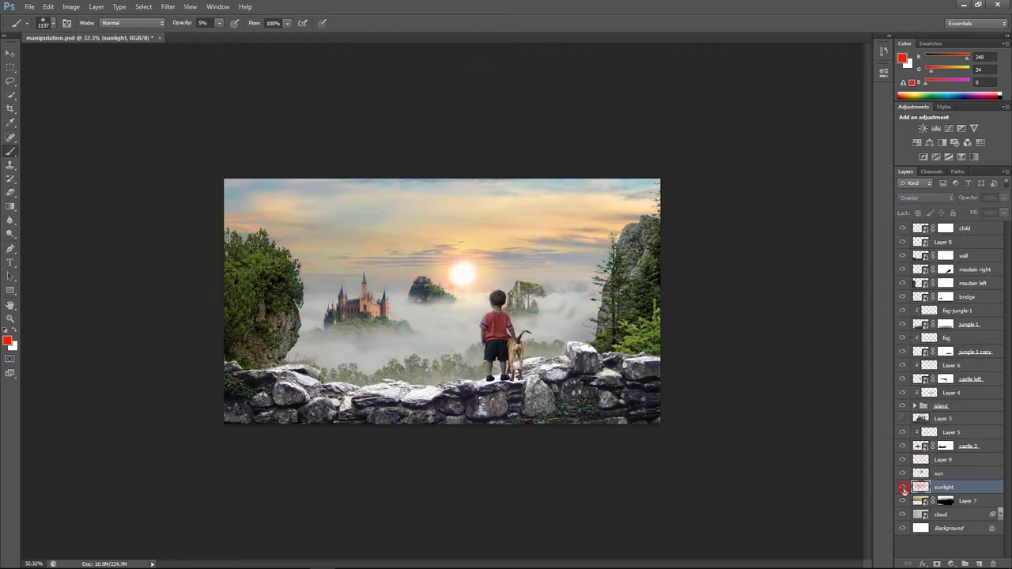
key(ctrl+u)
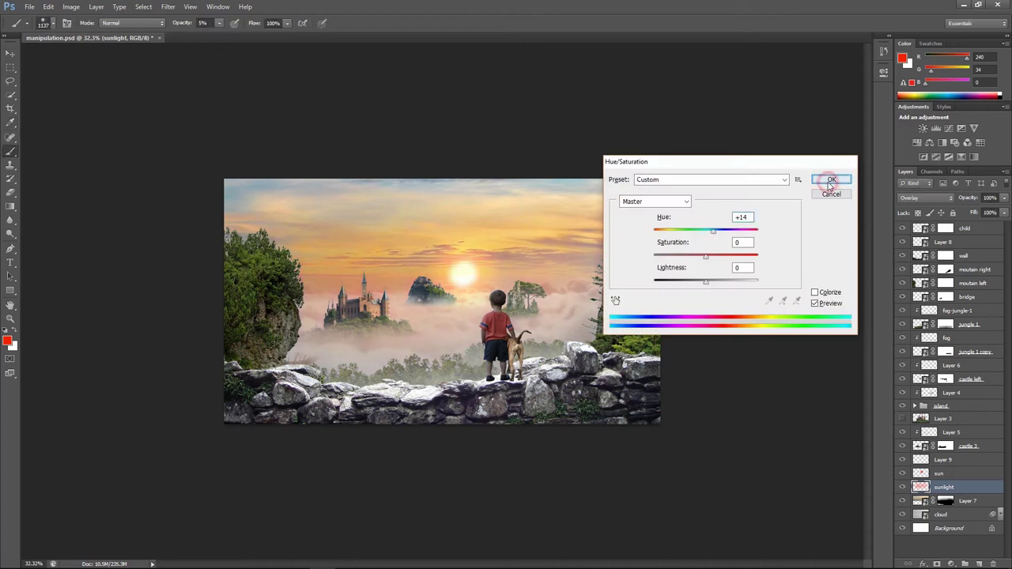
click(831, 179)
Mask the sunlight layer and paint black to soften part of the glow
click(937, 564)
key(x)
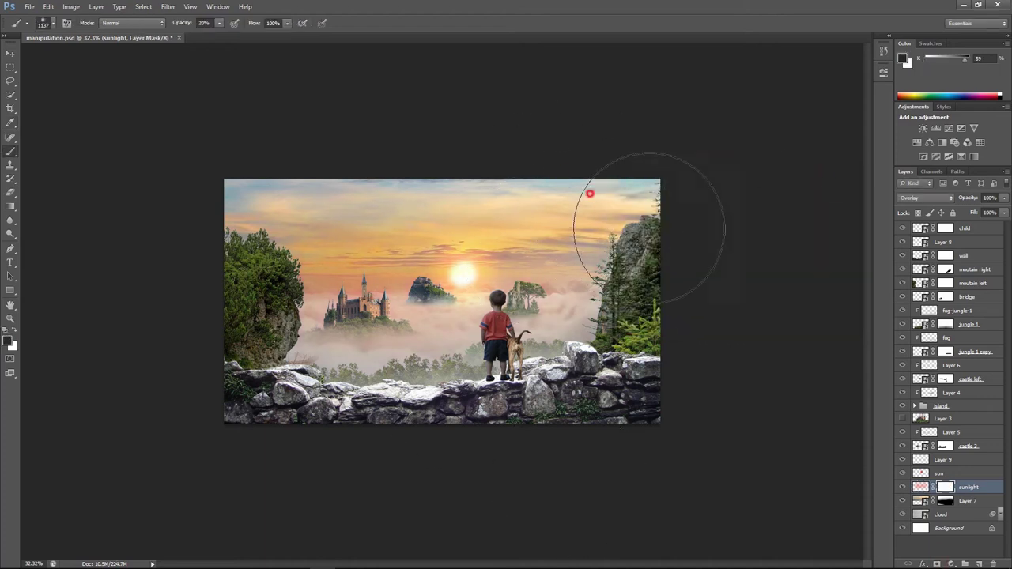
drag(621, 371, 497, 266)
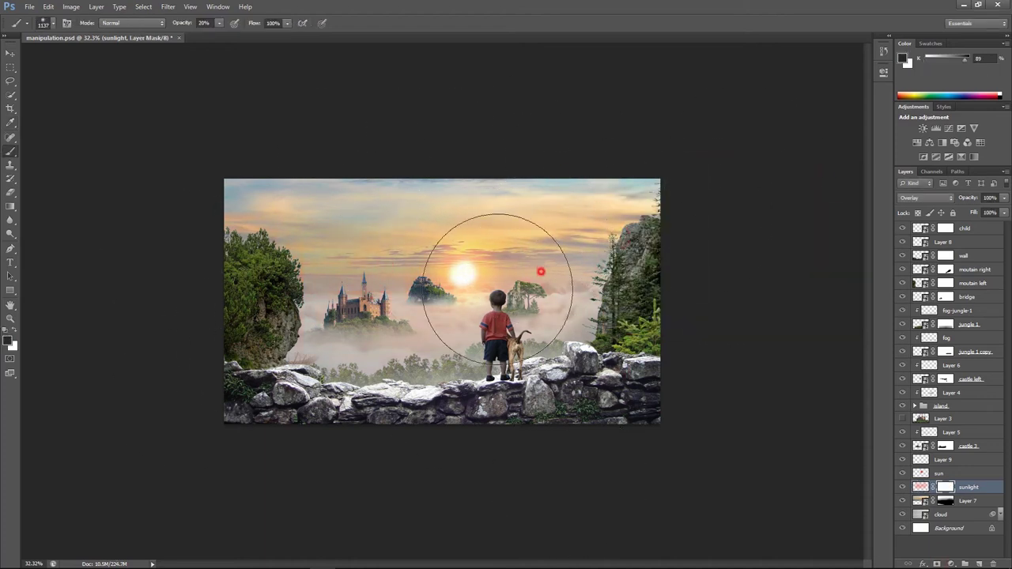
key(bracketleft)
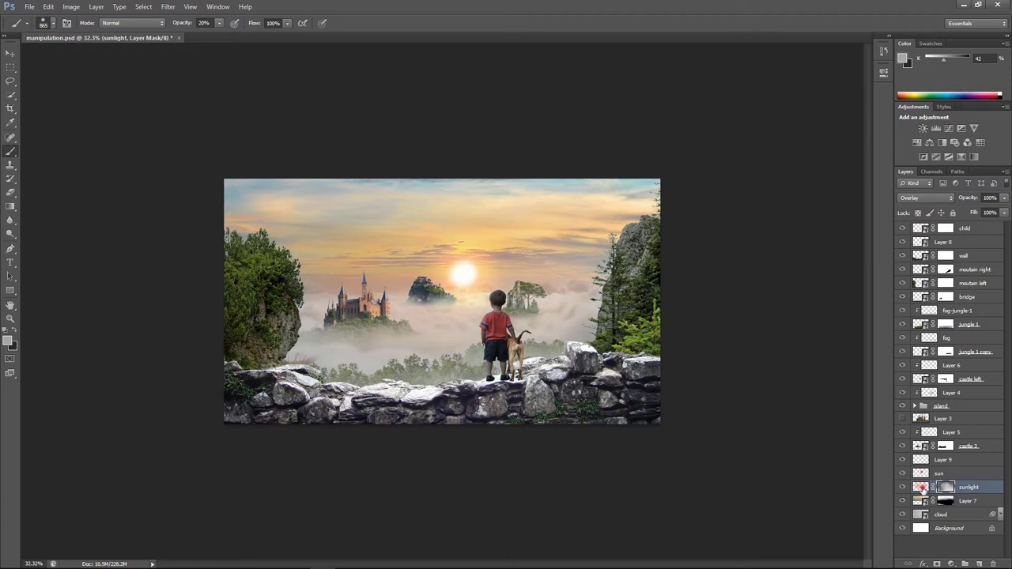
key(ctrl+2)
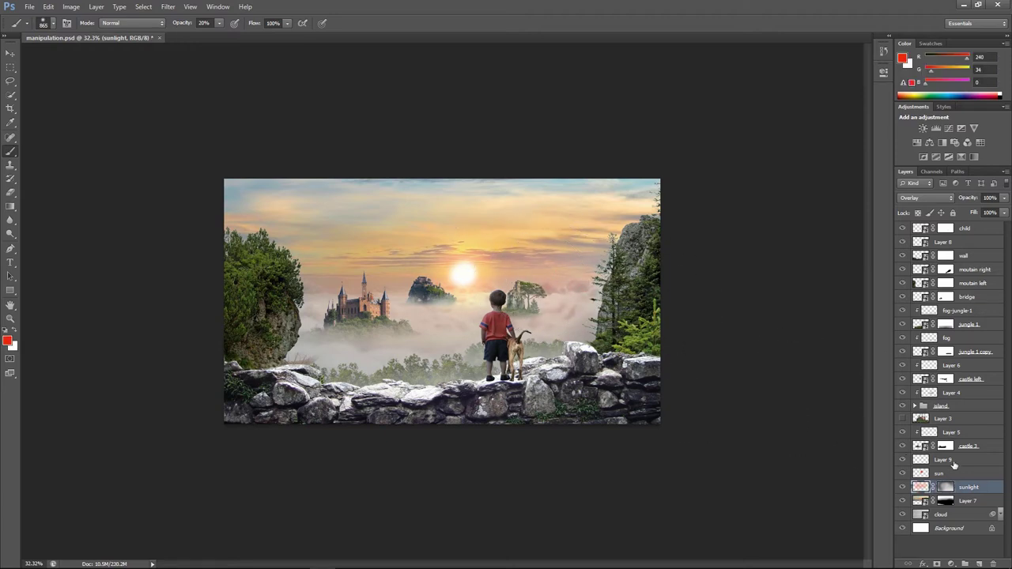
Add a Curves adjustment above the castle left layer and brighten the castle with it
key(v)
click(431, 294)
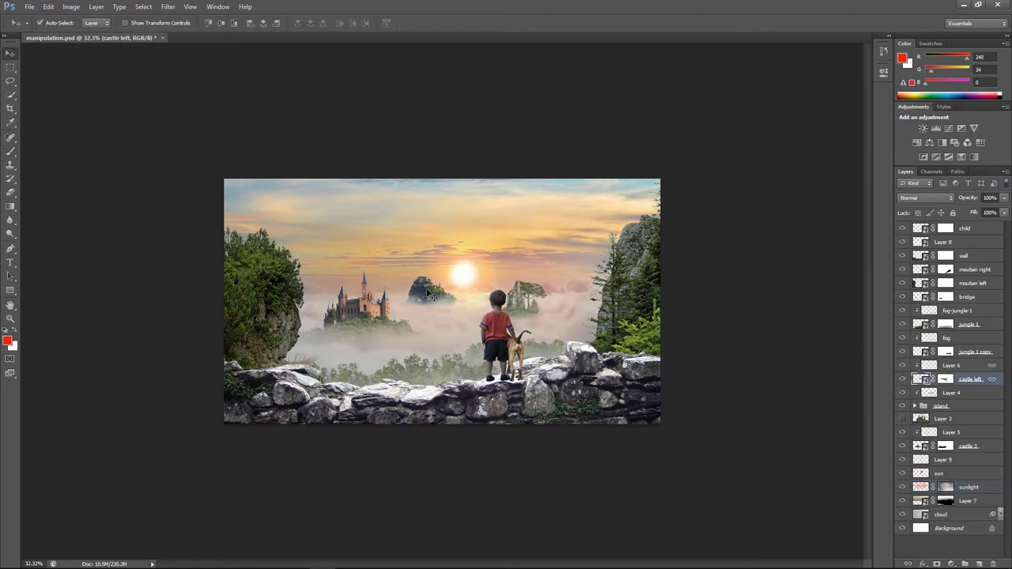
click(950, 564)
click(937, 389)
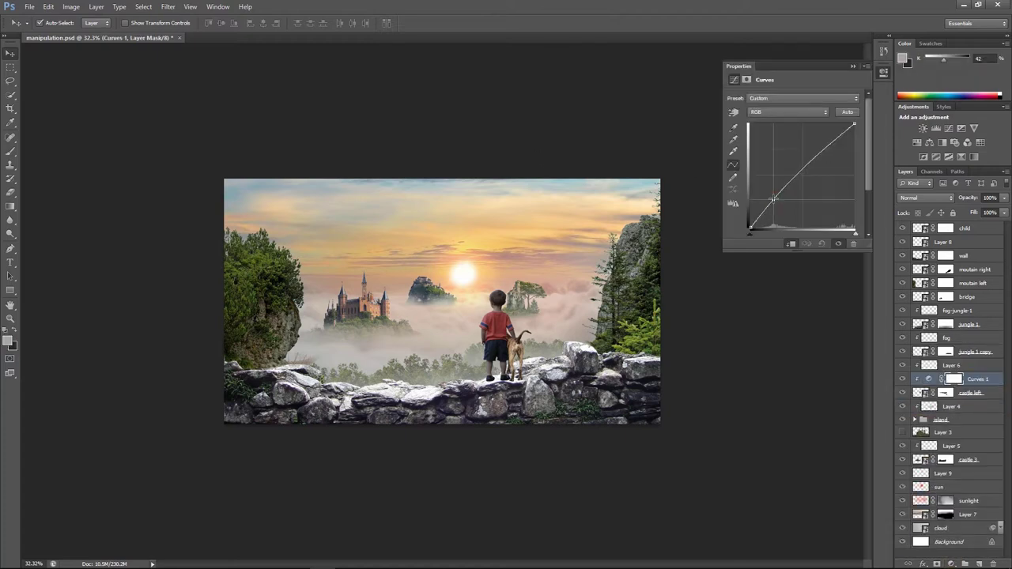
drag(775, 204, 778, 190)
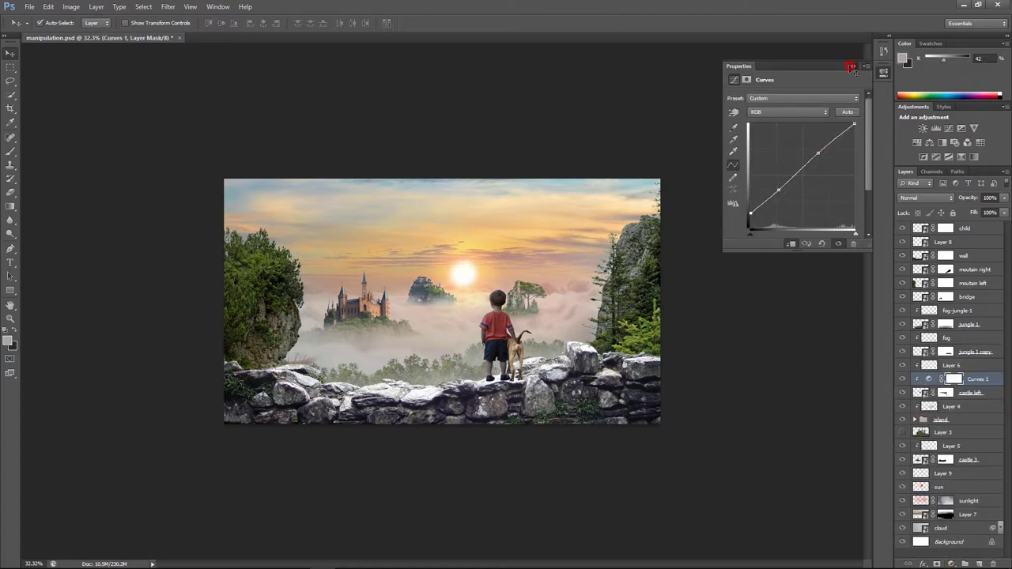
click(853, 65)
Prepare a small, faint light-grey (236) brush on Layer 6 for painting fog
click(946, 367)
key(b)
key(ctrl+plus)
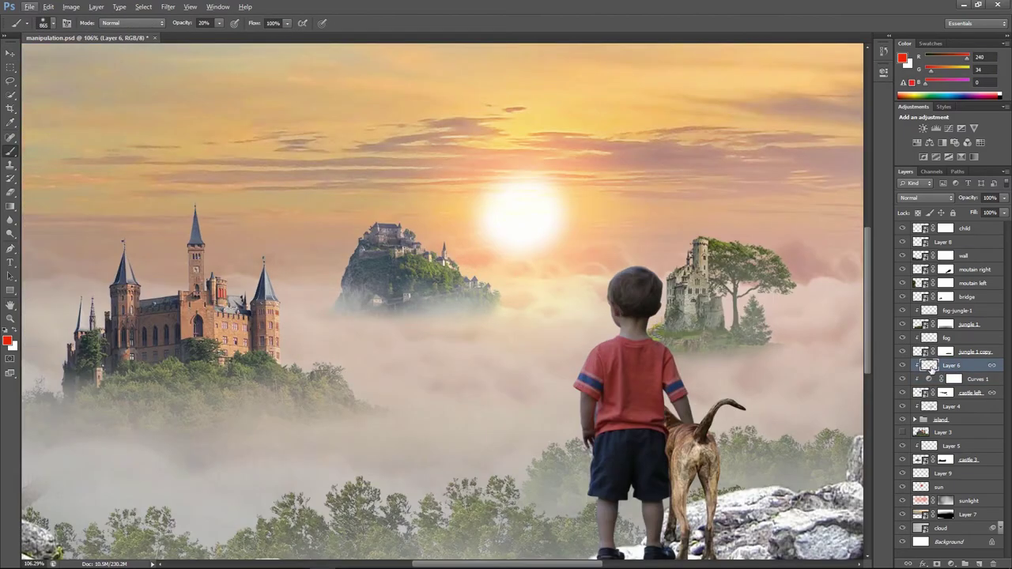
click(920, 393)
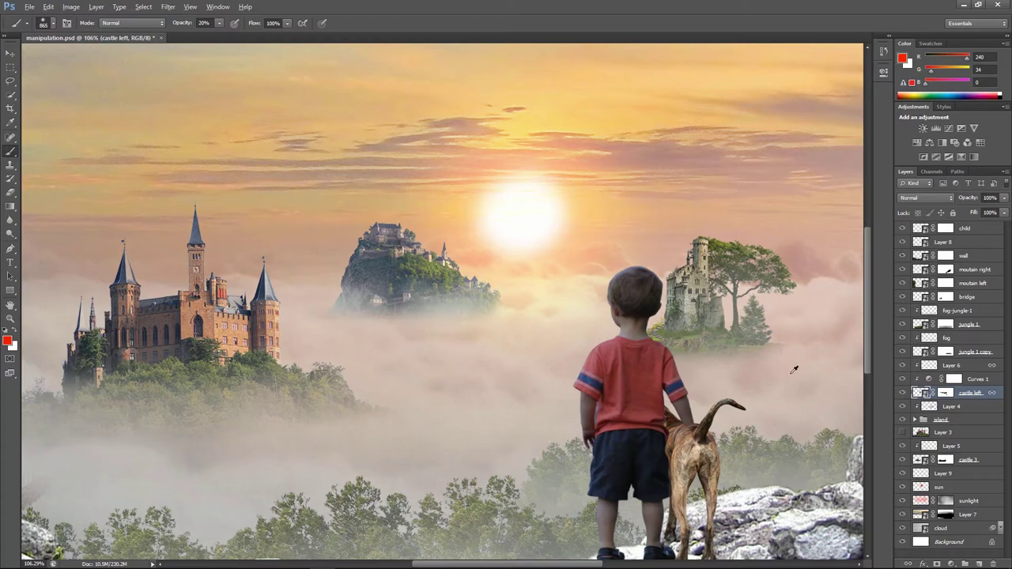
click(7, 340)
click(366, 158)
click(615, 159)
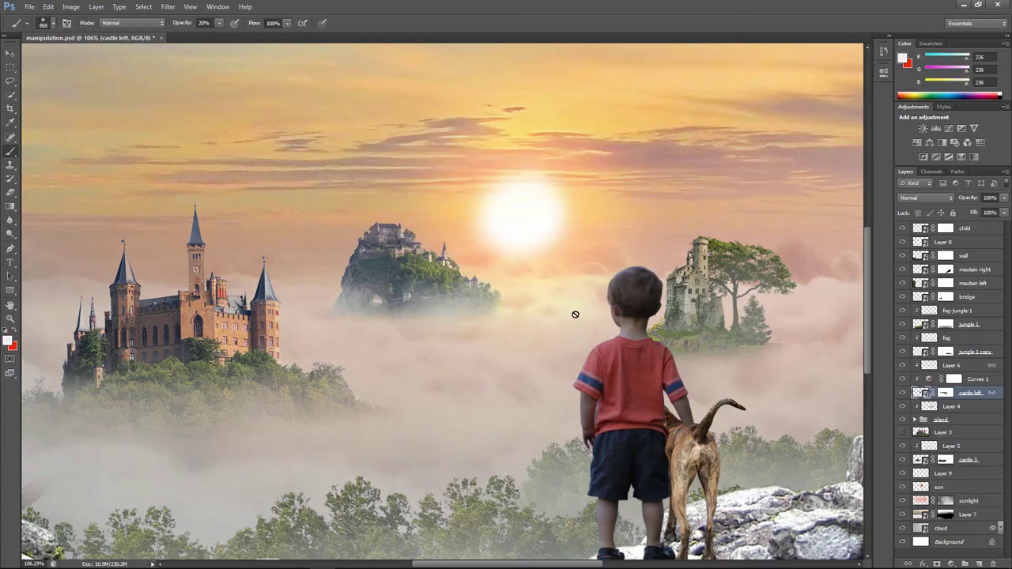
click(951, 365)
drag(418, 301, 402, 327)
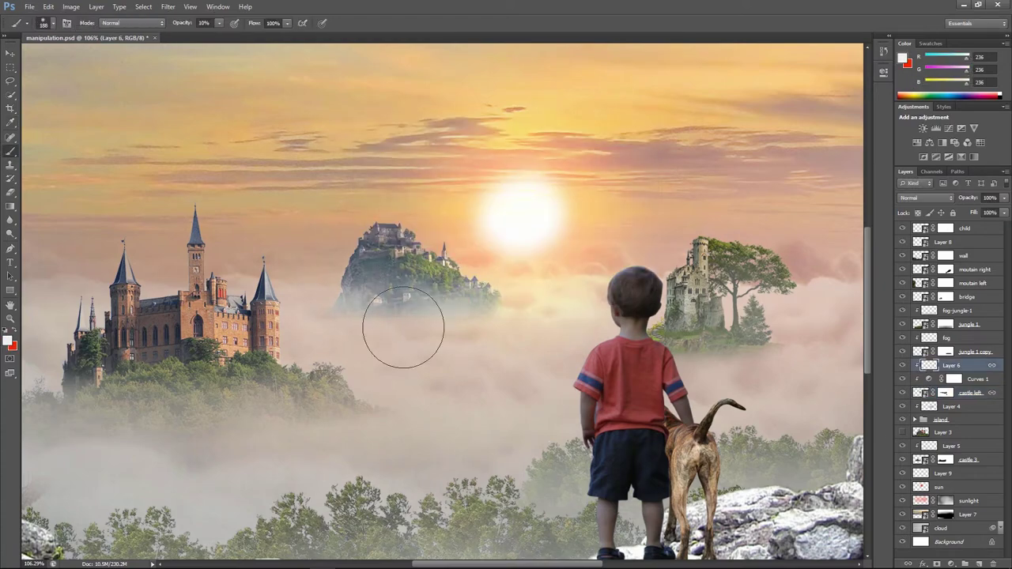
Darken the Layer 6 fog by lowering its Hue/Saturation Lightness
key(ctrl+0)
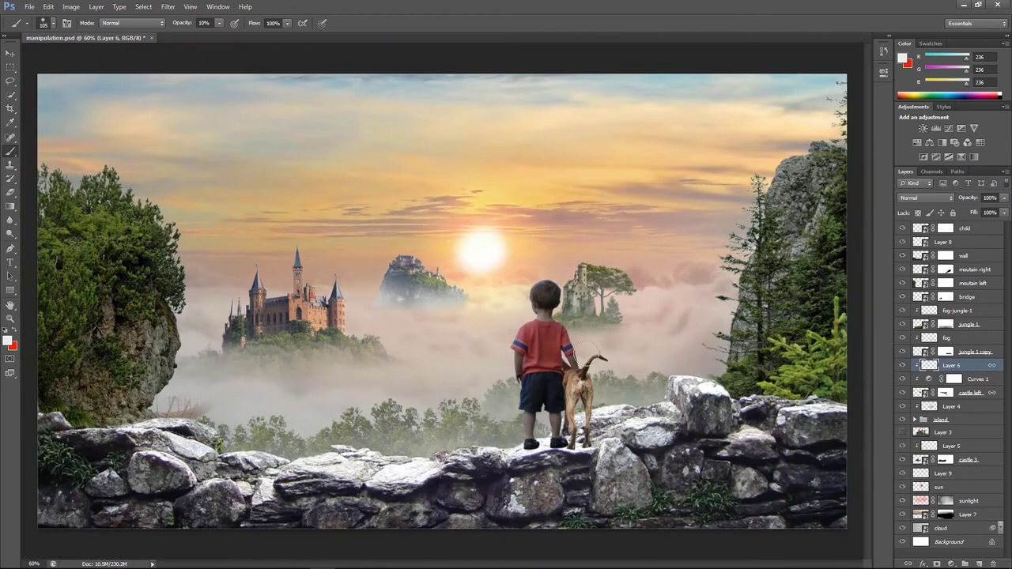
key(ctrl+u)
drag(705, 282, 695, 286)
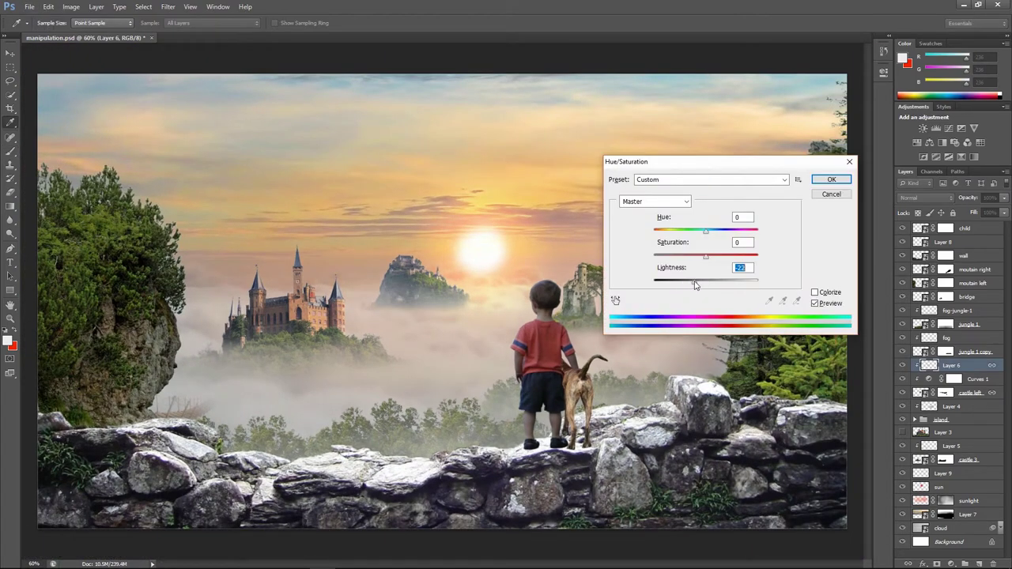
click(830, 194)
scroll(554, 300, down, 2)
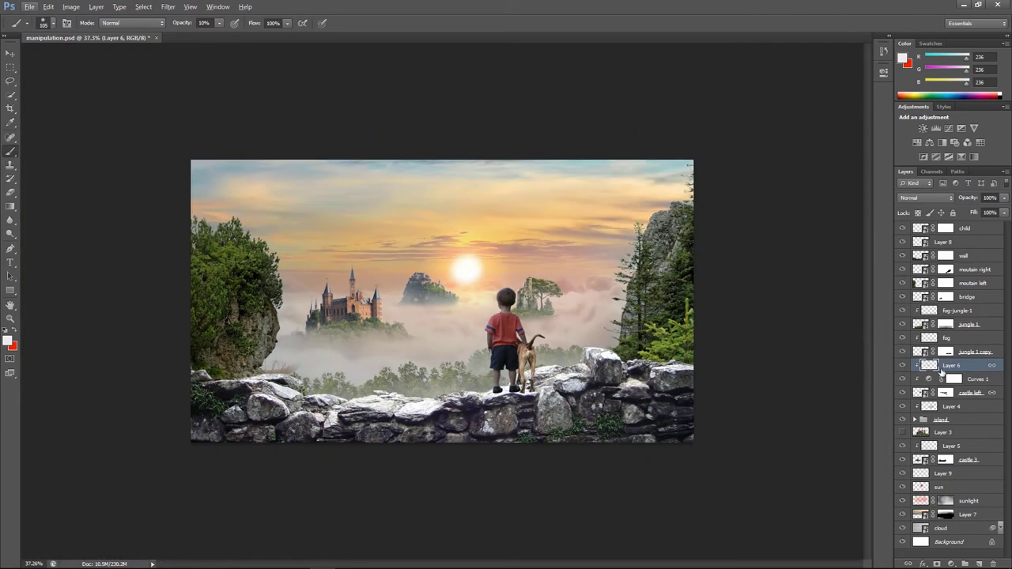
Paint on the castle left mask with a larger brush to blend the central island's base into fog
click(930, 379)
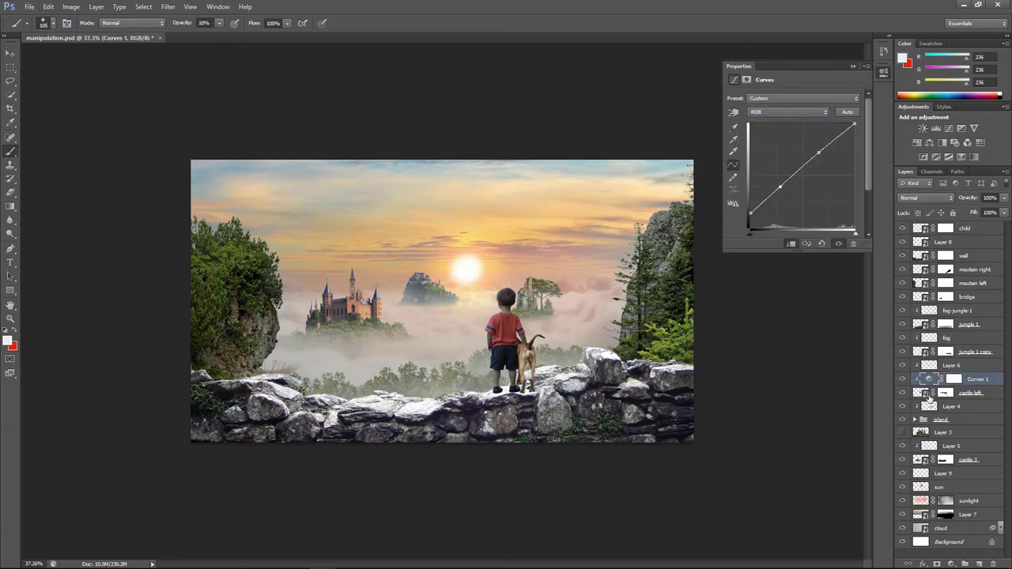
click(945, 392)
scroll(444, 217, up, 3)
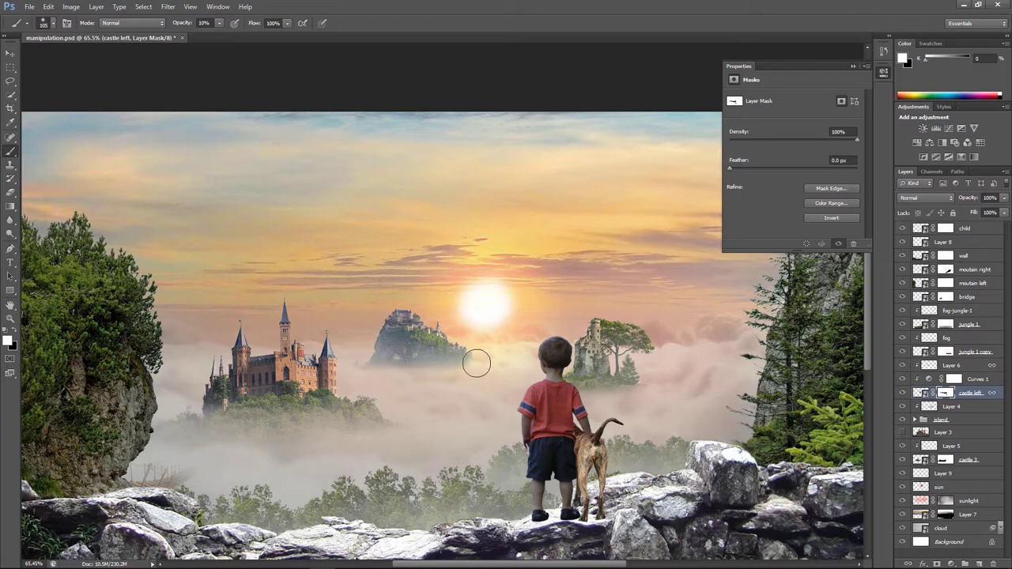
key(bracketright)
key(bracketright)
key(bracketright)
key(alt+bracketright)
key(alt+bracketright)
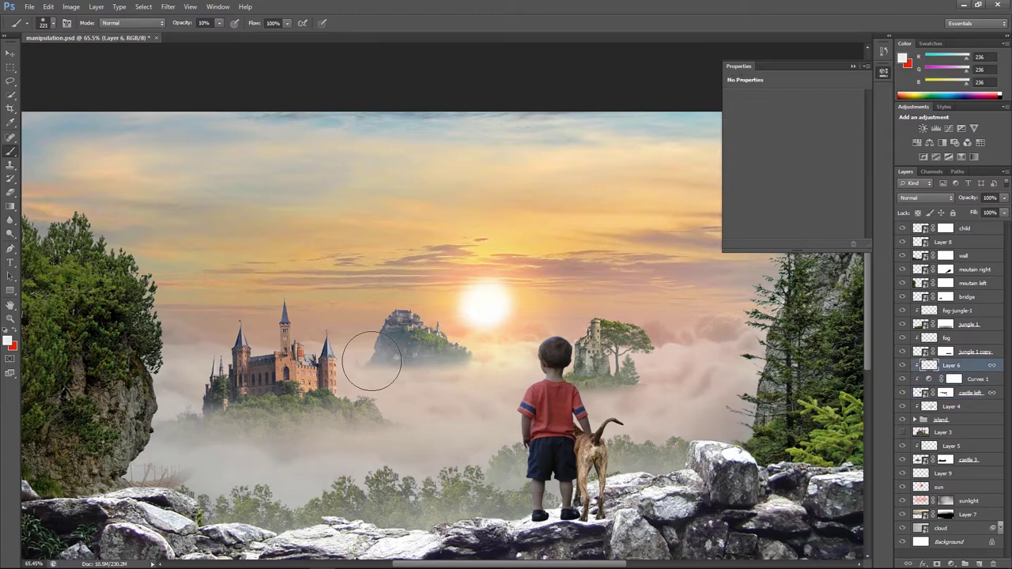
key(alt+bracketleft)
key(alt+bracketleft)
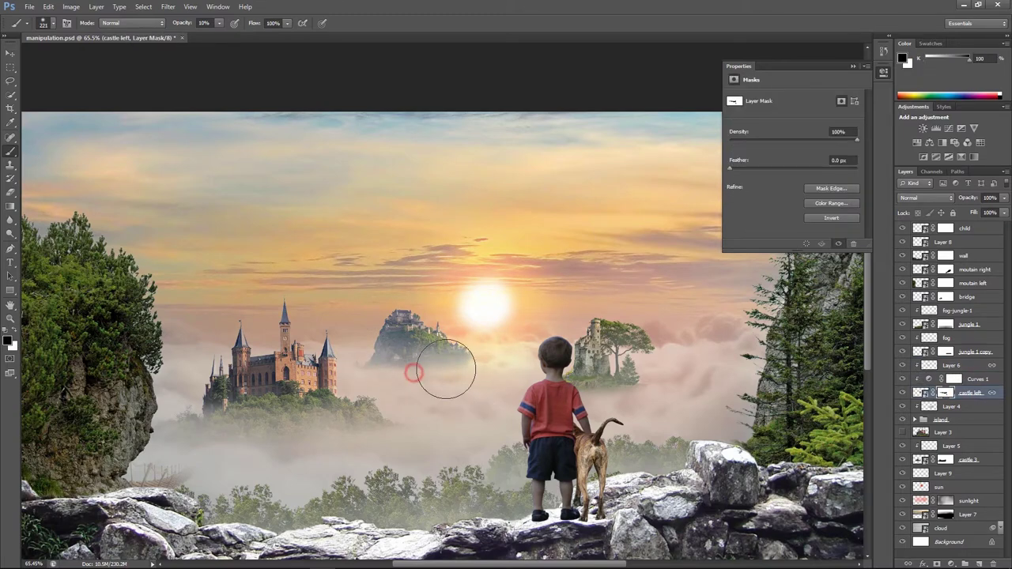
drag(445, 369, 490, 394)
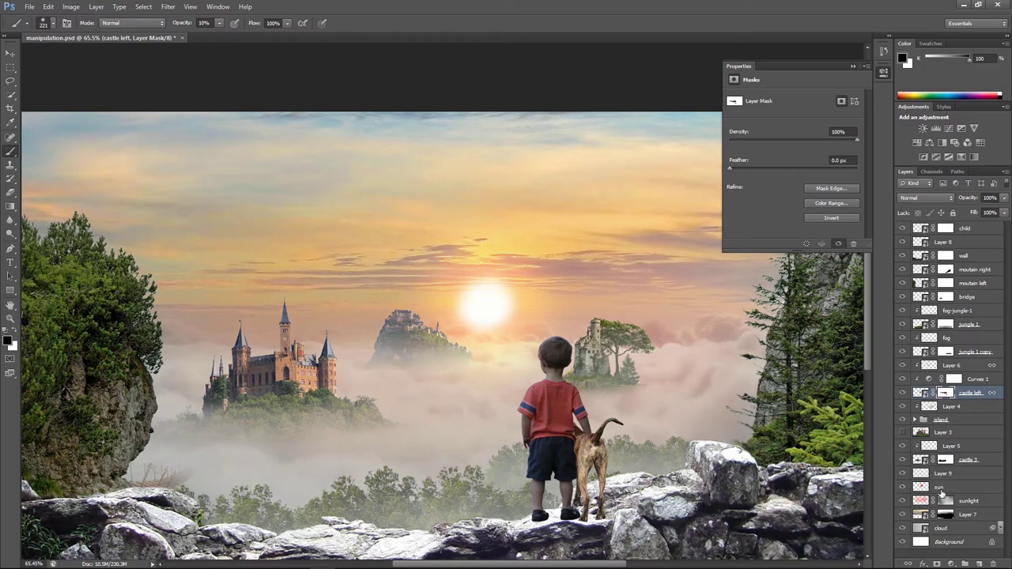
Delete the unused hidden Layer 3
click(956, 433)
key(Delete)
click(975, 231)
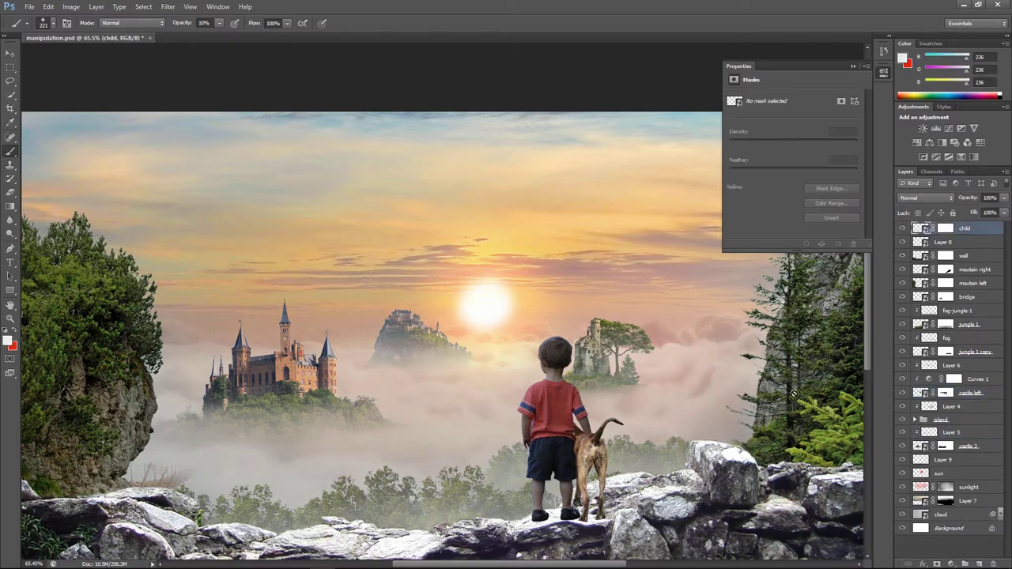
scroll(563, 479, up, 5)
key(v)
scroll(575, 428, down, 5)
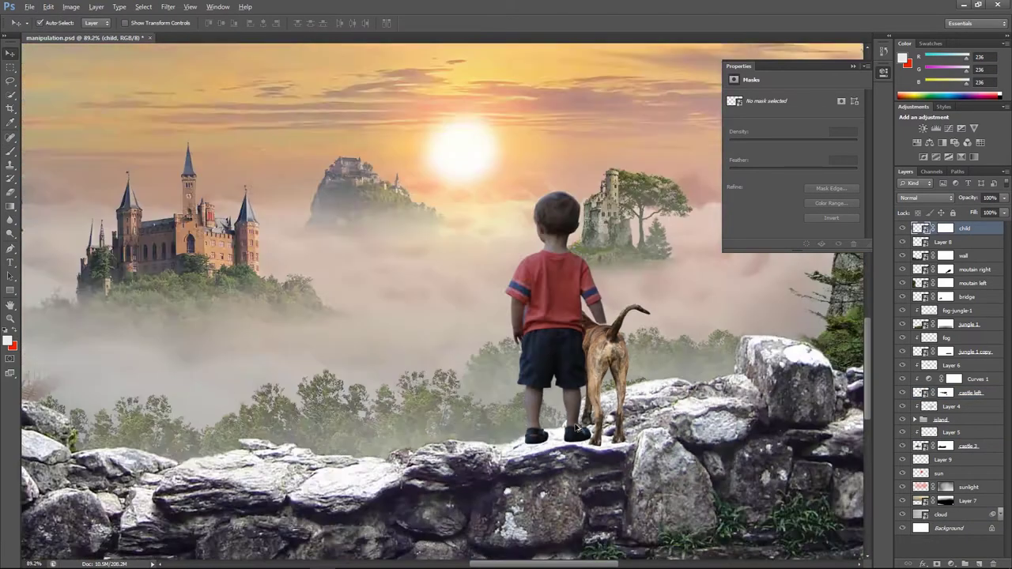
scroll(575, 428, down, 2)
Brighten the wall smart object with a Curves adjustment, then save and close it
click(923, 501)
double_click(923, 255)
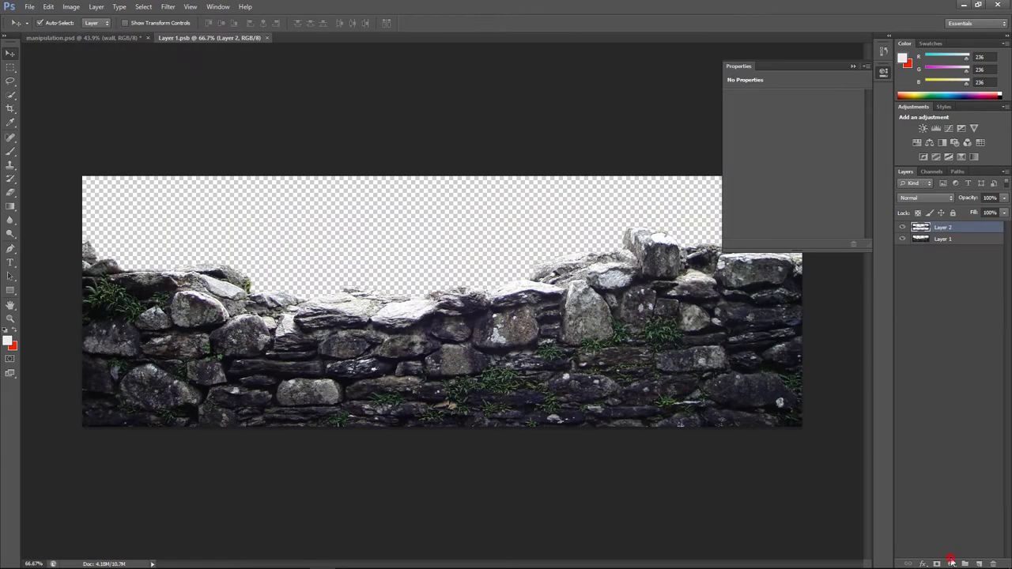
click(951, 563)
click(921, 393)
drag(752, 226, 770, 198)
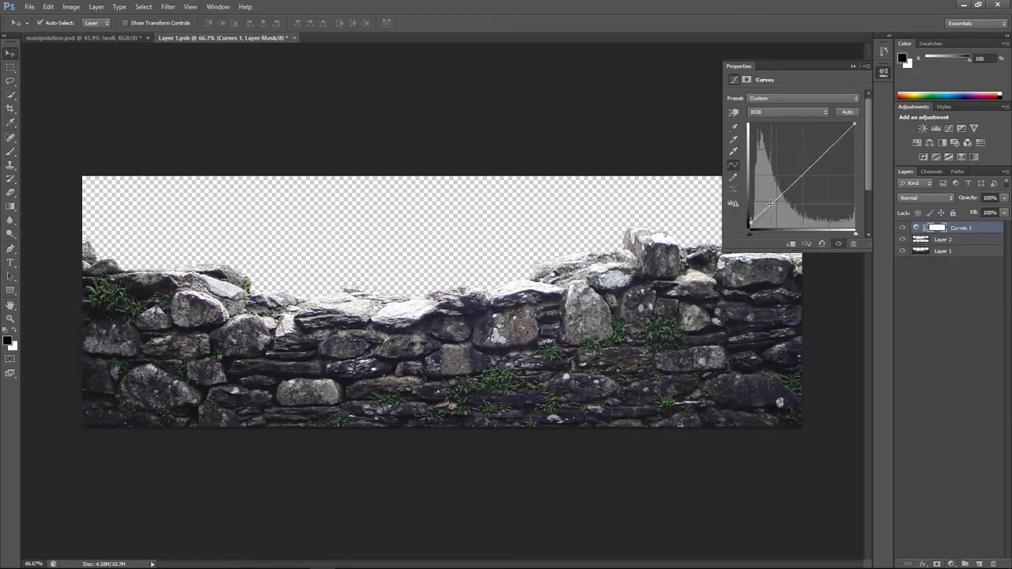
drag(813, 169, 813, 162)
click(853, 66)
key(ctrl+s)
key(ctrl+w)
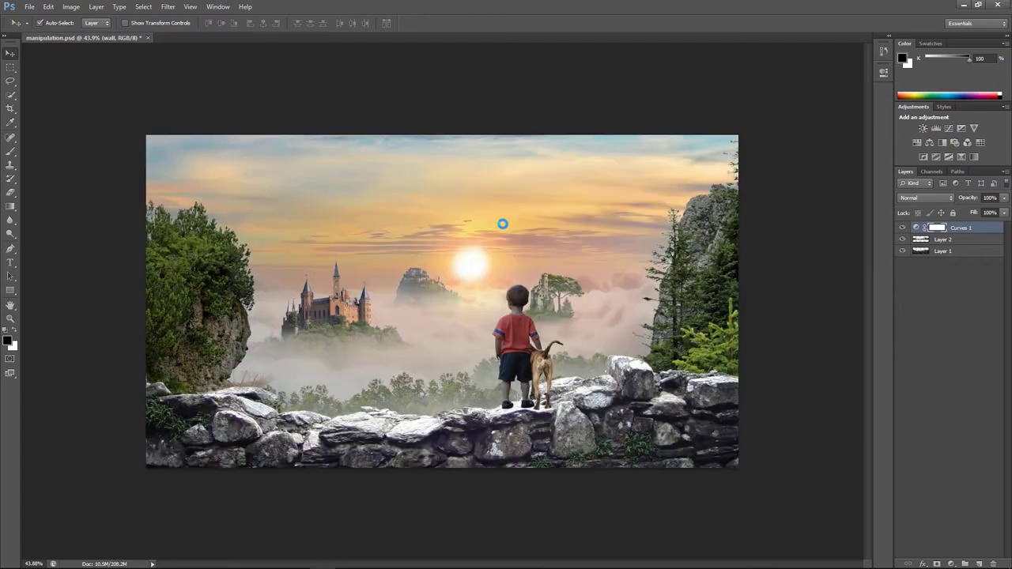
Add a Curves adjustment inside the moutain left smart object, darkening its midtones slightly, and save
double_click(922, 283)
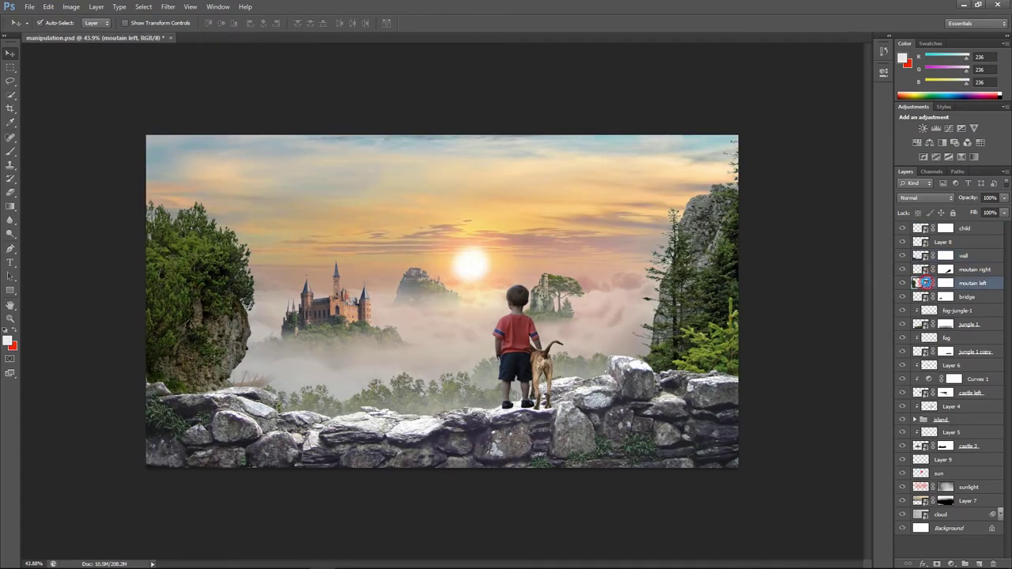
click(951, 564)
click(921, 398)
drag(748, 229, 748, 224)
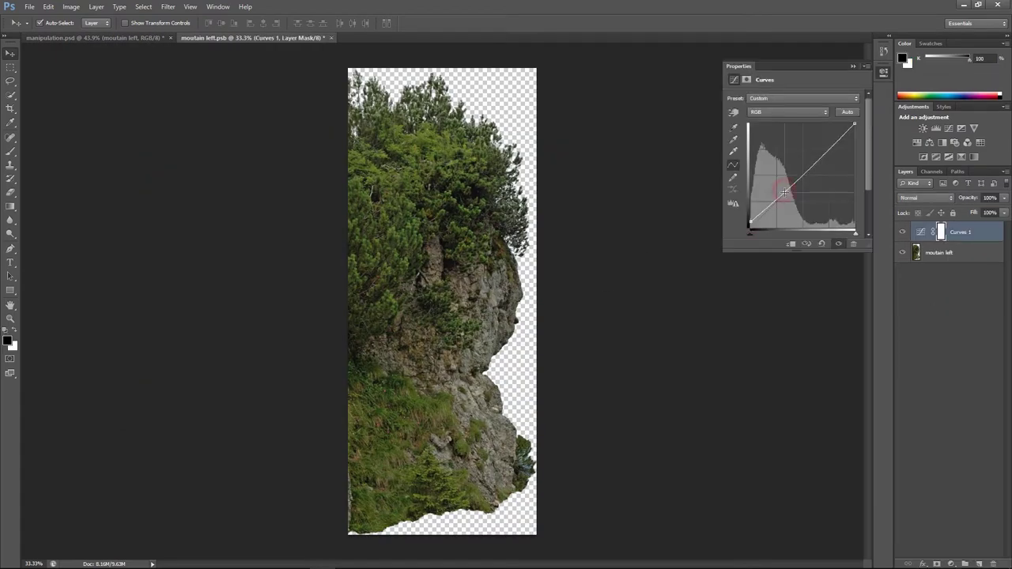
drag(820, 157, 822, 165)
key(ctrl+w)
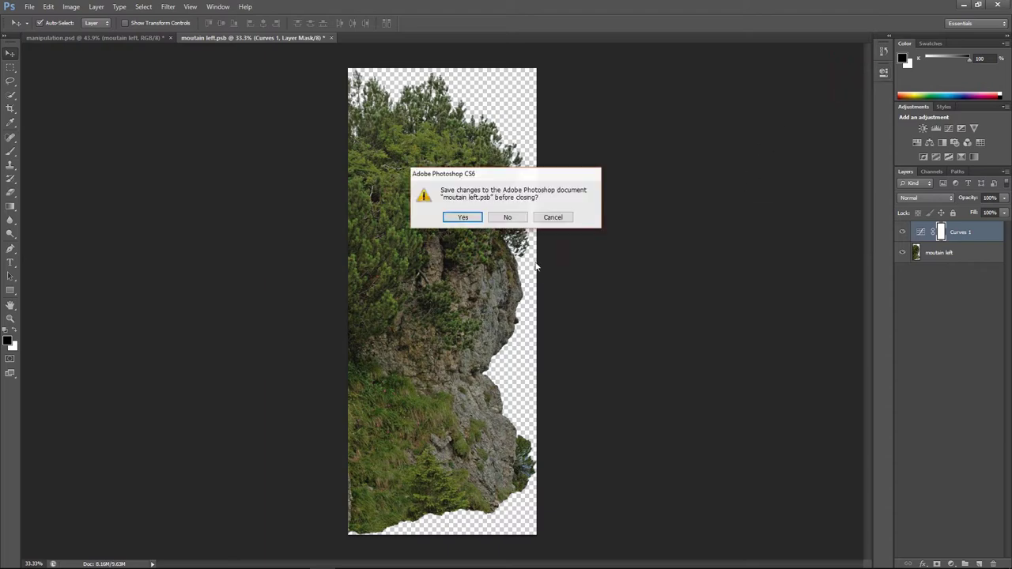
click(479, 219)
Compare jungle 1 visibility and switch the Layers panel to larger thumbnails
click(929, 324)
click(902, 324)
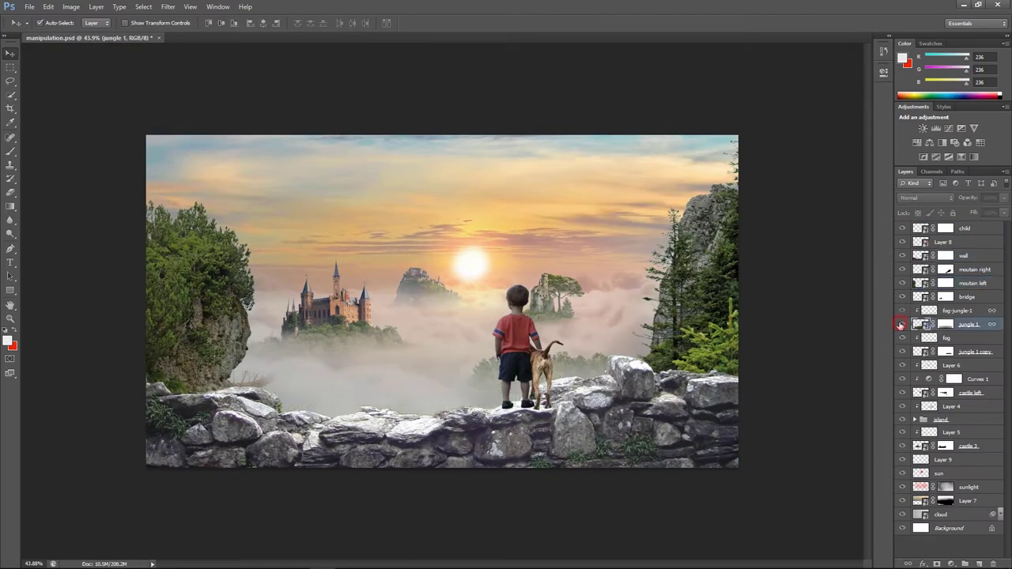
drag(878, 307, 827, 293)
click(1004, 171)
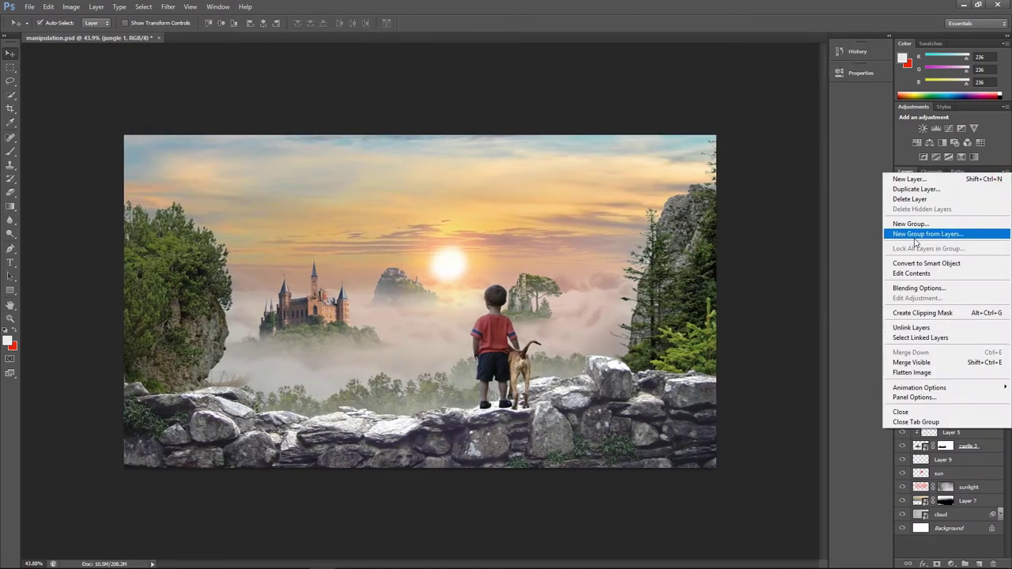
click(903, 396)
click(573, 126)
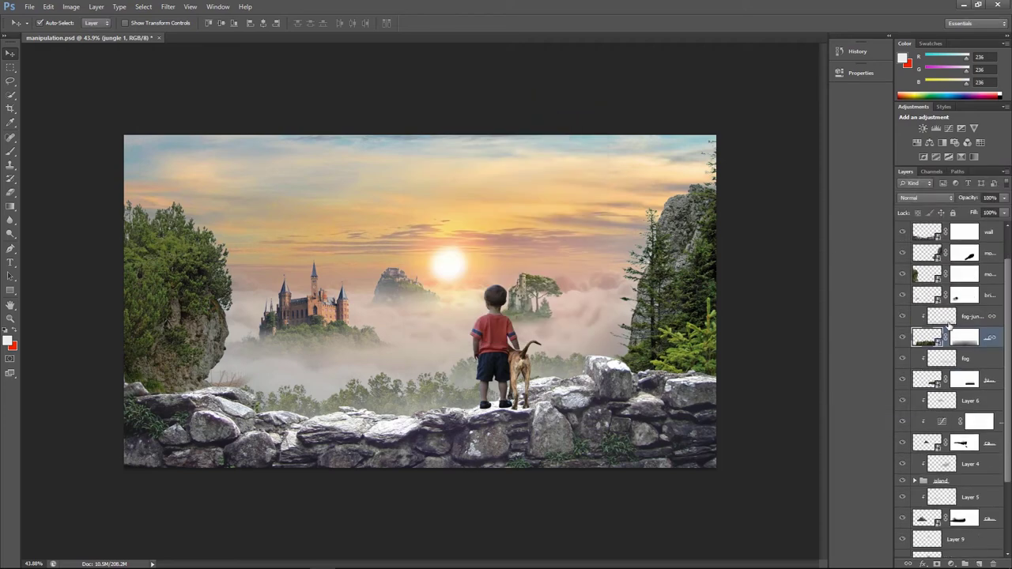
Add a Curves adjustment inside the moutain right smart object, then save and close it
click(934, 282)
double_click(934, 282)
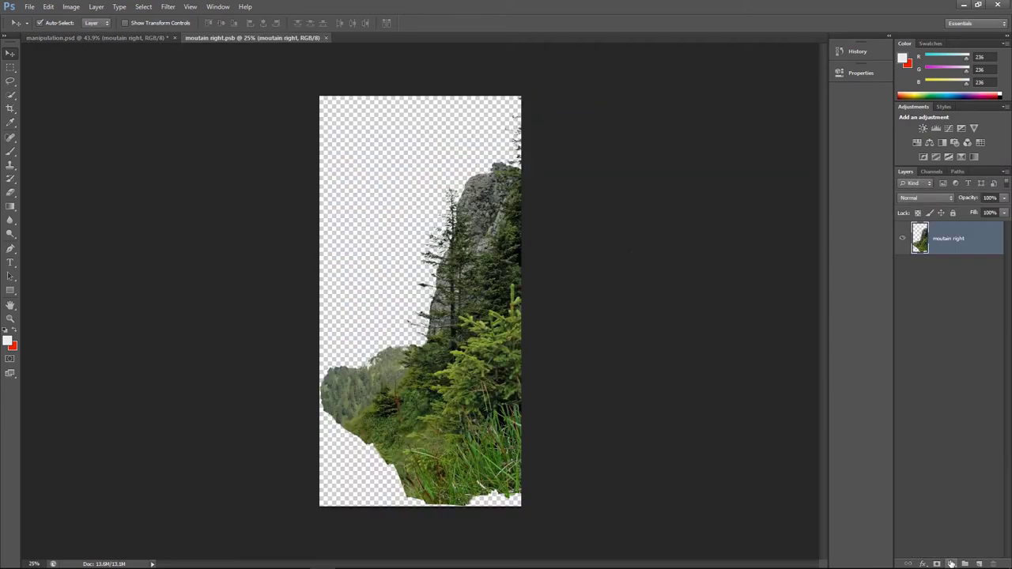
click(948, 128)
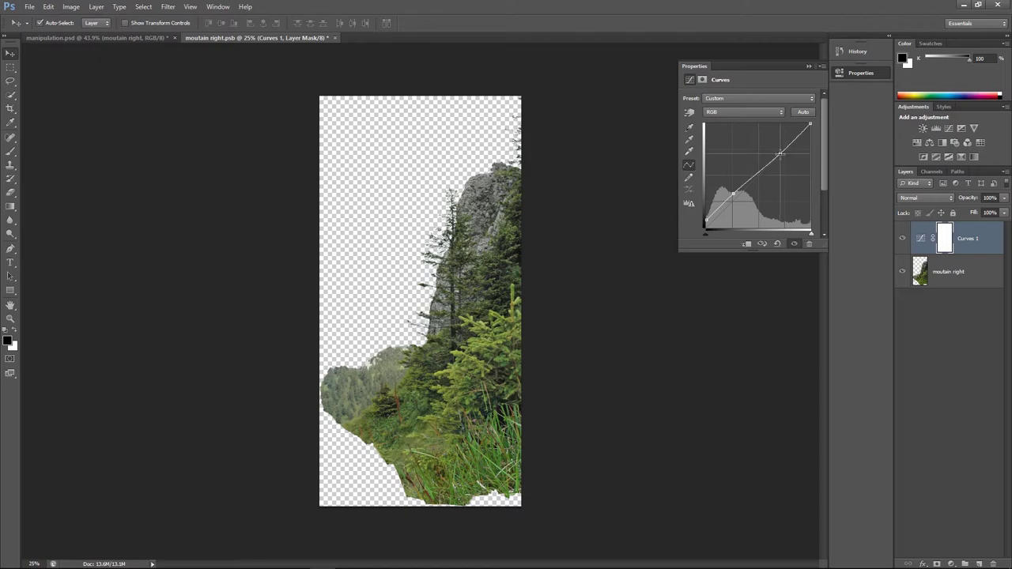
key(ctrl+s)
key(ctrl+w)
scroll(279, 356, down, 2)
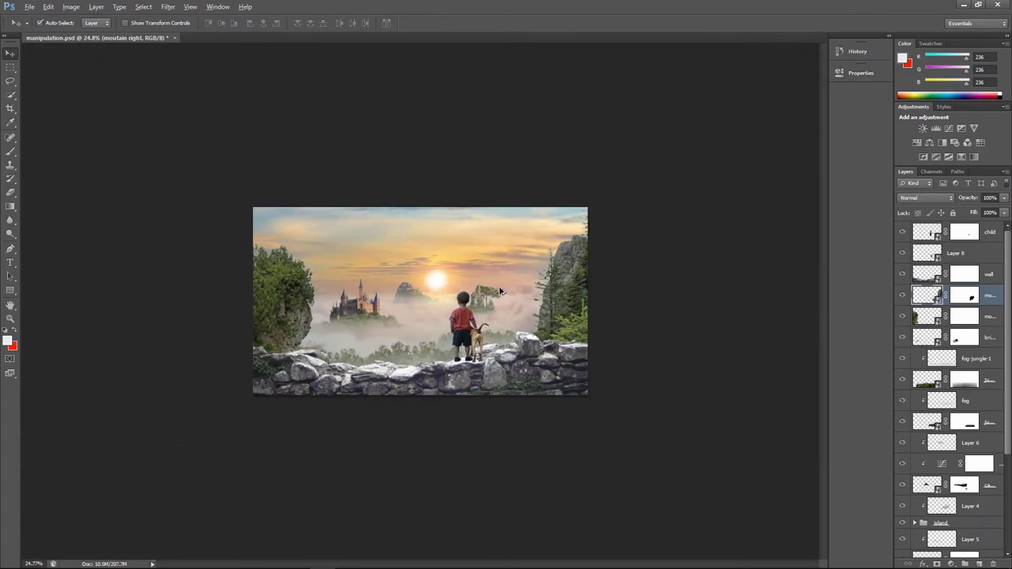
scroll(288, 356, up, 1)
scroll(293, 357, down, 1)
scroll(294, 357, up, 1)
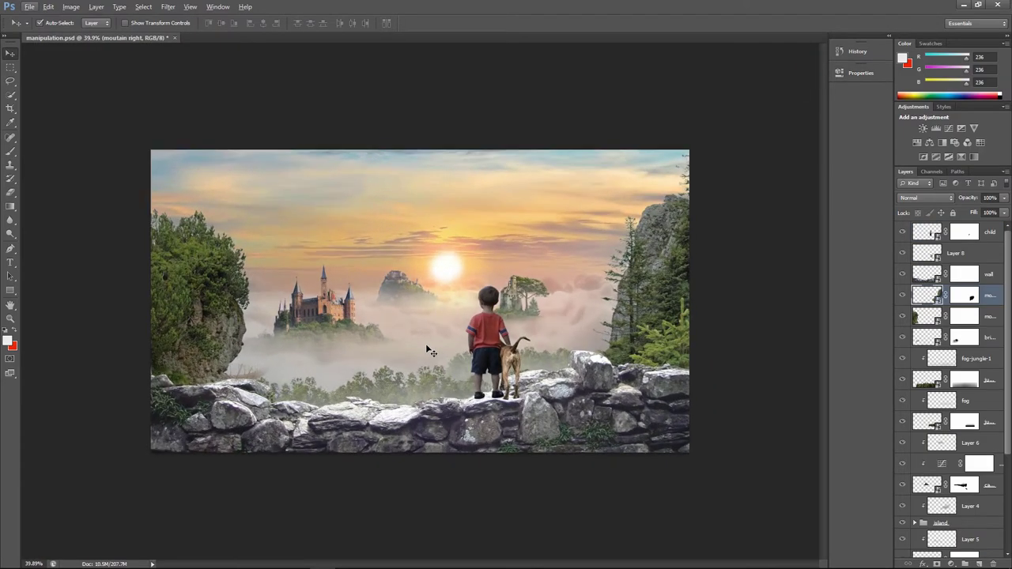
scroll(940, 384, down, 5)
Set the sun center glow to 80% opacity and restore small Layers panel thumbnails
double_click(956, 442)
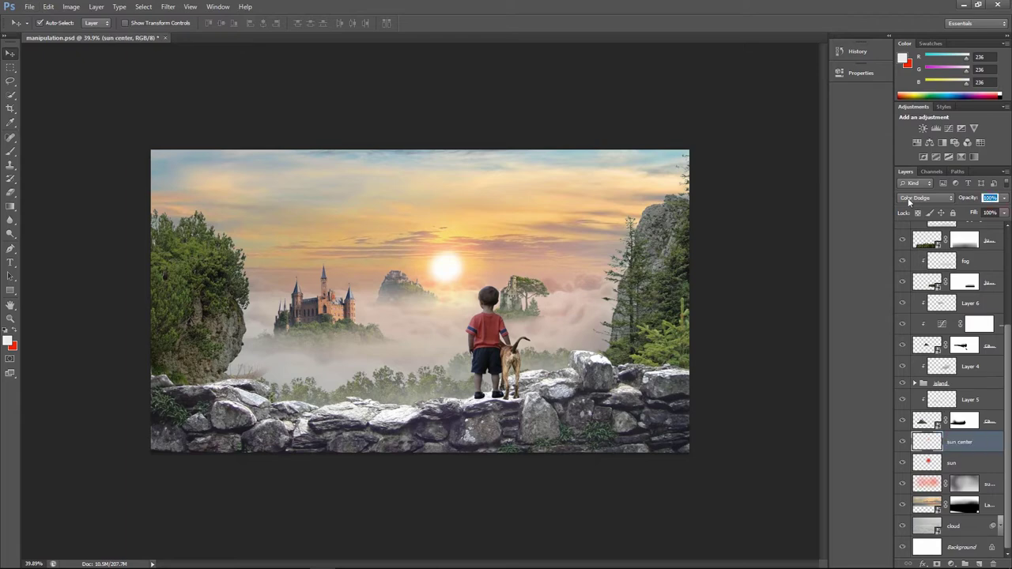
text(80)
key(Return)
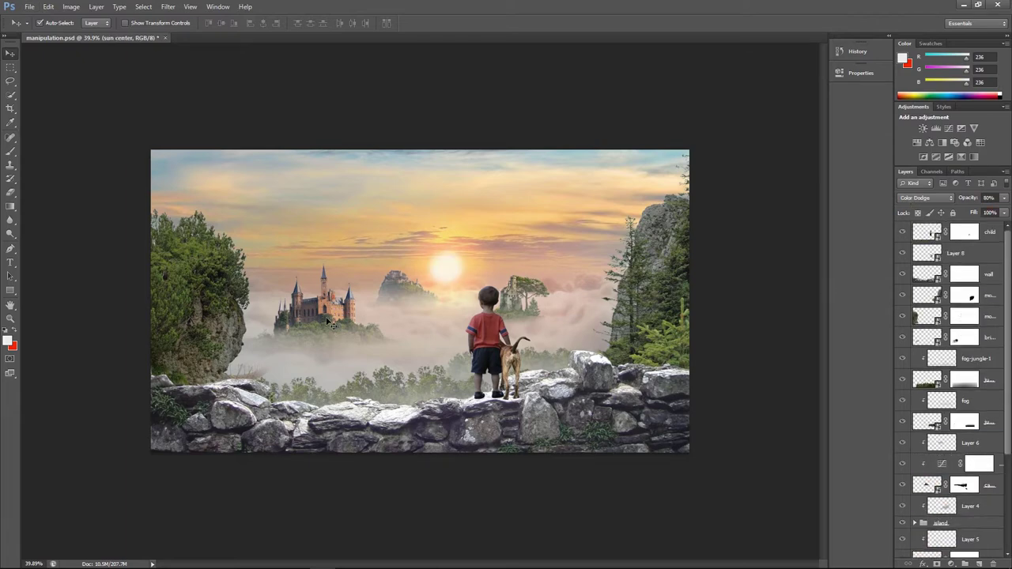
click(1004, 172)
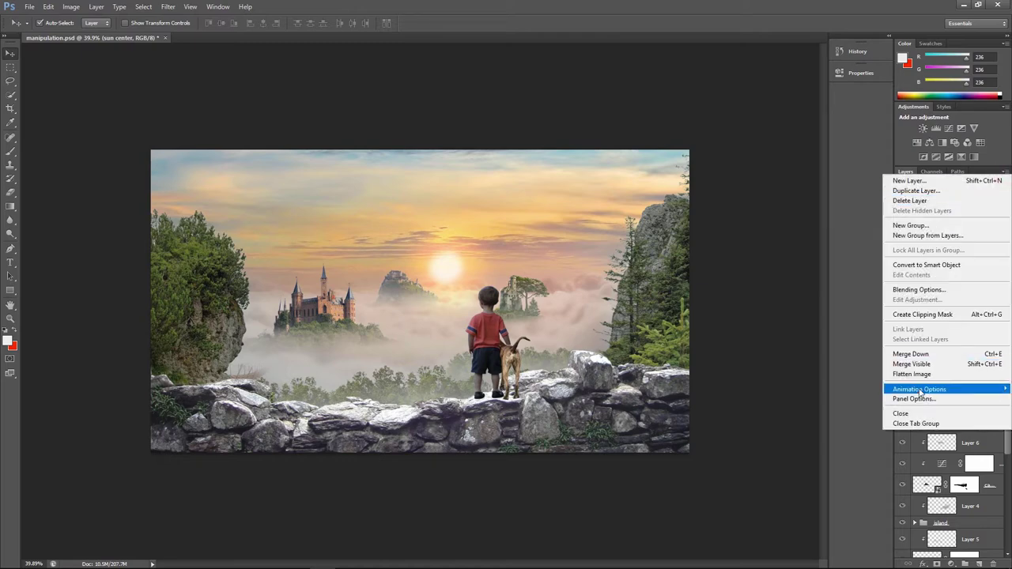
click(925, 397)
click(427, 166)
click(571, 126)
click(917, 448)
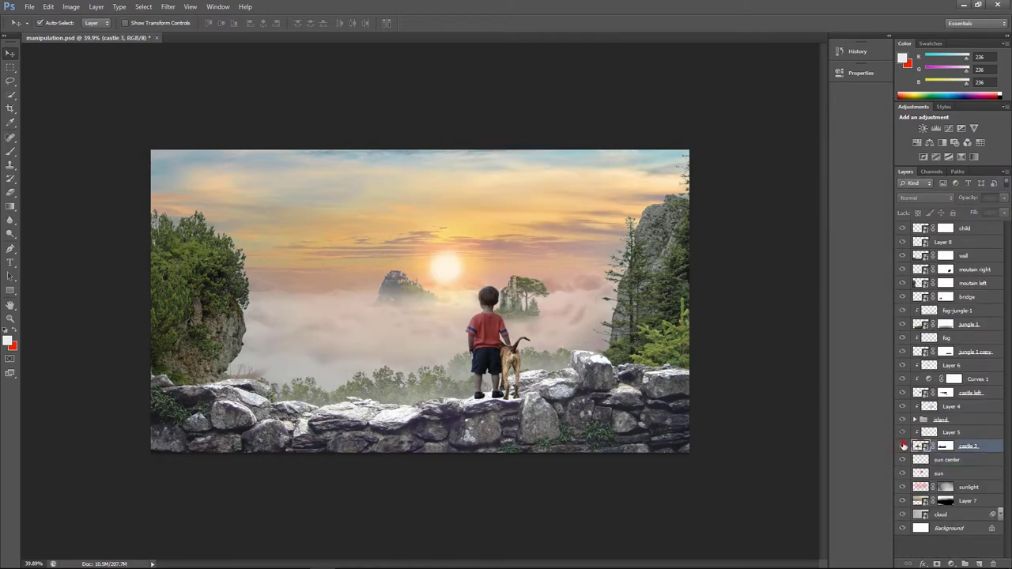
Link the child and Layer 8 layers and nudge the boy and dog slightly right
click(965, 227)
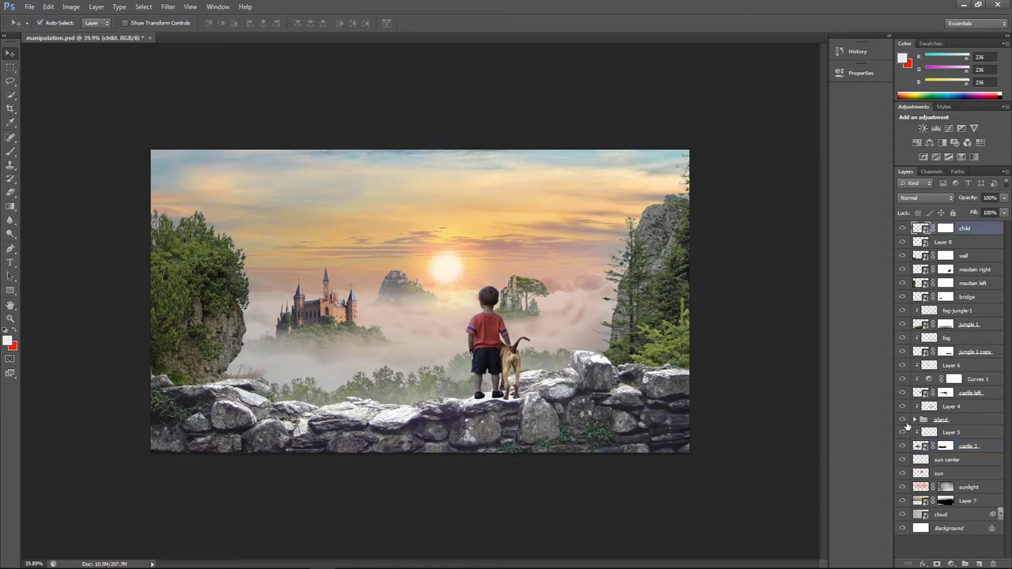
click(906, 563)
key(shift+Left)
key(shift+Left)
key(shift+Left)
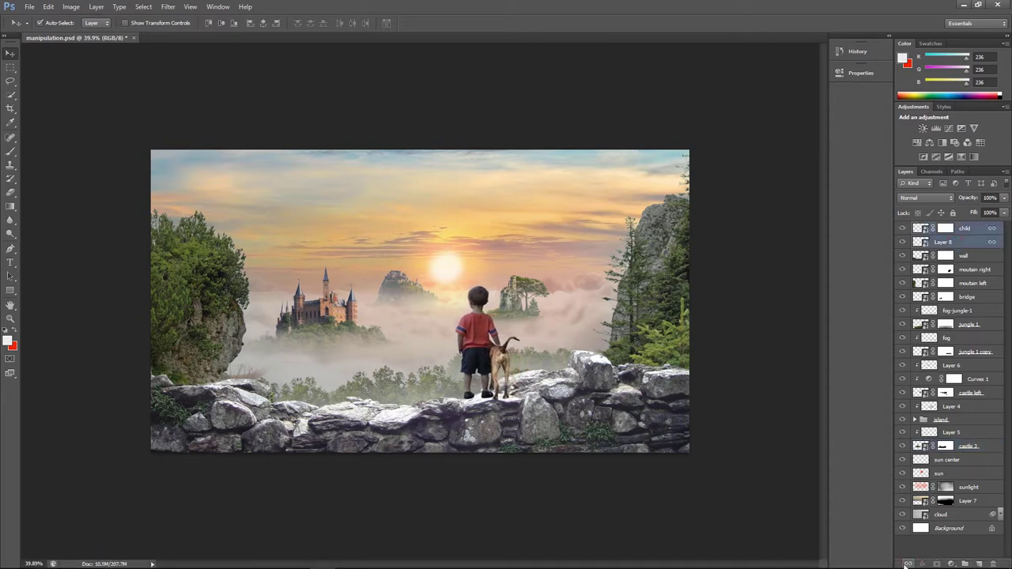
drag(552, 391, 559, 387)
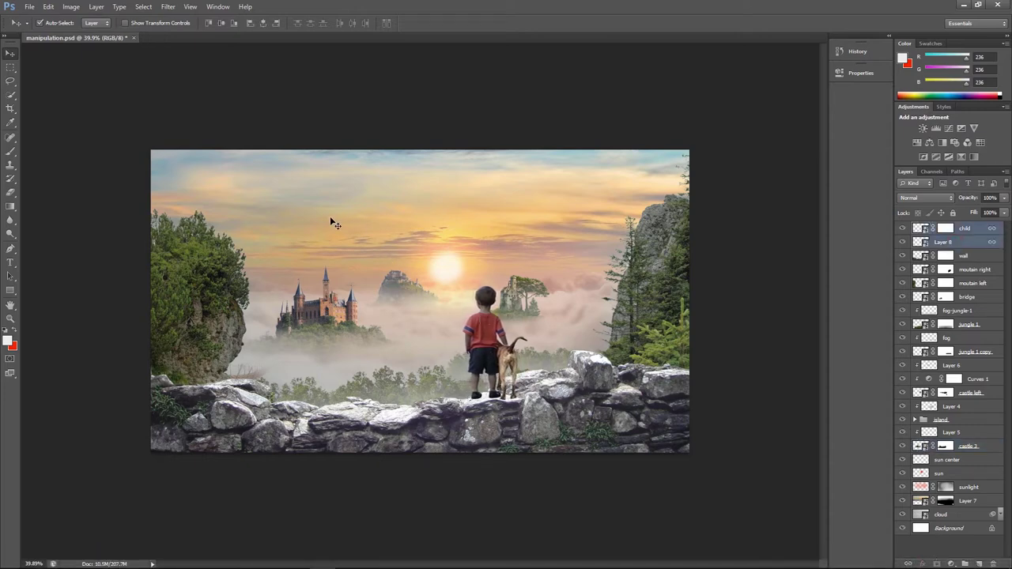
key(b)
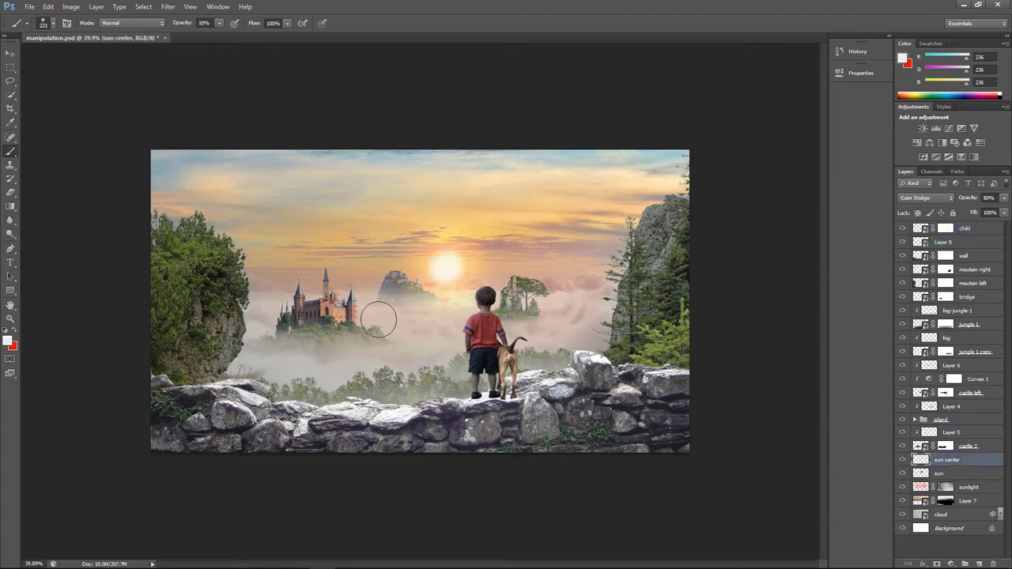
key(v)
Create a new layer above Layer 6, clipped to the layer below
click(395, 282)
click(902, 393)
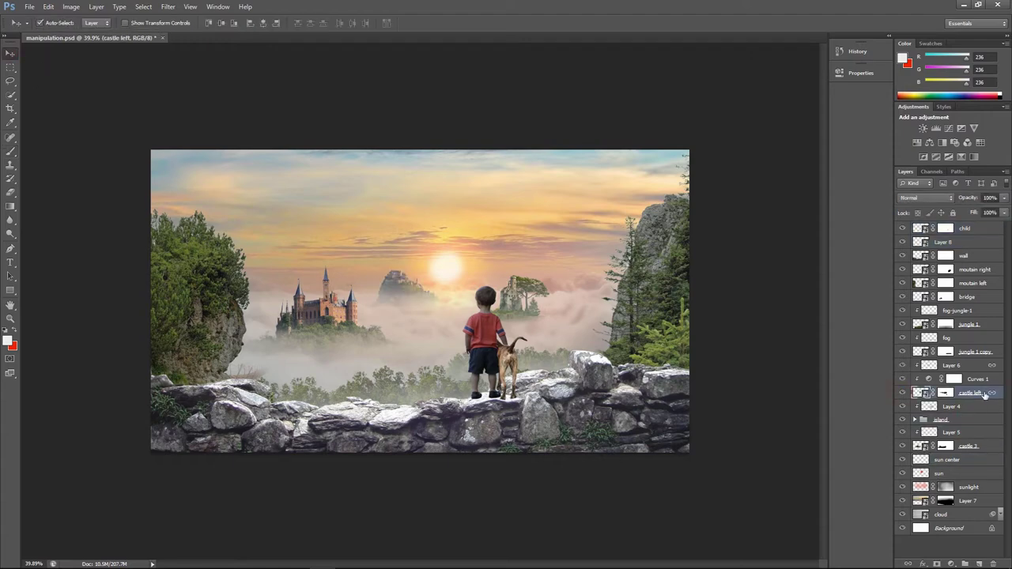
click(951, 365)
key(ctrl+shift+alt+n)
Set Layer 9 to Overlay and load an orange brush at size 251 around the sun
key(b)
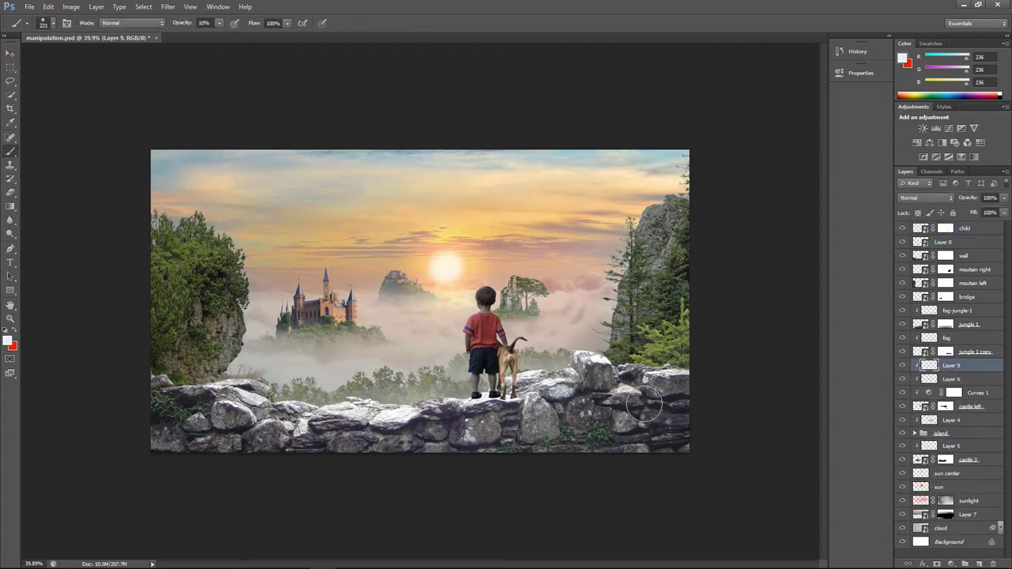
scroll(404, 234, up, 3)
click(926, 197)
click(924, 340)
click(8, 341)
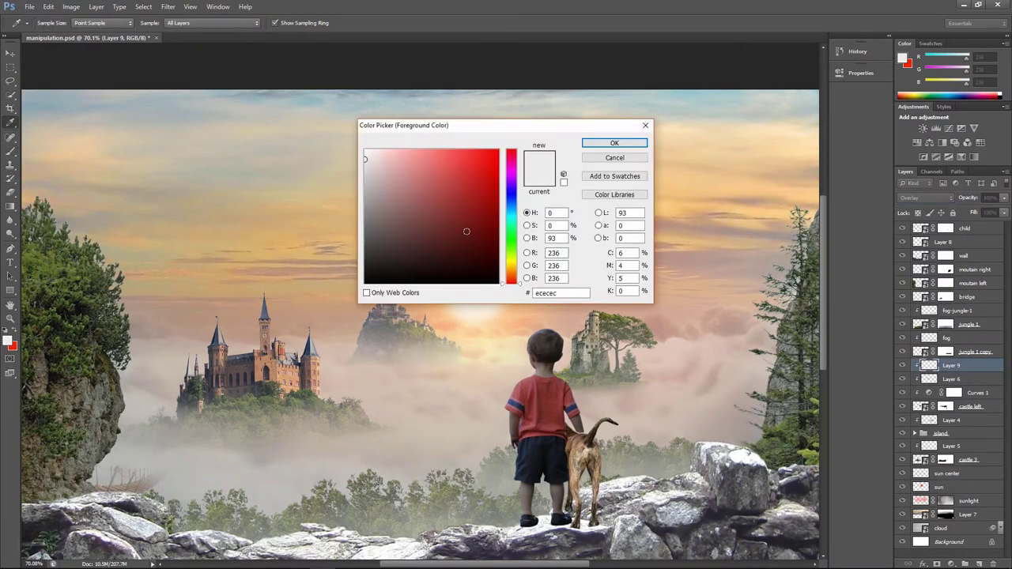
click(510, 273)
click(485, 150)
click(614, 143)
scroll(451, 316, up, 2)
scroll(451, 316, up, 2)
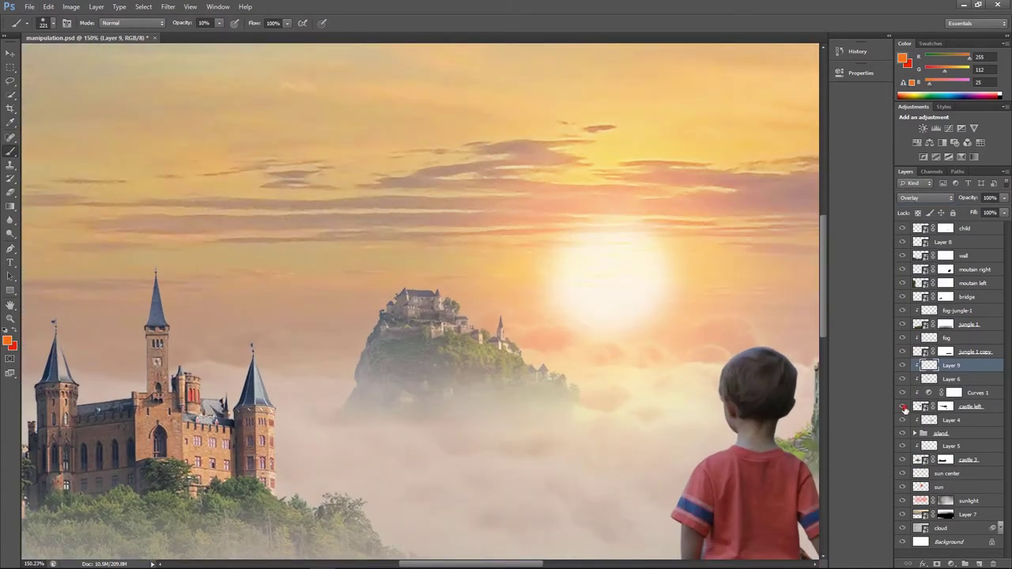
key(bracketright)
Switch the brush to a lighter orange, then pale cream, at 30% opacity
click(7, 341)
click(443, 148)
click(612, 141)
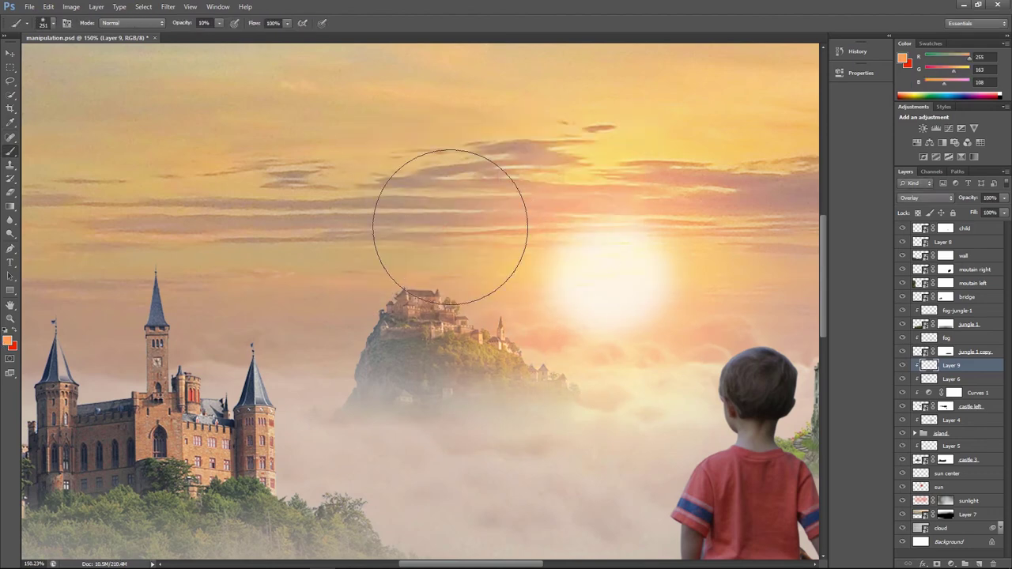
alt+click(497, 282)
key(3)
scroll(496, 282, down, 3)
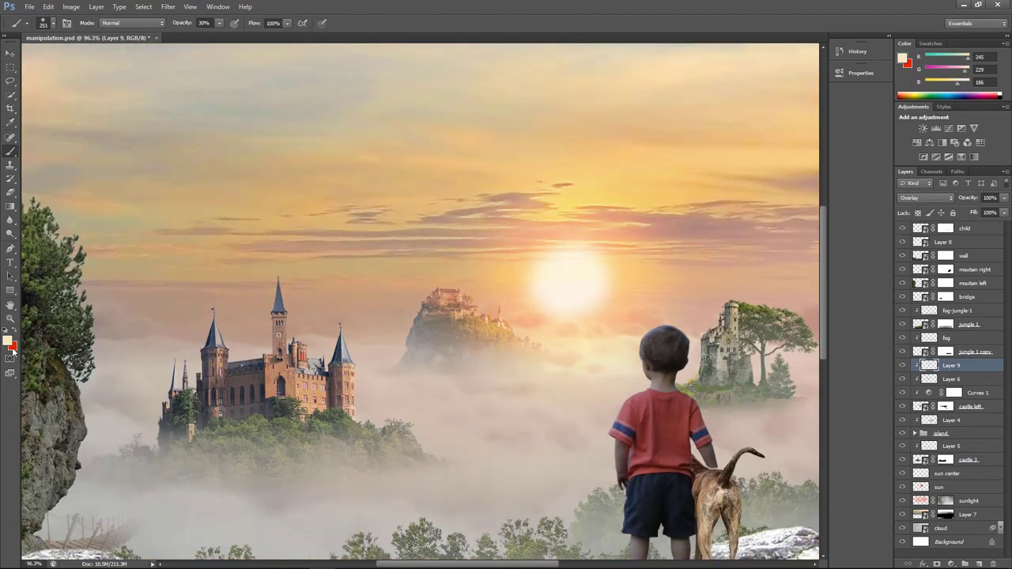
Paint green light at 10% brush opacity onto the central floating rock
click(9, 343)
click(464, 210)
click(614, 145)
key(1)
drag(443, 332, 500, 360)
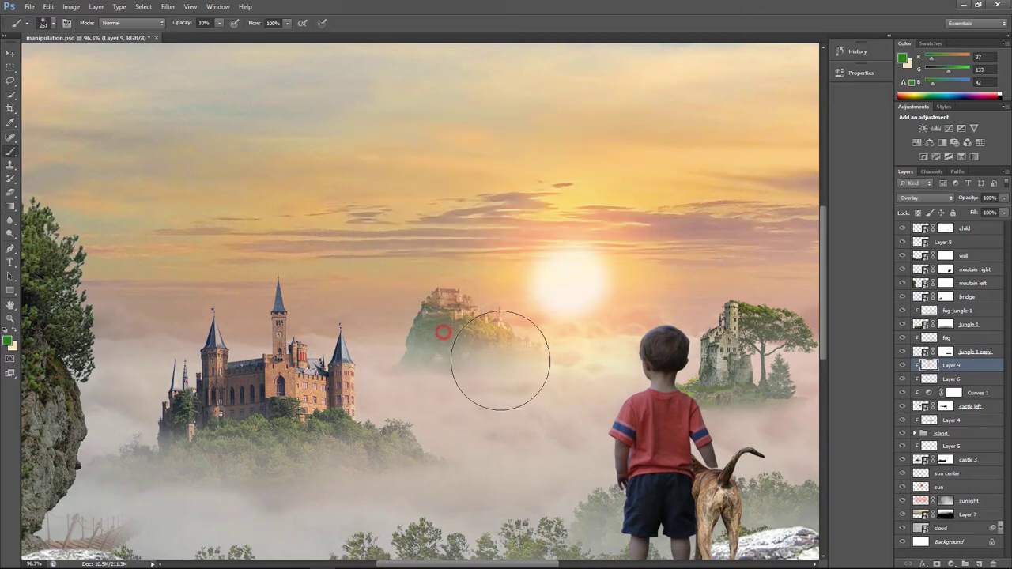
key(e)
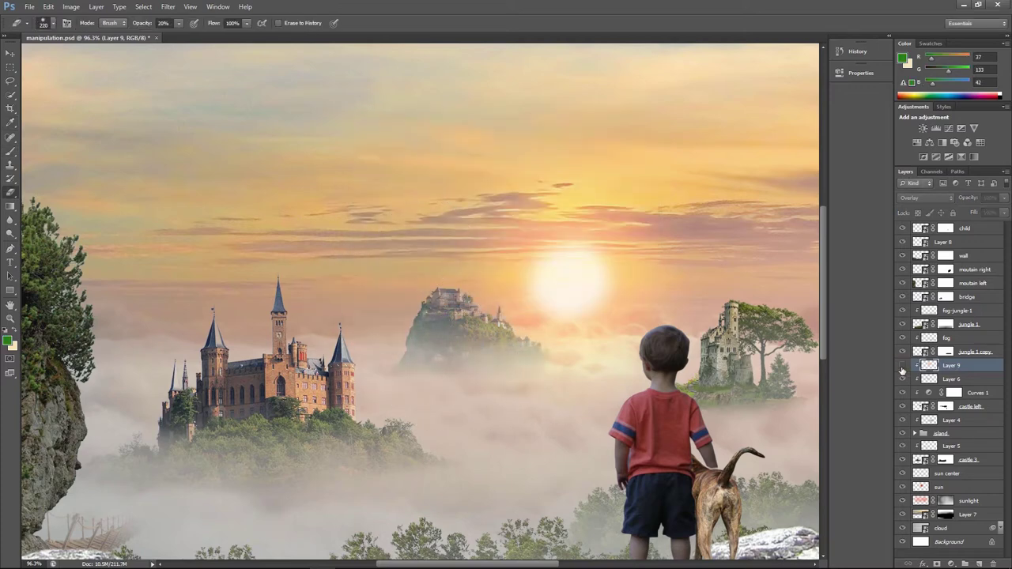
scroll(510, 386, down, 2)
scroll(510, 385, up, 2)
scroll(718, 338, up, 2)
Add a new Layer 10 above Layer 4 in the island group, set to Overlay
key(v)
click(946, 420)
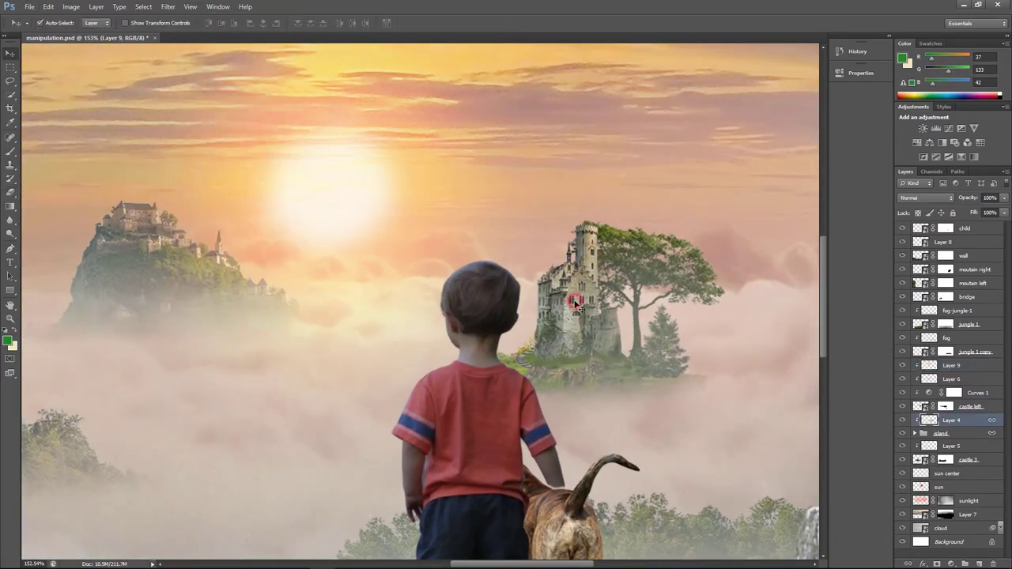
click(914, 433)
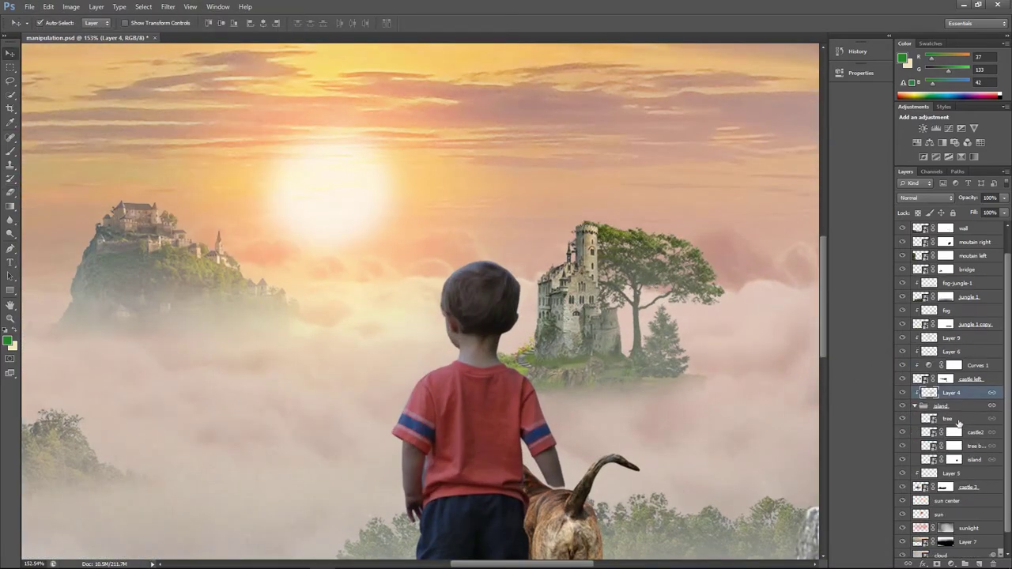
click(976, 562)
key(e)
key(x)
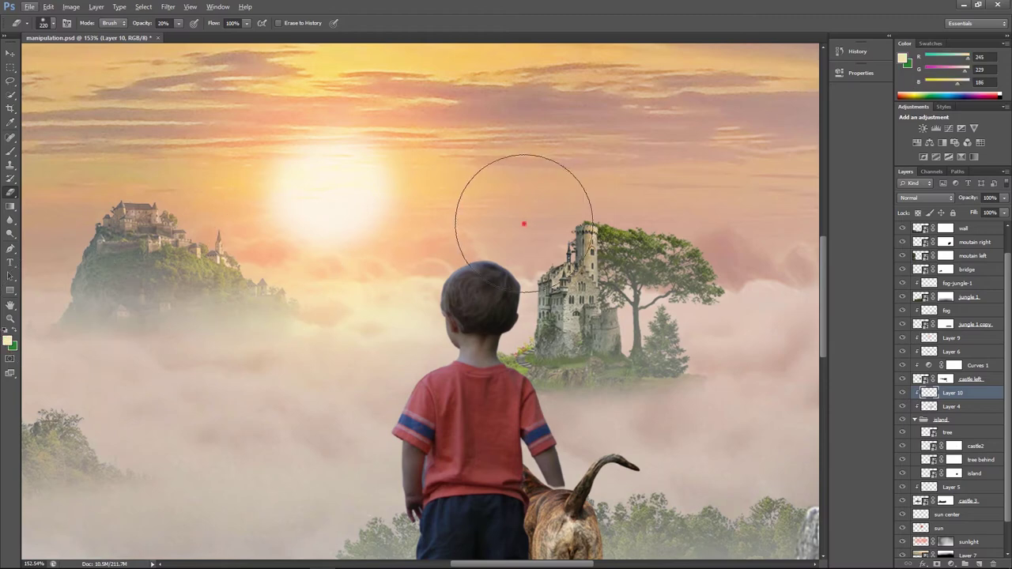
click(925, 198)
click(908, 335)
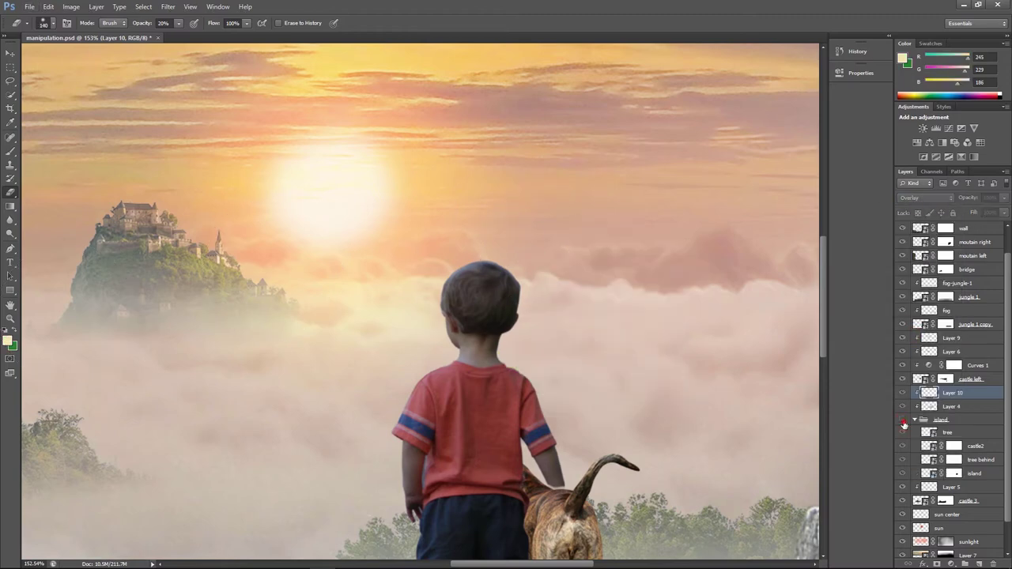
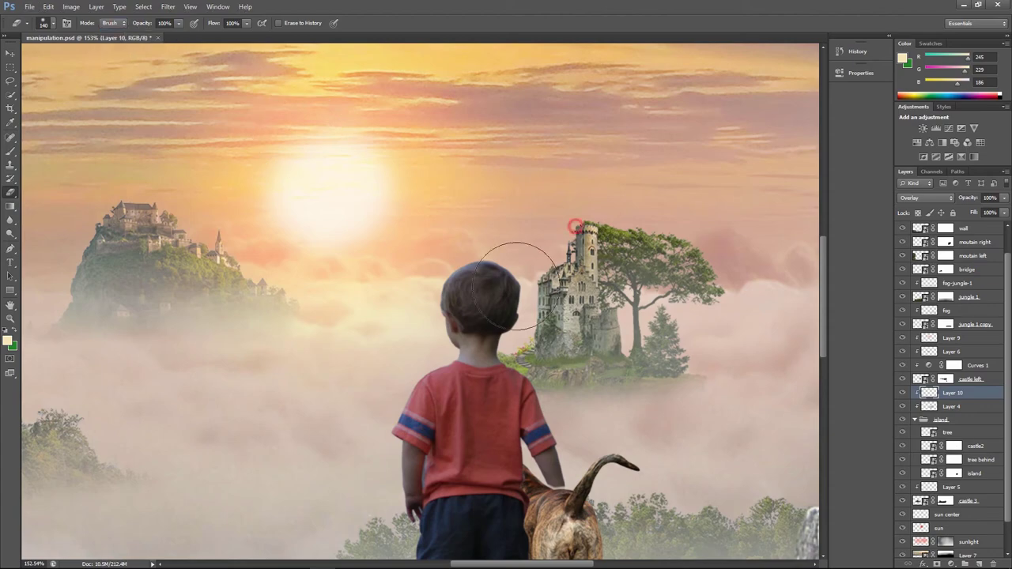
Zoom out to review the whole composition, trying then undoing a move of Layer 10 into the island group
key(ctrl+0)
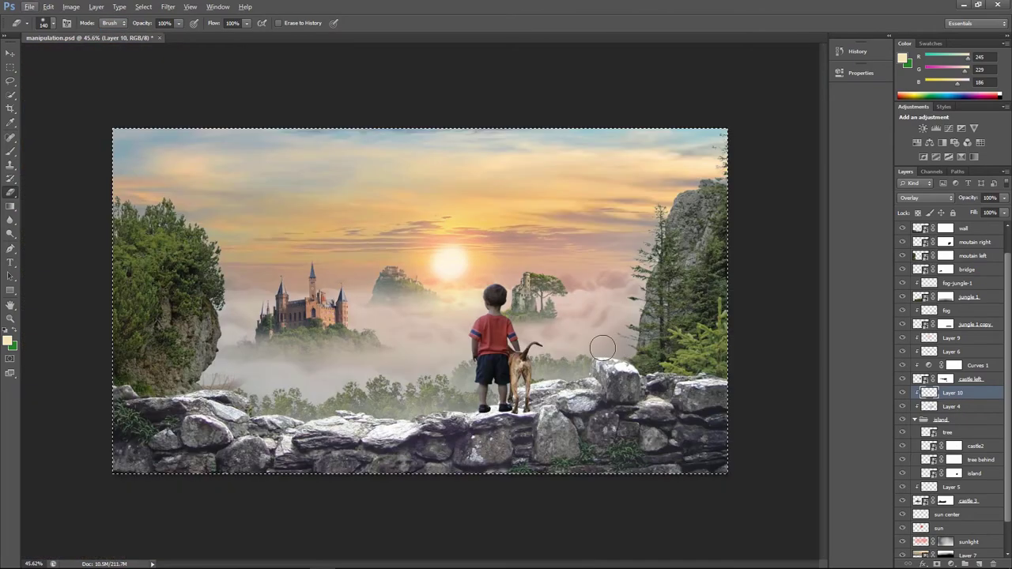
scroll(550, 341, up, 2)
drag(968, 398, 961, 427)
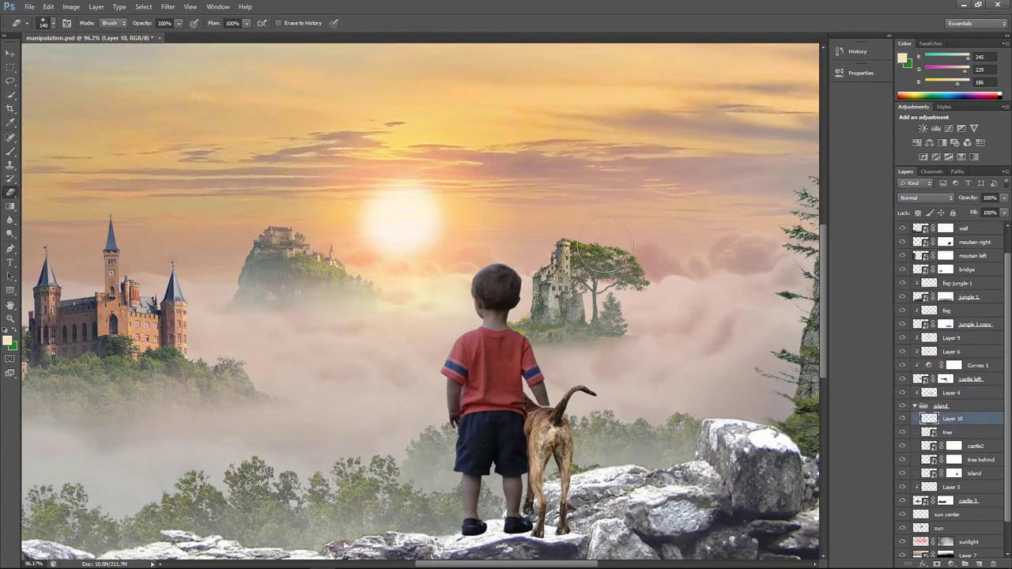
key(ctrl+z)
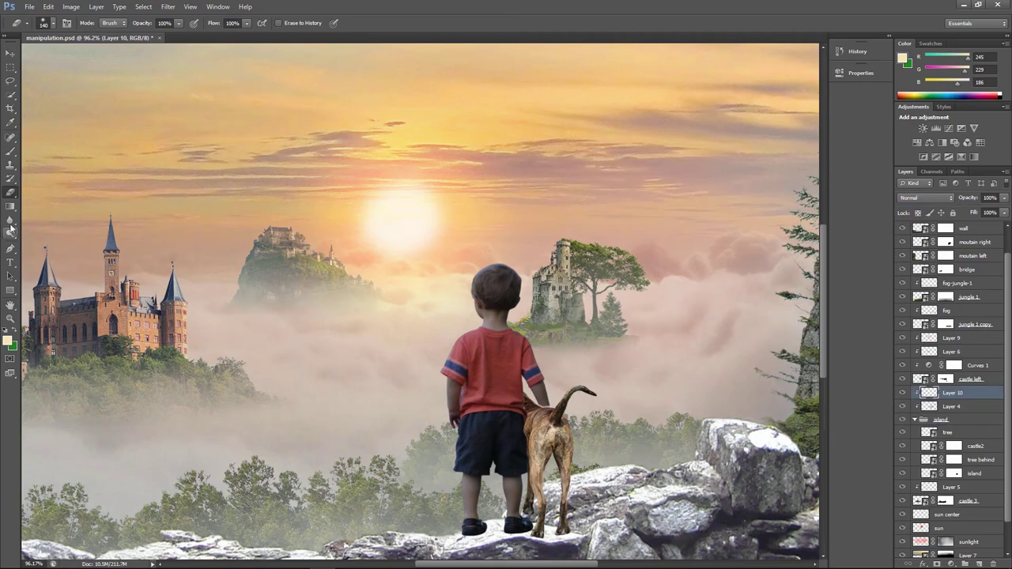
Set up an enlarged soft brush at 20% opacity, zoomed in on the right castle island
click(9, 151)
scroll(533, 261, up, 5)
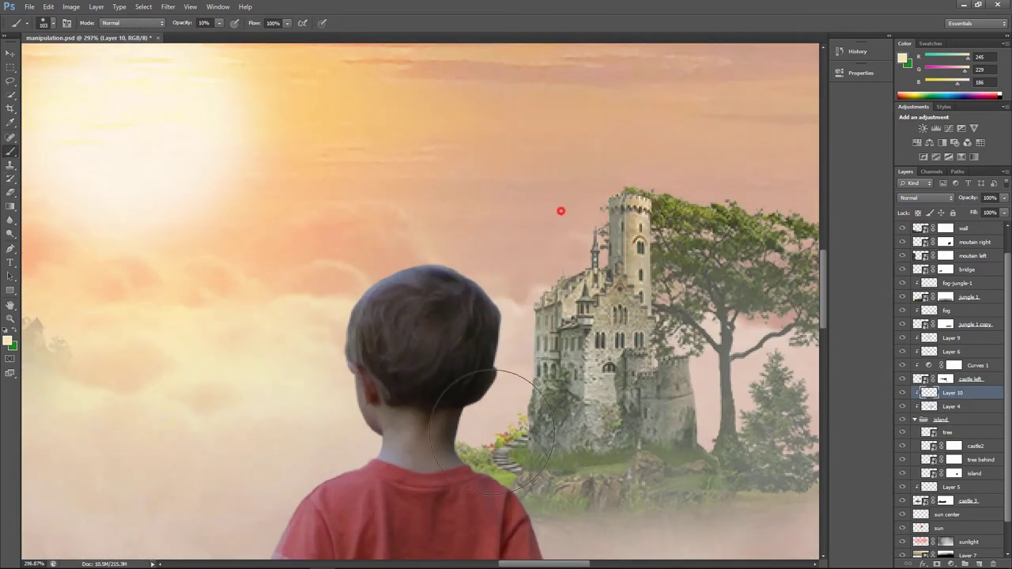
key(ctrl+u)
click(828, 194)
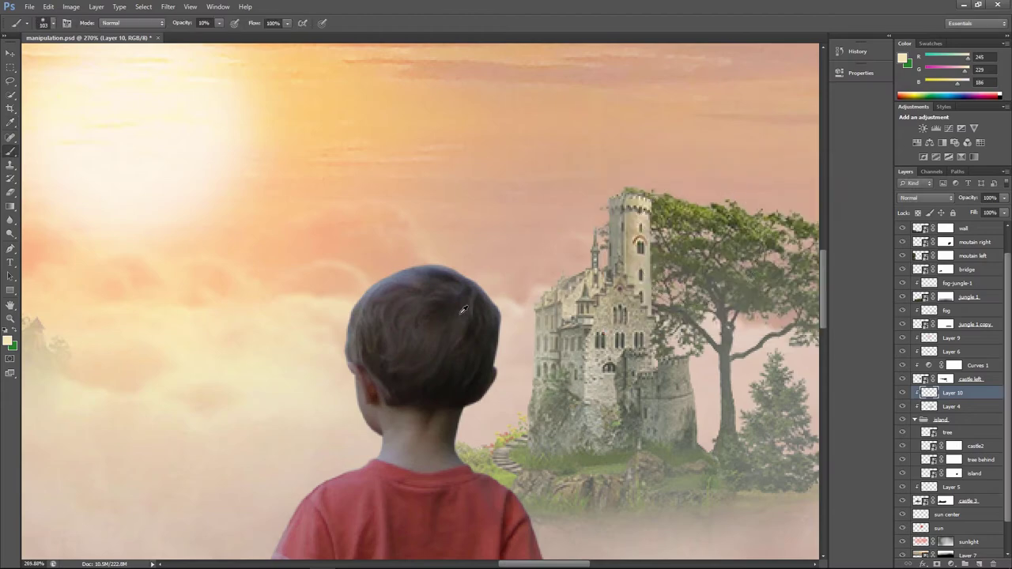
scroll(492, 267, down, 5)
scroll(543, 282, up, 5)
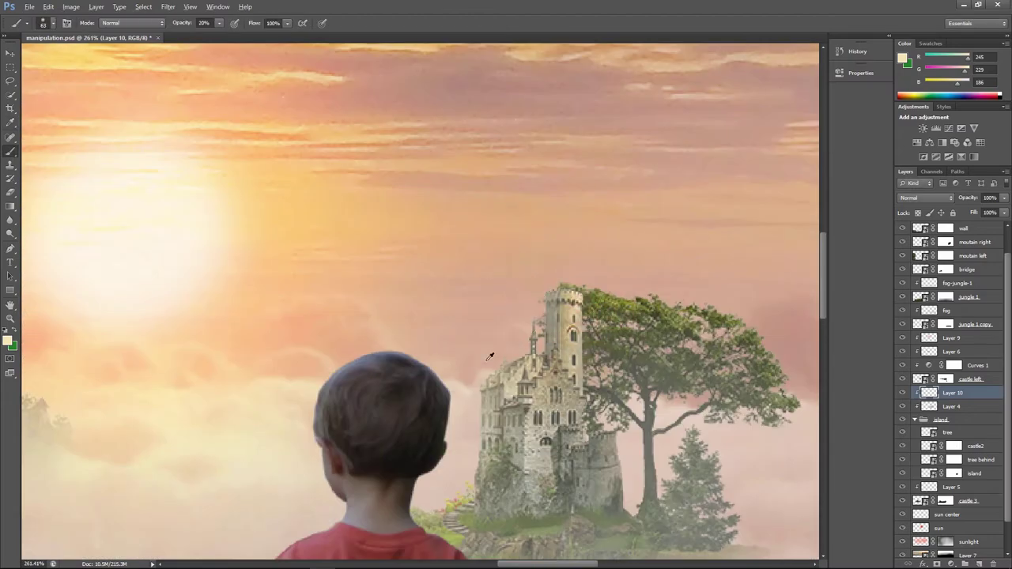
key(bracketright)
key(bracketright)
key(bracketright)
key(2)
Paint a soft 5% haze dab beside the island's tree trunk
mouse_move(323, 459)
mouse_down()
mouse_move(252, 346)
mouse_move(150, 362)
mouse_up()
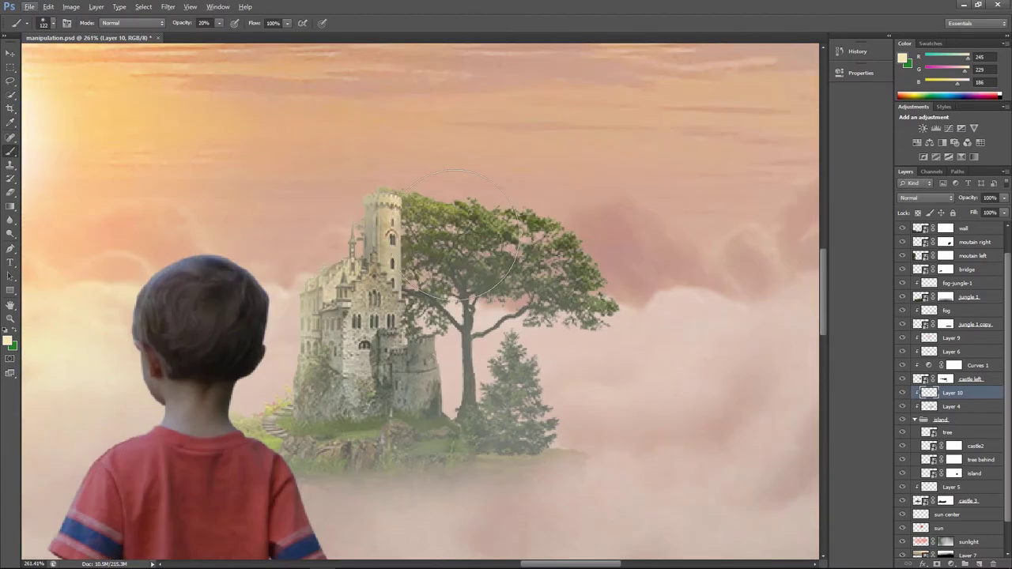
key(0)
key(5)
scroll(480, 355, up, 4)
click(454, 344)
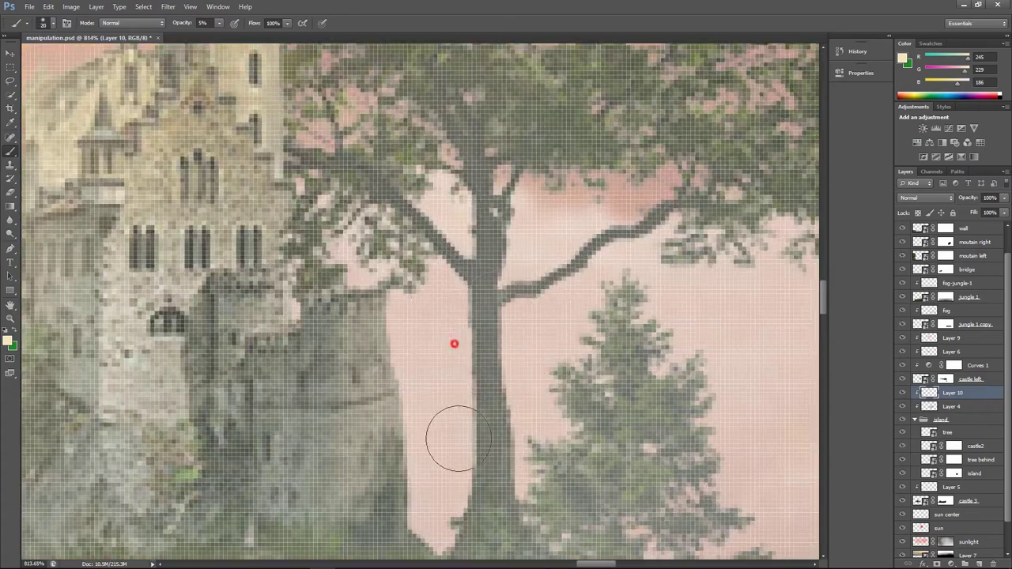
Brush faint 2% colour onto the castle tower and compare the island with Layer 10 toggled
scroll(632, 166, down, 3)
scroll(585, 205, down, 2)
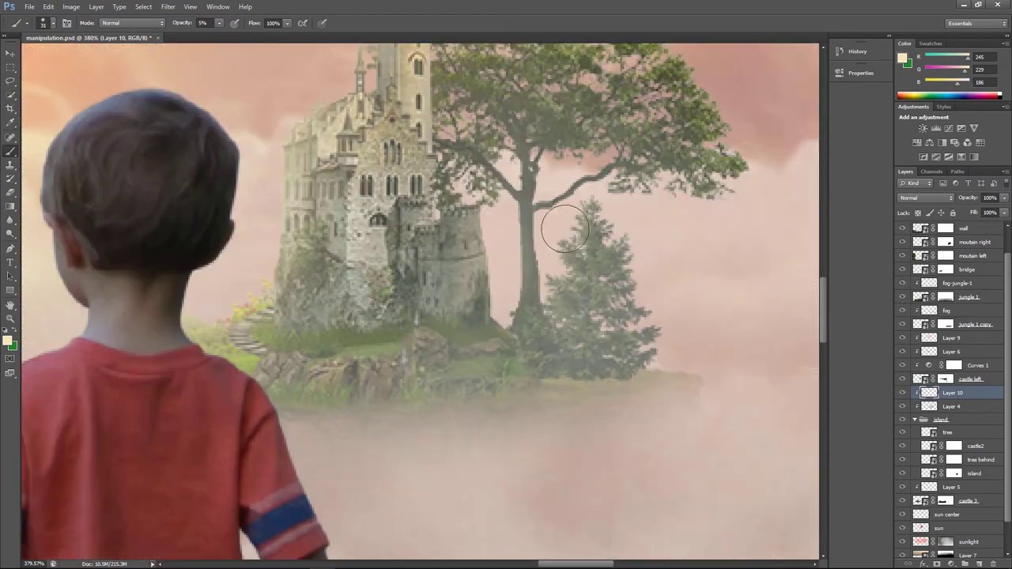
scroll(585, 258, down, 3)
key(0)
key(2)
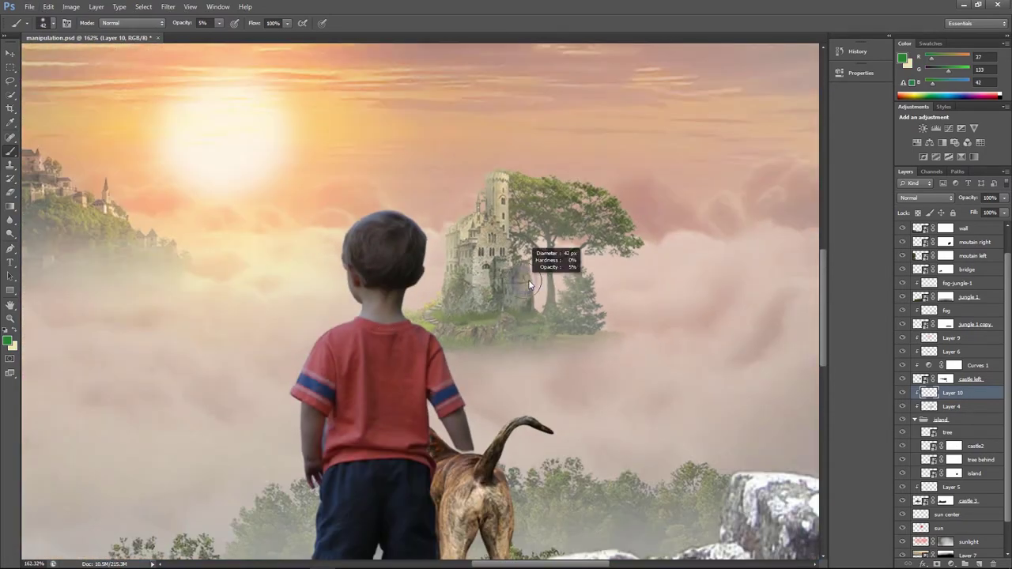
click(515, 191)
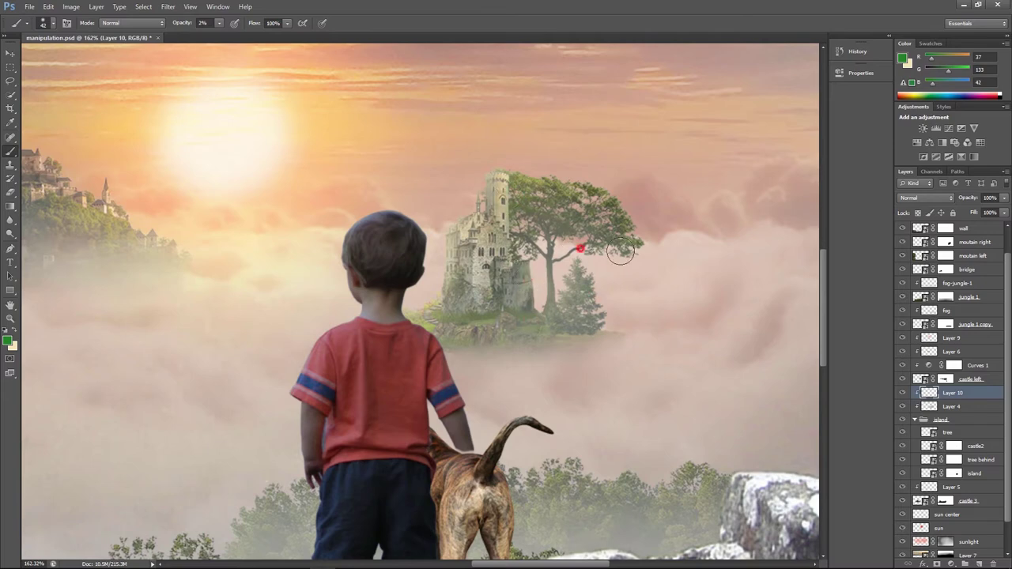
click(903, 393)
click(903, 393)
key(e)
click(475, 144)
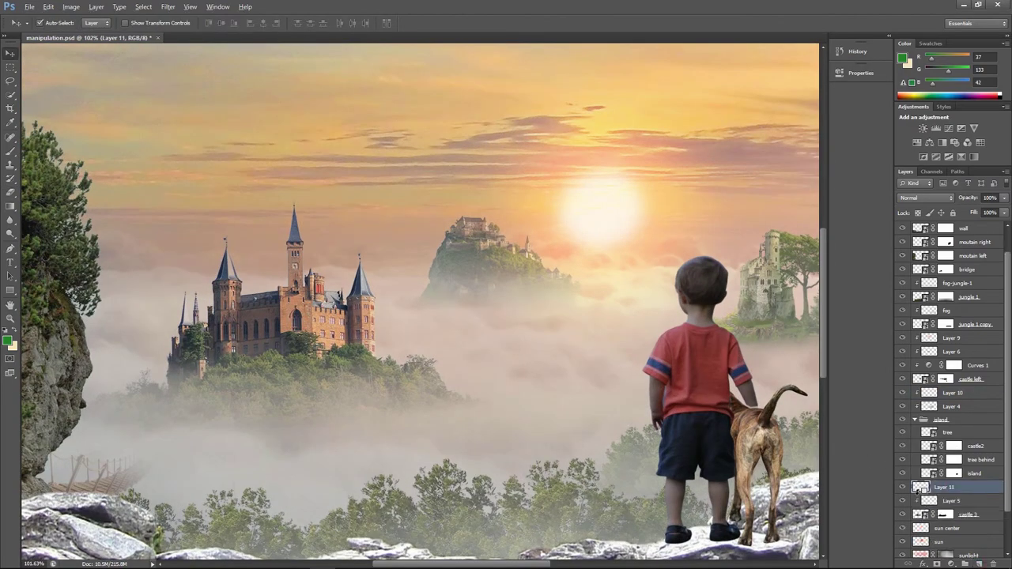
With Layer 11 in Normal blending, paint light fog haze over the left castle spires with a ~94 px brush
click(917, 197)
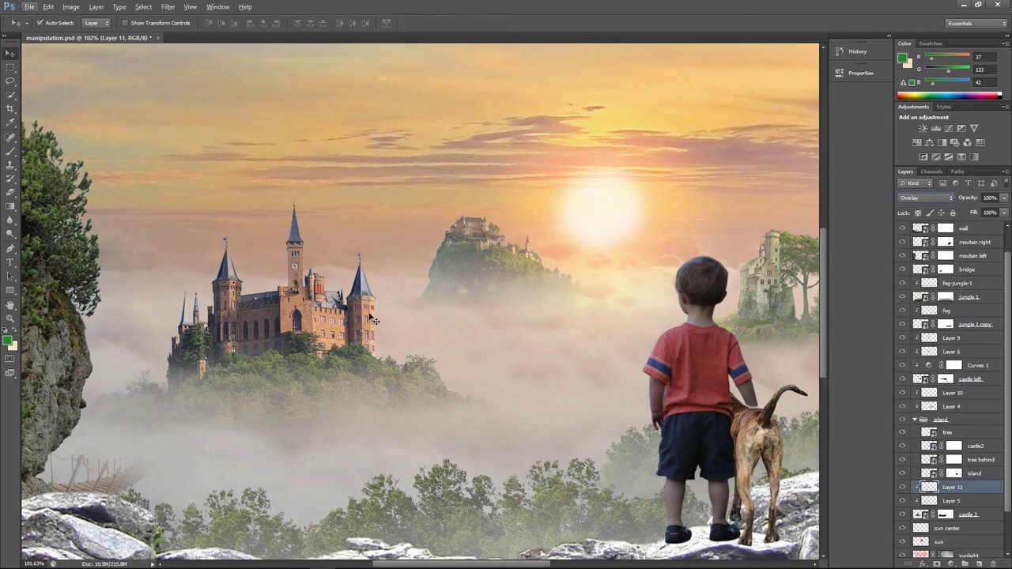
click(12, 151)
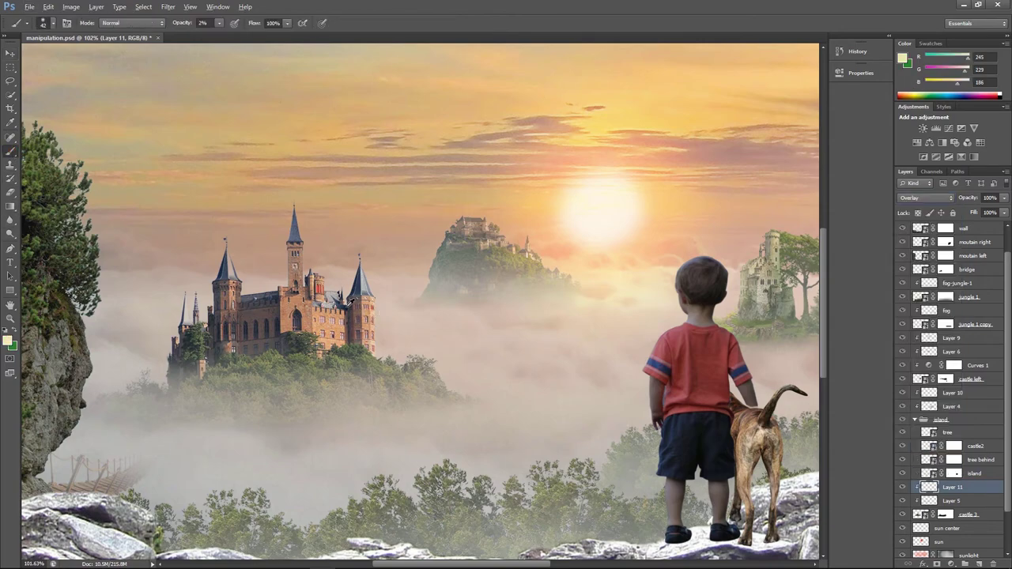
alt+scroll(346, 319, up, 2)
key(n)
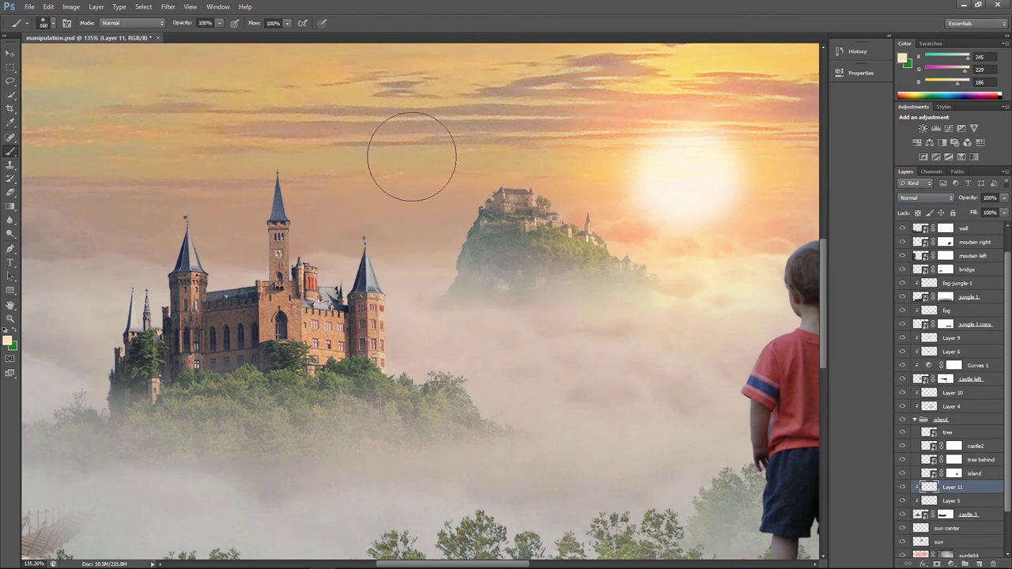
alt+right_click(350, 176)
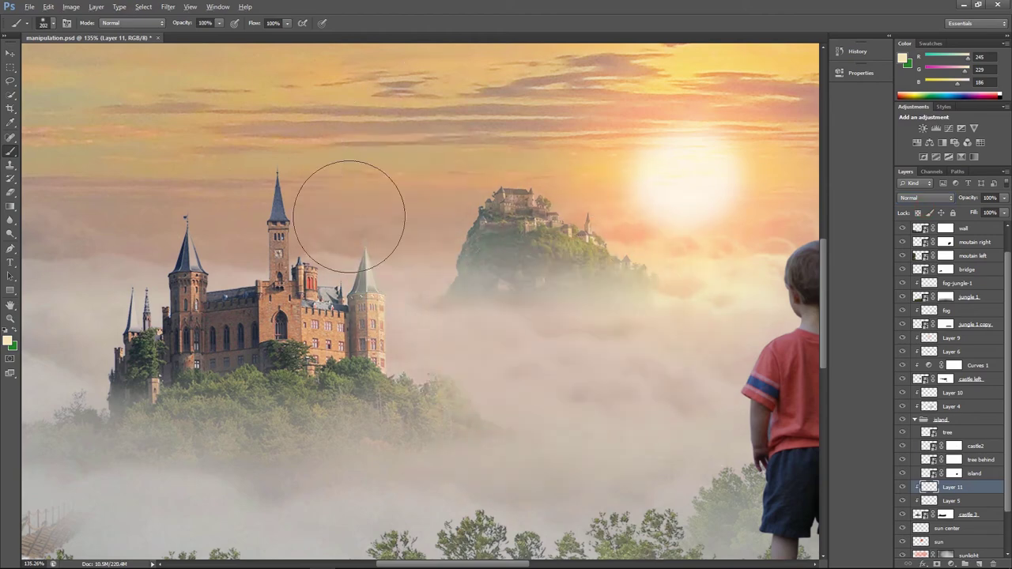
alt+right_click(323, 203)
mouse_move(336, 261)
mouse_down()
mouse_move(341, 215)
mouse_move(219, 219)
mouse_move(232, 242)
mouse_move(162, 304)
mouse_up()
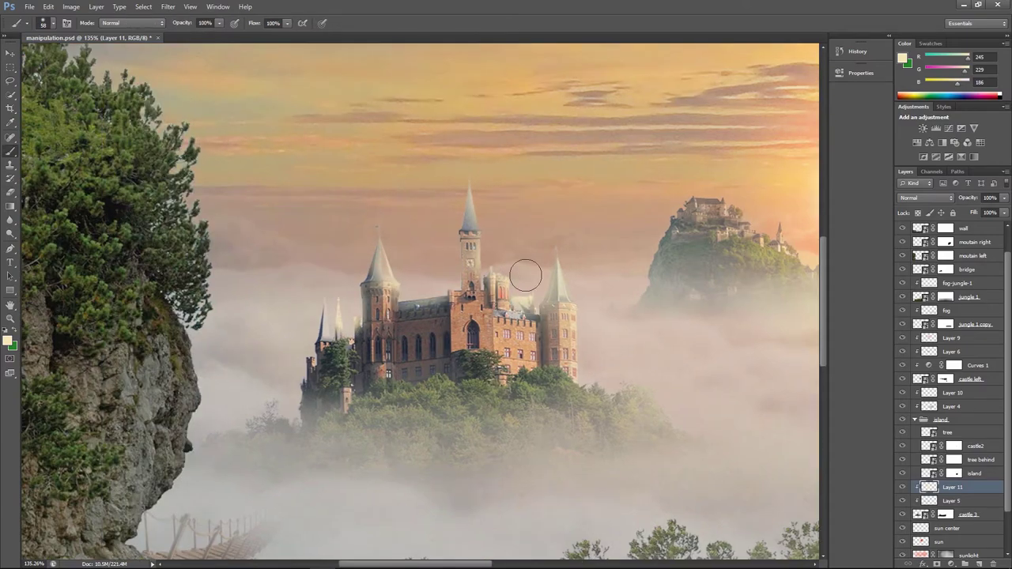
Erase the haze back from the tower top and the left spires
scroll(524, 273, left, 5)
alt+right_click(617, 295)
key(e)
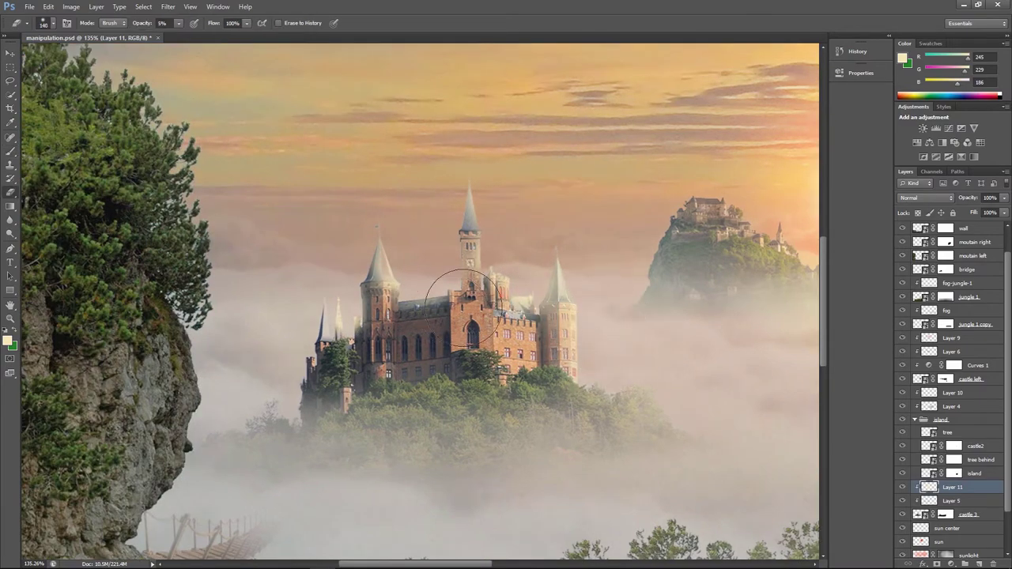
scroll(469, 262, up, 5)
click(462, 211)
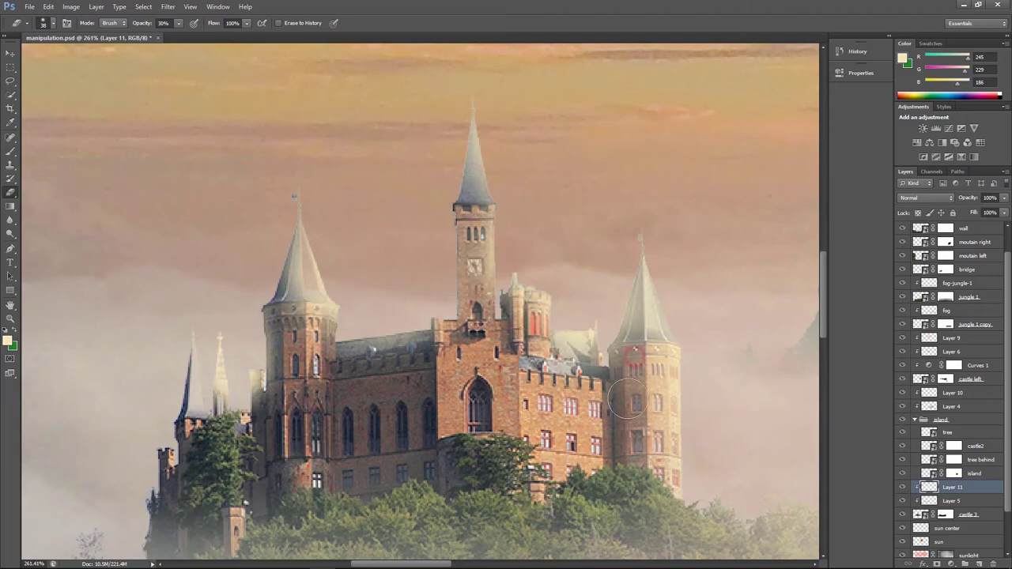
alt+right_click(163, 375)
scroll(251, 393, down, 8)
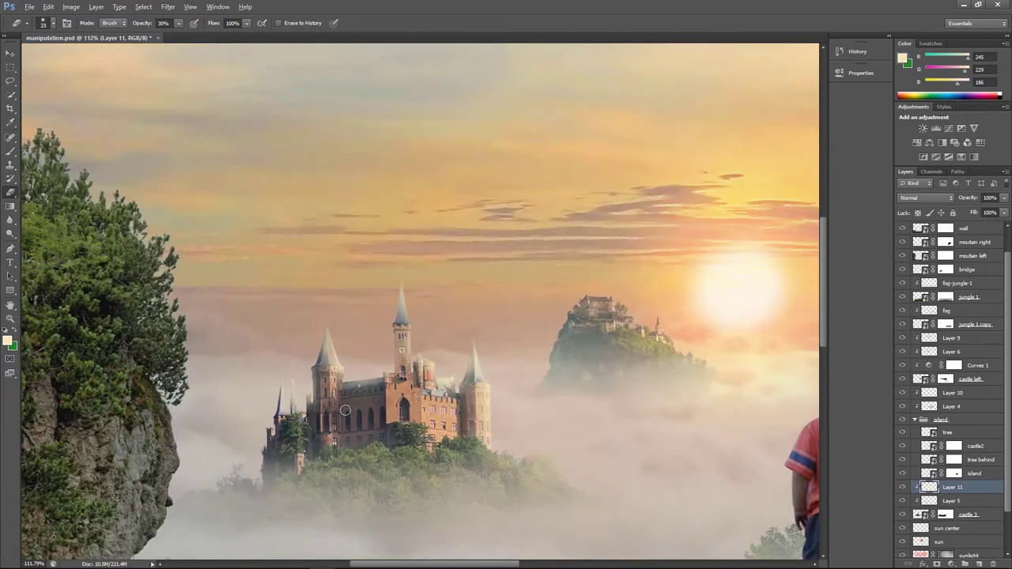
scroll(252, 392, up, 2)
scroll(252, 393, down, 4)
Paint a warm Overlay glow on the left castle with Layer 11 at 61% opacity, then start opening a file
click(921, 198)
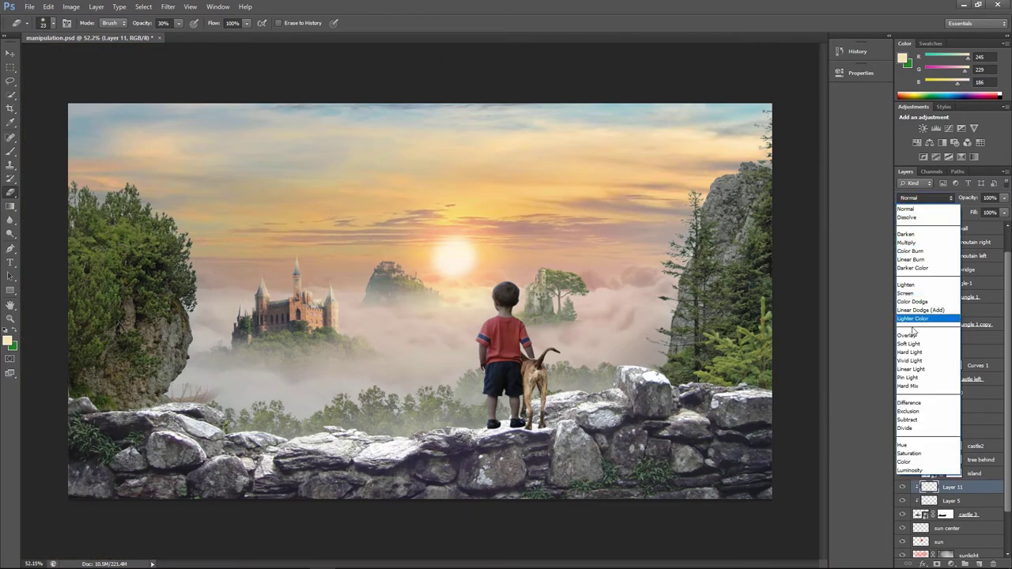
click(921, 330)
key(b)
alt+right_click(340, 260)
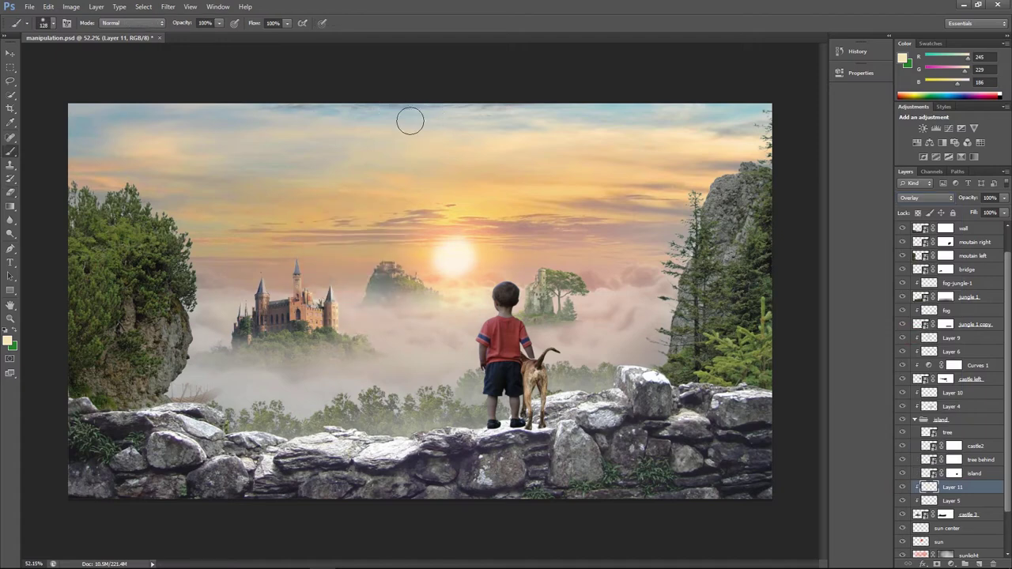
alt+right_click(308, 245)
drag(357, 321, 244, 285)
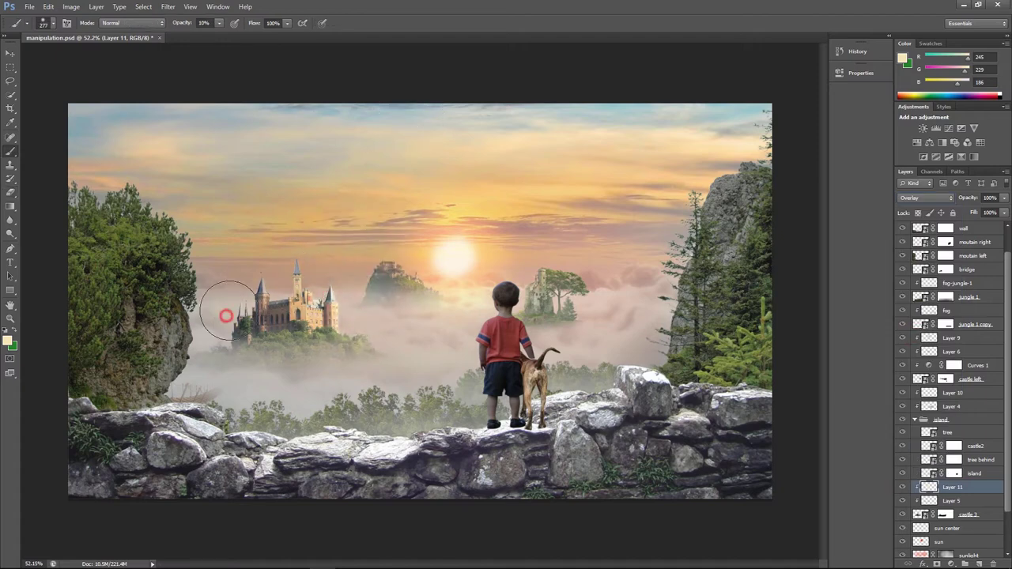
drag(1004, 197, 980, 212)
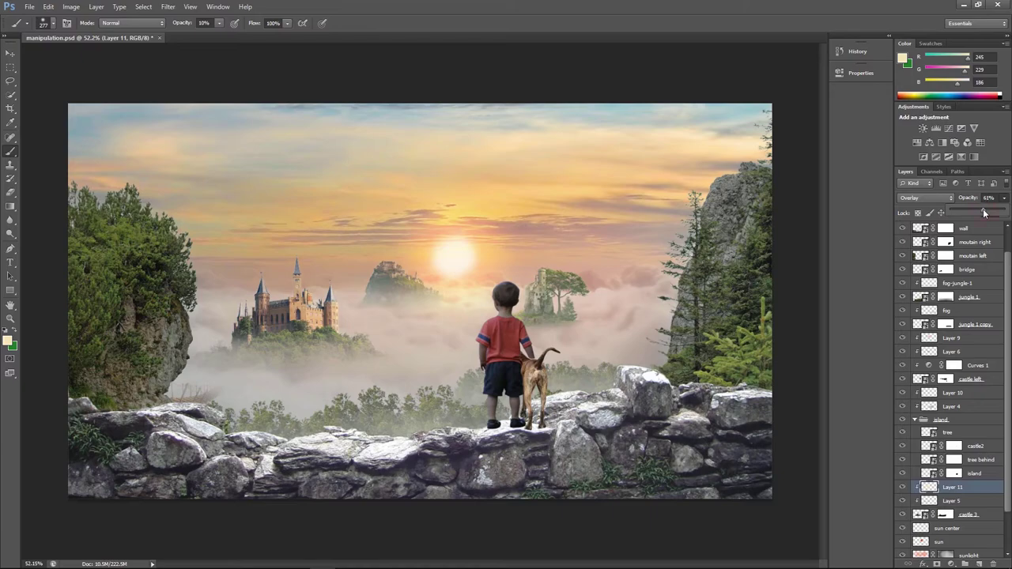
click(29, 6)
Open the misty mountain stock photo and bring its selected mountain into the composite
click(39, 25)
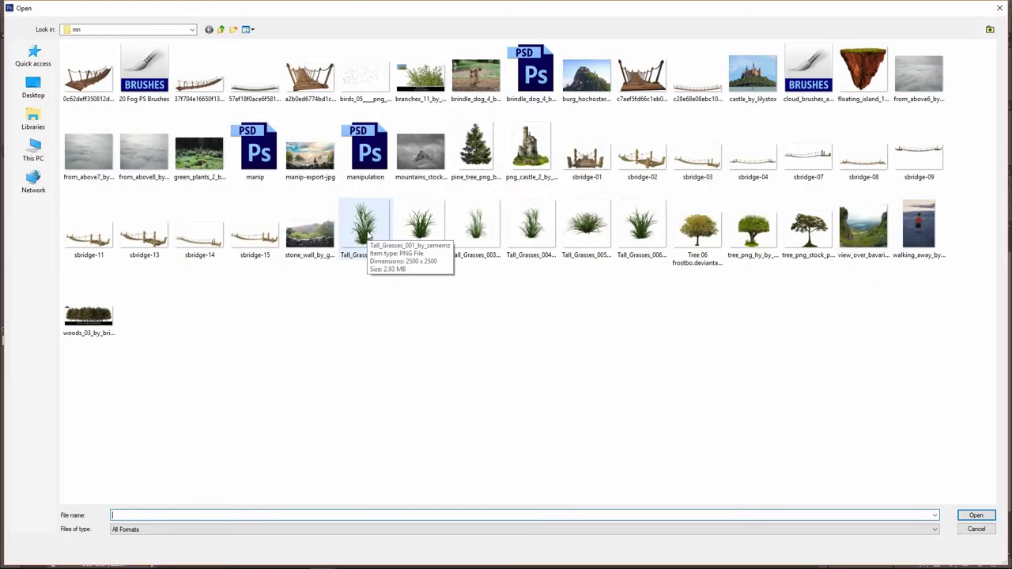
double_click(420, 150)
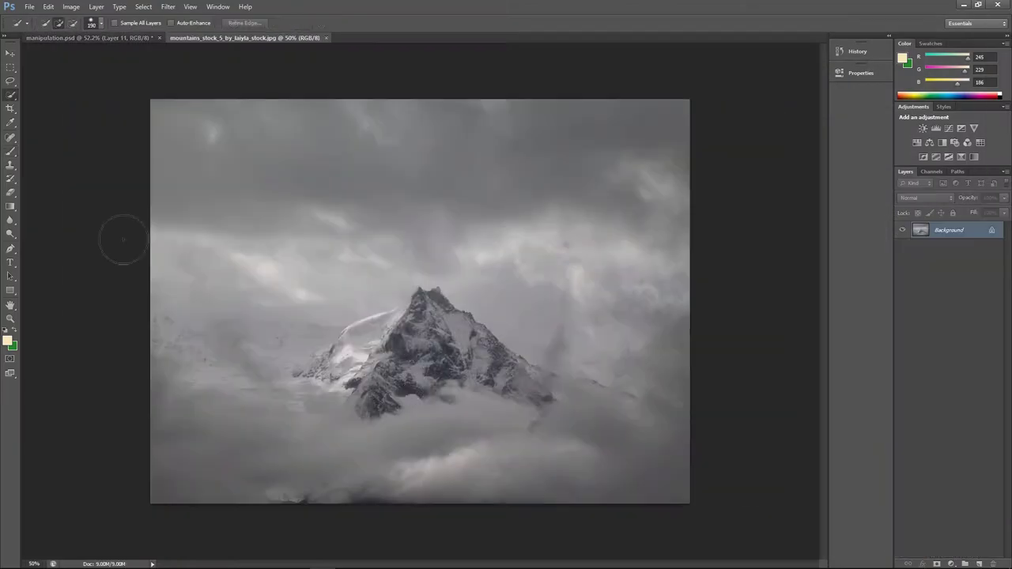
drag(349, 389, 195, 451)
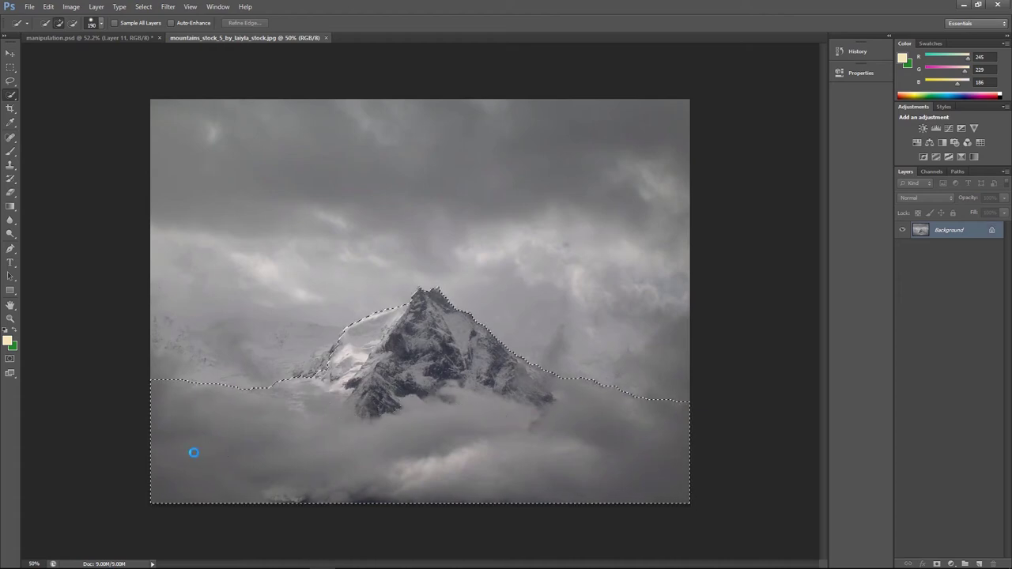
key(ctrl+j)
key(v)
drag(411, 442, 457, 348)
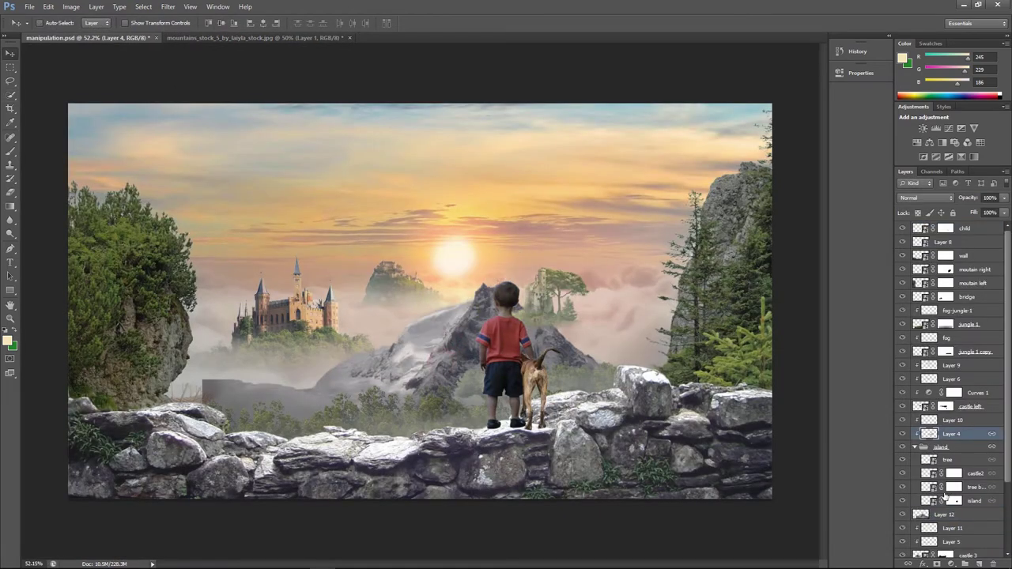
Scale the new mountain layer down to about 36%
right_click(949, 515)
click(952, 519)
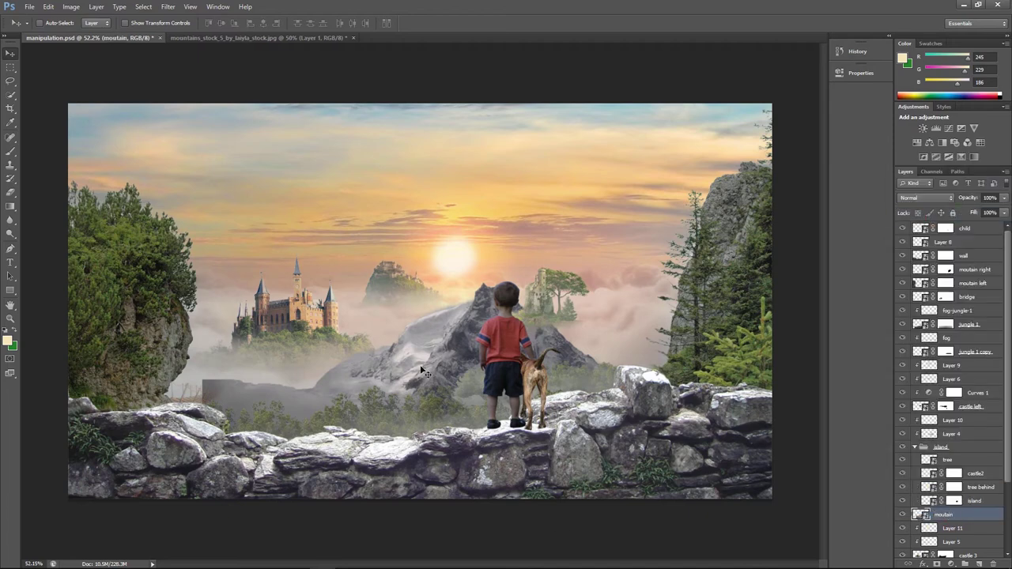
key(ctrl+t)
drag(673, 245, 521, 320)
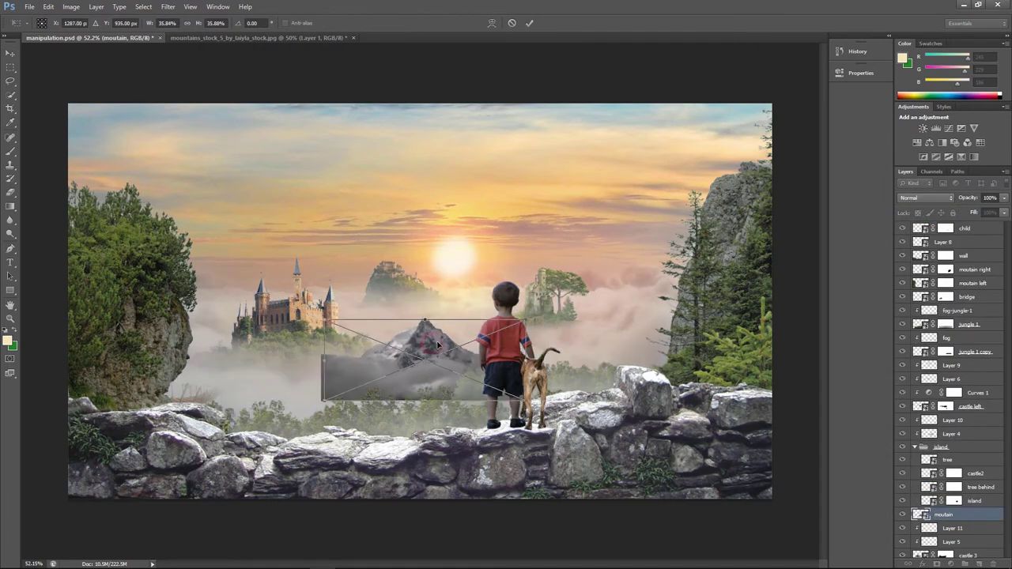
key(Return)
Add a layer mask and paint out the mountain's hard left edge and base into the fog
click(950, 562)
key(b)
mouse_move(356, 372)
mouse_down()
mouse_move(305, 382)
mouse_move(401, 369)
mouse_move(419, 328)
mouse_up()
scroll(401, 369, up, 2)
key(v)
key(b)
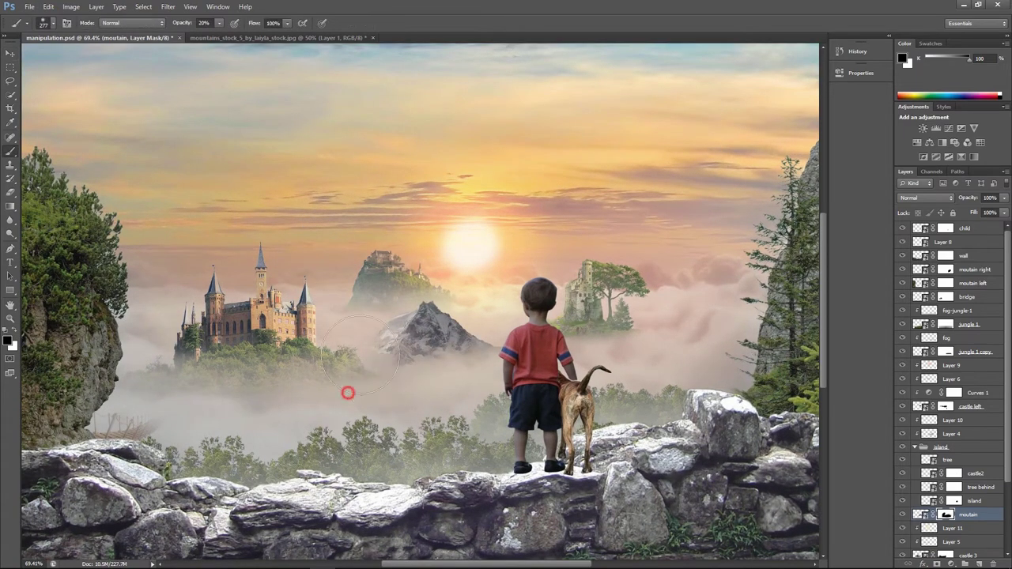
mouse_move(348, 393)
mouse_down()
mouse_move(458, 361)
mouse_move(413, 361)
mouse_up()
Scale the mountain to about 83%, paint part back in with white, and move it up-left
key(ctrl+t)
drag(581, 293, 485, 332)
key(Return)
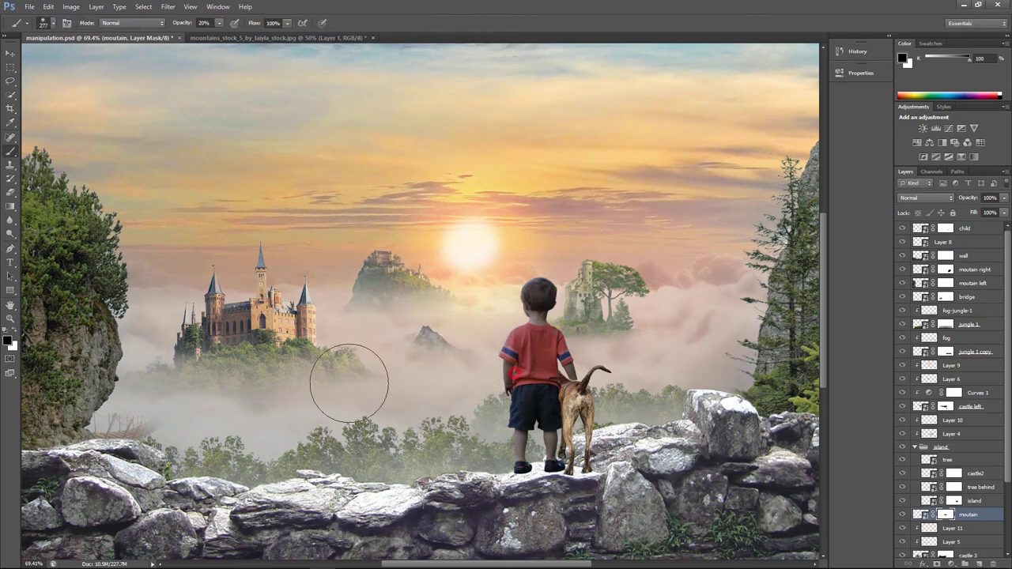
key(bracketleft)
key(bracketleft)
key(bracketleft)
key(x)
mouse_move(447, 373)
mouse_down()
mouse_move(531, 371)
mouse_move(453, 373)
mouse_up()
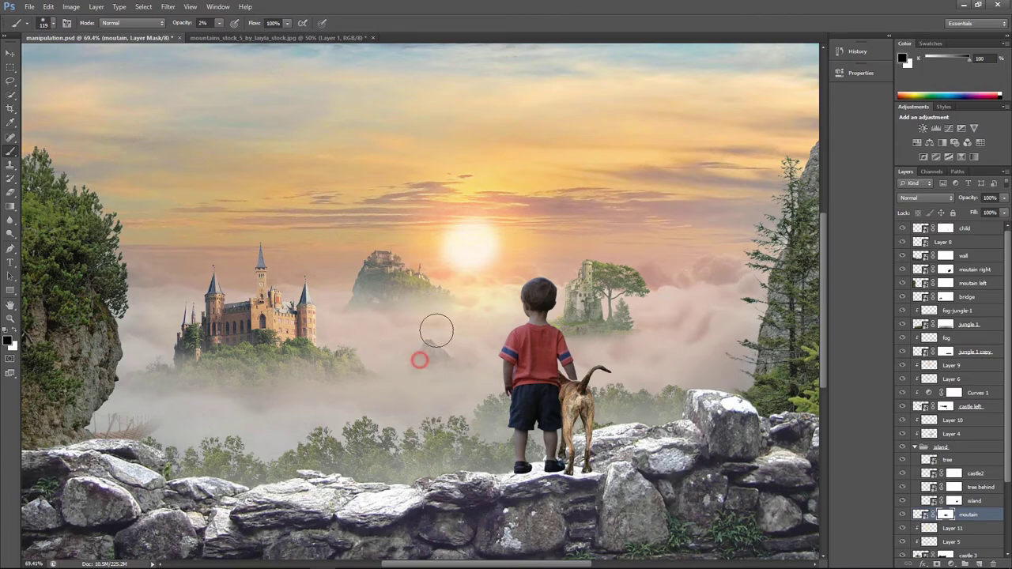
alt+scroll(407, 373, down, 2)
key(v)
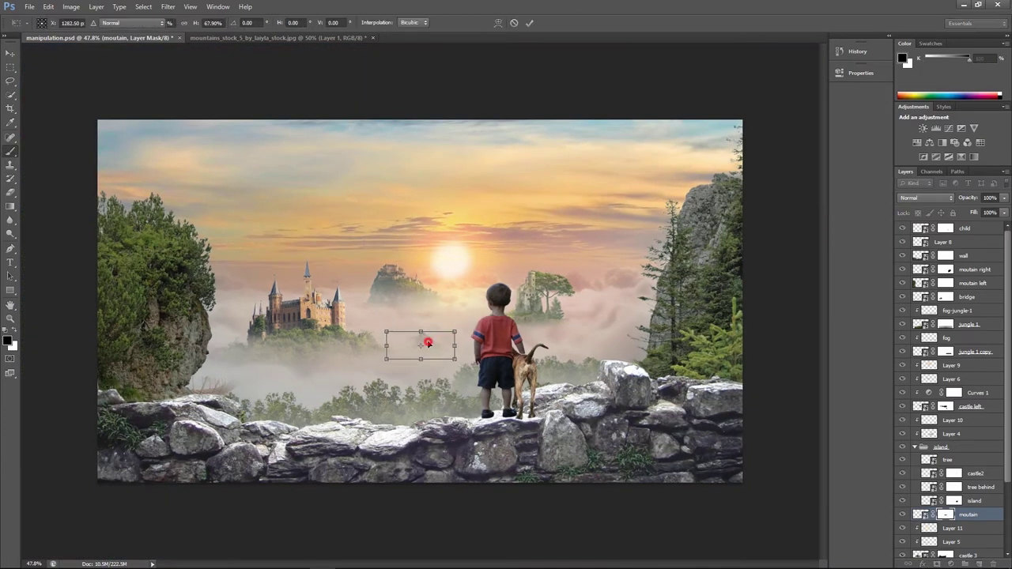
mouse_move(424, 343)
mouse_down()
mouse_move(378, 317)
mouse_move(600, 315)
mouse_up()
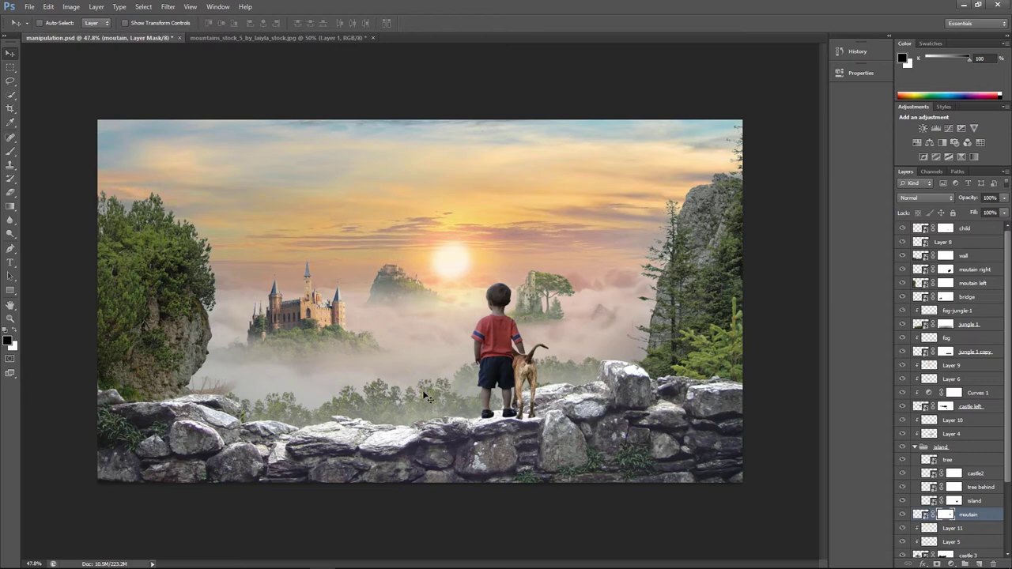
Add a new empty layer above the 'moutain left' layer
key(b)
key(v)
alt+scroll(385, 335, down, 1)
alt+scroll(383, 335, down, 1)
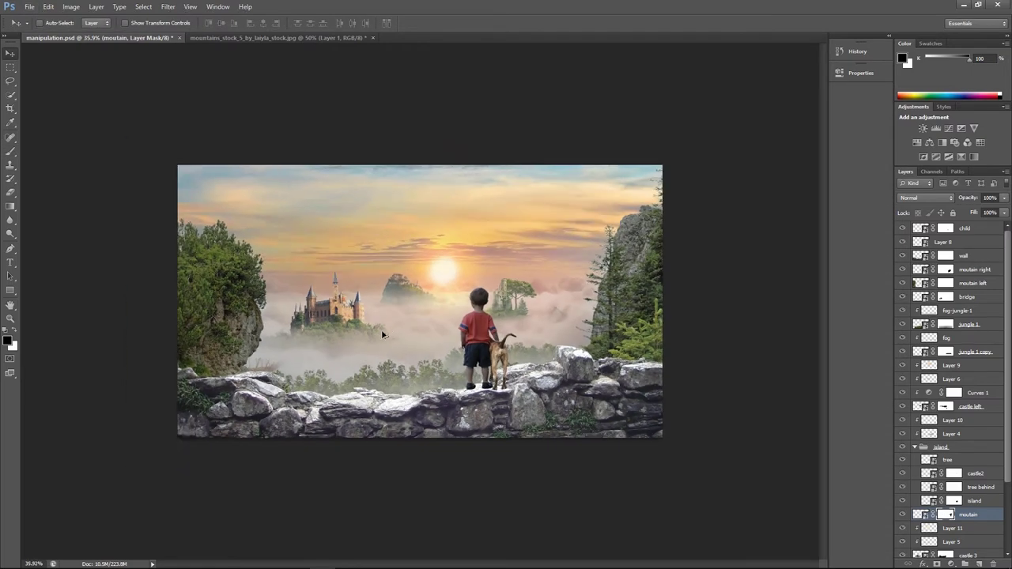
ctrl+click(191, 308)
click(978, 563)
Paint a soft cream glow over the left trees and blend Layer 12 as Overlay
key(b)
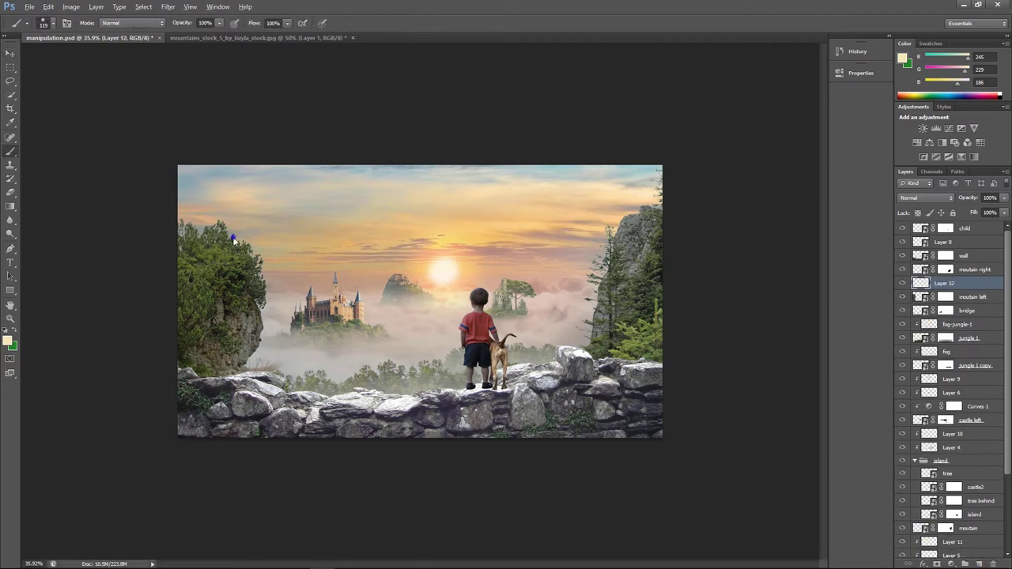
mouse_move(230, 190)
mouse_down()
mouse_move(273, 230)
mouse_move(246, 356)
mouse_up()
key(e)
drag(316, 237, 282, 249)
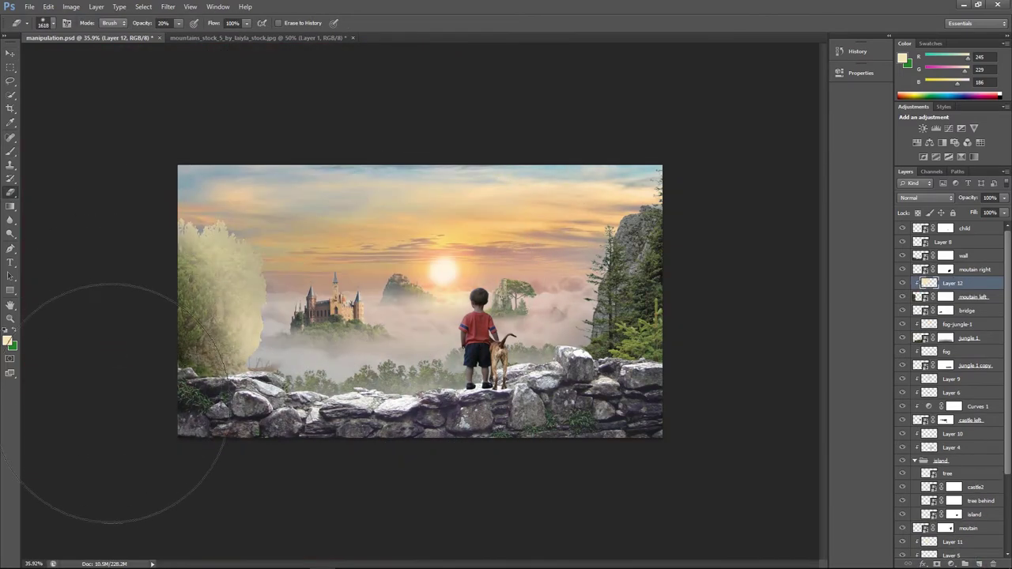
key(b)
drag(276, 214, 316, 334)
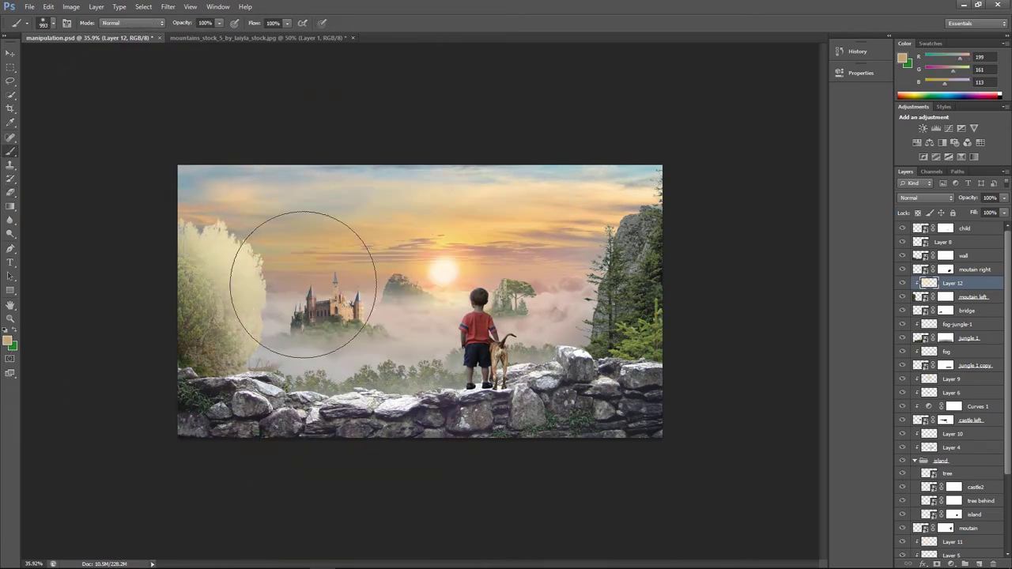
click(925, 198)
click(921, 323)
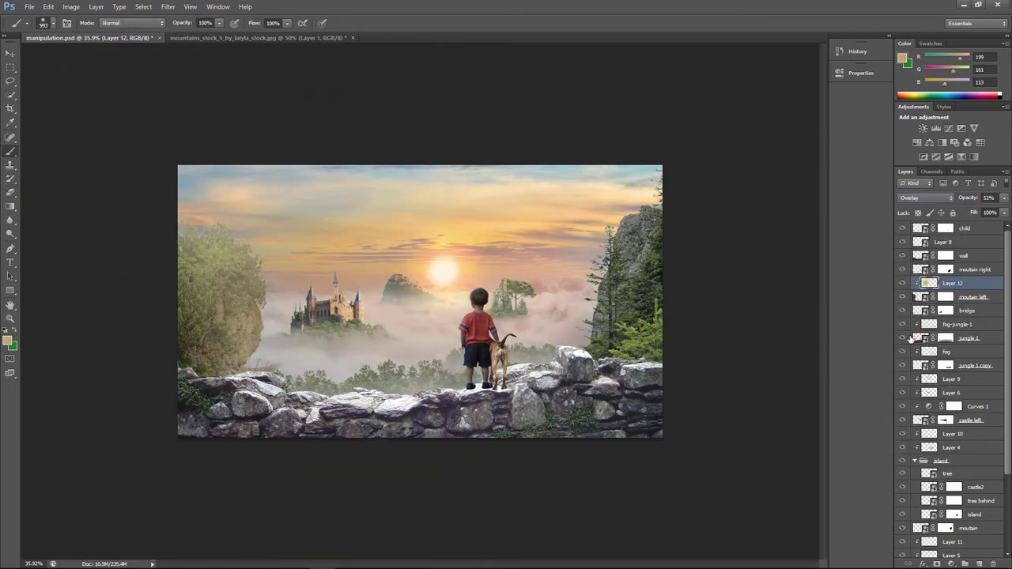
Add Layer 13 in Overlay at lower opacity, then add a new layer above 'moutain right'
scroll(408, 304, up, 3)
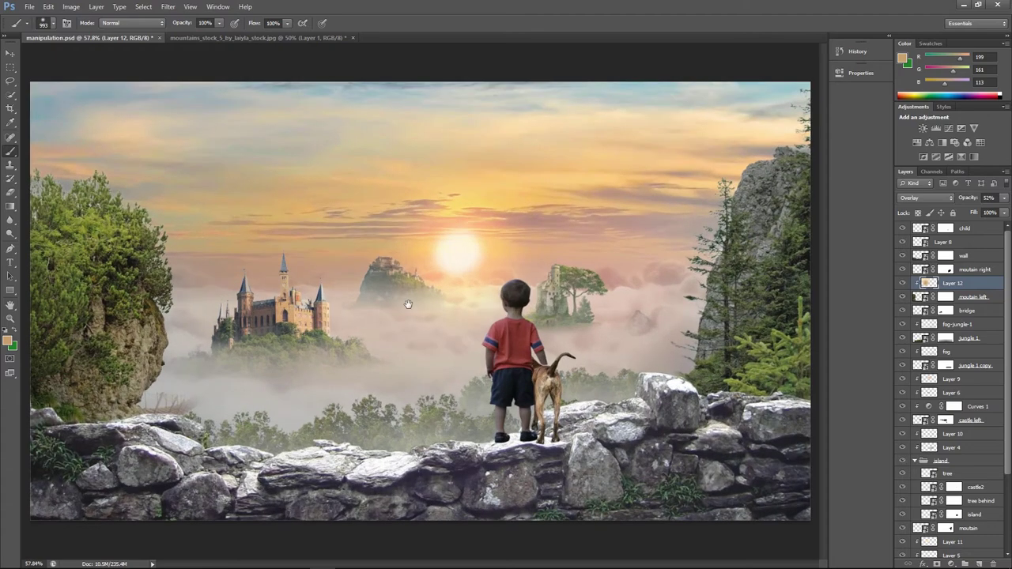
click(979, 564)
click(925, 198)
click(920, 323)
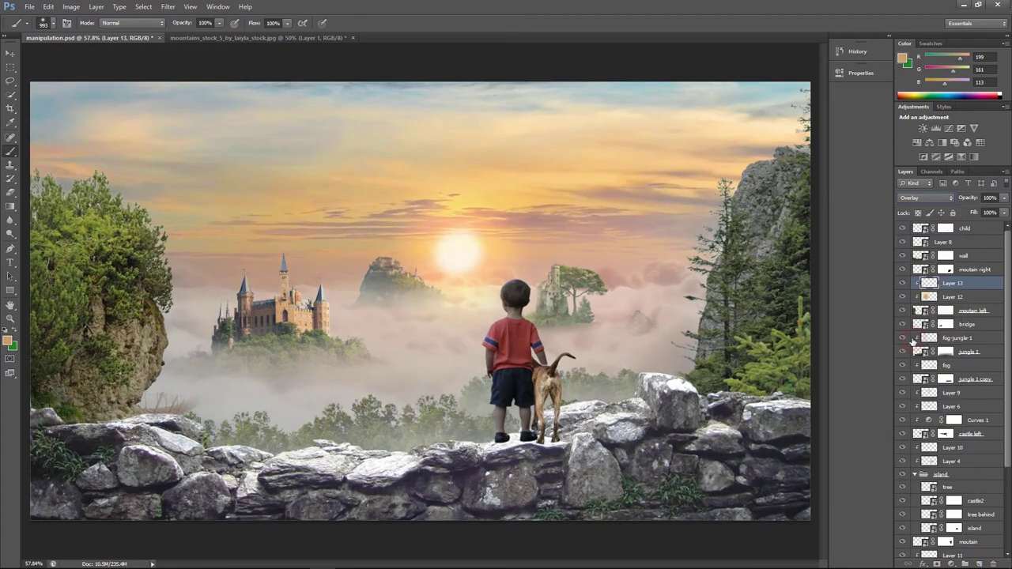
scroll(386, 296, up, 2)
scroll(340, 253, up, 1)
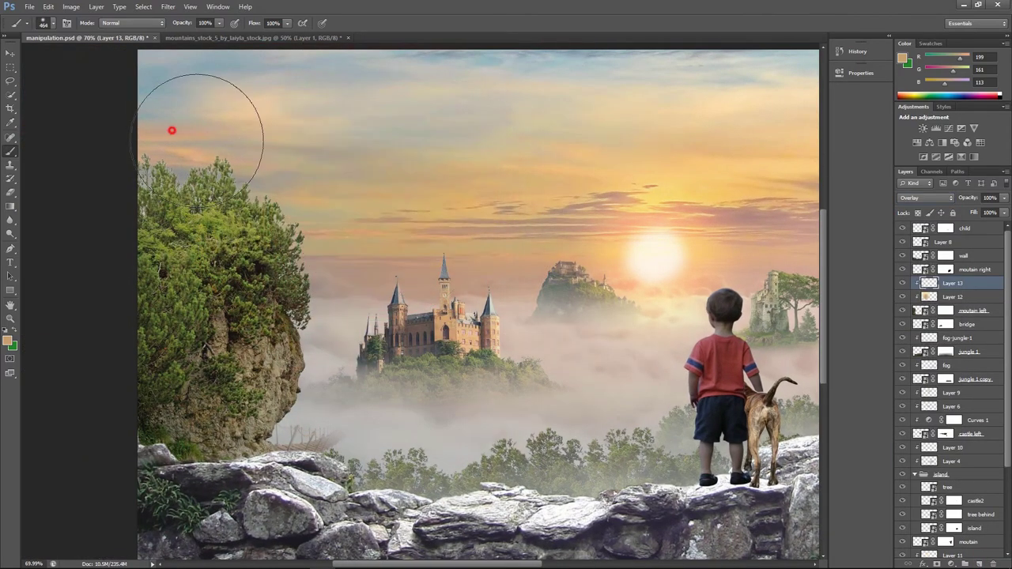
mouse_move(1003, 198)
mouse_down()
mouse_move(984, 211)
mouse_move(966, 207)
mouse_up()
key(ctrl+minus)
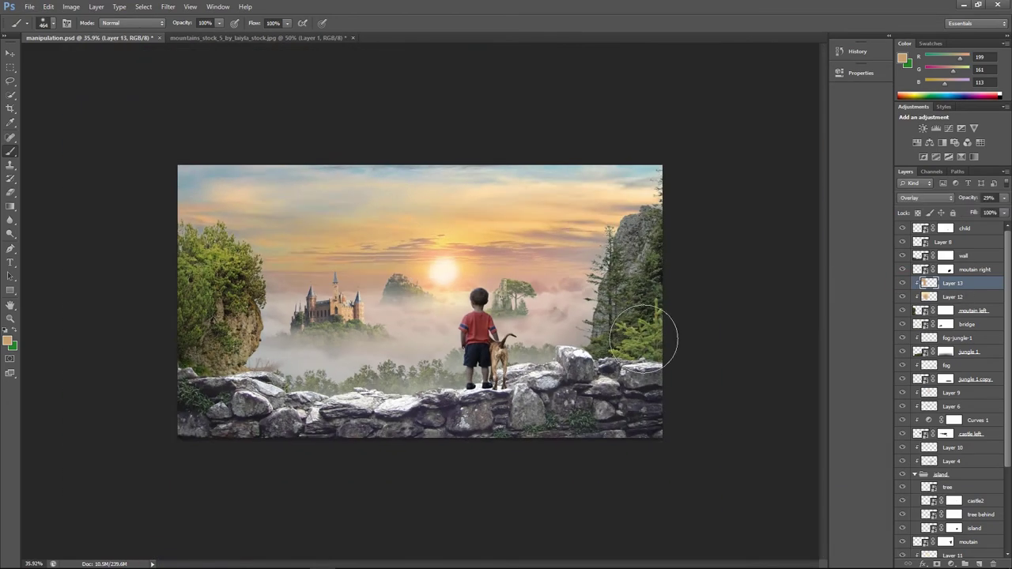
key(ctrl+shift+alt+n)
Paint a tan stroke down the right cliff edge on Layer 14, set to Overlay at 58% opacity
scroll(599, 248, up, 2)
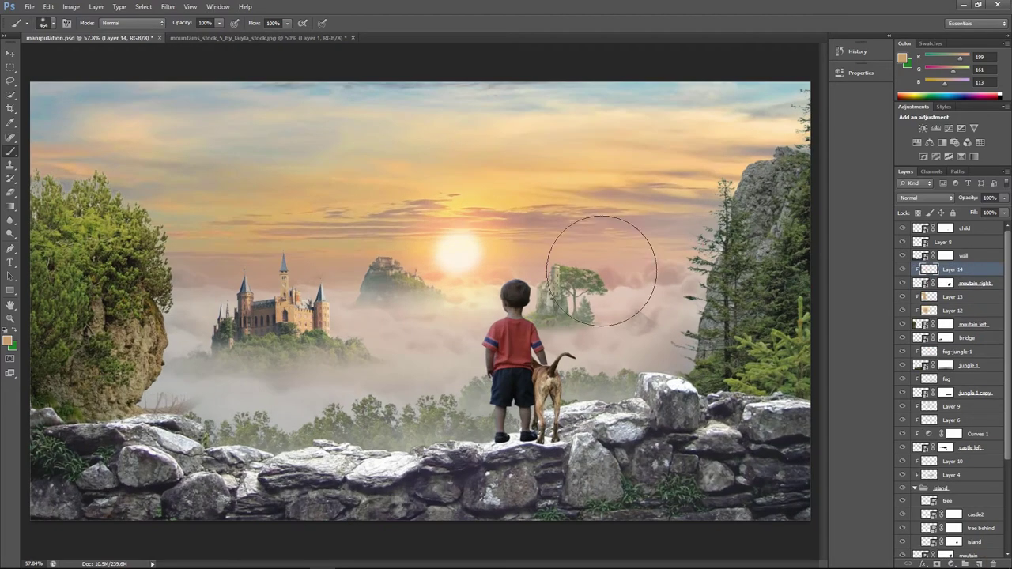
scroll(598, 249, up, 2)
drag(621, 129, 528, 262)
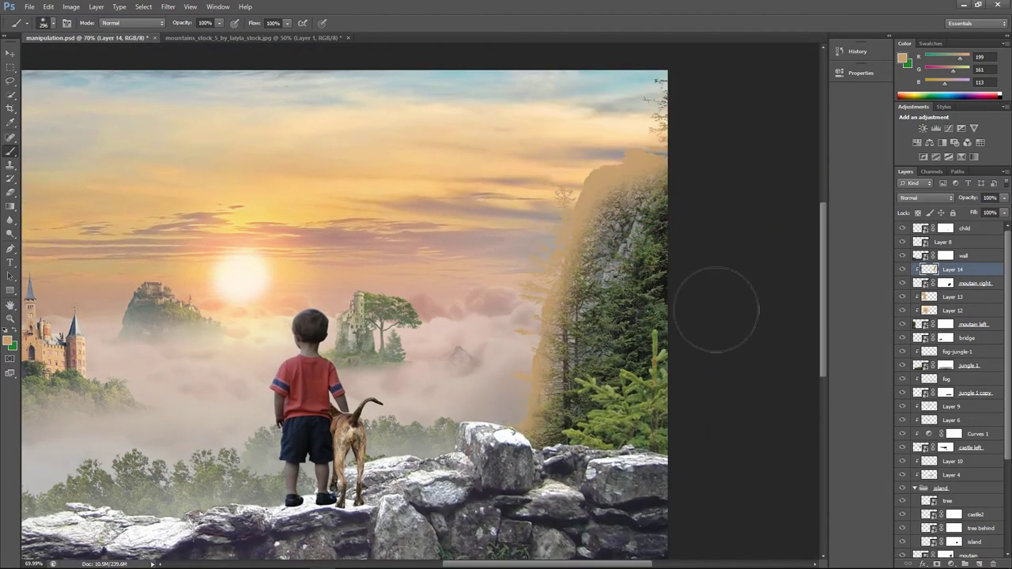
click(926, 198)
click(925, 329)
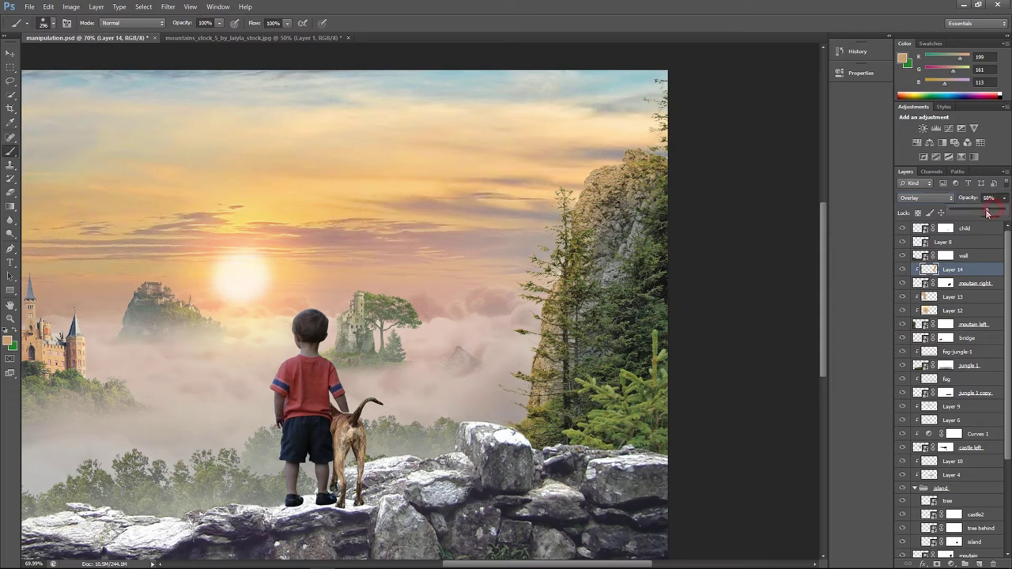
drag(986, 212, 982, 212)
Soften the cliff stroke with a Gaussian Blur and fit the image in view
click(167, 6)
mouse_move(205, 113)
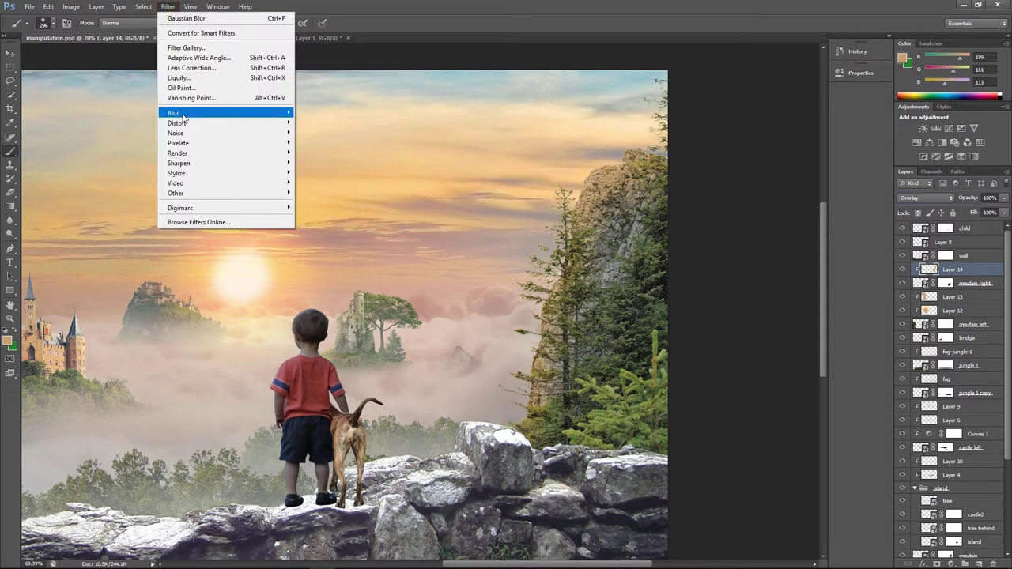
click(325, 224)
key(Return)
key(b)
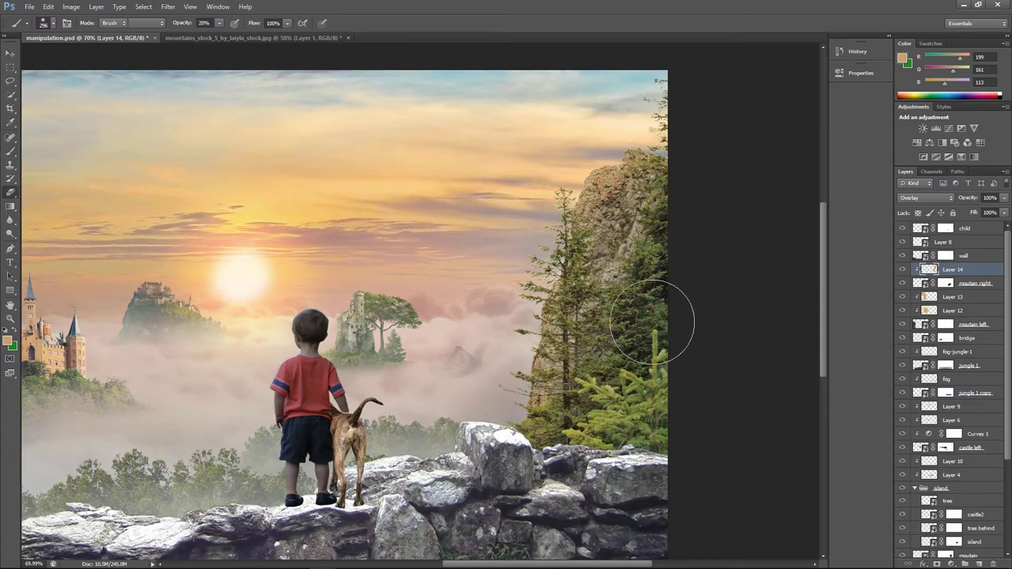
key(e)
key(ctrl+0)
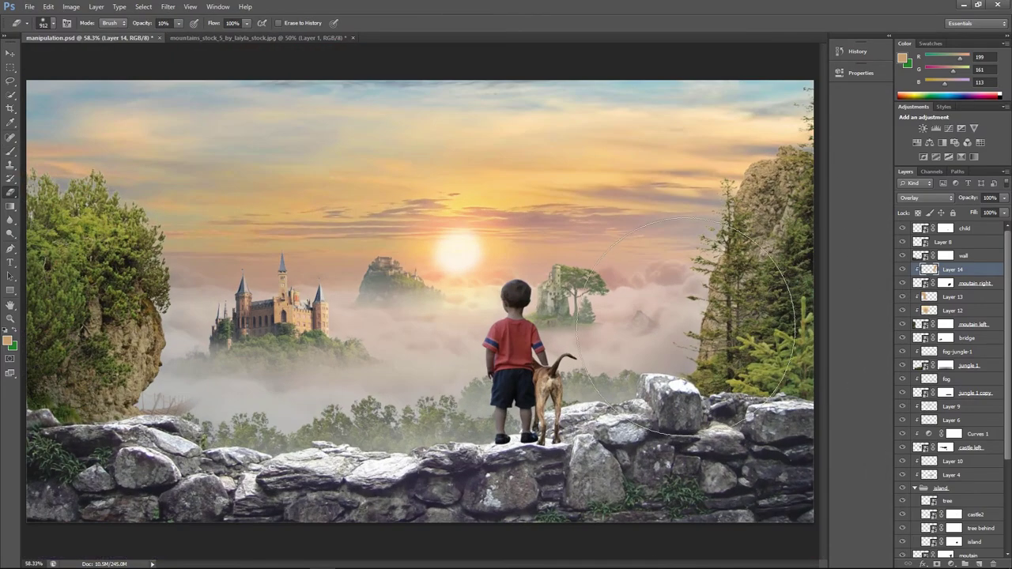
Add Layer 15 above Layer 14 in Overlay, with a smaller eraser at 30% strength
key(ctrl+shift+alt+e)
scroll(779, 209, up, 1)
scroll(779, 210, right, 3)
drag(643, 169, 506, 219)
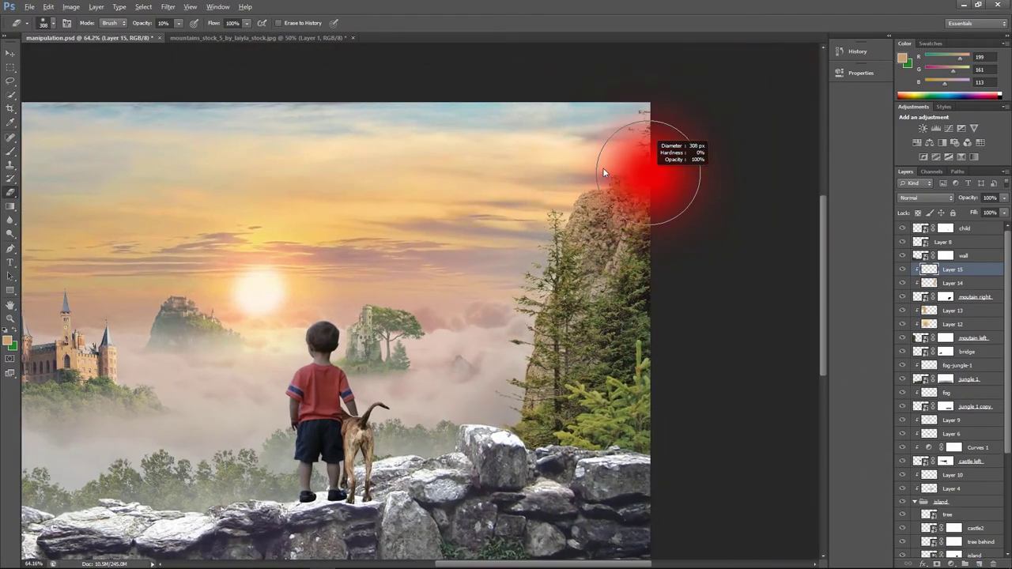
key(3)
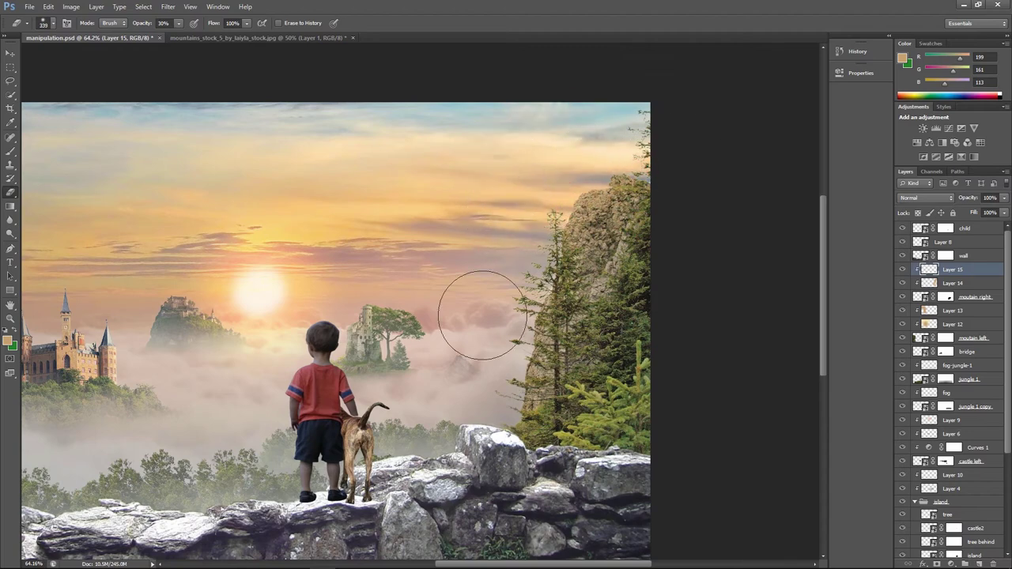
key(b)
click(925, 198)
click(925, 332)
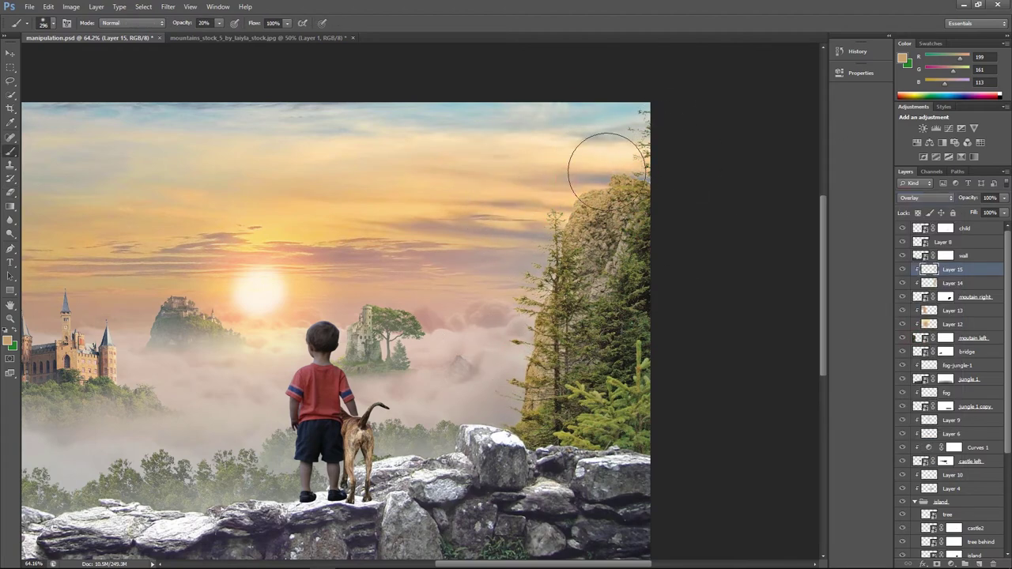
Set Layer 13 to Color Dodge at lower opacity and Layer 15 to Color Dodge
scroll(780, 312, down, 5)
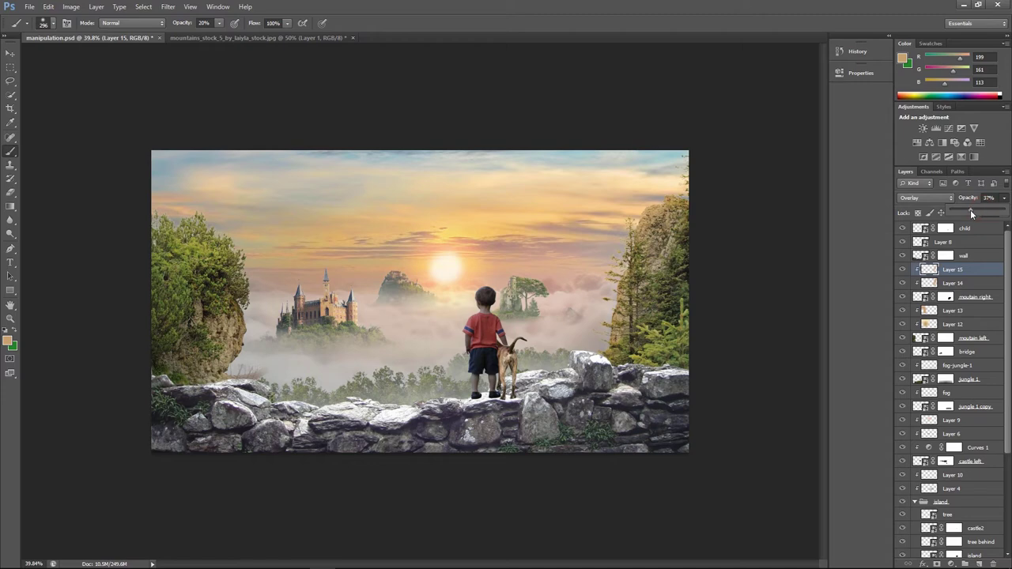
click(909, 311)
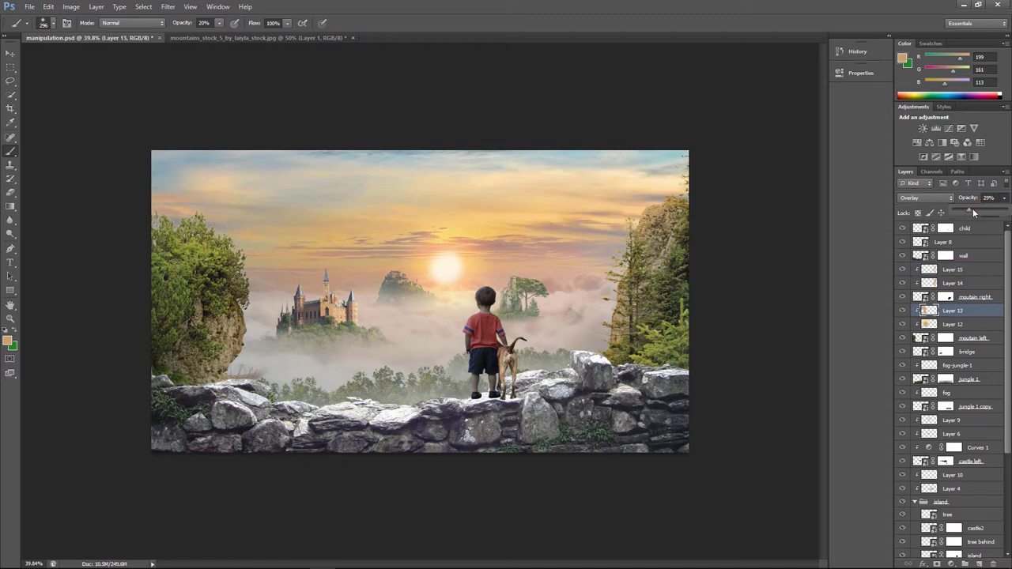
click(924, 198)
click(918, 292)
drag(972, 209, 963, 210)
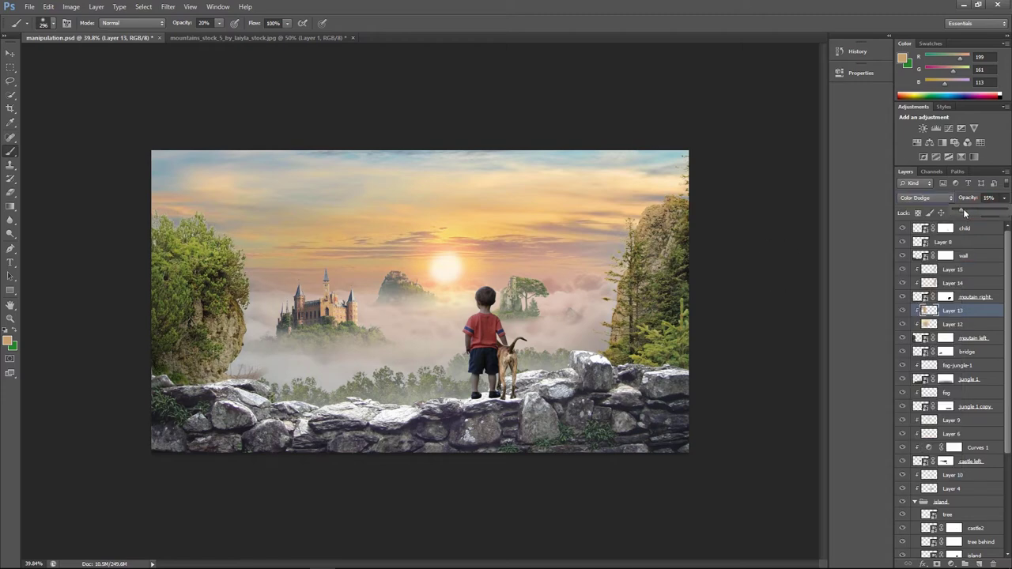
click(952, 269)
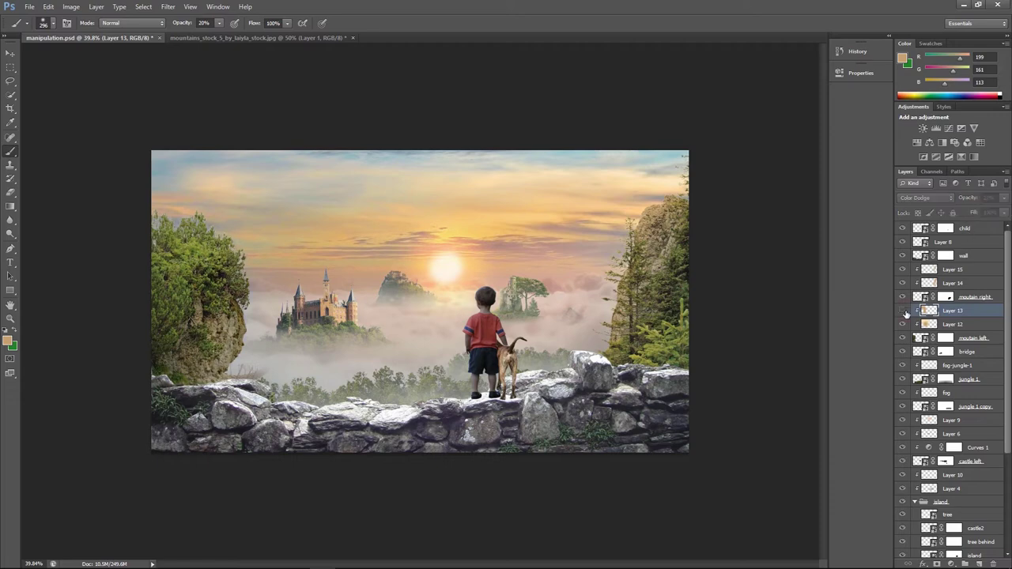
click(923, 198)
click(913, 301)
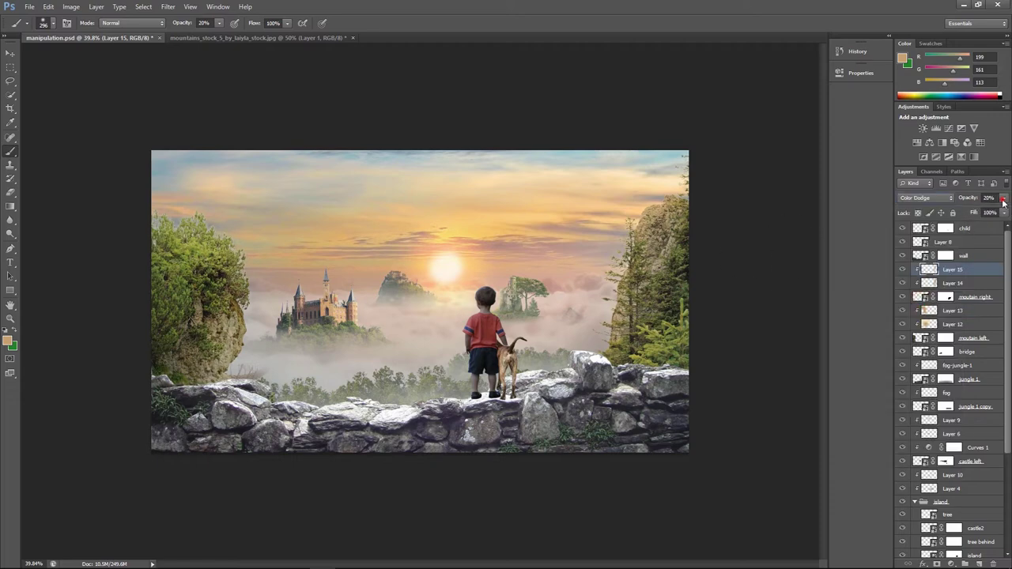
Add Layer 16 above the wall and set its blend mode to Overlay
key(alt+bracketright)
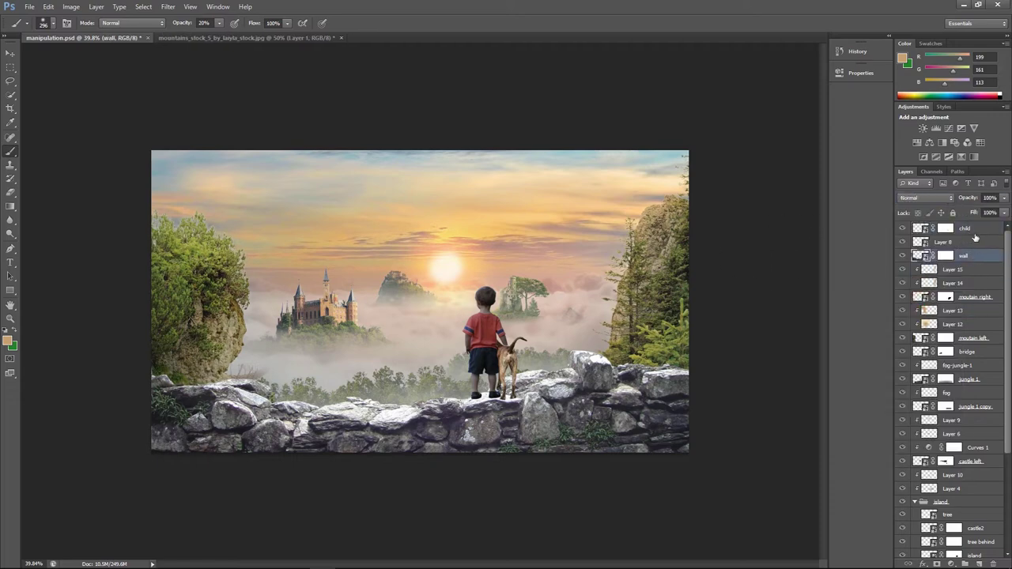
click(982, 562)
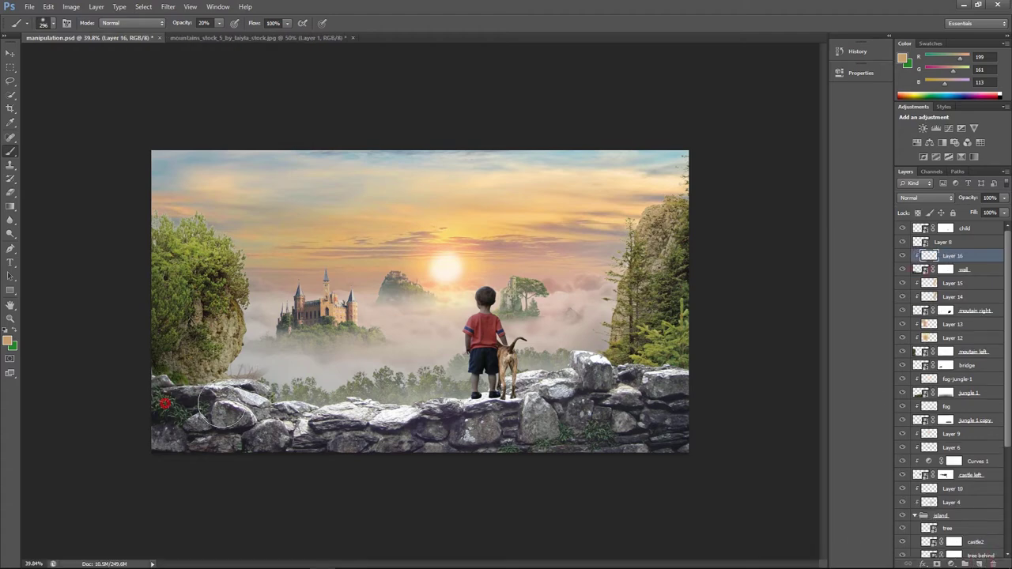
click(924, 197)
click(925, 445)
click(925, 198)
click(921, 467)
key(alt+shift+o)
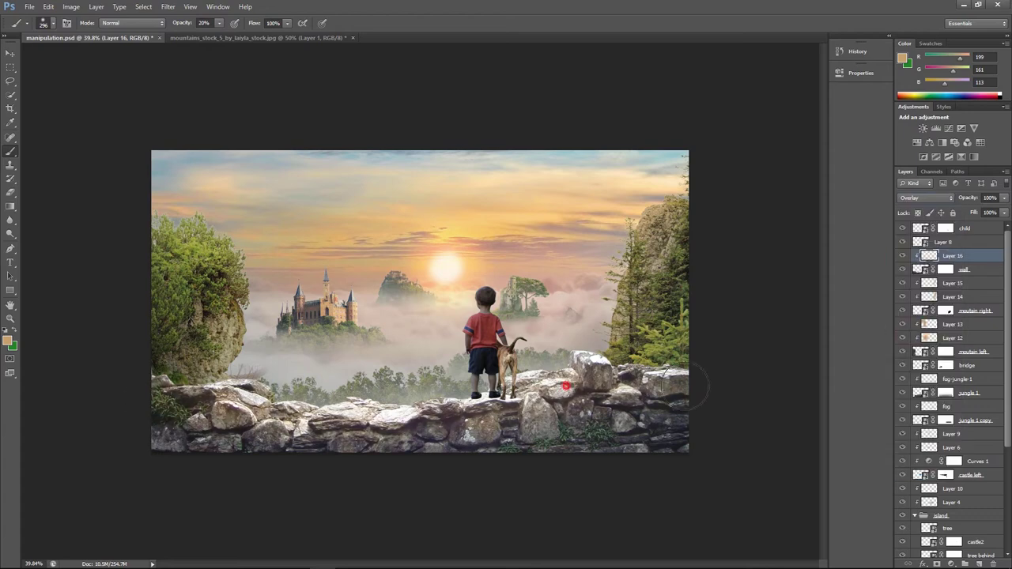
Add clipped Layer 17 in Color Dodge and brush orange over the left rocks and tree line
key(ctrl+shift+alt+n)
alt+click(919, 262)
click(925, 197)
click(925, 305)
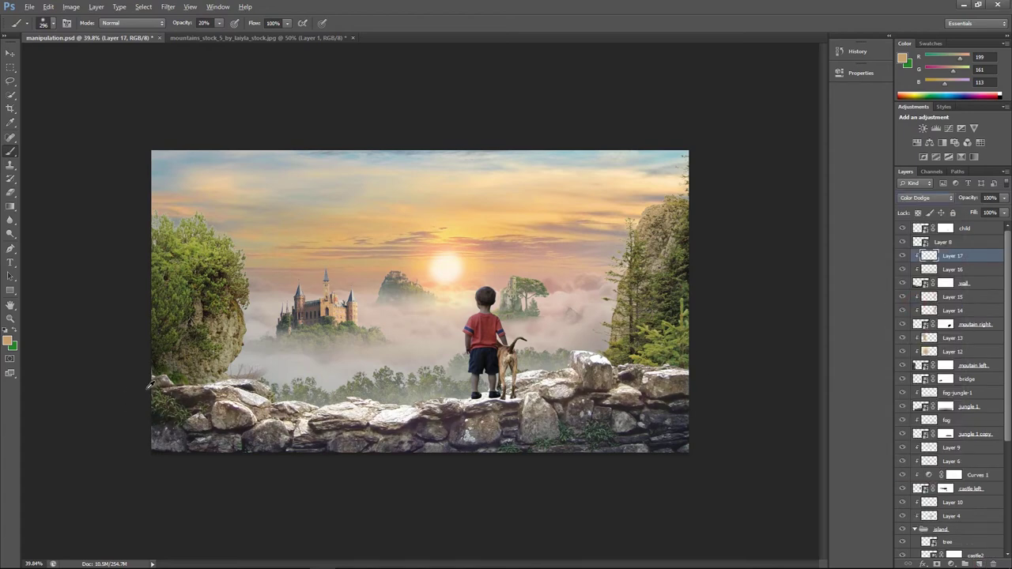
scroll(361, 350, up, 3)
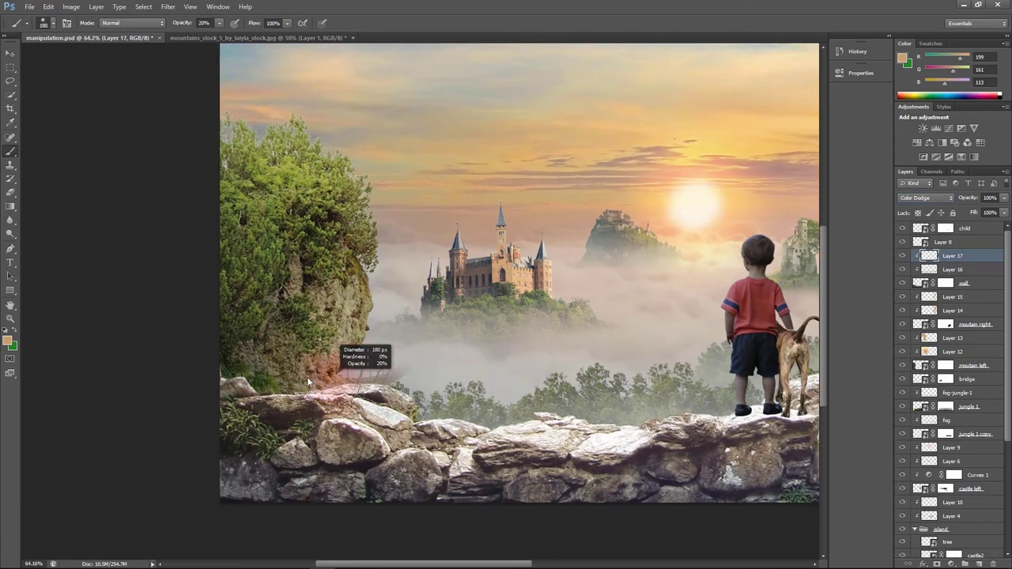
drag(437, 389, 661, 409)
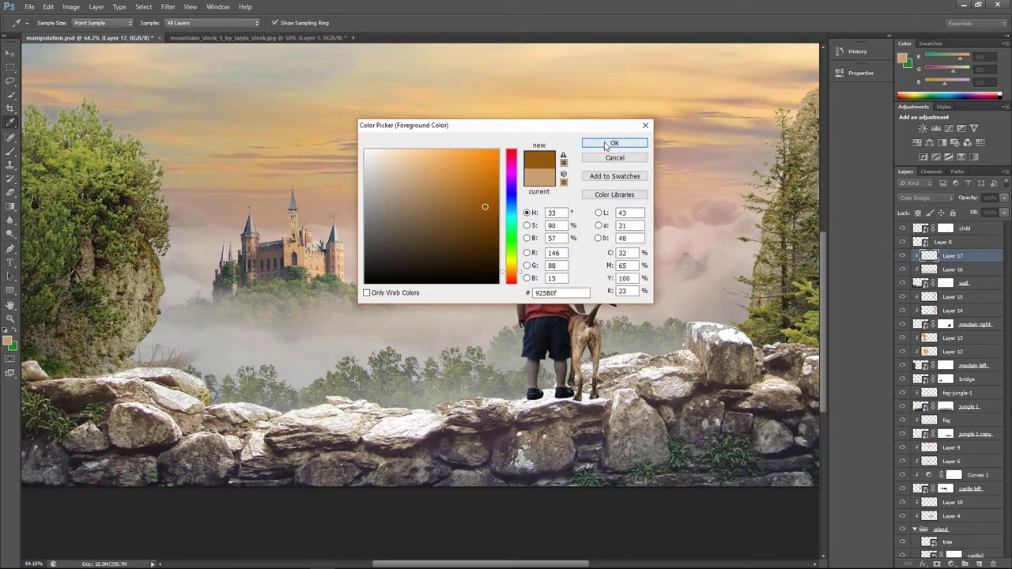
scroll(510, 373, down, 2)
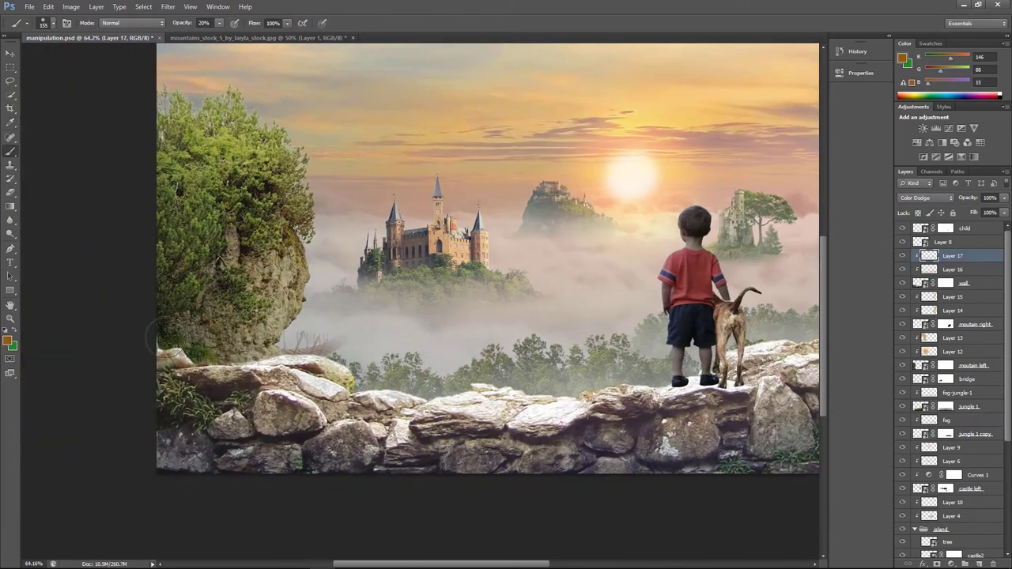
scroll(510, 373, down, 2)
Toggle Layer 17 to compare the glow, then lower Layer 16's opacity to 58%
click(903, 256)
double_click(902, 257)
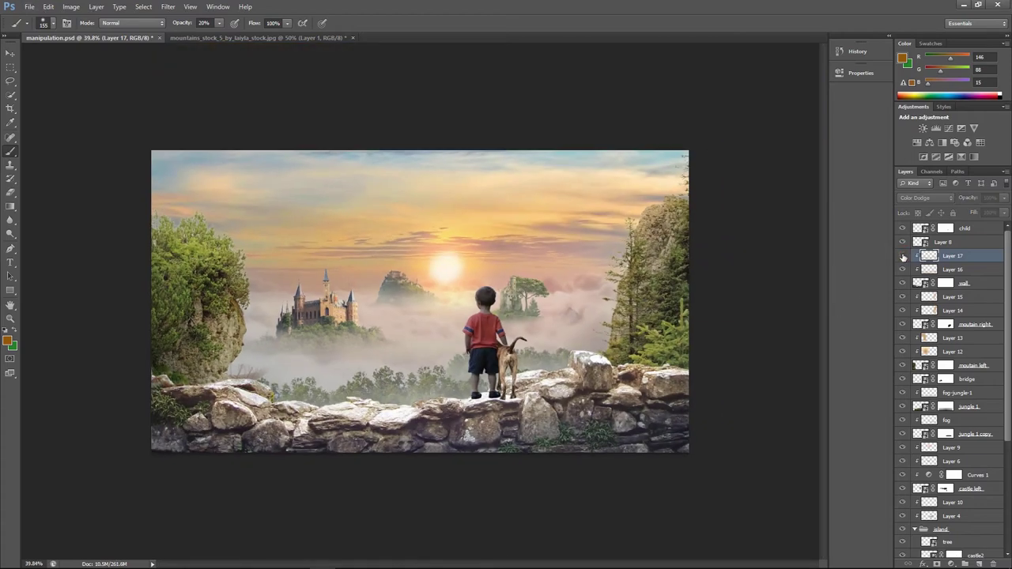
click(962, 269)
drag(977, 223, 973, 223)
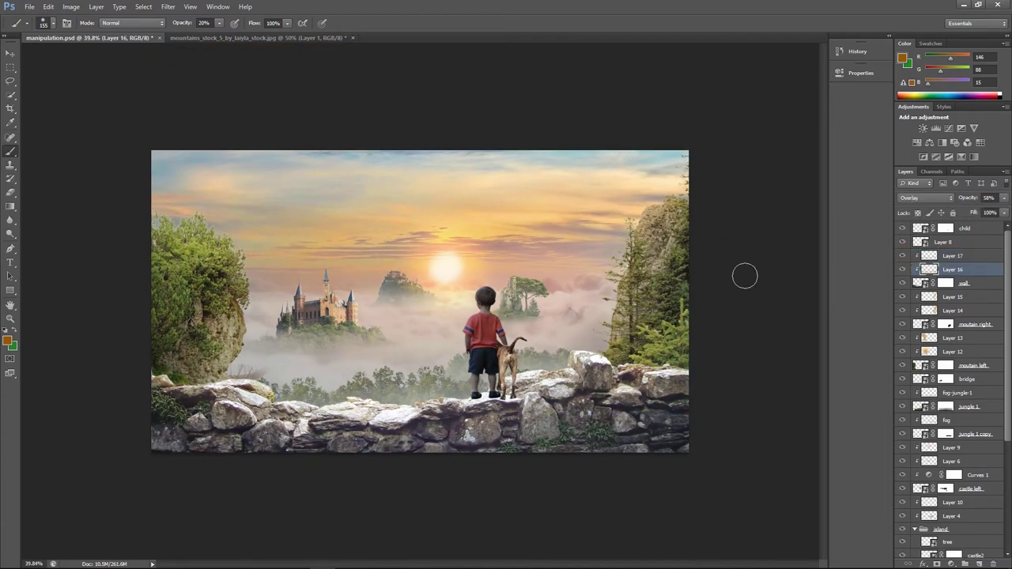
click(954, 243)
scroll(479, 358, up, 3)
Add Layer 18 above the child in Color Dodge and paint a warm glow on the boy's head
key(v)
ctrl+click(479, 358)
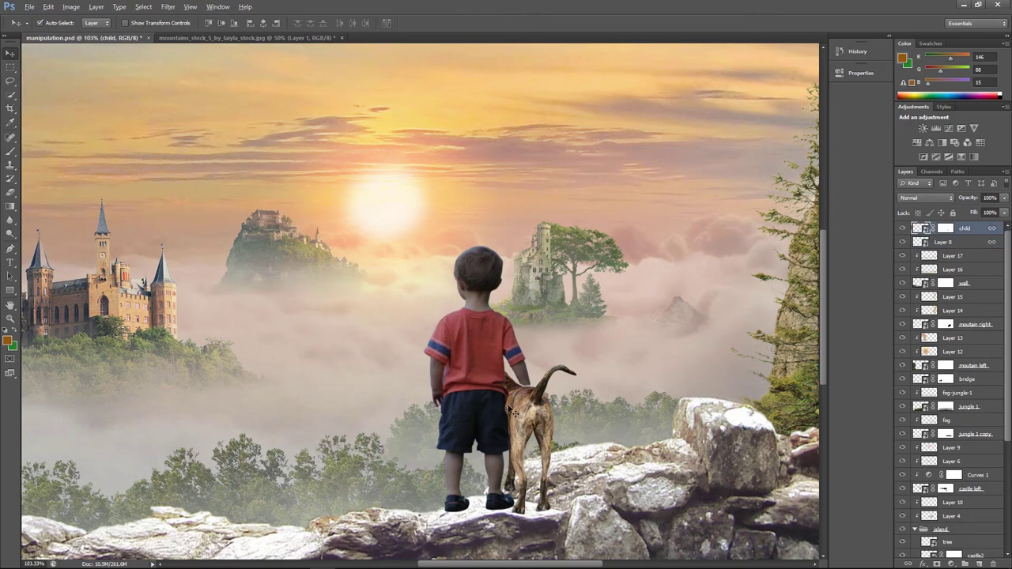
scroll(458, 324, up, 2)
click(979, 563)
key(b)
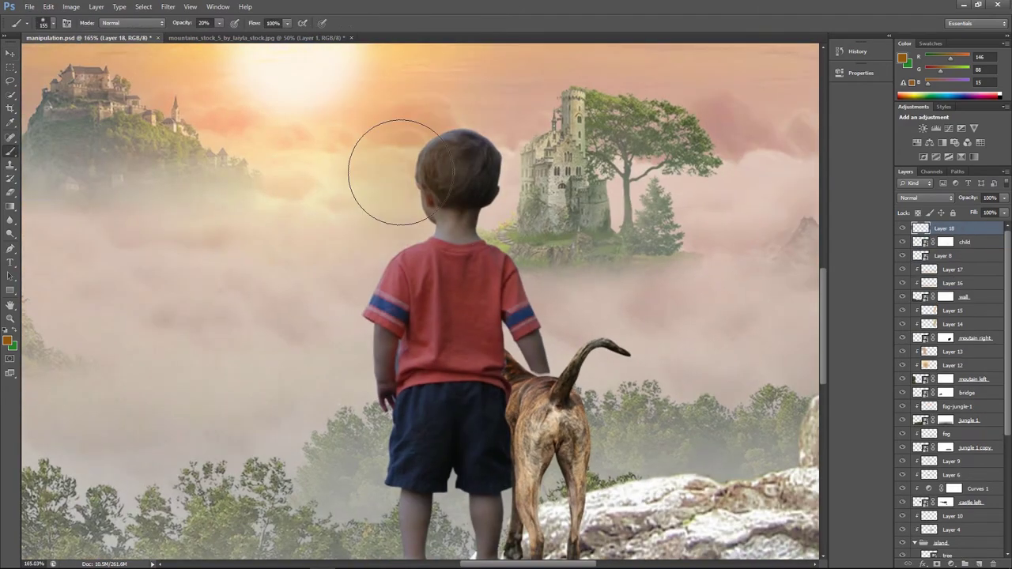
click(925, 197)
click(925, 289)
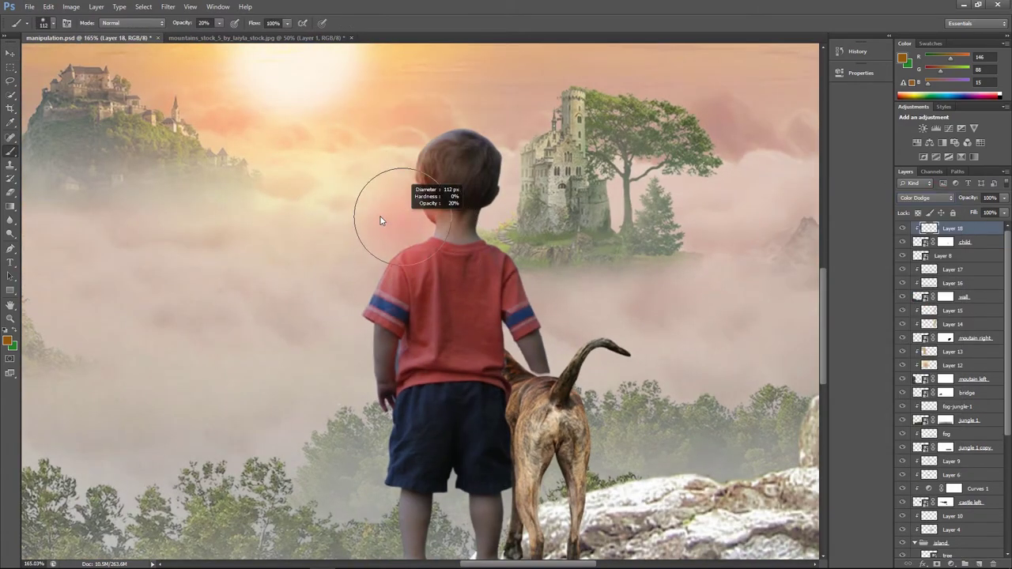
drag(394, 441, 434, 264)
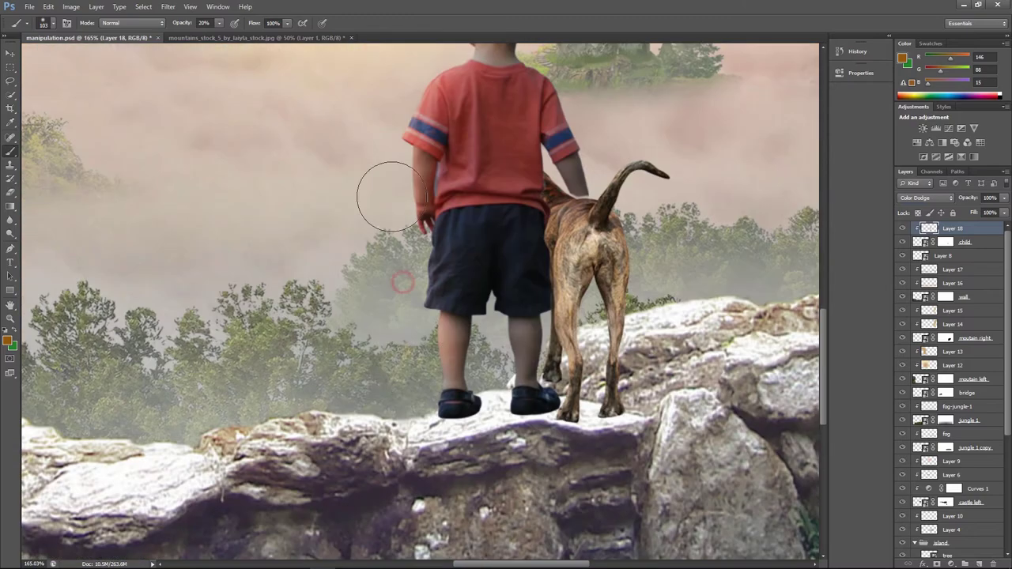
scroll(402, 282, up, 5)
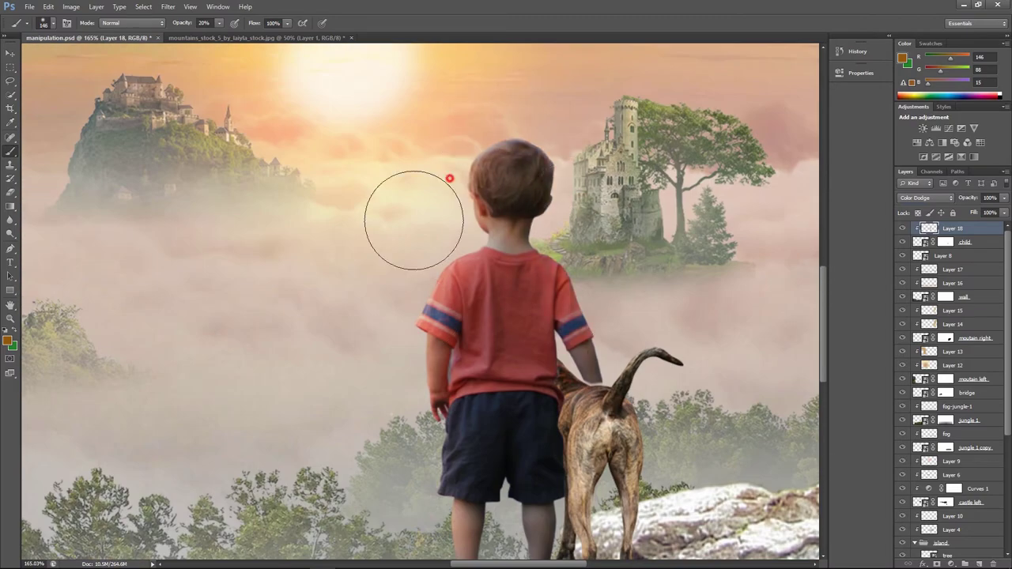
drag(414, 220, 393, 432)
Confirm light orange as the painting colour and zoom in on the boy and dog
key(ctrl+0)
key(ctrl+u)
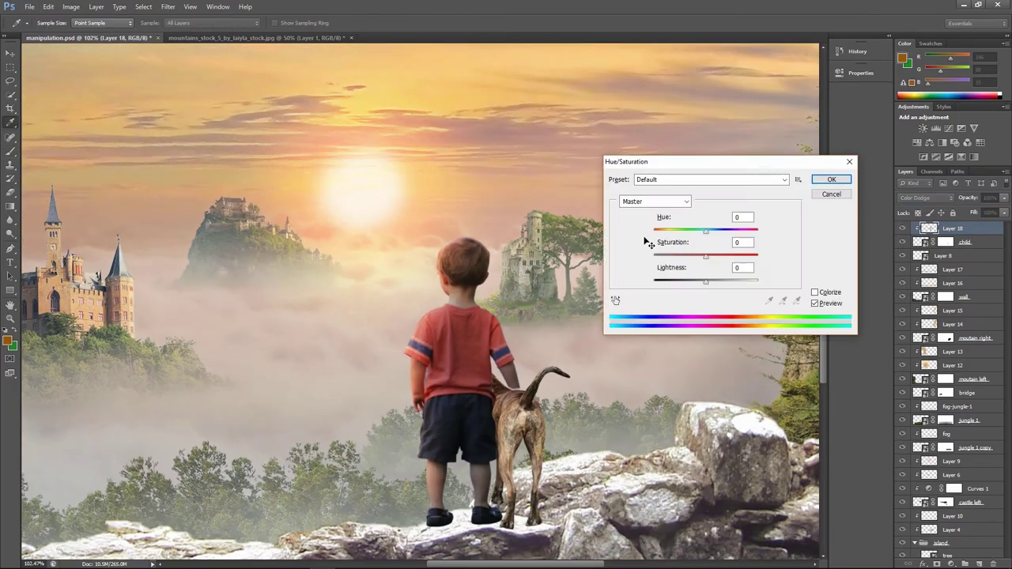
key(Return)
click(8, 341)
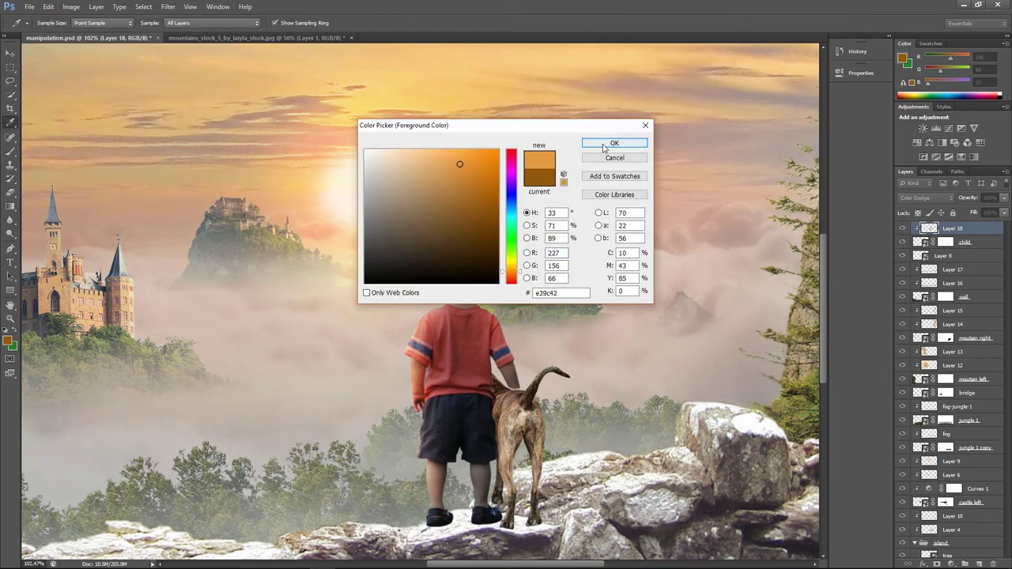
key(Return)
key(b)
key(ctrl+plus)
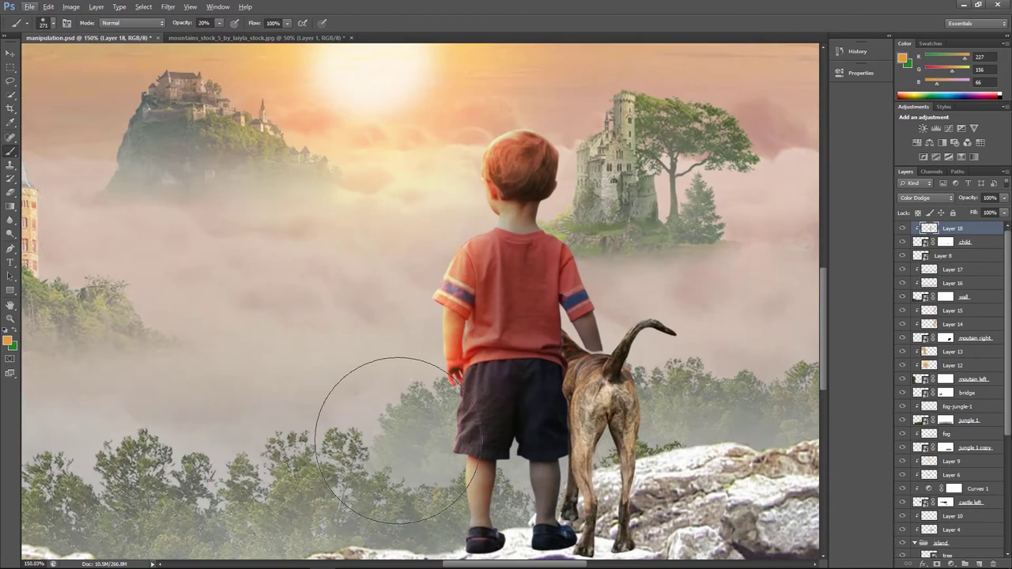
Erase excess glow from the boy's hair with a roughly 37 px eraser
key(e)
scroll(401, 382, down, 3)
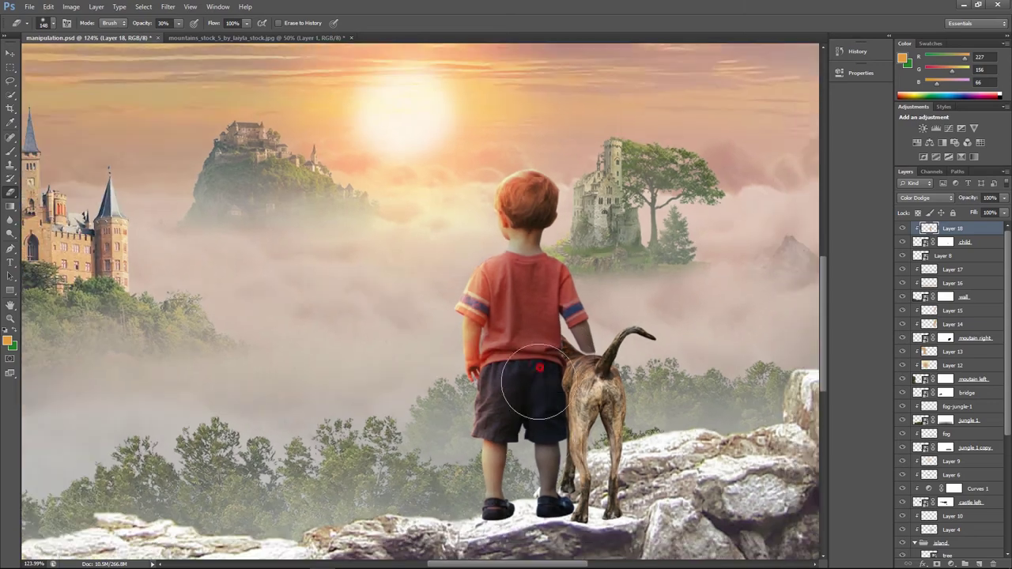
scroll(402, 382, down, 3)
scroll(401, 381, up, 8)
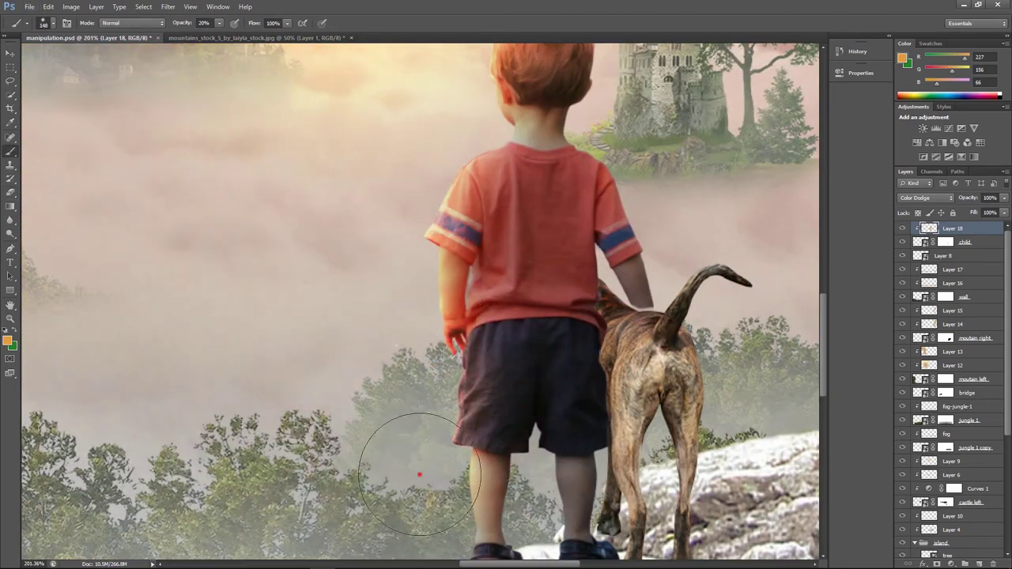
drag(554, 409, 520, 402)
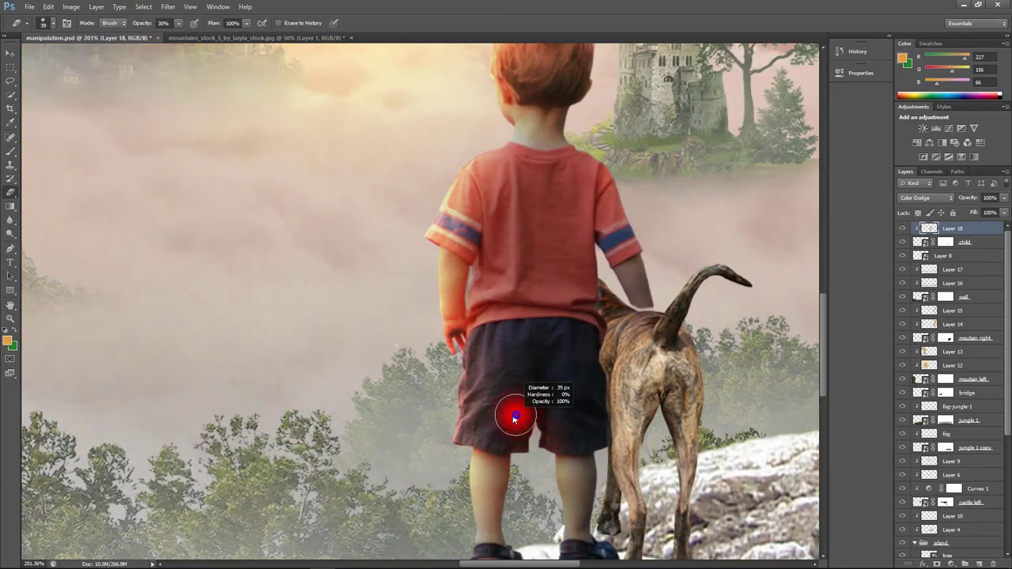
scroll(512, 185, up, 3)
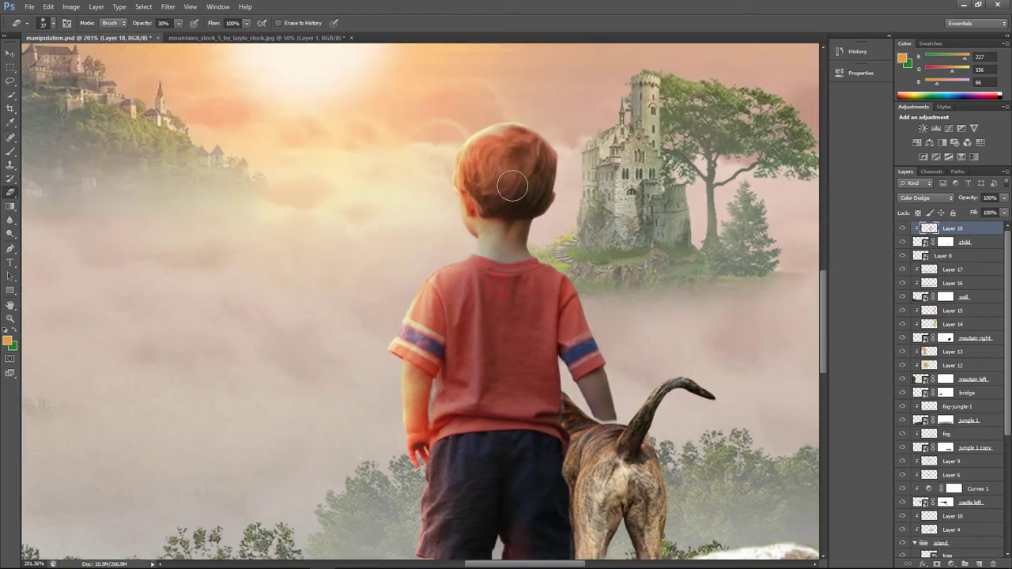
drag(502, 162, 514, 222)
Paint white on the child layer mask to restore the boy's arm edge against the dog
key(b)
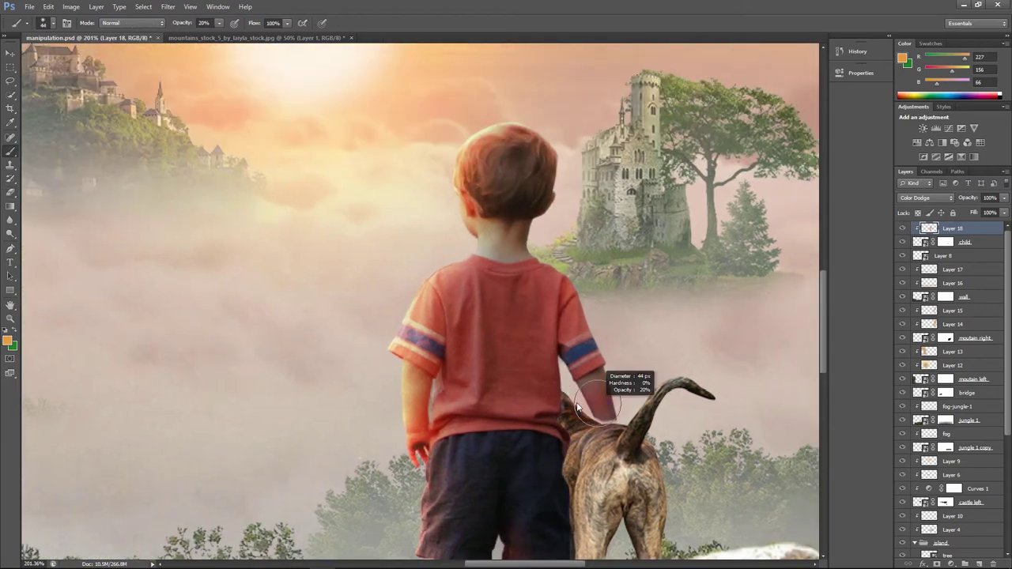
scroll(553, 379, up, 2)
click(946, 241)
scroll(543, 372, up, 2)
scroll(543, 371, up, 2)
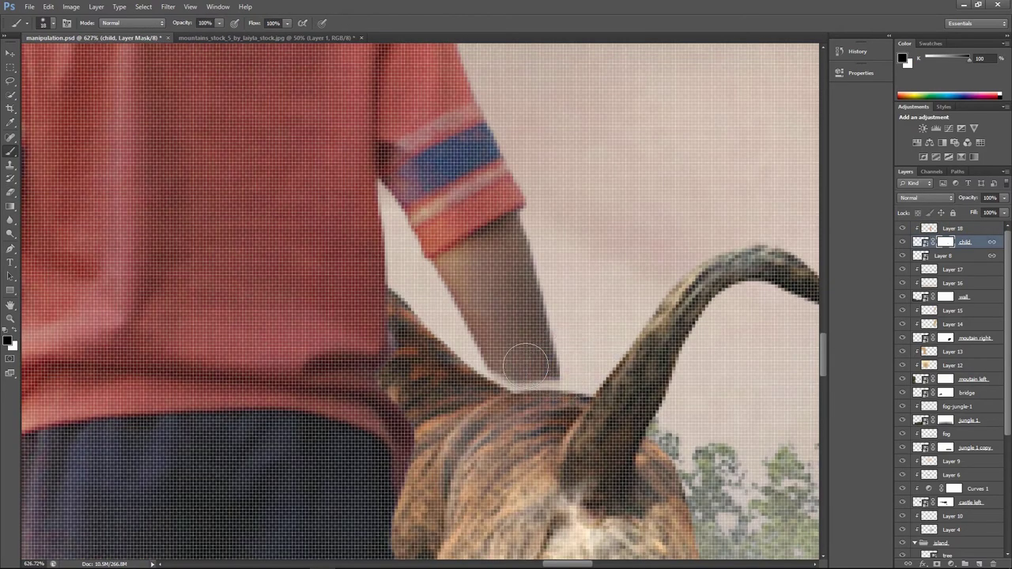
key(x)
key(0)
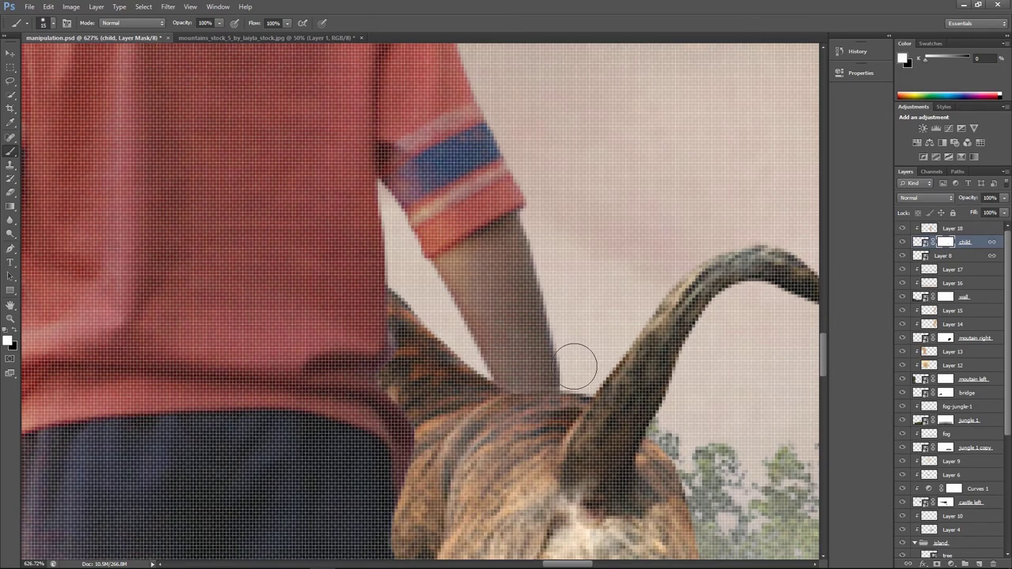
scroll(571, 358, down, 4)
scroll(543, 362, up, 2)
scroll(543, 363, up, 2)
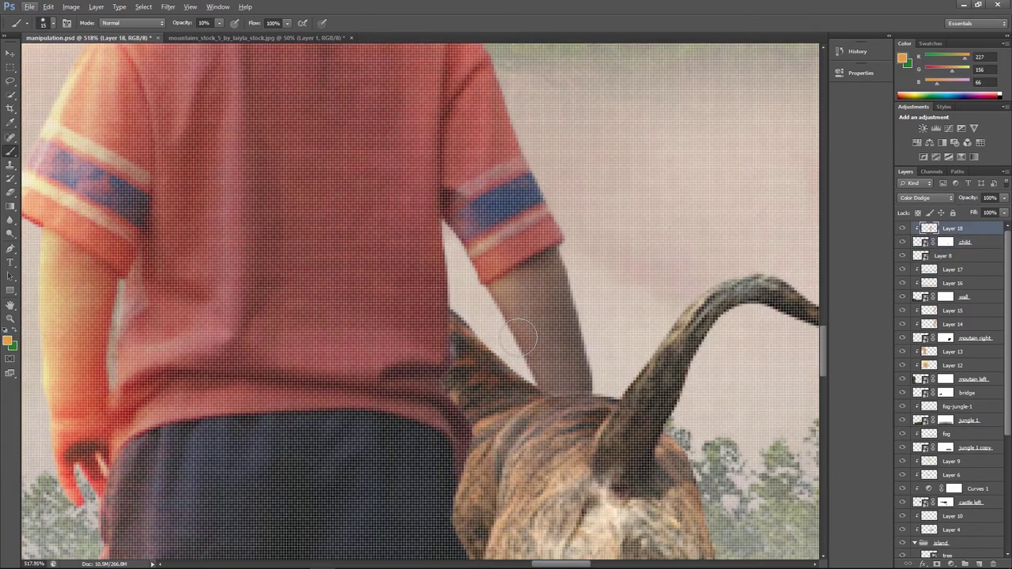
scroll(525, 425, down, 4)
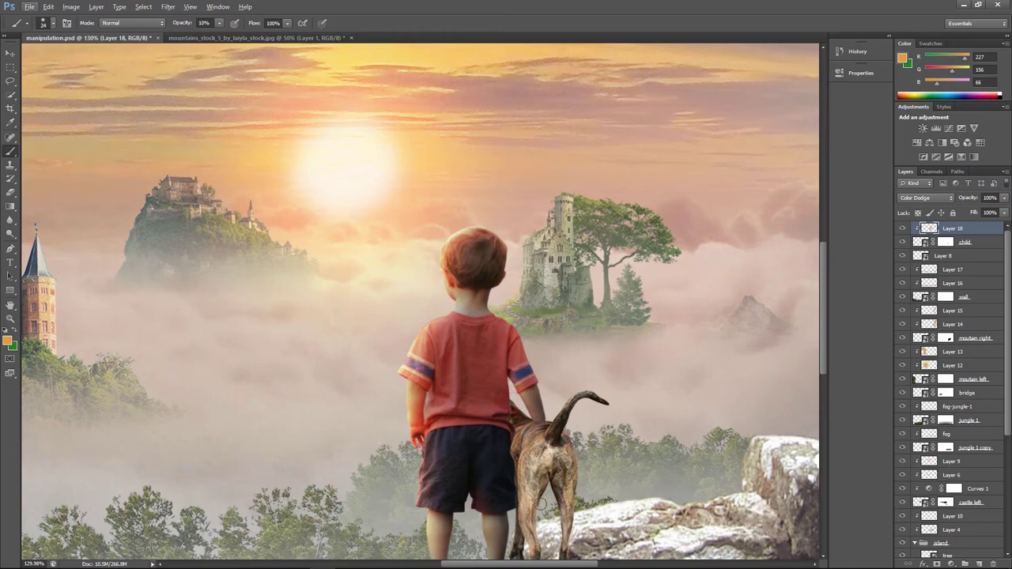
scroll(541, 503, up, 1)
scroll(450, 351, up, 1)
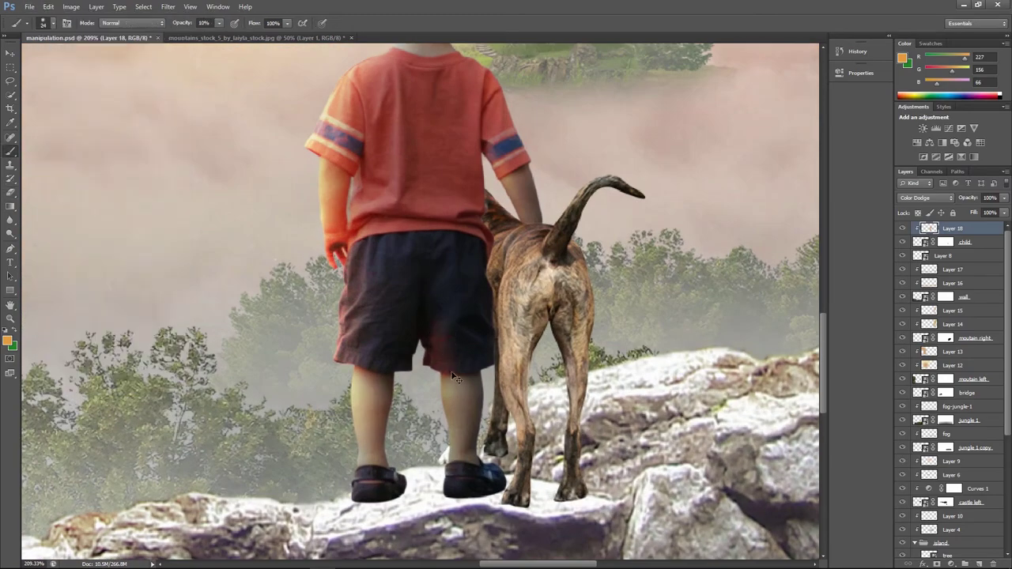
key(e)
scroll(516, 399, down, 3)
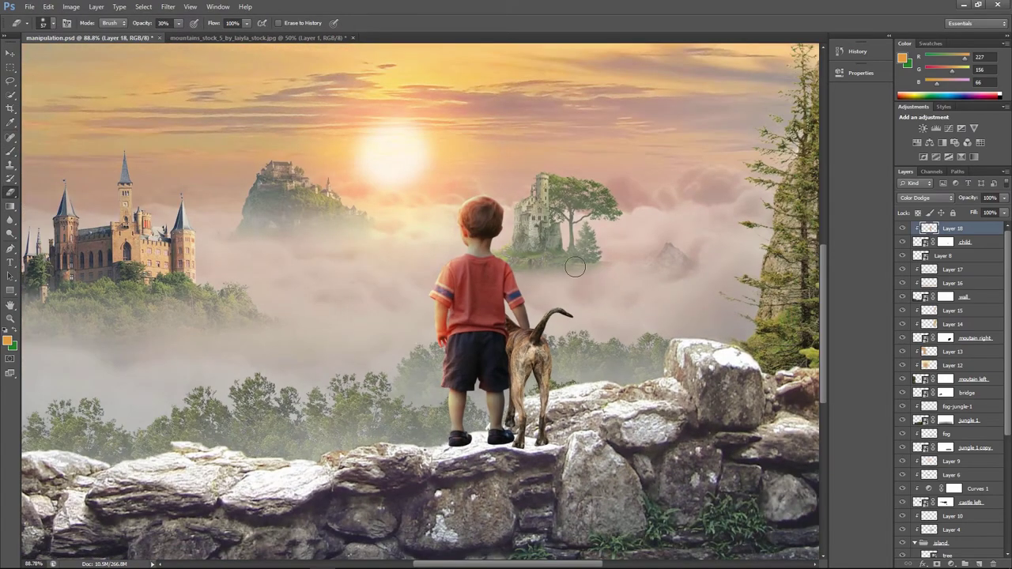
Add Layer 19 clipped to the boy and set it to Multiply
key(b)
alt+click(510, 294)
click(979, 563)
click(925, 197)
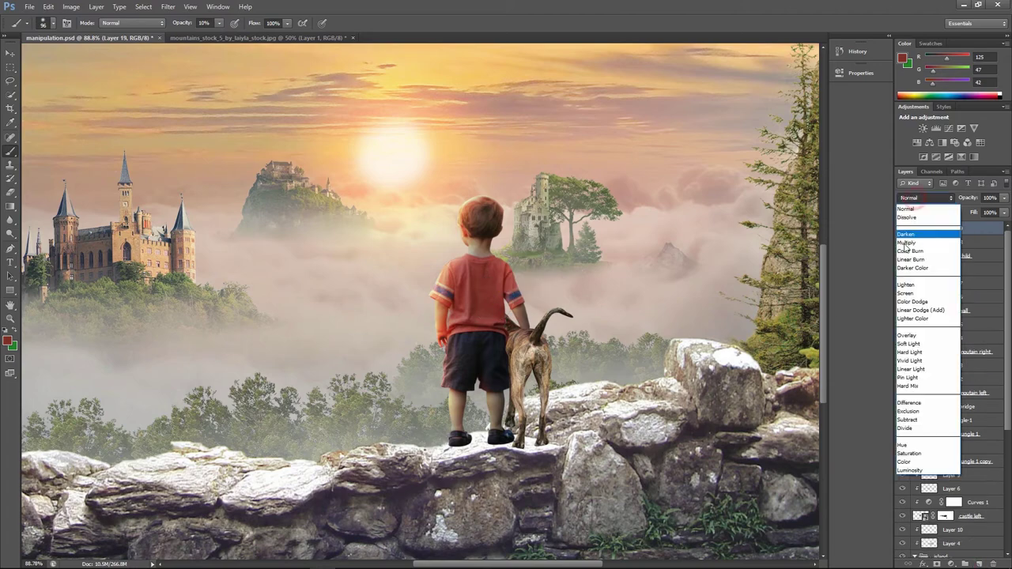
click(906, 242)
Sample the dark navy of the boy's shorts as the shading colour
alt+click(502, 359)
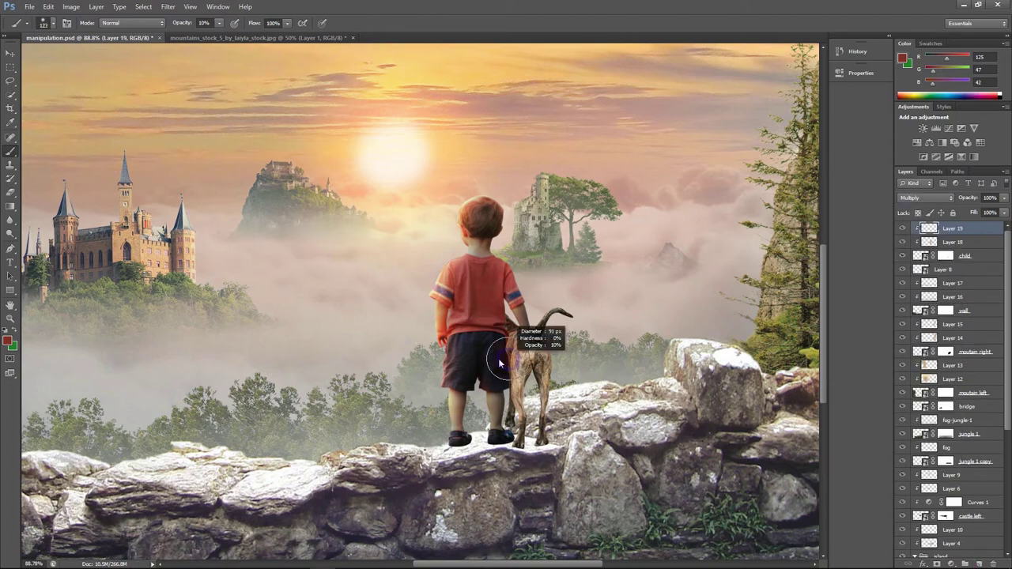
scroll(498, 391, up, 2)
alt+click(486, 237)
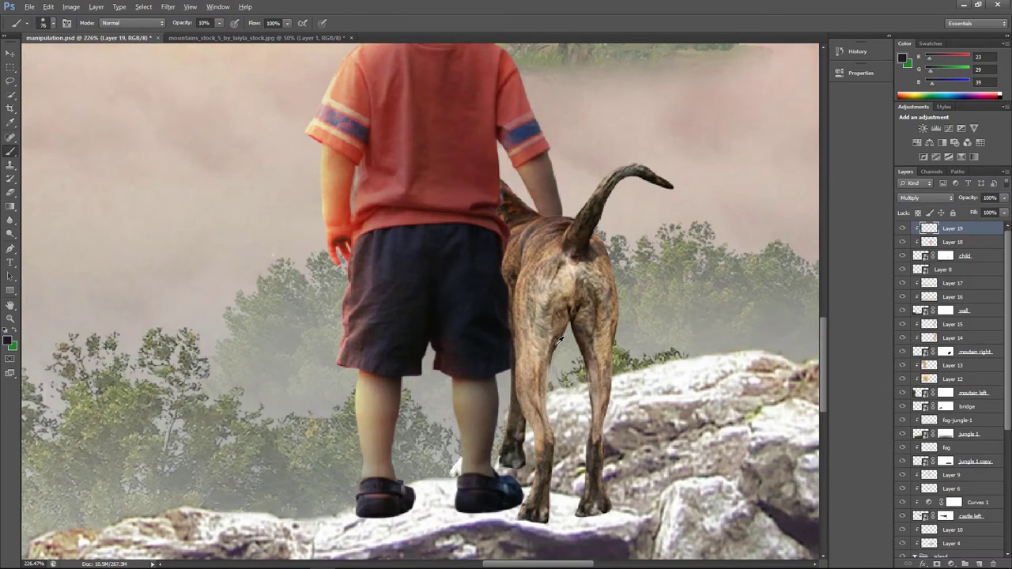
scroll(486, 237, down, 3)
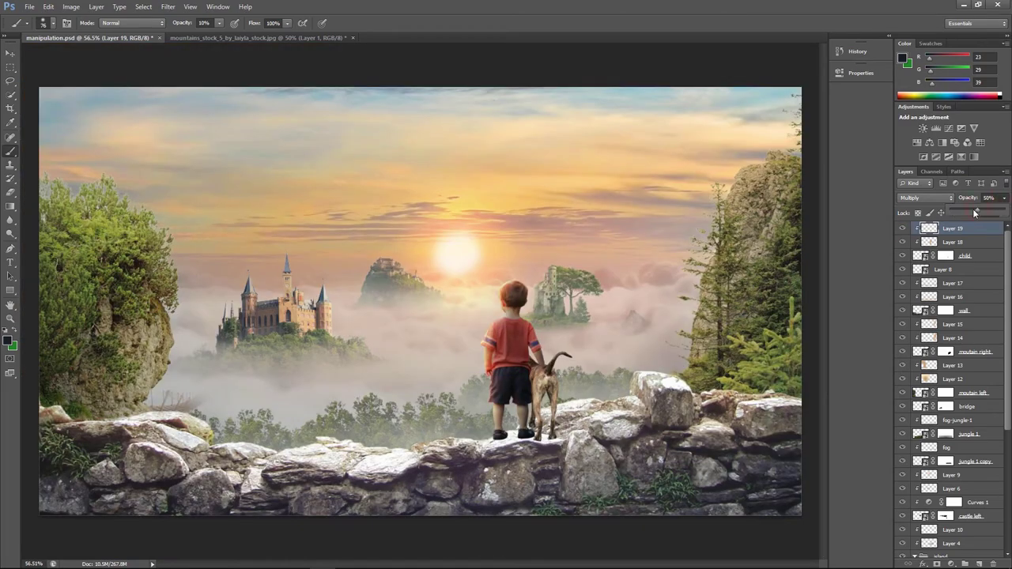
scroll(525, 297, up, 2)
scroll(525, 297, up, 1)
Adjust Layer 18's opacity to tune the strength of the glow
click(952, 242)
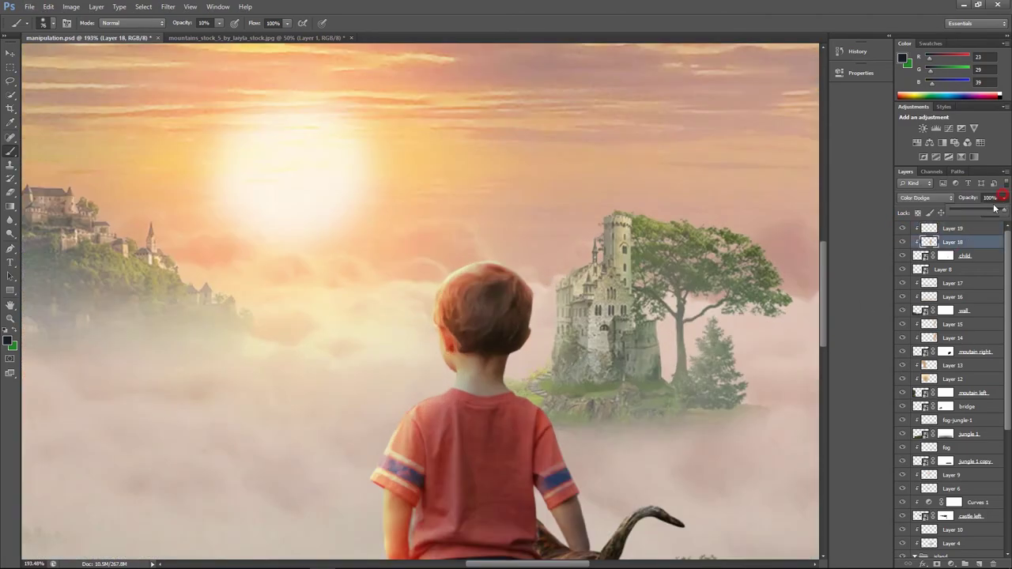
click(1003, 197)
drag(977, 213, 986, 215)
scroll(512, 375, down, 1)
Hide the boy and add a Multiply layer above the dog, shading its shoulder and back
click(902, 255)
click(941, 270)
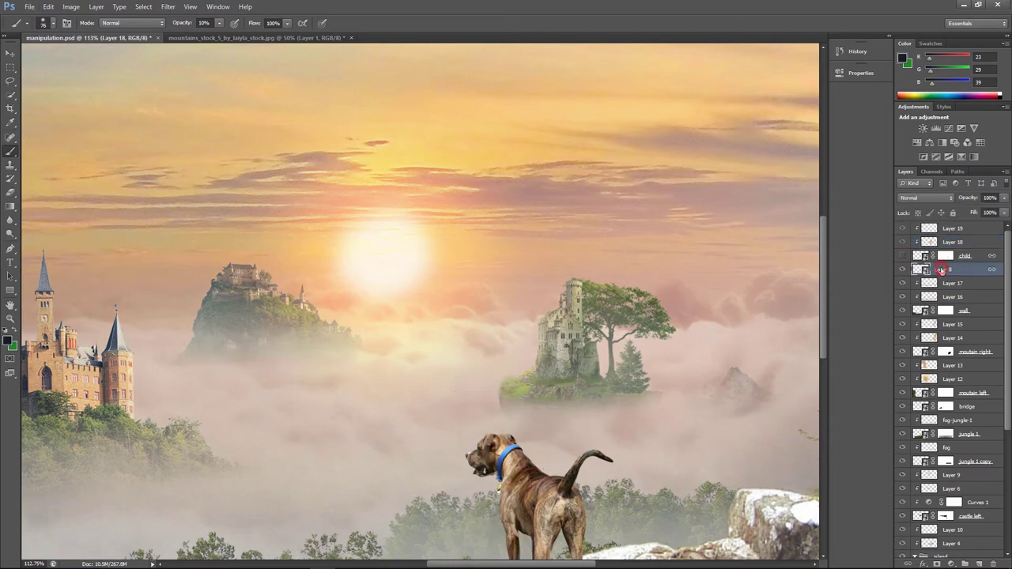
scroll(804, 290, down, 3)
scroll(554, 411, up, 2)
scroll(553, 411, down, 3)
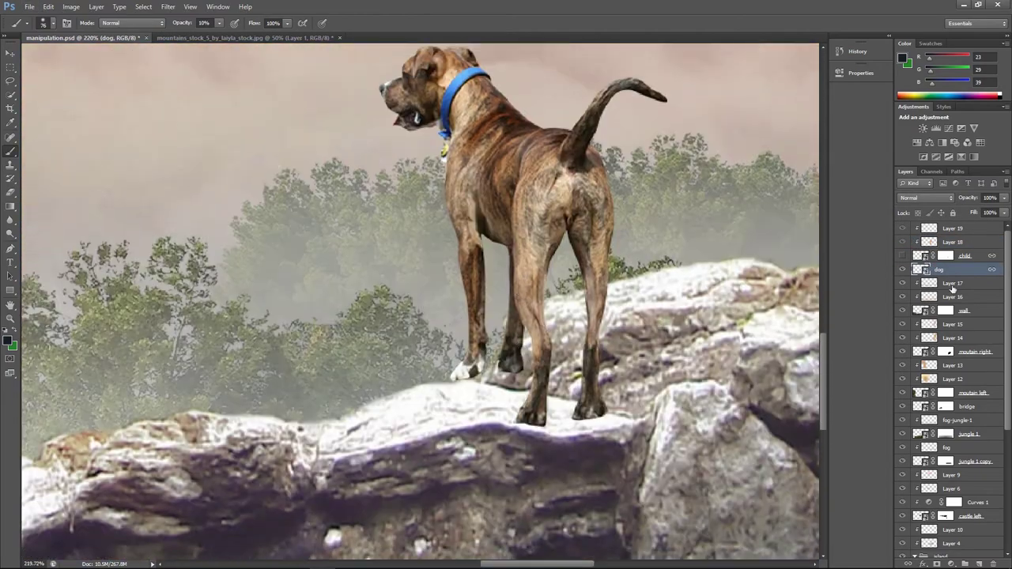
click(978, 563)
click(925, 197)
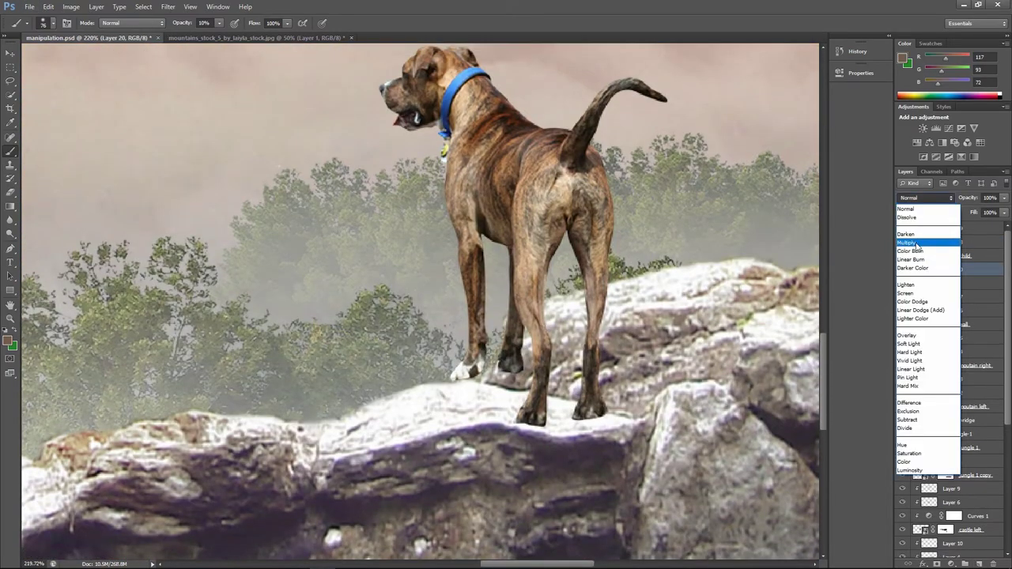
click(921, 245)
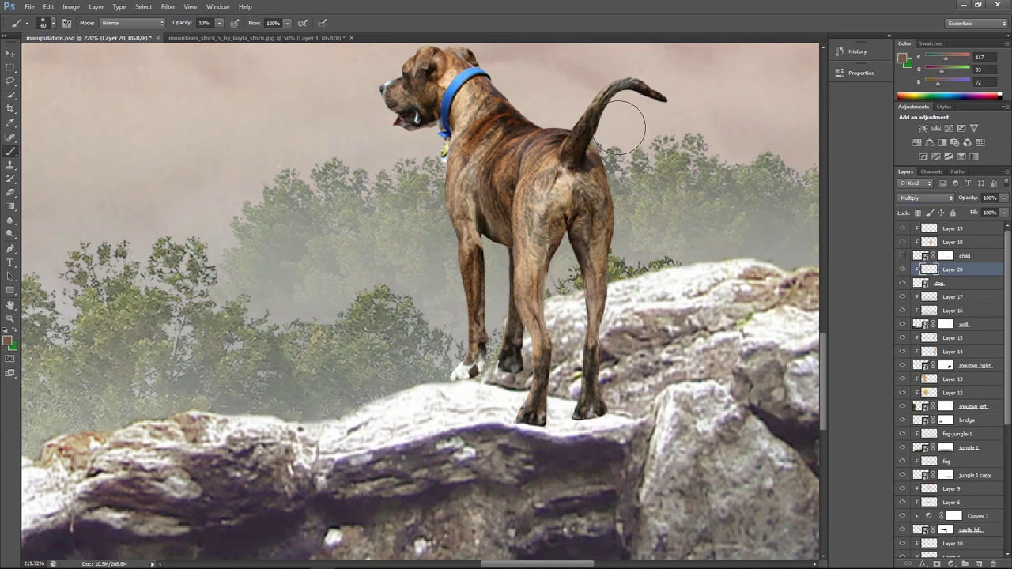
drag(462, 87, 487, 146)
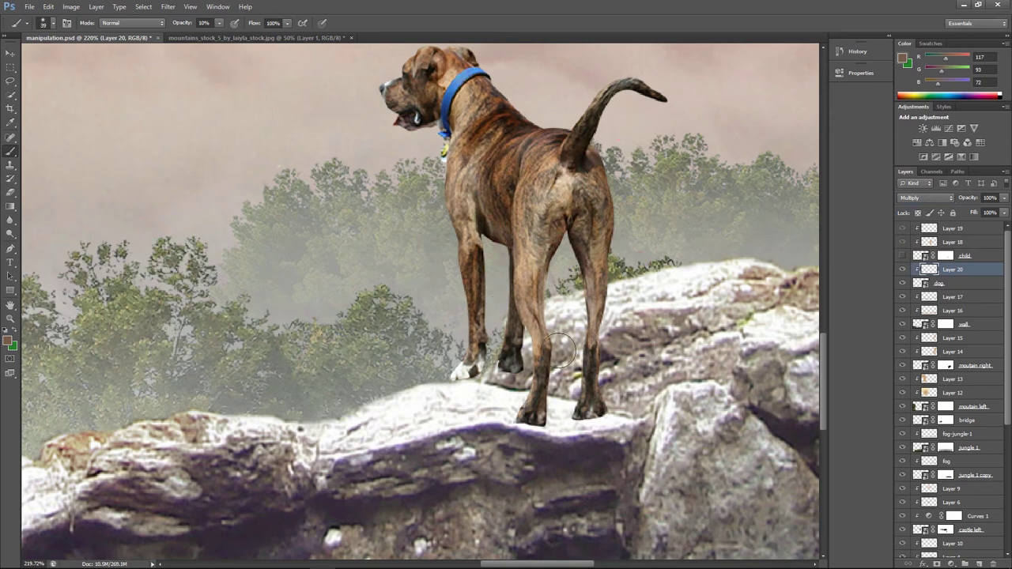
Add Layer 21 in Color Dodge with a light colour sampled from the dog for highlights
click(978, 563)
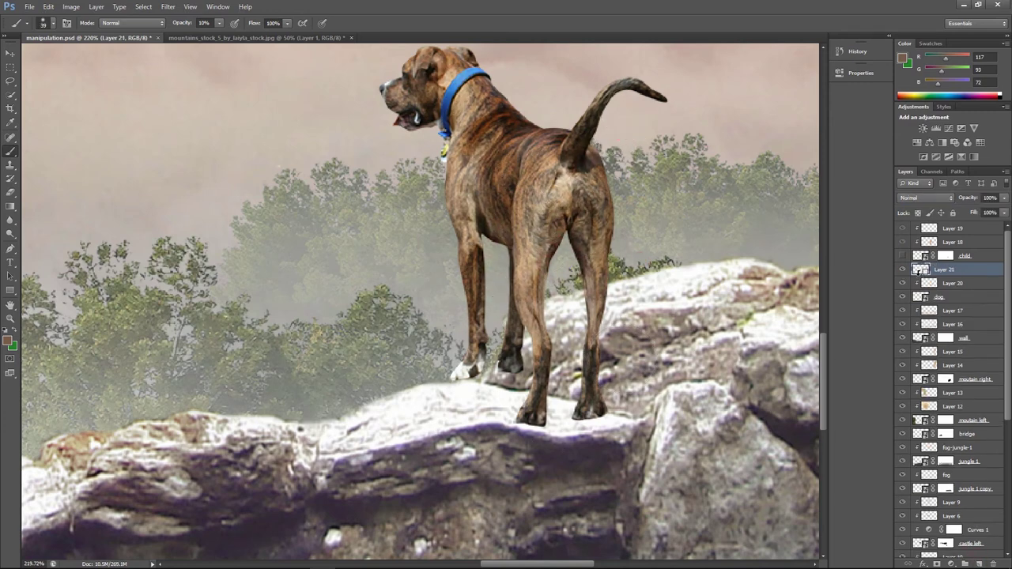
click(925, 198)
click(913, 301)
alt+click(472, 227)
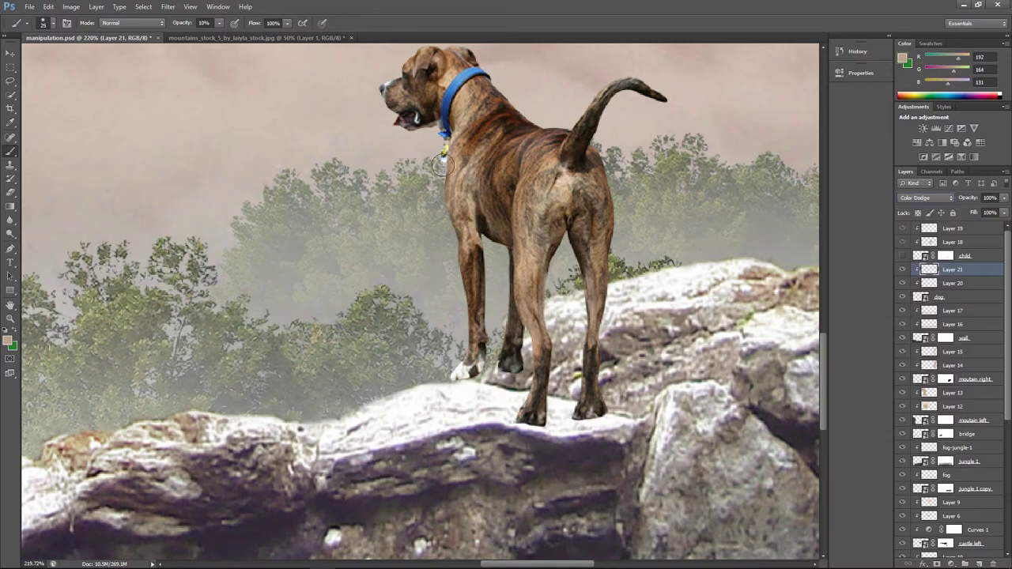
scroll(510, 247, up, 3)
scroll(510, 247, up, 2)
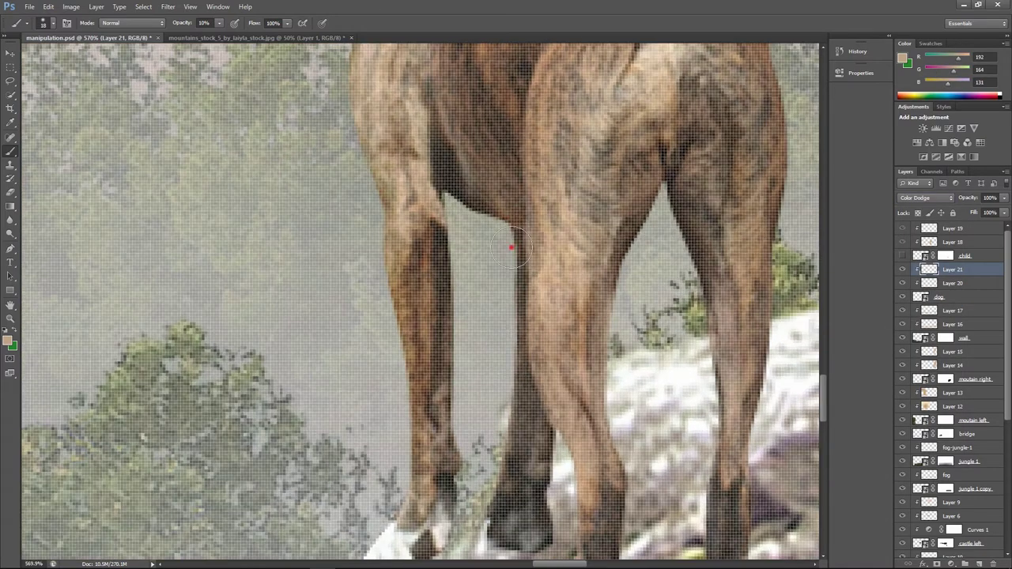
scroll(561, 475, down, 2)
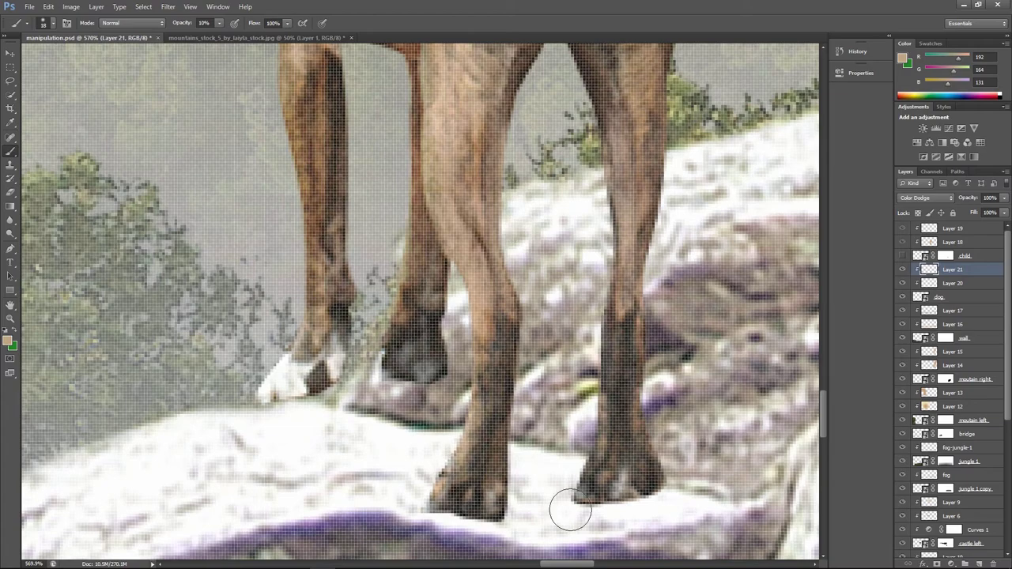
scroll(565, 508, up, 2)
scroll(550, 443, up, 5)
scroll(544, 411, down, 3)
scroll(474, 261, down, 3)
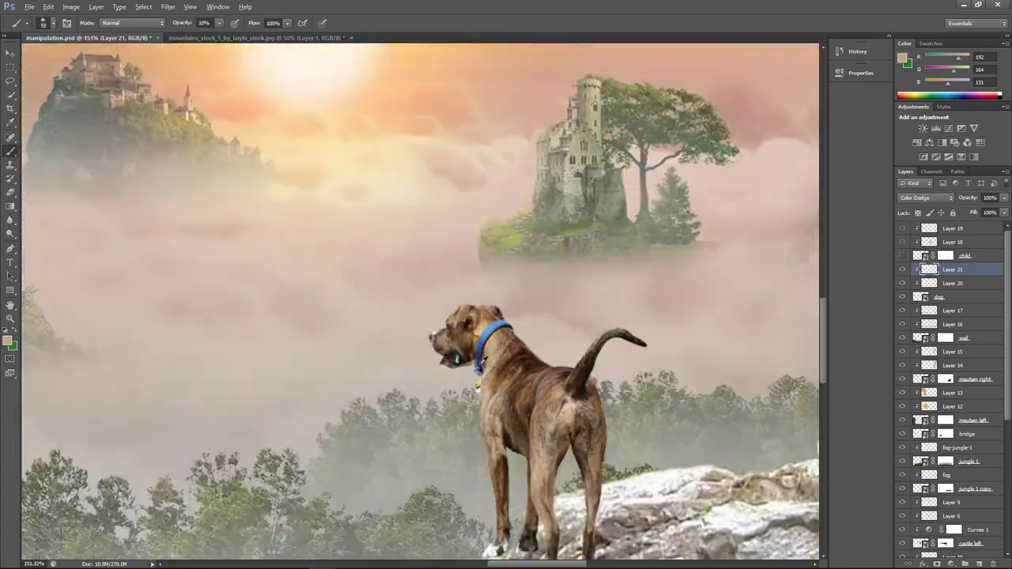
scroll(474, 261, down, 2)
Set the highlight layer's opacity to 56% and show the boy again
click(902, 268)
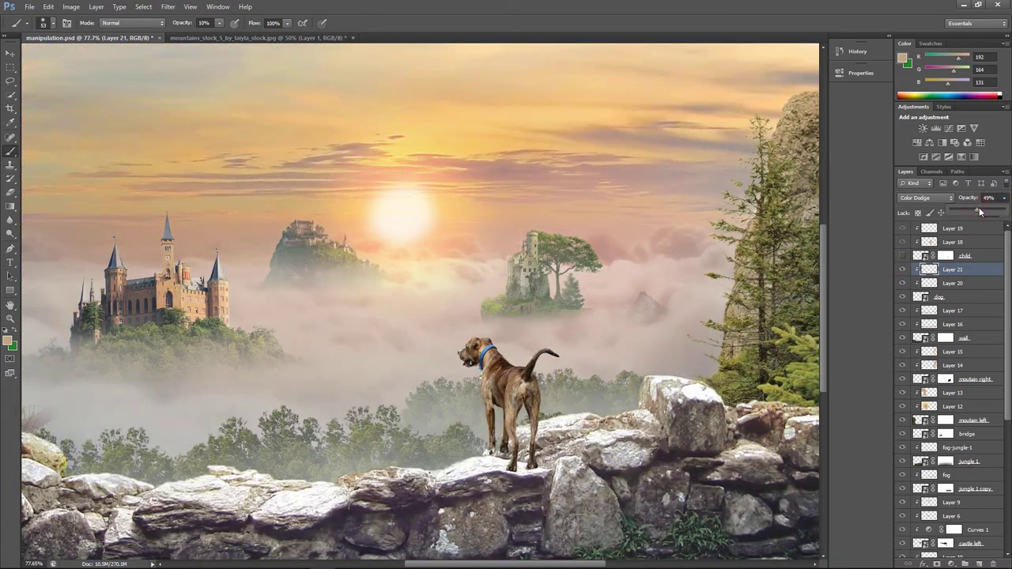
drag(980, 212, 984, 212)
click(902, 255)
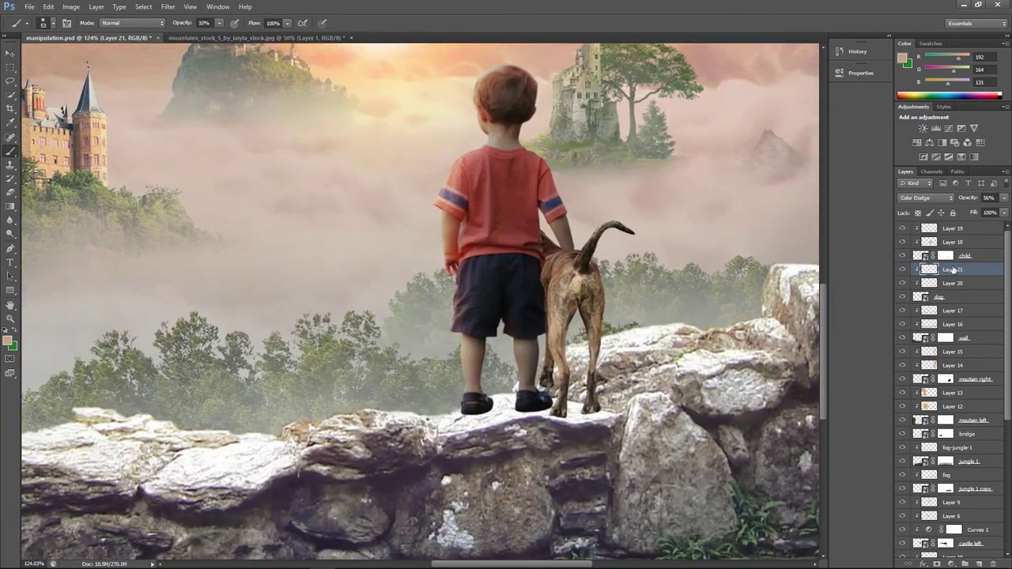
Add a 'shadow' layer below the dog and paint black under the dog's feet down the wall
click(953, 310)
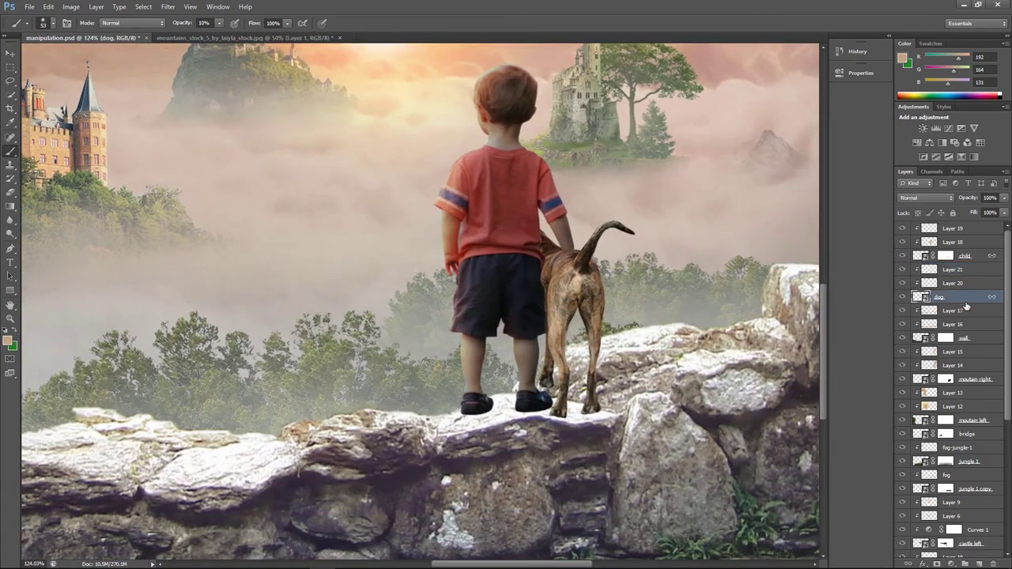
key(ctrl+shift+alt+n)
double_click(945, 309)
text(shadow)
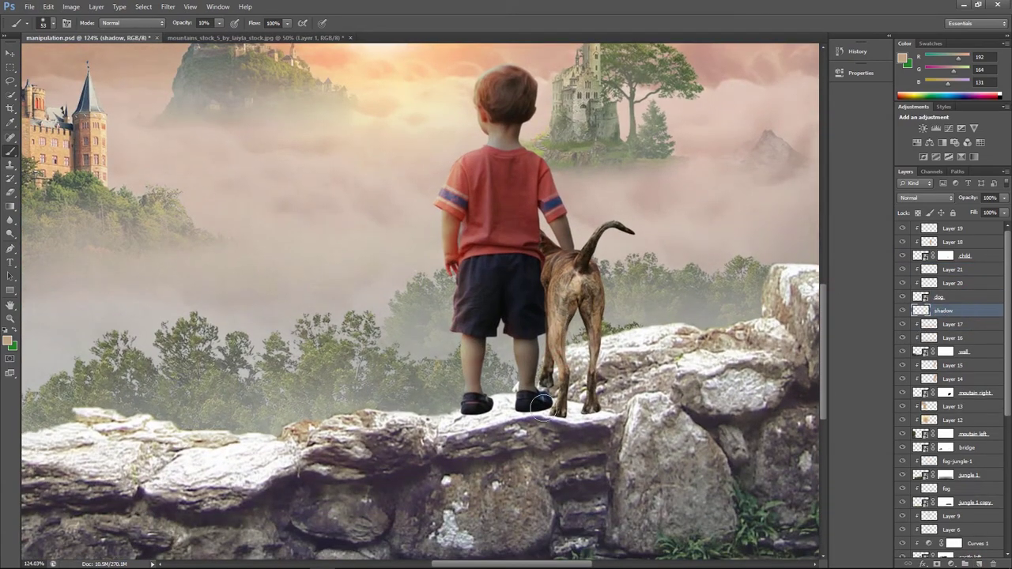
drag(473, 408, 490, 463)
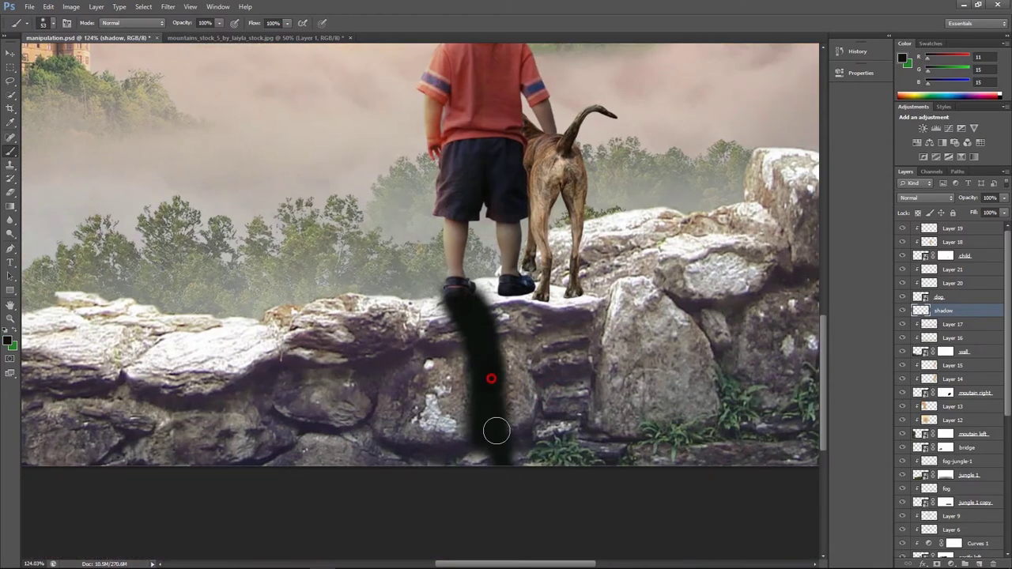
mouse_move(544, 309)
mouse_down()
mouse_move(565, 293)
mouse_move(589, 432)
mouse_move(680, 474)
mouse_up()
scroll(564, 293, up, 2)
scroll(553, 332, up, 2)
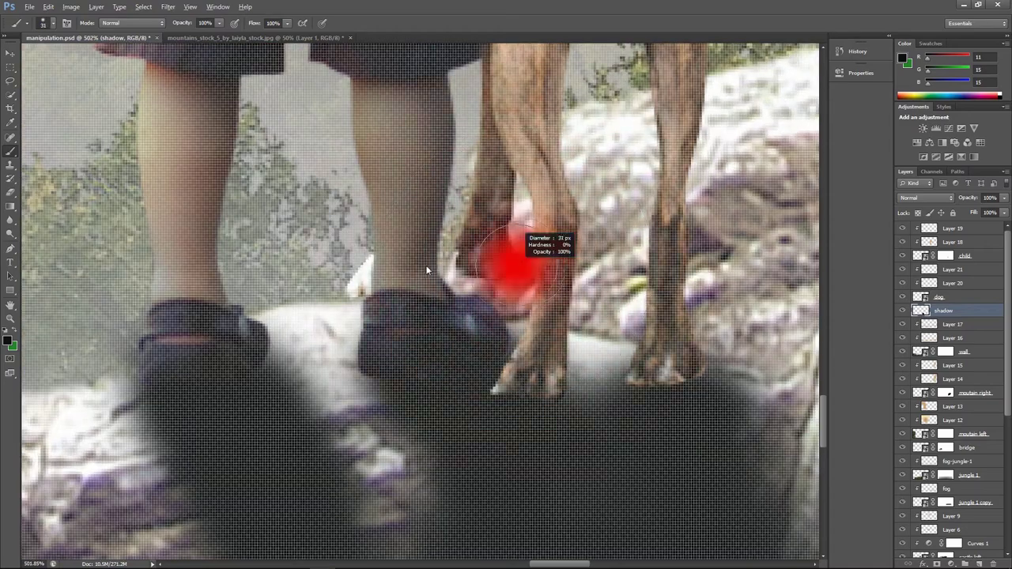
Paint shadow around the boy's left shoe with a 31 px brush
drag(515, 277, 535, 306)
scroll(536, 305, down, 5)
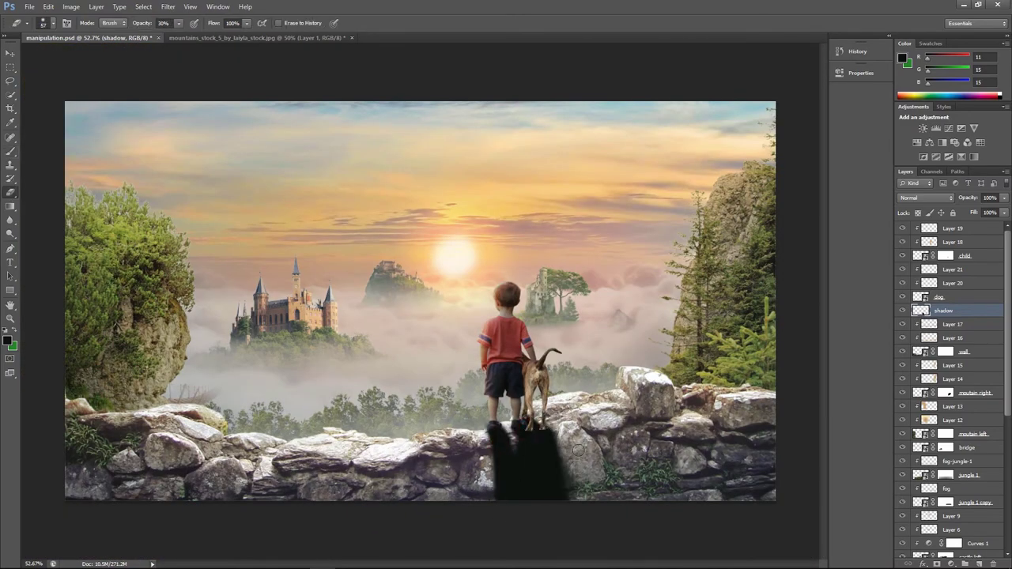
scroll(557, 498, up, 5)
scroll(527, 467, up, 4)
mouse_move(480, 377)
mouse_down()
mouse_move(427, 370)
mouse_move(599, 316)
mouse_move(711, 332)
mouse_up()
double_click(919, 255)
scroll(534, 316, up, 5)
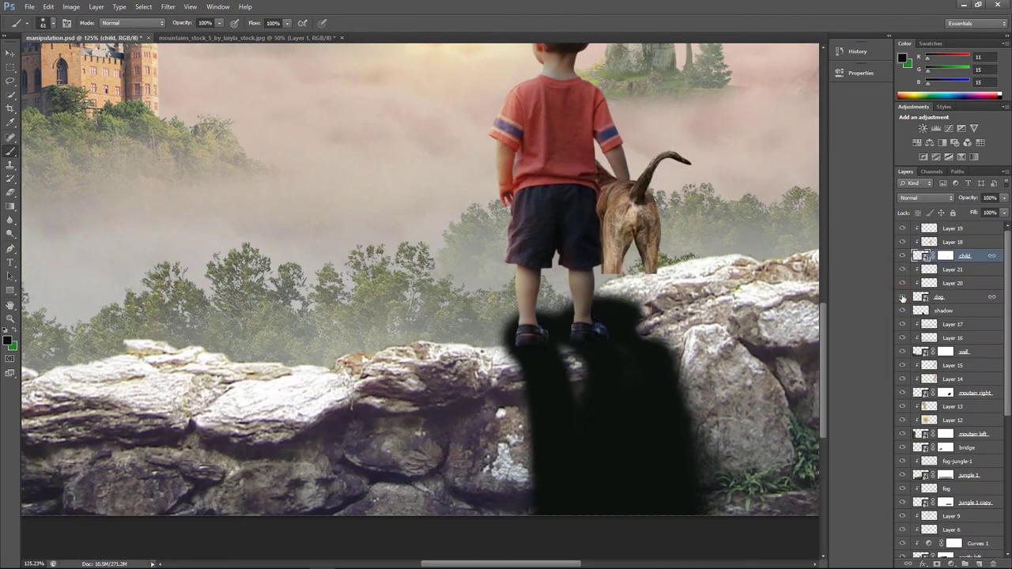
Check the dog's embedded source image, then return to the composite's shadow layer
double_click(903, 298)
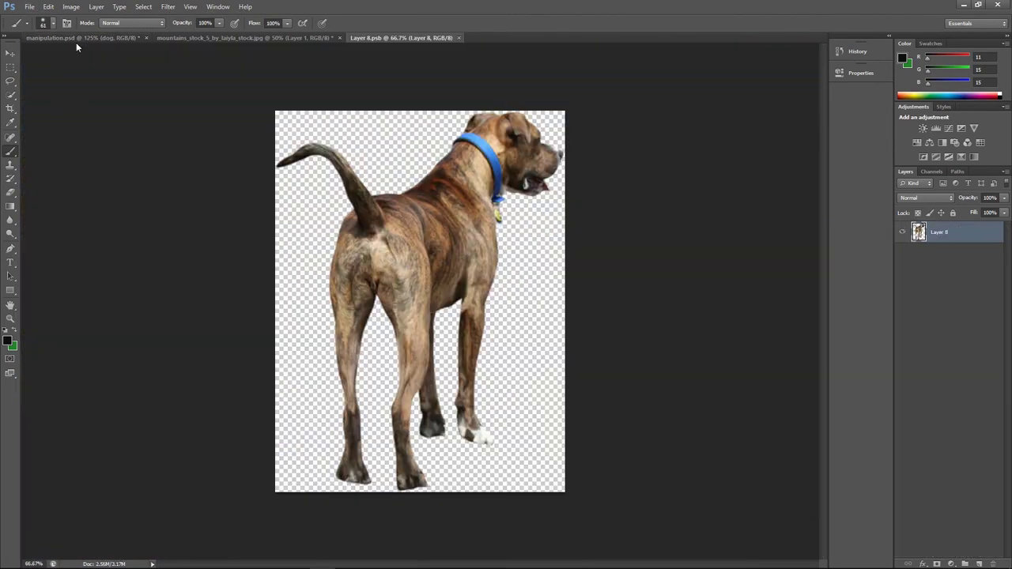
click(79, 37)
click(945, 297)
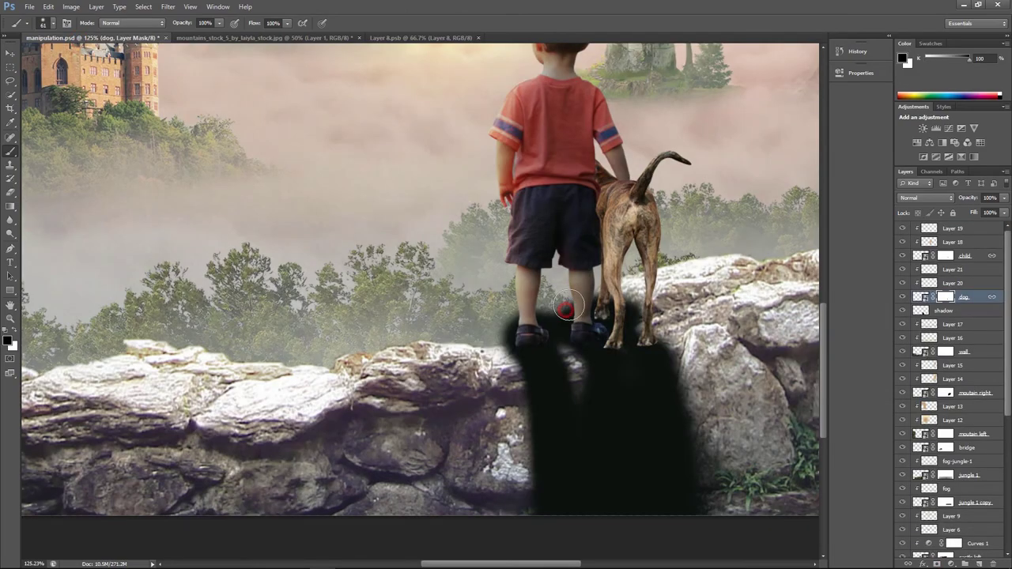
scroll(565, 309, down, 5)
scroll(565, 309, down, 3)
scroll(437, 316, up, 8)
scroll(437, 315, up, 4)
key(alt+bracketleft)
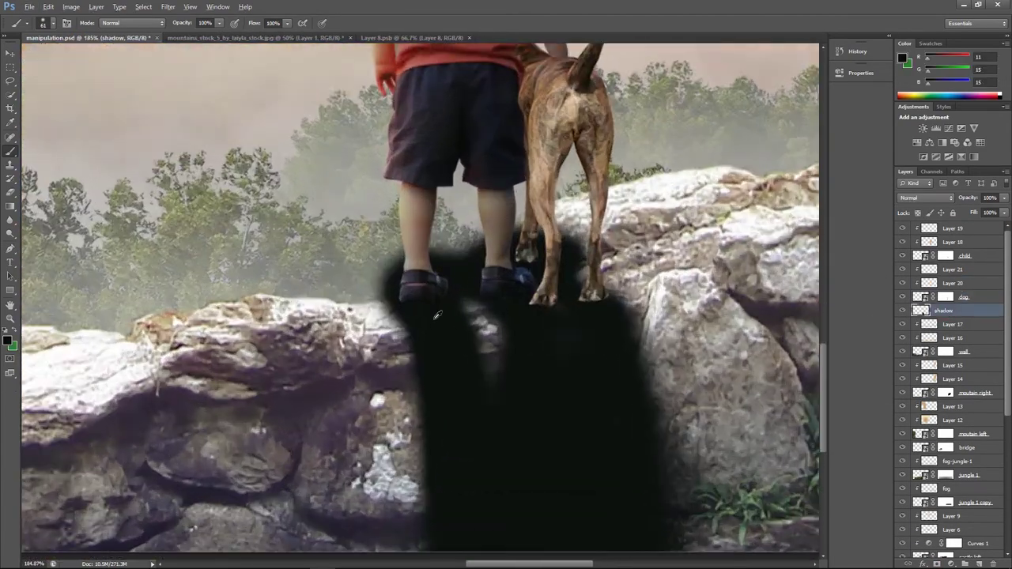
scroll(334, 354, up, 3)
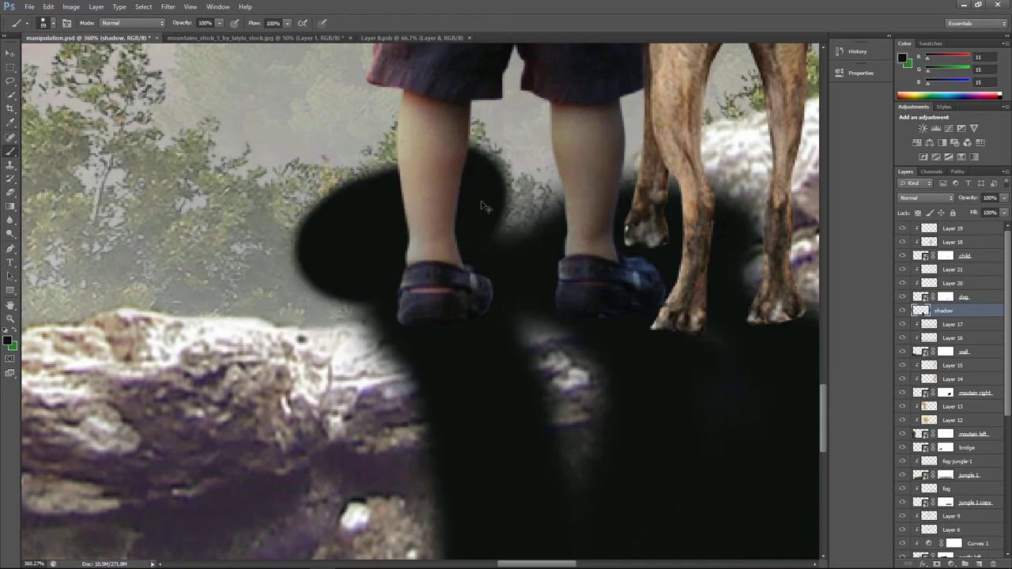
Erase the shadow between the boy's feet and beside the dog's legs at full strength
key(e)
key(3)
right_click(348, 227)
key(Escape)
key(0)
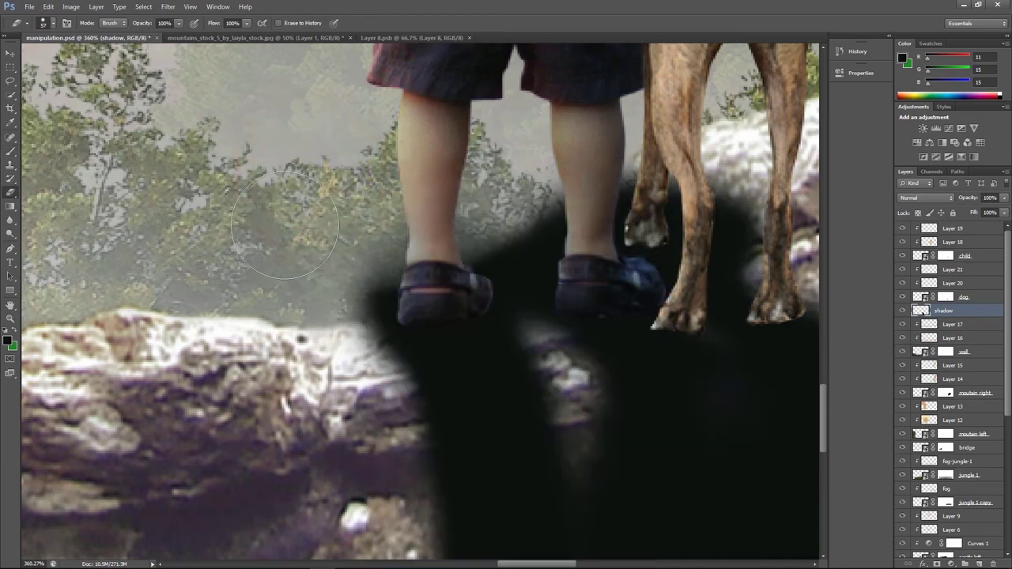
mouse_move(324, 289)
mouse_down()
mouse_move(553, 237)
mouse_move(521, 253)
mouse_move(553, 316)
mouse_up()
drag(585, 268, 378, 345)
key(ctrl+alt+z)
key(ctrl+alt+z)
key(ctrl+alt+z)
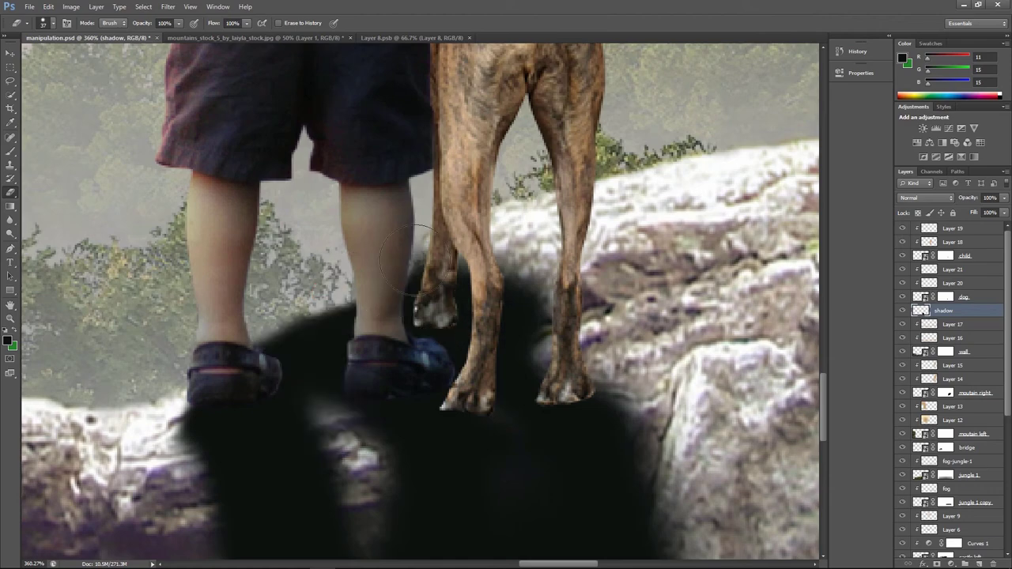
drag(505, 253, 581, 303)
Erase more shadow between the boy's feet and a curved strip beside the dog's leg
scroll(583, 303, down, 1)
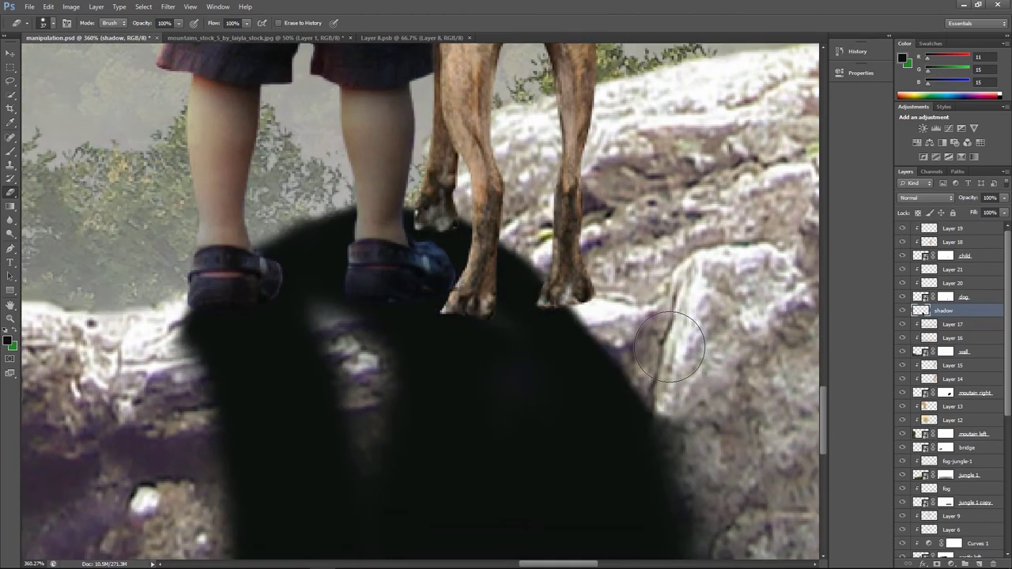
scroll(575, 291, down, 1)
drag(462, 316, 481, 305)
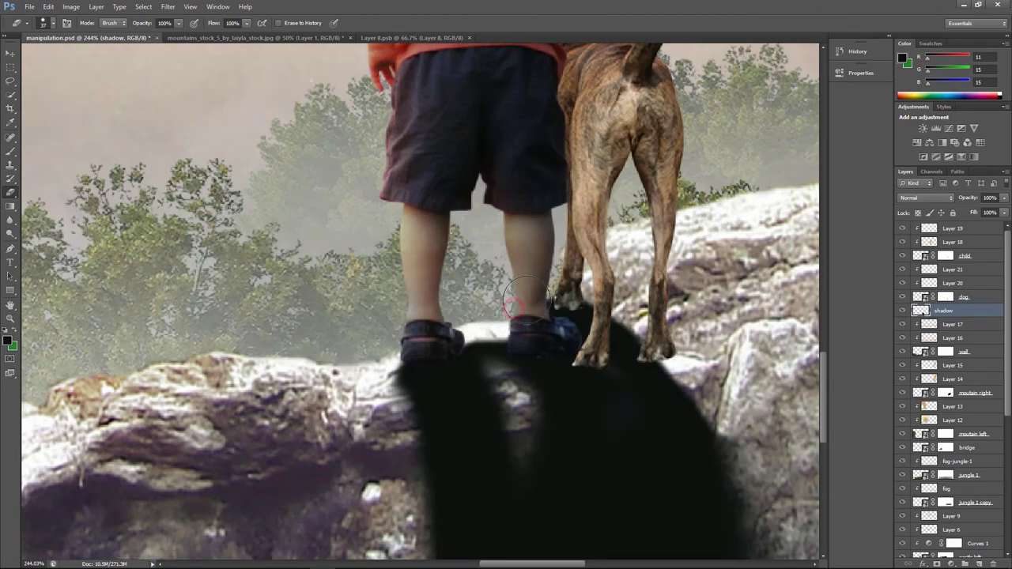
scroll(522, 300, up, 1)
scroll(513, 310, up, 1)
drag(518, 253, 513, 310)
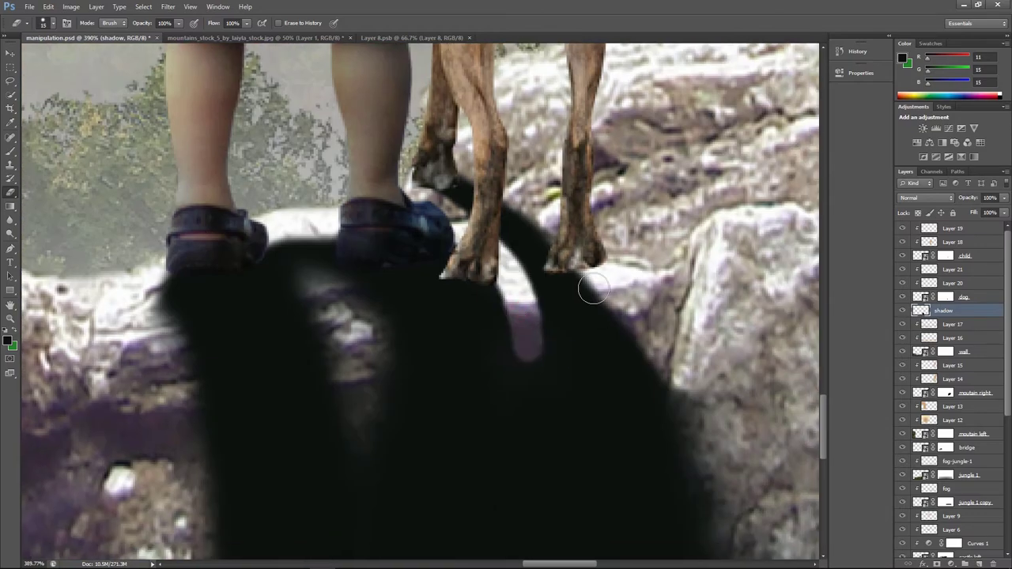
Paint shadow right of the dog's rear leg and trim it above the boy's right shoe
key(b)
drag(605, 272, 640, 425)
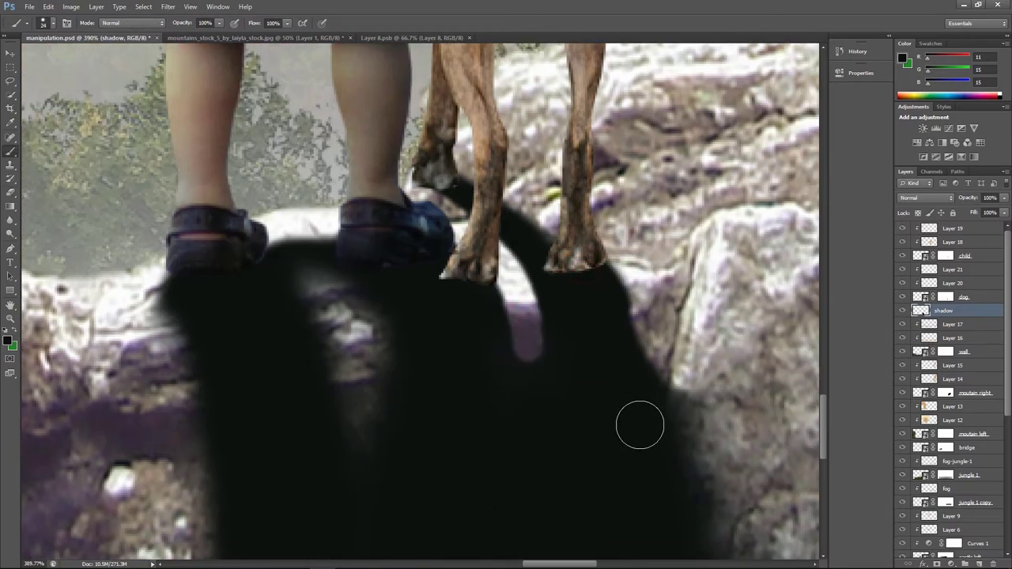
key(e)
mouse_move(332, 277)
mouse_down()
mouse_move(316, 245)
mouse_move(321, 264)
mouse_up()
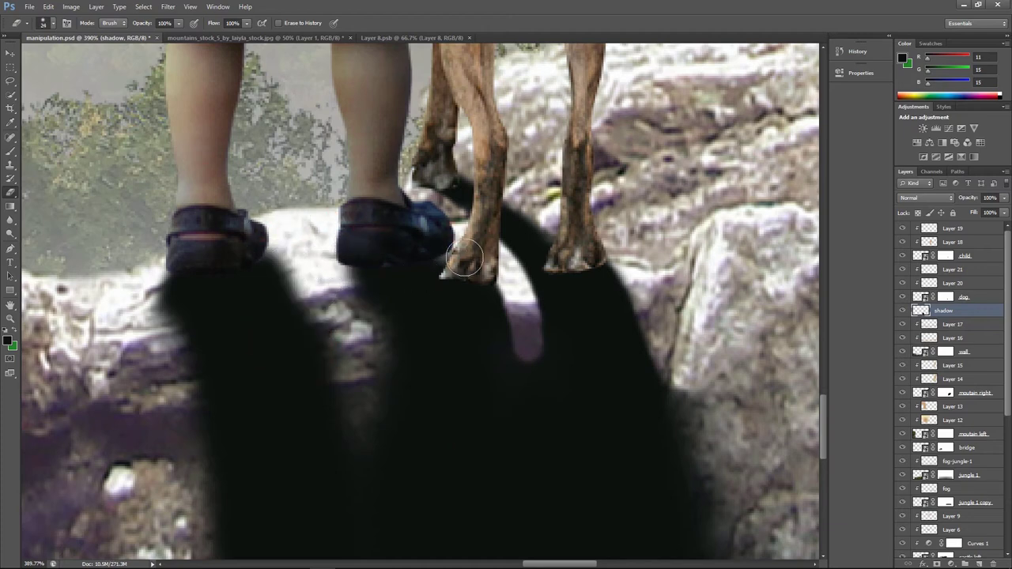
key(b)
drag(481, 192, 466, 192)
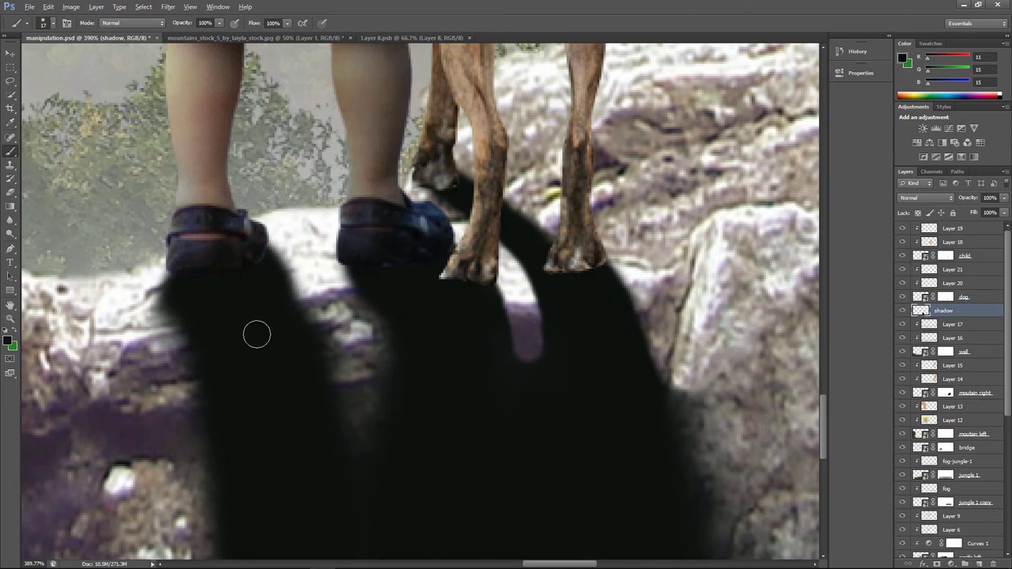
Apply a 1.8-pixel Gaussian Blur to the shadow layer and add a layer mask
key(ctrl+0)
scroll(316, 302, up, 5)
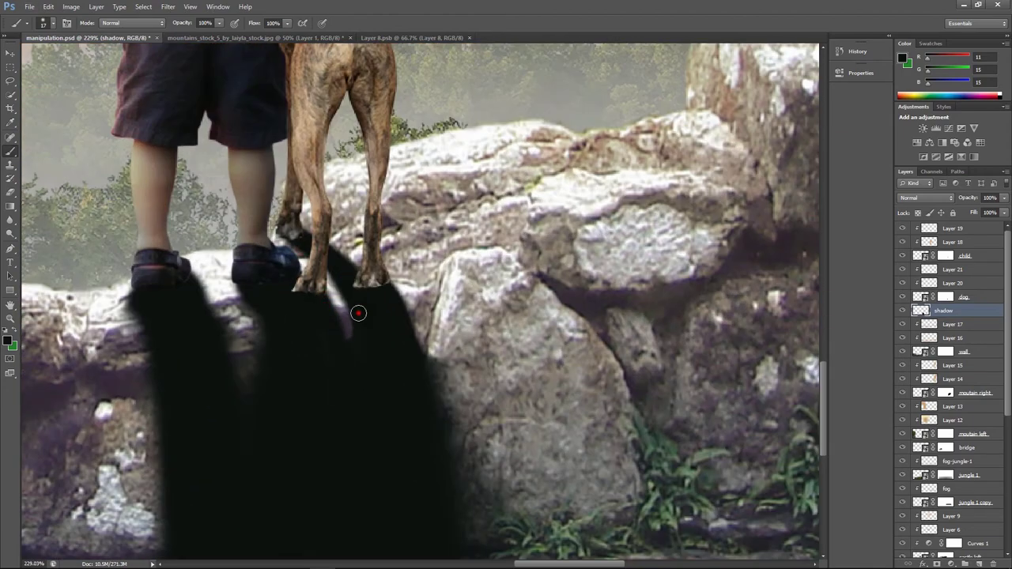
scroll(358, 313, down, 4)
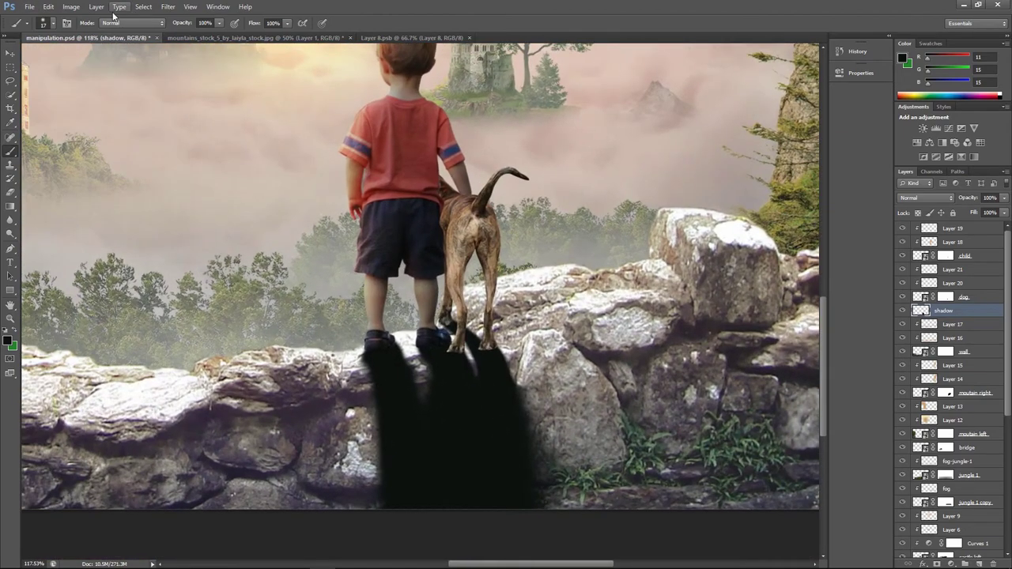
click(168, 6)
click(348, 190)
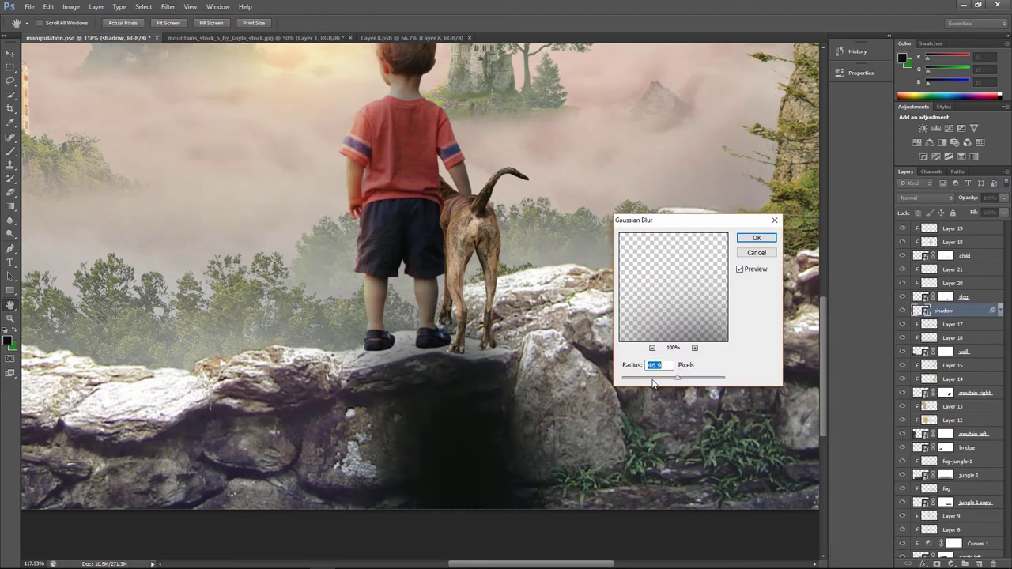
drag(653, 384, 633, 380)
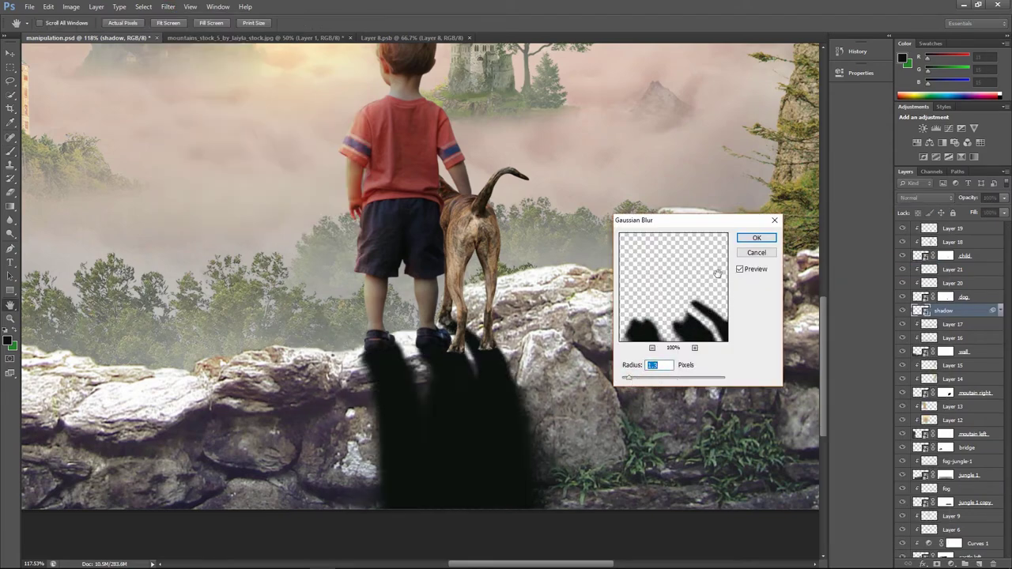
key(Return)
click(937, 564)
Fade the lower shadow on the rocks and switch the shadow layer to Multiply
key(b)
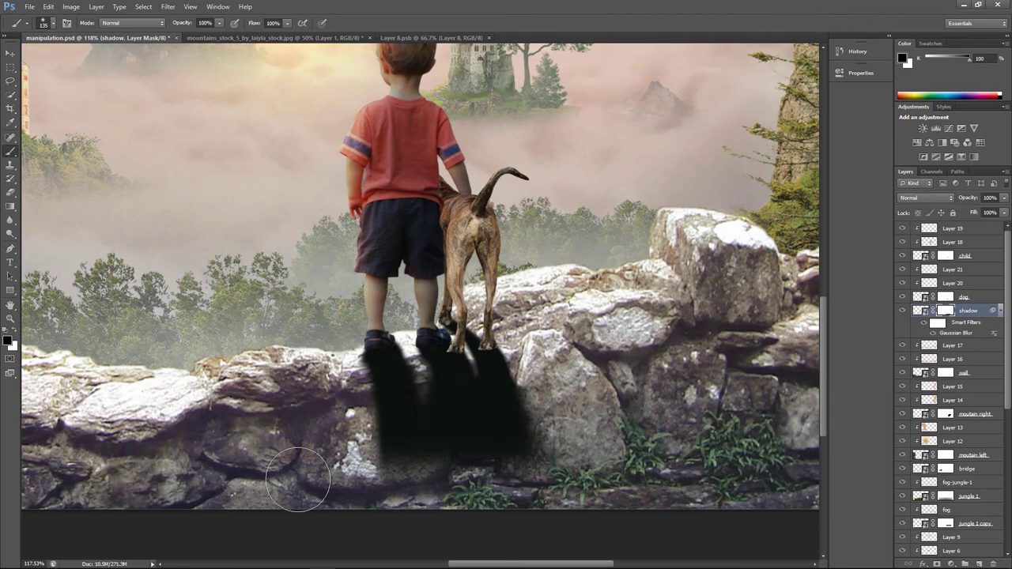
mouse_move(365, 475)
mouse_down()
mouse_move(524, 451)
mouse_move(316, 407)
mouse_up()
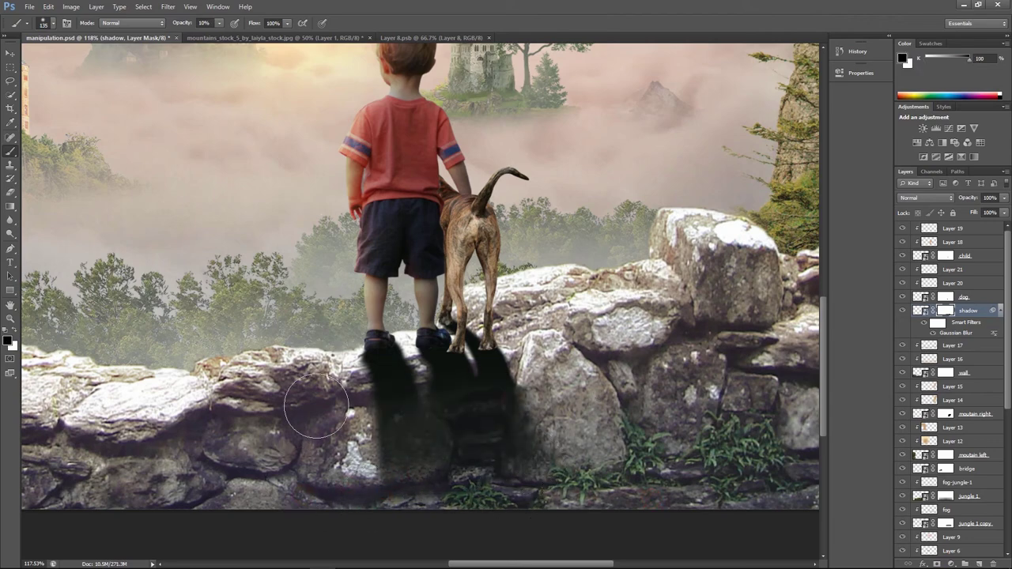
scroll(392, 366, up, 3)
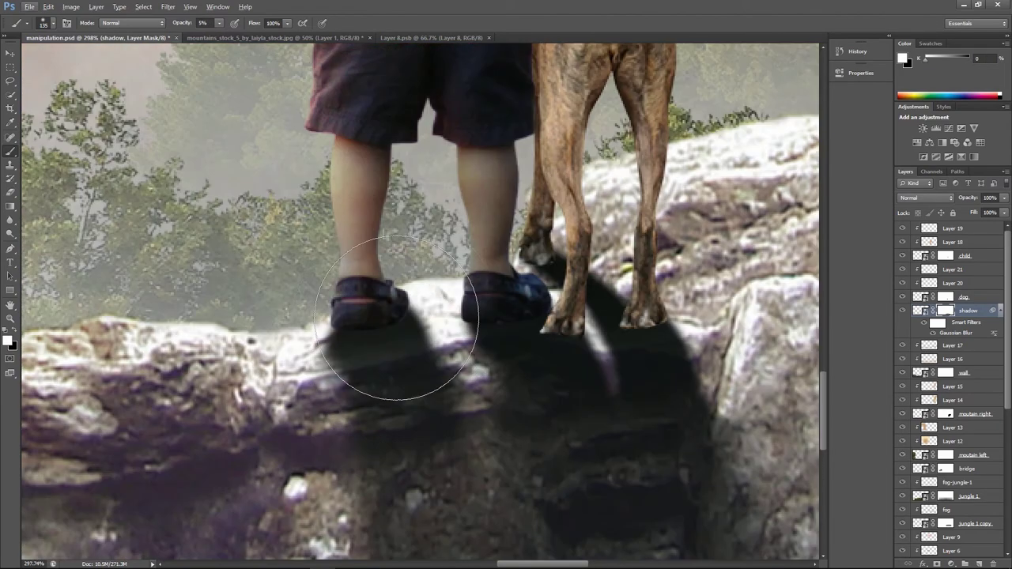
key(x)
key(5)
drag(363, 333, 346, 327)
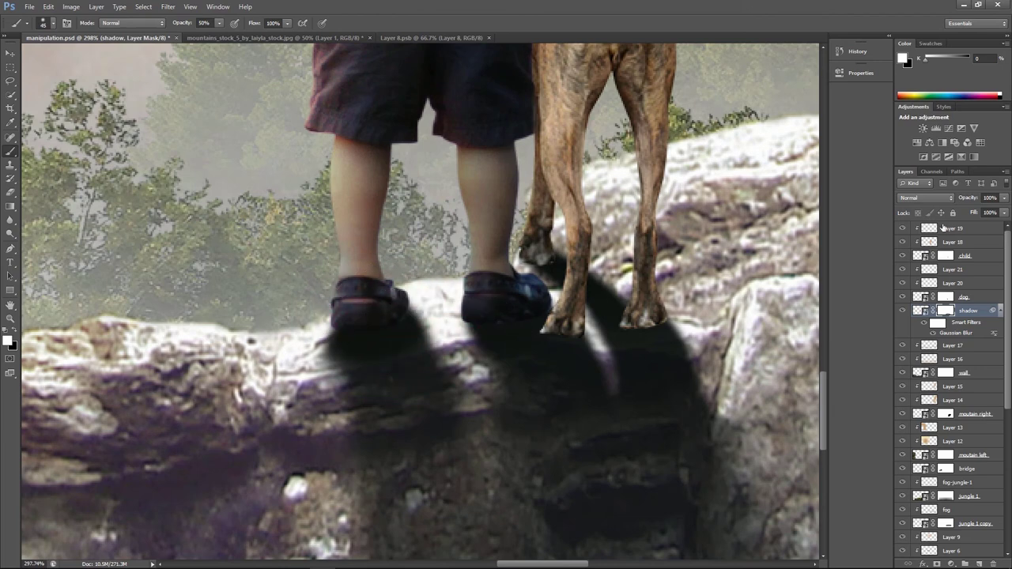
click(924, 198)
click(921, 249)
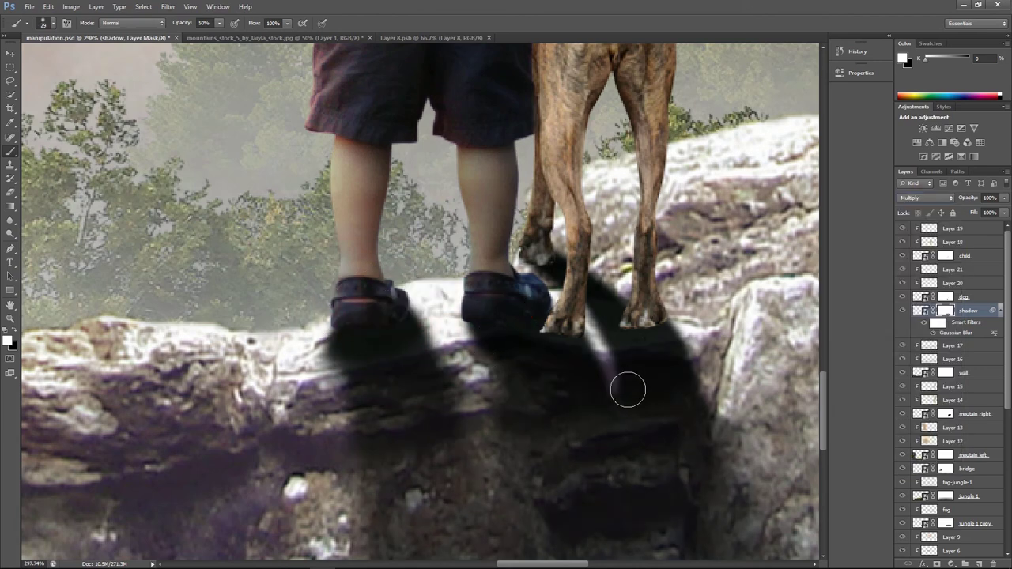
Alternate black and white on the mask brush, resizing it and dropping opacity to 3%
key(x)
drag(638, 383, 668, 383)
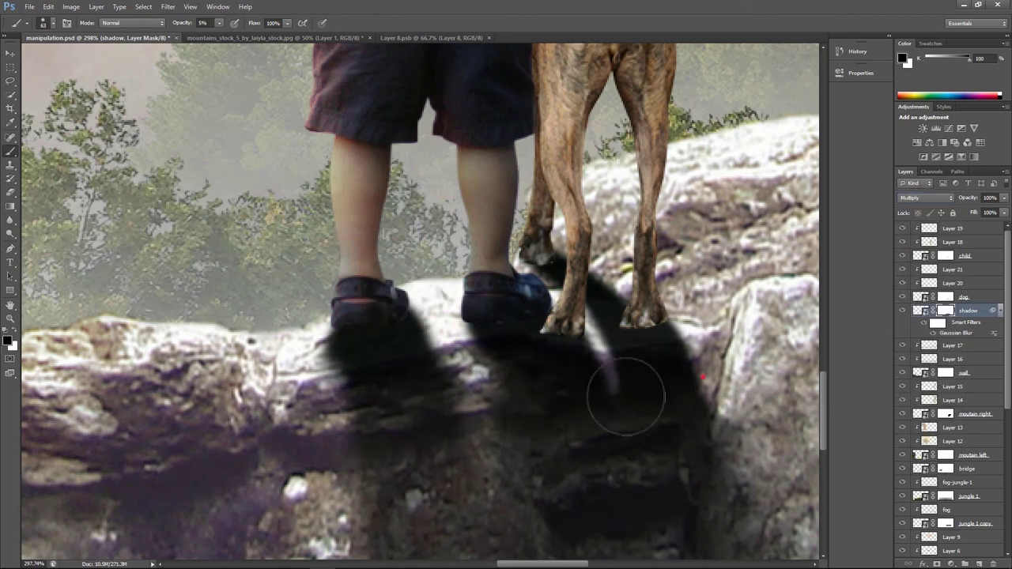
key(x)
drag(637, 324, 605, 325)
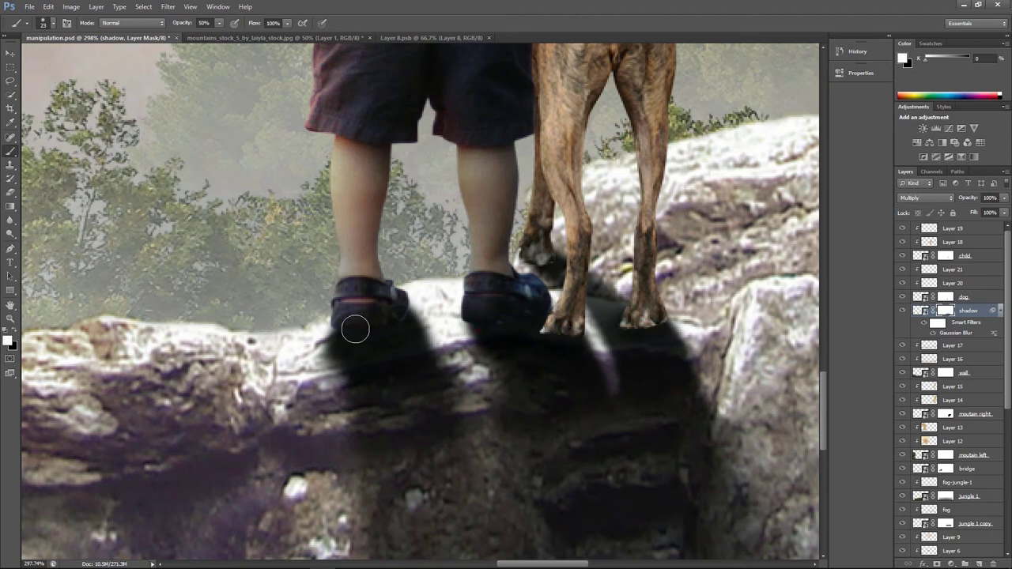
key(x)
drag(290, 406, 341, 407)
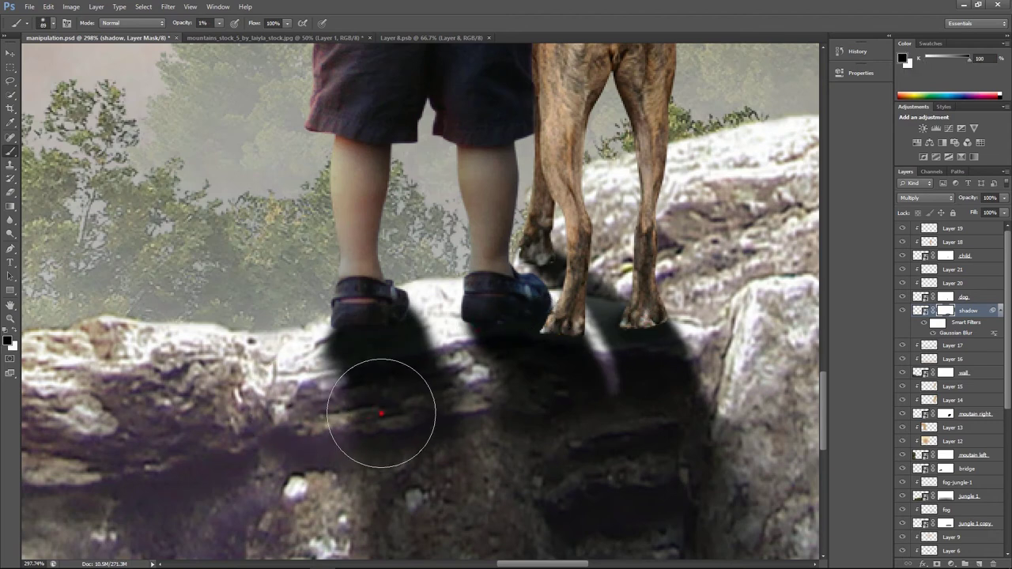
key(0)
key(3)
scroll(672, 451, down, 5)
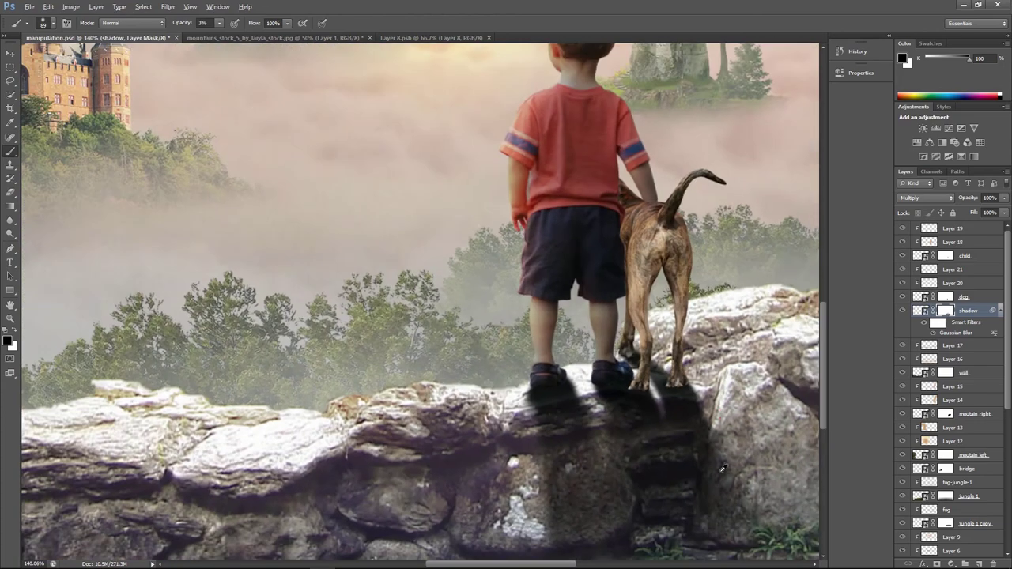
scroll(577, 474, up, 2)
scroll(379, 348, up, 2)
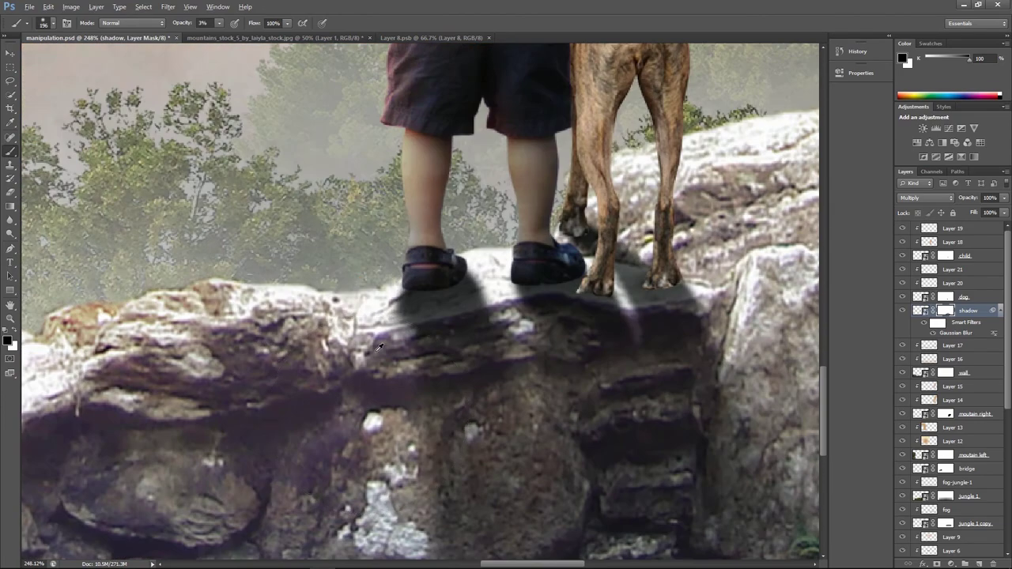
Set the mask brush to 60% opacity, resizing it from about 30 px to 150 px
key(x)
key(6)
drag(443, 288, 418, 286)
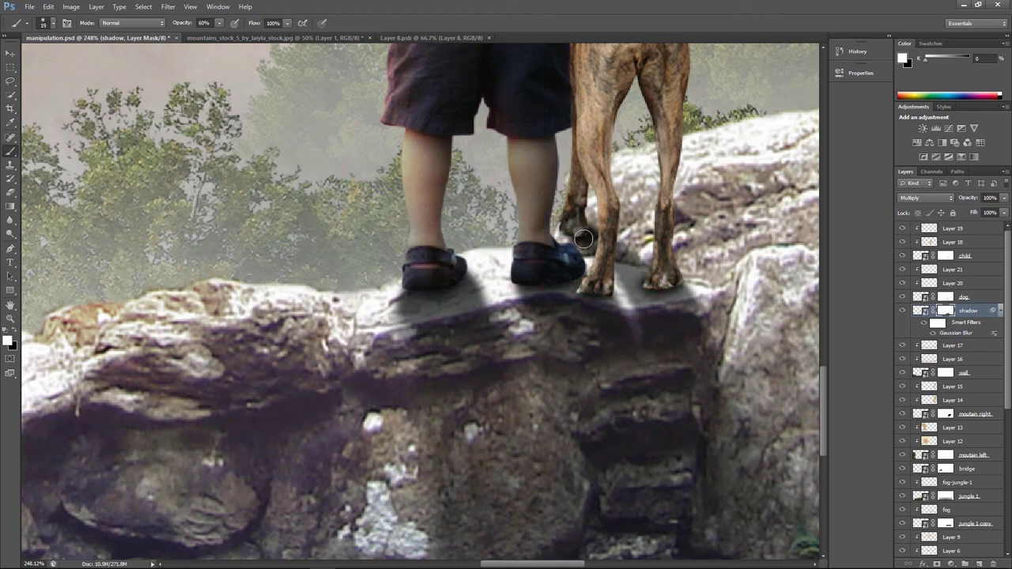
scroll(568, 229, down, 3)
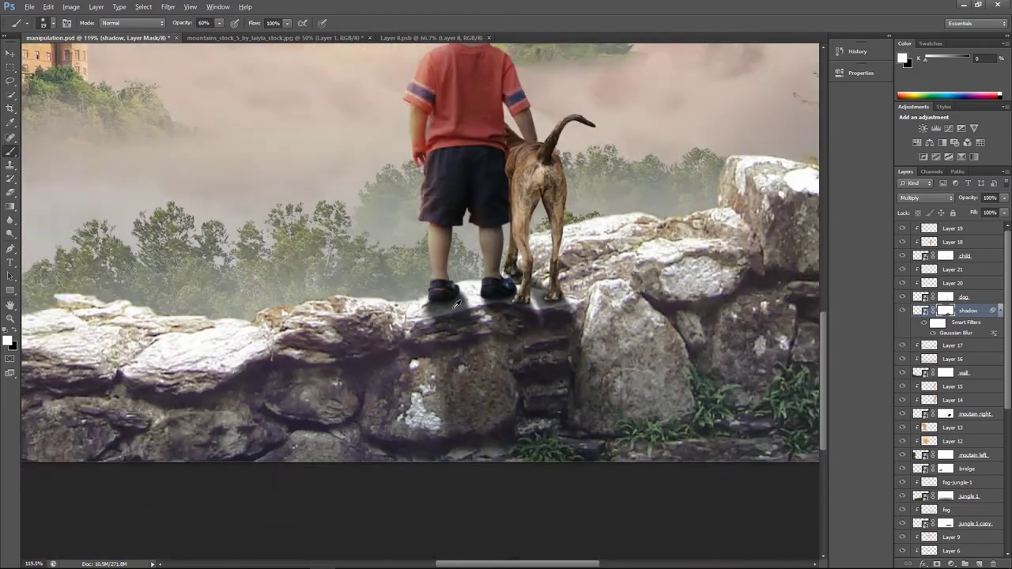
scroll(567, 229, down, 2)
scroll(526, 325, up, 5)
key(x)
drag(525, 327, 277, 324)
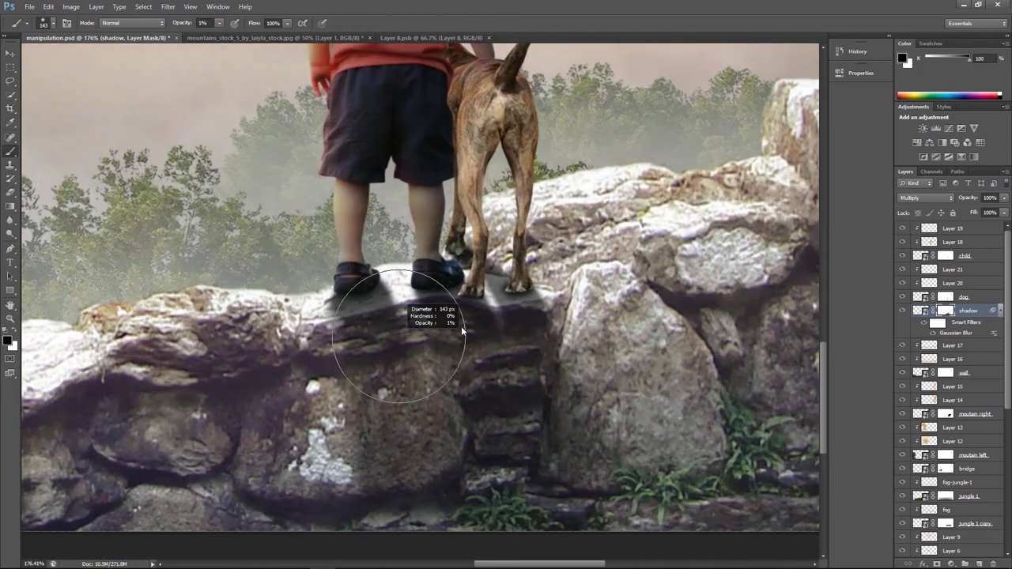
Enlarge the brush slightly and create a new empty Layer 22
scroll(323, 276, up, 3)
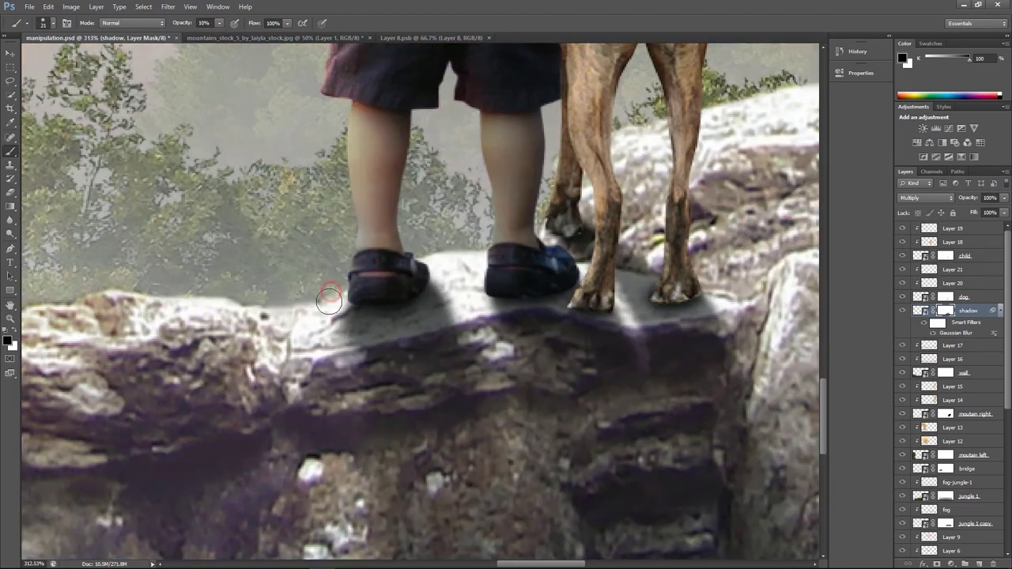
drag(452, 293, 485, 336)
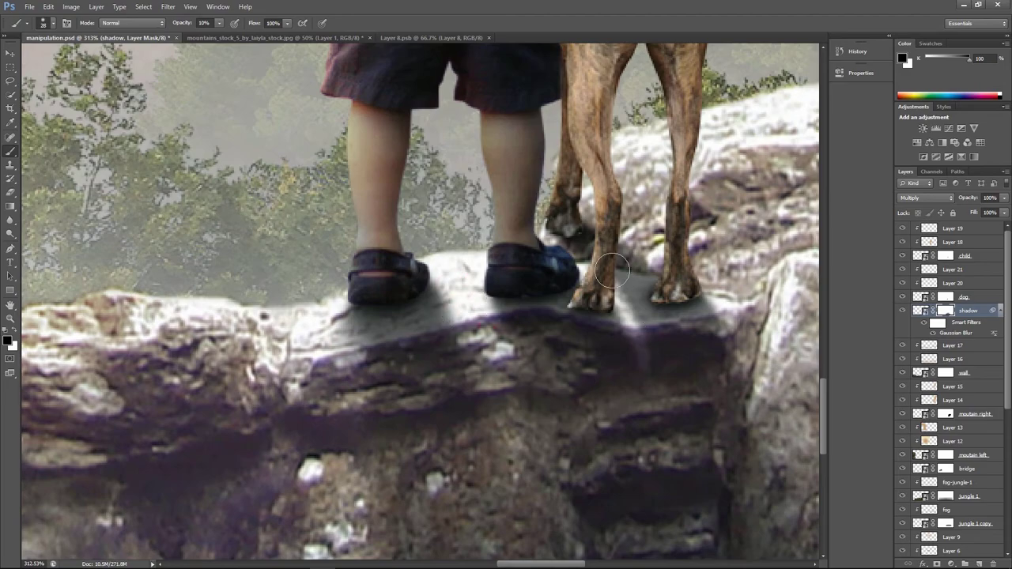
scroll(608, 293, down, 3)
scroll(585, 372, down, 4)
scroll(573, 419, up, 1)
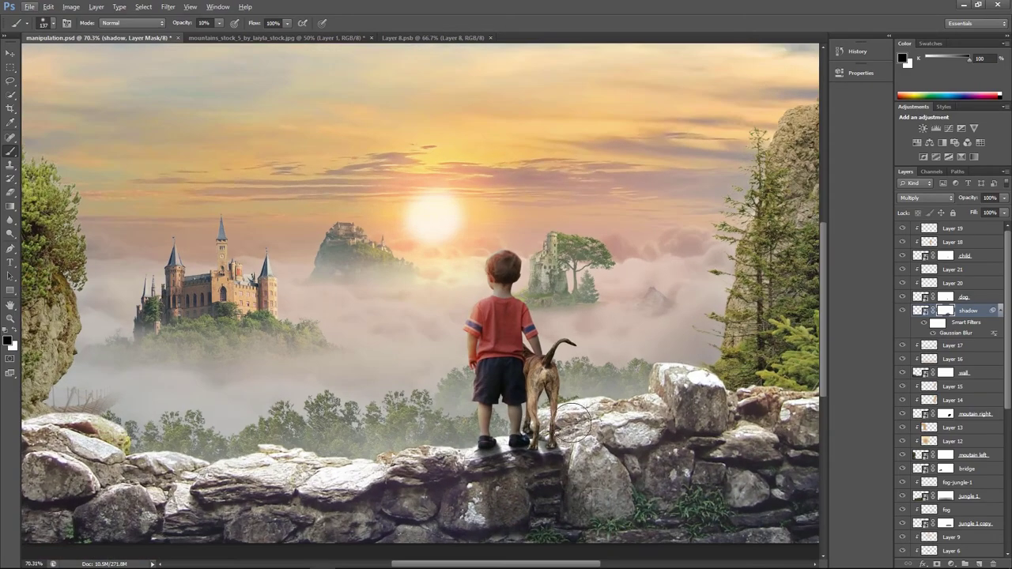
key(ctrl+shift+alt+n)
scroll(560, 458, up, 2)
Make Layer 22 a Multiply layer and set a small brush at 60% opacity
scroll(561, 458, up, 6)
click(926, 197)
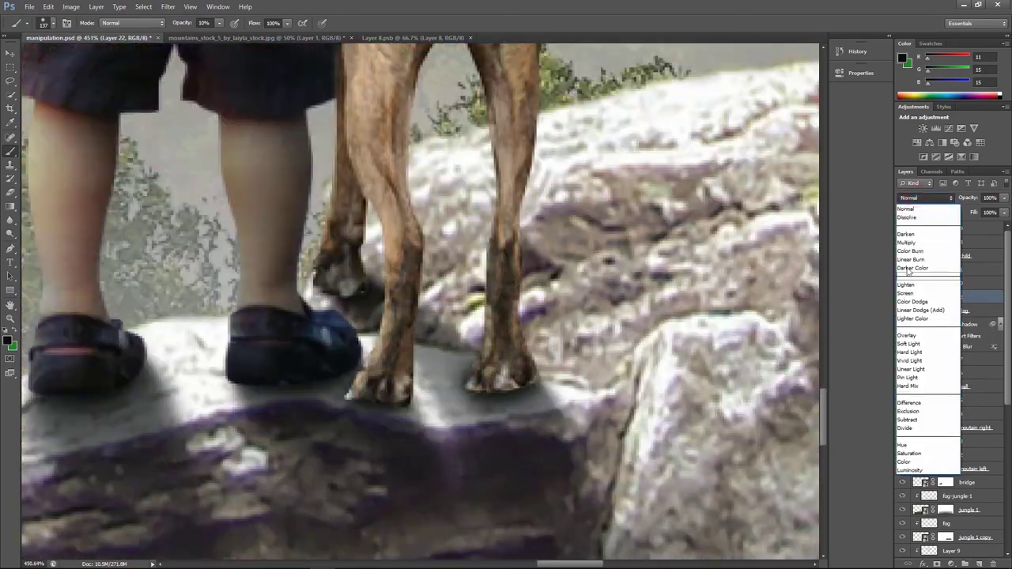
click(909, 242)
drag(617, 348, 553, 371)
key(6)
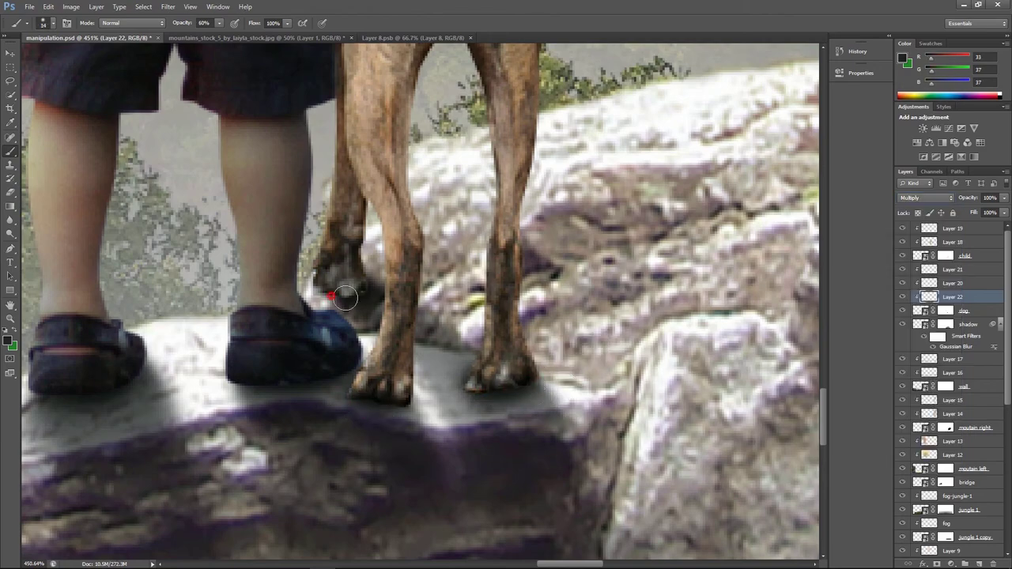
scroll(585, 310, down, 4)
scroll(585, 310, down, 2)
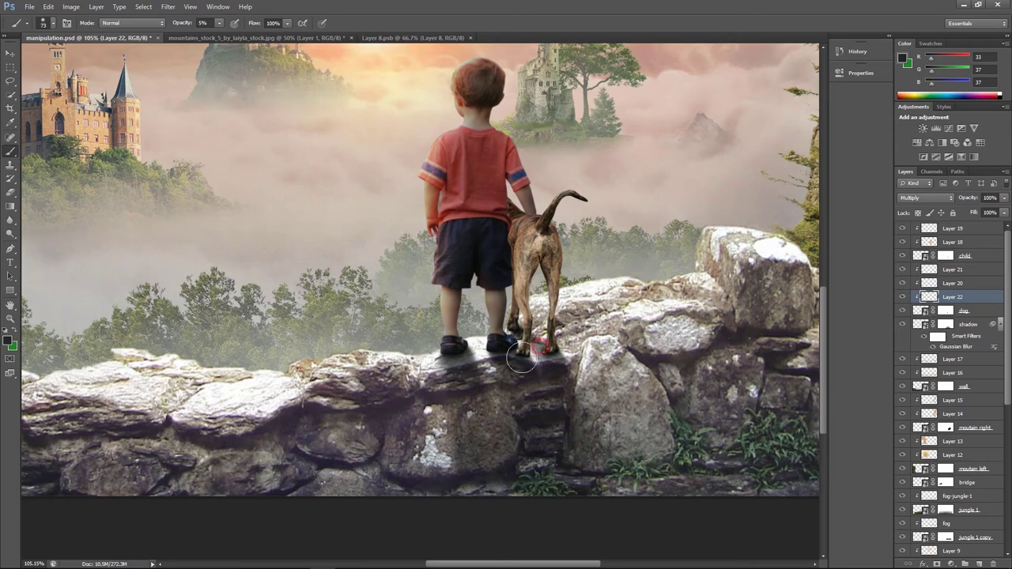
scroll(561, 343, down, 4)
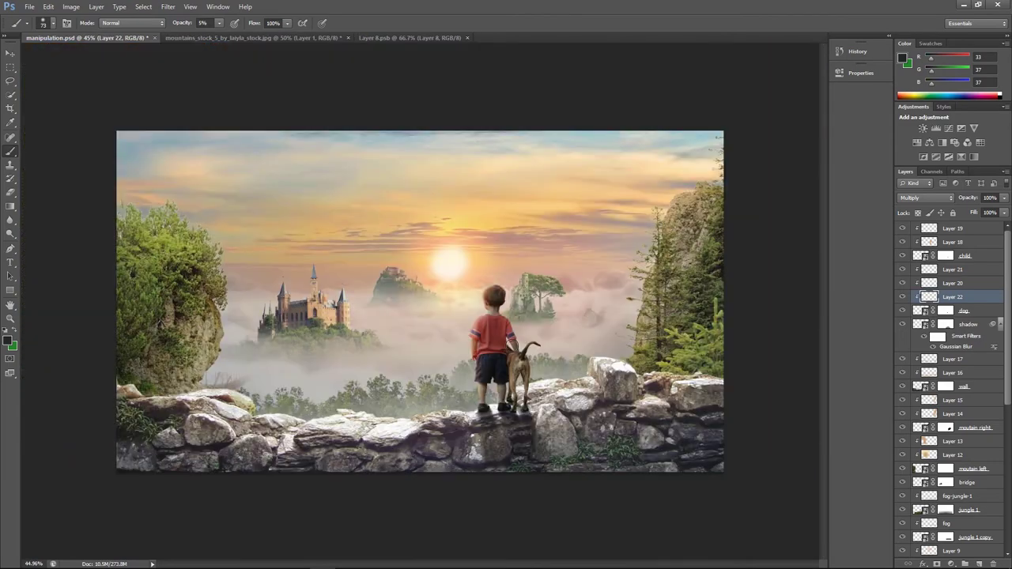
scroll(567, 457, up, 5)
scroll(515, 443, up, 3)
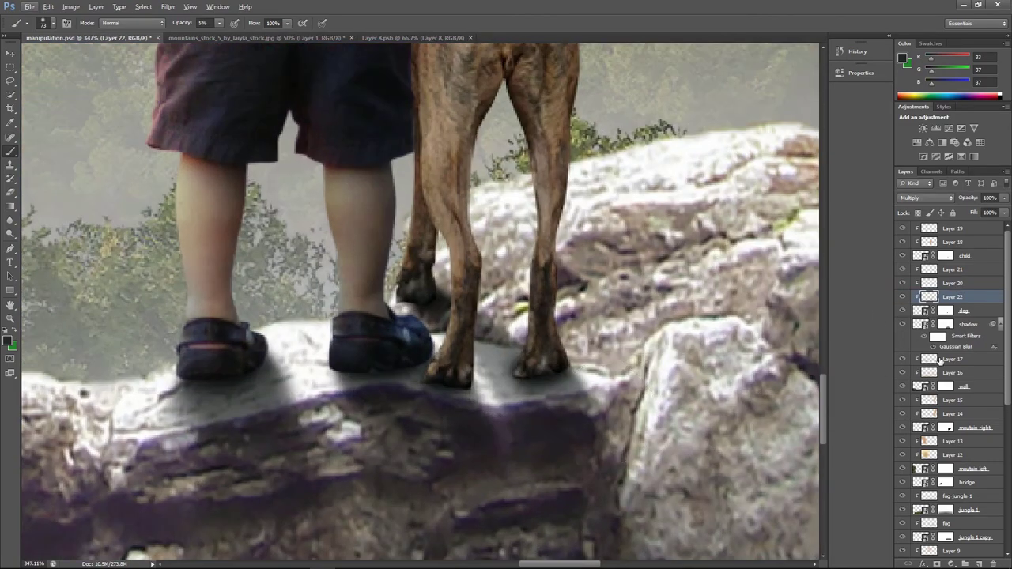
Compare with the shadow hidden, then paint the shadow mask under the dog's paws
click(966, 324)
click(902, 324)
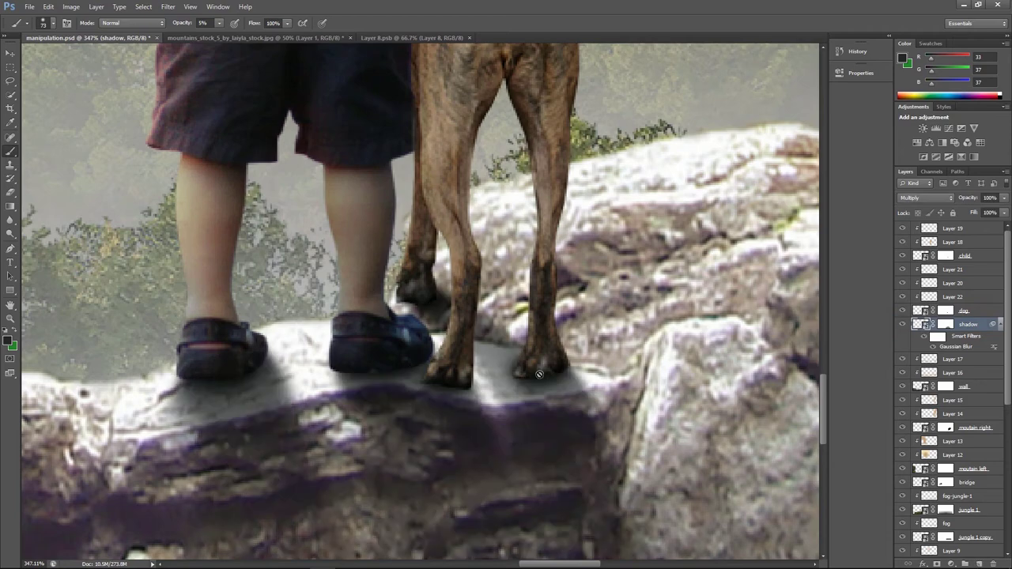
click(945, 324)
scroll(572, 354, up, 3)
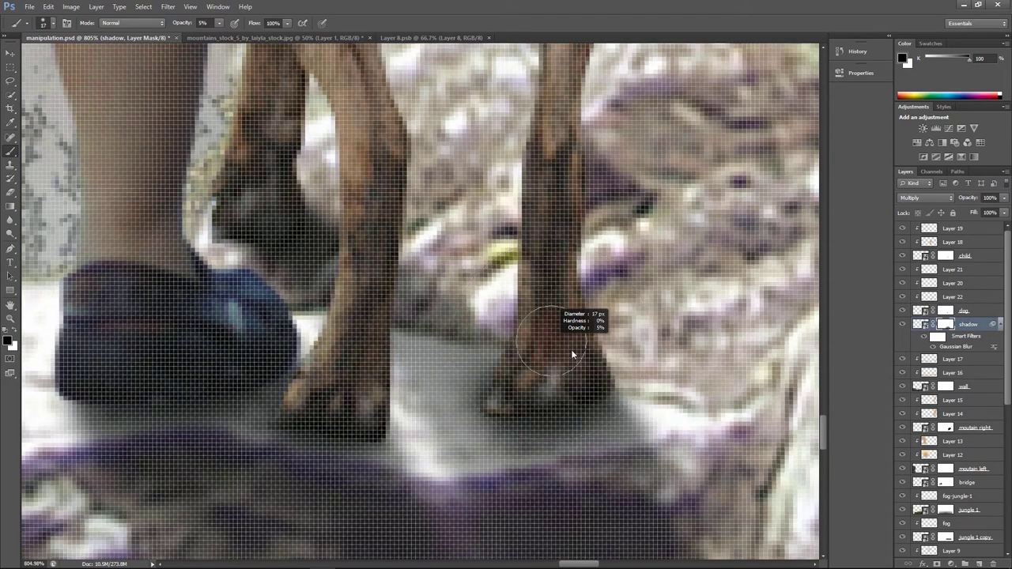
scroll(572, 354, down, 2)
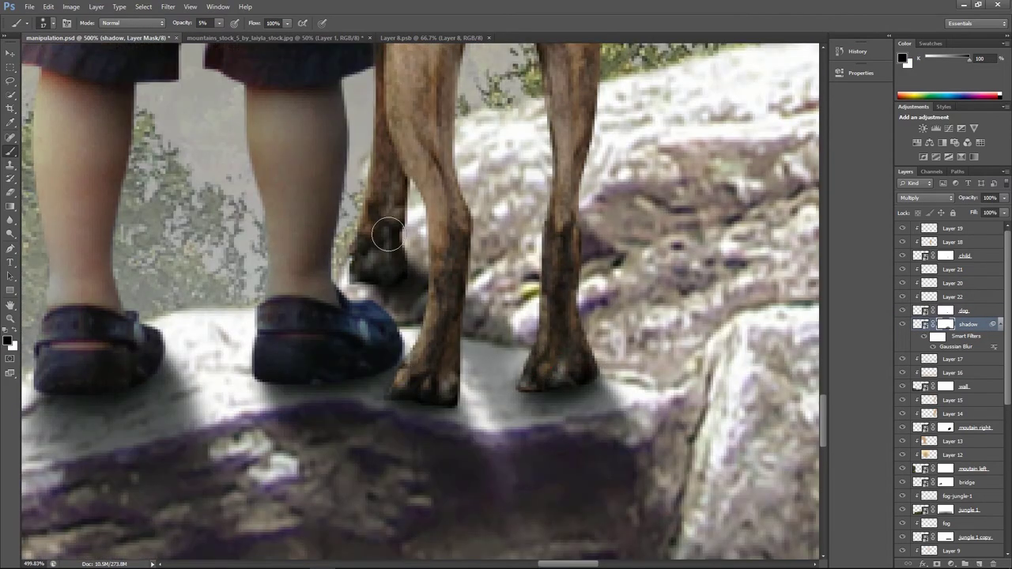
key(x)
drag(579, 386, 539, 387)
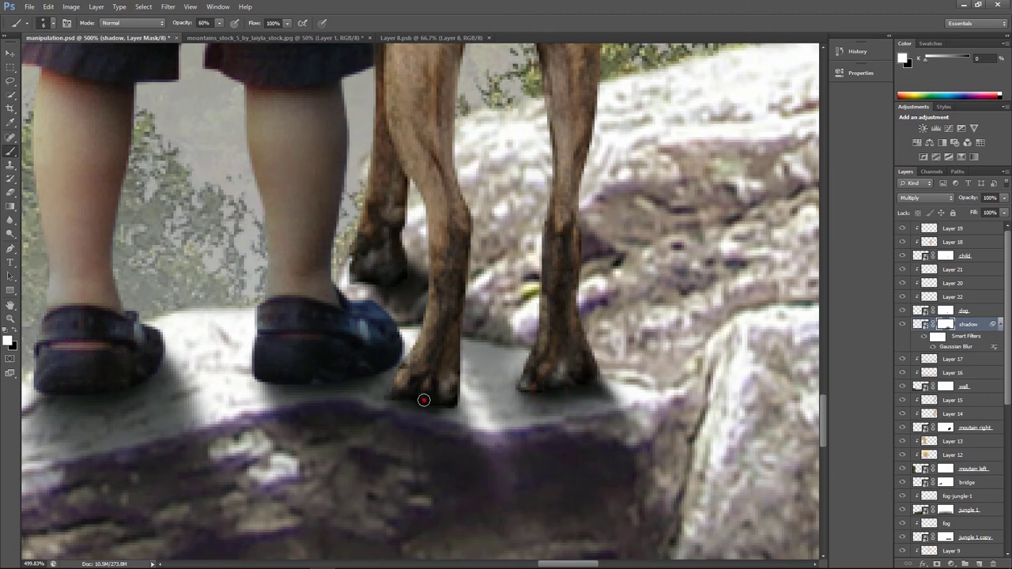
drag(420, 403, 462, 419)
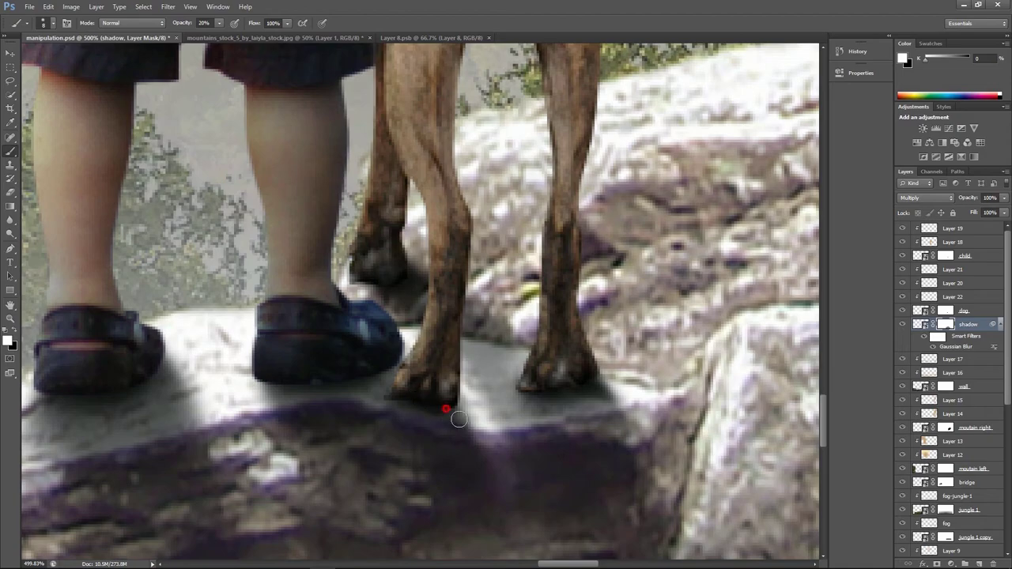
drag(561, 390, 617, 405)
View the whole scene and darken the shadow right of the dog's legs with black at 20%
key(ctrl+0)
scroll(599, 367, down, 3)
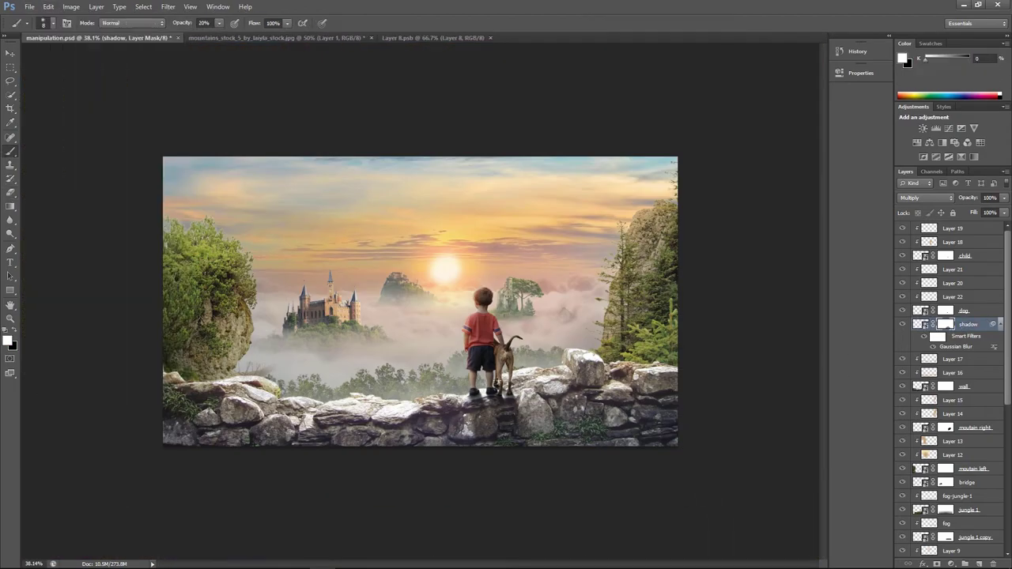
scroll(513, 416, up, 5)
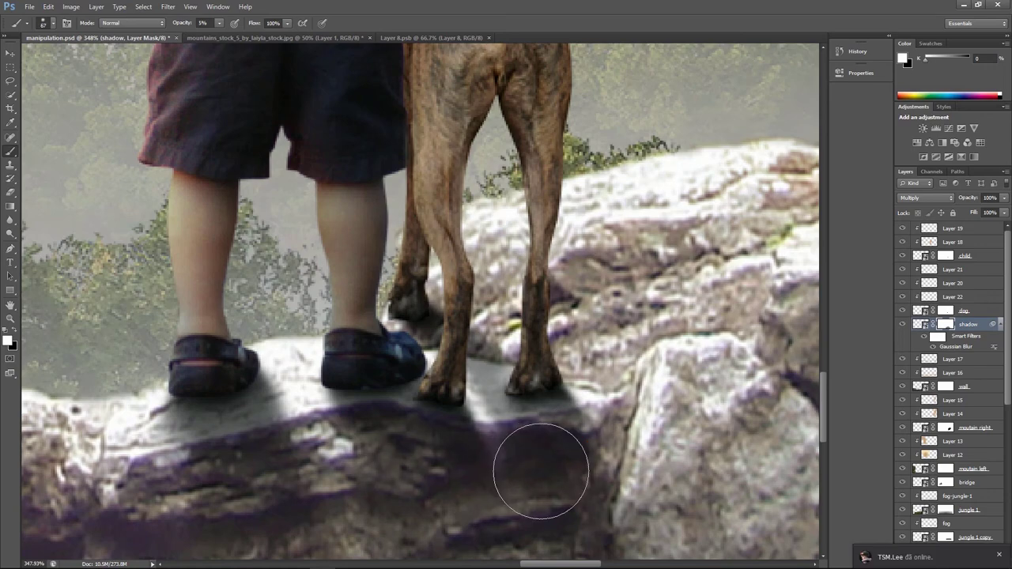
drag(519, 452, 518, 541)
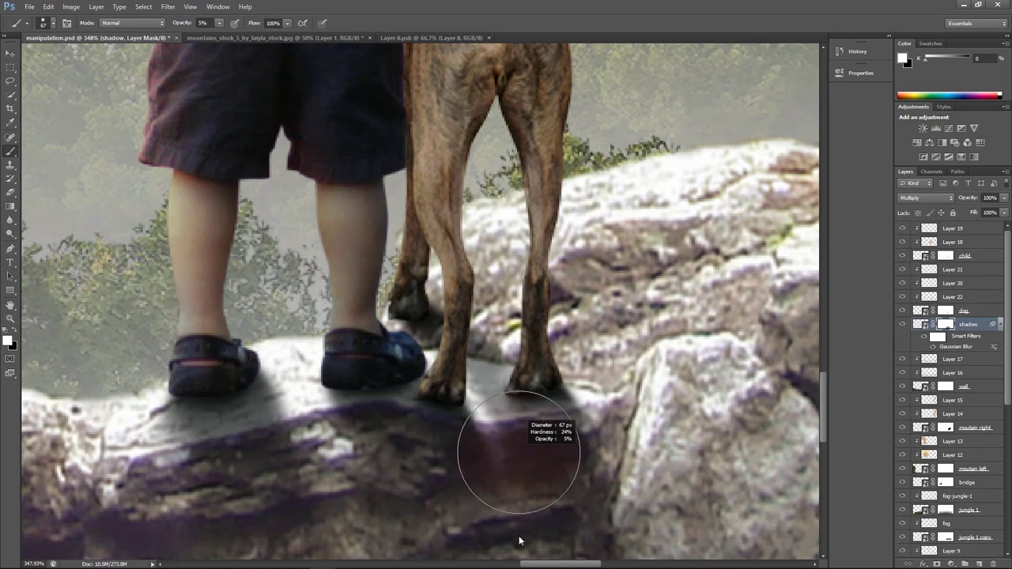
click(579, 440)
scroll(526, 486, down, 3)
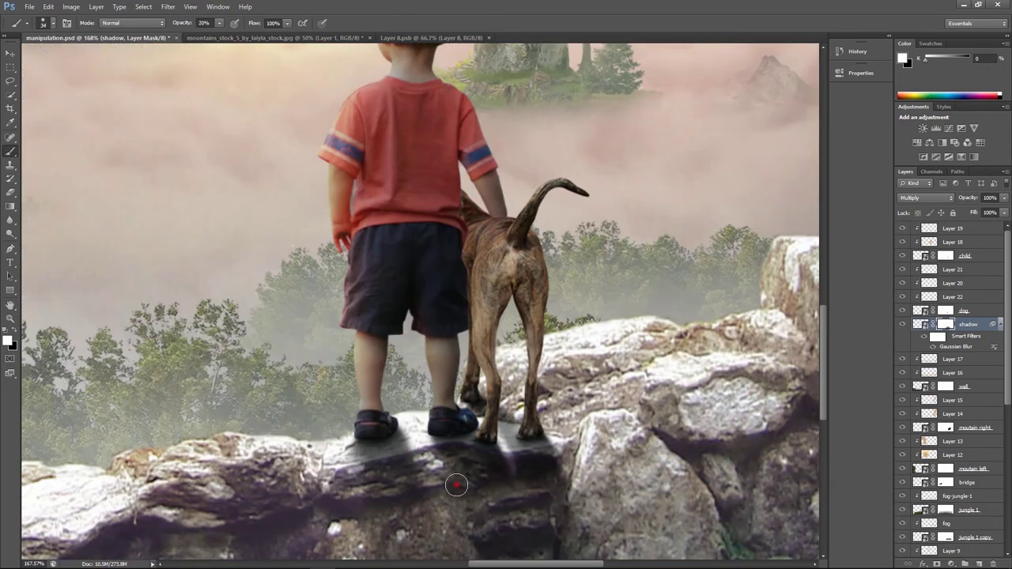
key(x)
key(2)
scroll(557, 454, down, 3)
scroll(556, 453, down, 2)
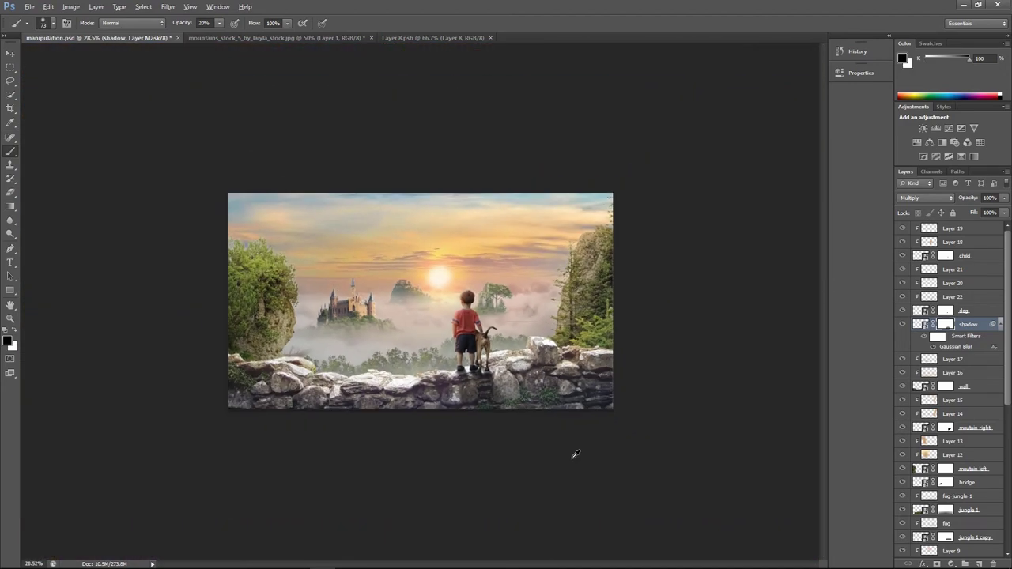
Group all composite layers into Group 1 and add a new empty layer above it
click(954, 230)
scroll(953, 474, down, 5)
shift+click(953, 546)
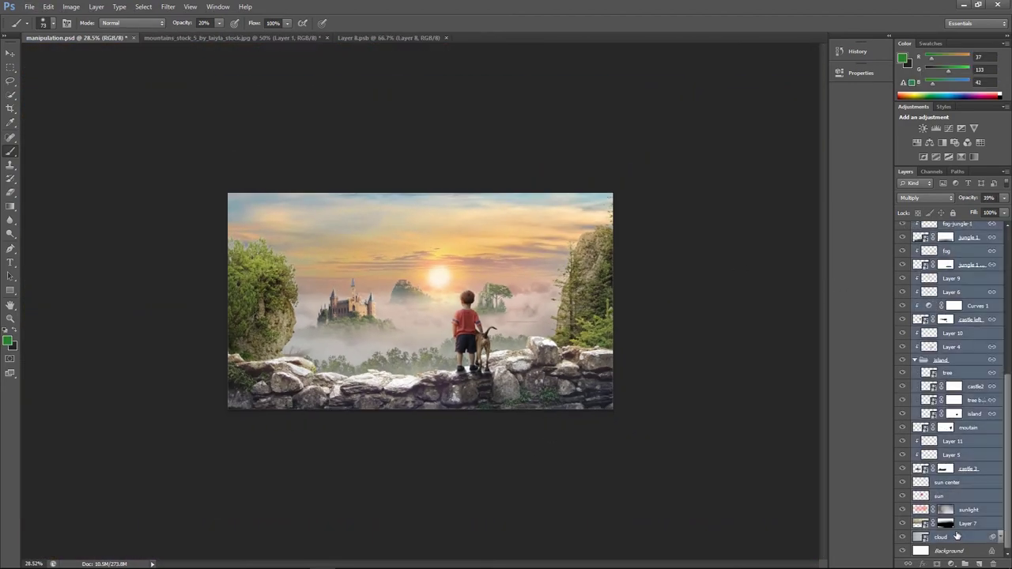
key(ctrl+g)
key(ctrl+shift+alt+n)
Add a Curves adjustment that lifts the upper tones and pulls down the lower tones
click(951, 564)
click(917, 289)
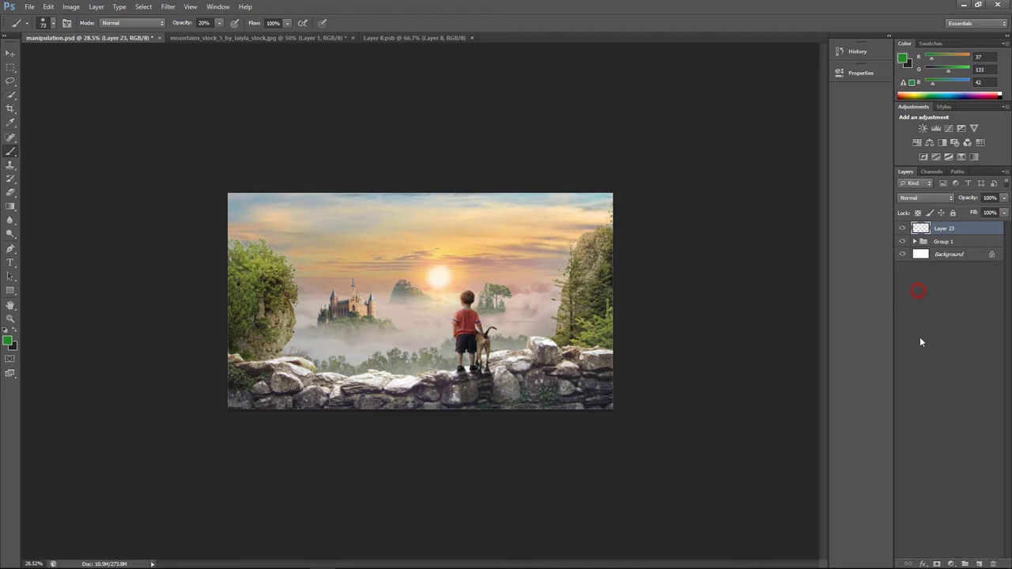
click(951, 564)
click(925, 396)
drag(779, 155, 779, 150)
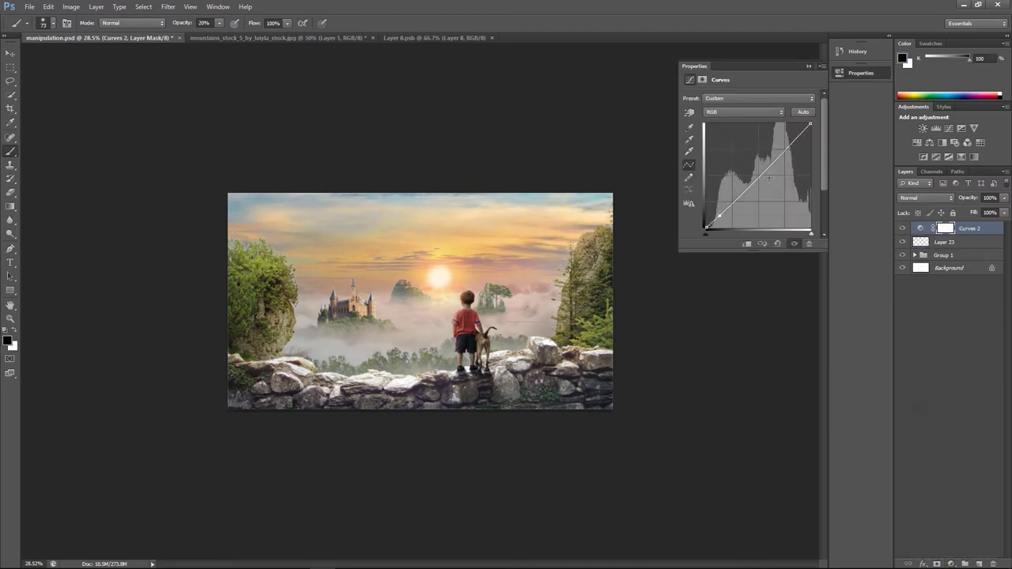
drag(724, 209, 757, 170)
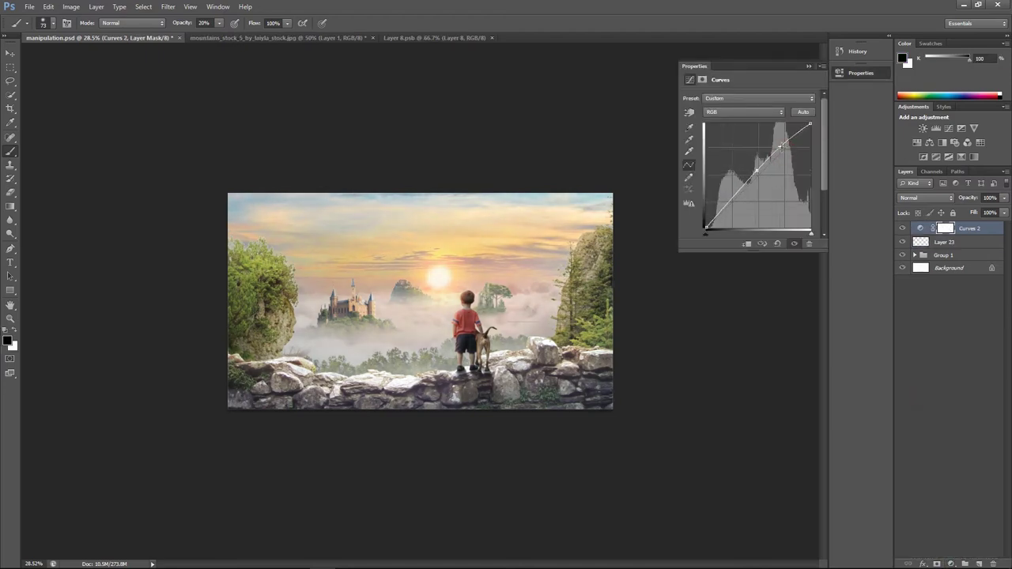
Add a second curve raising the highlights, delete Curves 2, and compare Curves 3
click(951, 564)
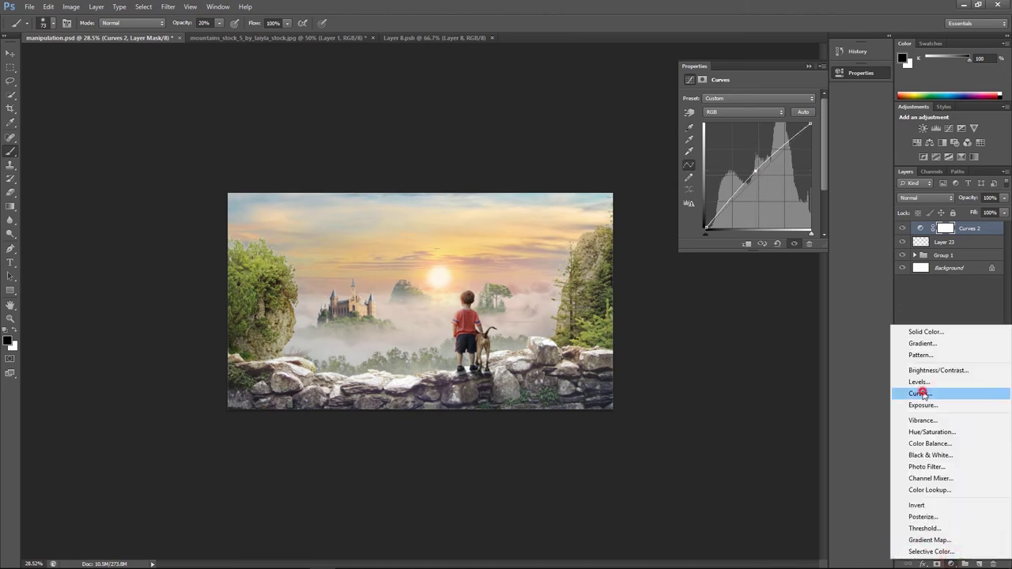
click(931, 388)
drag(767, 175, 770, 164)
drag(727, 209, 731, 212)
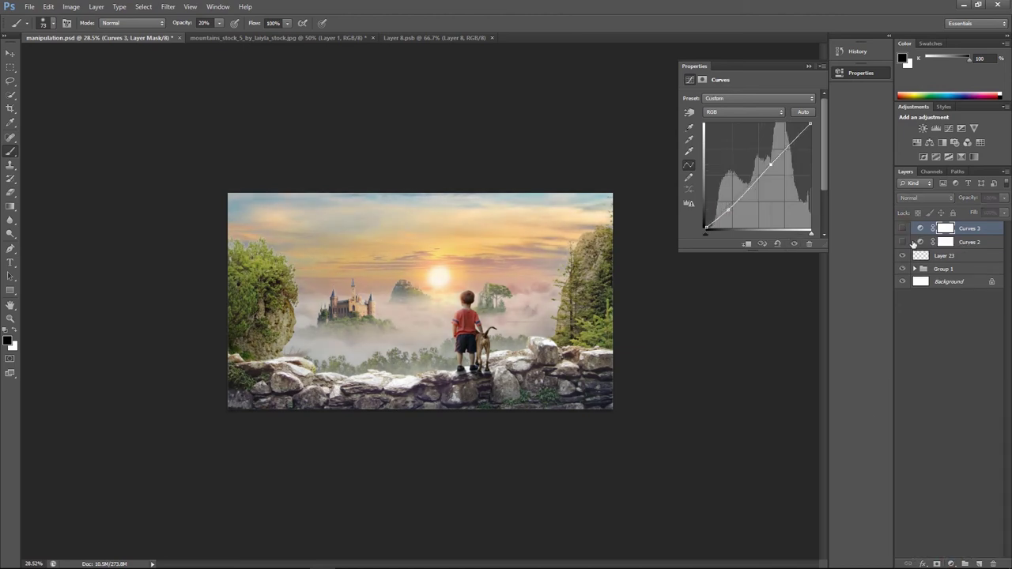
click(901, 228)
click(957, 242)
key(Delete)
click(902, 228)
click(902, 227)
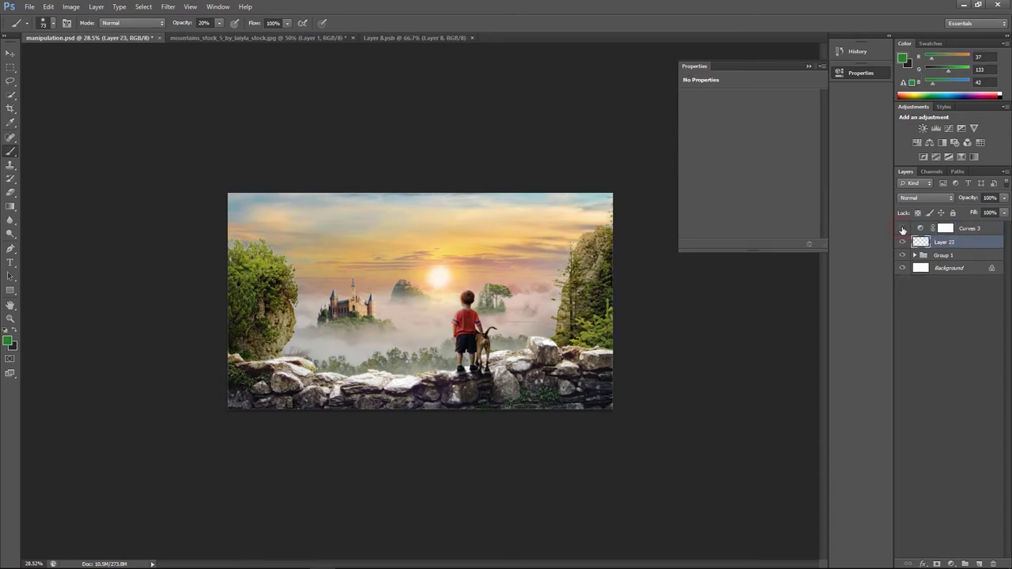
click(971, 227)
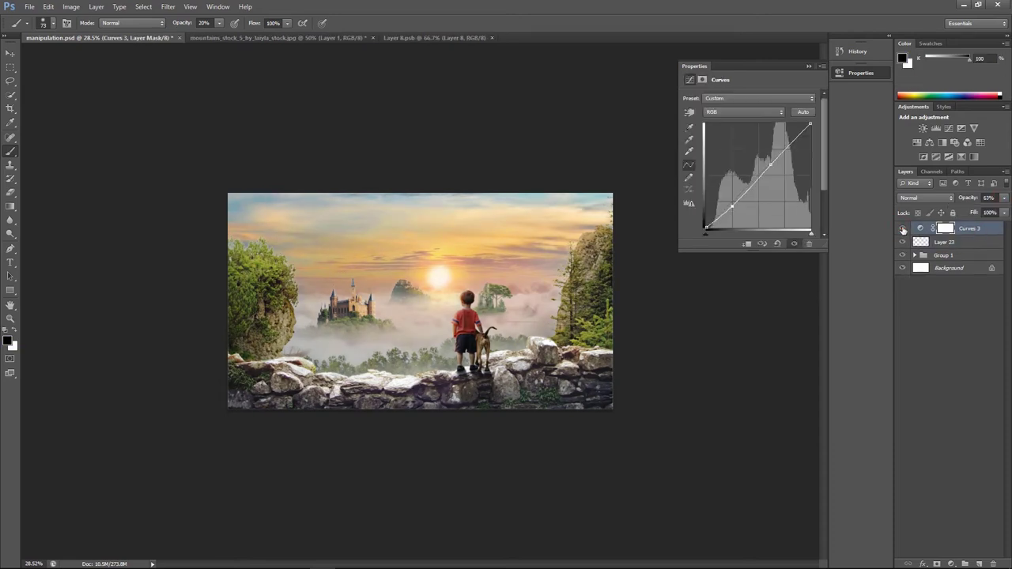
Add a Selective Color adjustment changing the black amount in one colour range
click(951, 563)
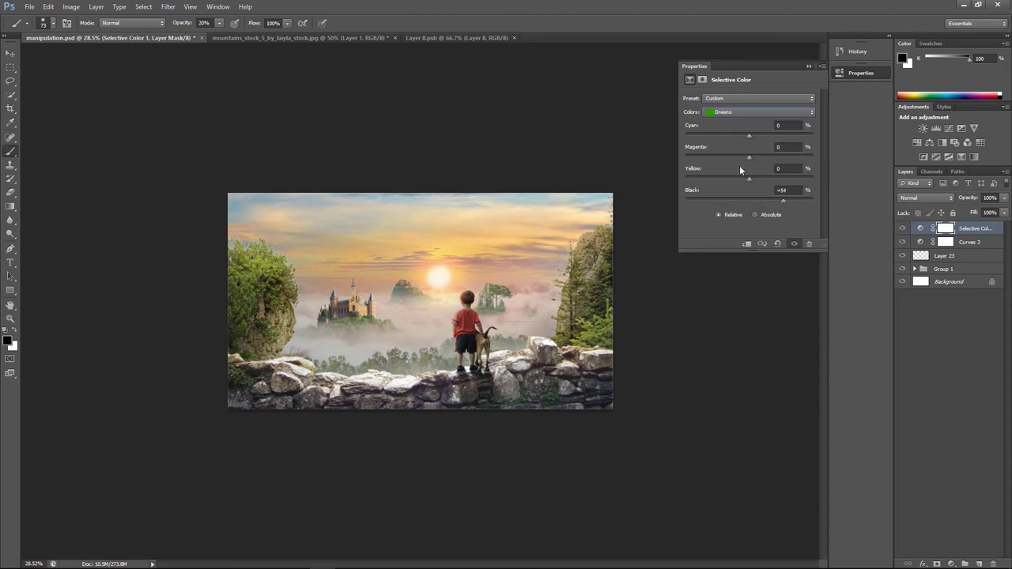
click(755, 112)
click(723, 121)
drag(736, 200, 727, 199)
Add a Color Balance layer tinting midtones toward green and shadows toward red
click(937, 563)
click(937, 449)
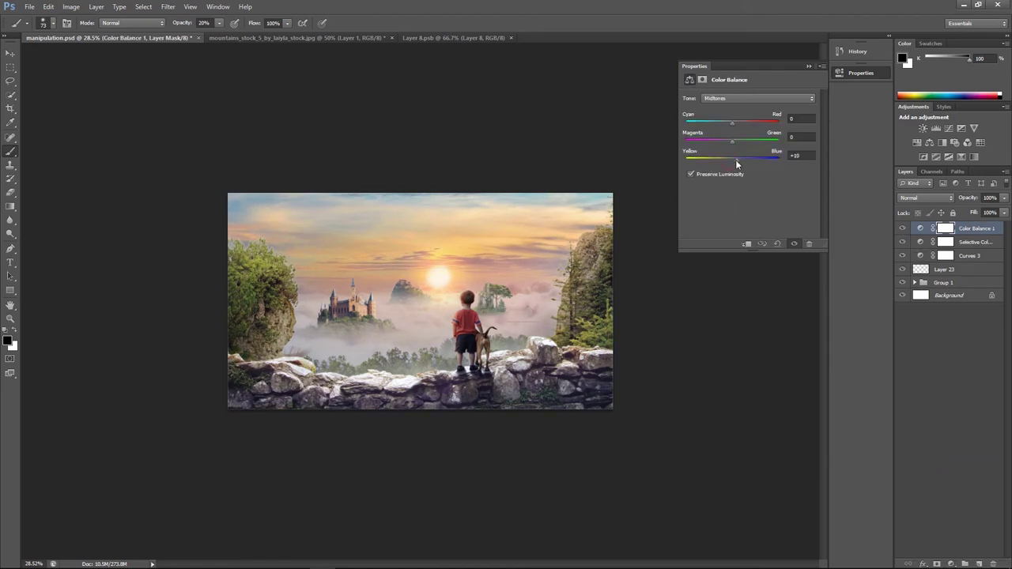
drag(734, 144, 736, 145)
drag(732, 123, 725, 123)
click(742, 100)
click(737, 101)
click(735, 99)
mouse_move(734, 145)
mouse_down()
mouse_move(732, 123)
mouse_move(739, 126)
mouse_move(725, 160)
mouse_up()
click(757, 98)
click(720, 122)
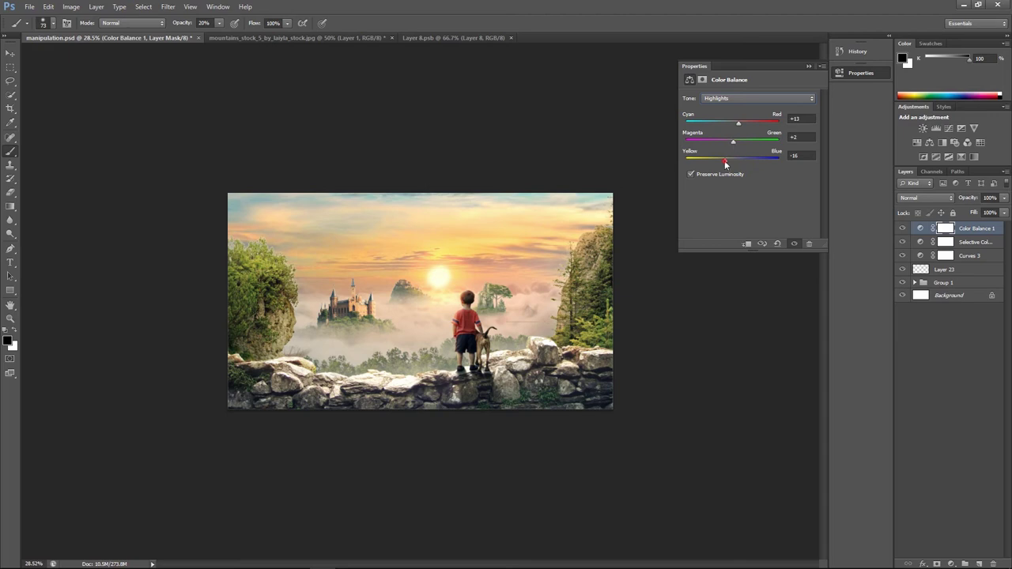
Add another Selective Color layer reducing cyan, black and yellow in the yellows
click(951, 563)
click(929, 551)
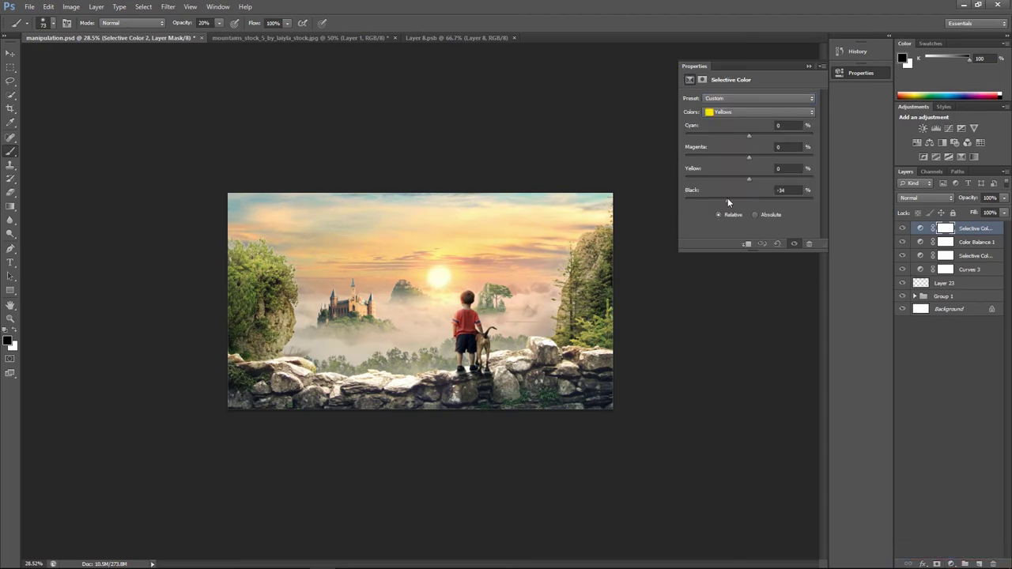
drag(746, 200, 746, 200)
drag(748, 136, 736, 136)
drag(745, 179, 754, 205)
Make the highlights less yellow in Color Balance 1
click(972, 242)
click(735, 120)
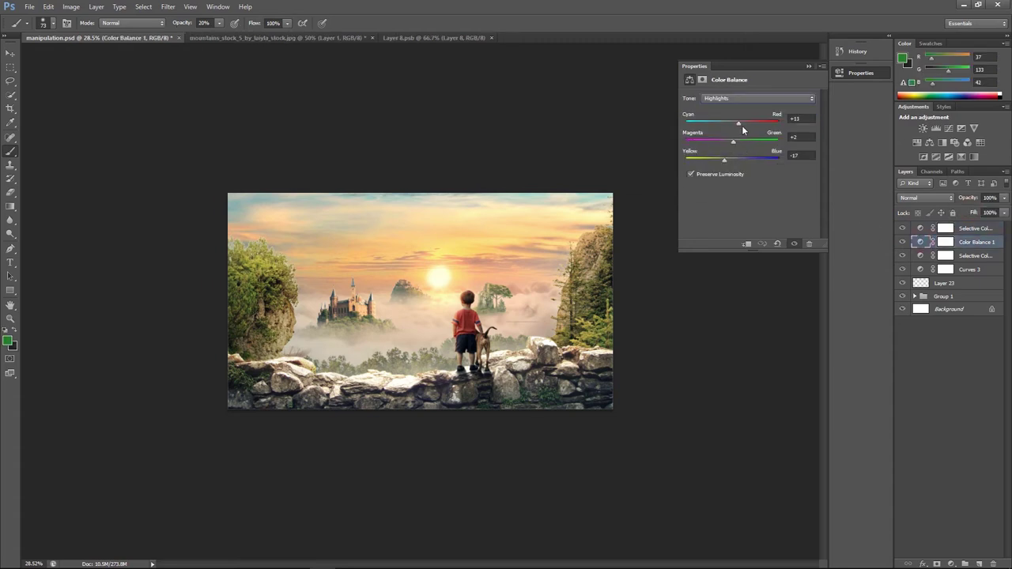
drag(728, 161, 741, 135)
Add a Selective Color 3 grading the Neutrals with less cyan and 24% black
click(951, 564)
click(940, 554)
click(759, 112)
click(723, 139)
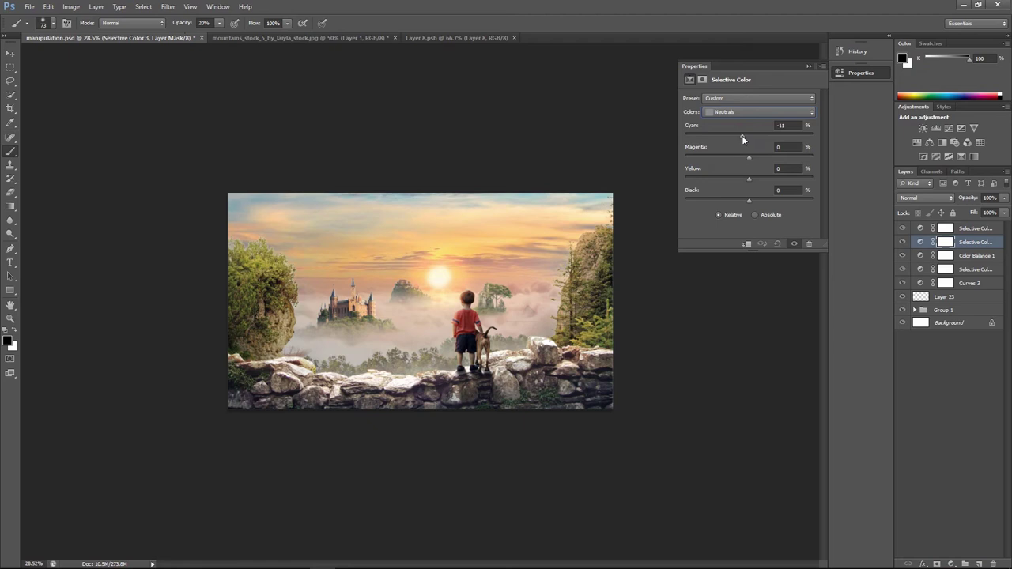
drag(749, 179, 751, 200)
click(1004, 198)
shift+click(963, 297)
Group the selected grading layers into a group named 'blend'
key(ctrl+g)
double_click(943, 228)
text(ble)
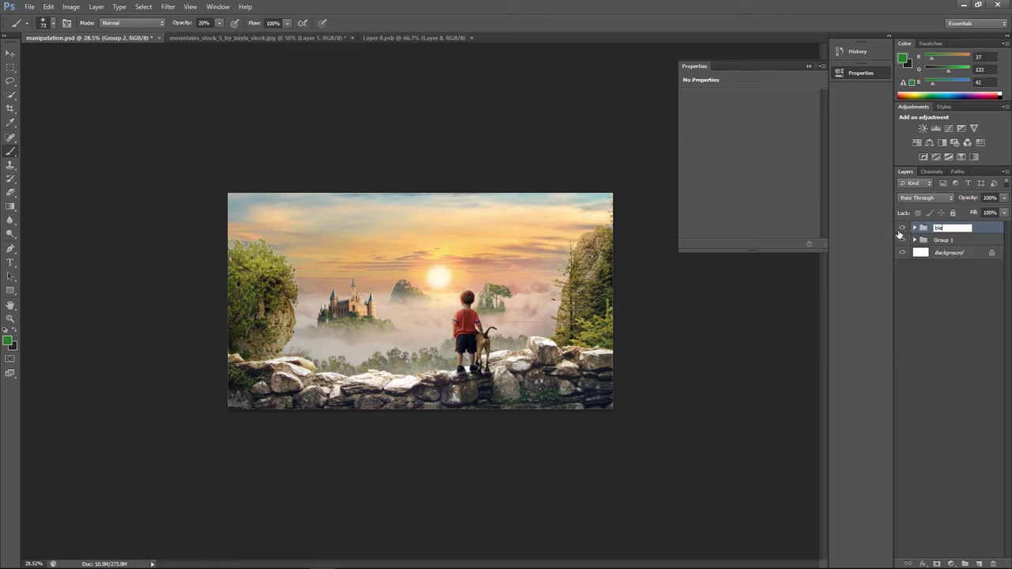
text(nd)
key(Return)
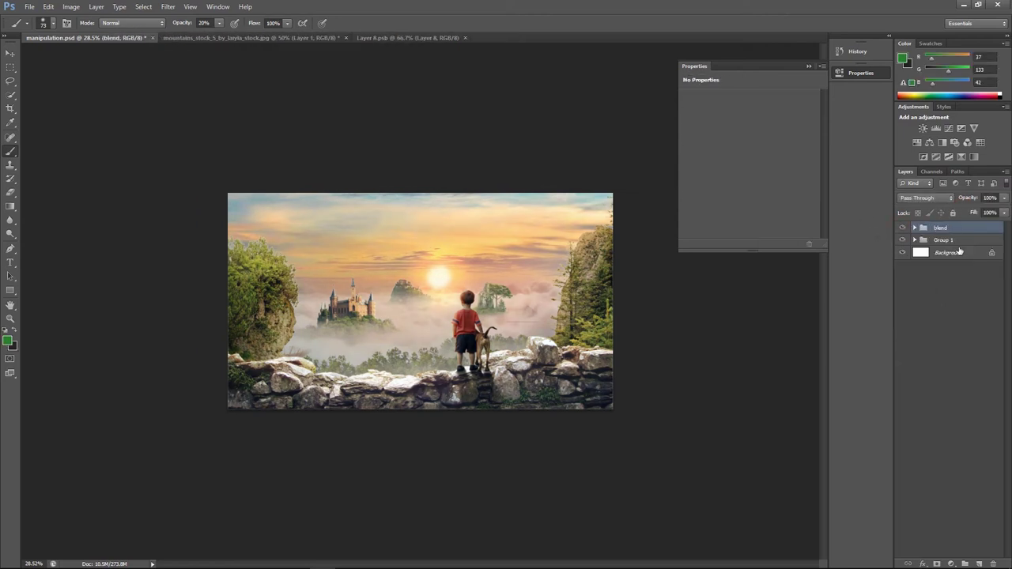
click(915, 228)
click(977, 240)
Add a Gradient Map with the Blue, Red, Yellow preset, then cancel the trial stop edits
click(965, 564)
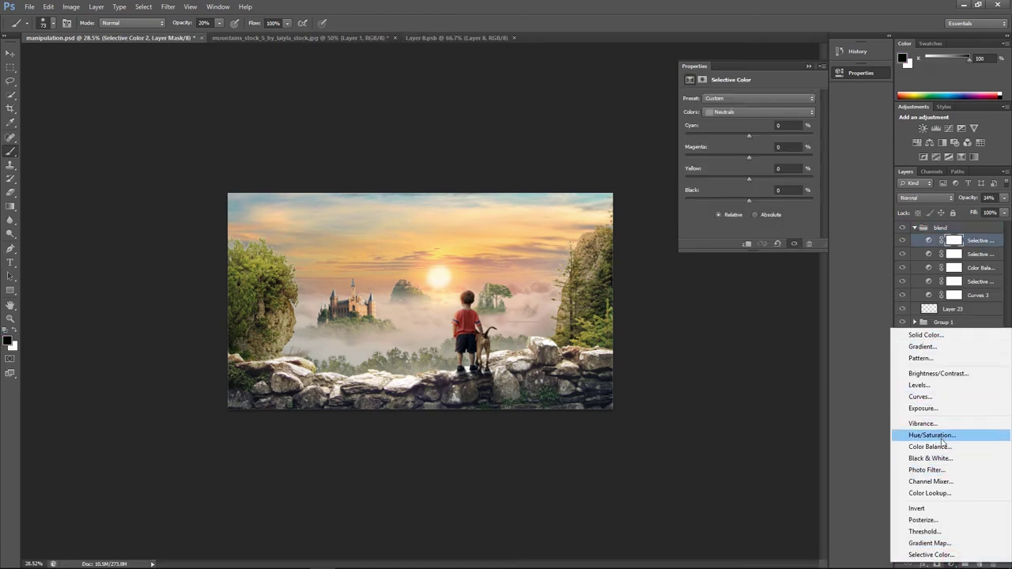
click(929, 543)
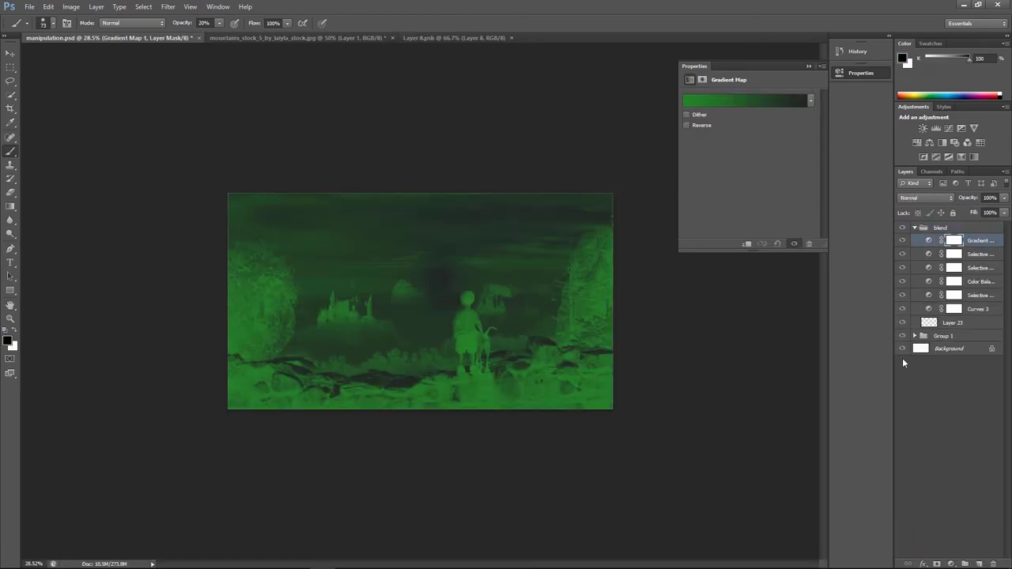
click(747, 101)
click(491, 130)
drag(475, 101, 681, 121)
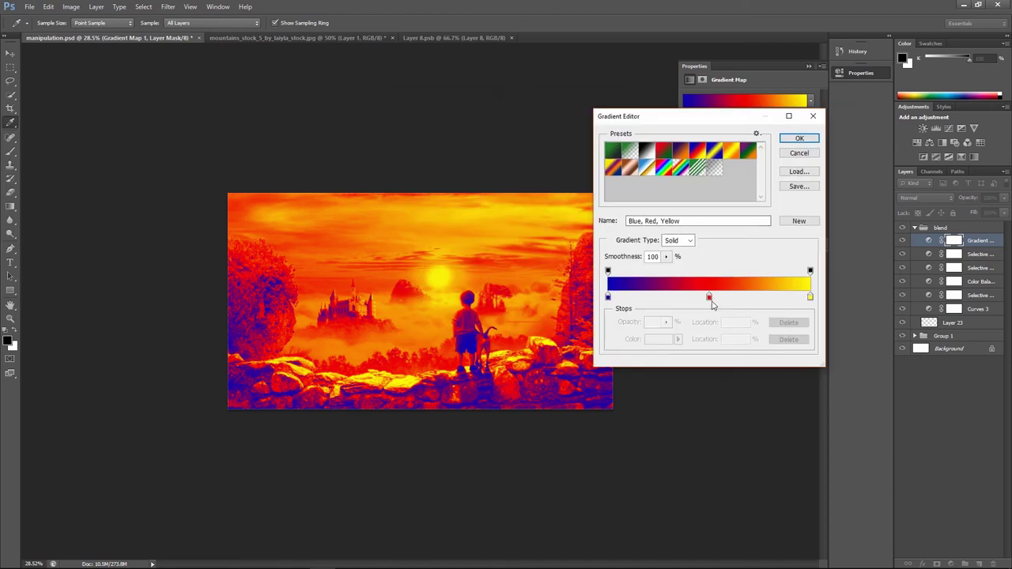
drag(709, 296, 775, 294)
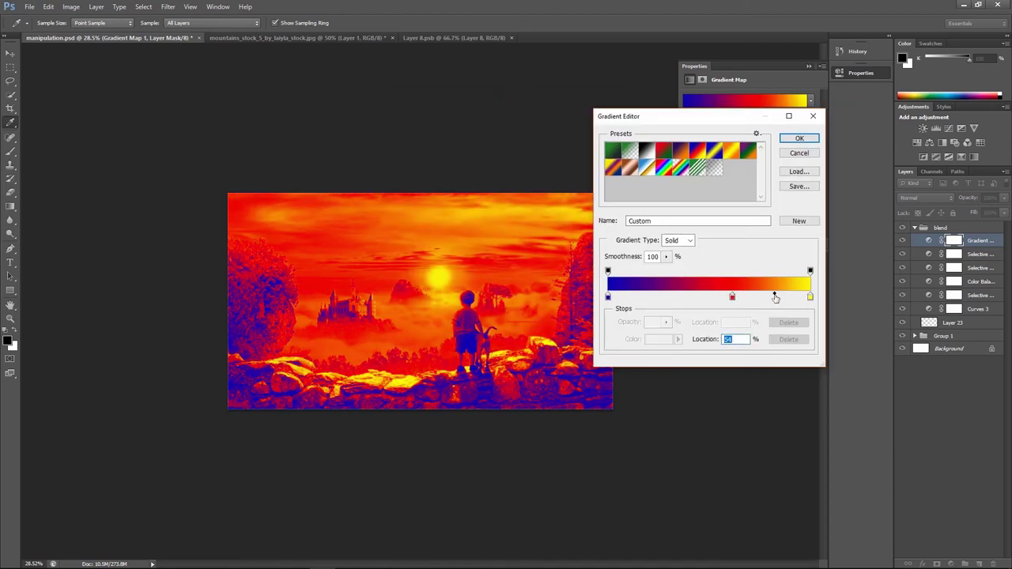
click(670, 298)
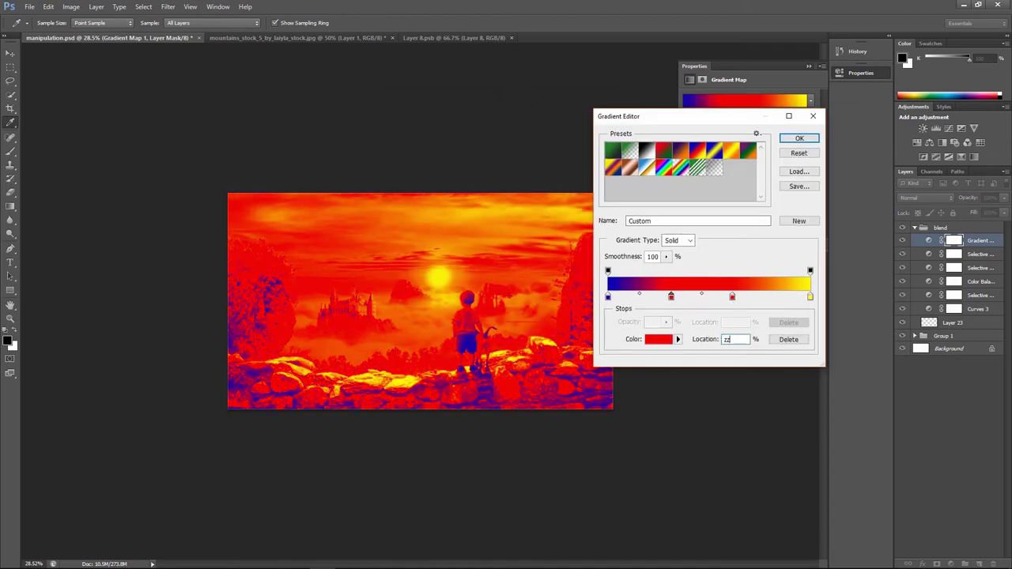
key(Escape)
Reapply the Blue, Red, Yellow gradient and move the blue-red midpoint to 56%
click(751, 100)
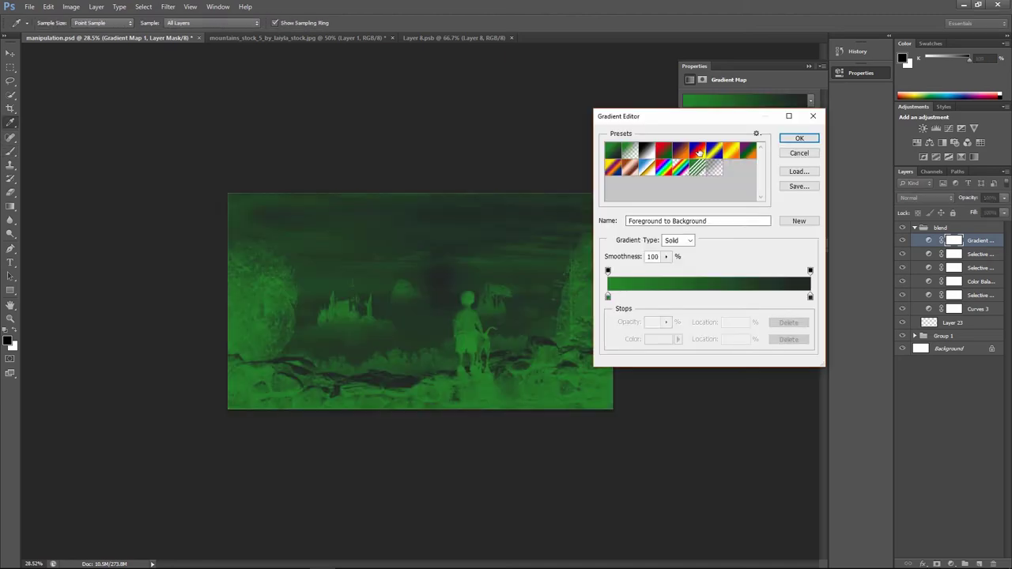
click(714, 150)
drag(708, 296, 738, 297)
drag(674, 295, 681, 294)
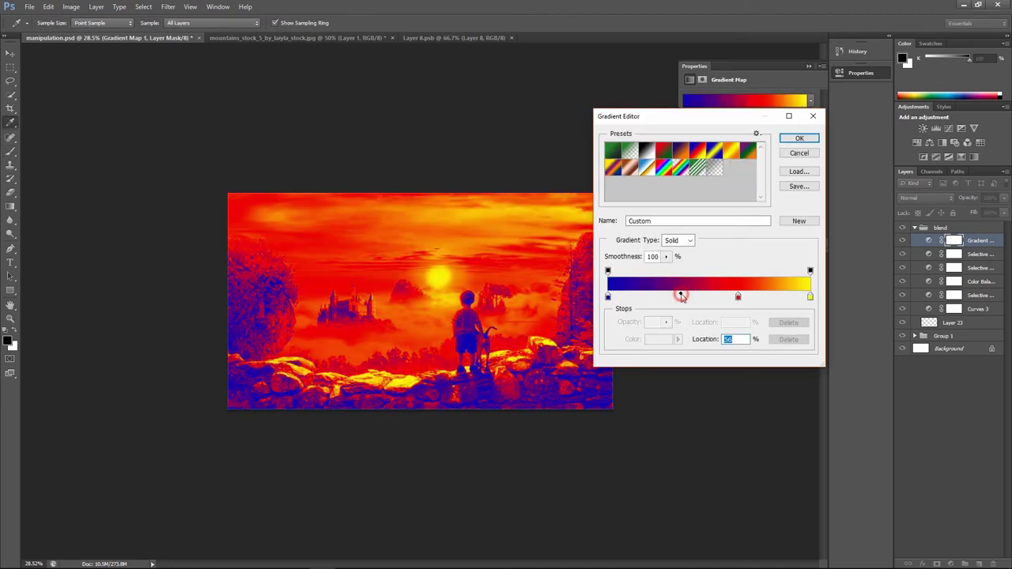
click(737, 297)
drag(771, 294, 780, 294)
Blend the gradient map as Overlay at 3% opacity and fit the image on screen
click(799, 138)
click(925, 198)
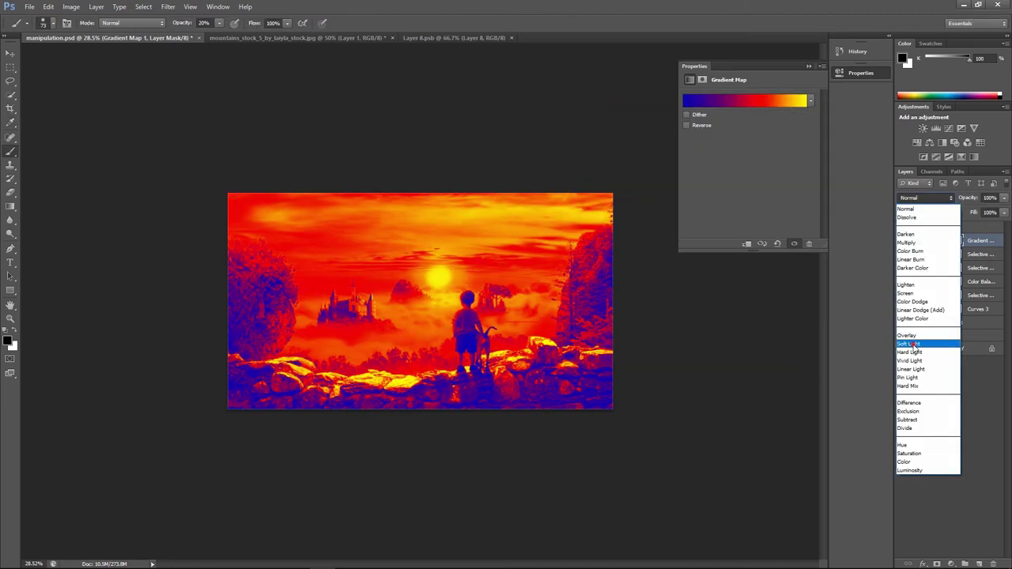
click(914, 344)
text(3)
key(shift+minus)
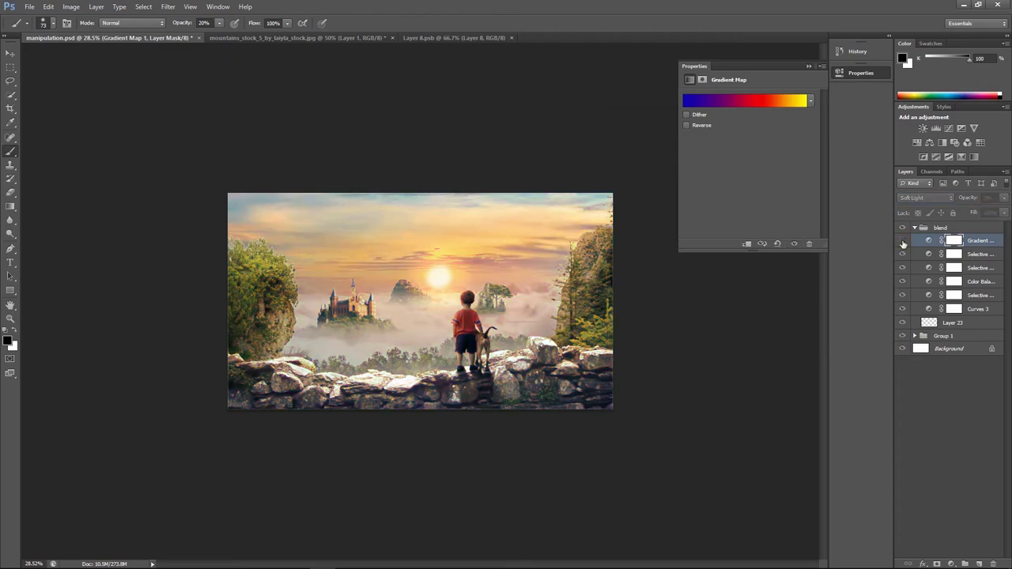
click(929, 239)
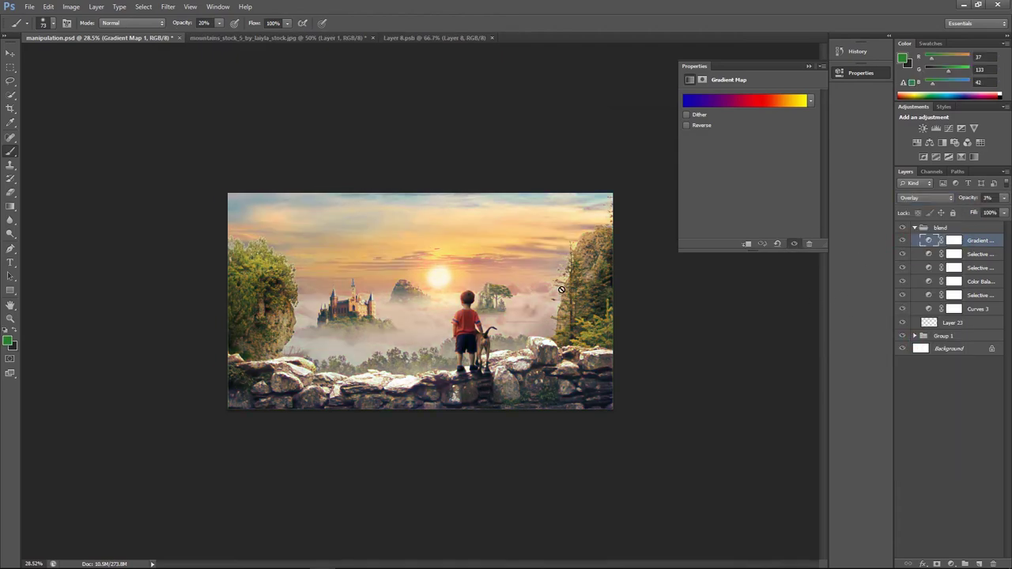
click(808, 67)
key(ctrl+0)
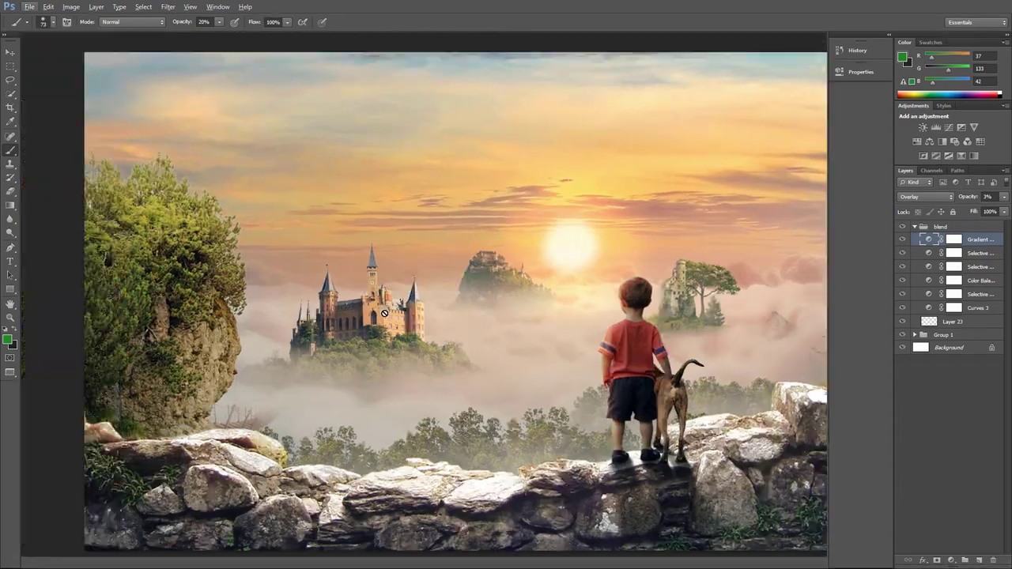
Apply Reduce Noise with Sharpen Details 10 to the distant castle mountain
key(f)
key(f)
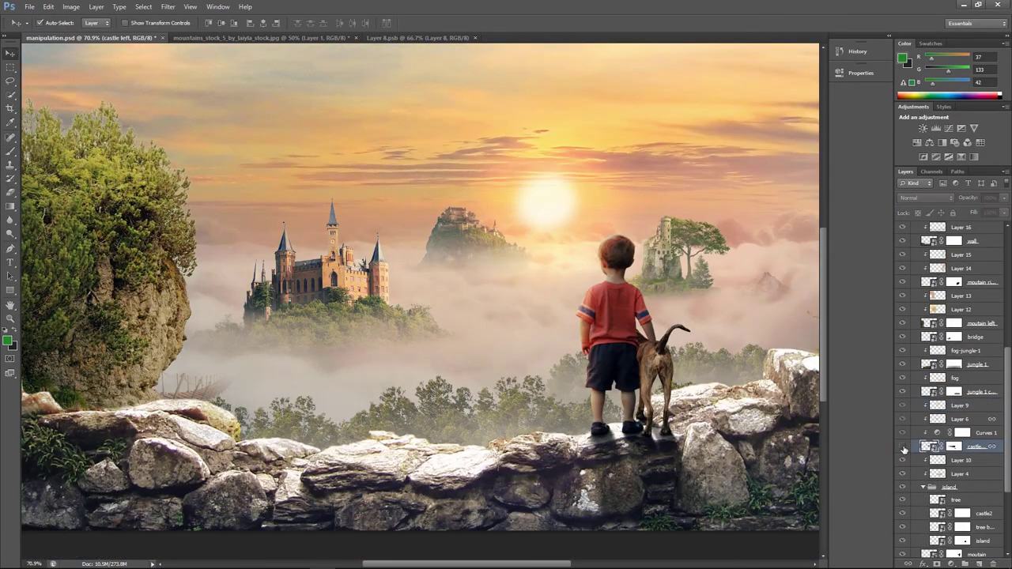
click(903, 447)
click(934, 447)
click(167, 7)
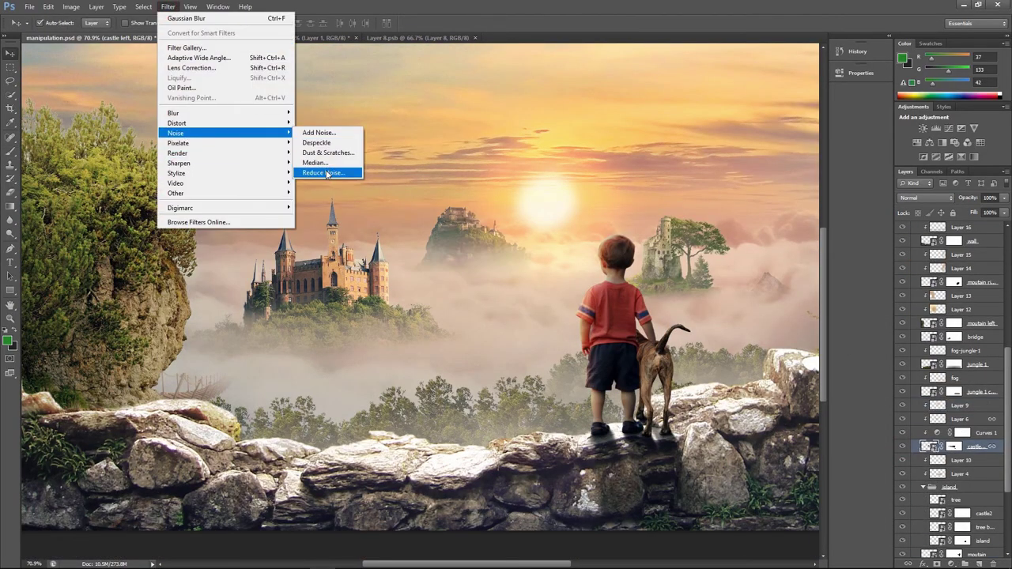
click(324, 174)
drag(459, 152, 571, 297)
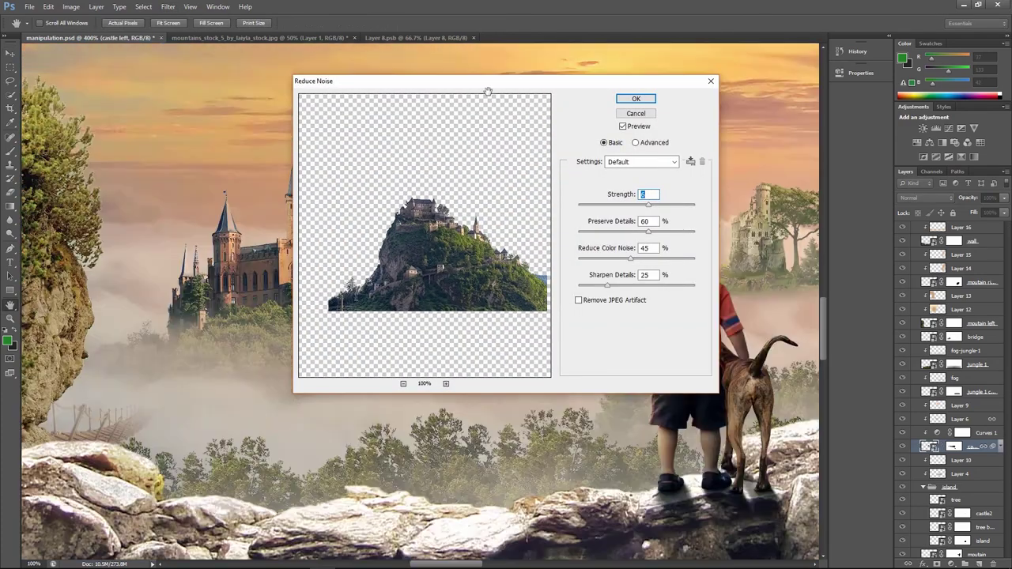
drag(485, 81, 728, 76)
scroll(404, 180, up, 5)
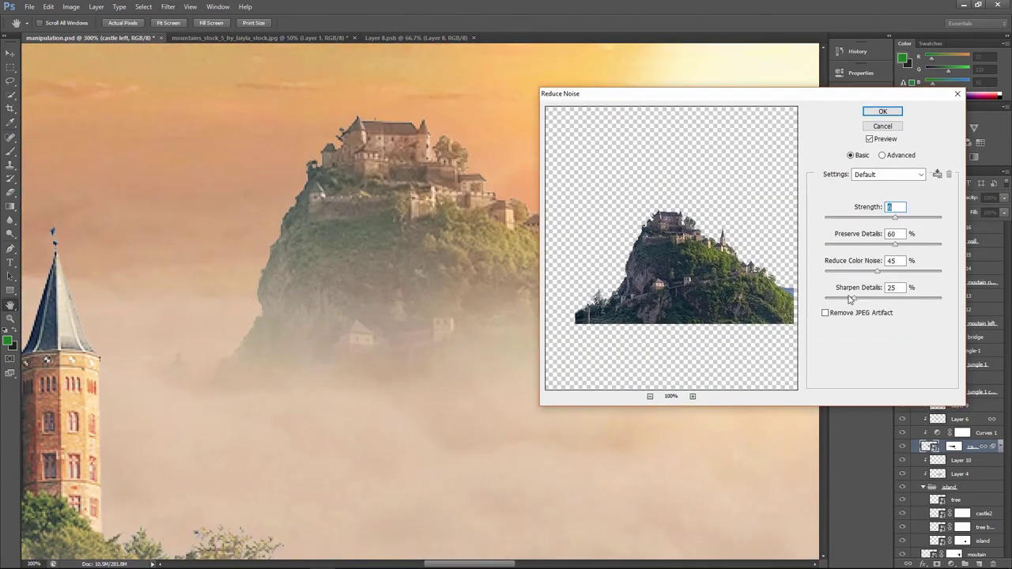
drag(854, 298, 846, 297)
click(882, 111)
Soften the castle layer with a 0.4 px Gaussian Blur and view the whole image
click(167, 6)
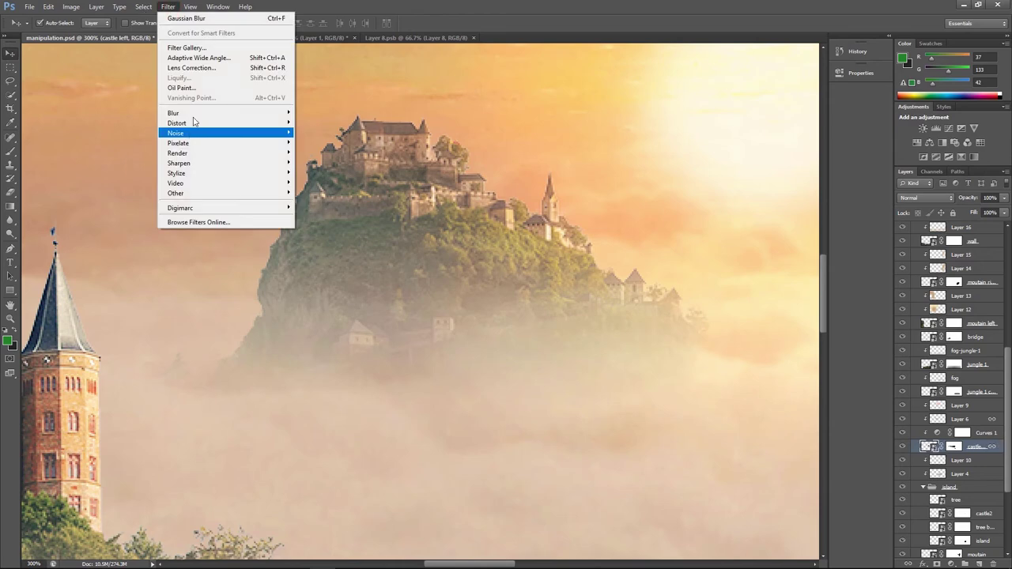
click(324, 188)
scroll(661, 369, down, 10)
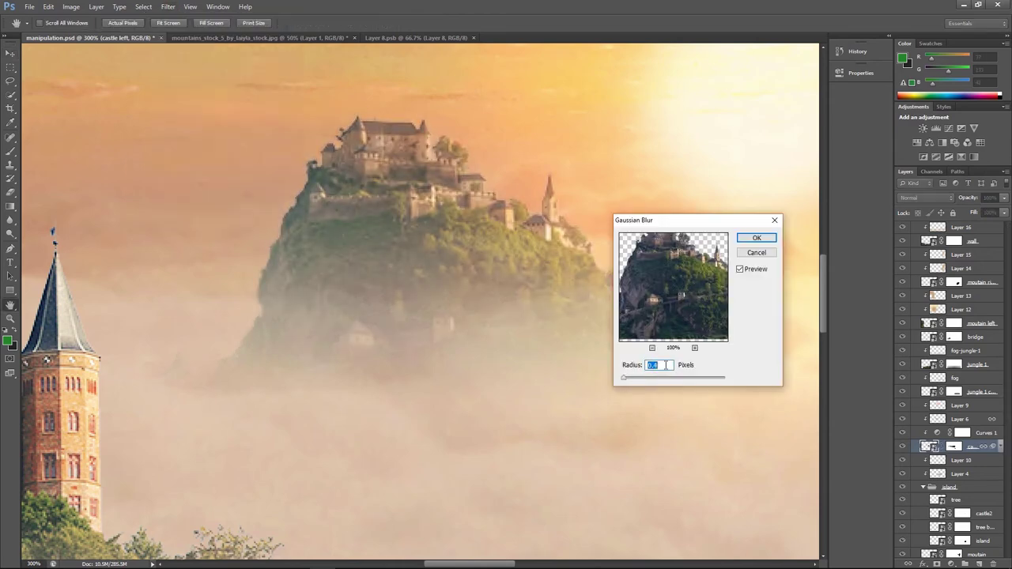
click(755, 238)
key(ctrl+0)
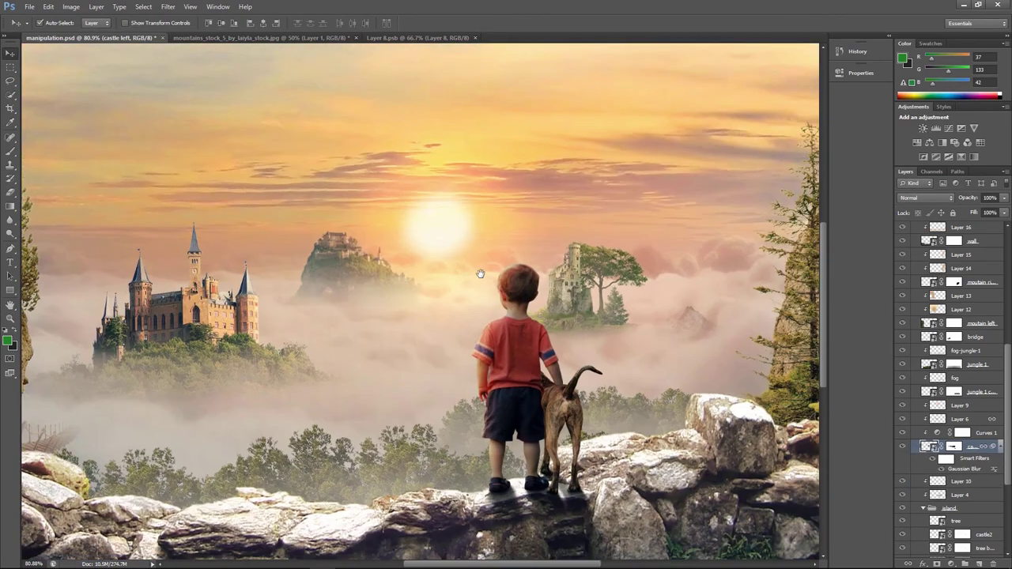
click(961, 481)
scroll(960, 502, down, 2)
Convert the floating island group into a smart object
click(949, 459)
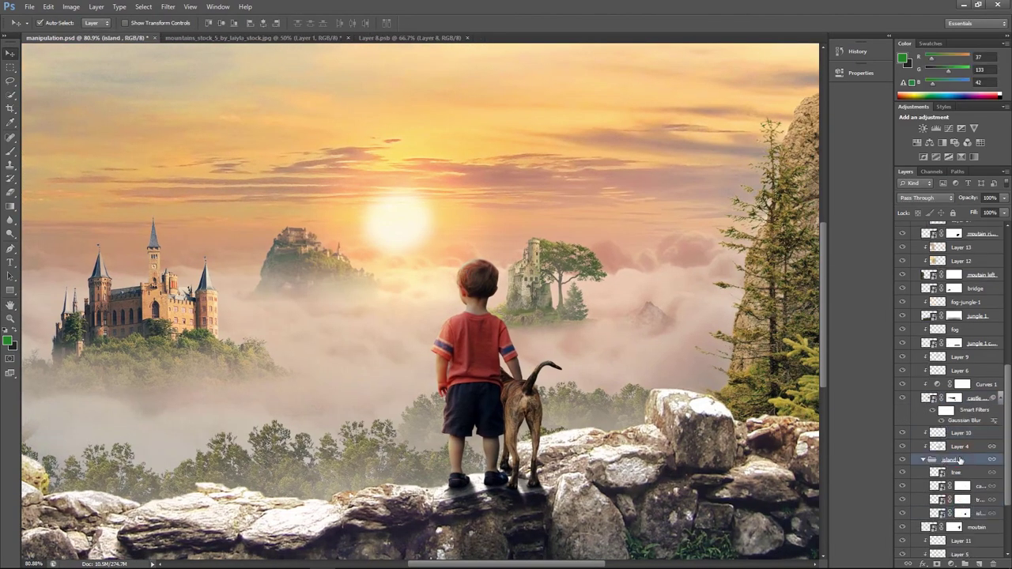
right_click(969, 462)
click(952, 247)
right_click(949, 459)
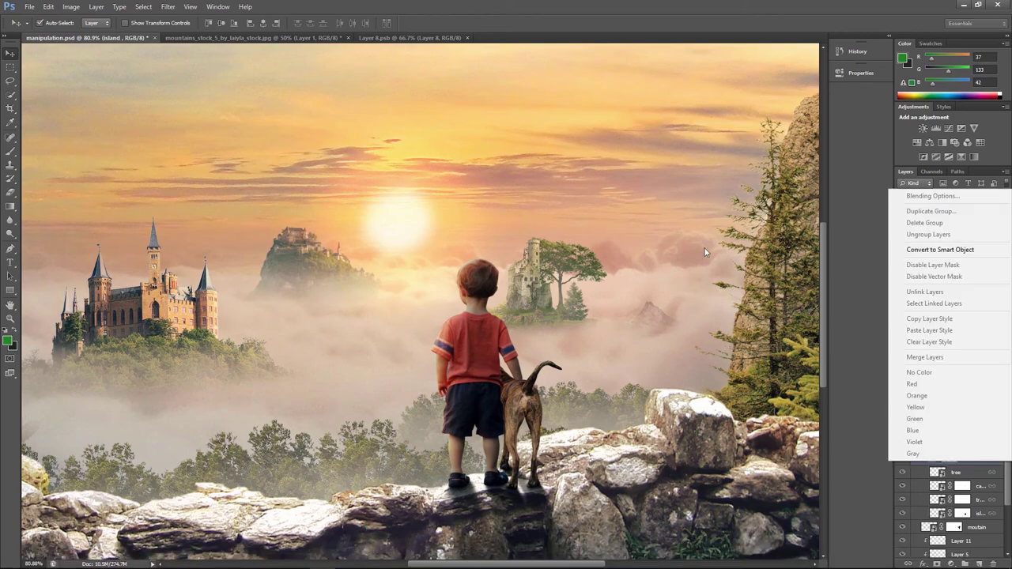
click(861, 286)
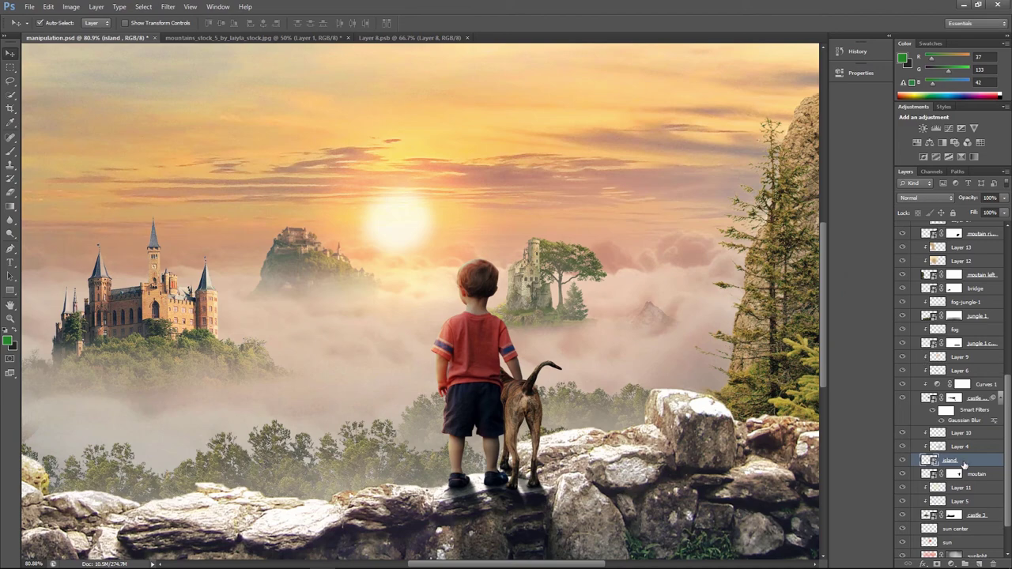
Apply a slight Gaussian Blur to the island smart object and check the result
click(168, 6)
click(329, 187)
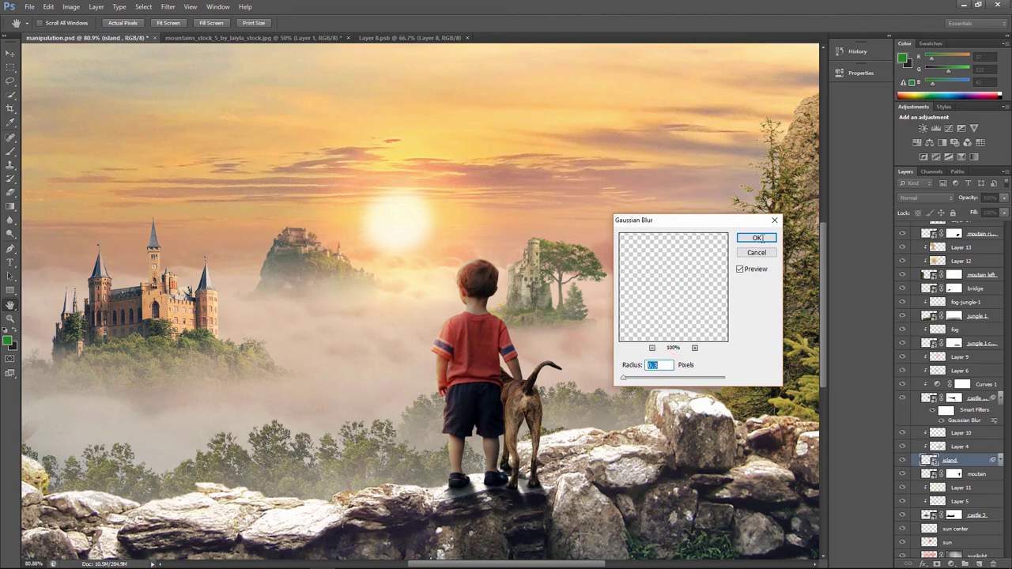
click(756, 238)
key(v)
key(ctrl+plus)
key(ctrl+plus)
key(ctrl+plus)
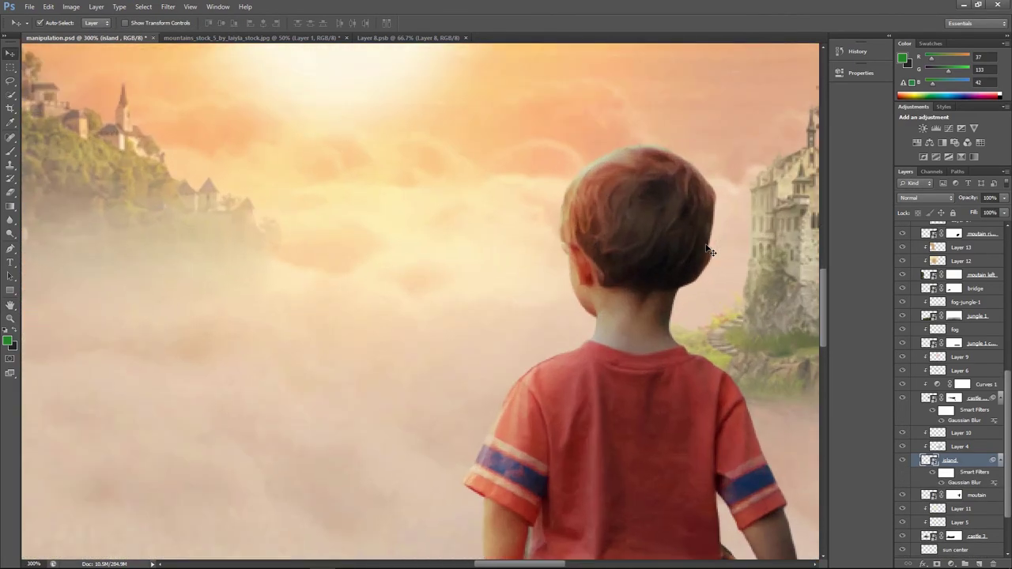
key(ctrl+0)
scroll(497, 294, up, 2)
scroll(331, 308, up, 2)
scroll(332, 307, up, 2)
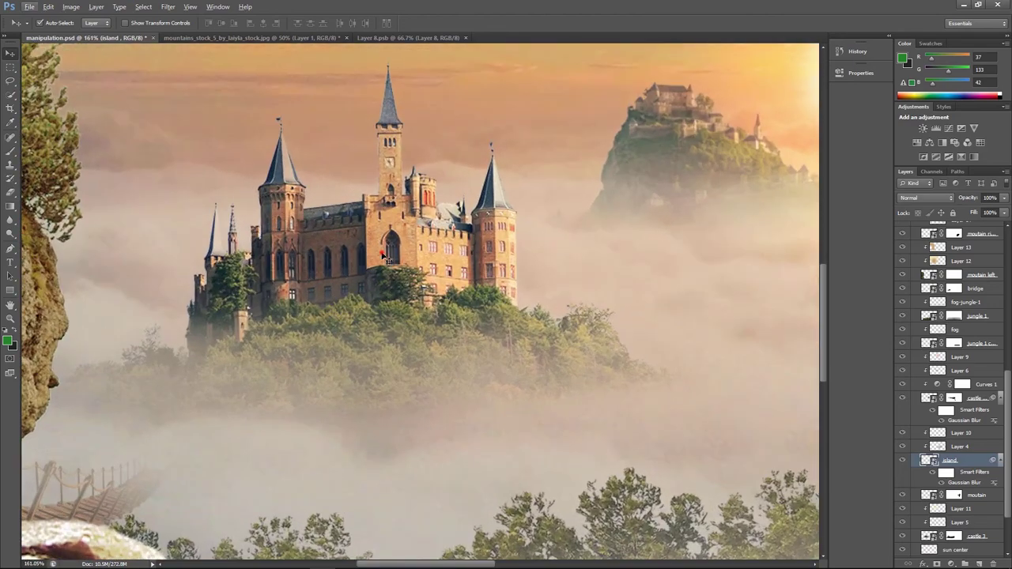
scroll(933, 506, down, 1)
Apply a slight Gaussian Blur to the castle 3 layer
click(933, 501)
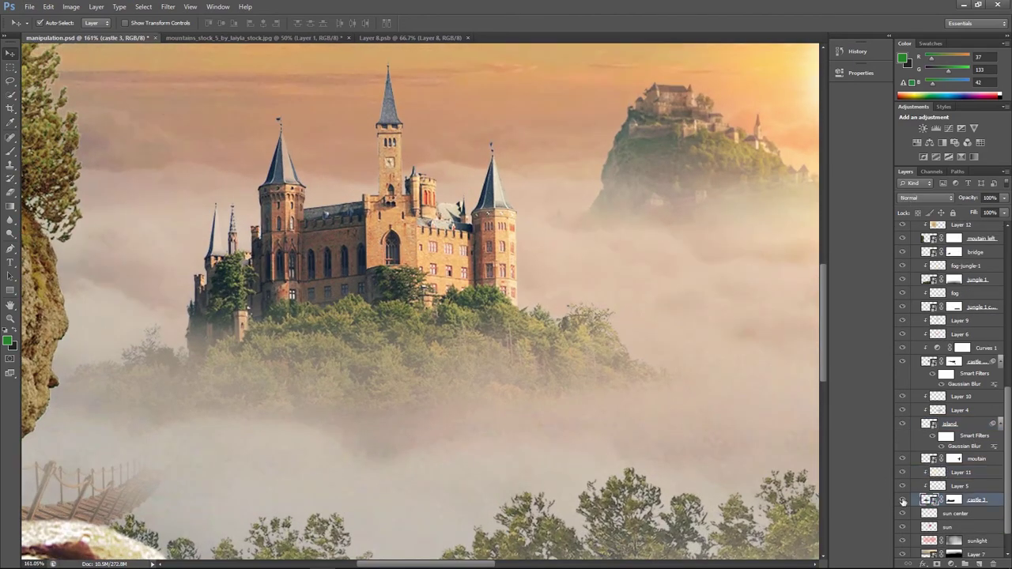
click(902, 500)
click(902, 500)
click(168, 6)
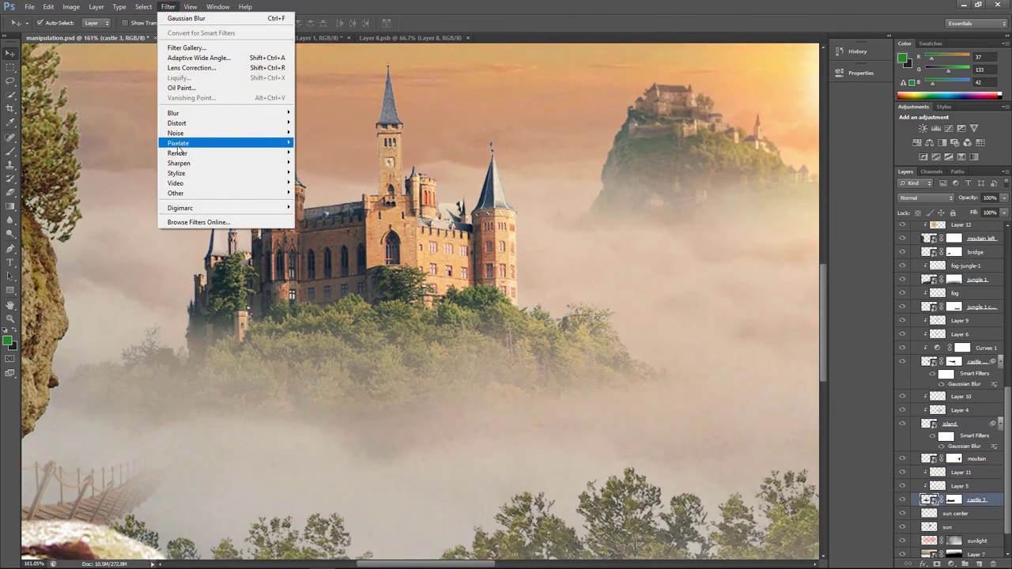
mouse_move(173, 113)
click(324, 184)
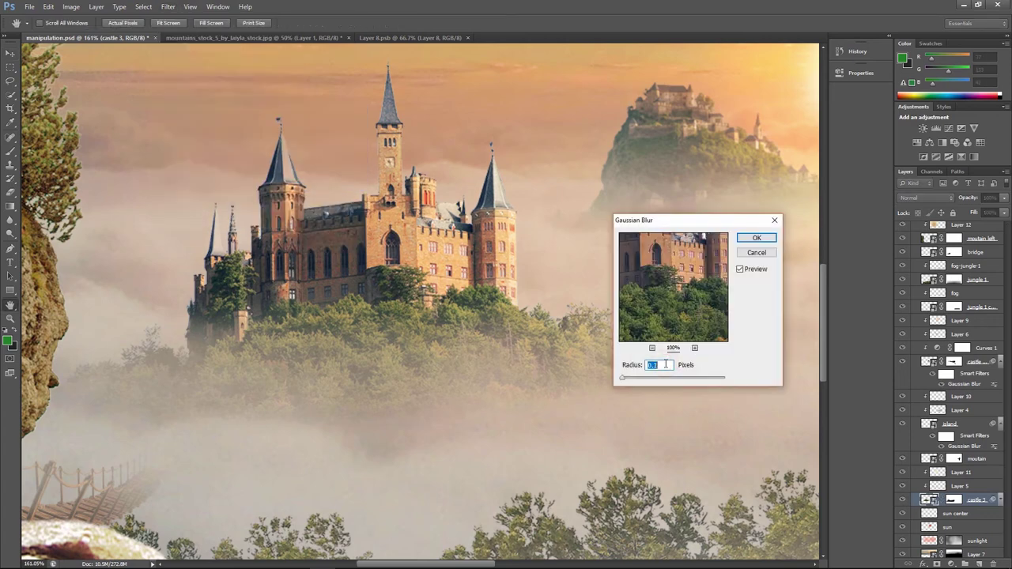
click(756, 238)
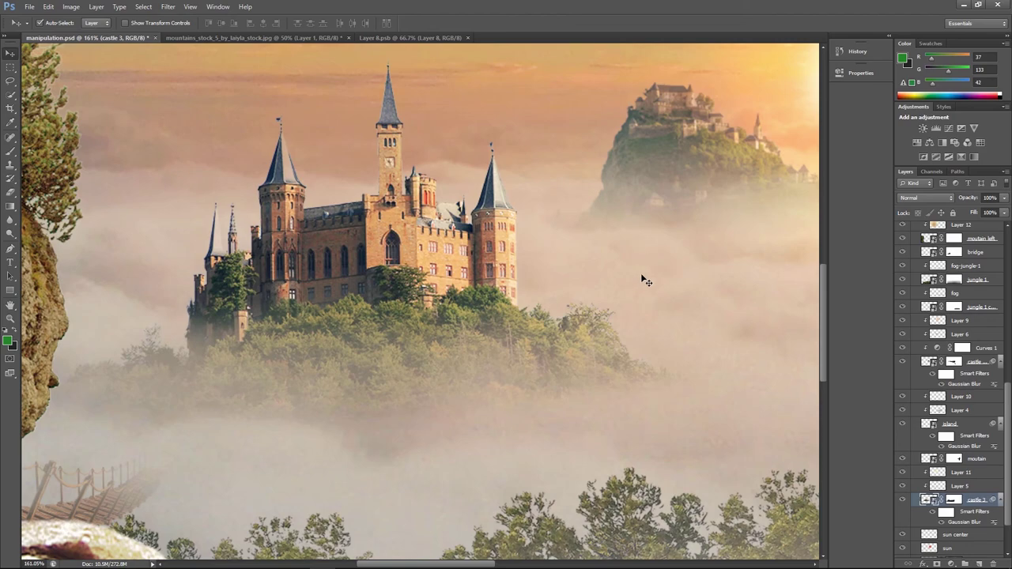
Preview the composite with Group 1 toggled off, then add an empty Layer 24 on top
scroll(641, 275, down, 3)
scroll(641, 274, down, 2)
scroll(640, 275, up, 1)
scroll(942, 278, up, 3)
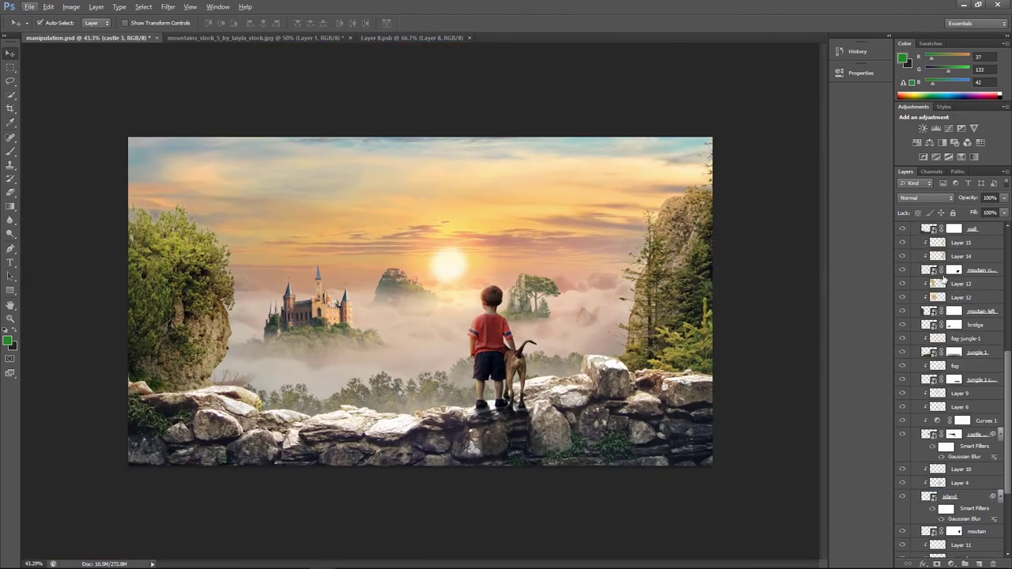
scroll(943, 278, up, 5)
click(915, 336)
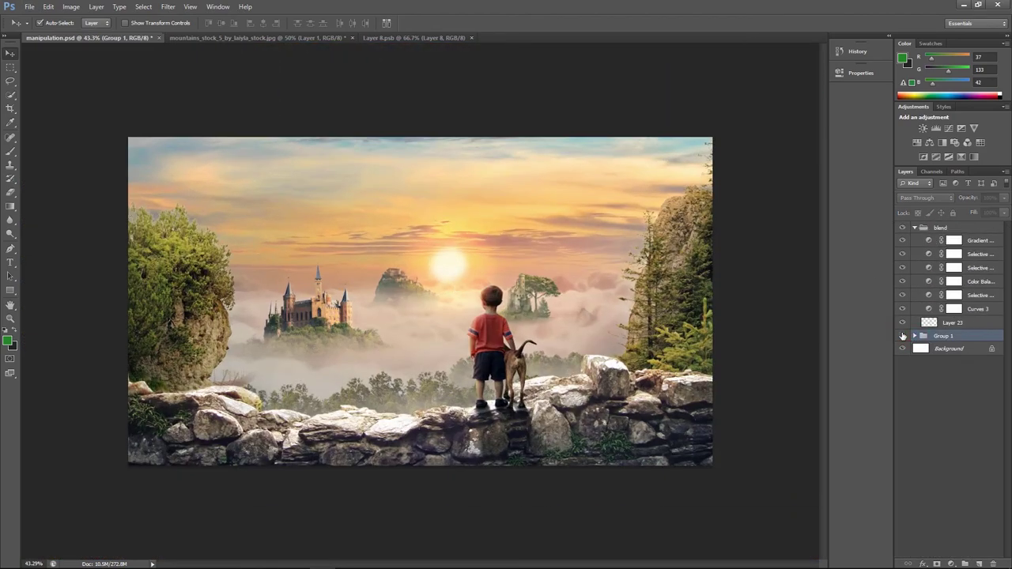
click(902, 336)
click(902, 335)
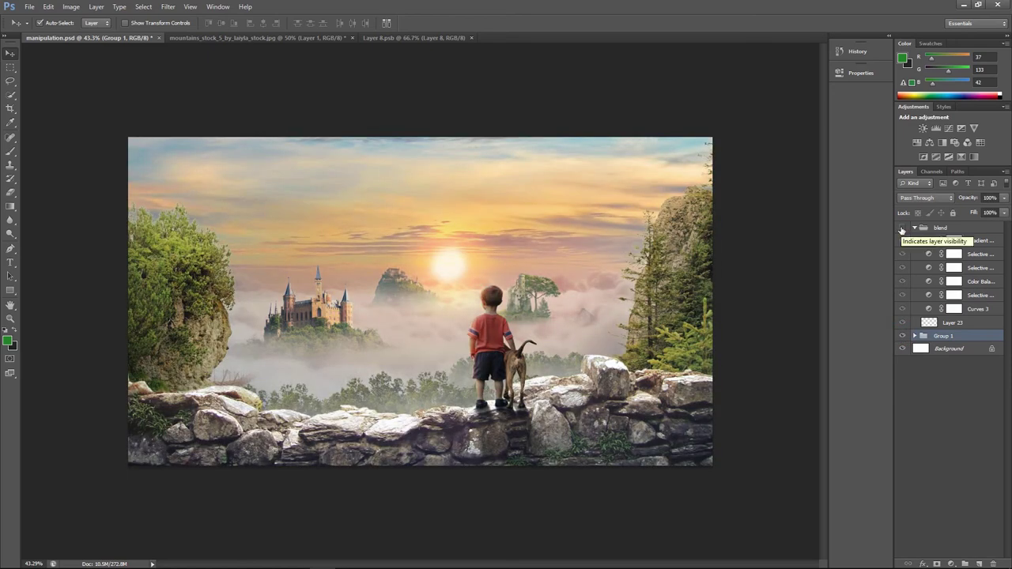
click(931, 242)
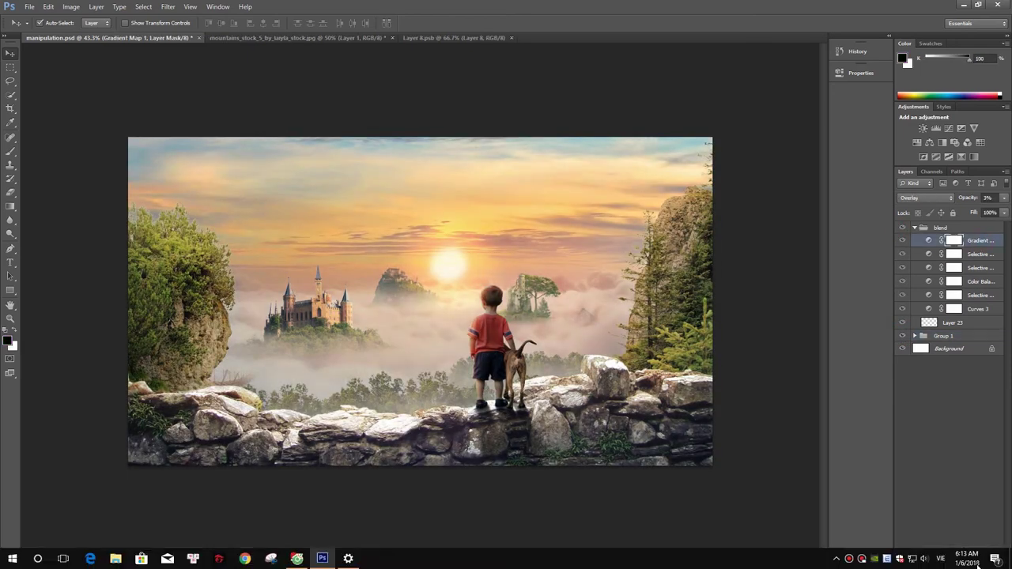
click(979, 563)
click(11, 67)
Fill the new layer with black and add a layer mask to it
click(68, 75)
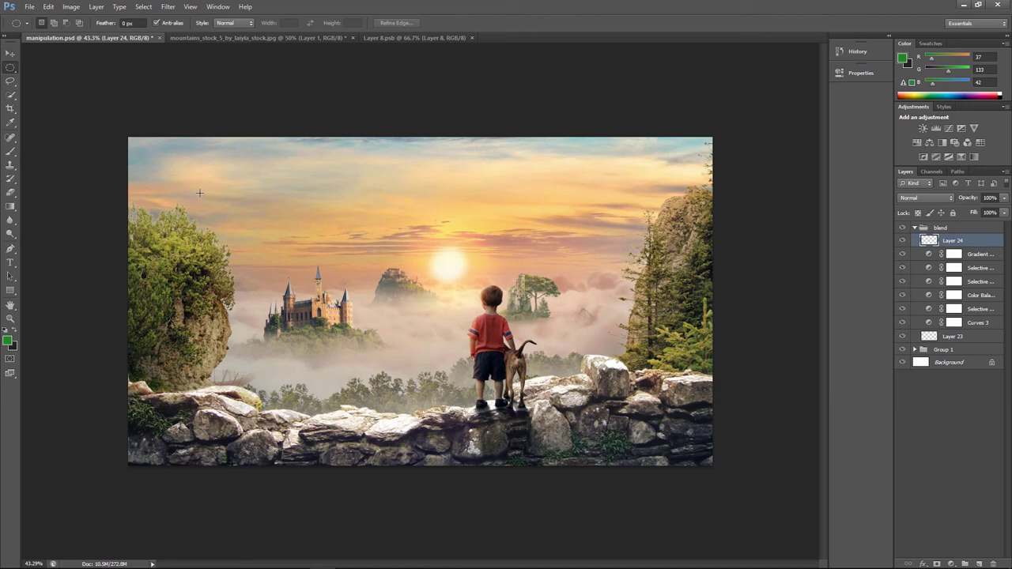
key(d)
key(ctrl+BackSpace)
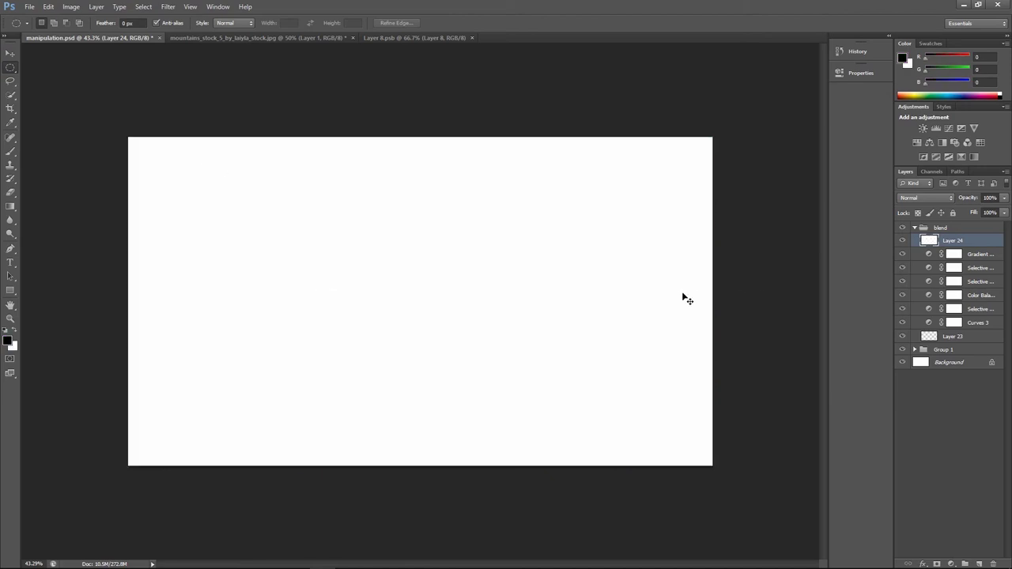
key(x)
key(ctrl+BackSpace)
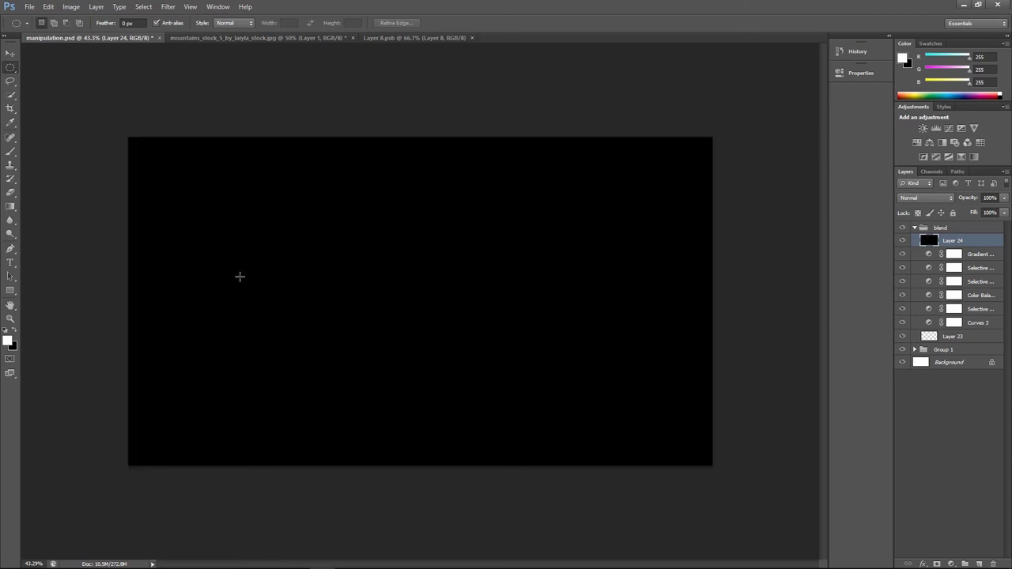
click(937, 563)
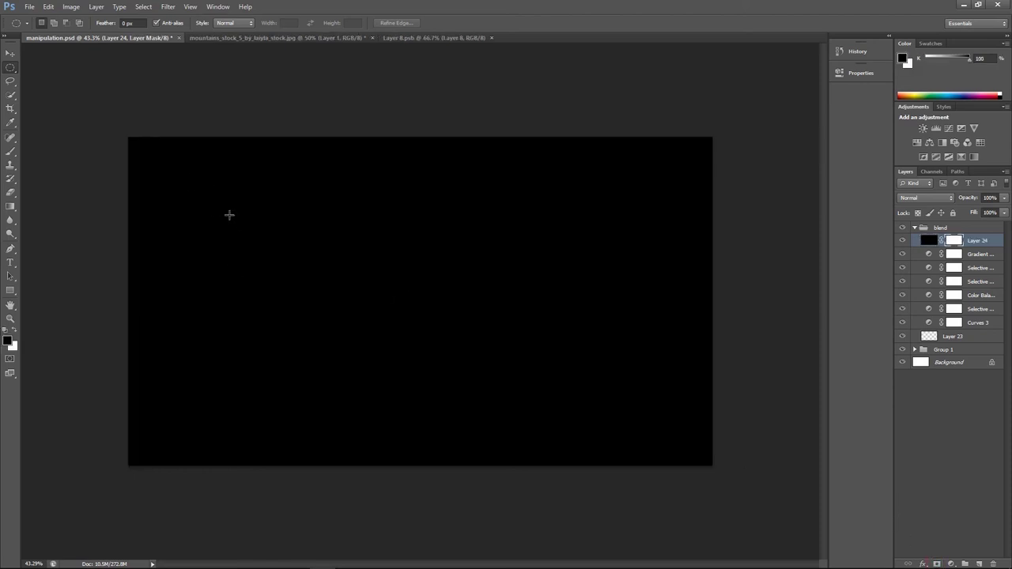
Draw a large ellipse on the mask, feather it 100 px, and fill it black
drag(229, 214, 631, 413)
drag(154, 160, 696, 435)
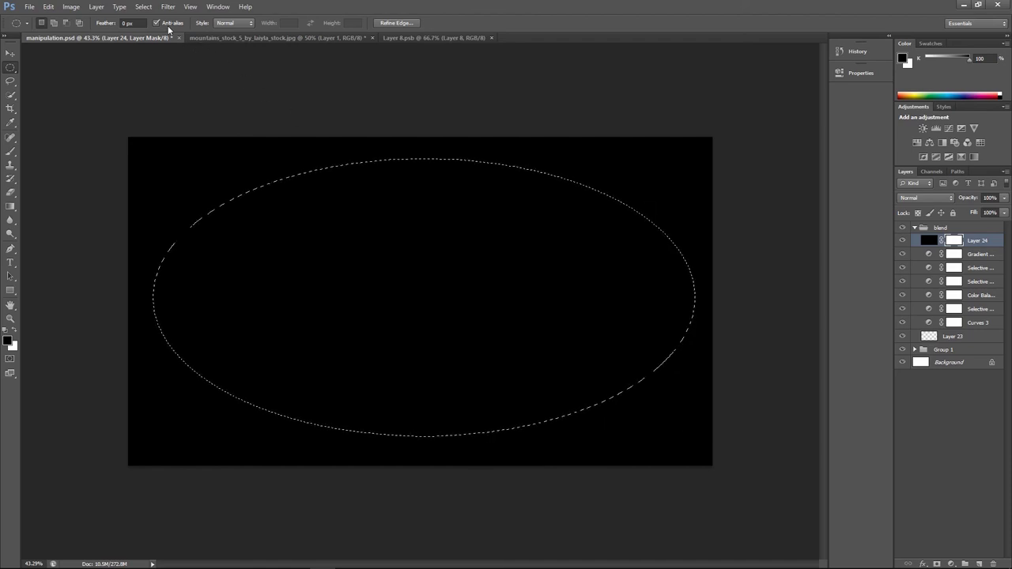
key(shift+F6)
text(100)
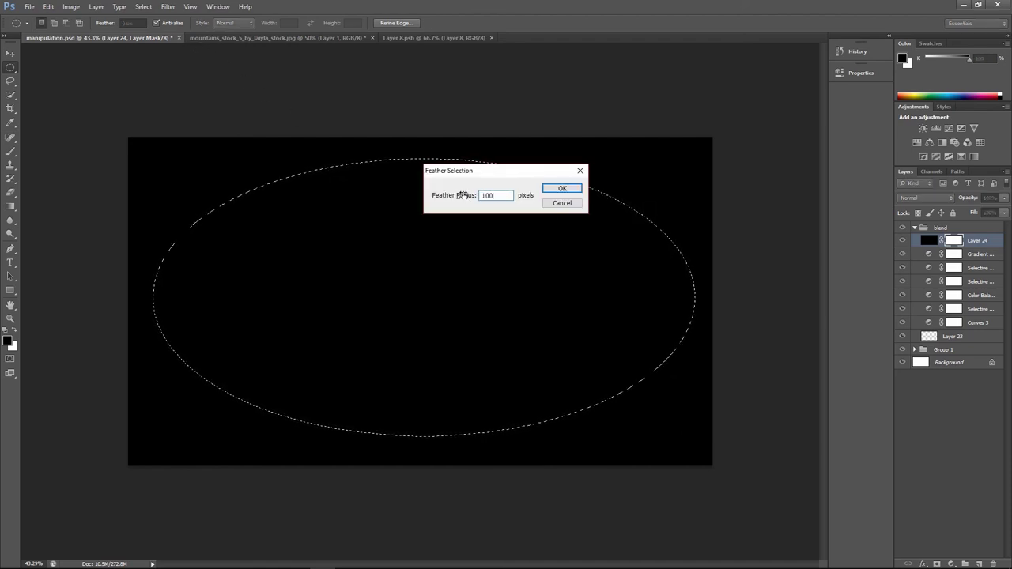
key(Return)
key(ctrl+alt+BackSpace)
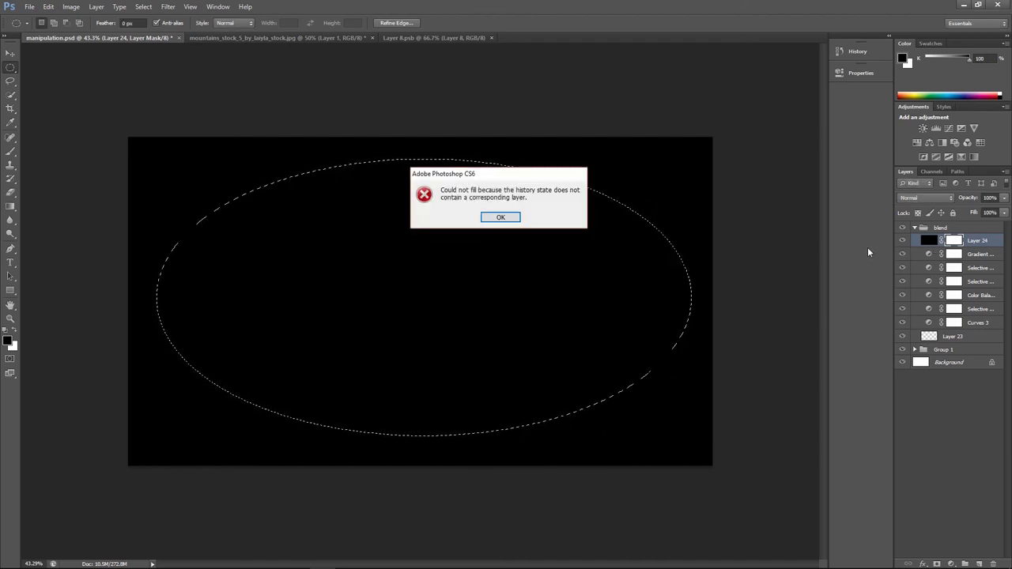
click(513, 218)
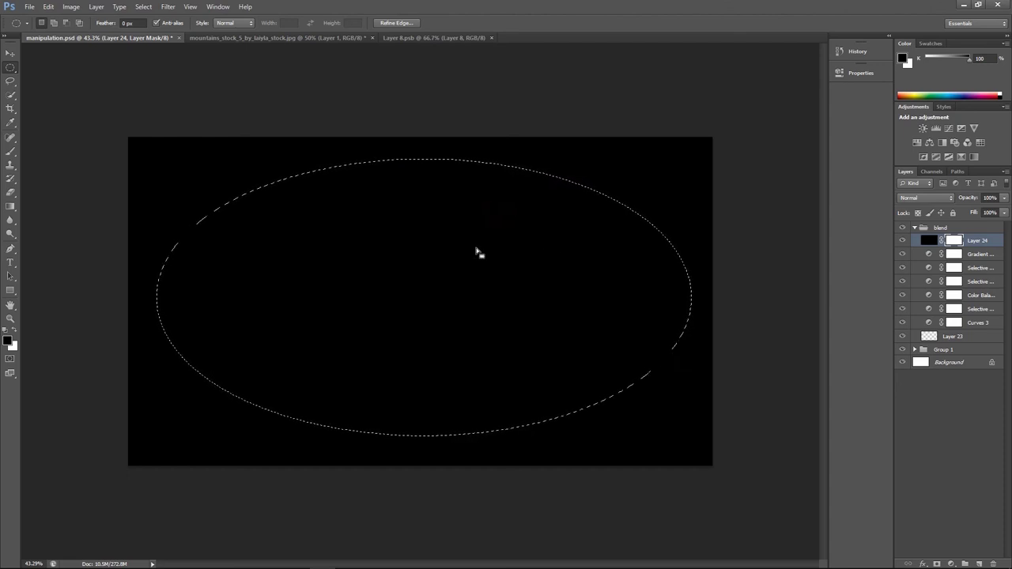
key(x)
key(ctrl+BackSpace)
key(ctrl+d)
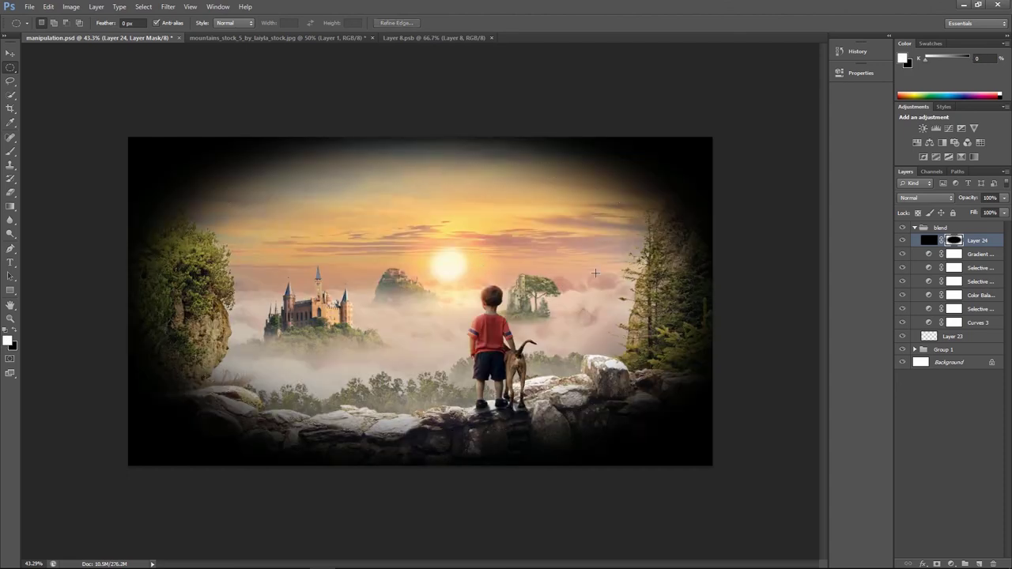
Raise the mask's Feather to 110 px in the Properties panel
double_click(952, 240)
drag(701, 168, 789, 171)
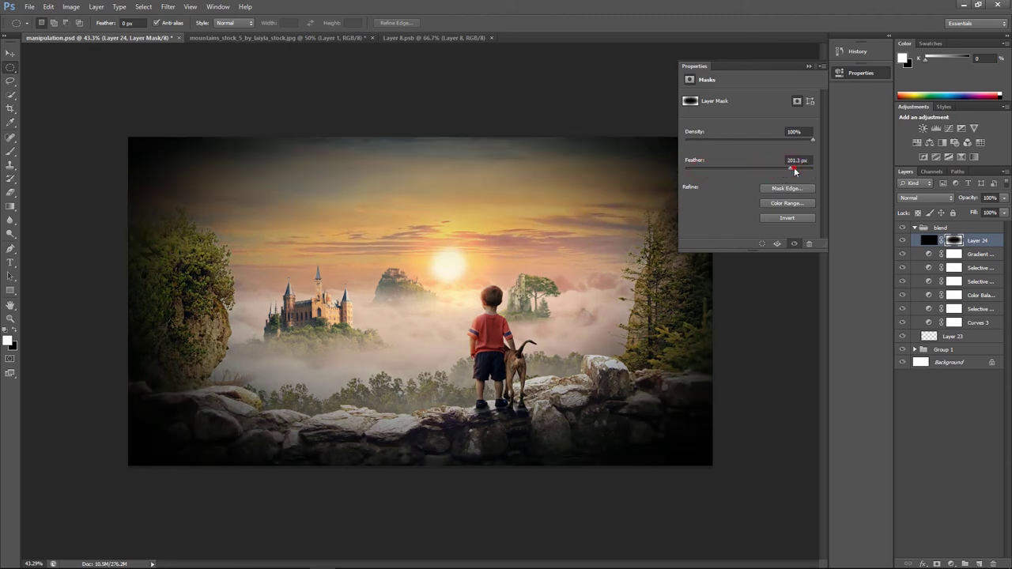
drag(795, 172, 795, 172)
click(788, 162)
text(11)
key(Return)
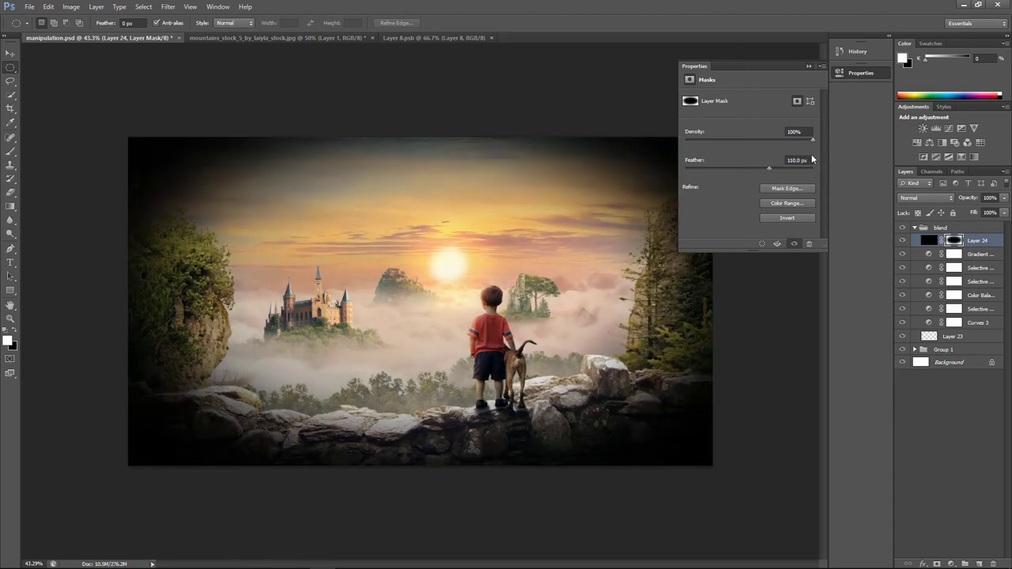
Blend the black vignette Layer 24 as Overlay at 32% opacity
click(808, 69)
click(923, 197)
click(910, 332)
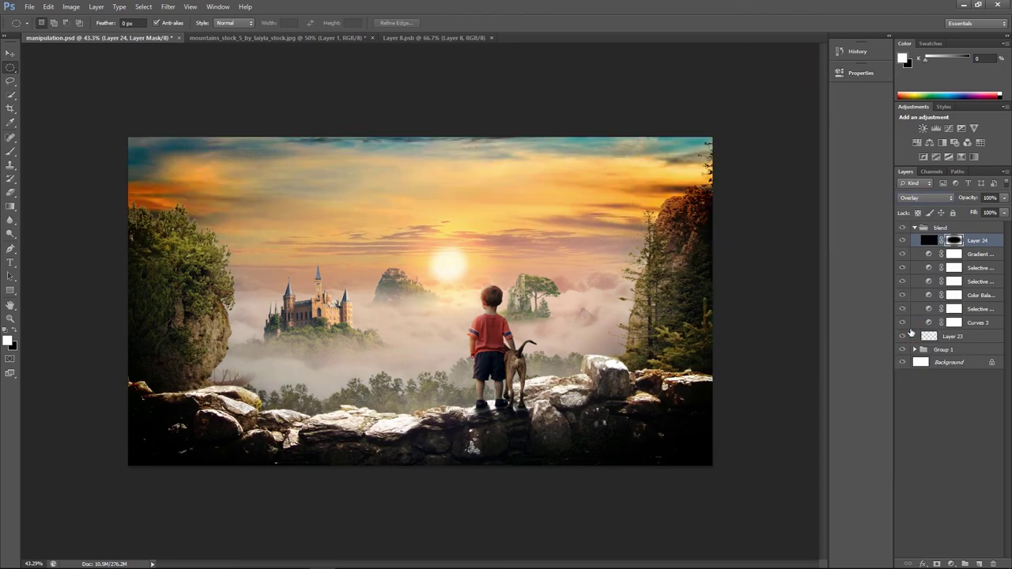
click(988, 213)
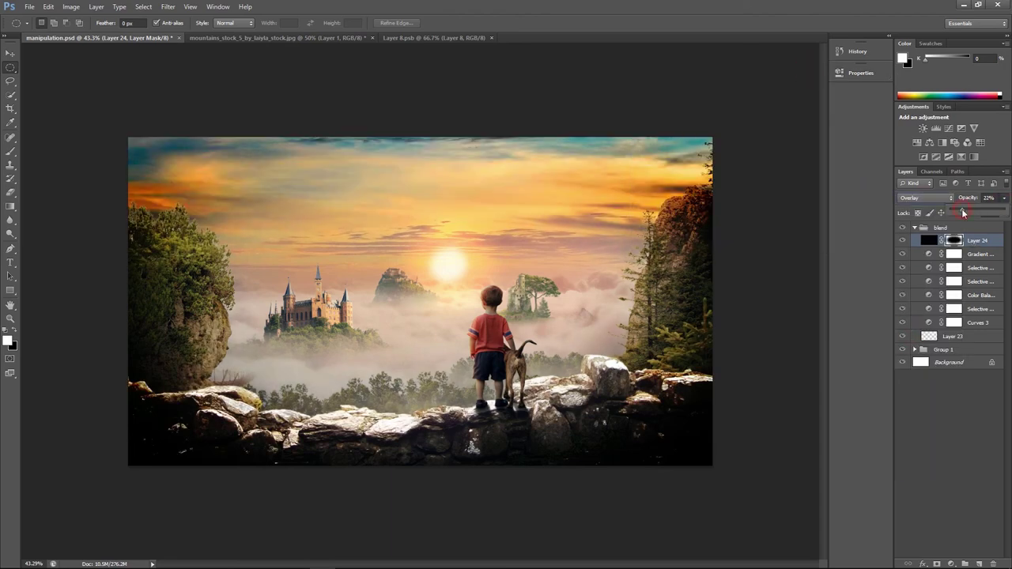
drag(963, 213, 961, 213)
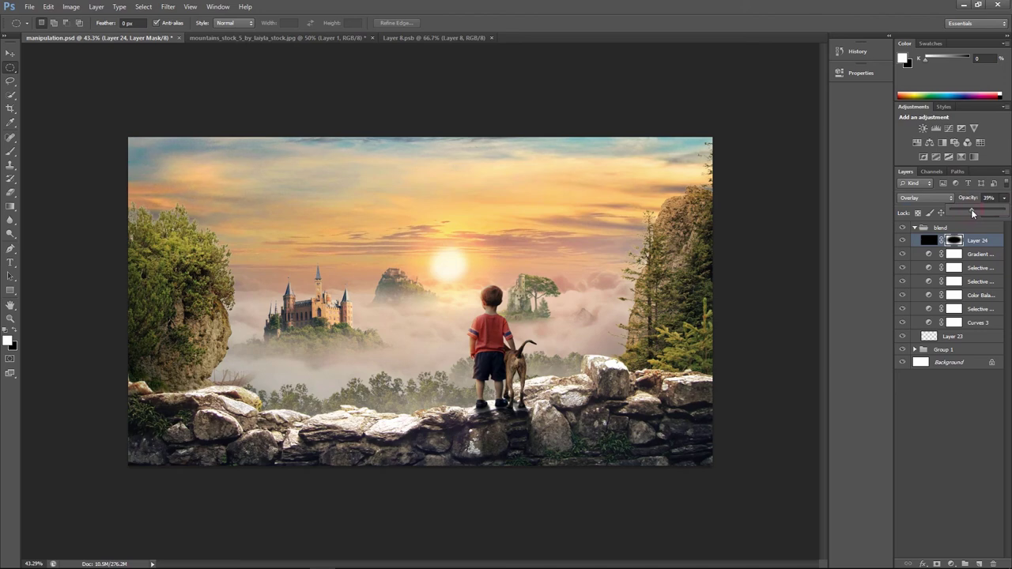
click(902, 240)
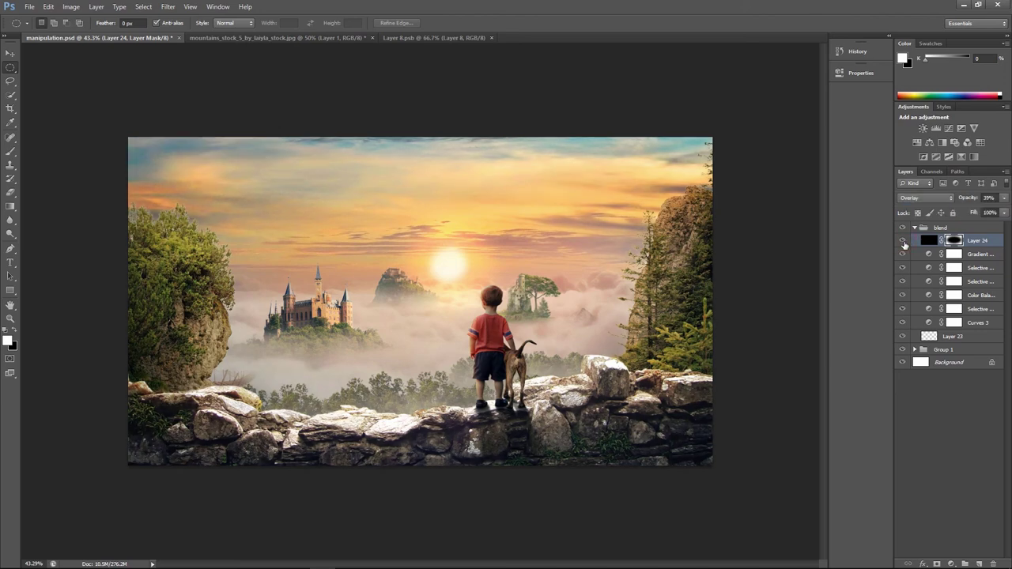
text(32)
key(Return)
Toggle the vignette layer off and on to compare, then expand Group 1
click(902, 240)
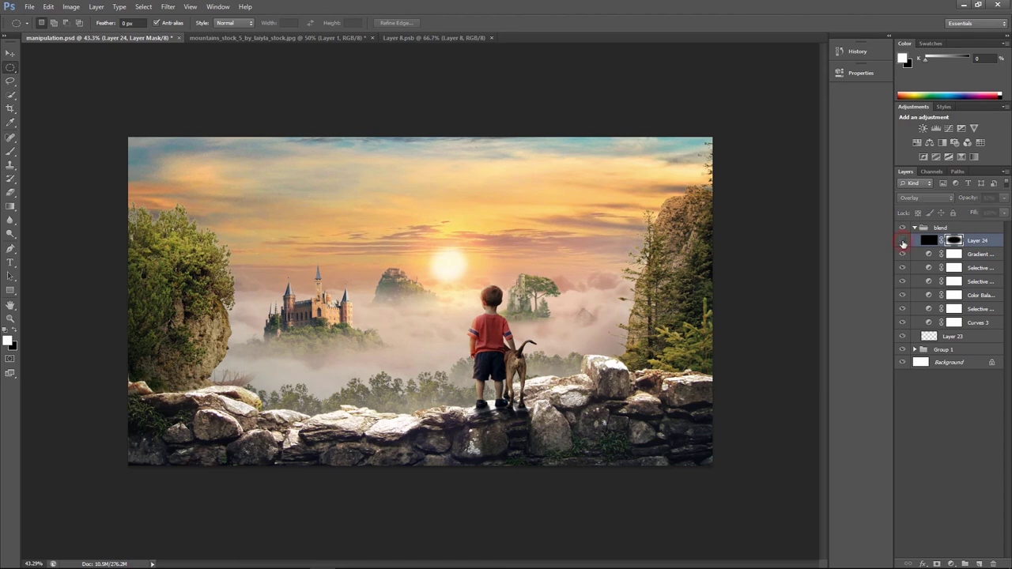
click(902, 240)
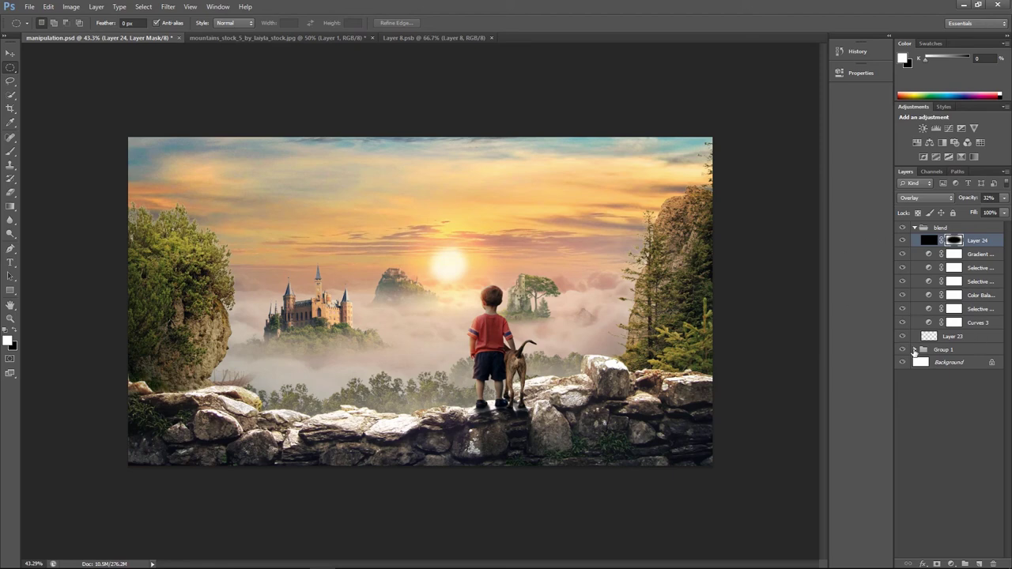
click(914, 349)
scroll(949, 395, down, 5)
scroll(949, 395, down, 5)
Add a Selective Color adjustment clipped to the cloud layer, with Neutrals Cyan reduced
click(958, 537)
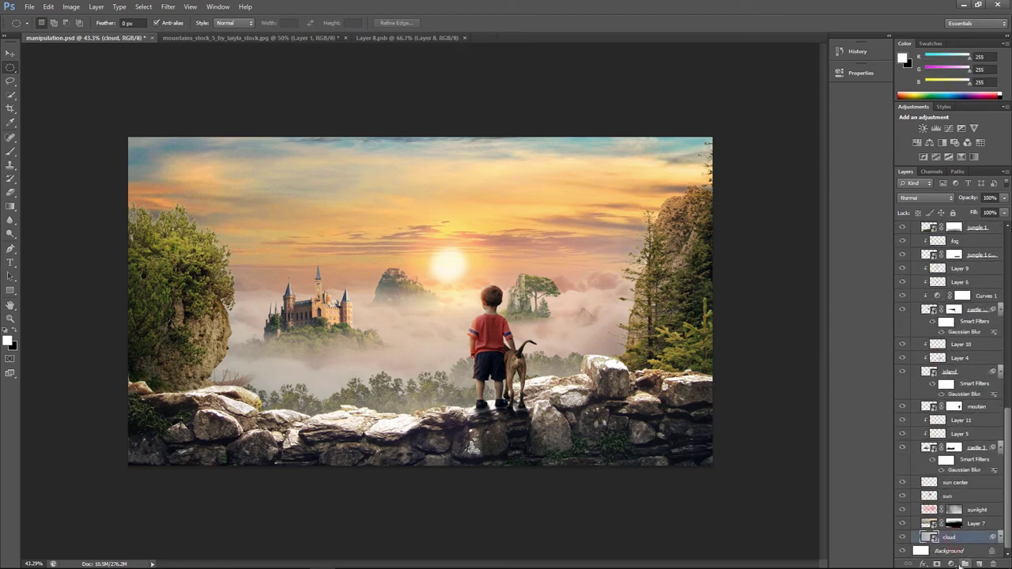
click(956, 564)
click(932, 549)
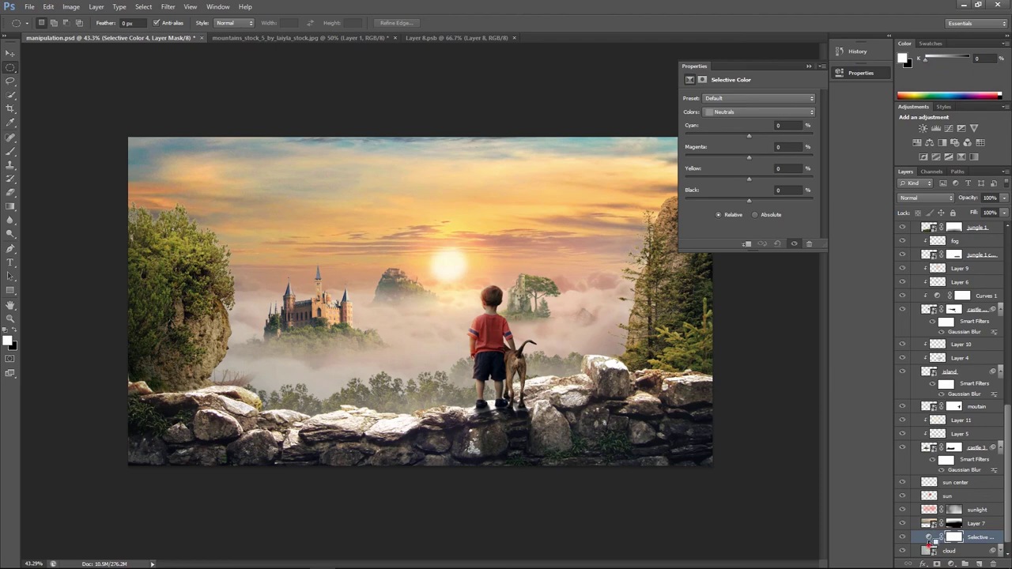
alt+click(930, 542)
drag(750, 136, 741, 136)
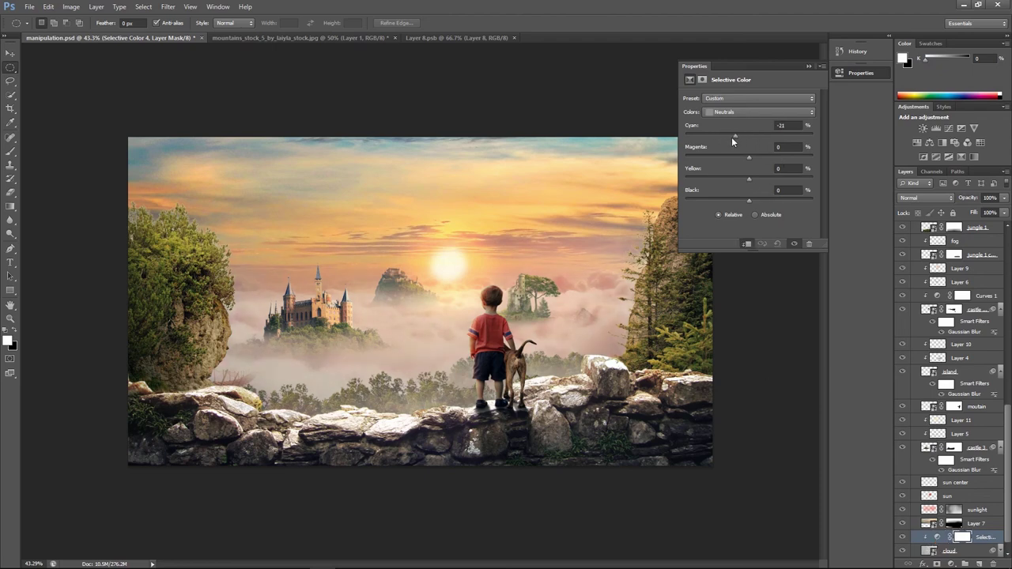
drag(710, 138, 701, 136)
click(799, 284)
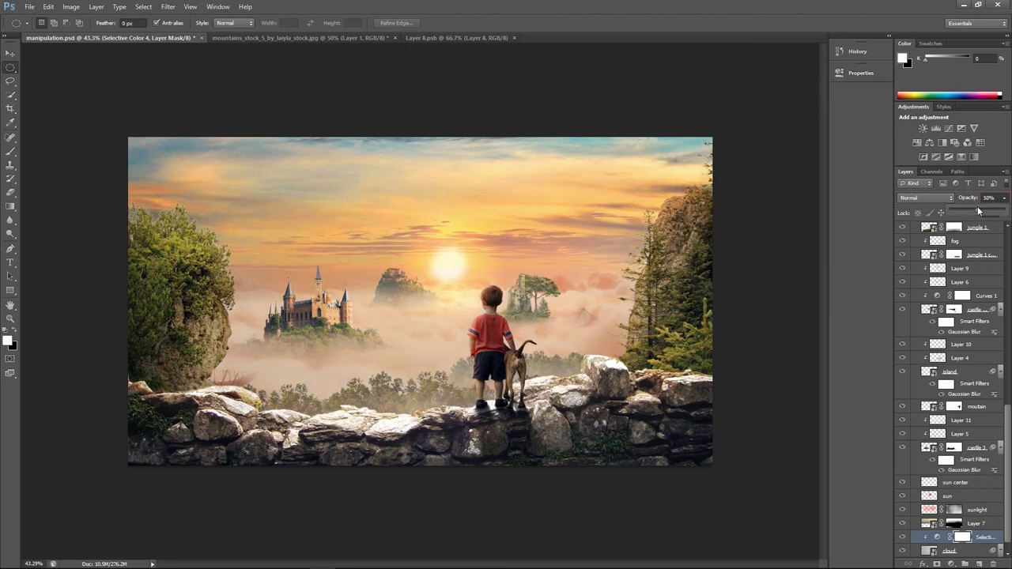
Prepare a small 30% brush for the adjustment mask and lower the adjustment to 65% opacity
key(b)
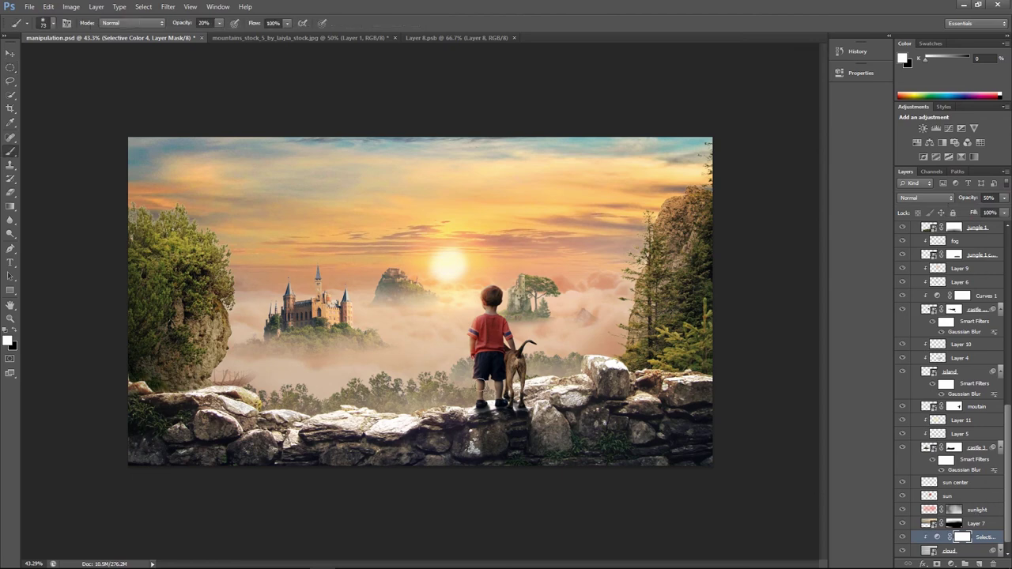
key(x)
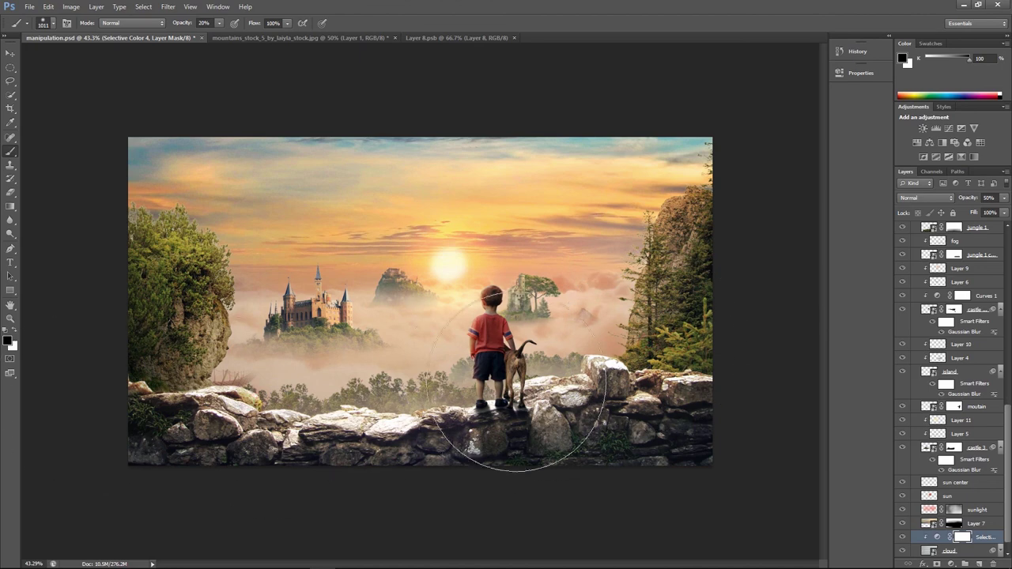
key(3)
key(bracketleft)
key(bracketleft)
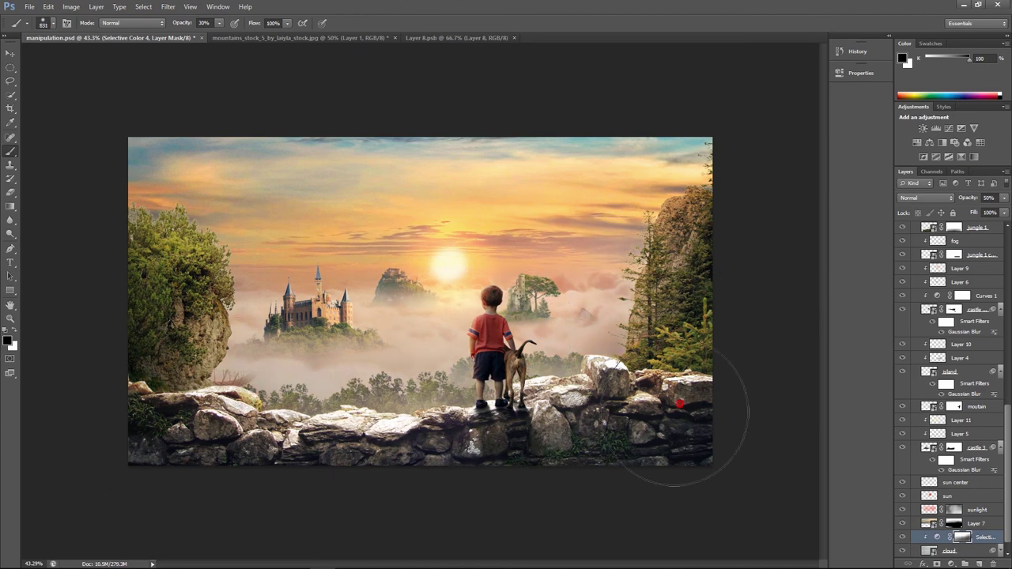
key(x)
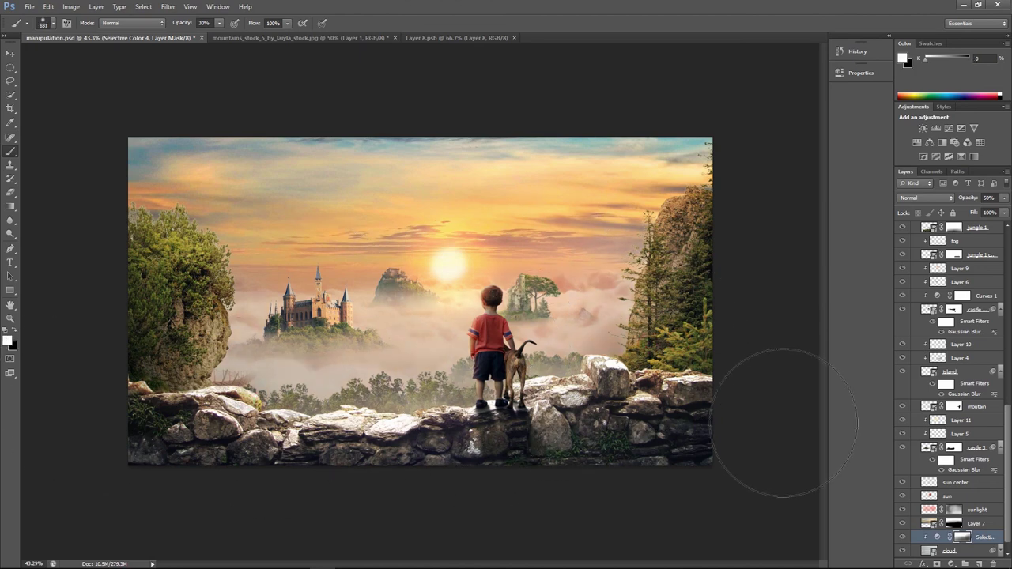
click(1004, 198)
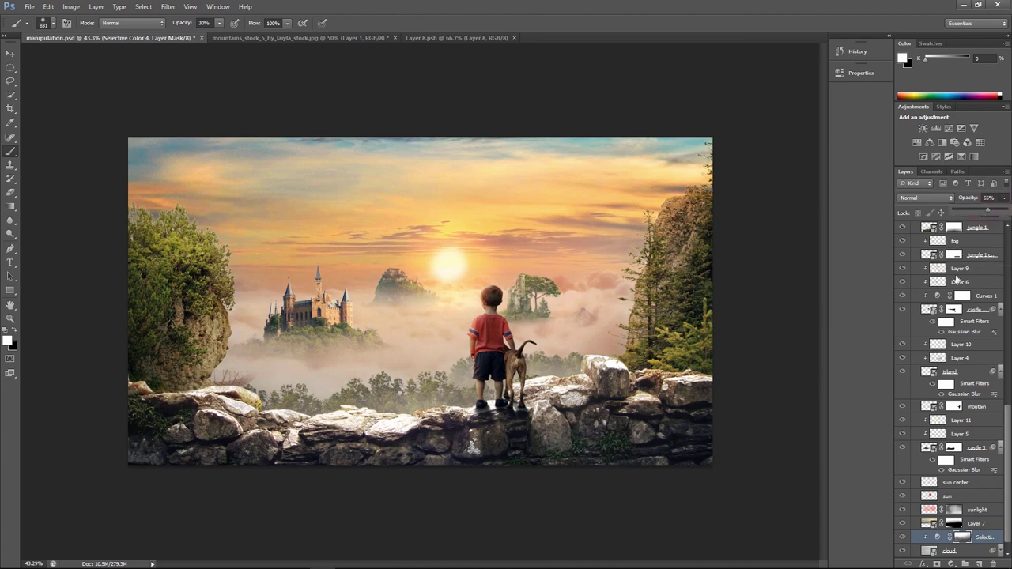
scroll(957, 279, up, 10)
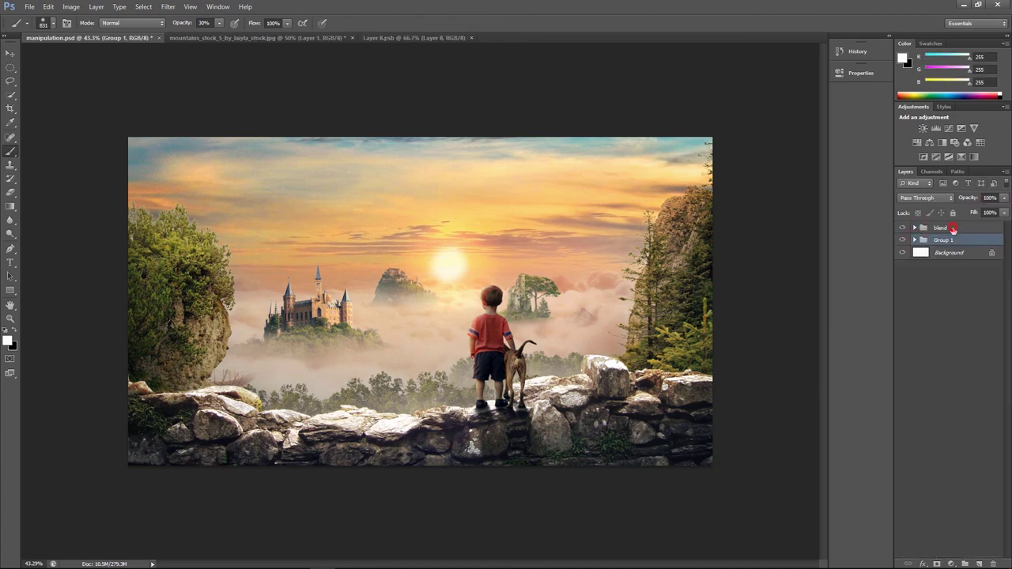
Stamp all visible layers into a new top Layer 25
click(954, 228)
key(ctrl+shift+alt+e)
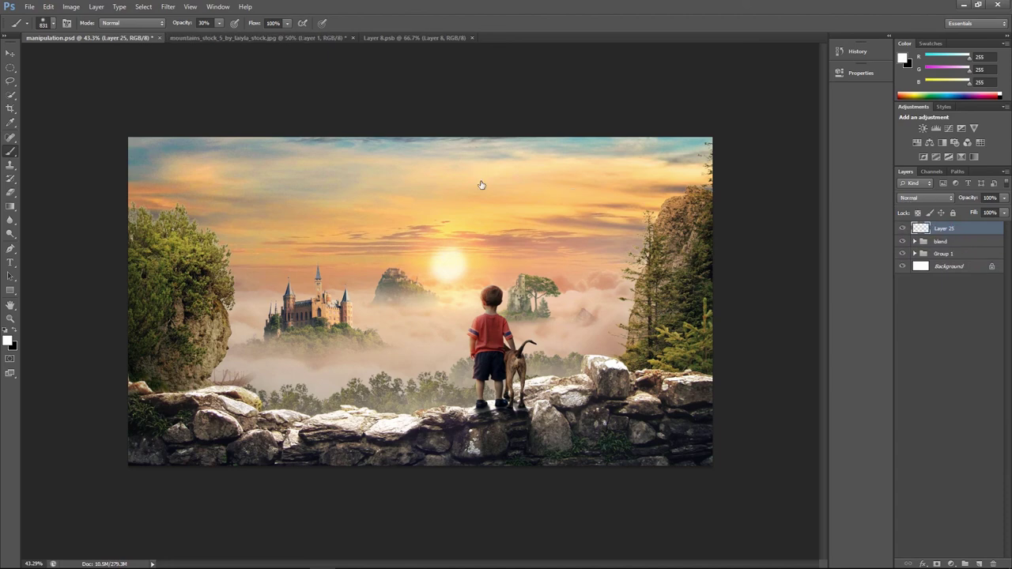
click(168, 6)
mouse_move(176, 133)
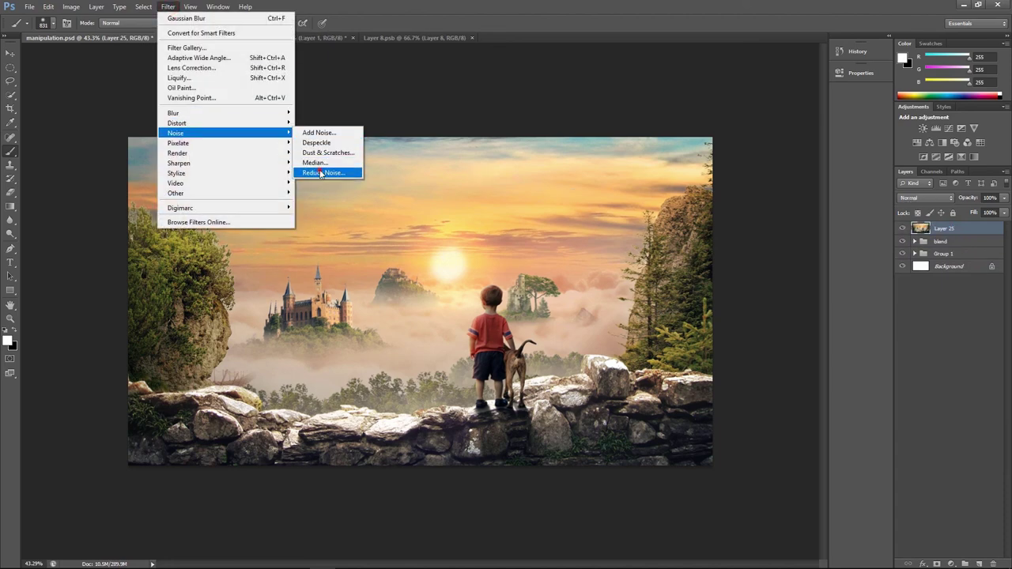
click(322, 172)
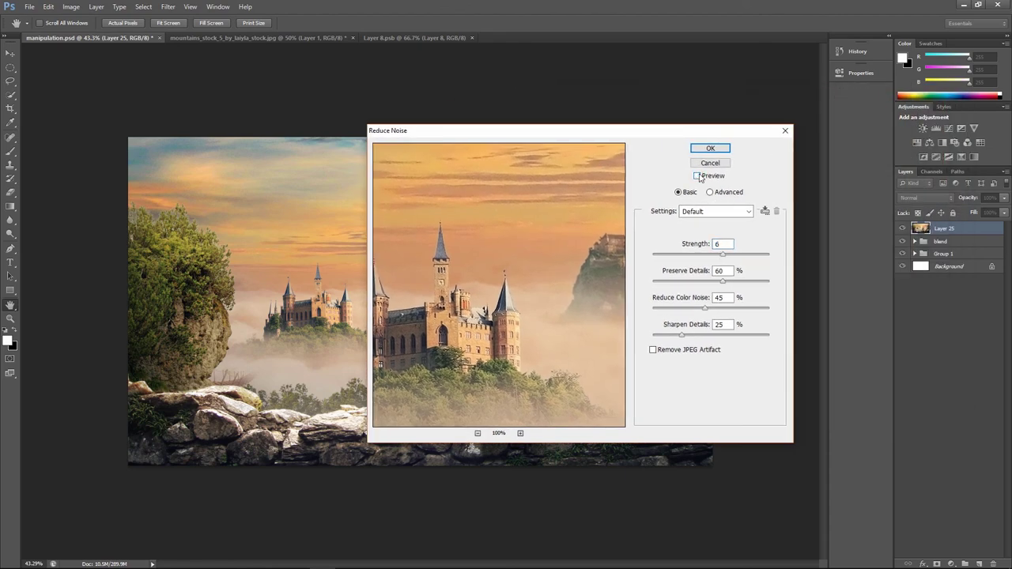
Apply Reduce Noise with Remove JPEG Artifact enabled to the stamped layer
click(698, 176)
scroll(215, 268, up, 1)
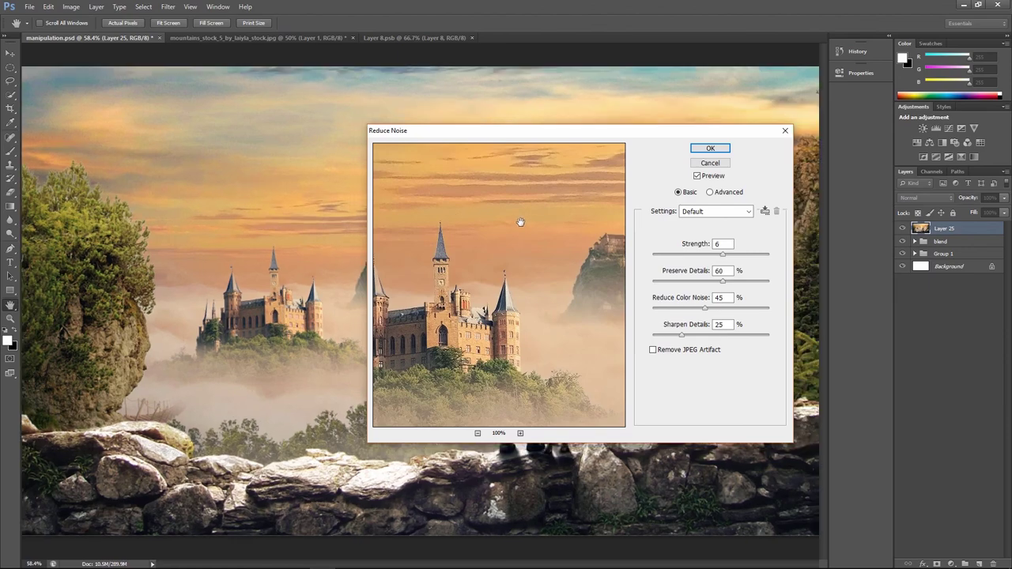
mouse_move(526, 131)
mouse_down()
mouse_move(735, 373)
mouse_move(692, 150)
mouse_up()
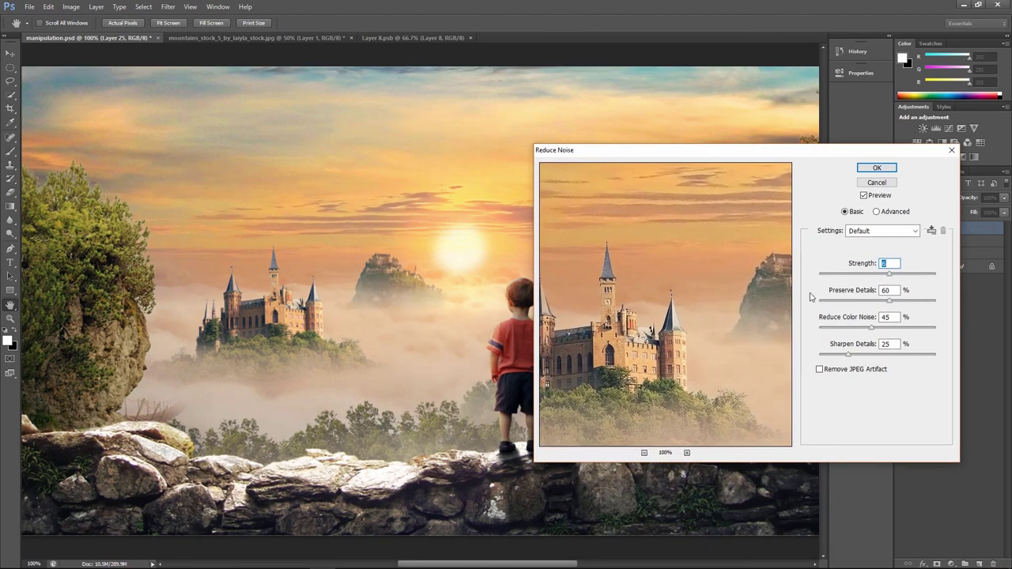
click(864, 195)
drag(752, 155, 297, 160)
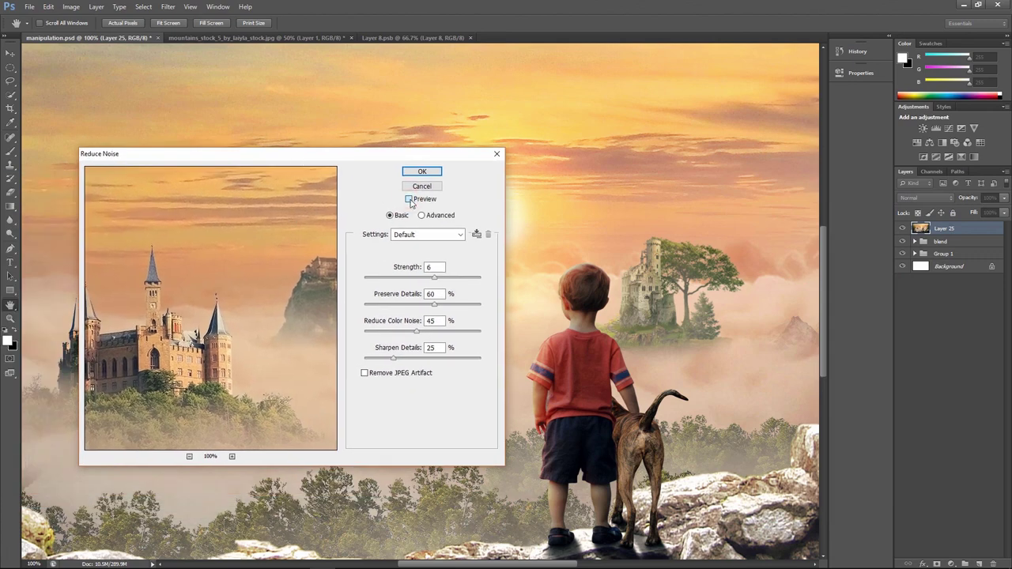
click(365, 373)
click(409, 199)
click(409, 199)
key(Return)
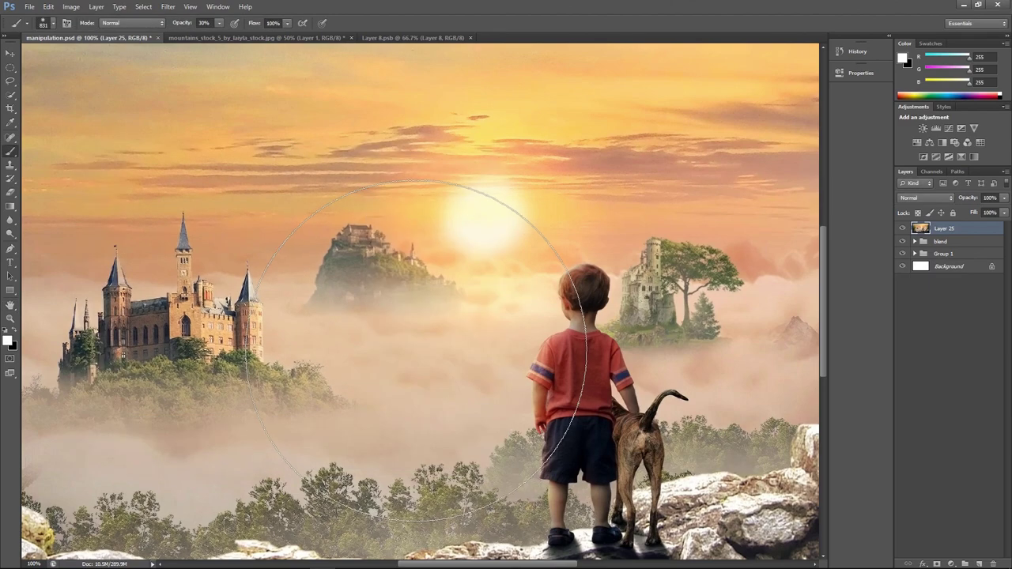
scroll(420, 347, down, 5)
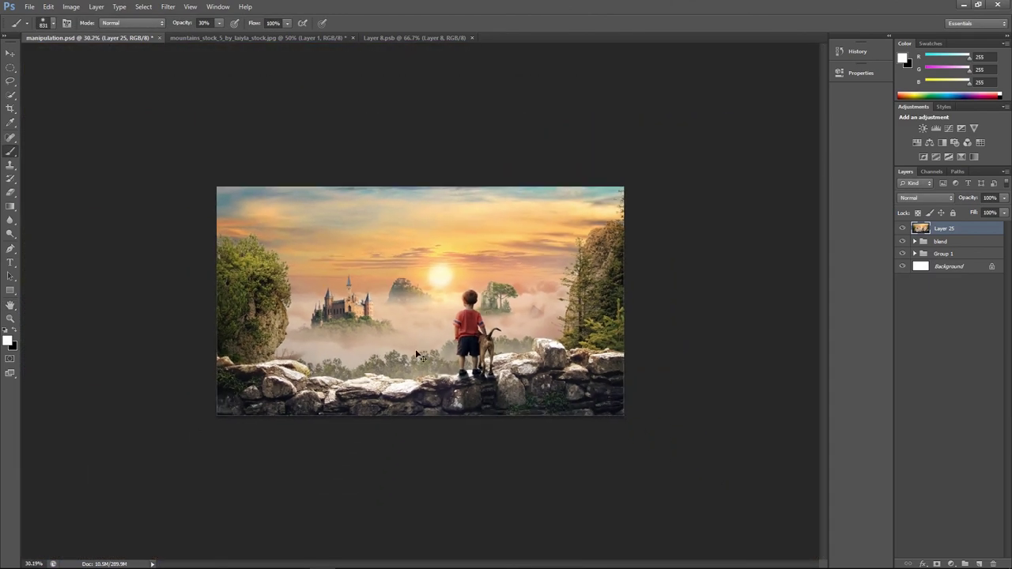
scroll(417, 354, up, 3)
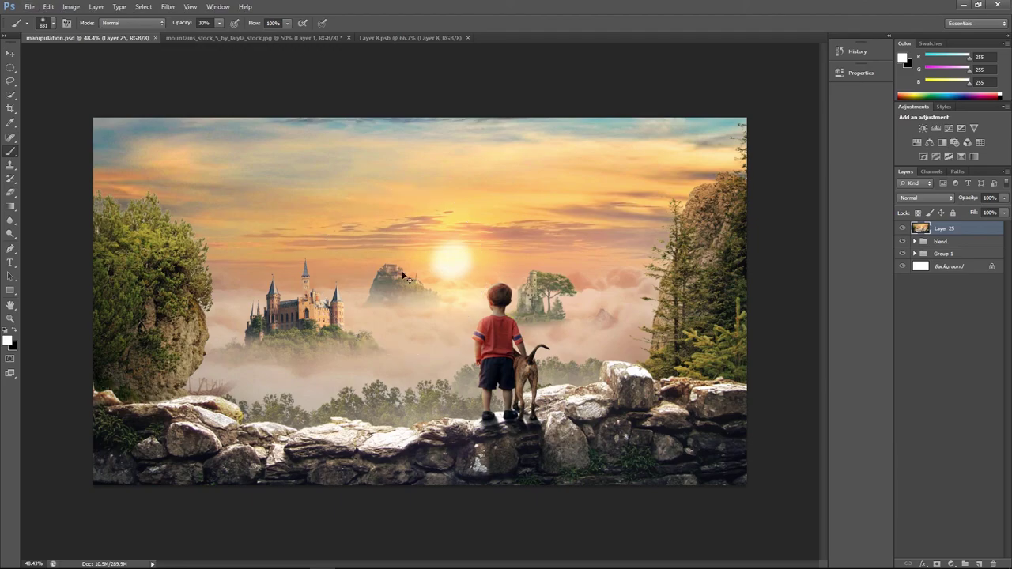
key(ctrl+shift+s)
Save manipulation.jpg to the Desktop as a progressive JPEG with 3 scans
click(24, 91)
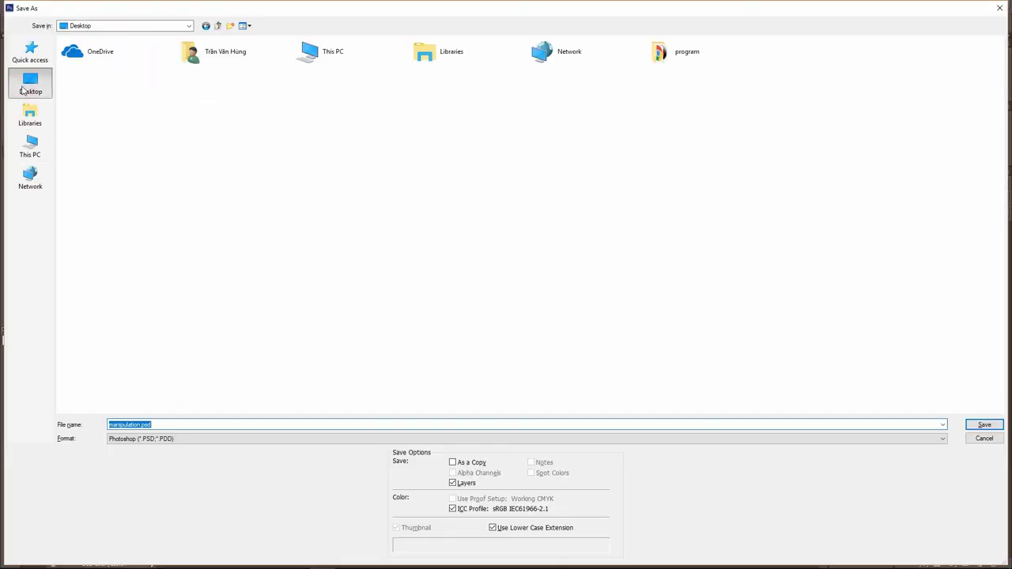
click(213, 438)
click(395, 345)
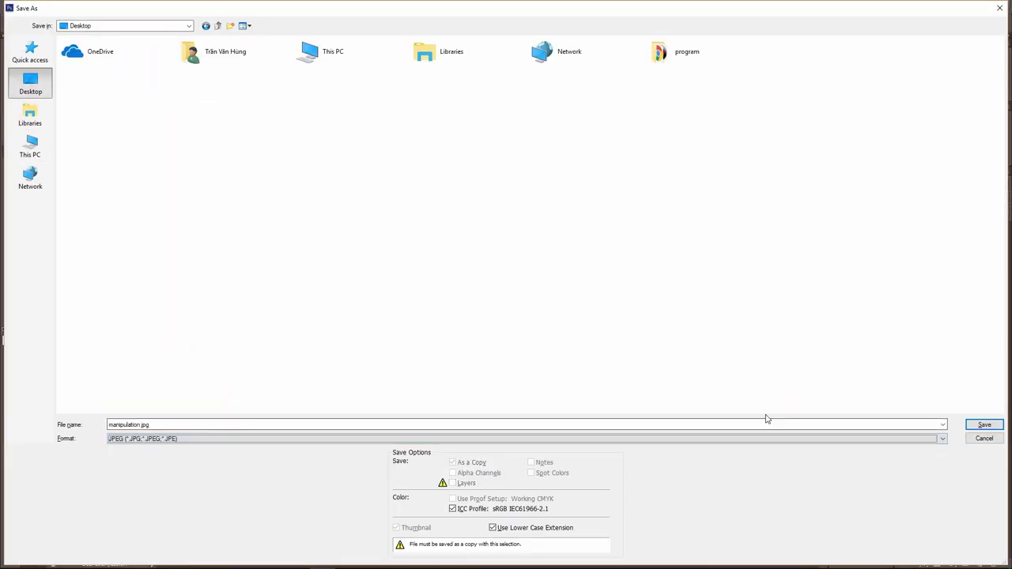
click(977, 429)
click(452, 251)
click(485, 265)
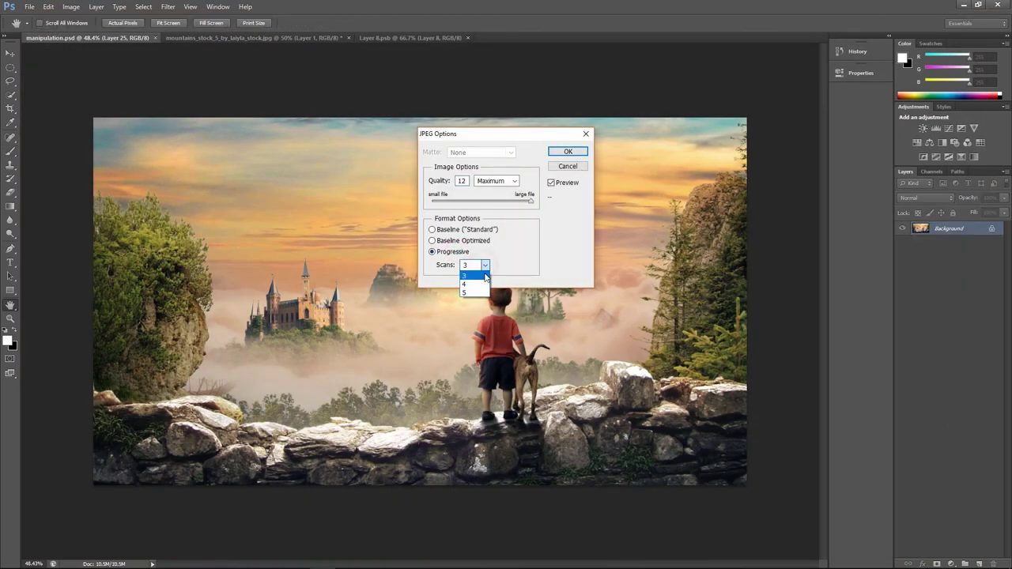
click(567, 152)
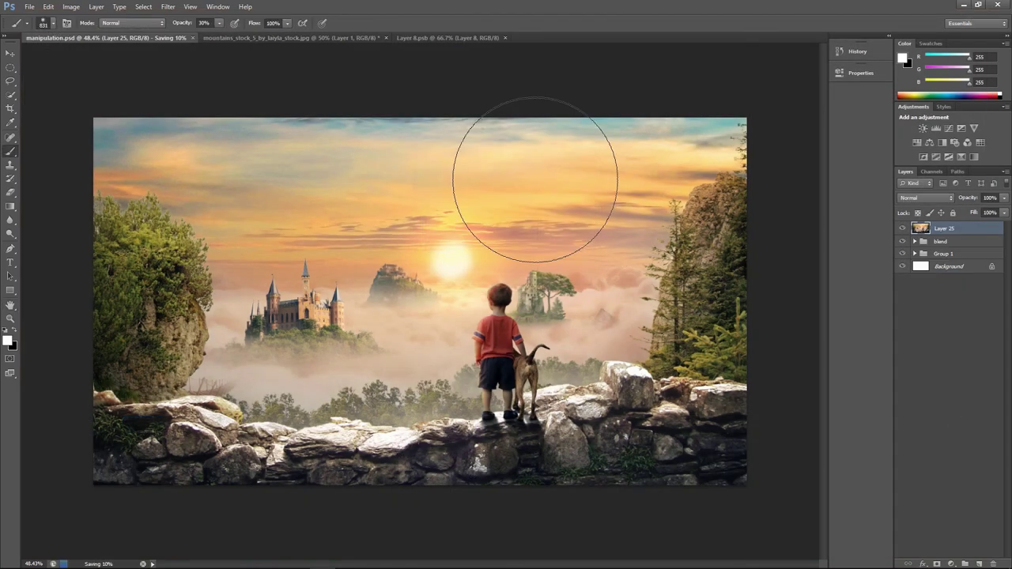